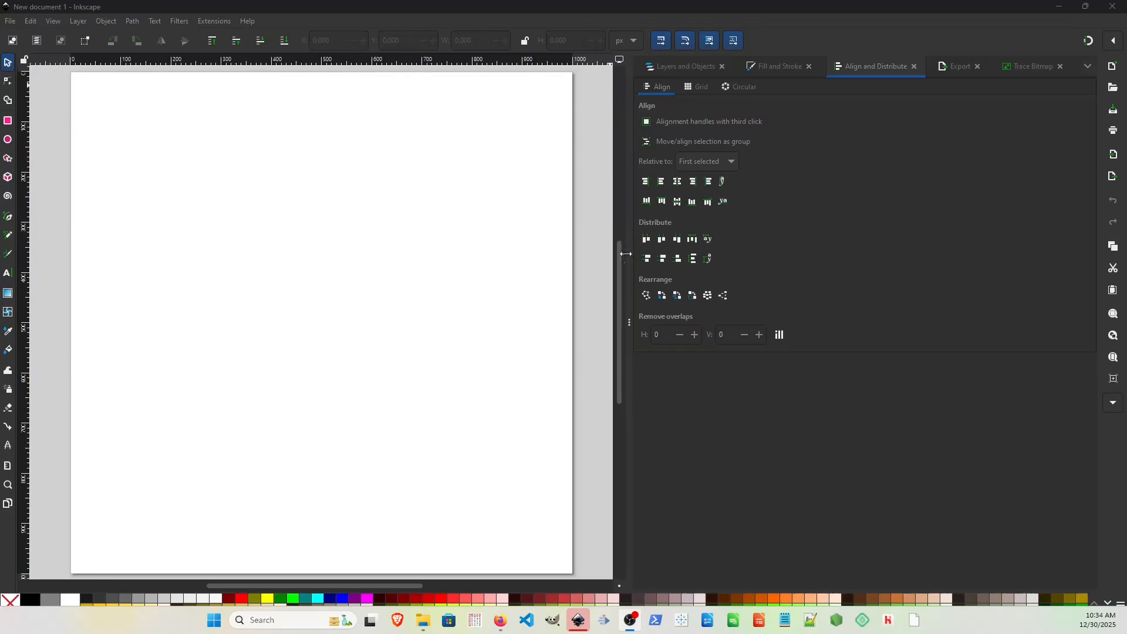
Step: Enlarge the canvas area by narrowing the docked dialogs, and add a horizontal guide at about 110 px
left_click_drag(627, 320, 783, 320)
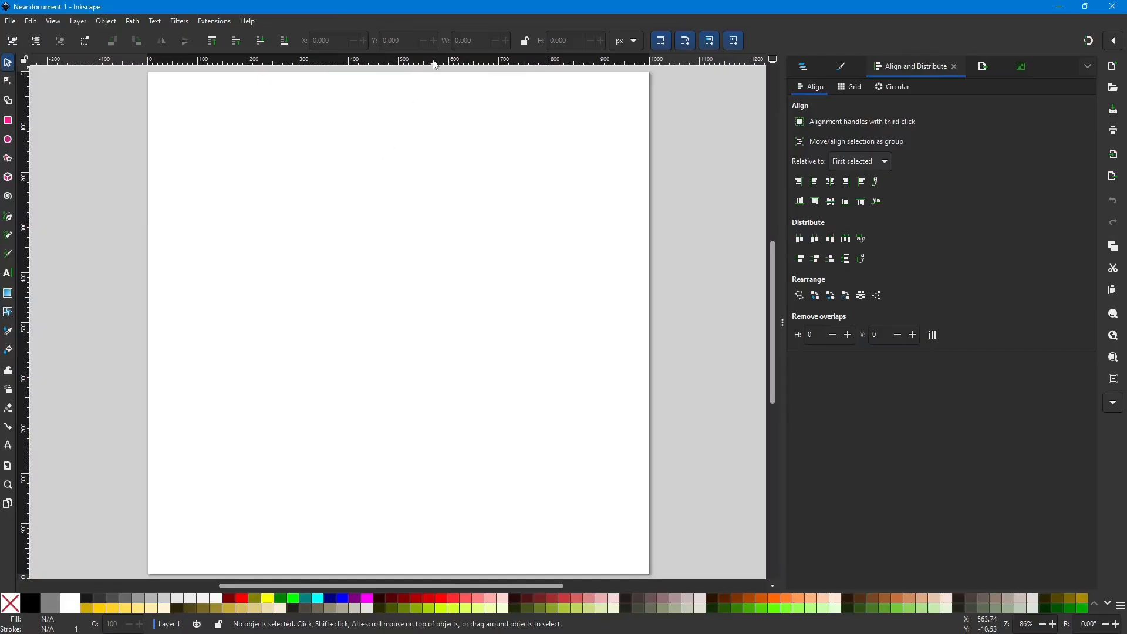
mouse_move(433, 60)
left_mouse_down()
mouse_move(427, 171)
mouse_move(426, 56)
left_mouse_up()
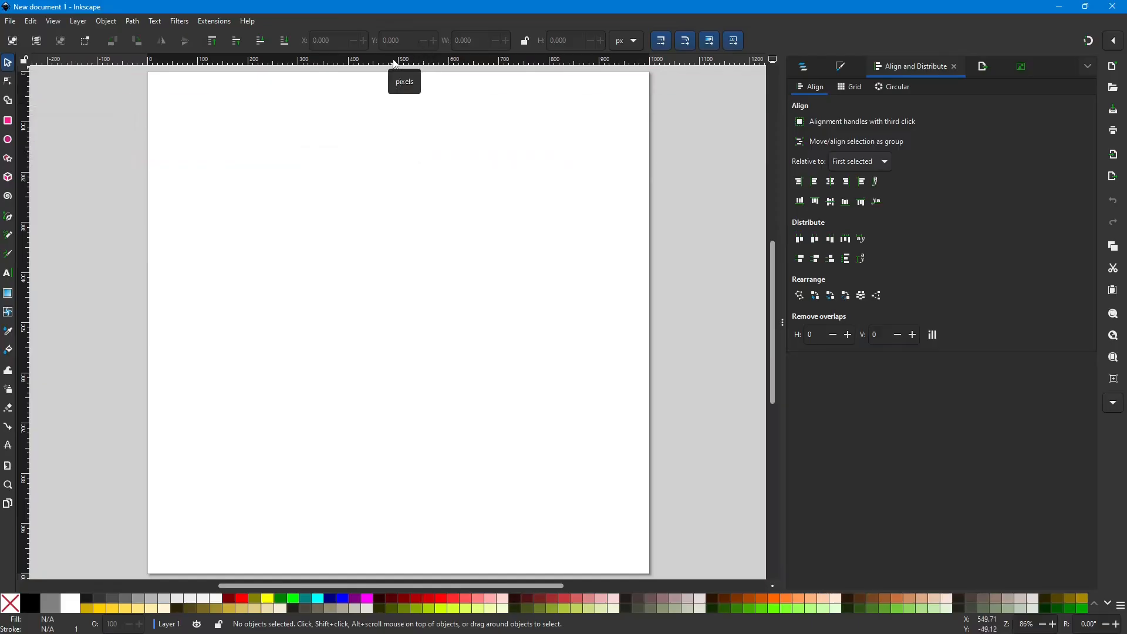
left_click_drag(384, 61, 385, 125)
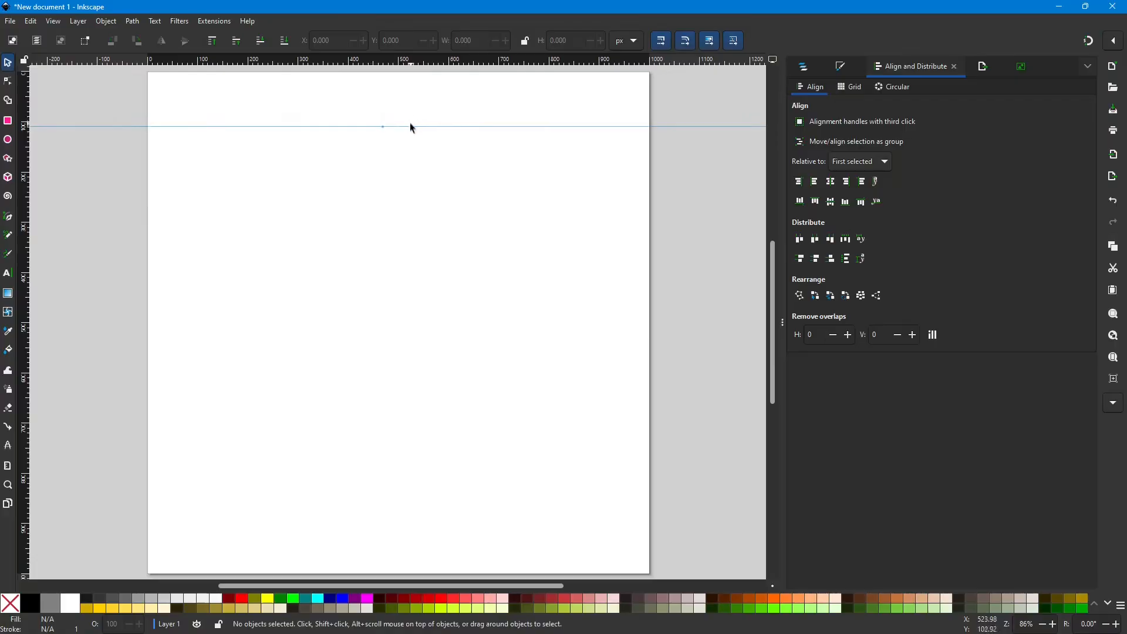
Step: Set the horizontal guide's Y position to 500 px
double_click(366, 127)
left_click_drag(382, 51, 513, 179)
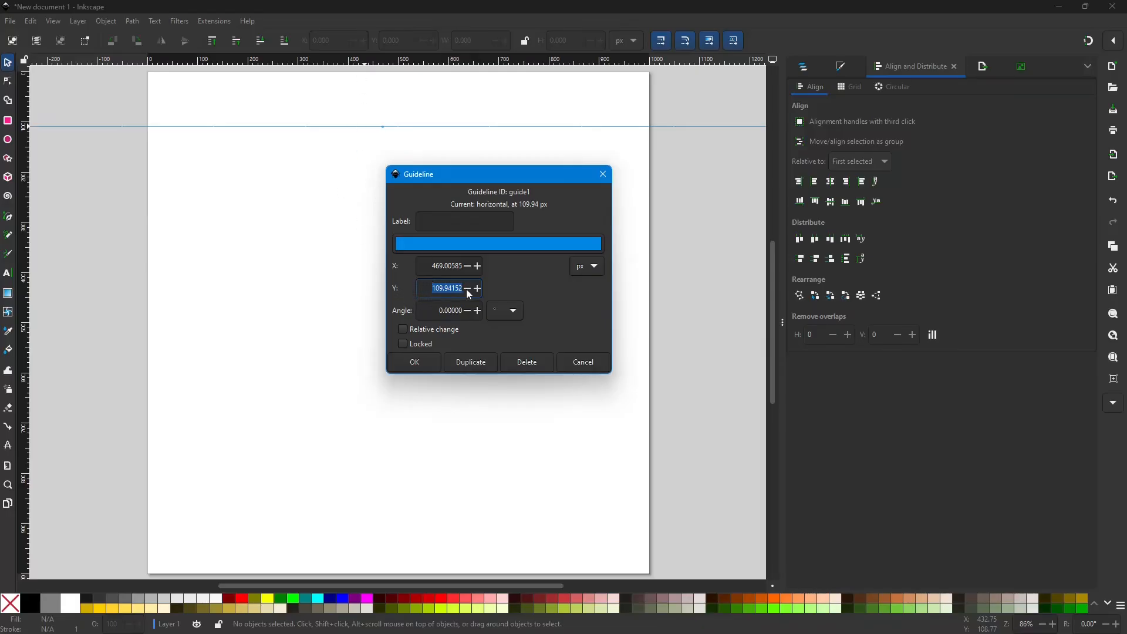
left_click(421, 289)
left_click_drag(421, 289, 474, 290)
type("500")
key("Tab")
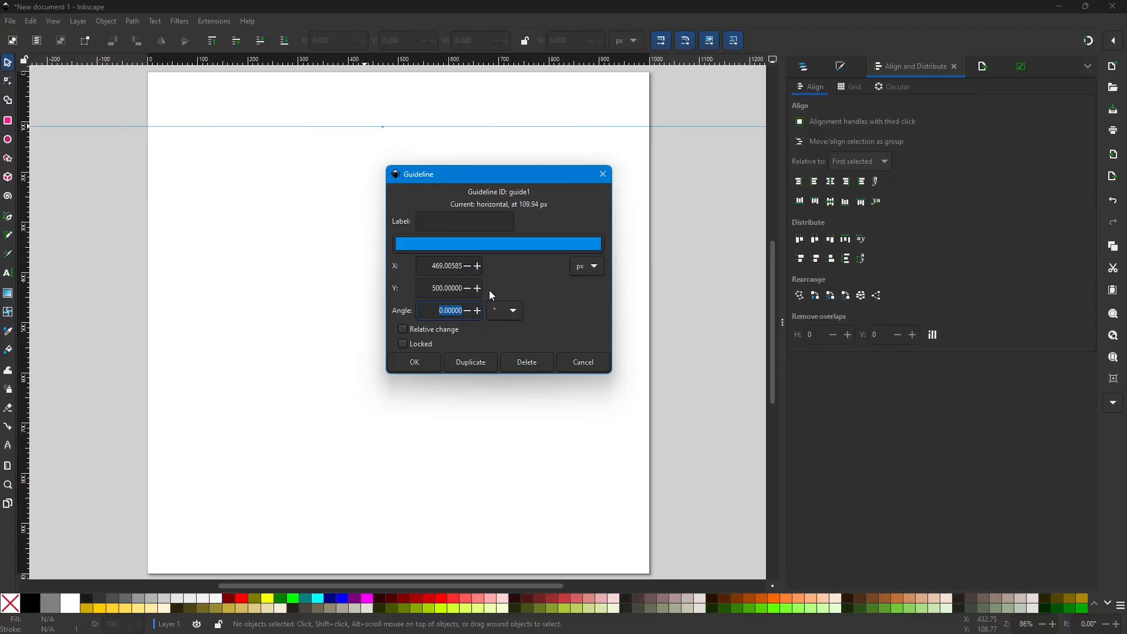
left_click(413, 363)
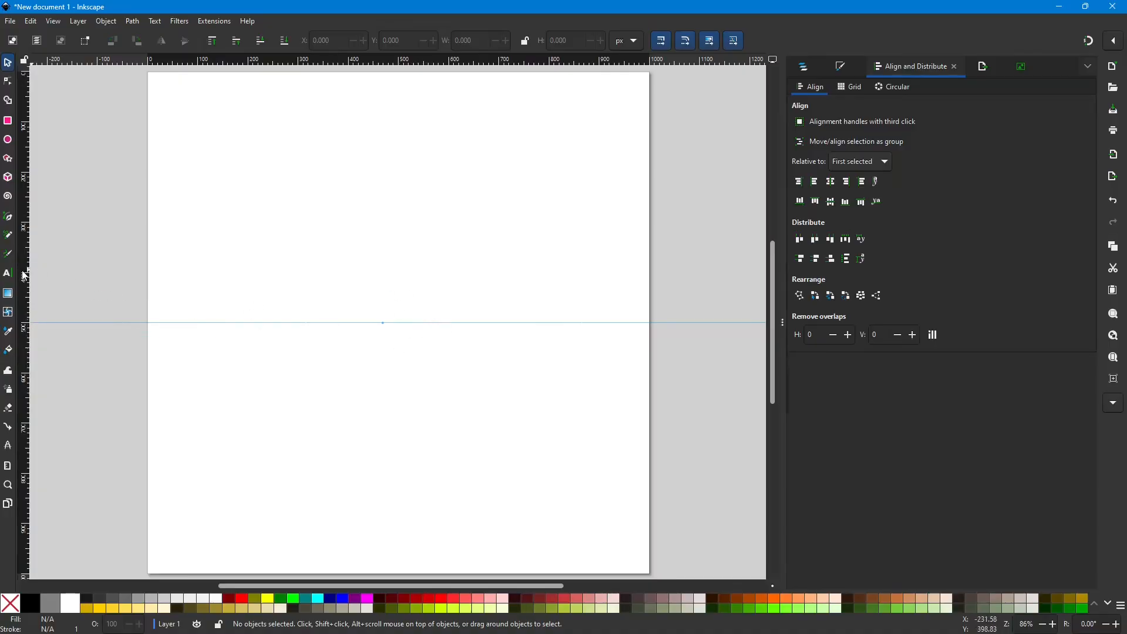
Step: Add a vertical guide and set its X position to 500 px
left_click_drag(24, 272, 119, 271)
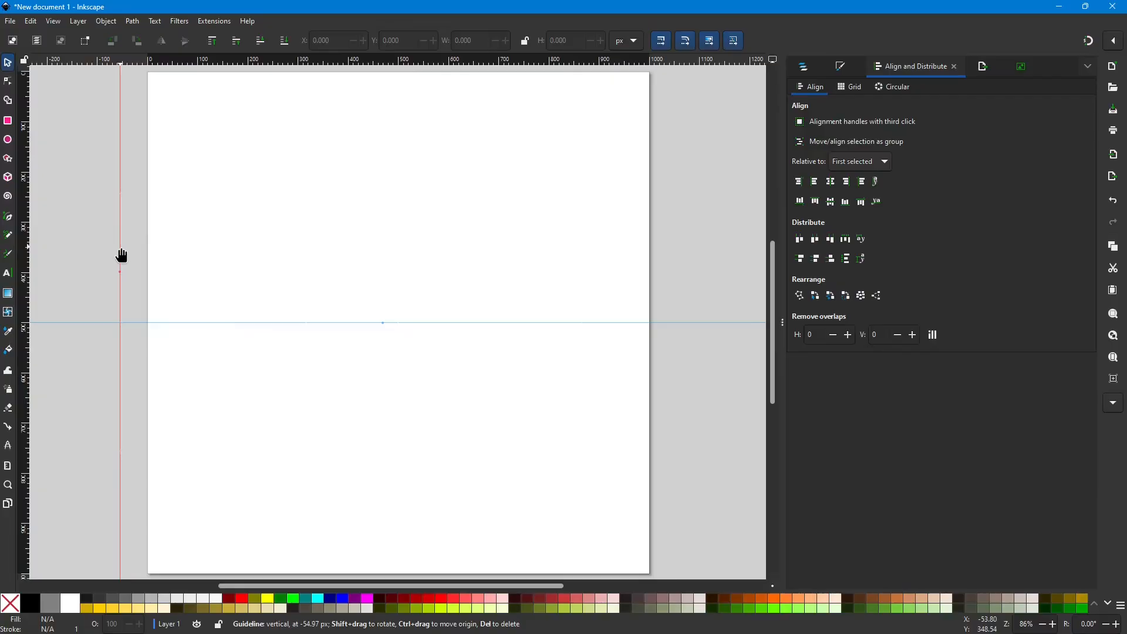
double_click(121, 247)
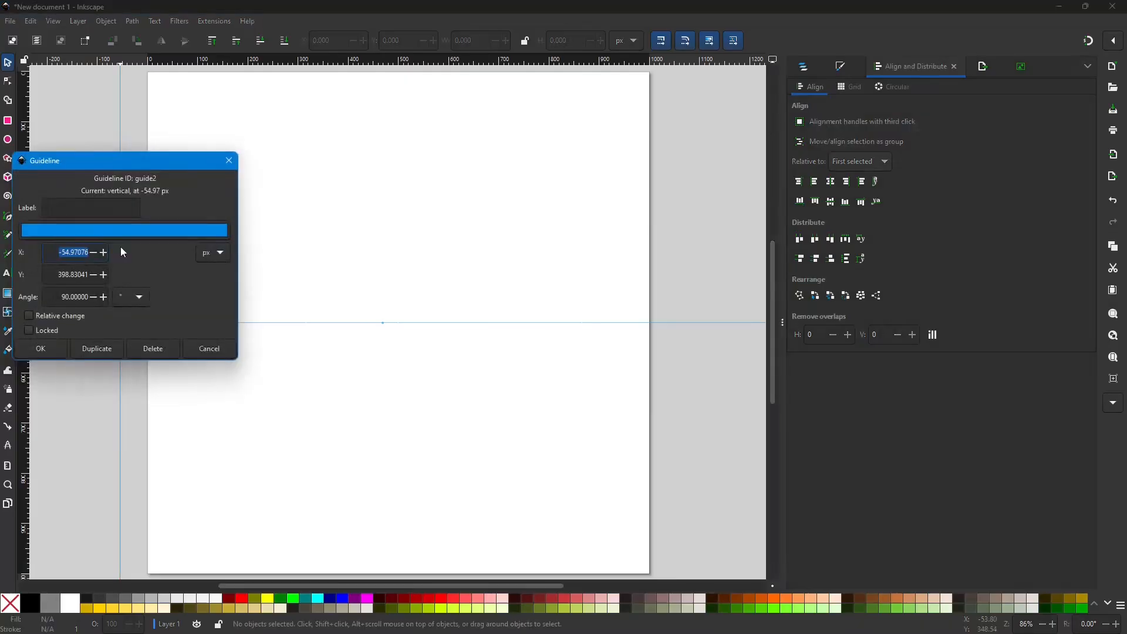
left_click_drag(121, 166, 193, 186)
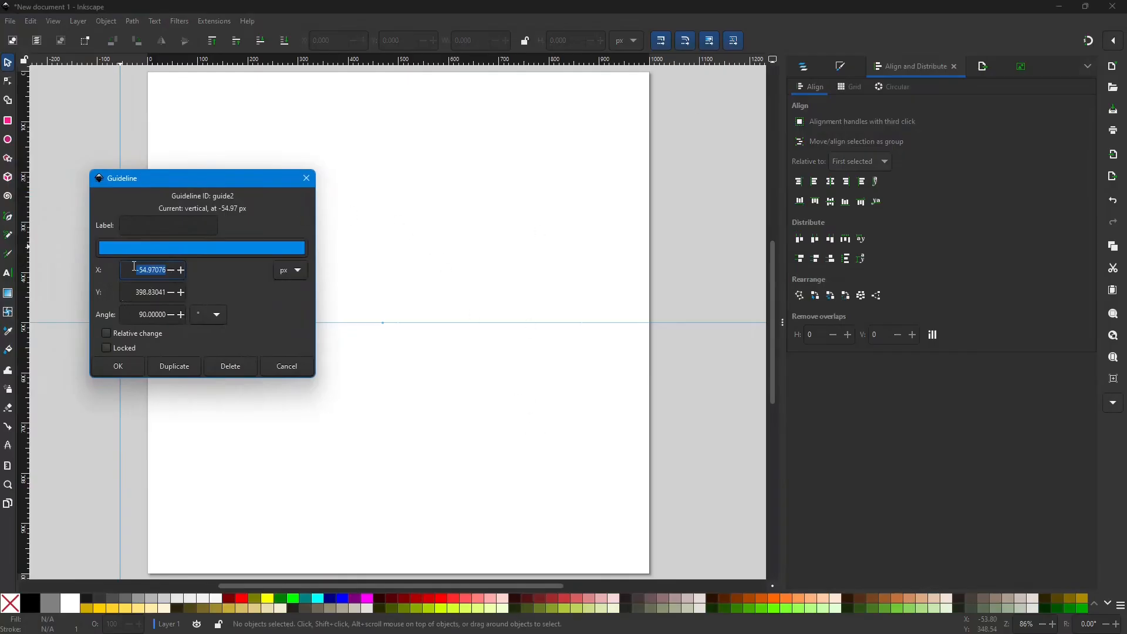
type("560")
key("Return")
left_click(135, 369)
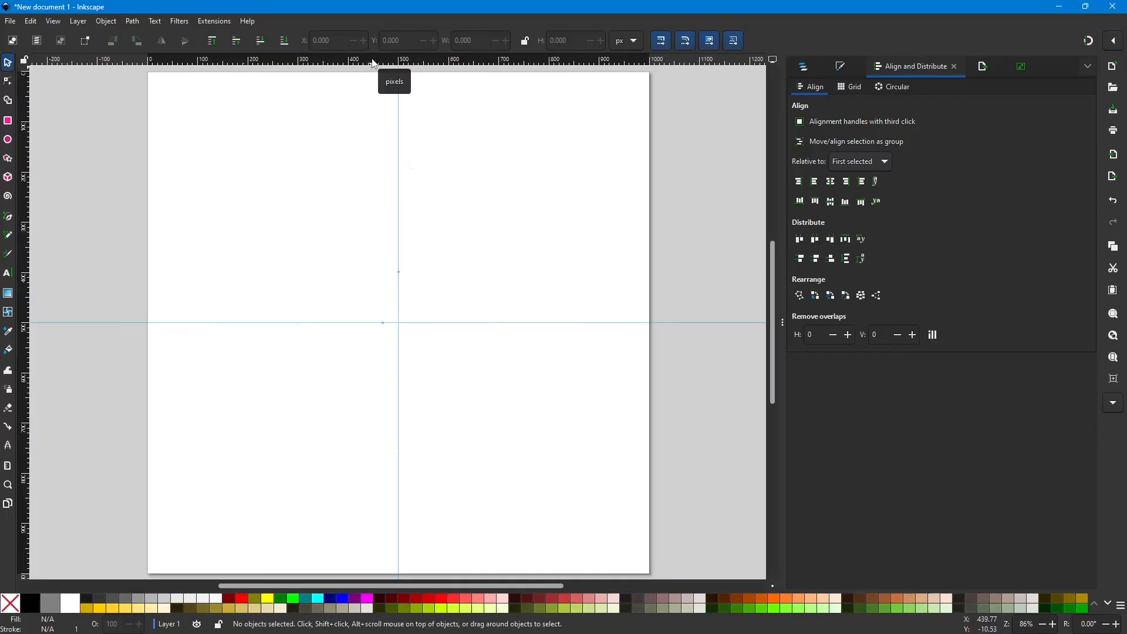
Step: Add another guide, set its angle to 36°, and move it through the crossing of the horizontal and vertical guides
left_click_drag(360, 63, 355, 213)
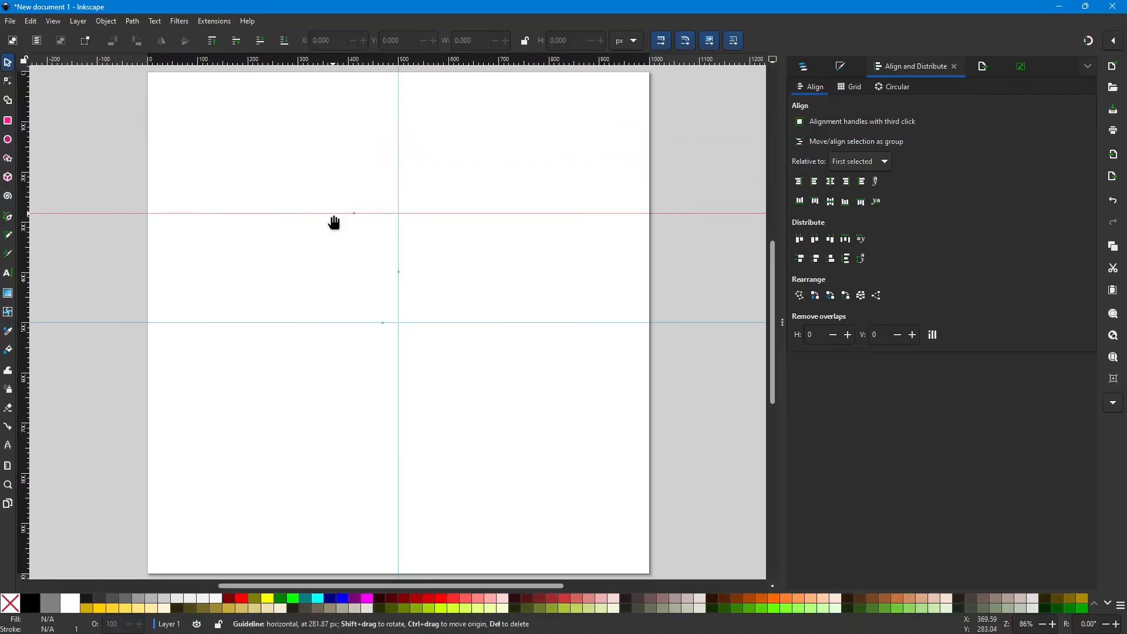
double_click(334, 214)
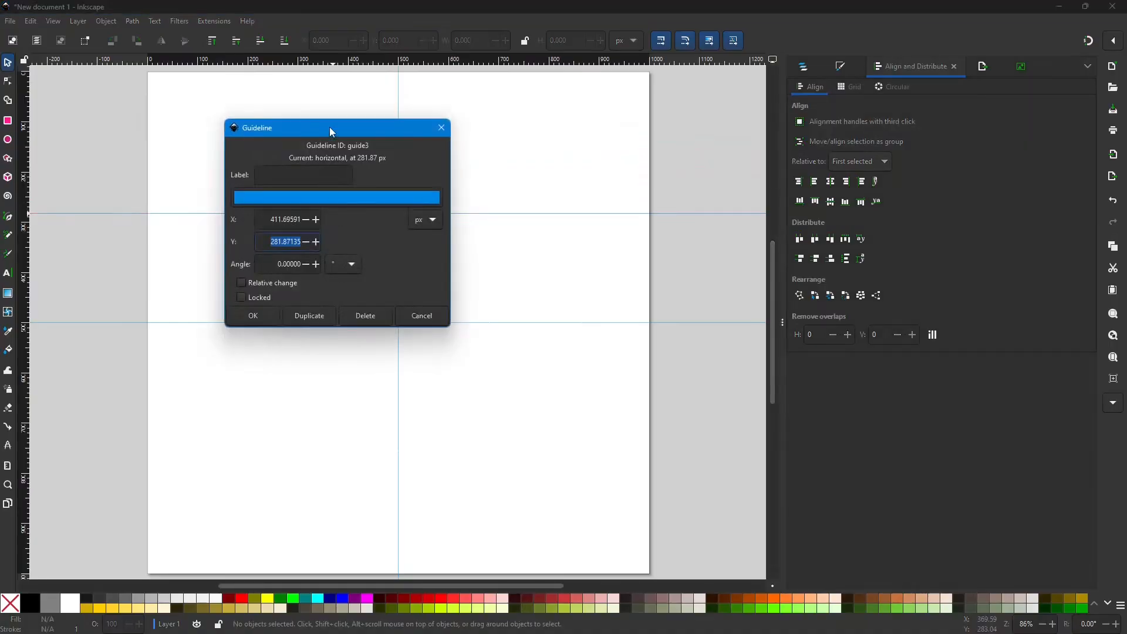
left_click_drag(331, 129, 349, 221)
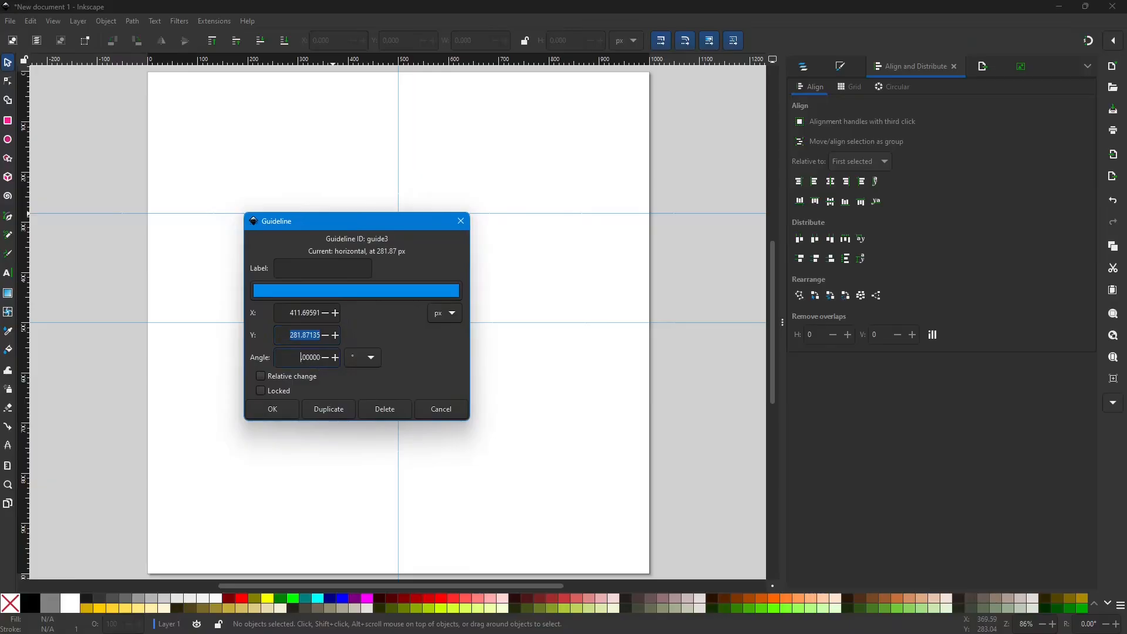
type("38")
left_click(272, 409)
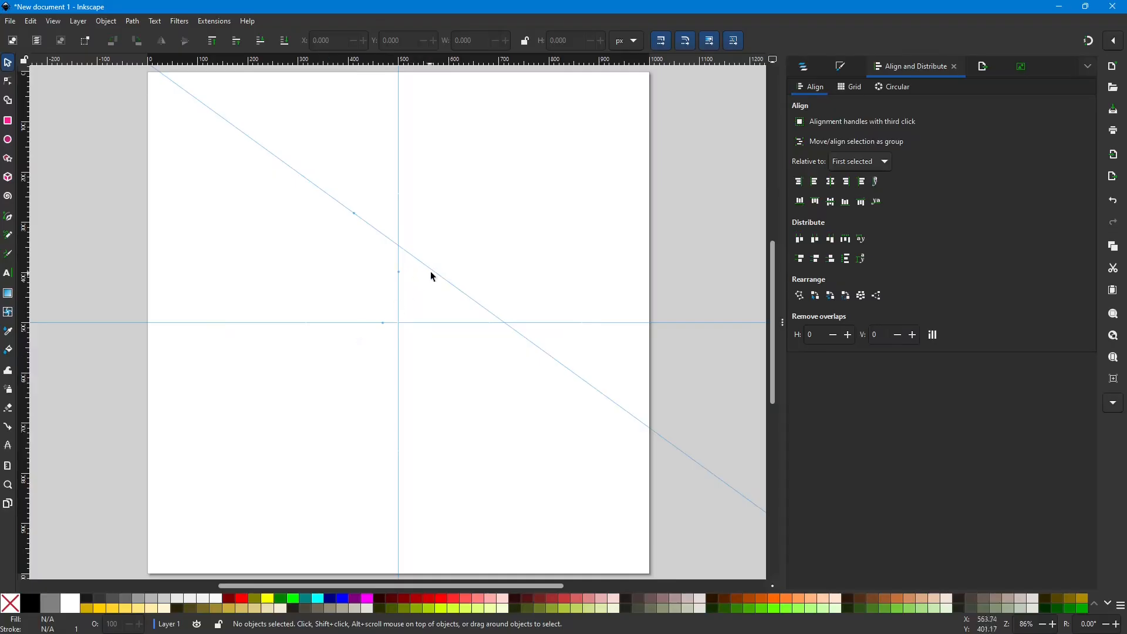
left_click_drag(436, 280, 404, 332)
Step: Add a guide angled at 72° and move it so it passes through the page centre
left_click_drag(468, 62, 463, 157)
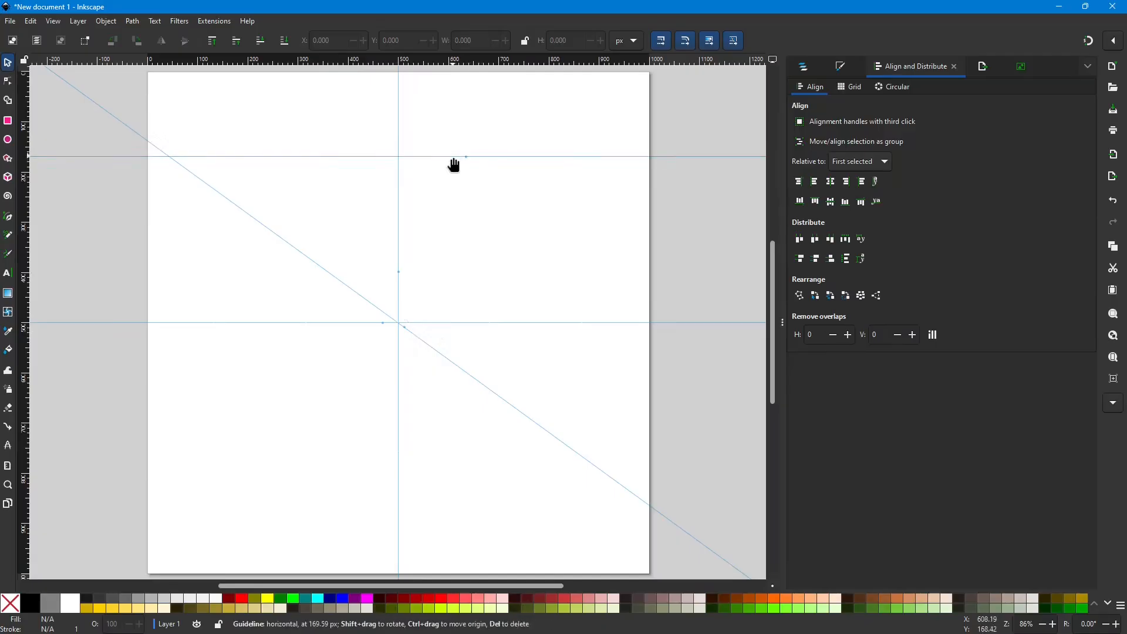
double_click(453, 158)
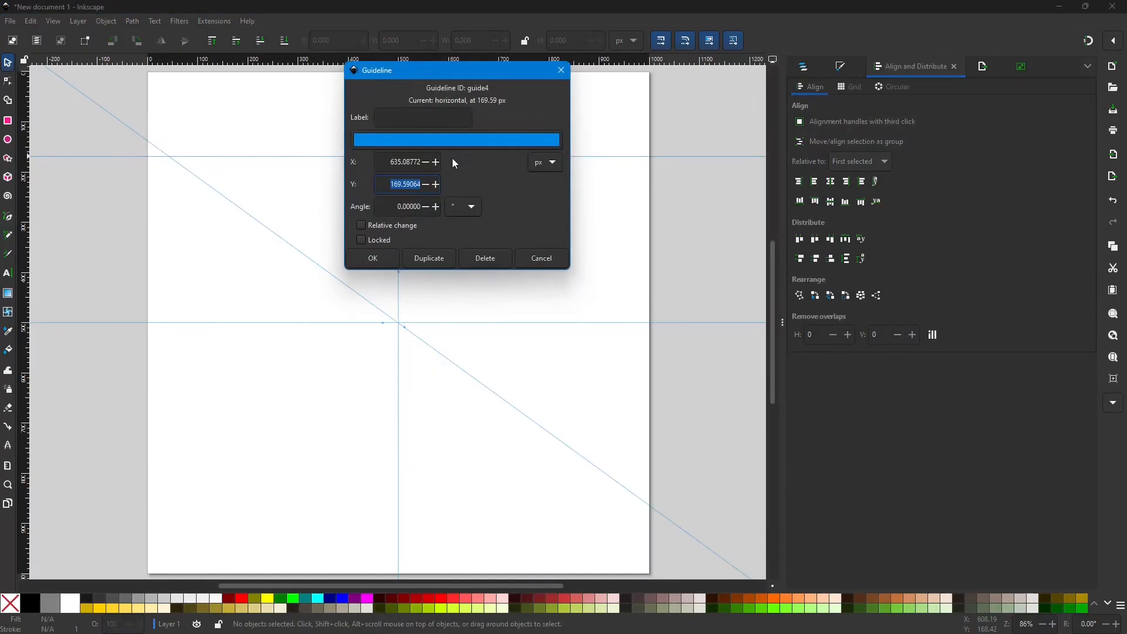
left_click(396, 207)
type("72")
left_click(372, 263)
left_click_drag(508, 291, 387, 293)
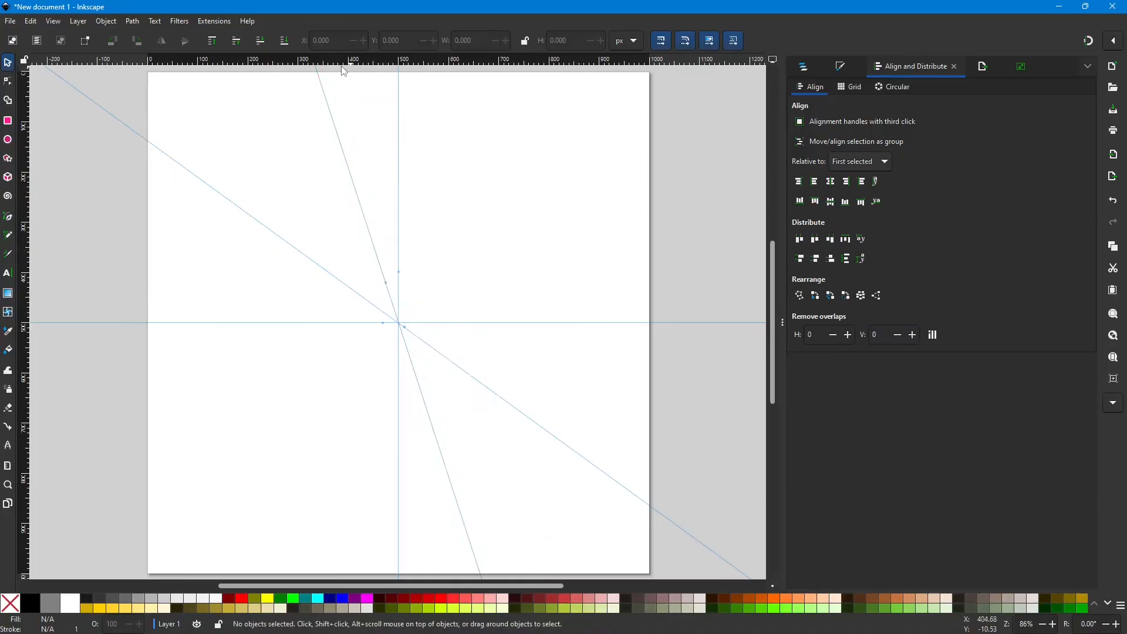
Step: Add a guide angled at 108° and position it through the centre crossing of the other guides
left_click_drag(390, 61, 400, 144)
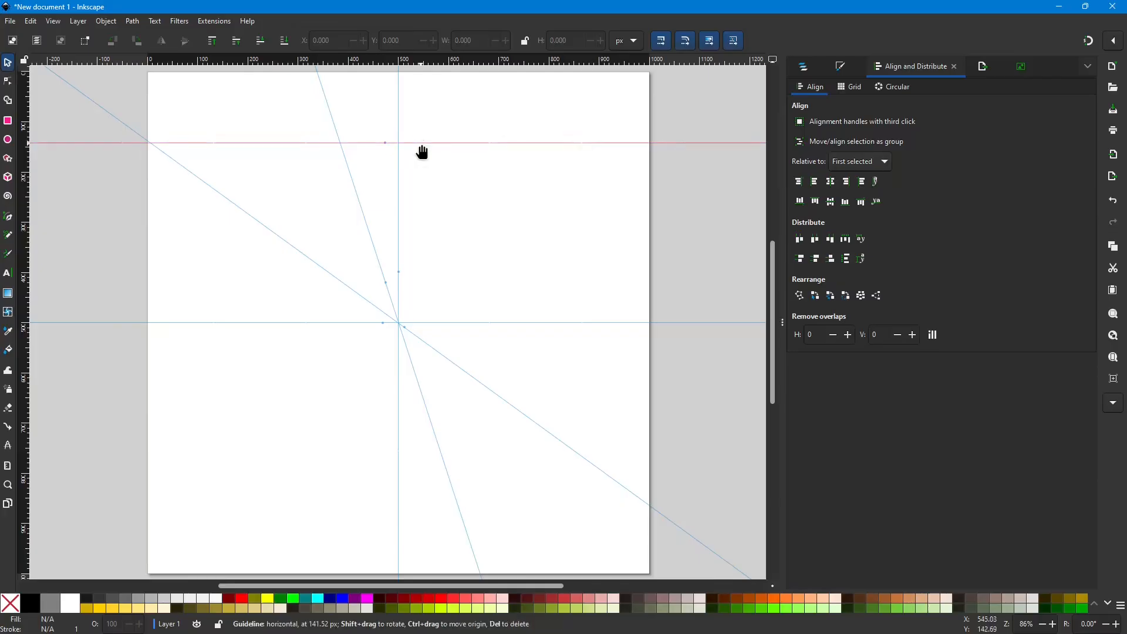
double_click(421, 144)
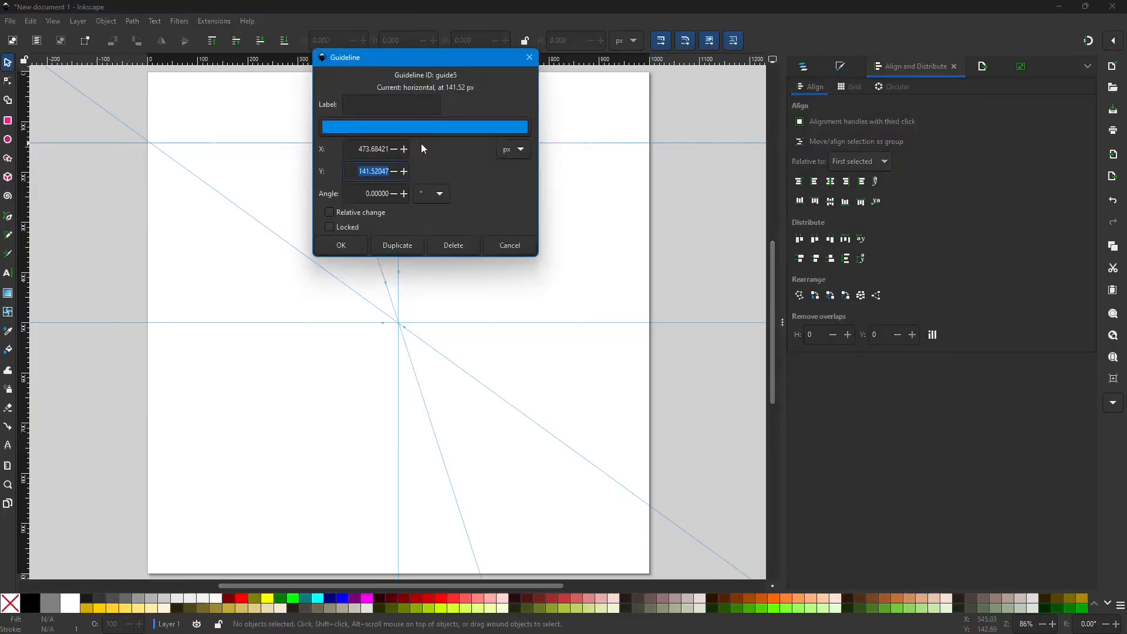
left_click(369, 193)
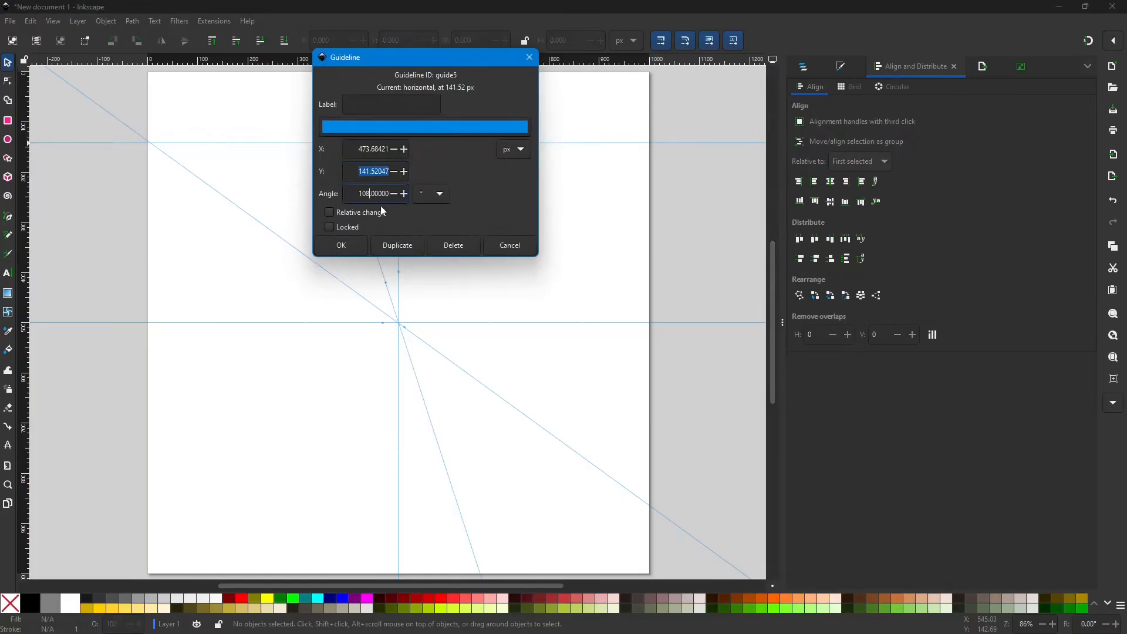
left_click(342, 245)
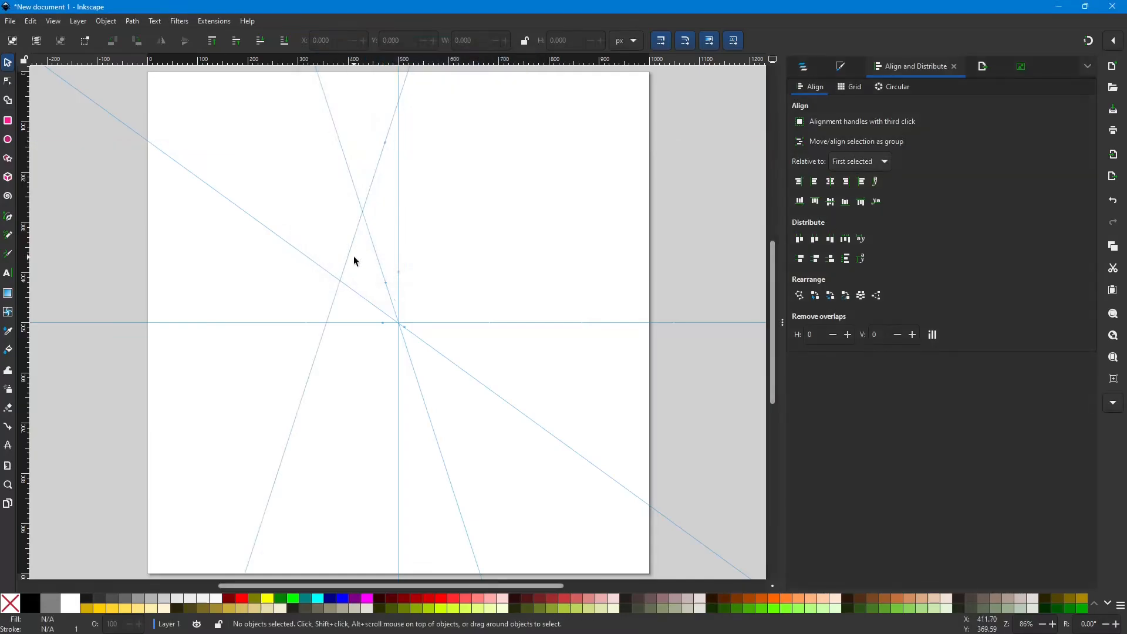
left_click_drag(350, 262, 416, 281)
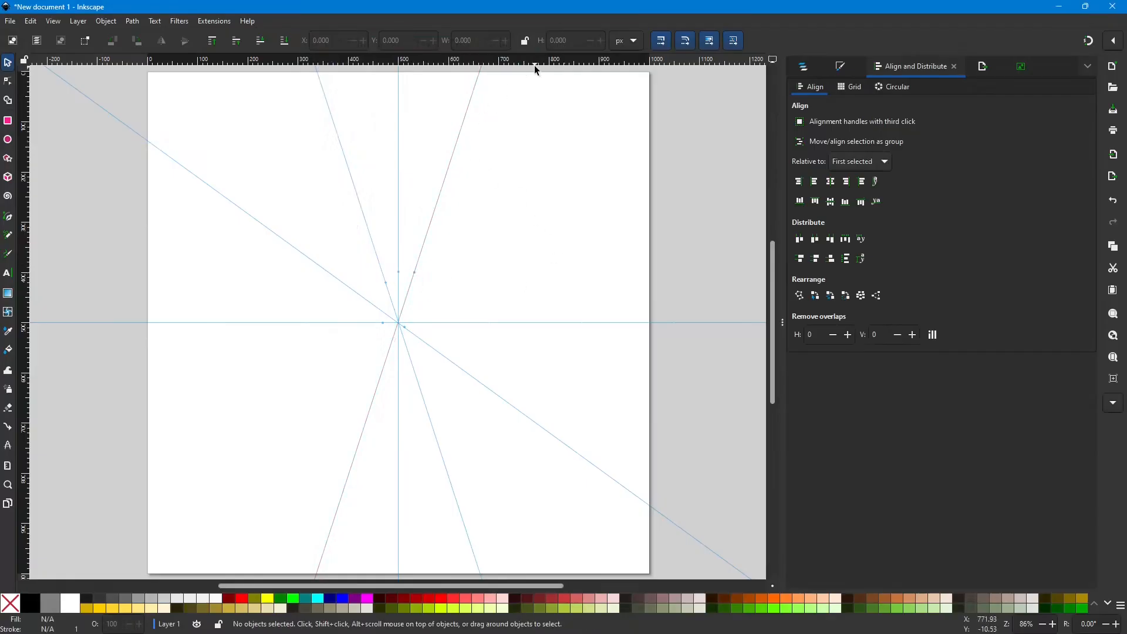
Step: Add a guide angled at 144° and move it through the common crossing at the page centre
left_click_drag(537, 61, 537, 134)
double_click(537, 133)
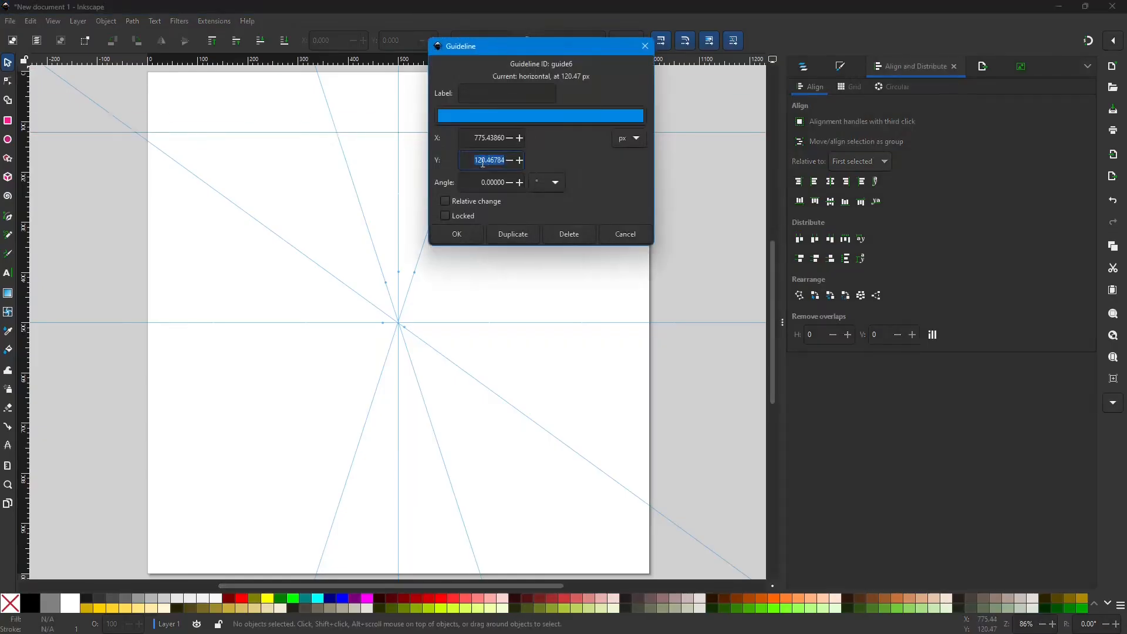
left_click(486, 186)
left_click(463, 236)
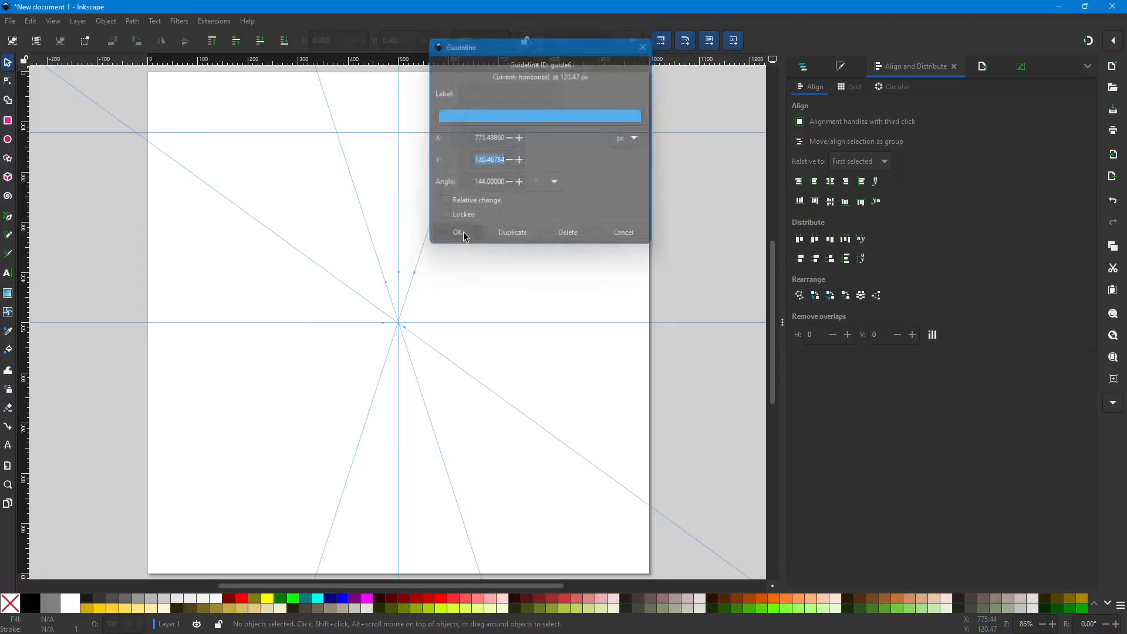
left_click_drag(468, 191, 494, 261)
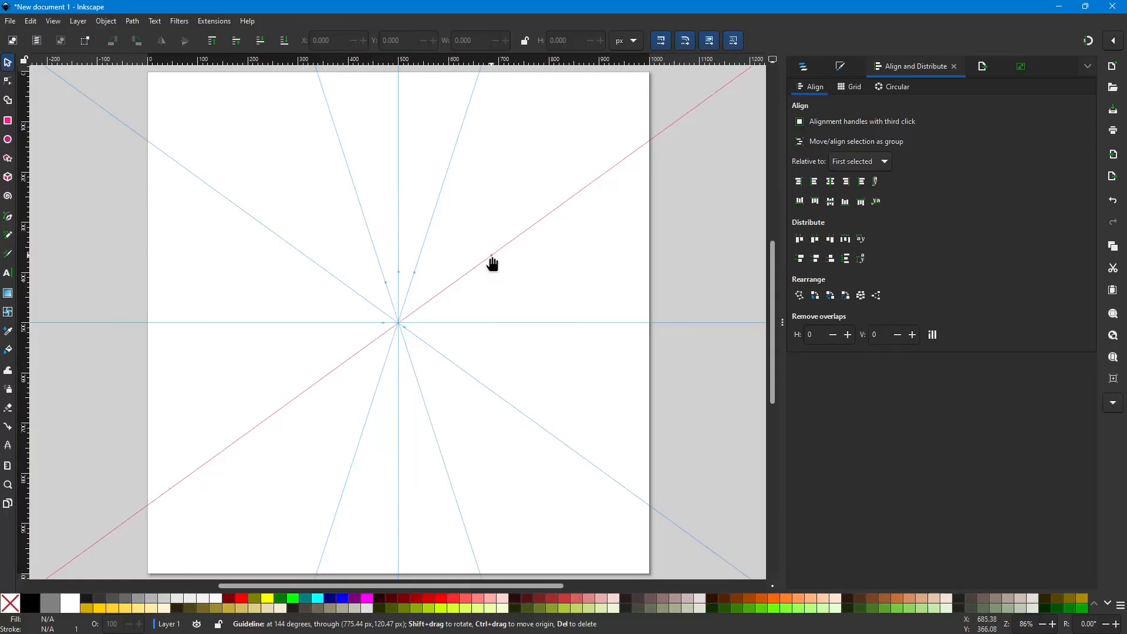
left_click(493, 263)
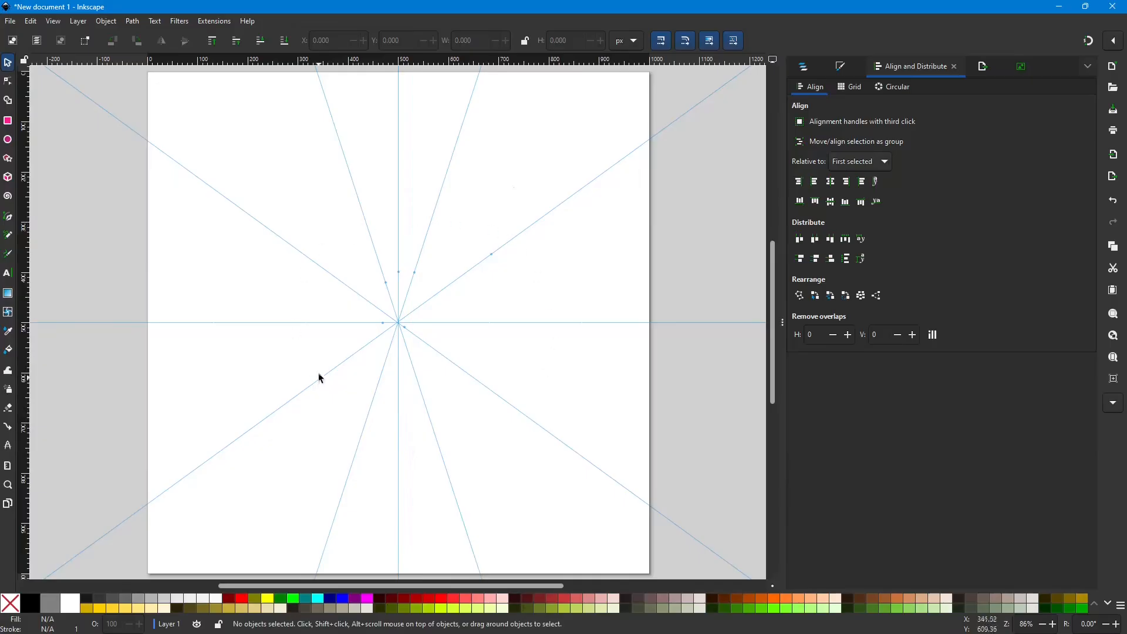
Step: Examine at high magnification how precisely the angled guides meet at the page centre
scroll(397, 328, "up", 2)
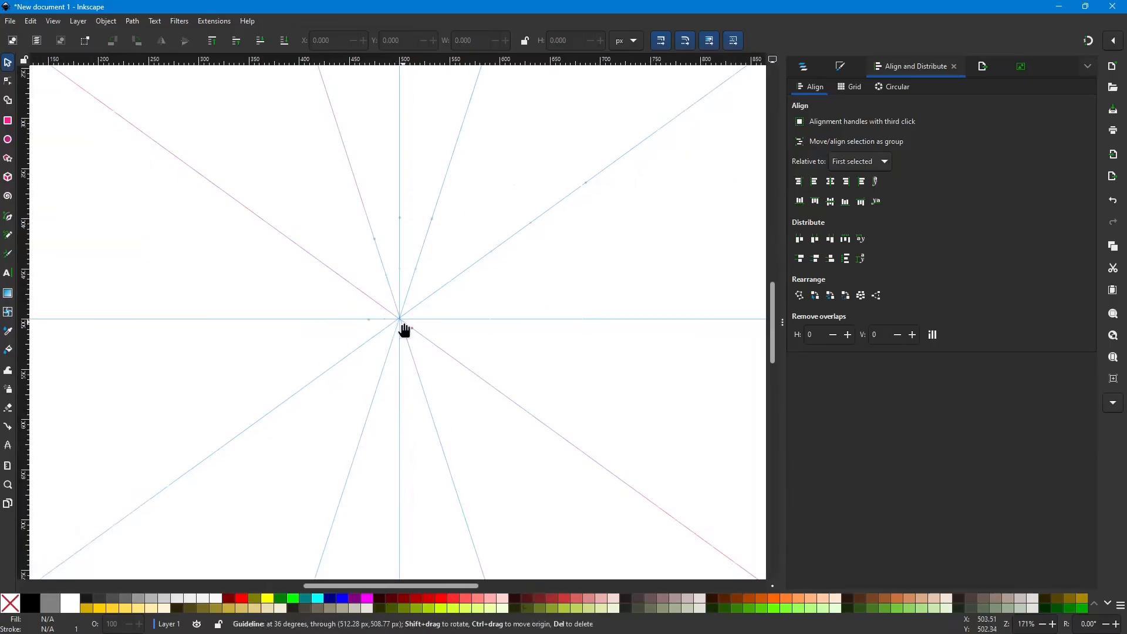
scroll(400, 329, "up", 9)
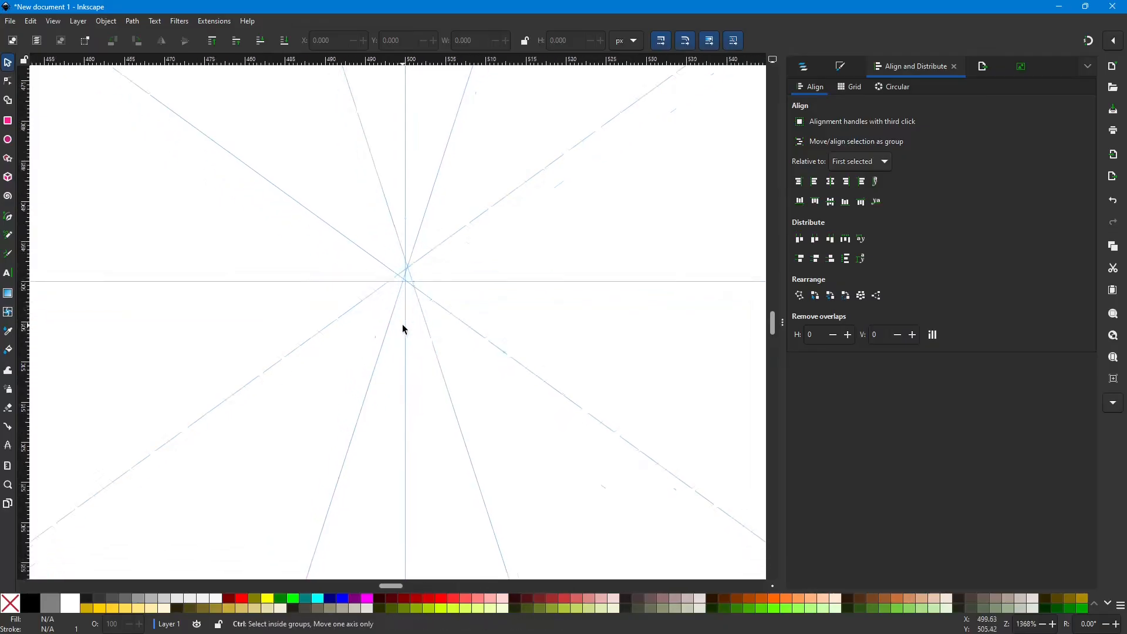
scroll(429, 376, "up", 2)
scroll(428, 378, "up", 3)
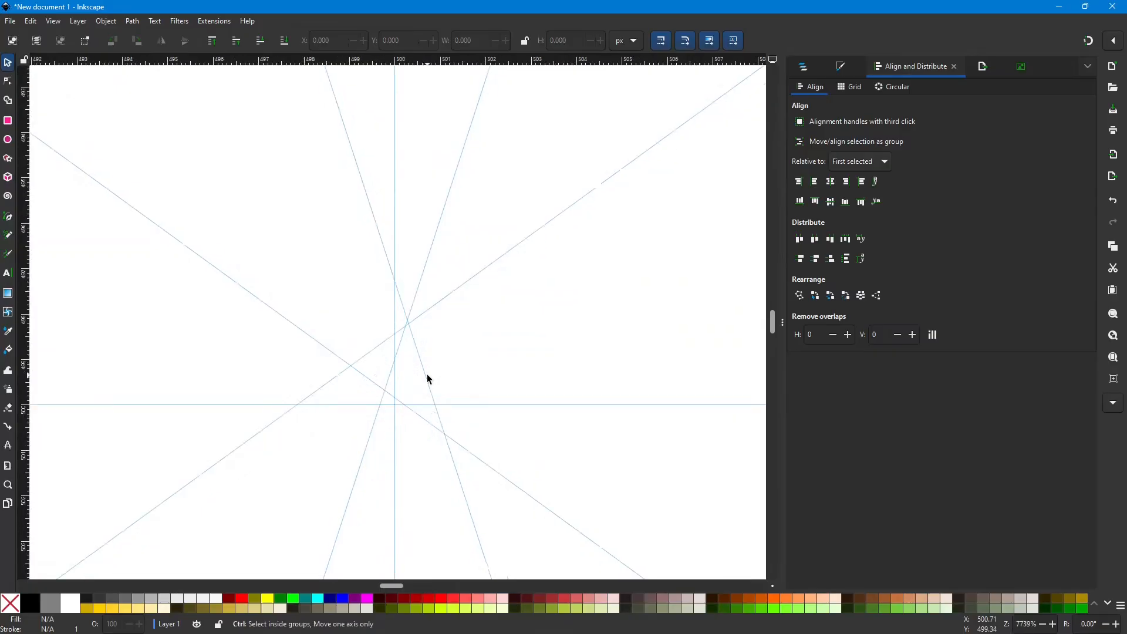
scroll(427, 376, "down", 16)
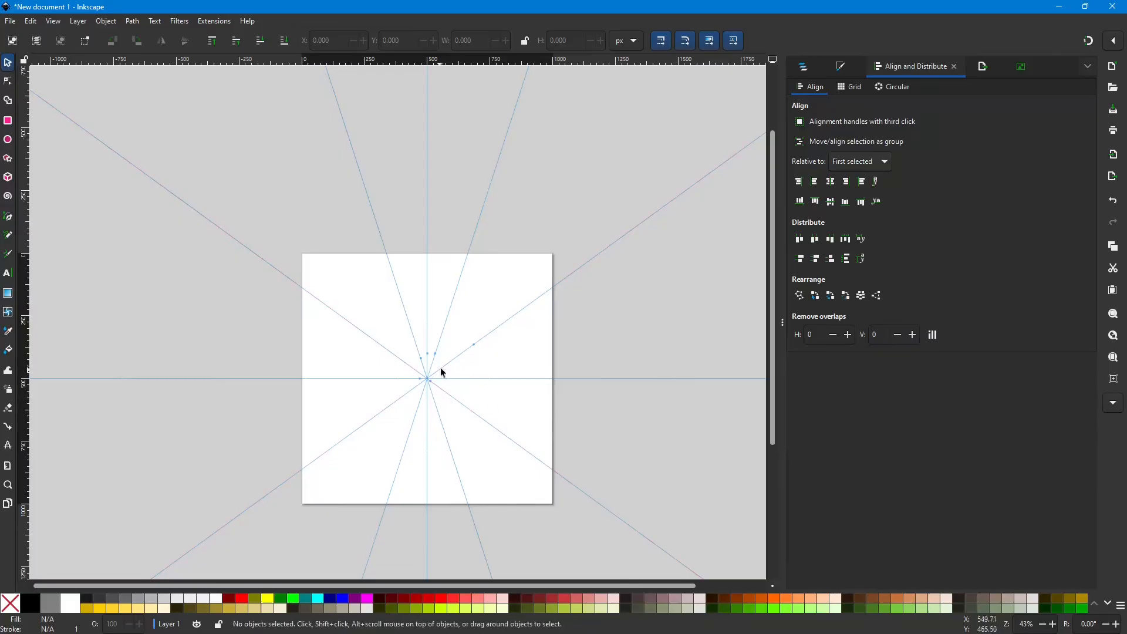
Step: Realign the four angled guides at high magnification so each passes exactly through the crossing of the horizontal and vertical guides
scroll(428, 381, "up", 4)
scroll(428, 382, "up", 11)
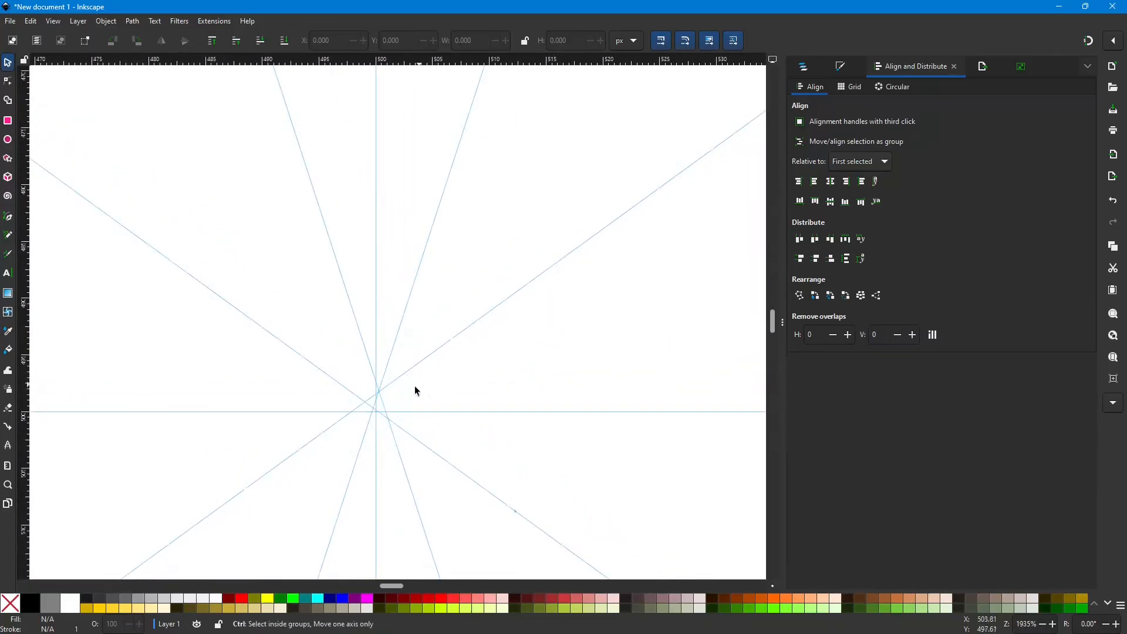
scroll(377, 404, "up", 3)
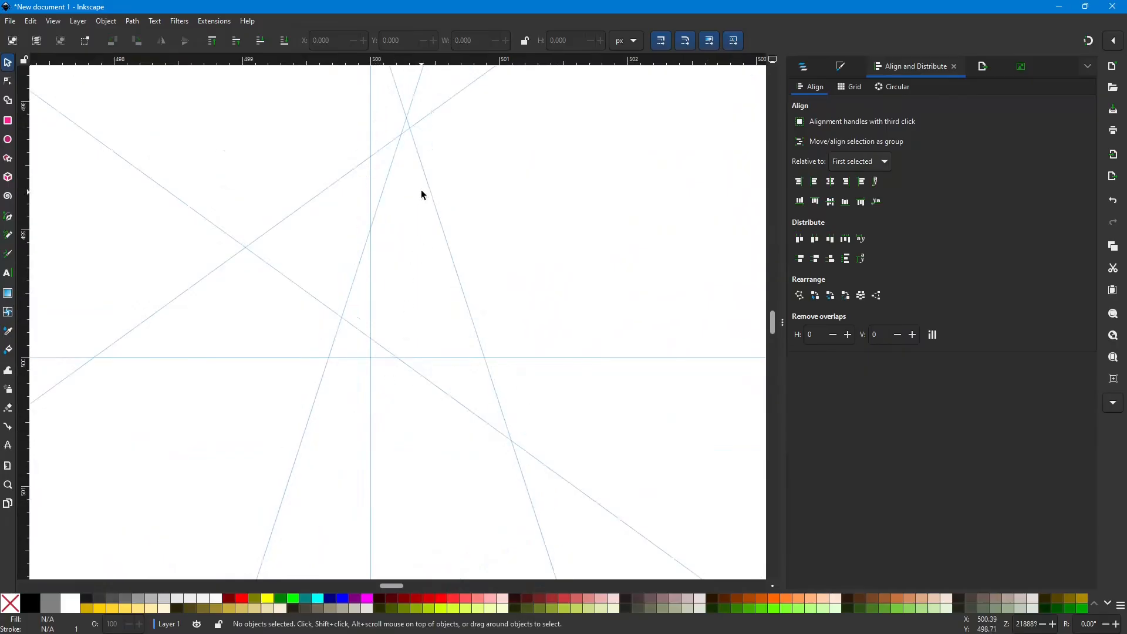
left_click_drag(438, 113, 495, 276)
left_click_drag(440, 395, 427, 405)
left_click_drag(477, 336, 374, 374)
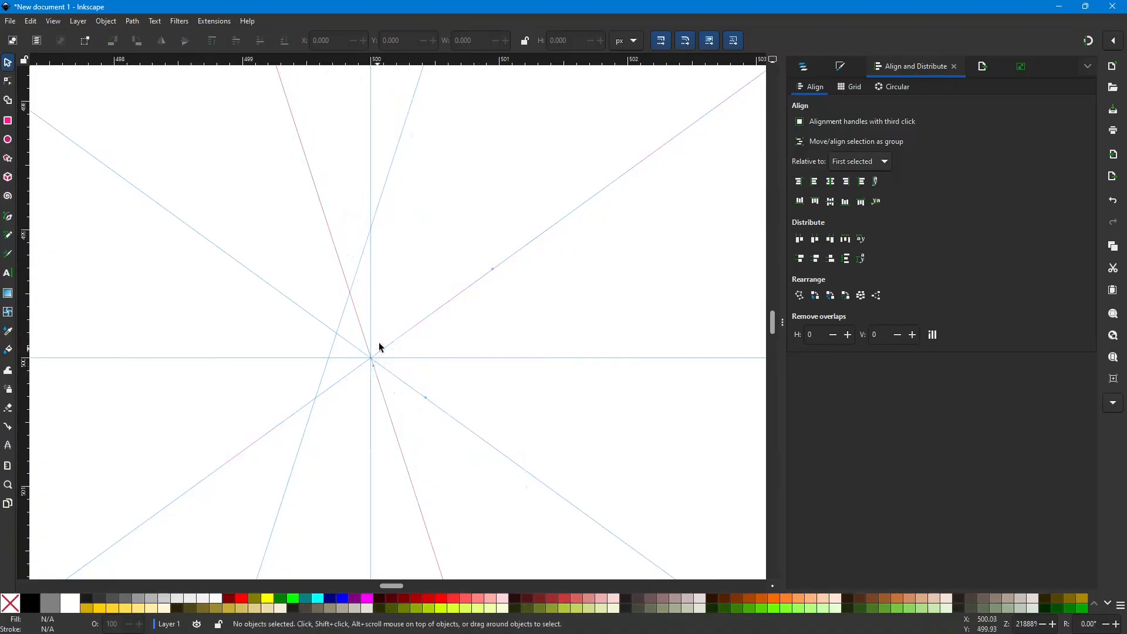
left_click_drag(380, 219, 409, 250)
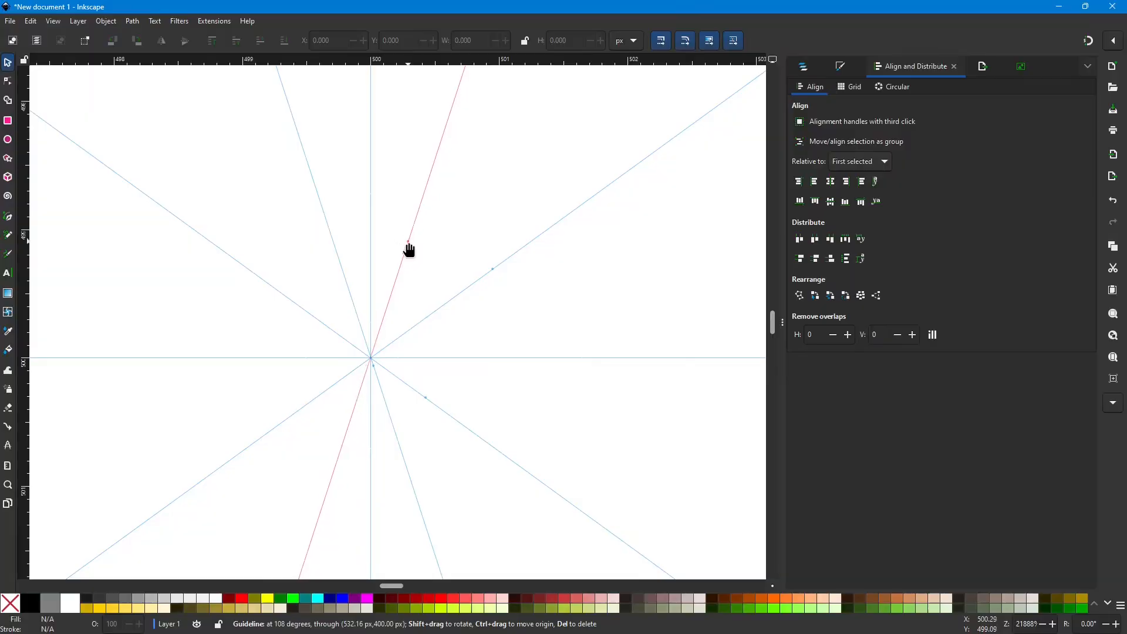
left_click_drag(409, 250, 409, 250)
scroll(377, 355, "down", 7)
scroll(386, 355, "down", 12)
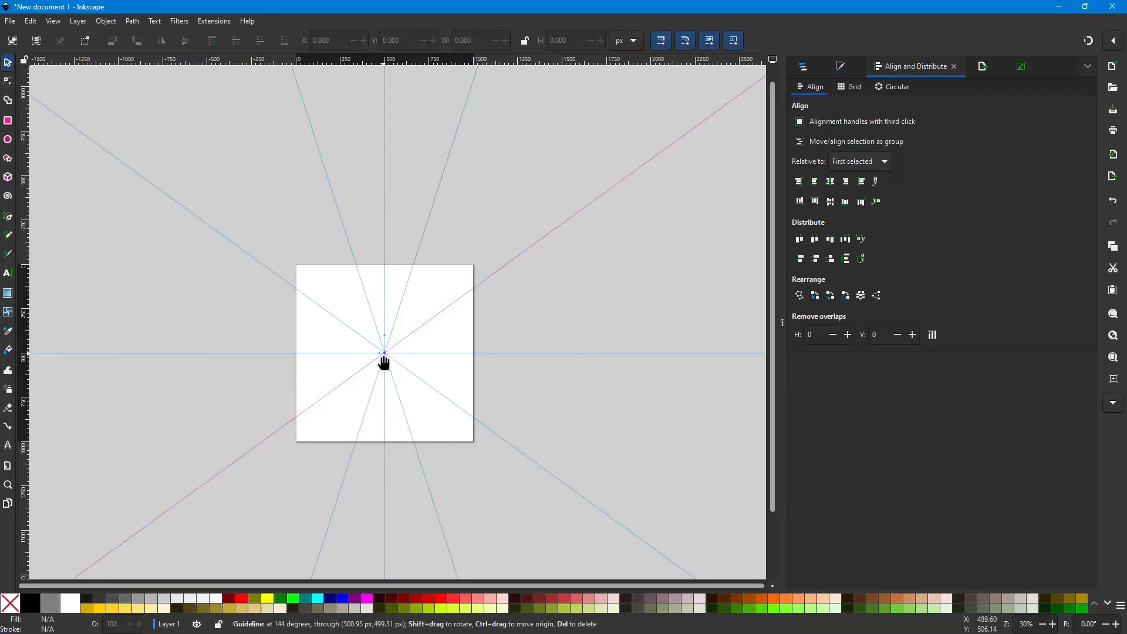
Step: Enable snapping so that new objects align to the guides around the page centre
scroll(449, 339, "up", 2, "ctrl")
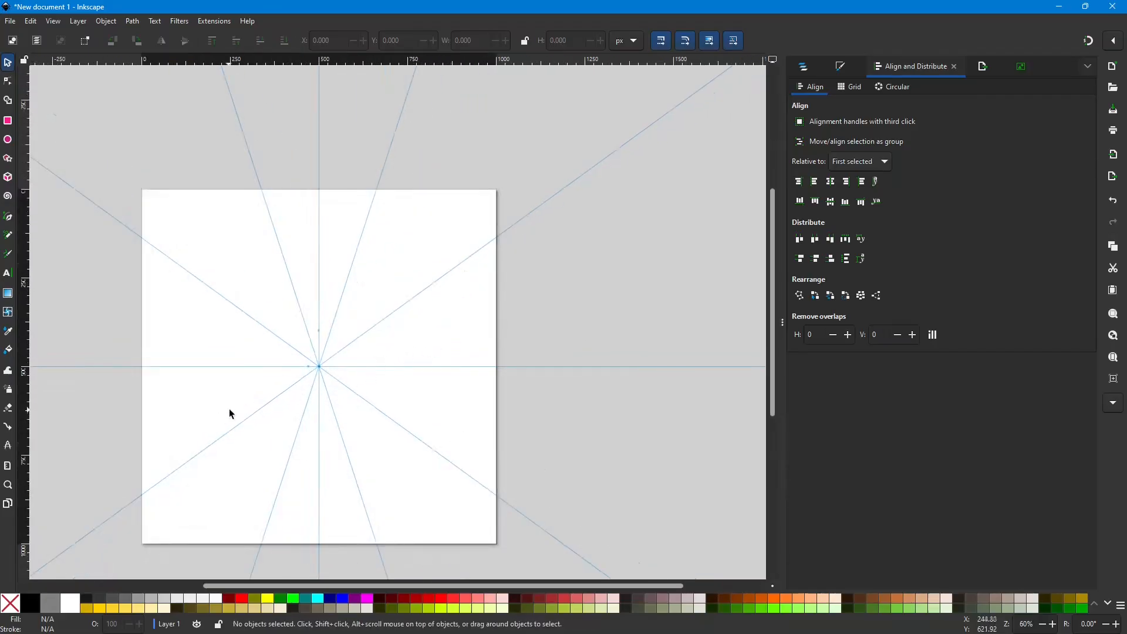
scroll(229, 413, "down", 2)
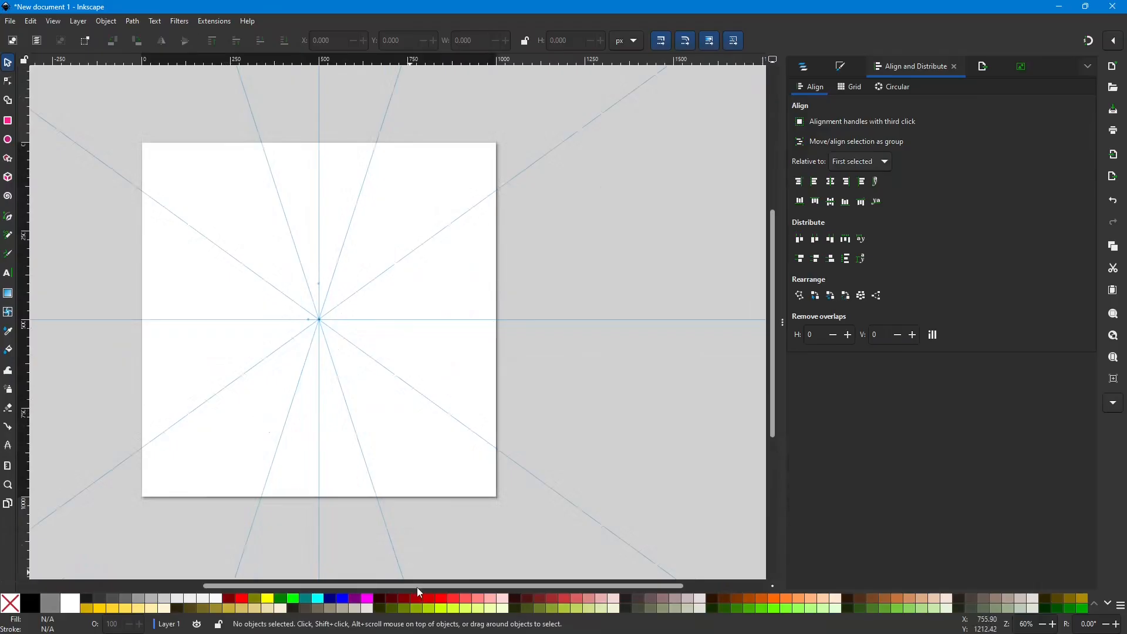
left_click_drag(420, 586, 372, 586)
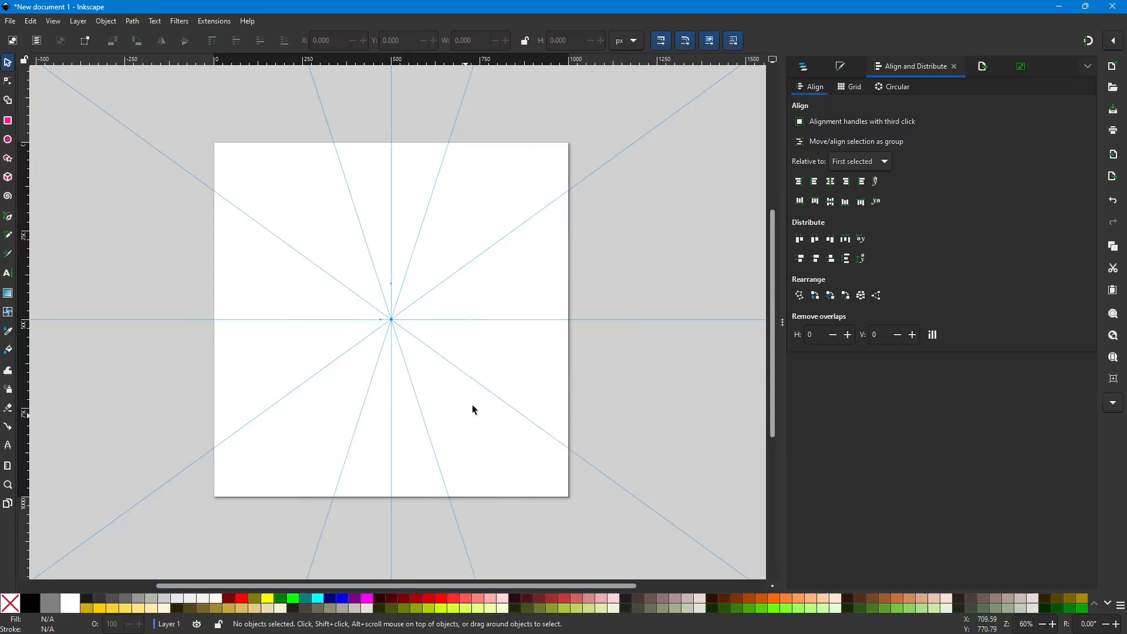
scroll(403, 321, "up", 1)
scroll(403, 321, "down", 1)
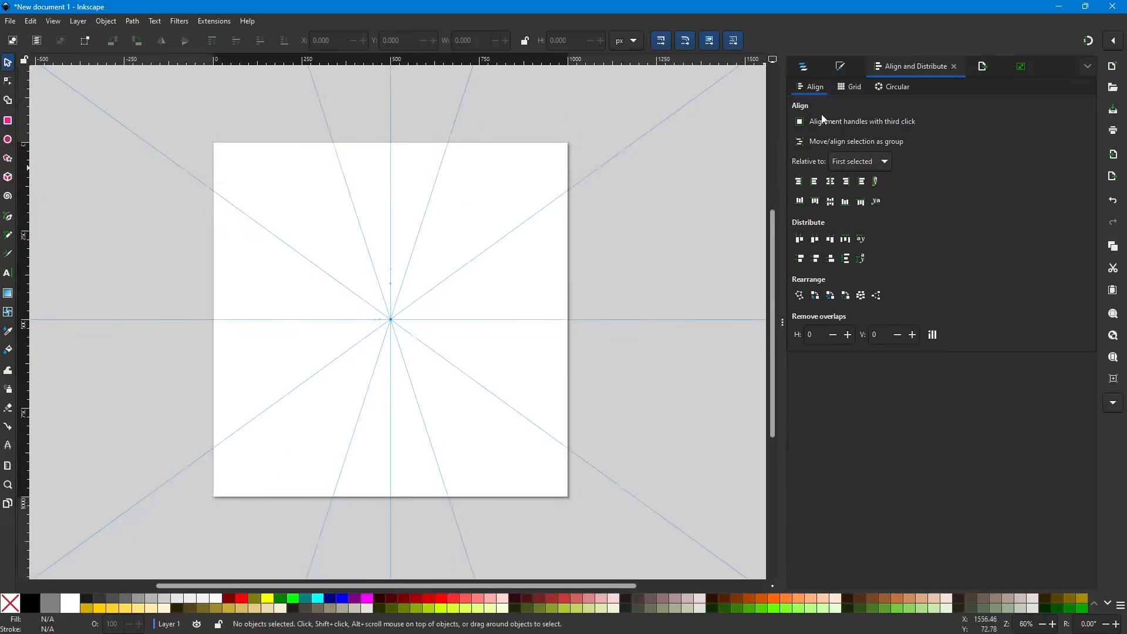
left_click(1089, 42)
Step: Draw a white-filled circle about 141 px in diameter, centred on the crossing of the guides, with the Ellipse tool
scroll(438, 315, "up", 2)
scroll(406, 373, "up", 1)
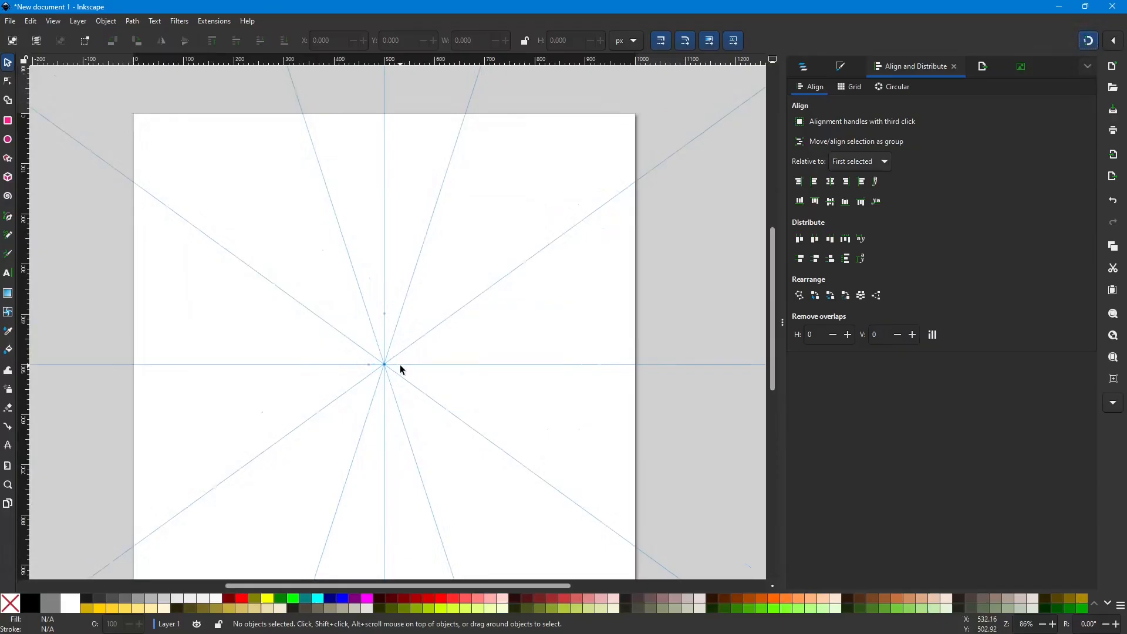
scroll(400, 365, "up", 1)
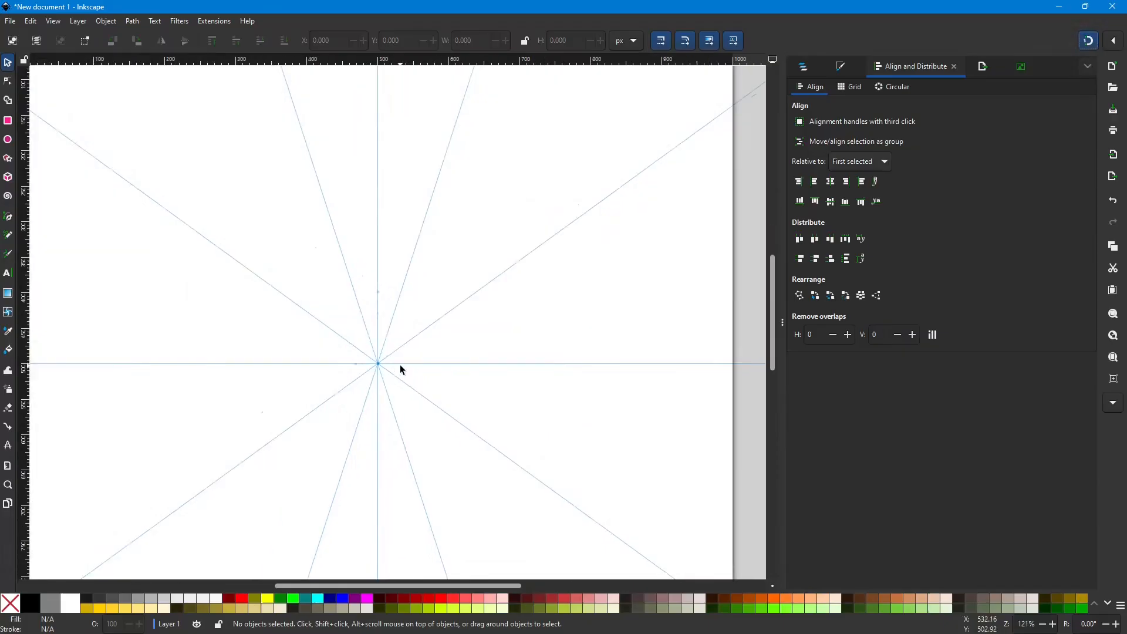
left_click(10, 145)
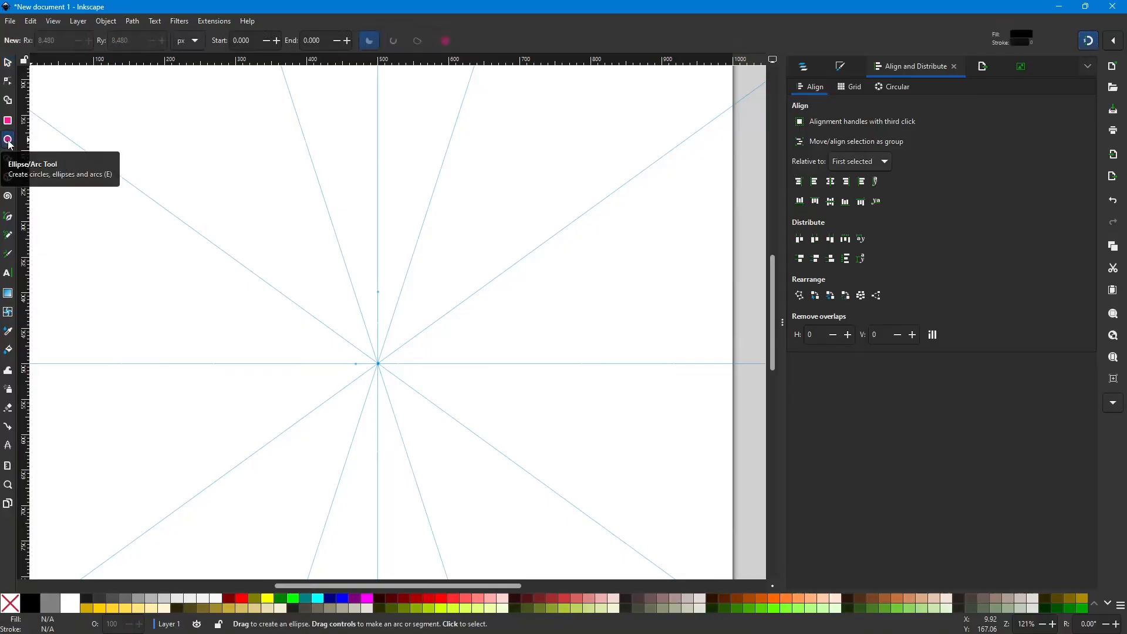
left_click(79, 603)
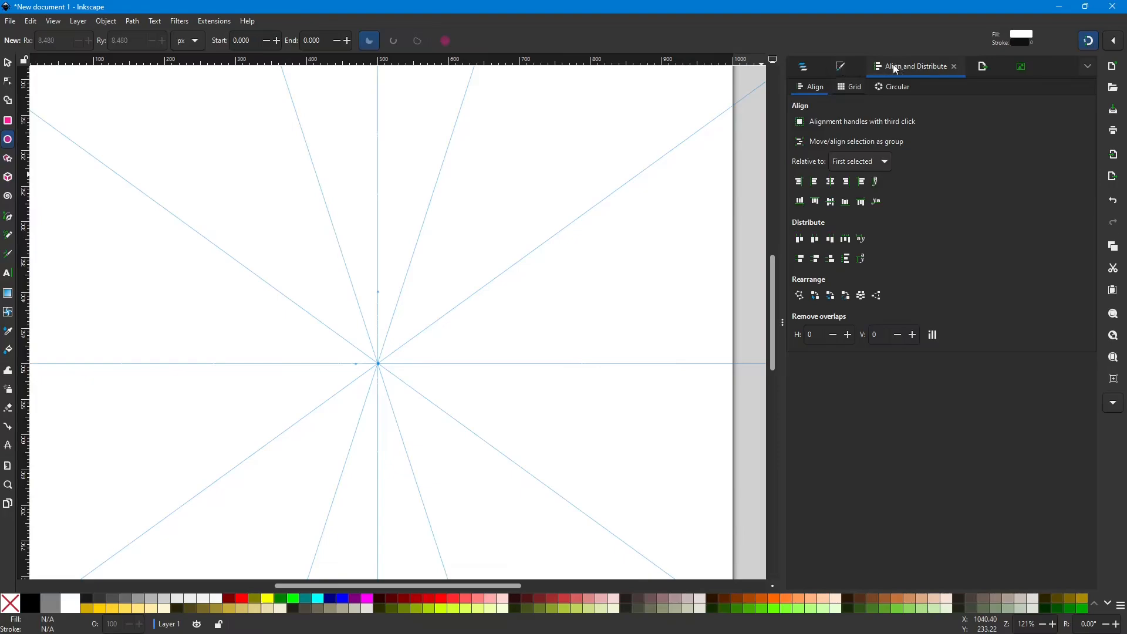
left_click(841, 67)
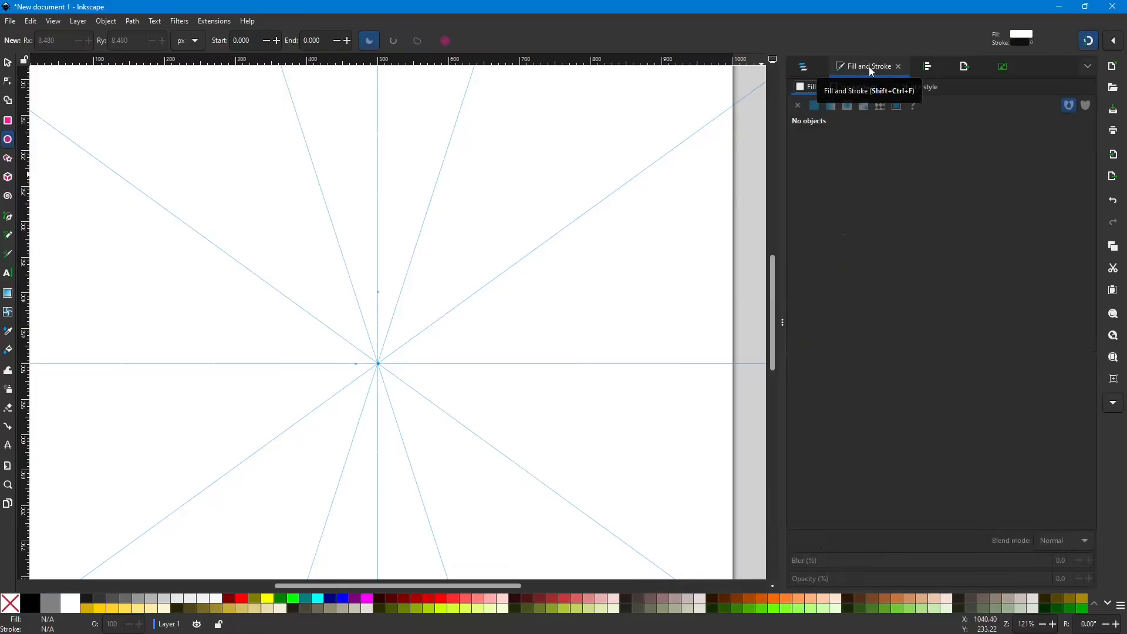
left_click(916, 88)
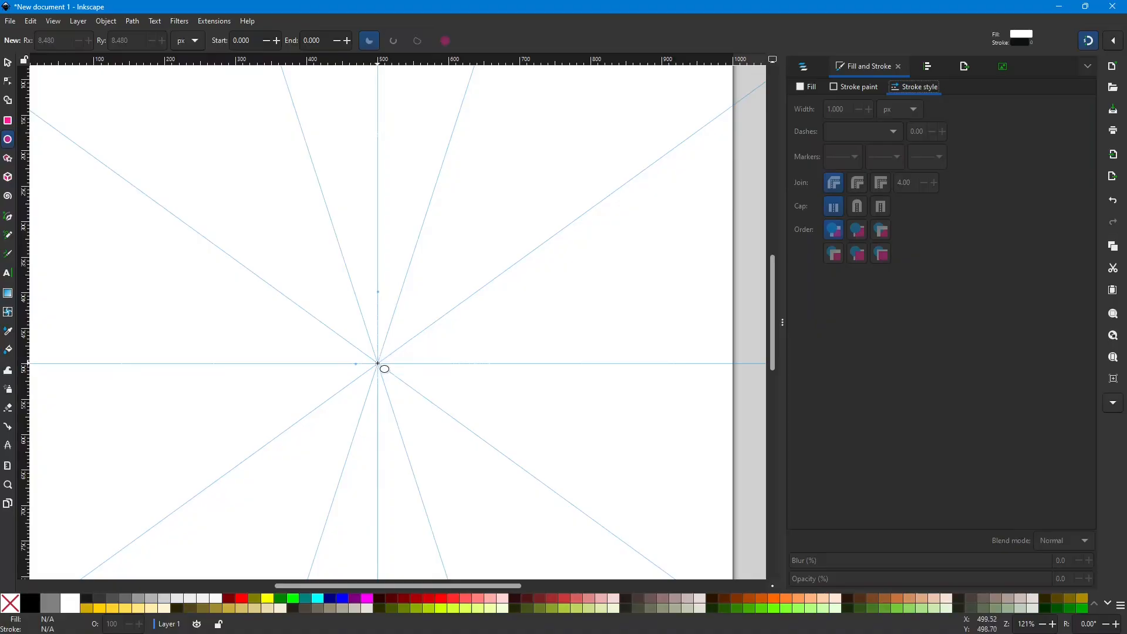
left_click_drag(377, 364, 428, 424)
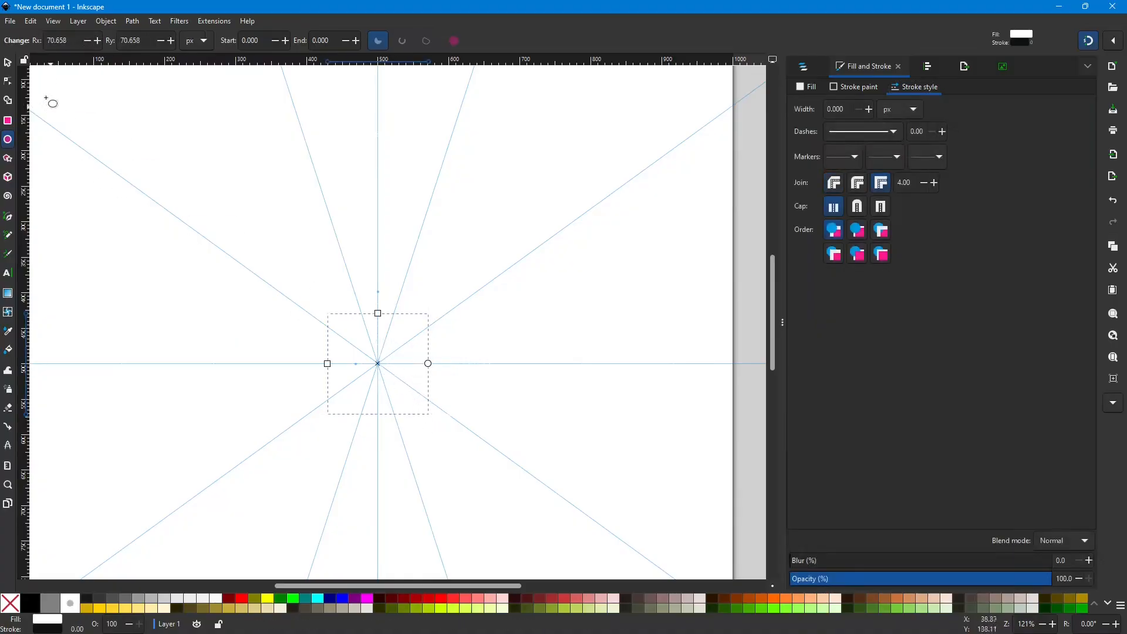
Step: Fill the circle with yellow and show the layers and objects list
left_click(7, 67)
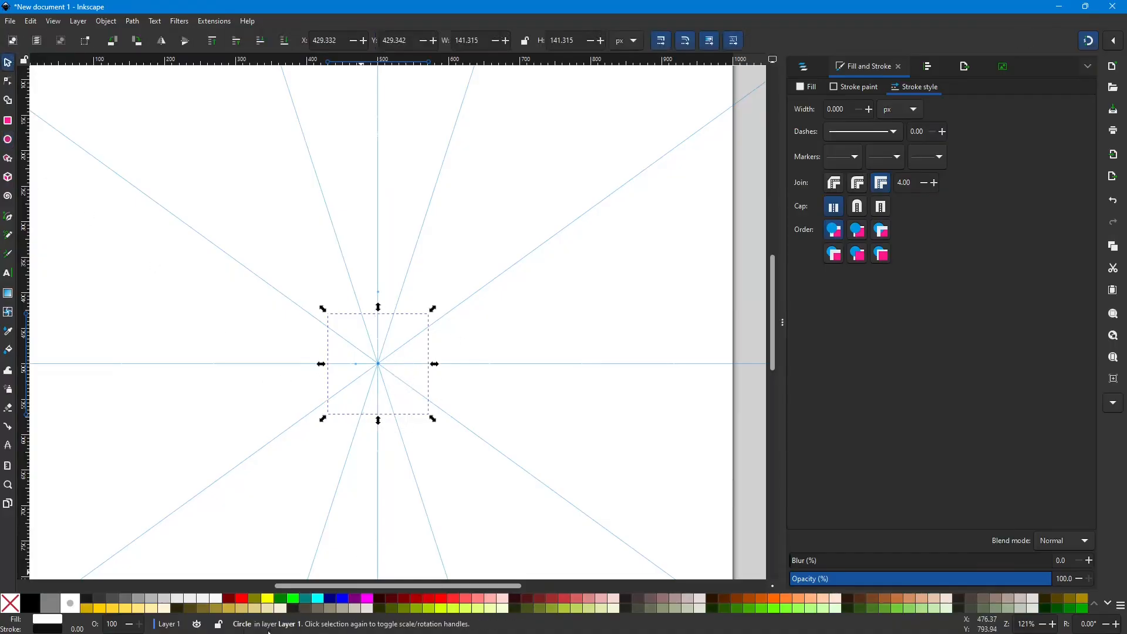
left_click(268, 603)
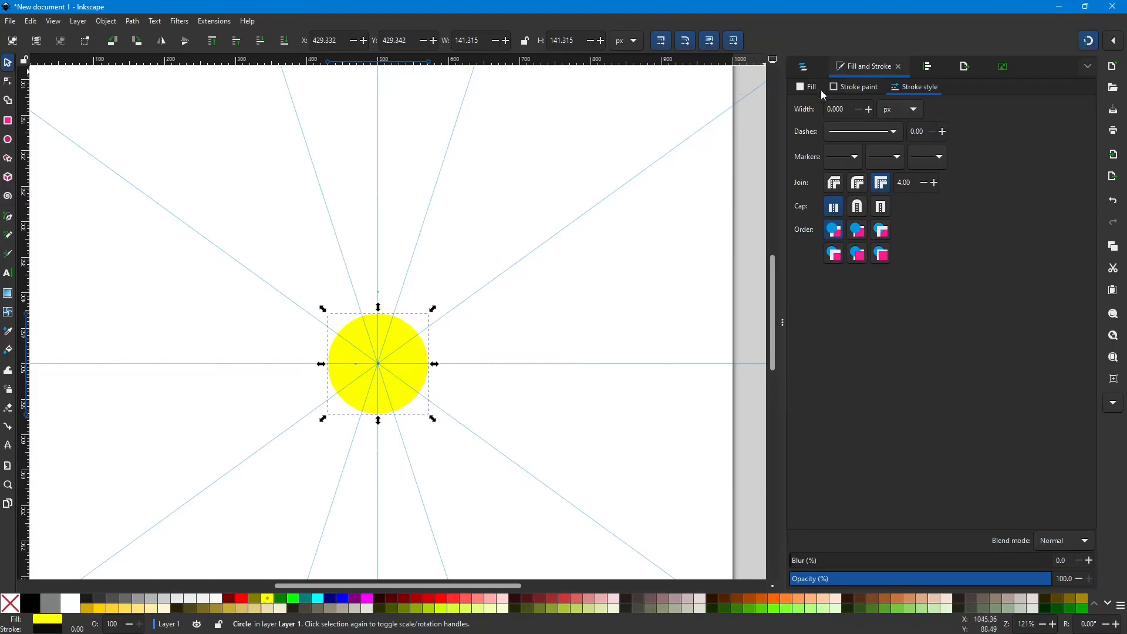
left_click(917, 88)
left_click(803, 68)
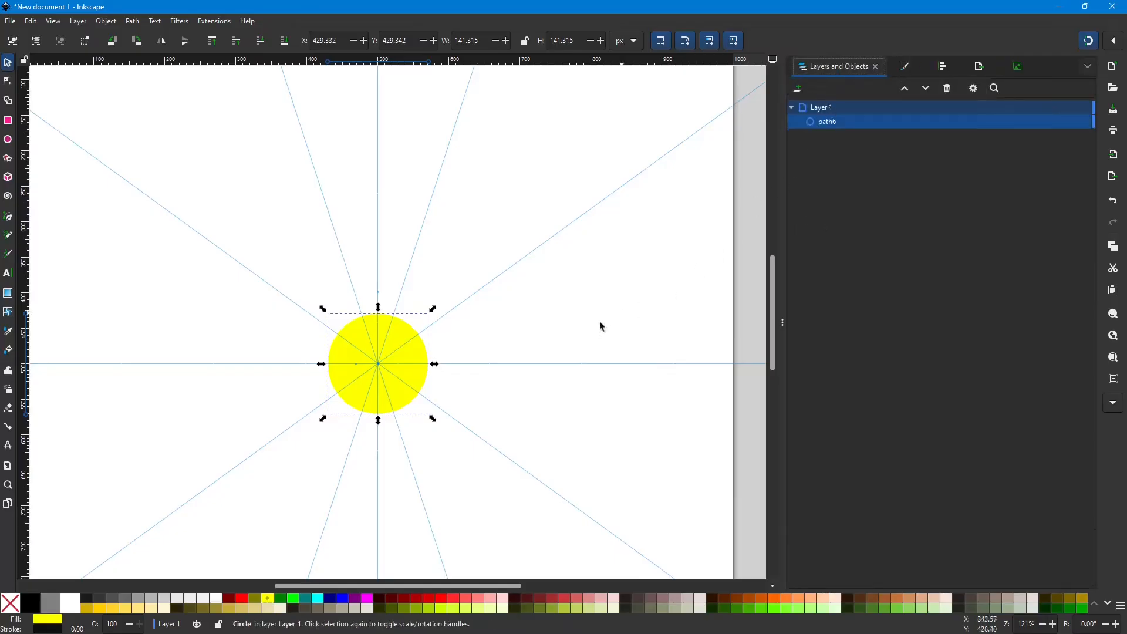
Step: Lock the yellow circle's proportions and resize it to 25 px in width and height
left_click(402, 332)
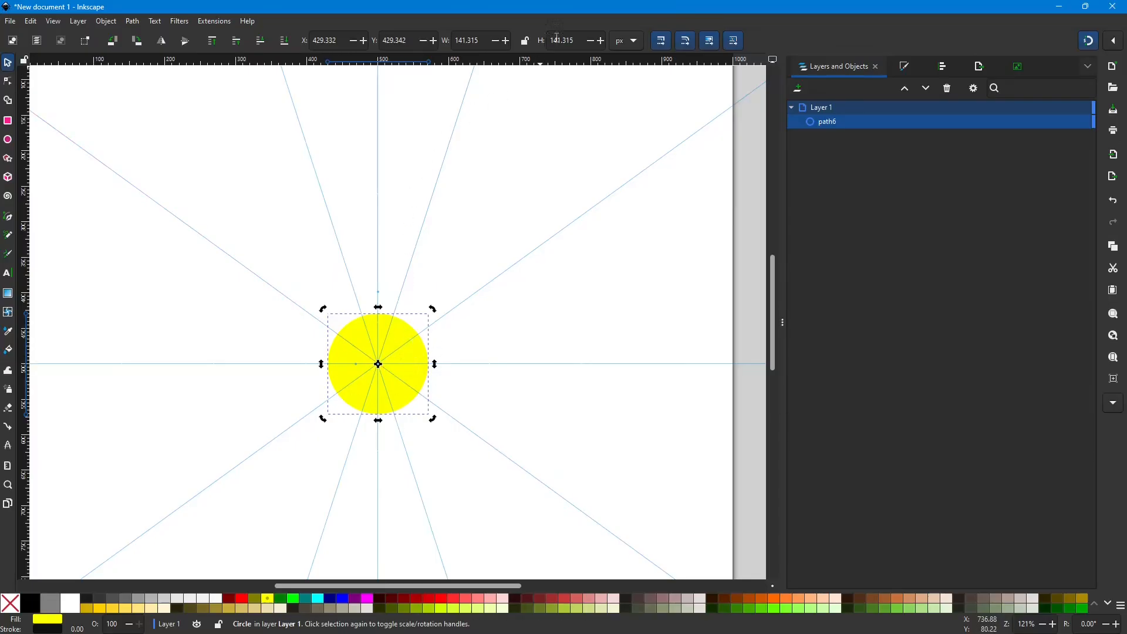
left_click(524, 40)
left_click_drag(478, 40, 449, 40)
type("25")
key("Return")
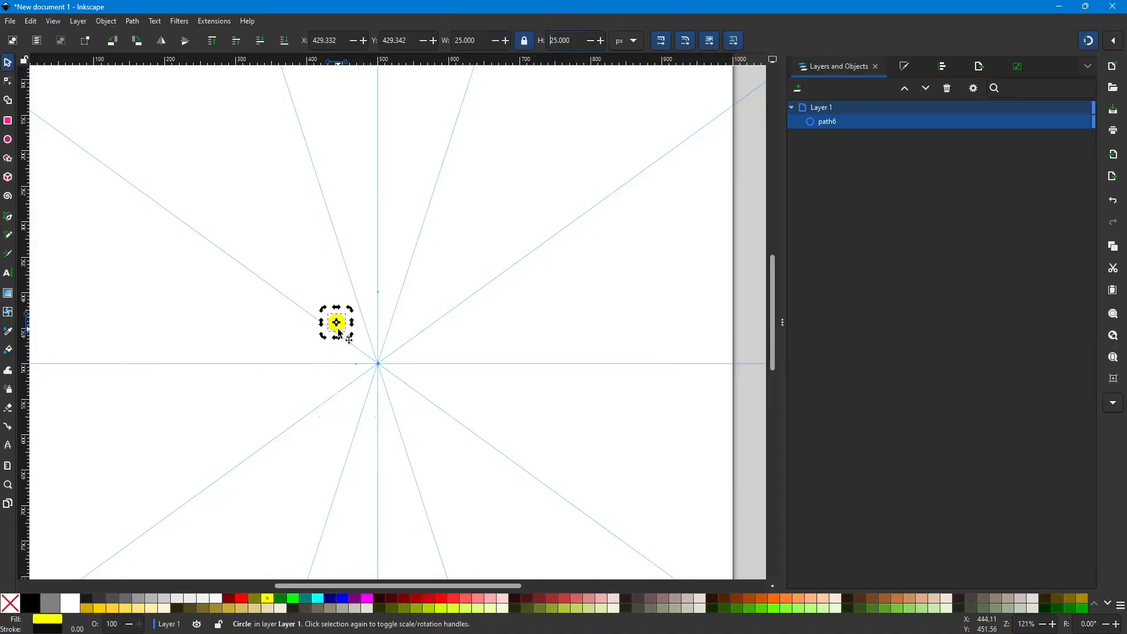
Step: Move the 25 px circle by hand onto the crossing of the guides
scroll(343, 323, "up", 2, "ctrl")
left_click_drag(347, 327, 427, 410)
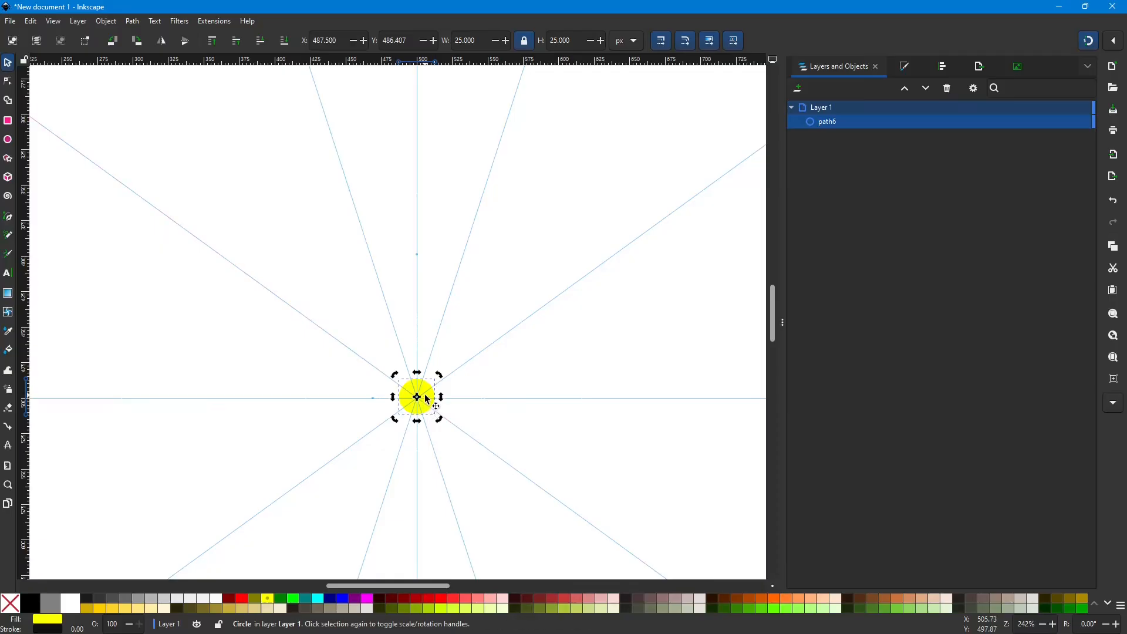
scroll(418, 399, "up", 3)
scroll(416, 396, "up", 3)
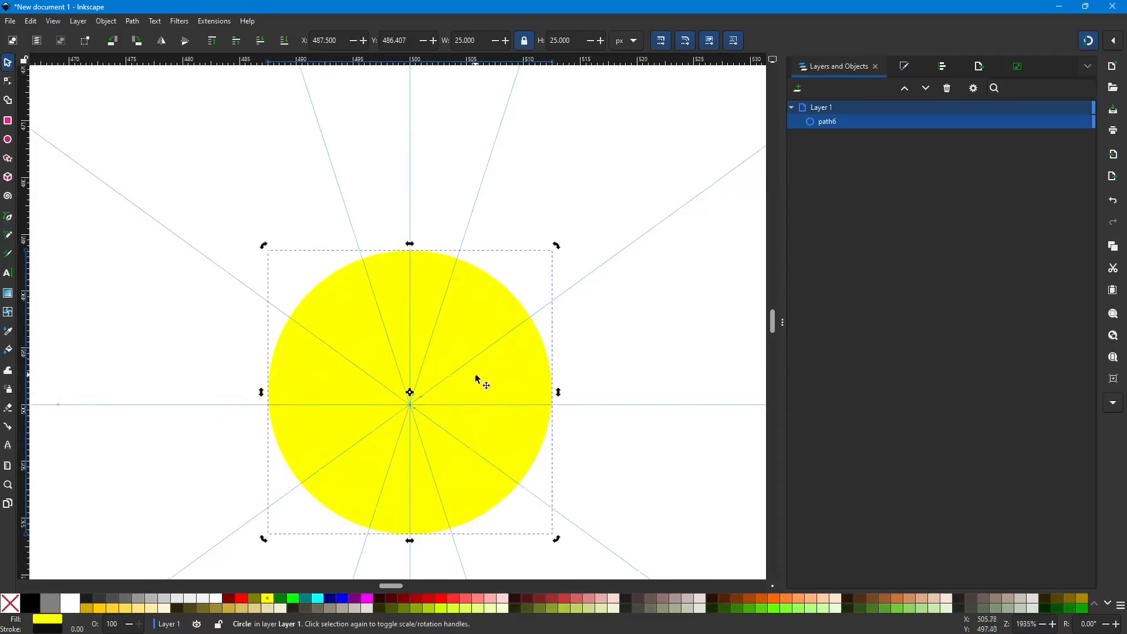
left_click_drag(490, 380, 489, 386)
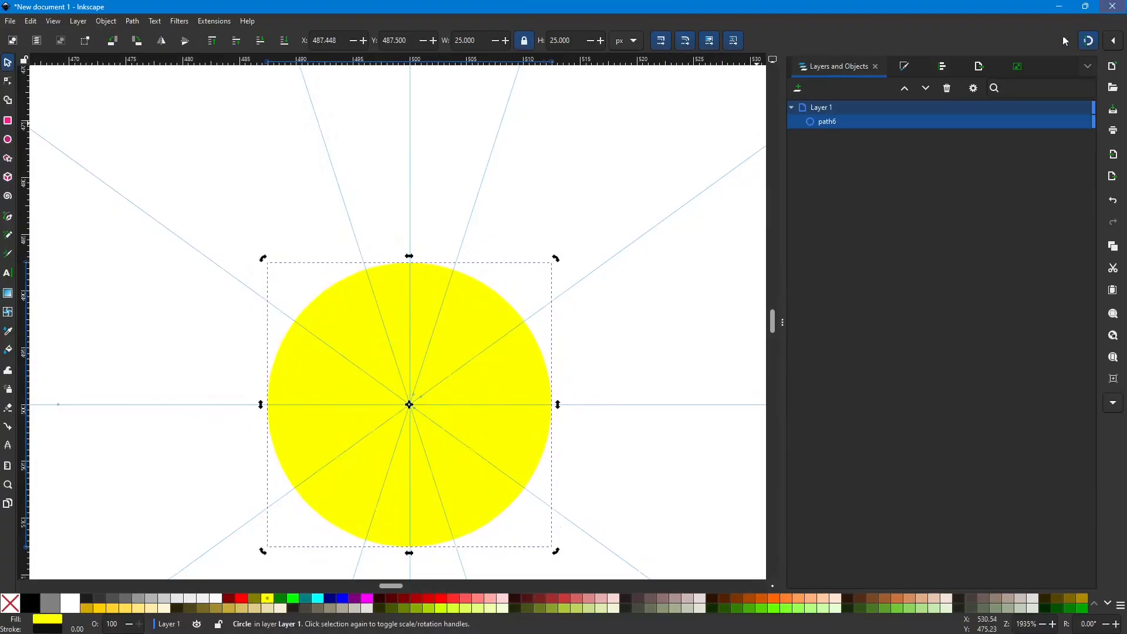
Step: Align the yellow circle to the centre of the page, both horizontally and vertically
left_click(942, 68)
left_click(830, 182)
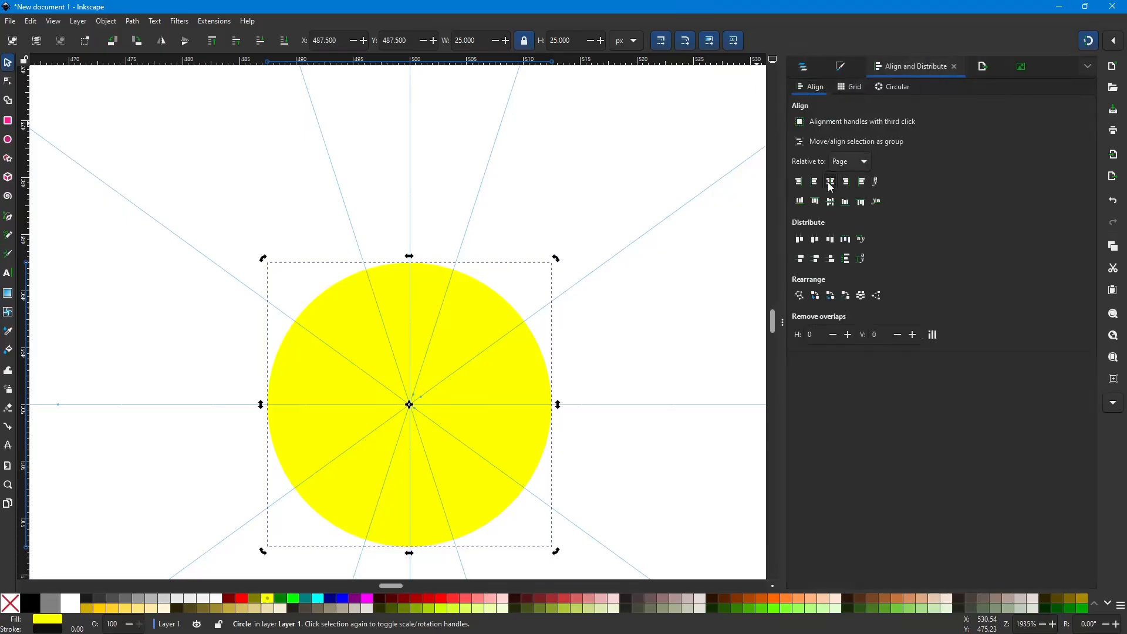
left_click(830, 201)
Step: Duplicate the yellow circle in place and fill the copy with black
scroll(626, 215, "down", 2)
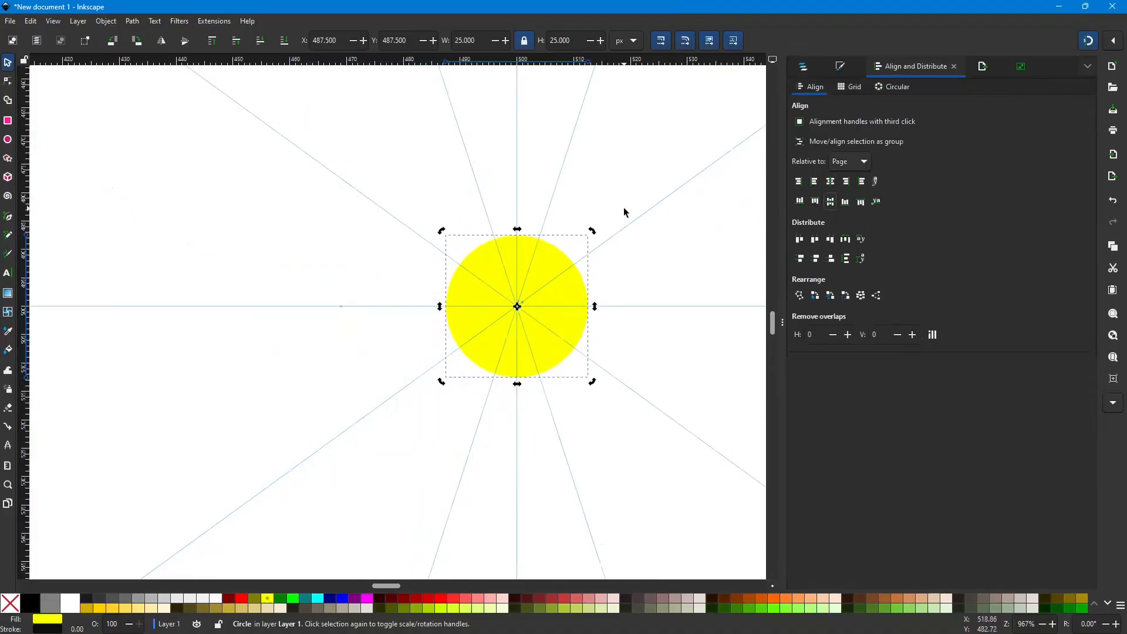
scroll(657, 233, "down", 1)
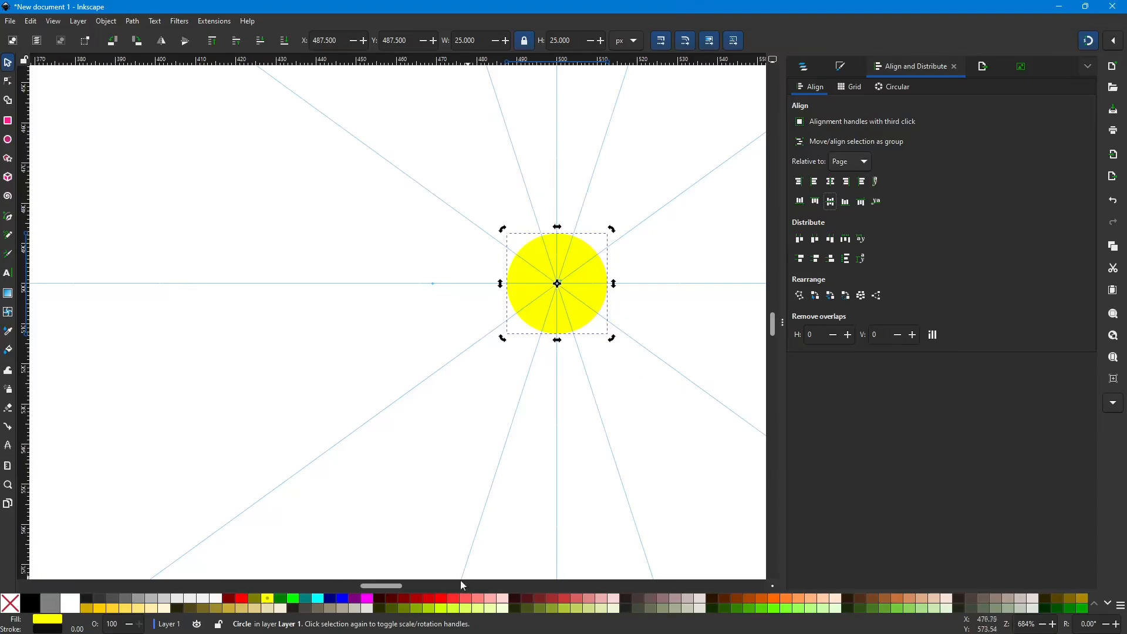
mouse_move(393, 589)
left_mouse_down()
mouse_move(439, 587)
mouse_move(406, 586)
left_mouse_up()
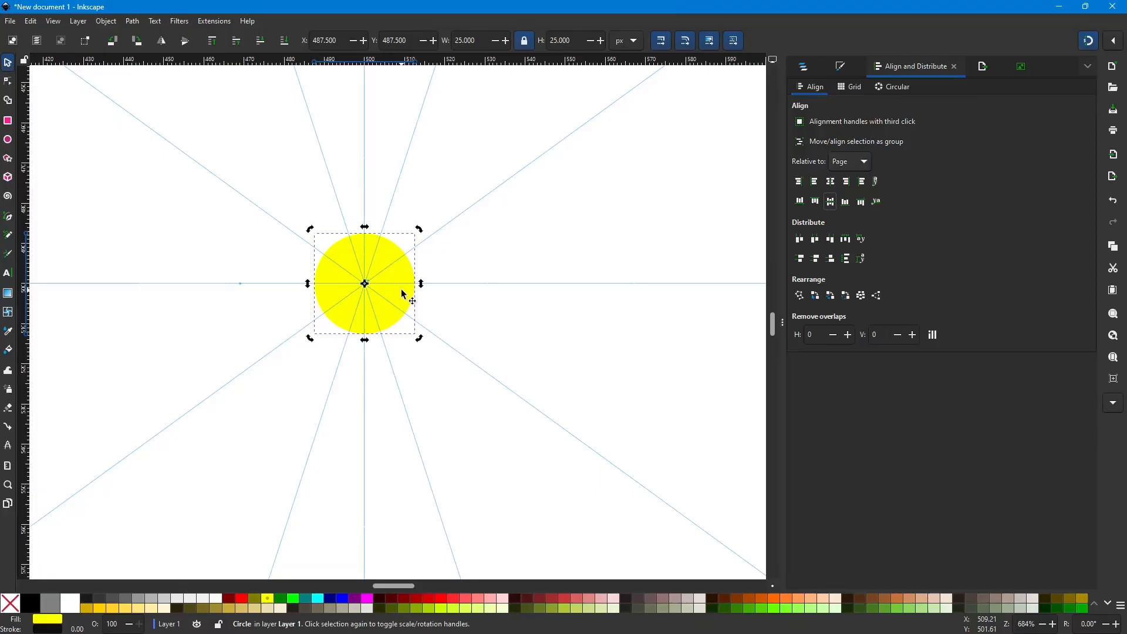
scroll(402, 292, "down", 1)
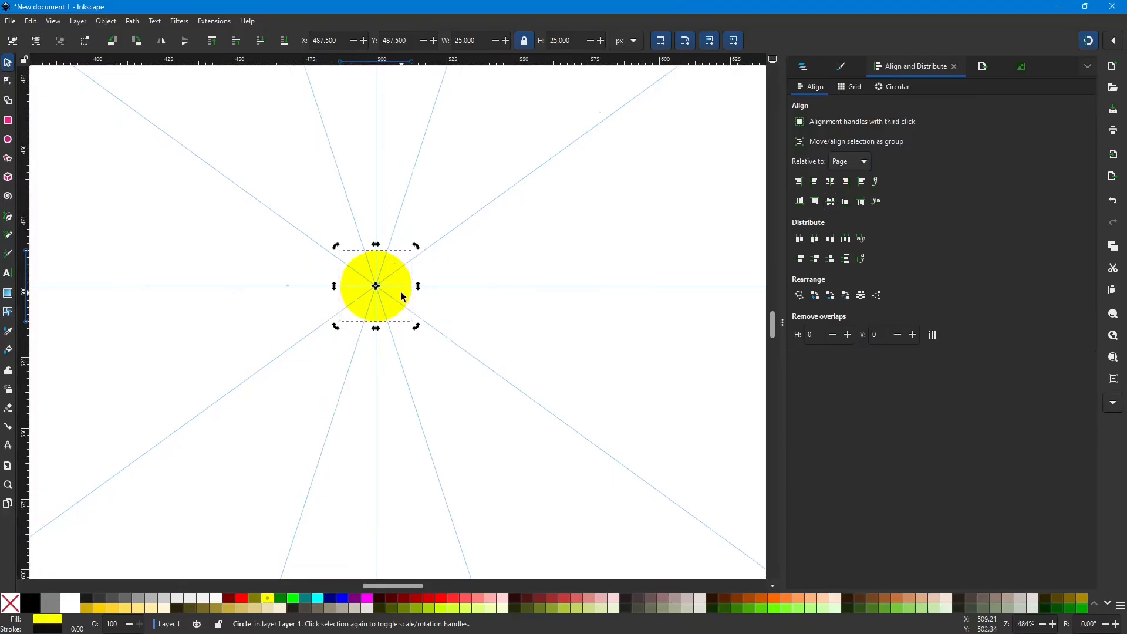
scroll(401, 292, "up", 2)
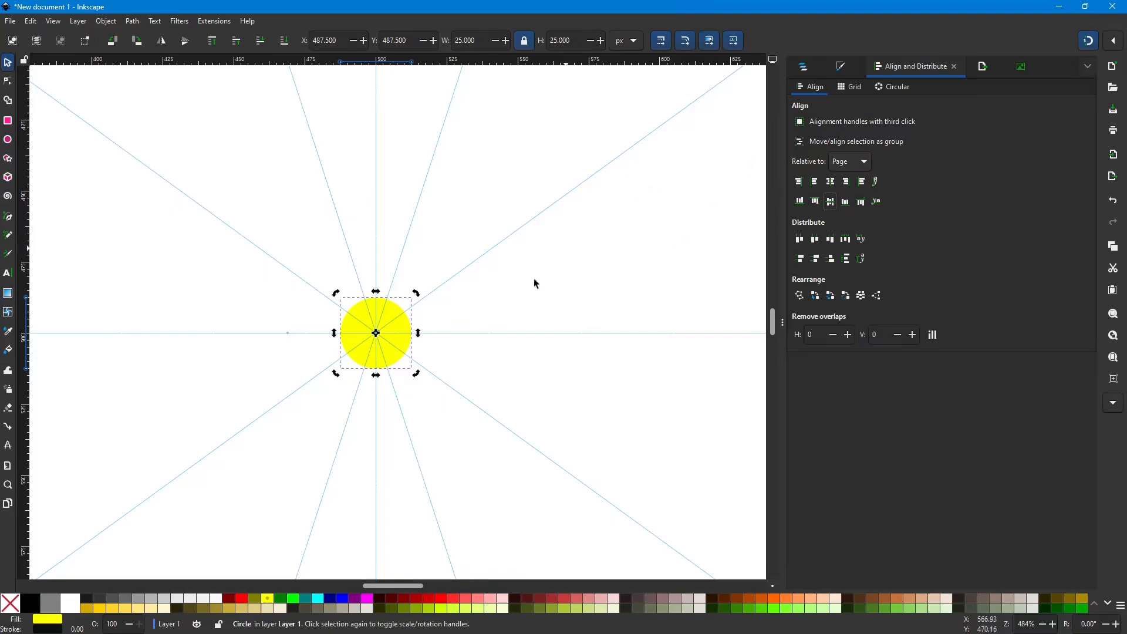
left_click(407, 332)
left_click(804, 67)
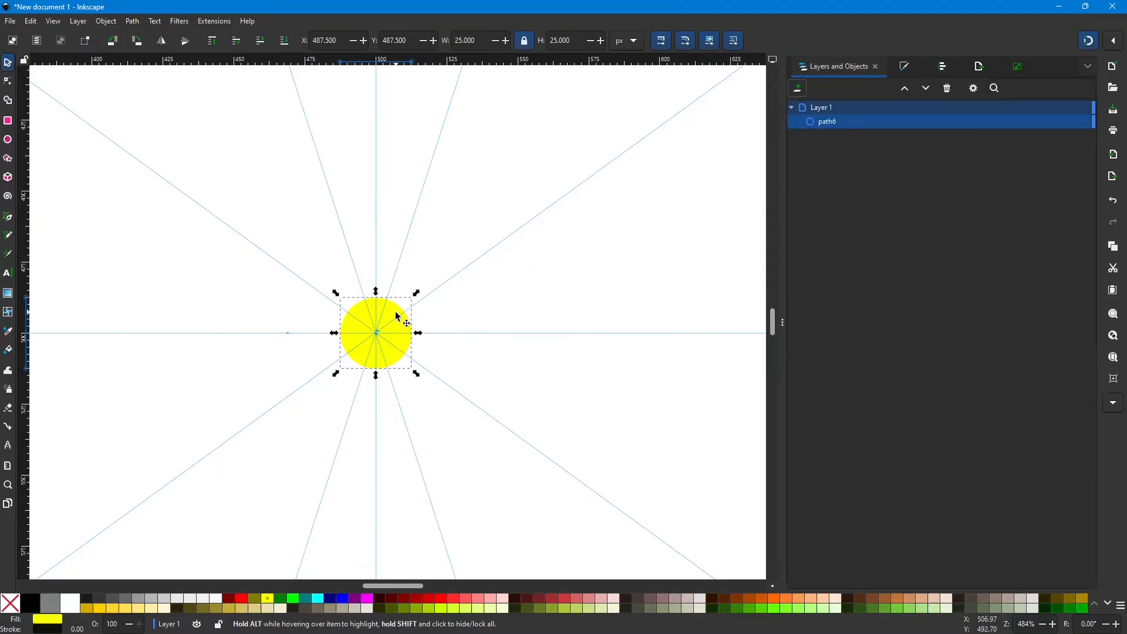
left_click(403, 322)
key("ctrl+d")
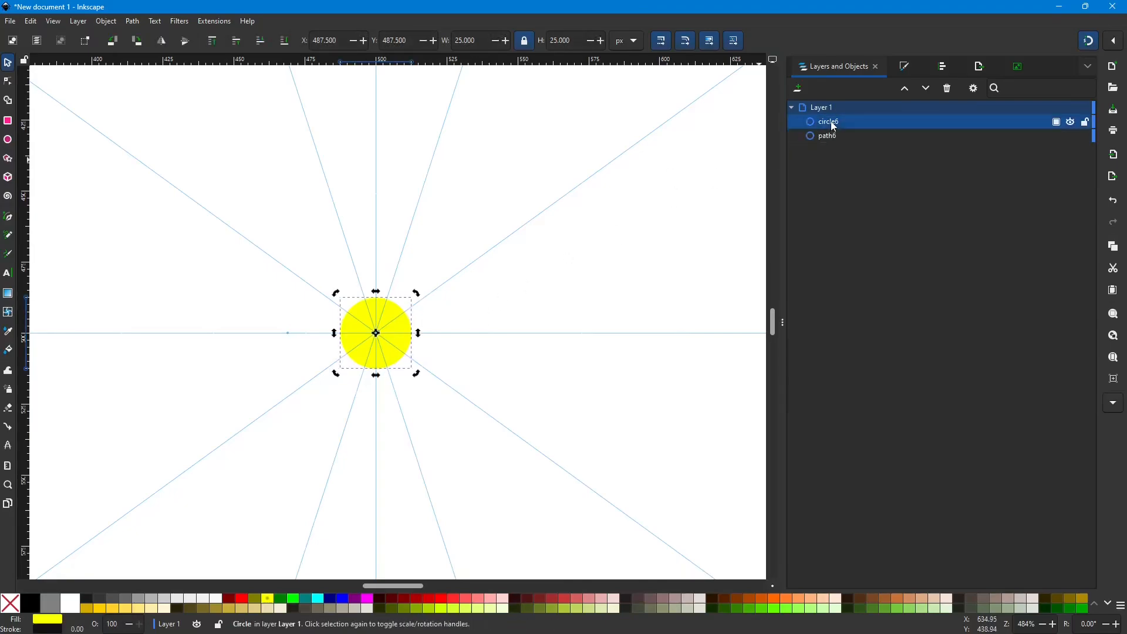
left_click(30, 603)
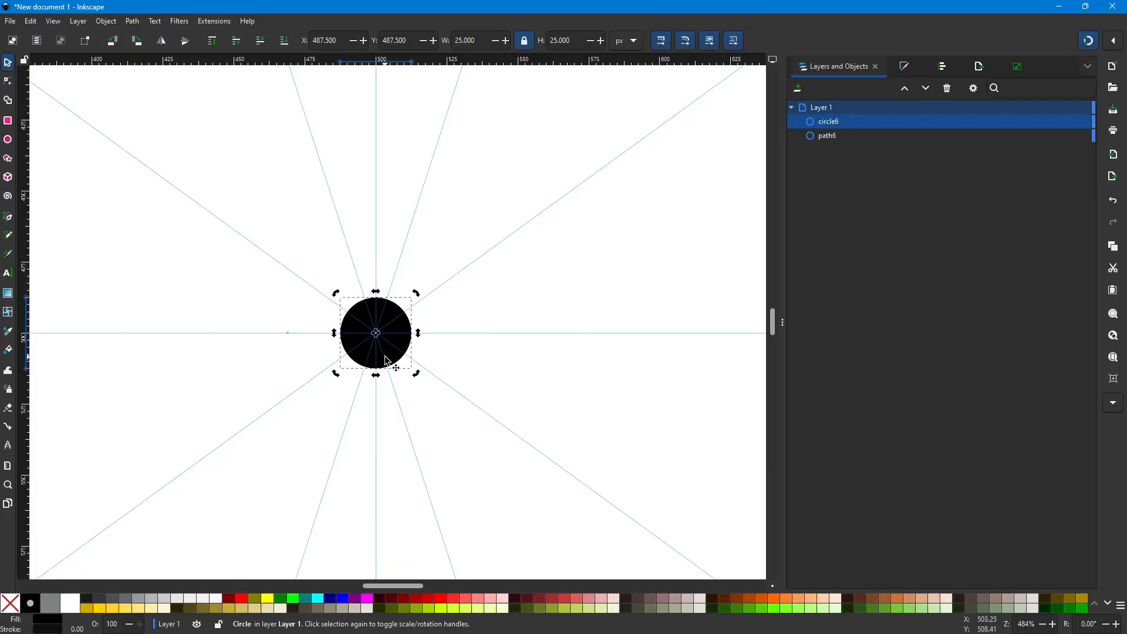
Step: Resize the black circle to 50 px in width and height with locked proportions
left_click(392, 312)
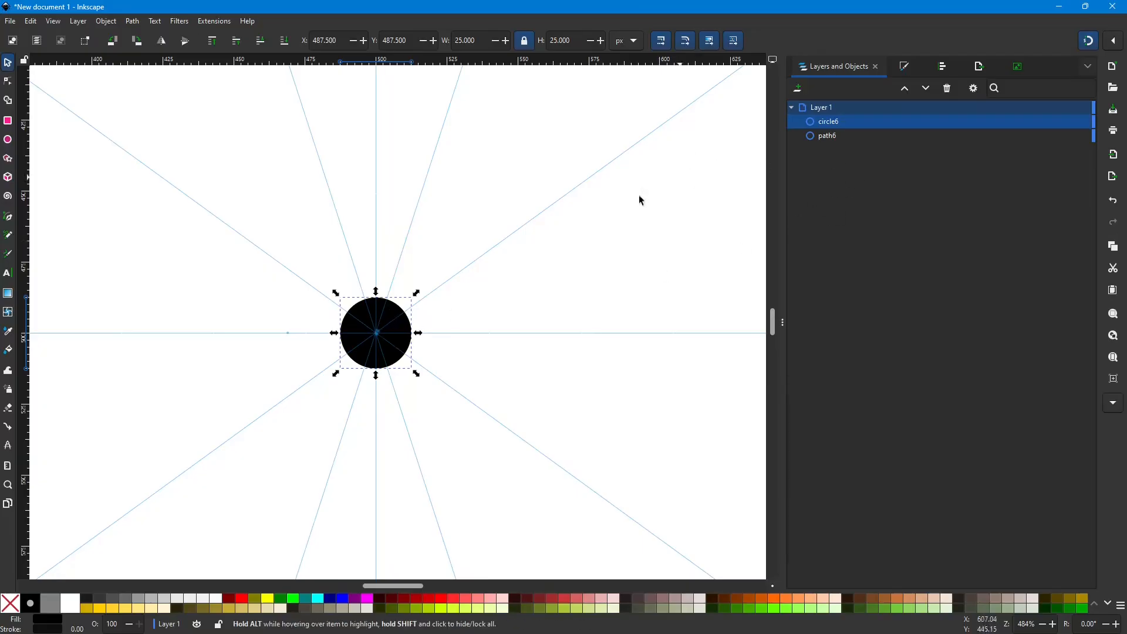
left_click(449, 40)
type("50")
key("Return")
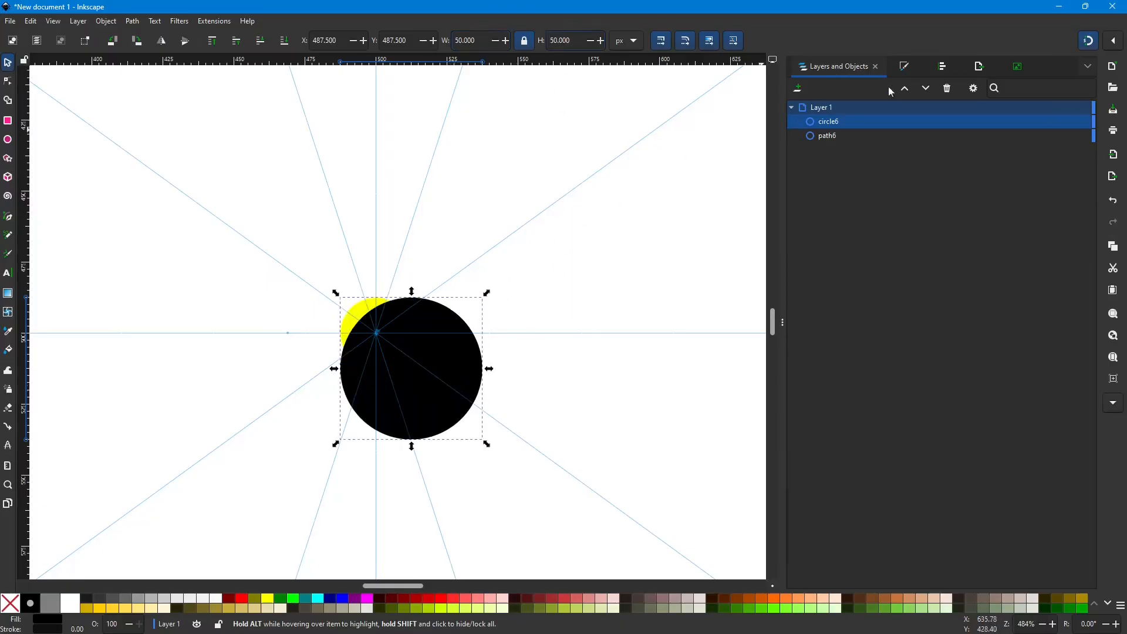
Step: Centre the black circle on the page in both directions and lower it behind the yellow circle
left_click(942, 65)
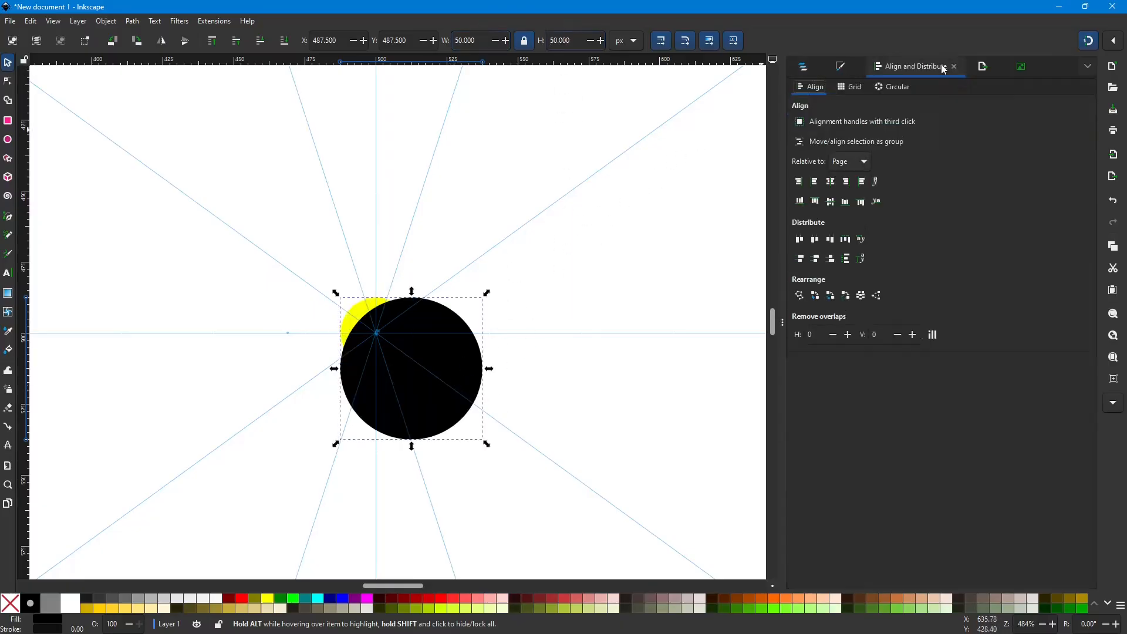
left_click(830, 182)
left_click(830, 202)
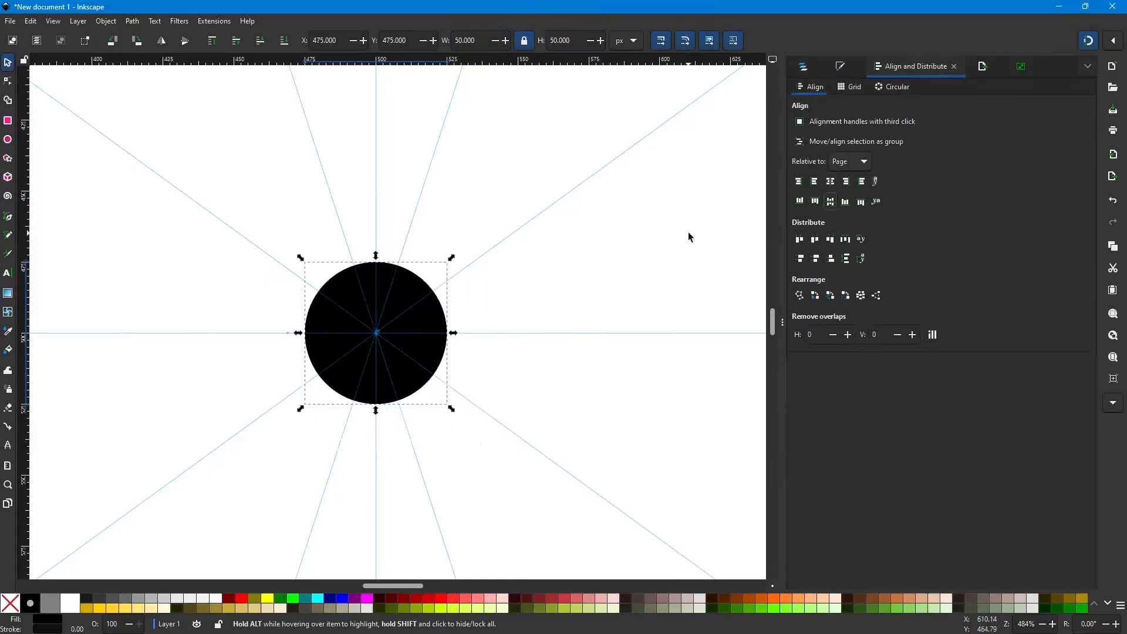
left_click(285, 42)
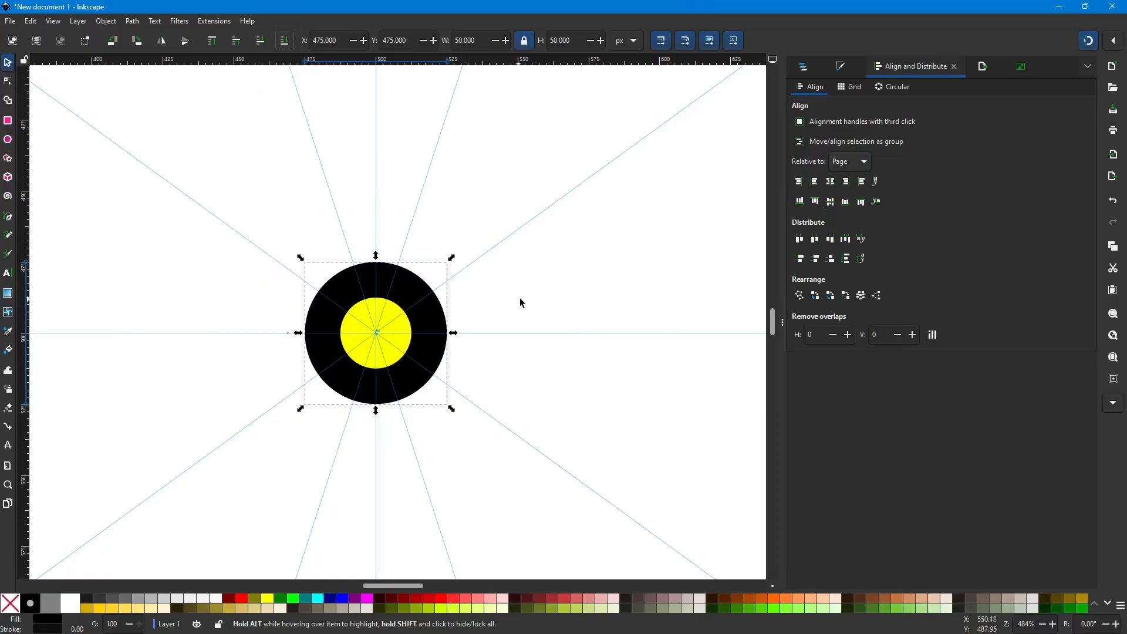
scroll(526, 304, "down", 4, "ctrl")
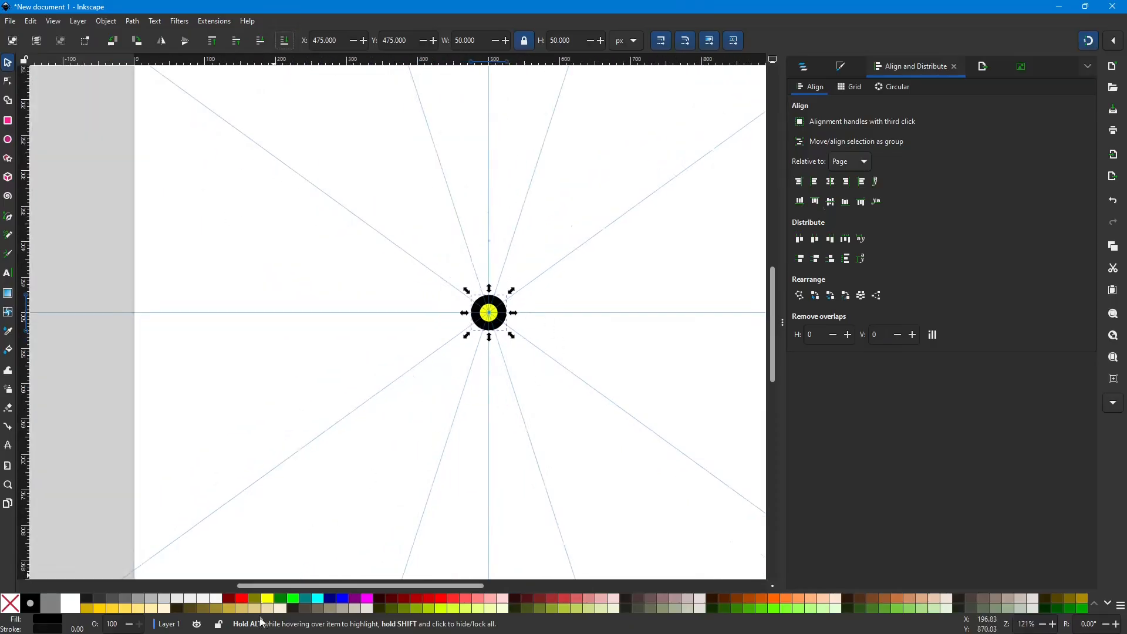
left_click_drag(305, 585, 344, 576)
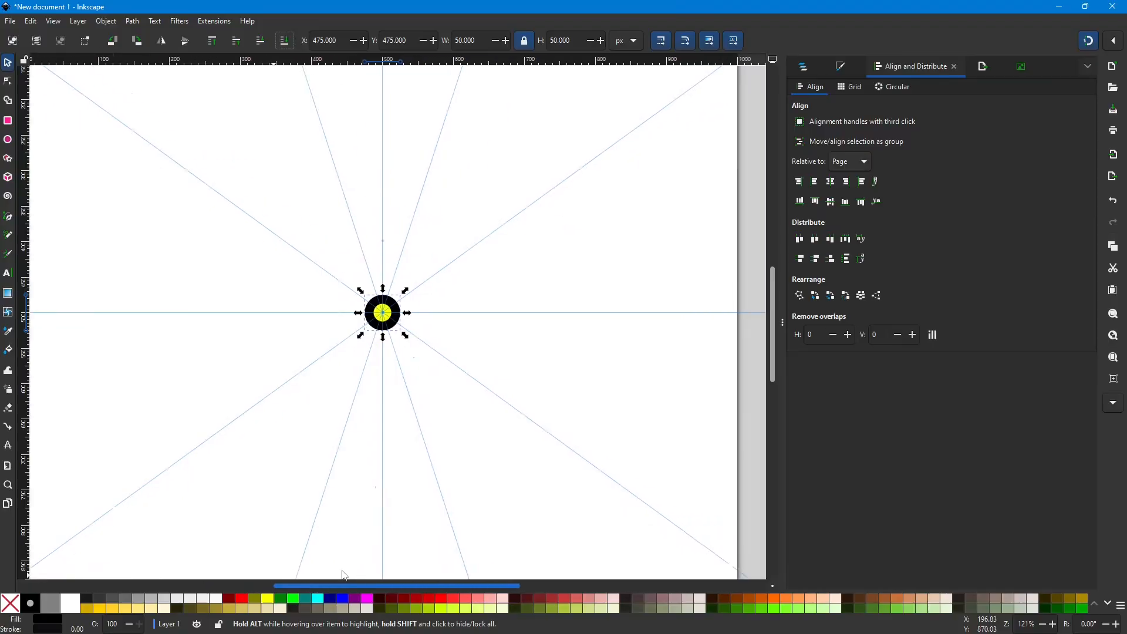
Step: Duplicate the 50 px black circle in place and raise the copy above the yellow circle
scroll(453, 402, "down", 1, "ctrl")
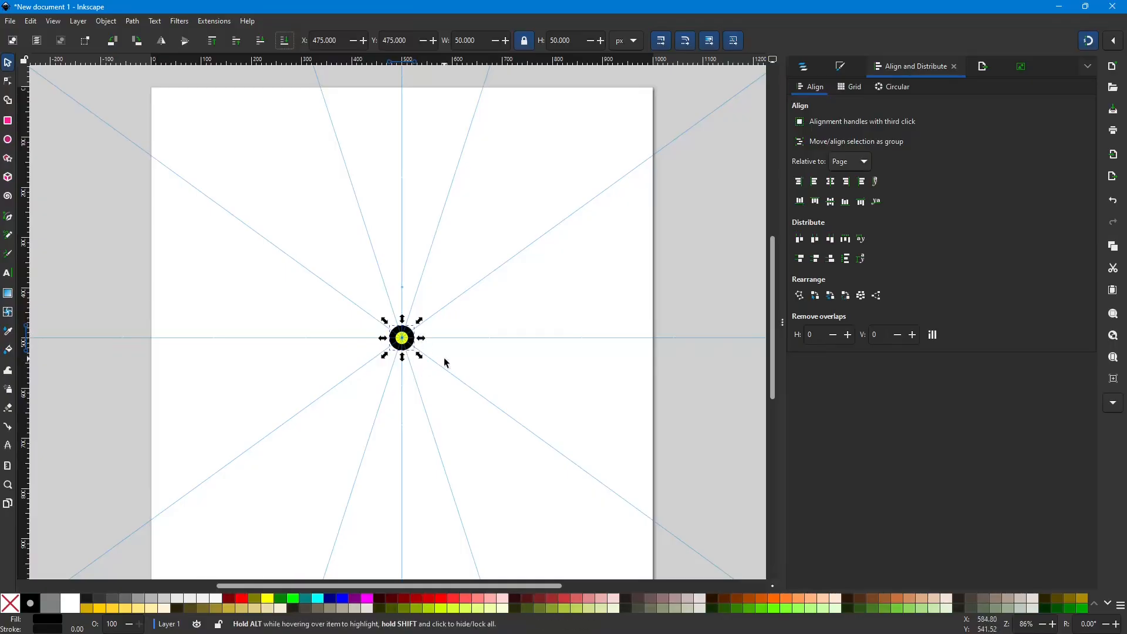
scroll(446, 360, "up", 2)
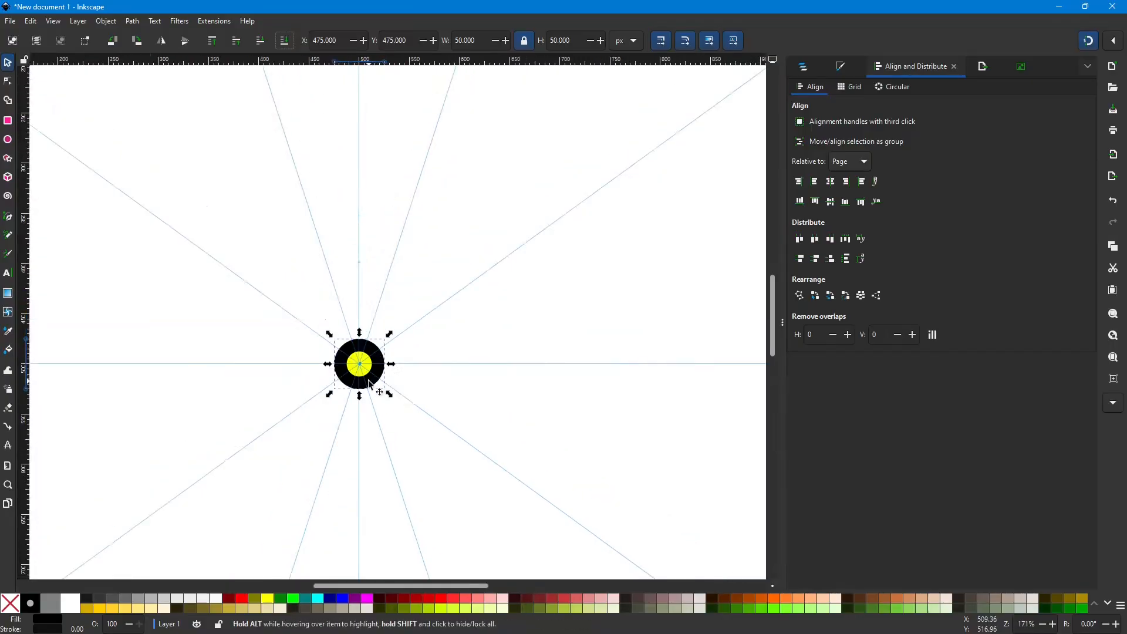
scroll(371, 385, "up", 1)
scroll(368, 382, "up", 1)
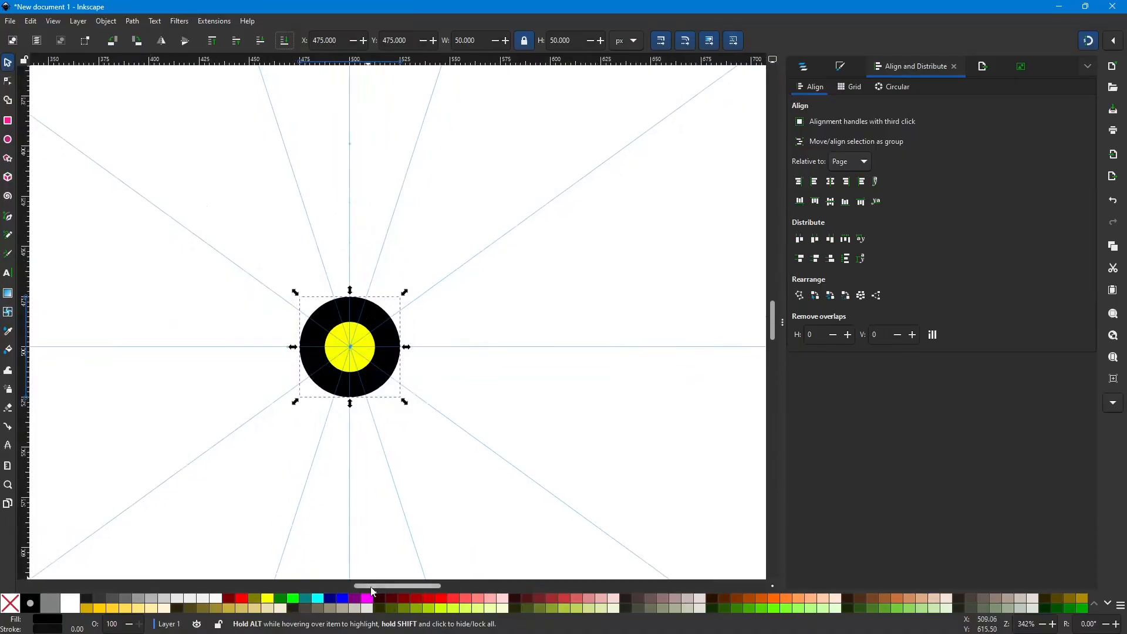
left_click_drag(372, 586, 366, 587)
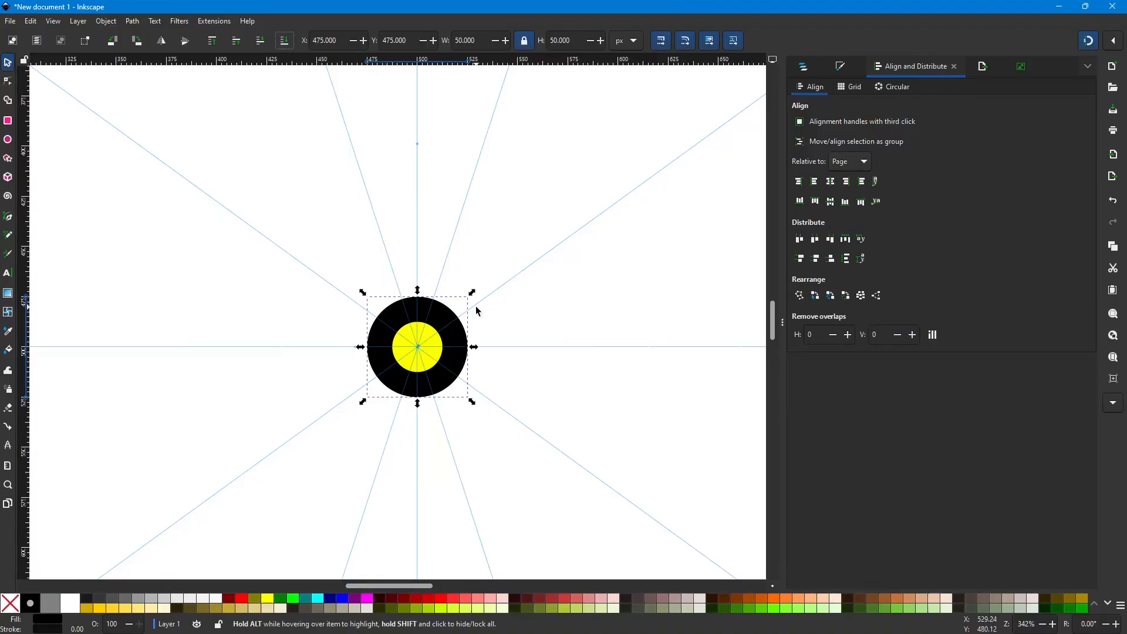
key("Home")
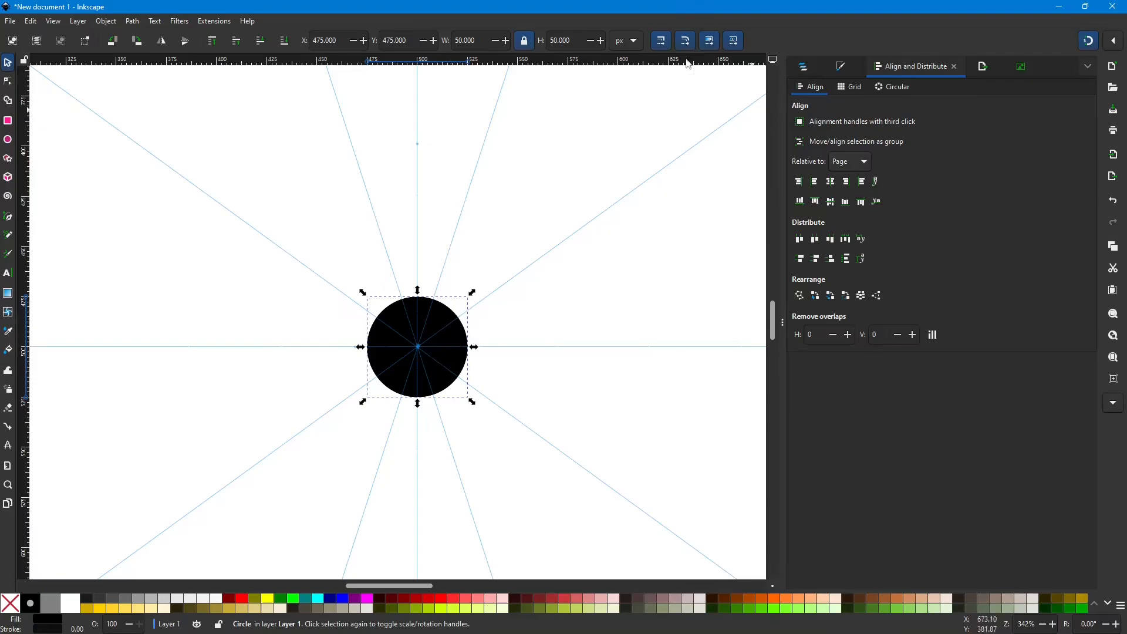
Step: Resize the duplicate black circle to 100 px with locked proportions and centre it on the page in both directions
left_click(481, 37)
left_click_drag(481, 38, 441, 41)
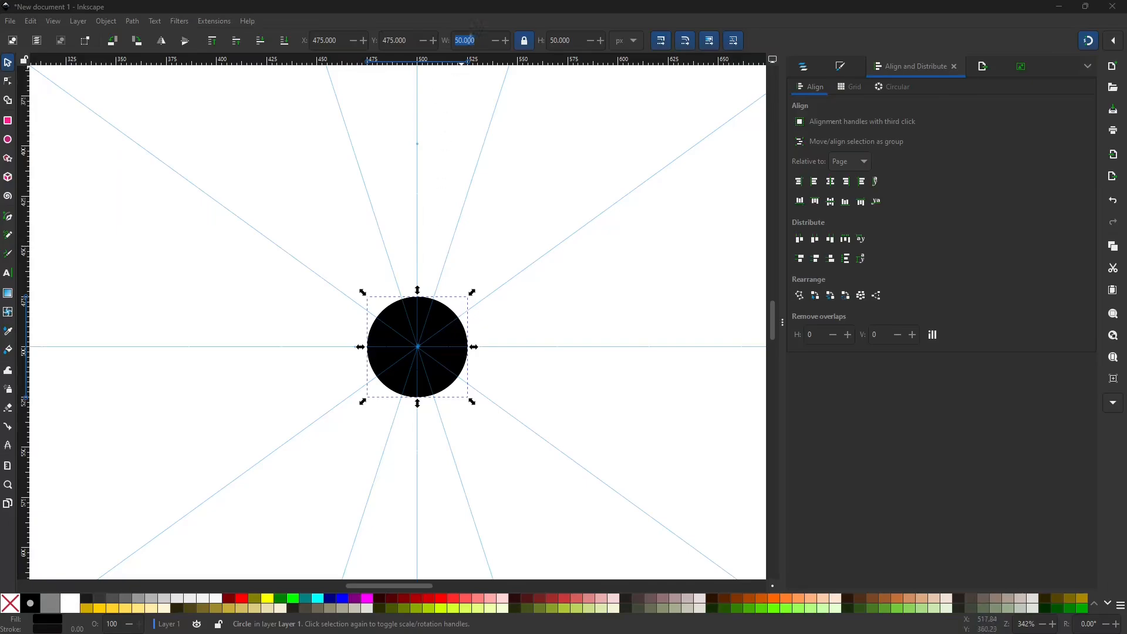
left_click(464, 41)
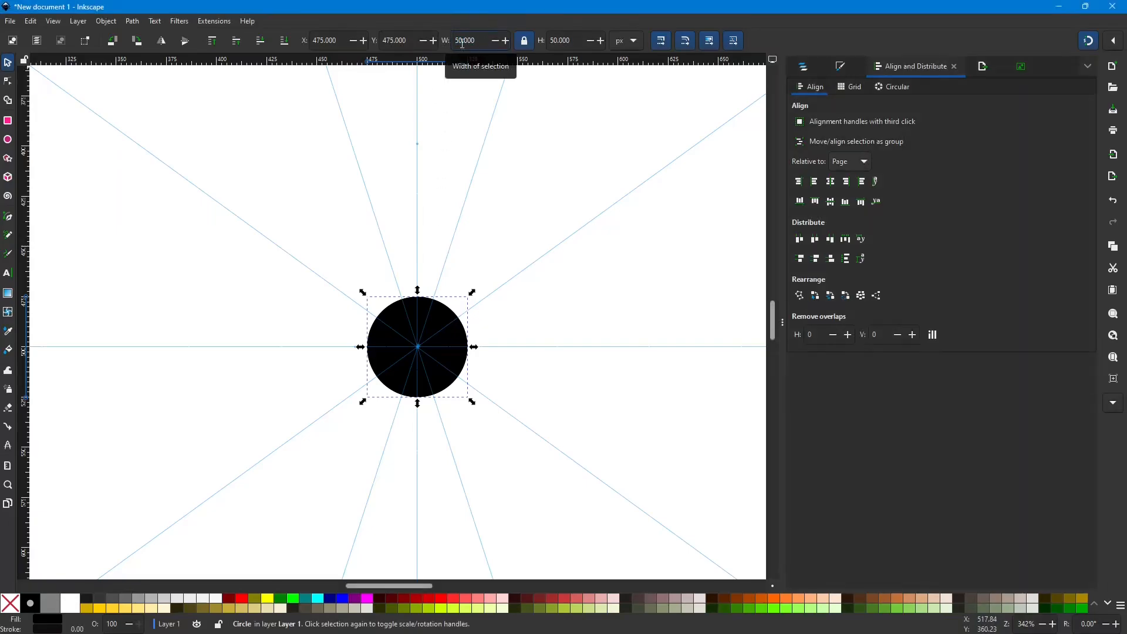
left_click(463, 40)
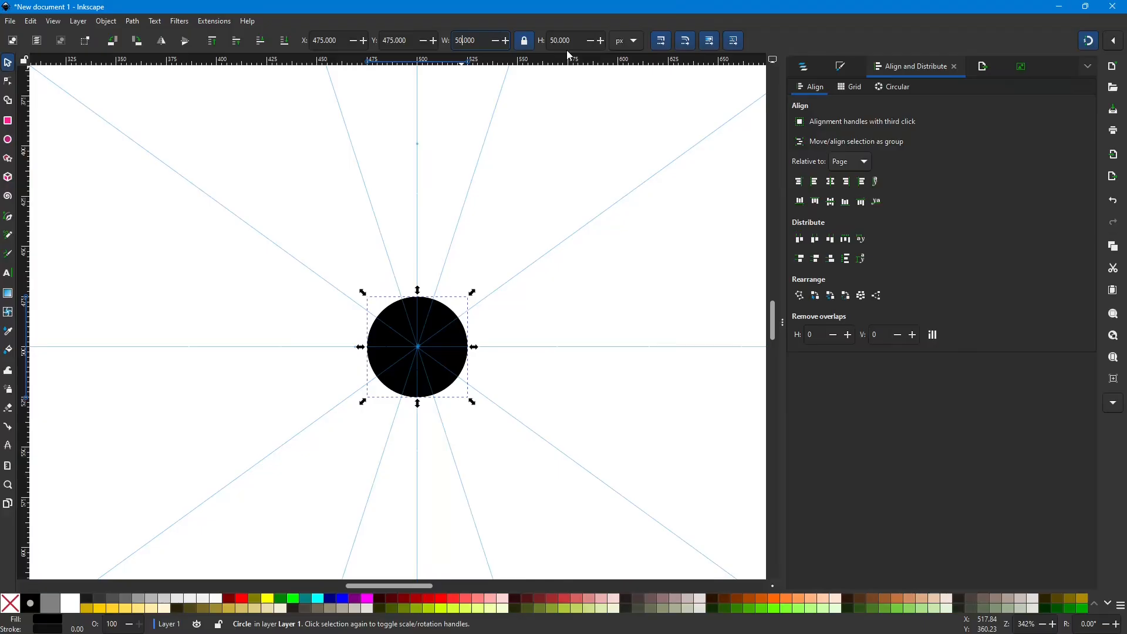
key("BackSpace")
key("BackSpace")
type("100")
key("Tab")
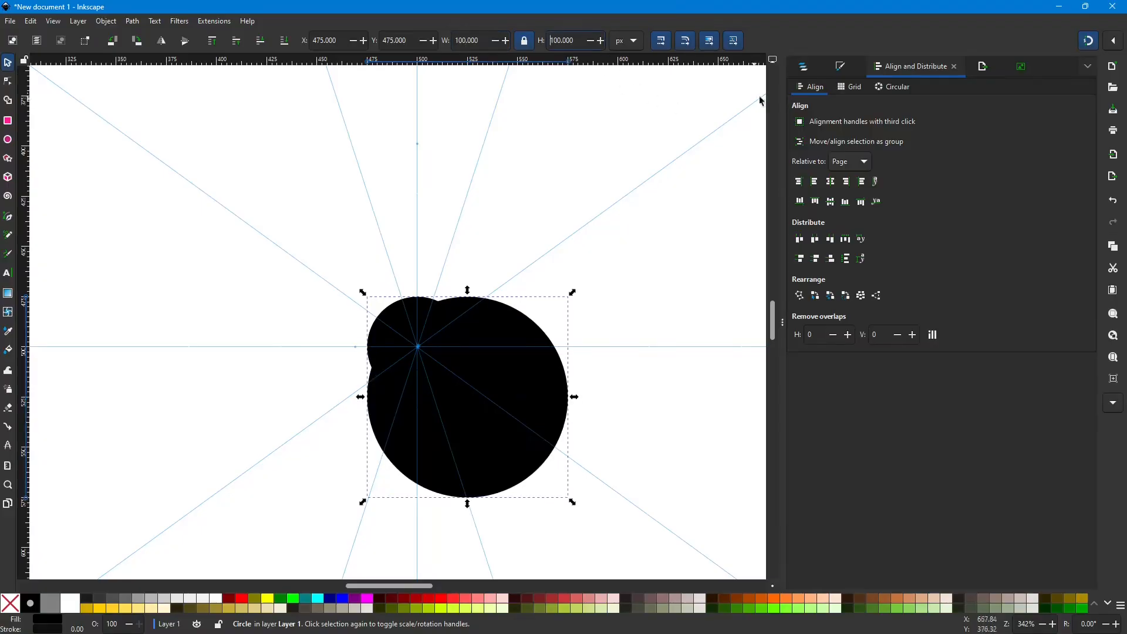
left_click(831, 182)
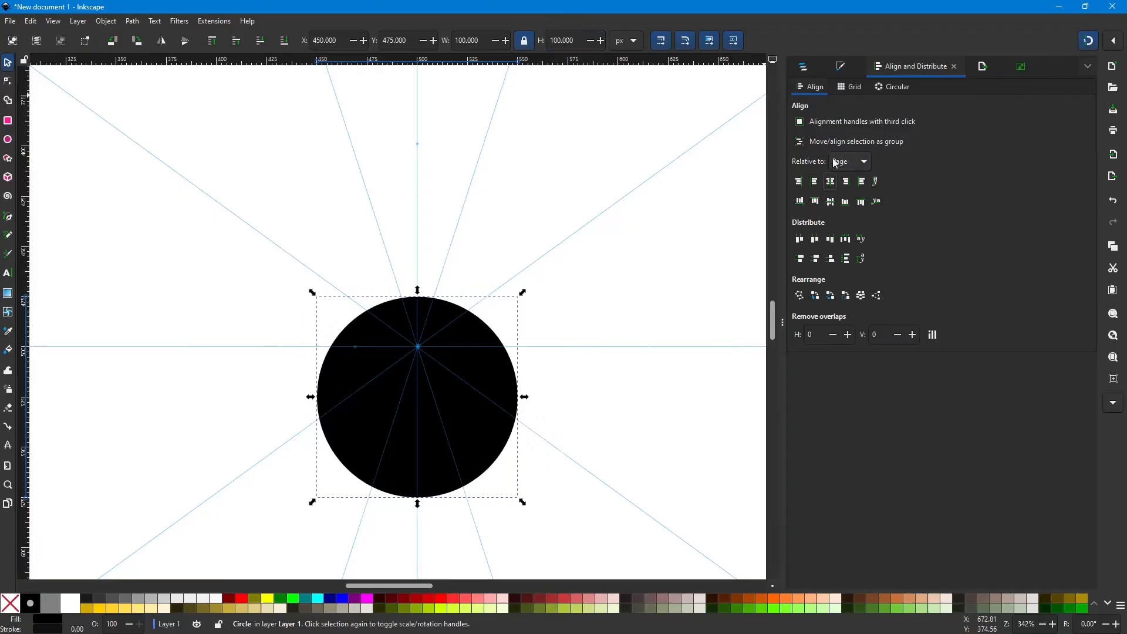
left_click(832, 202)
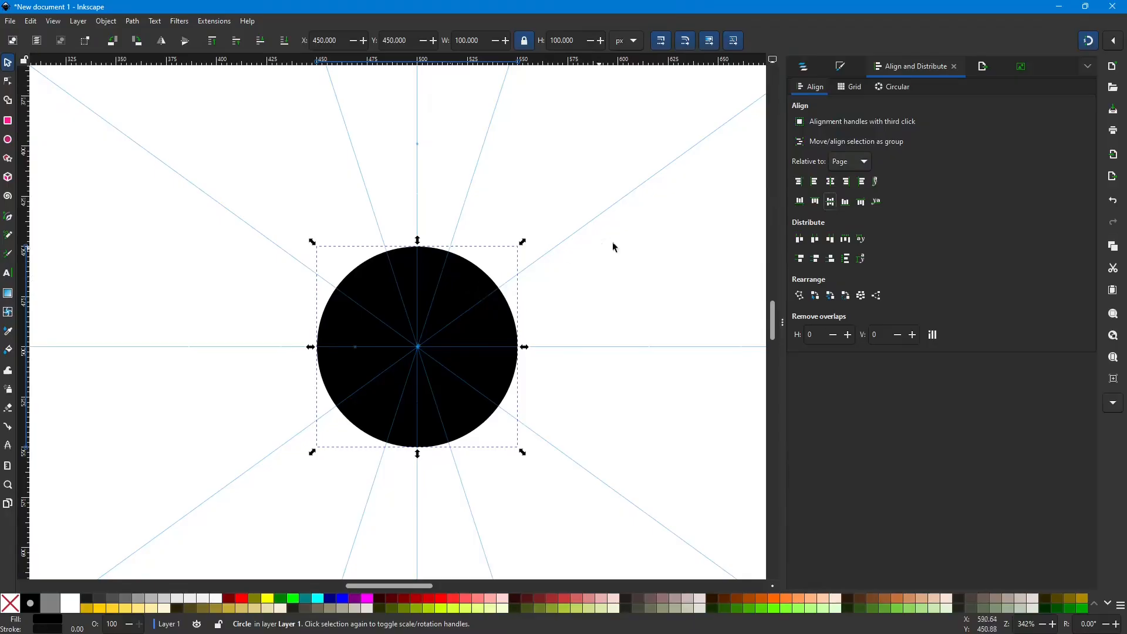
Step: Rename the 50 px black circle as Black in the object list
left_click(804, 69)
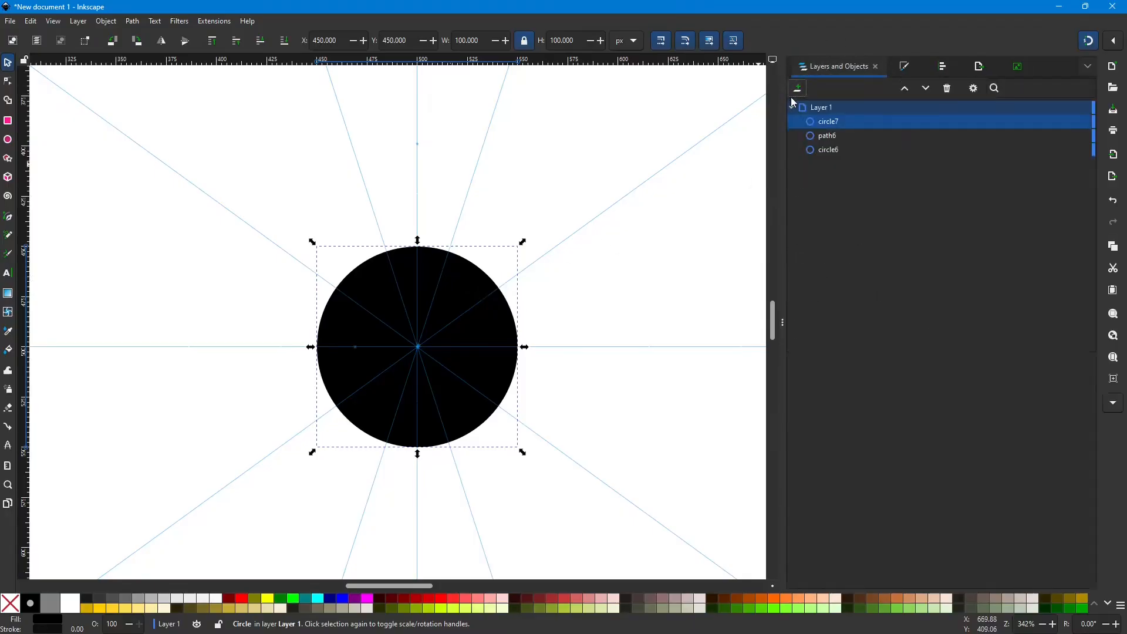
double_click(835, 151)
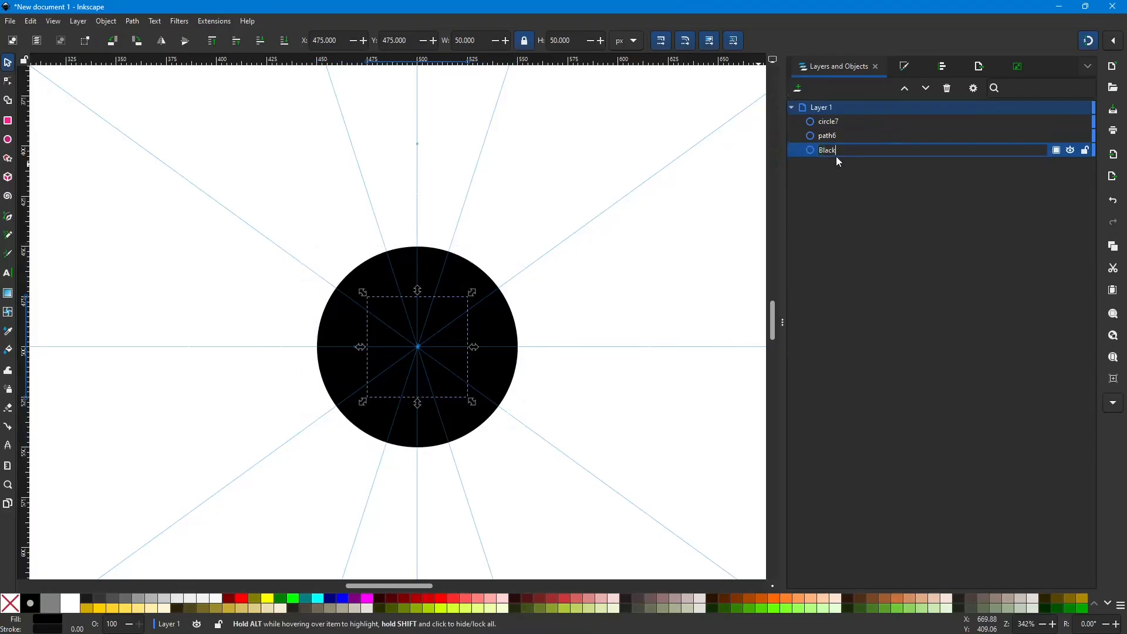
key("Return")
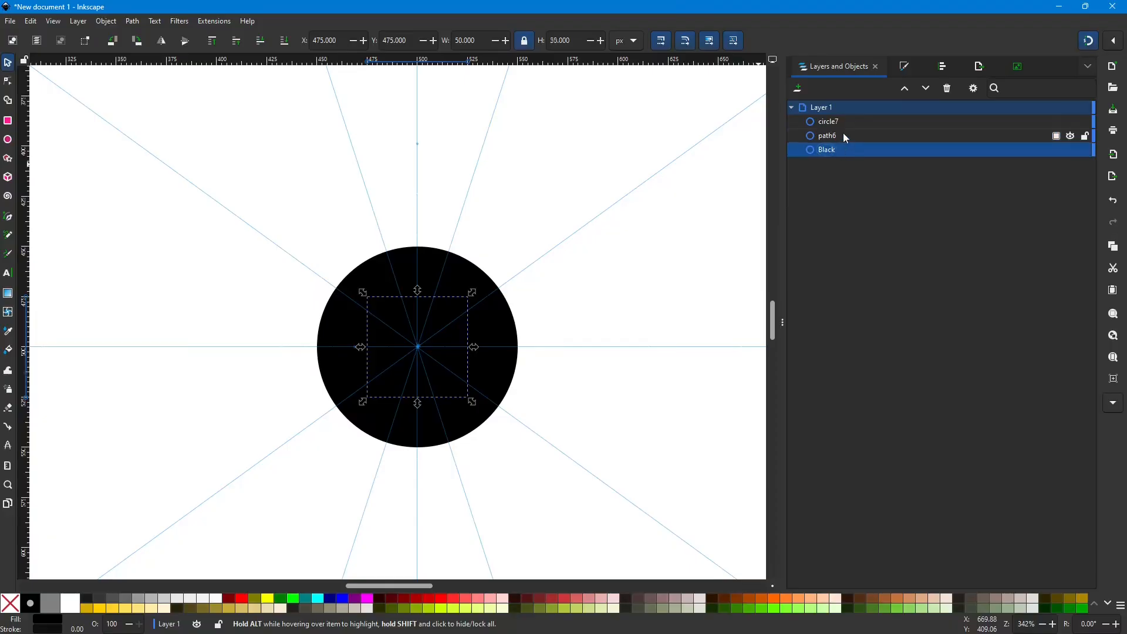
Step: Rename the yellow circle as Center and the 100 px black circle as Black 2
left_click(845, 137)
double_click(835, 139)
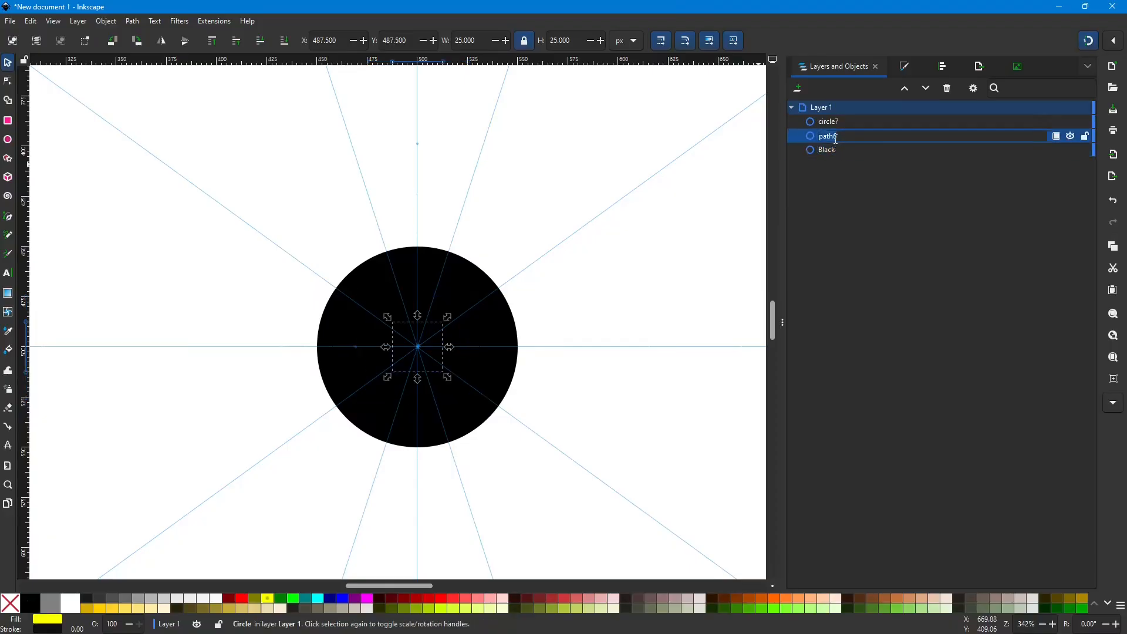
type("Center")
key("Return")
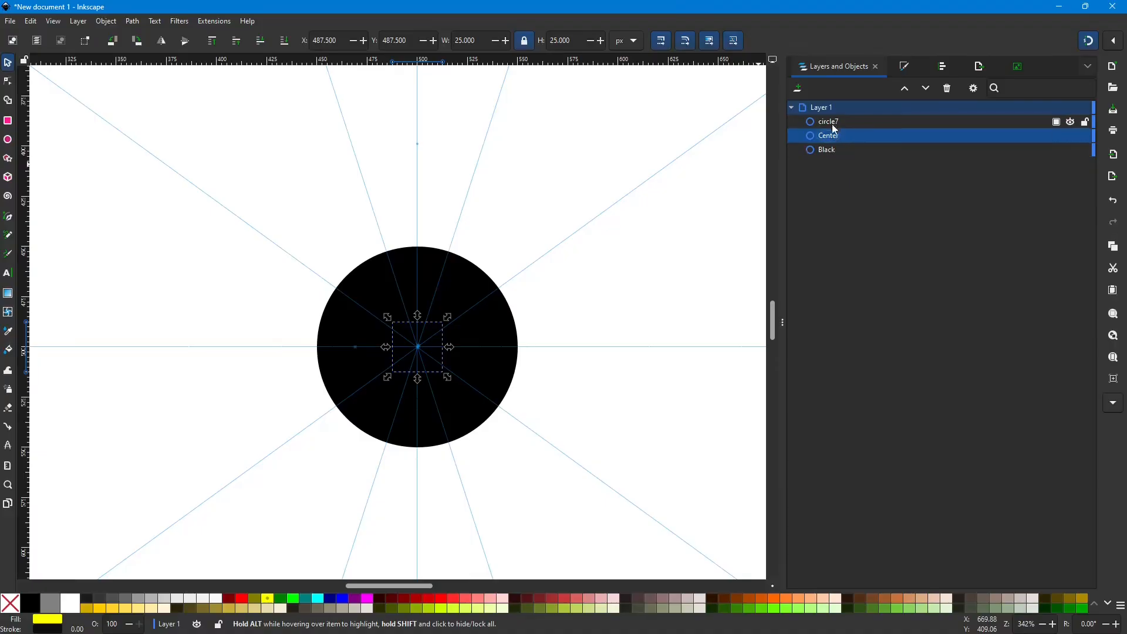
left_click(831, 122)
left_click(831, 122)
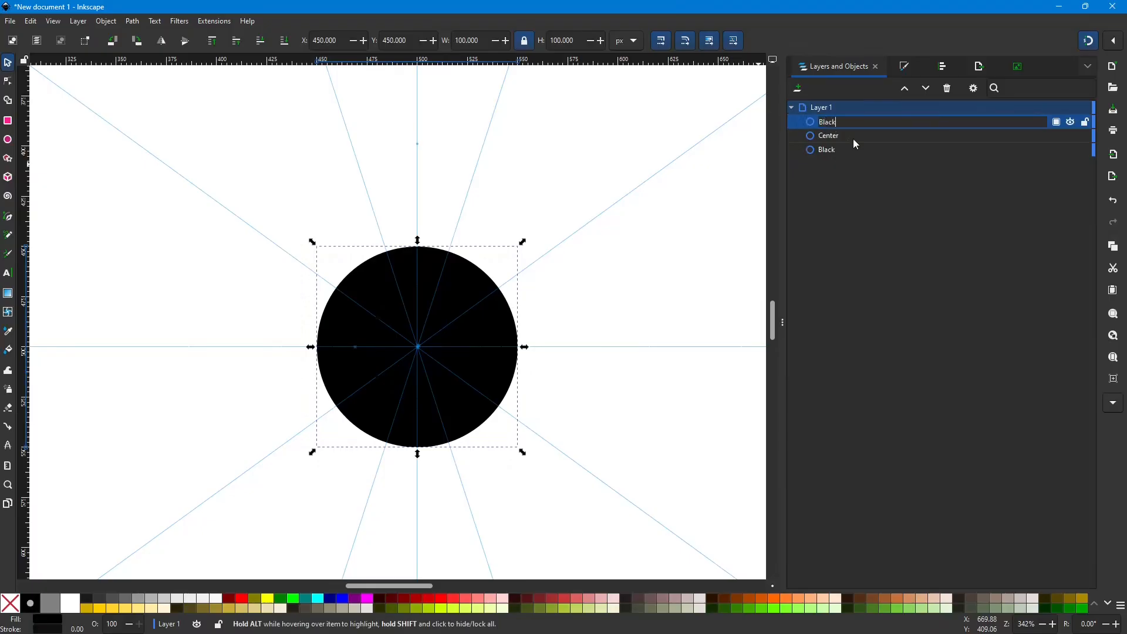
key("Return")
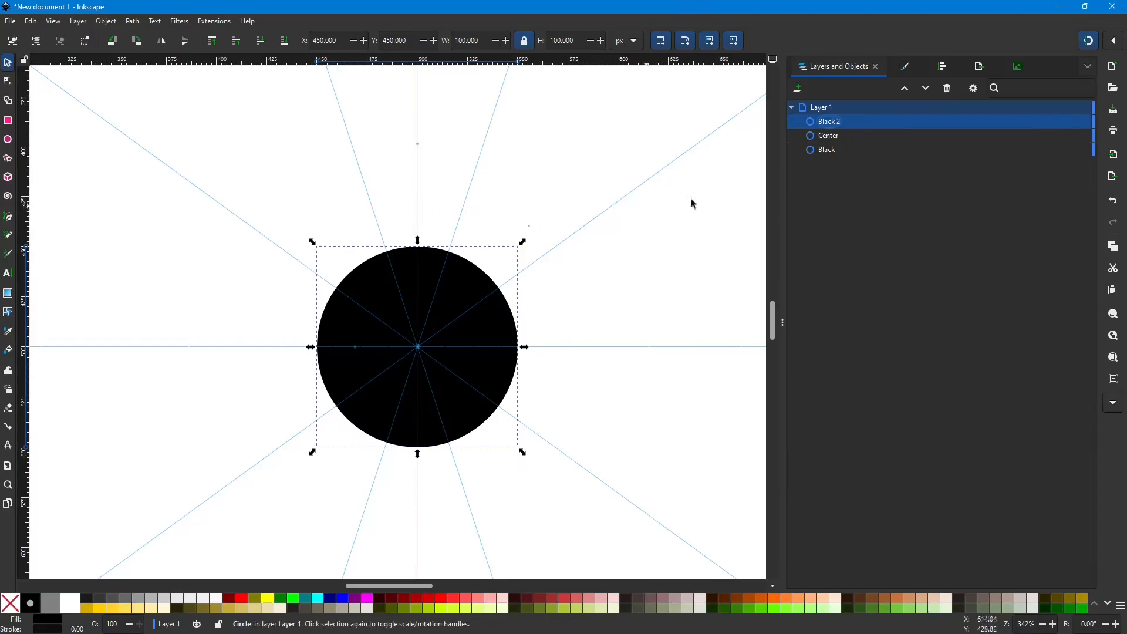
Step: Rename the 100 px circle as Negative 1
double_click(848, 121)
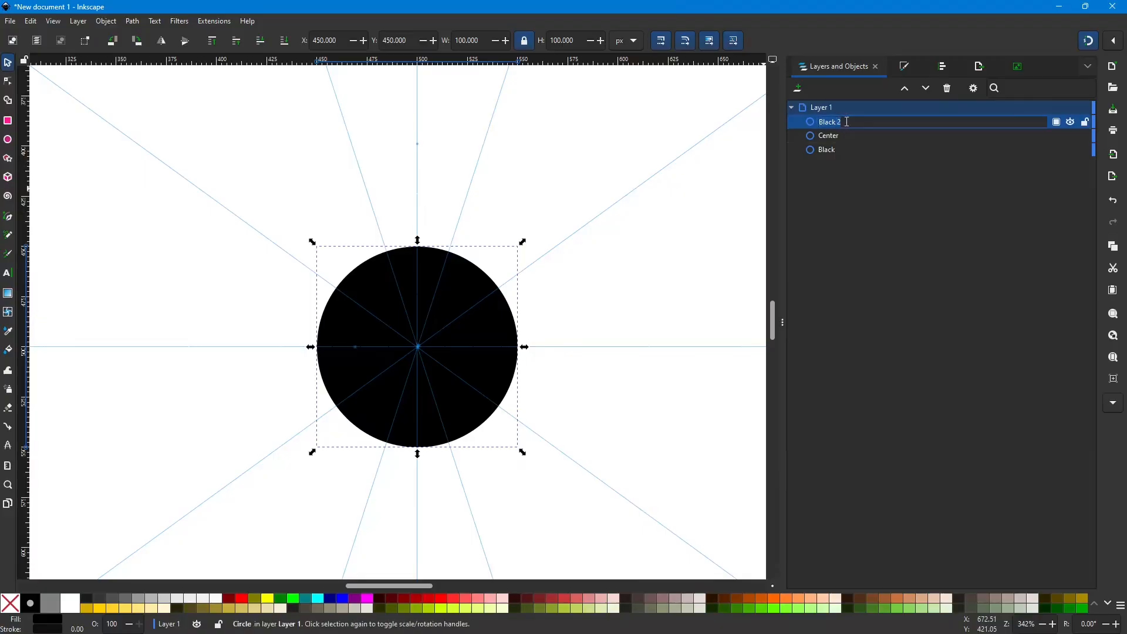
key("End")
key("BackSpace")
key("BackSpace")
key("BackSpace")
key("BackSpace")
key("BackSpace")
key("BackSpace")
type("Negative 1")
key("Return")
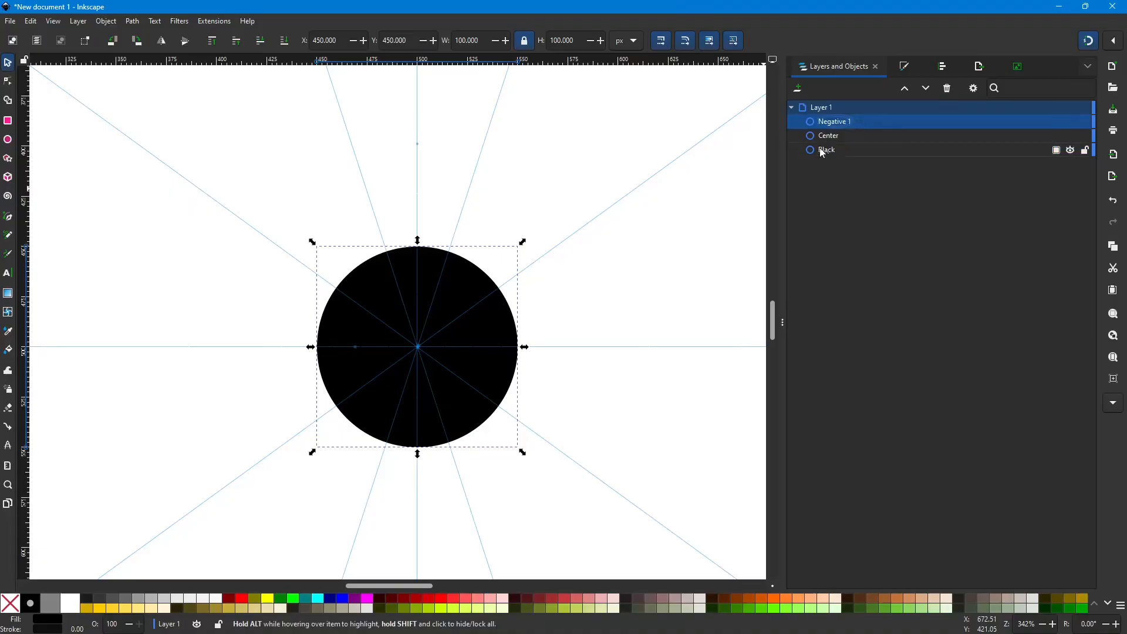
Step: Rename the 100 px circle as Negative 2
left_click(836, 138)
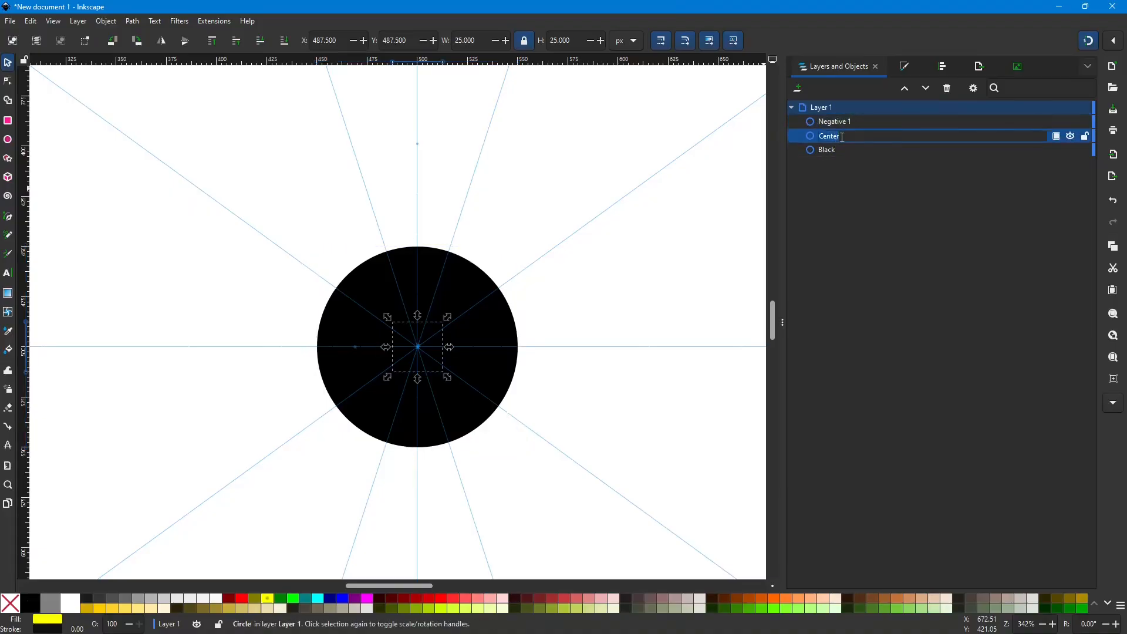
key("BackSpace")
type("Negative 2")
left_click(864, 122)
left_click(860, 123)
key("BackSpace")
type("2")
key("Return")
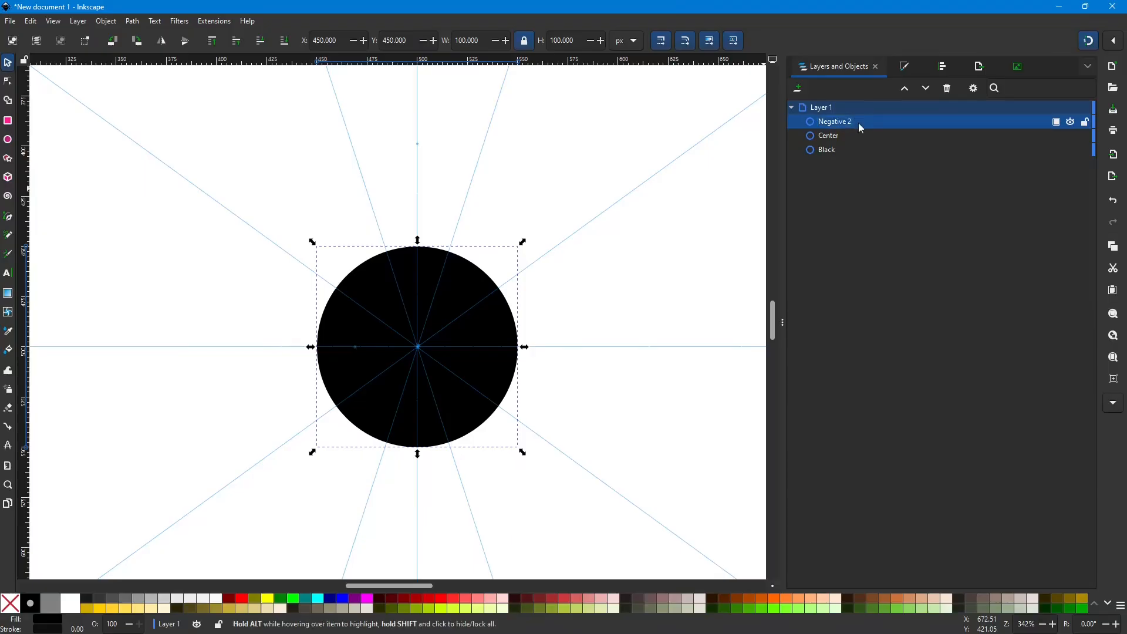
Step: Rename the small yellow centre circle as Negative 1
double_click(852, 136)
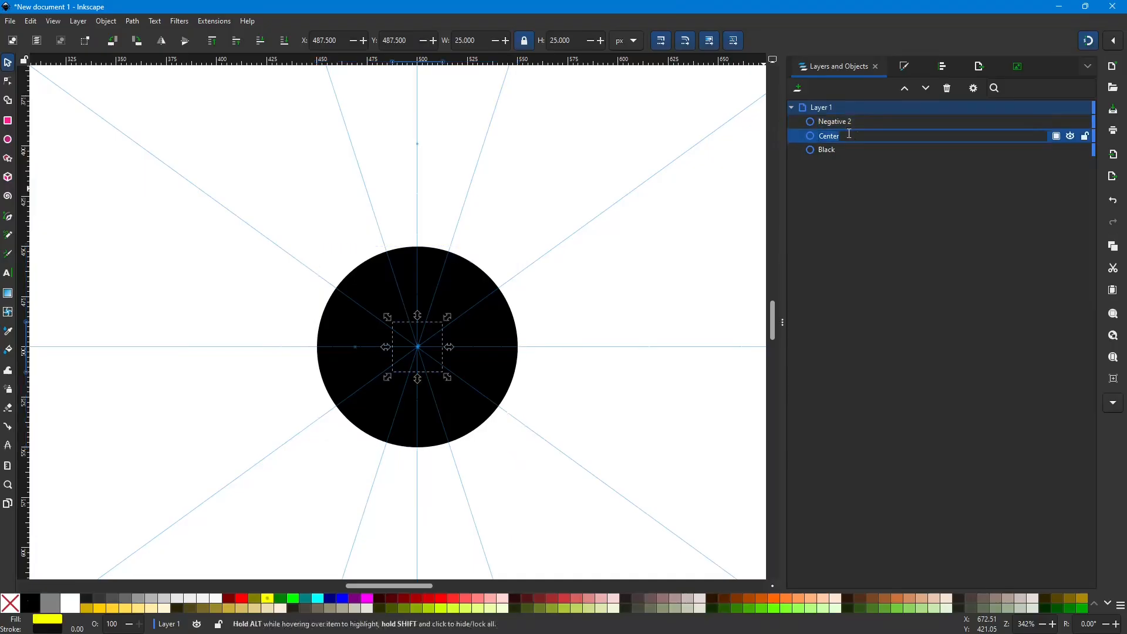
type("Ne")
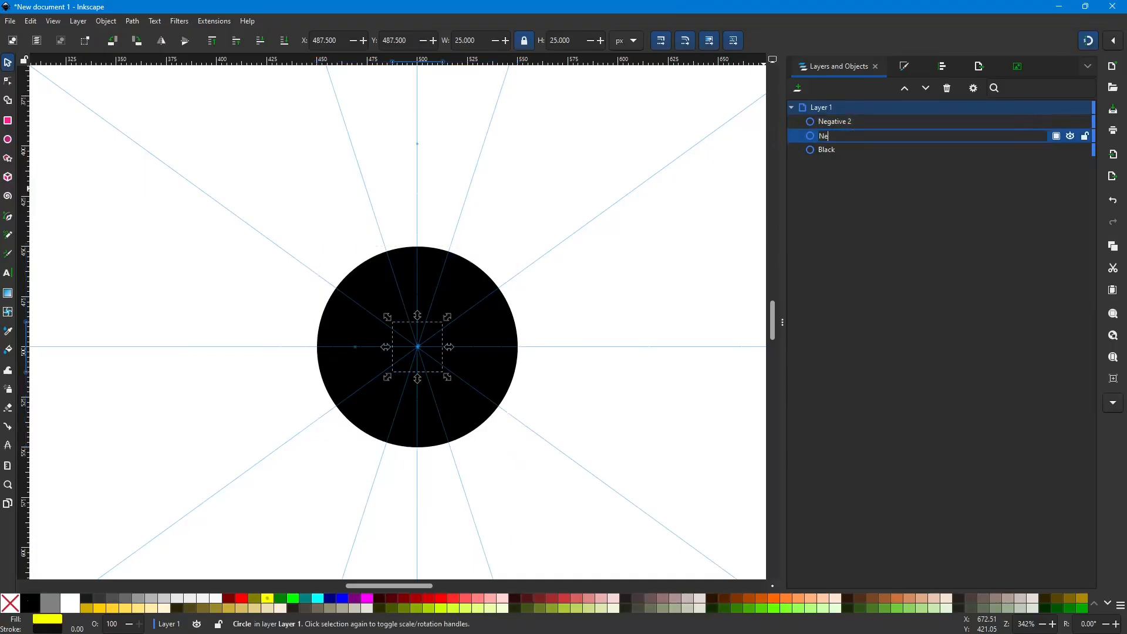
type("gative 1")
key("Return")
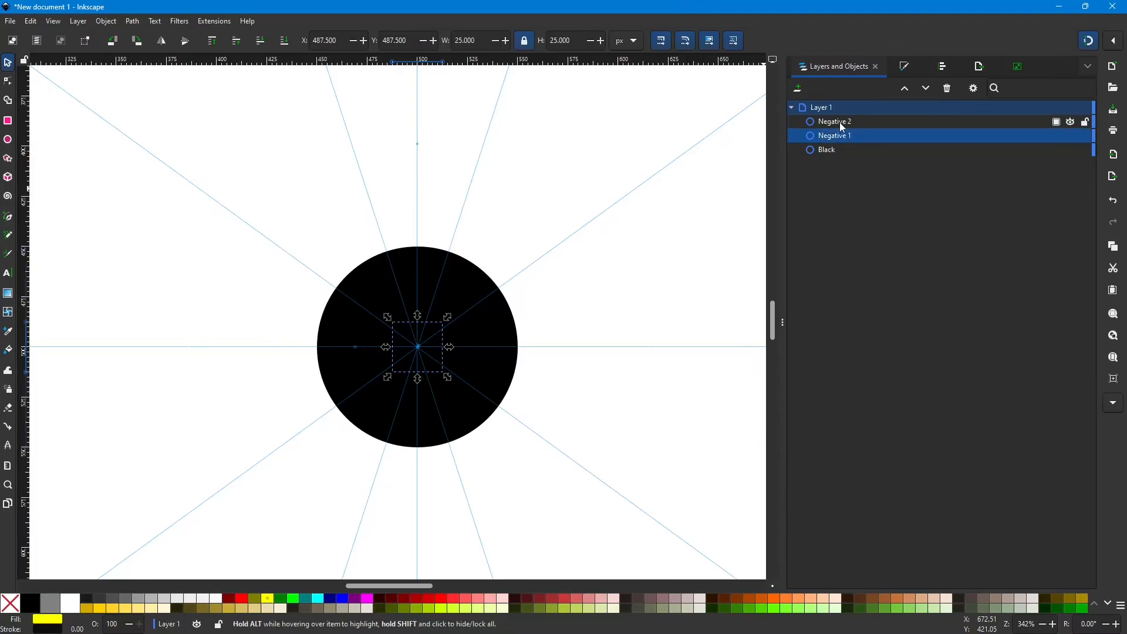
Step: Lower the Negative 2 circle to the bottom of the stack and fill it with yellow
left_click(842, 128)
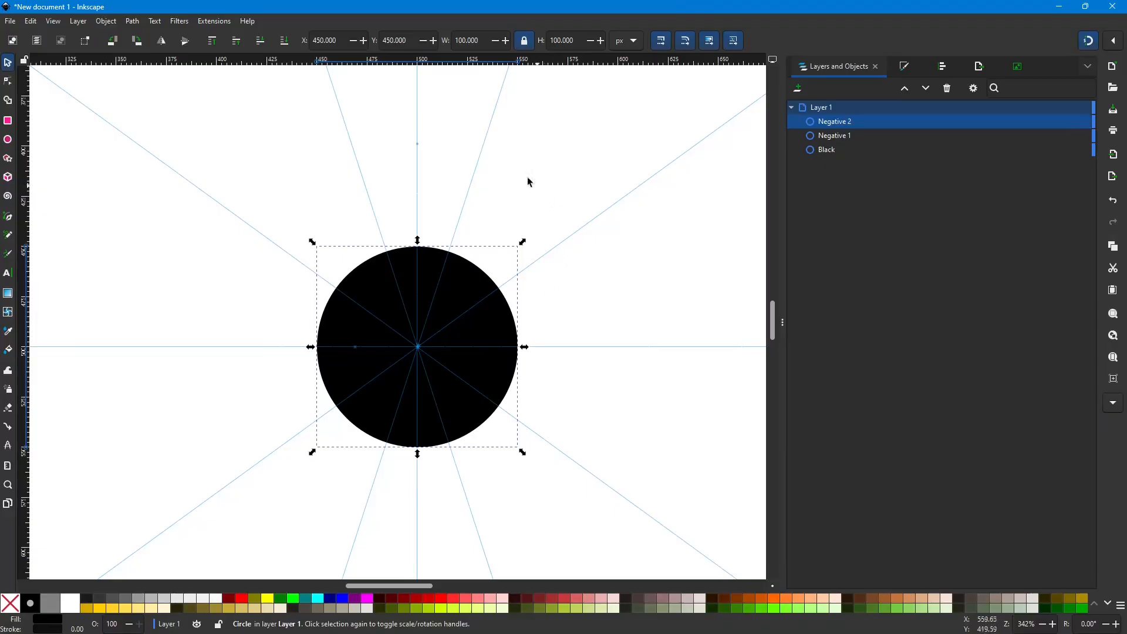
left_click(285, 41)
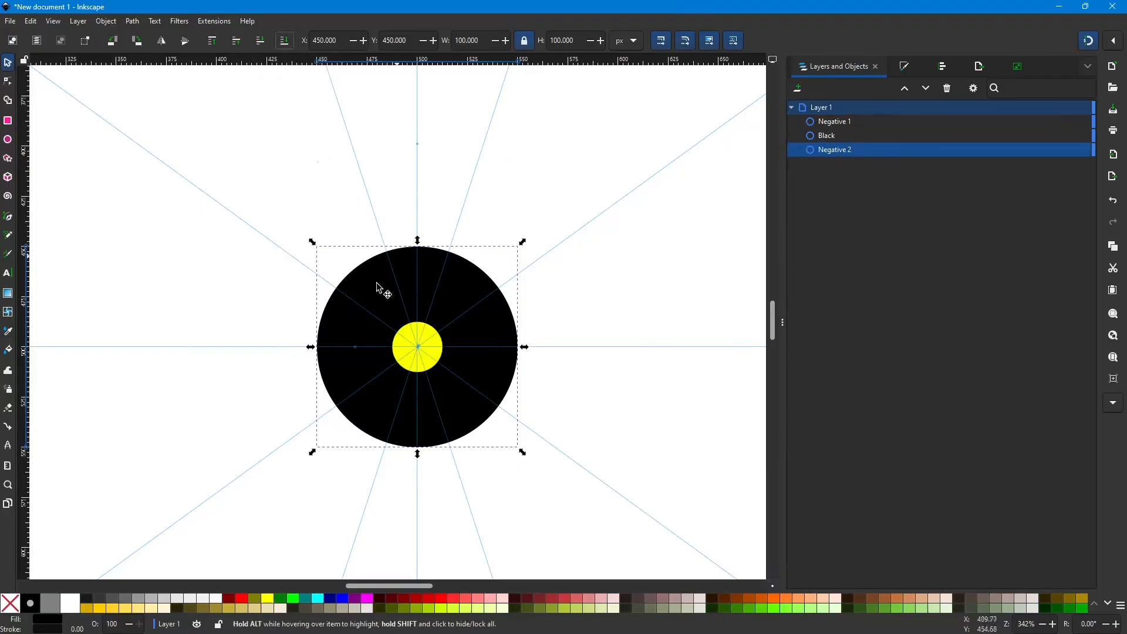
left_click(268, 599)
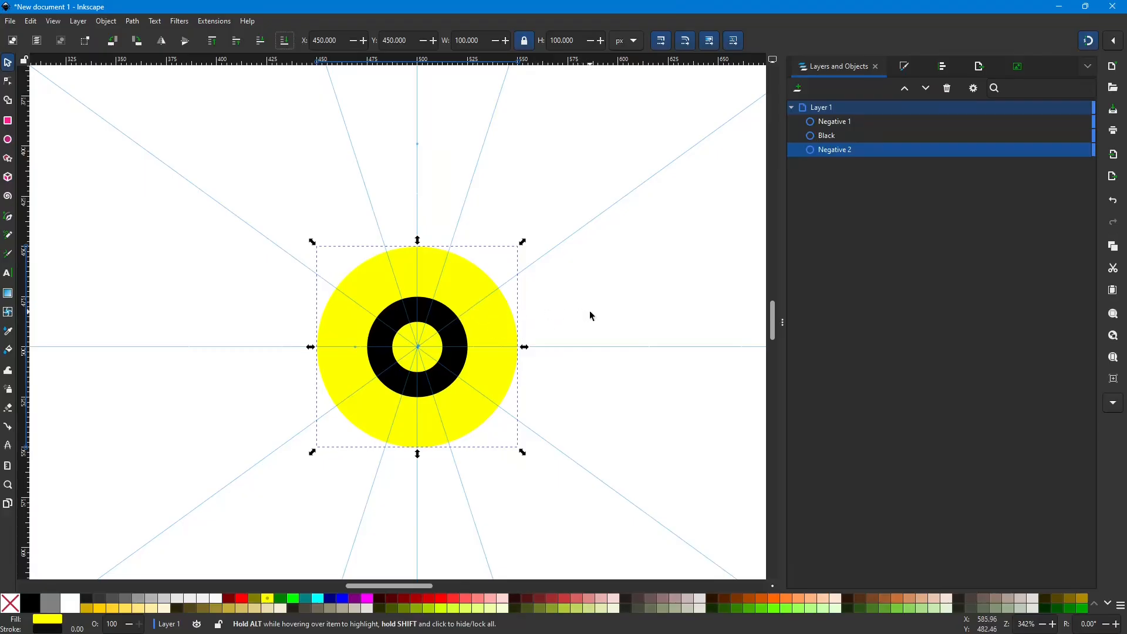
Step: Resize the Negative 2 circle to 125 px in width and height with locked proportions
scroll(596, 317, "down", 1)
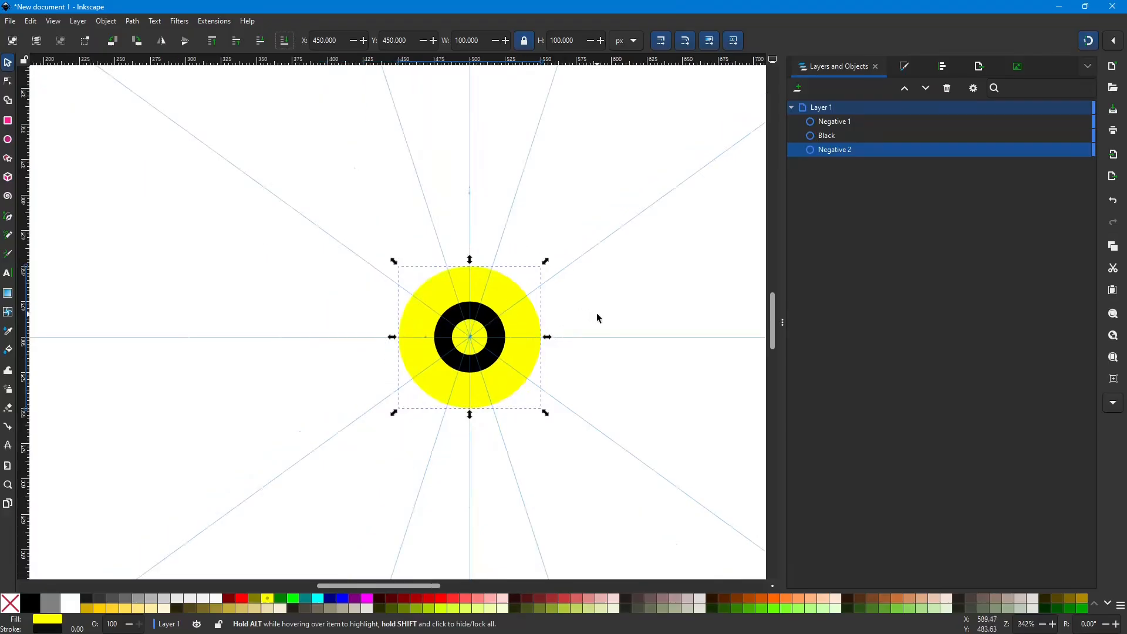
mouse_move(407, 587)
left_mouse_down()
mouse_move(437, 586)
mouse_move(426, 580)
left_mouse_up()
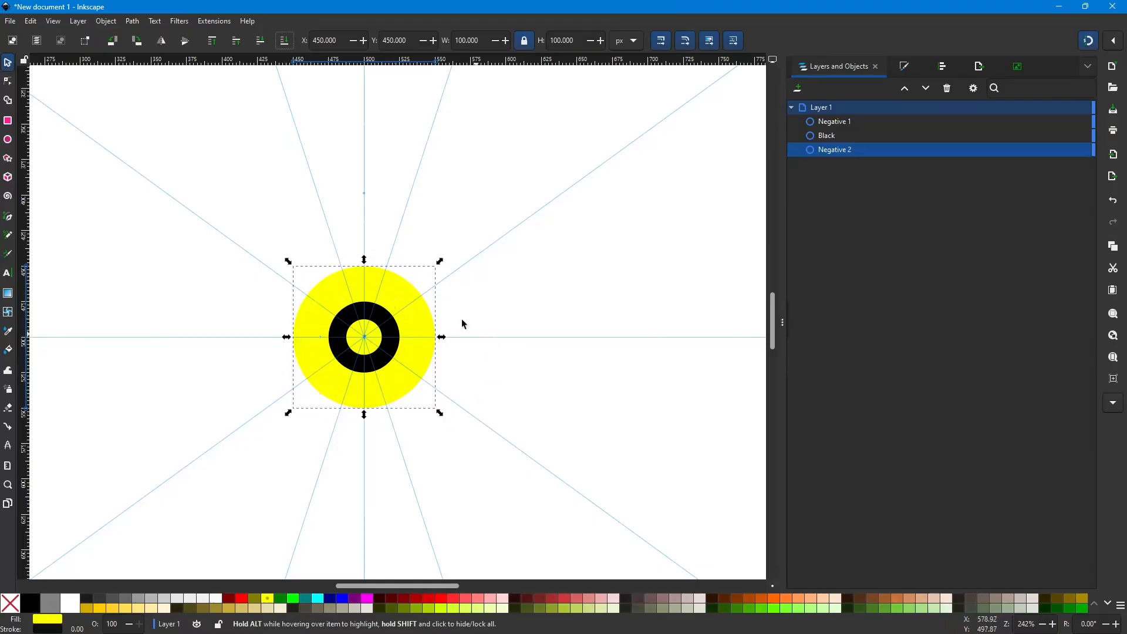
left_click(415, 327)
left_click(482, 40)
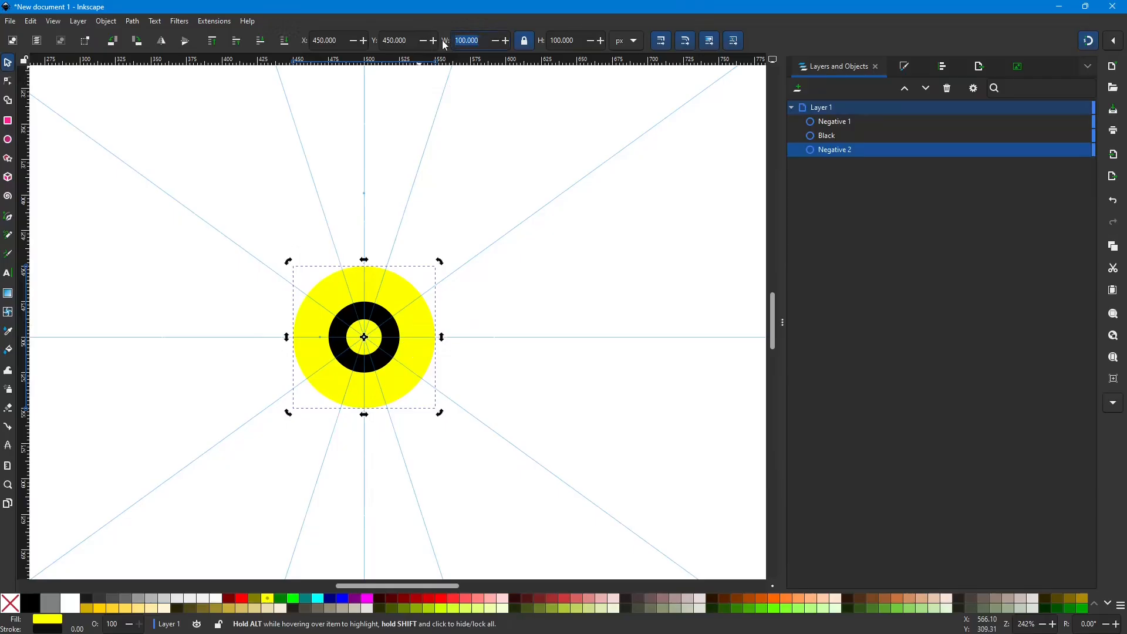
key("Tab")
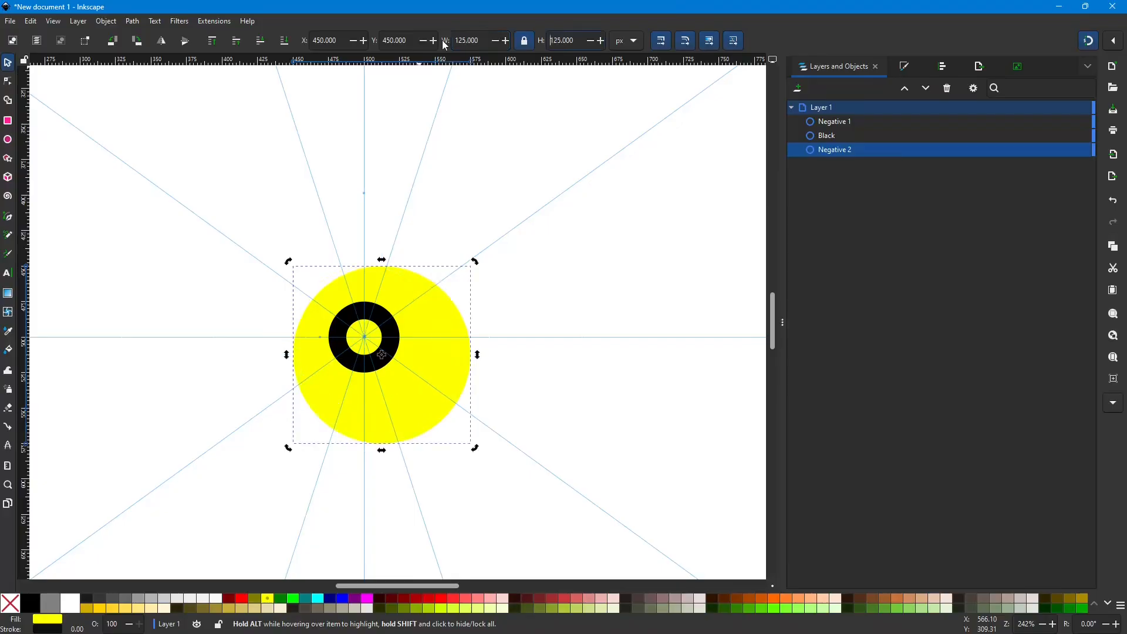
Step: Centre the Negative 2 circle on the page in both directions and deselect it
left_click(944, 68)
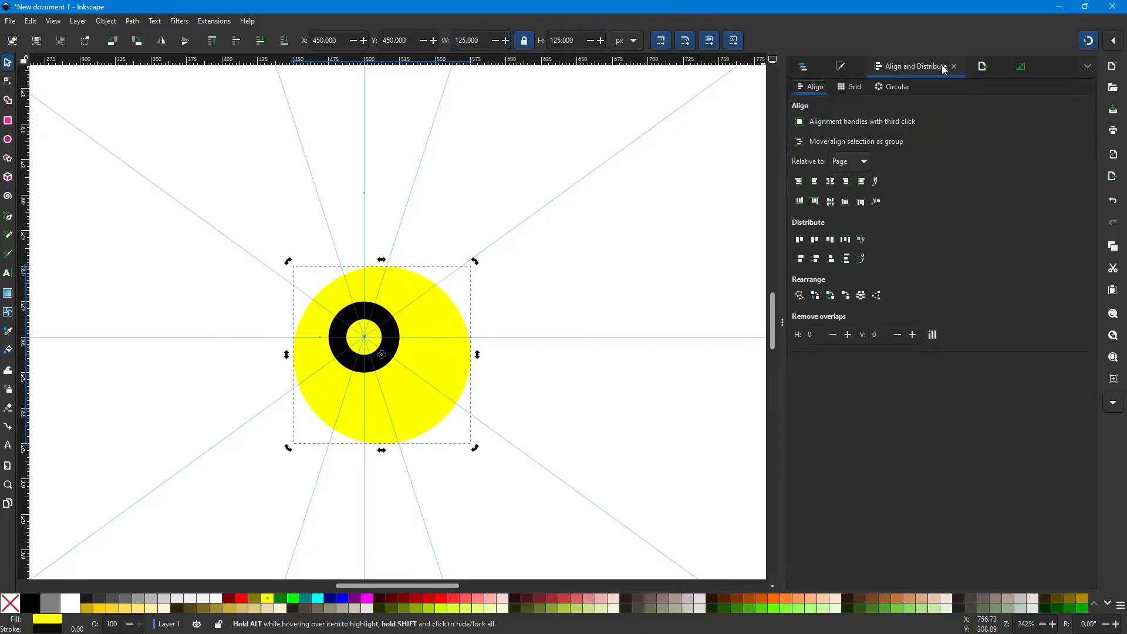
left_click(833, 185)
left_click(830, 201)
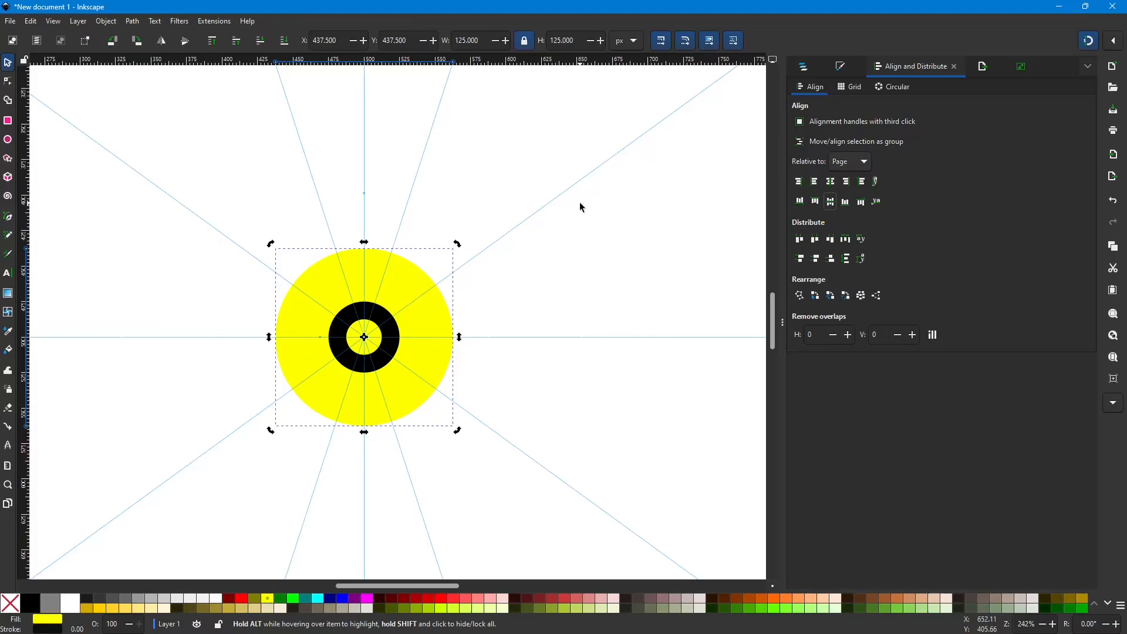
left_click(572, 223)
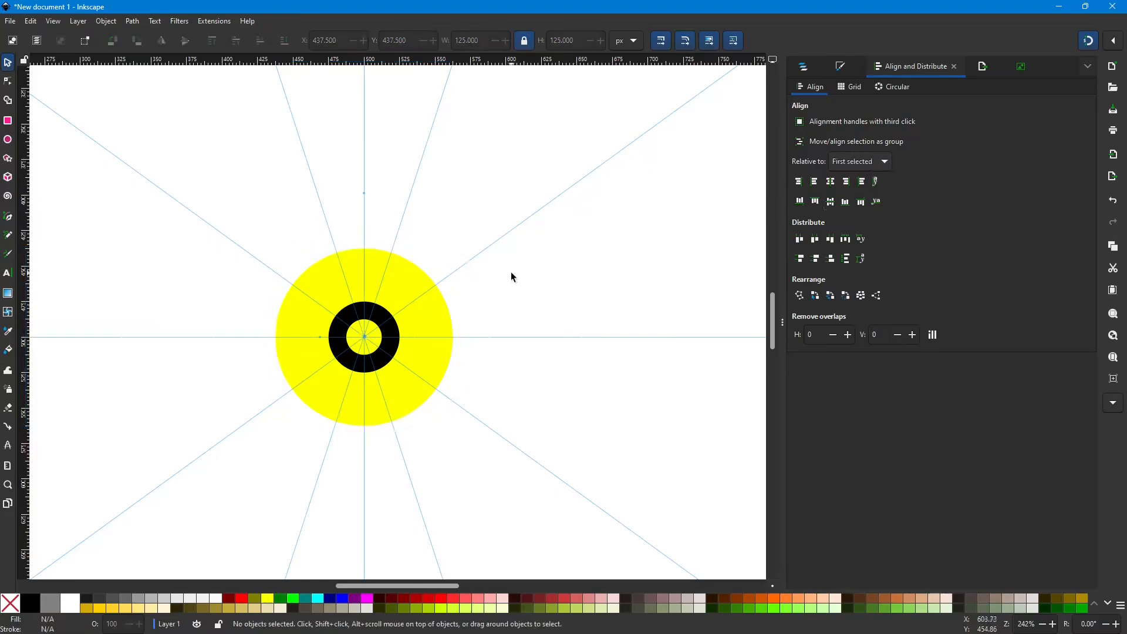
scroll(499, 280, "down", 2)
scroll(593, 283, "down", 1)
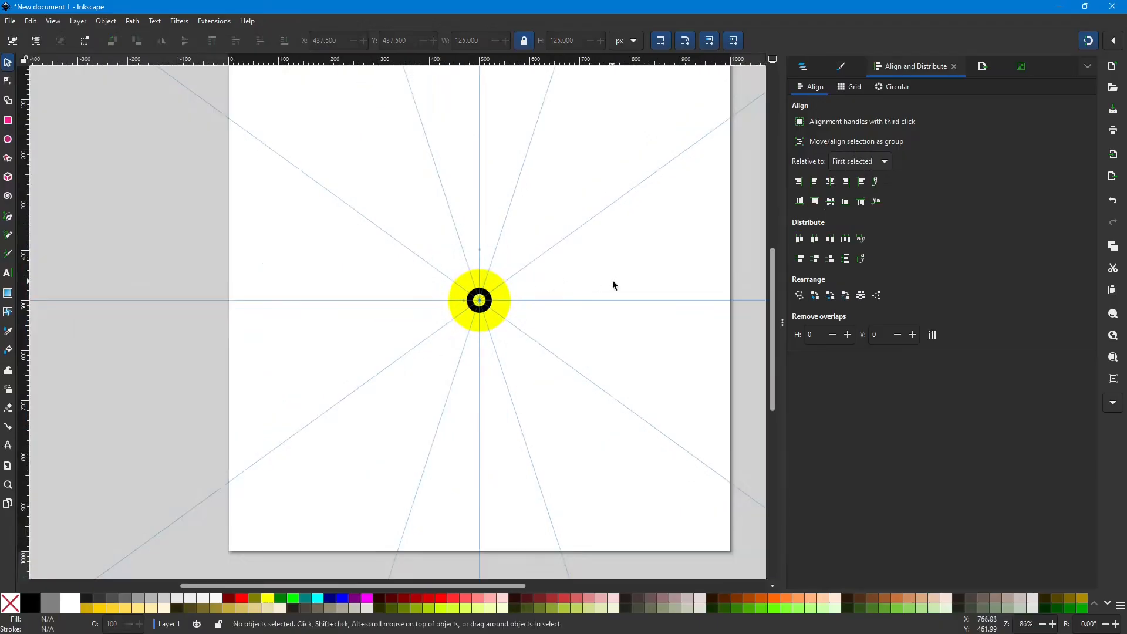
left_click_drag(438, 585, 471, 585)
scroll(463, 324, "up", 1)
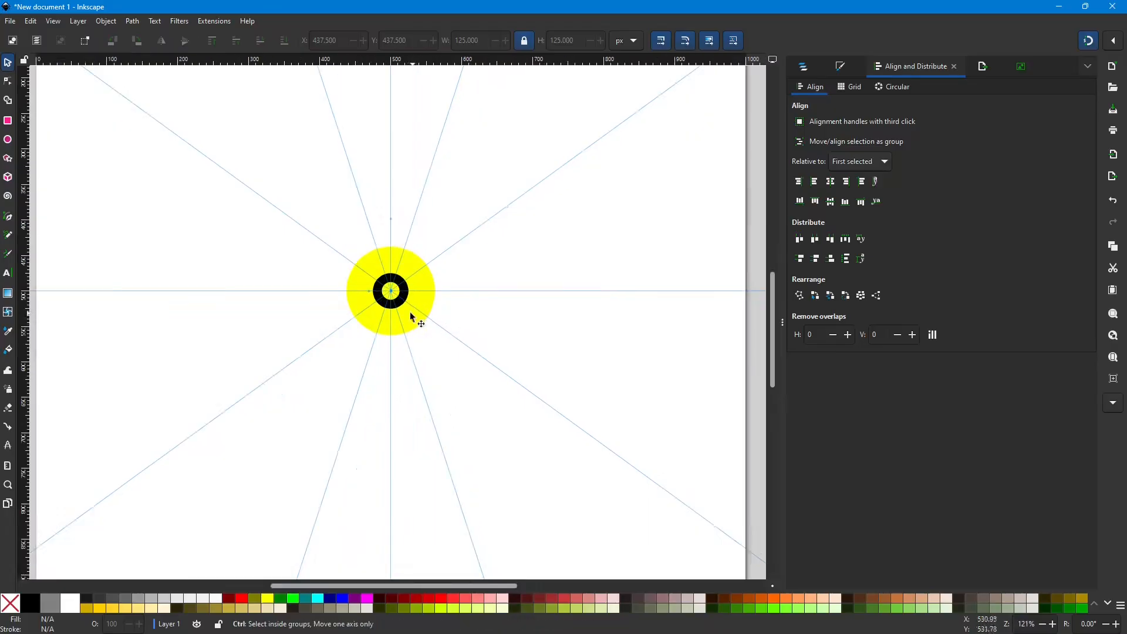
scroll(421, 291, "up", 2)
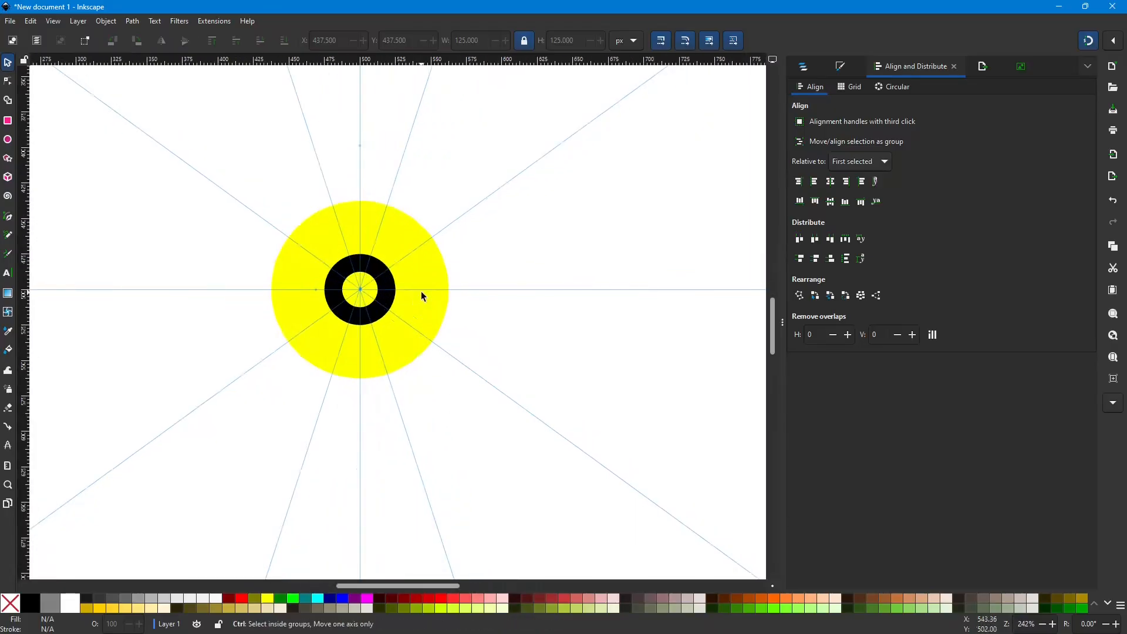
scroll(422, 296, "up", 2)
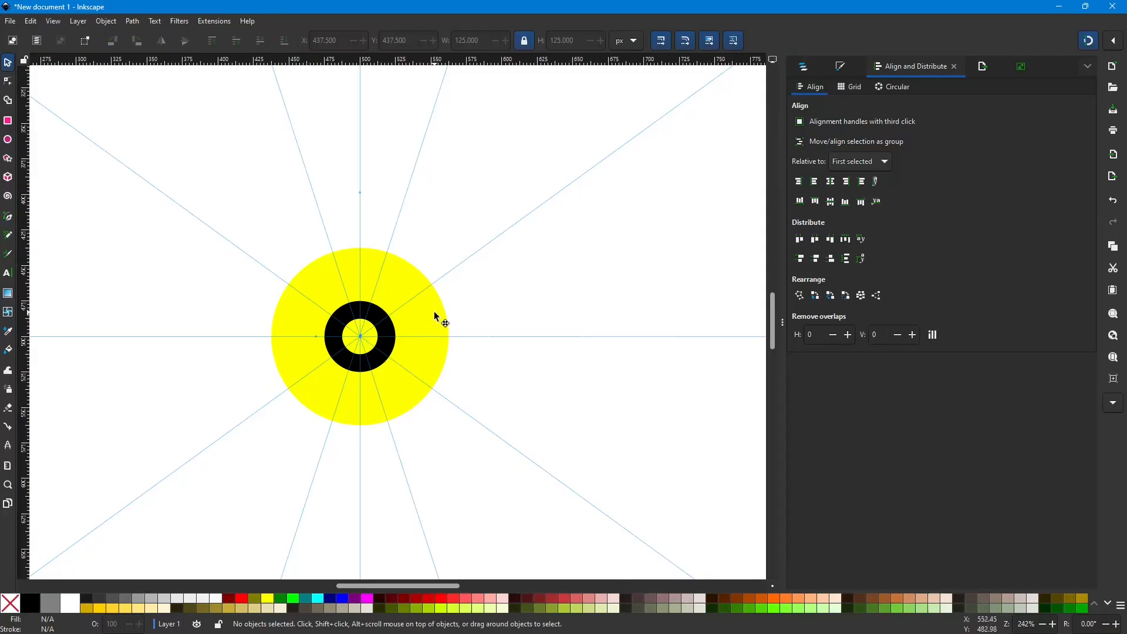
Step: Duplicate the Negative 2 circle, making the copy 150 px in width and height with a black fill
left_click(435, 317)
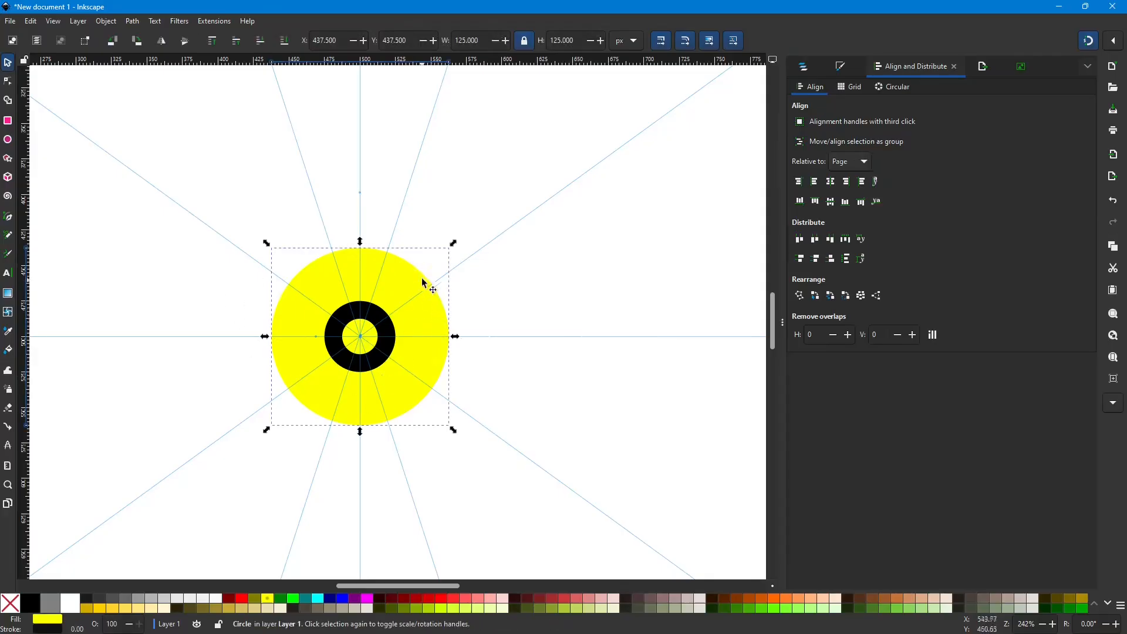
left_click(814, 66)
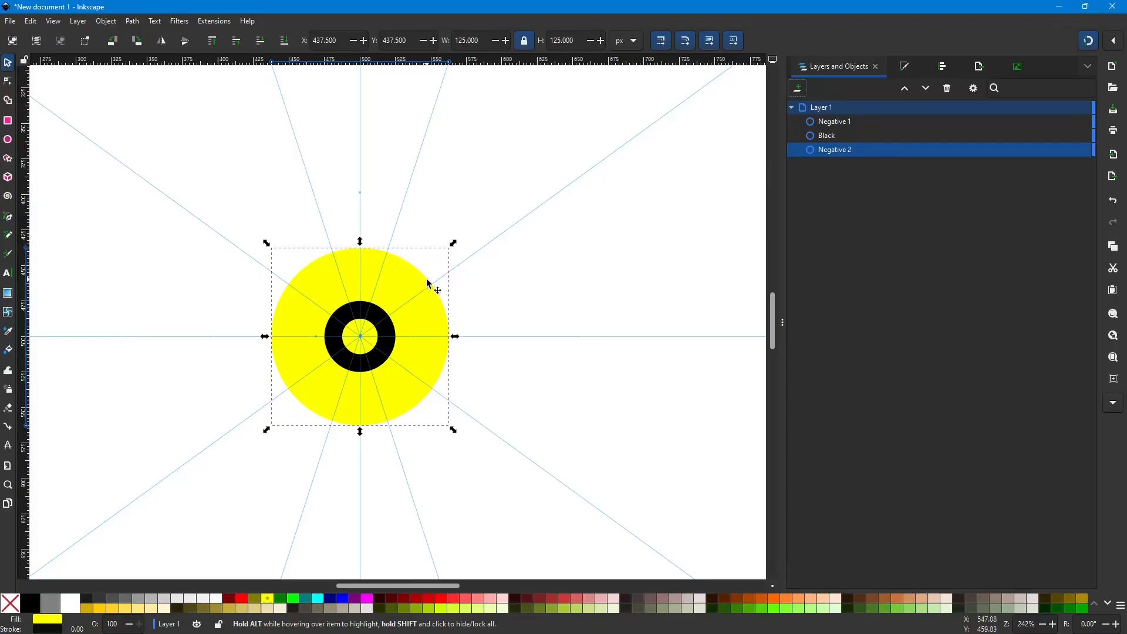
key("ctrl+d")
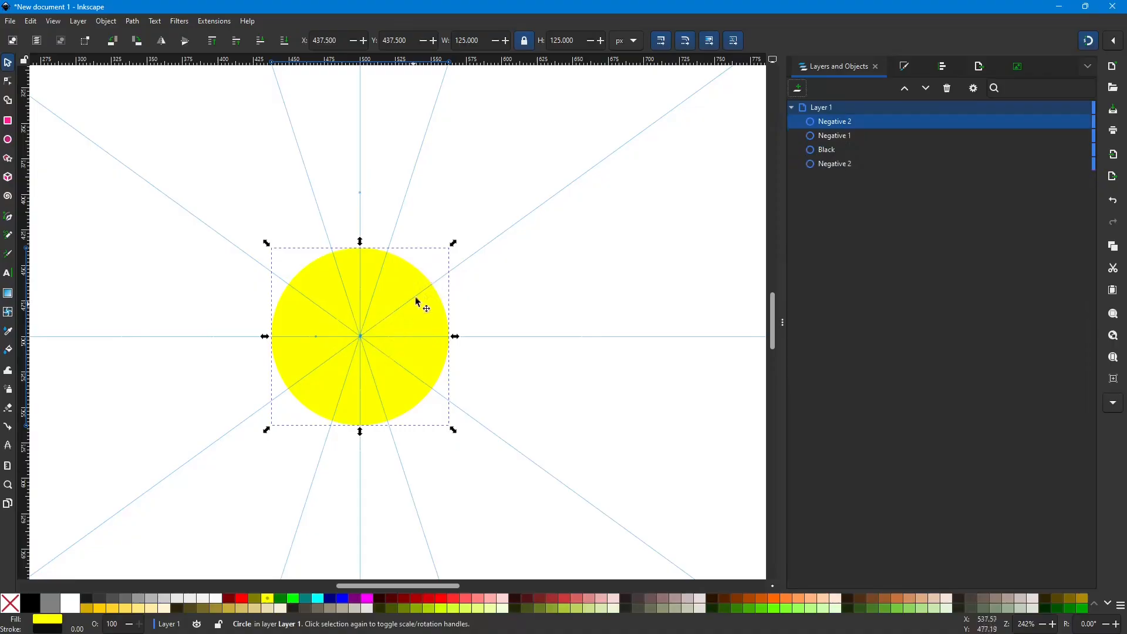
left_click_drag(479, 40, 441, 44)
key("Tab")
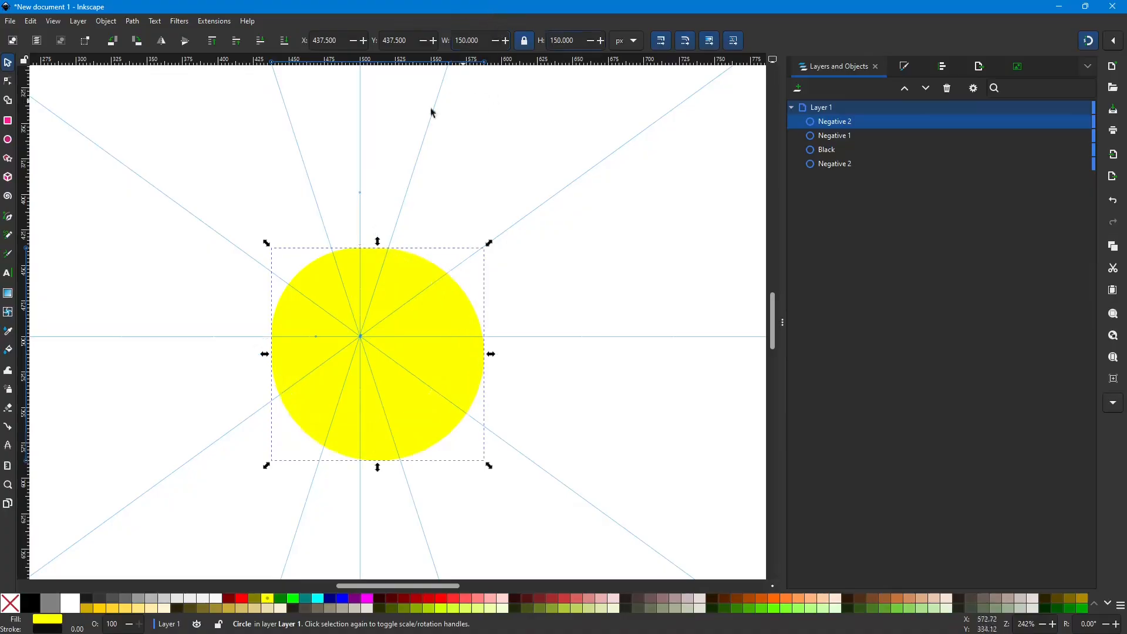
left_click(28, 605)
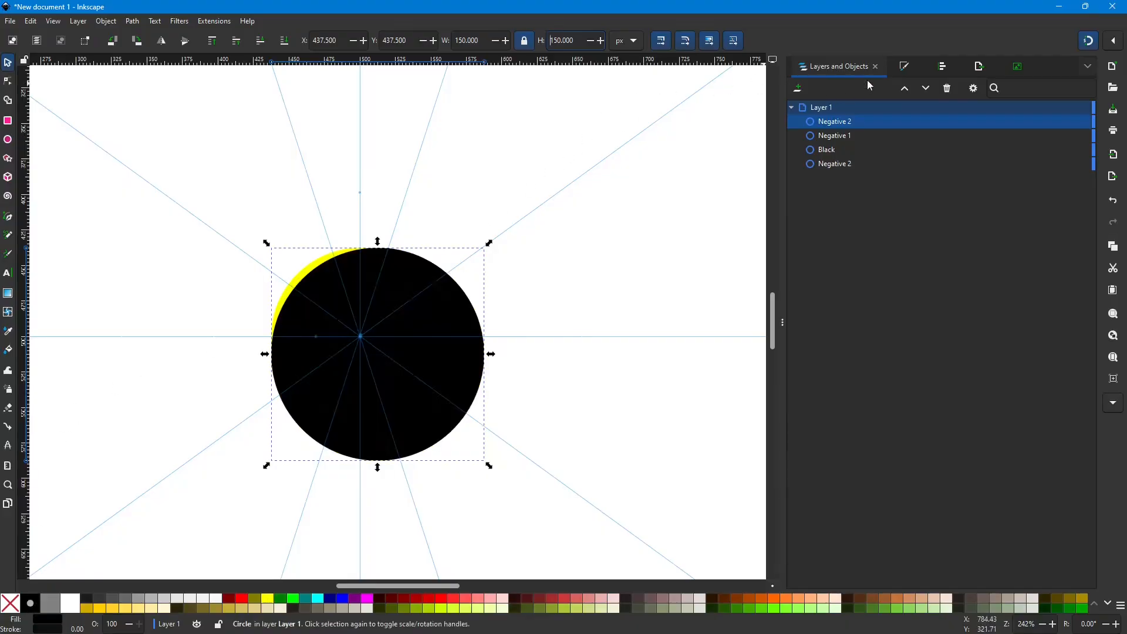
Step: Centre the 150 px black circle on the page in both directions and lower it to the bottom of the stack
left_click(942, 69)
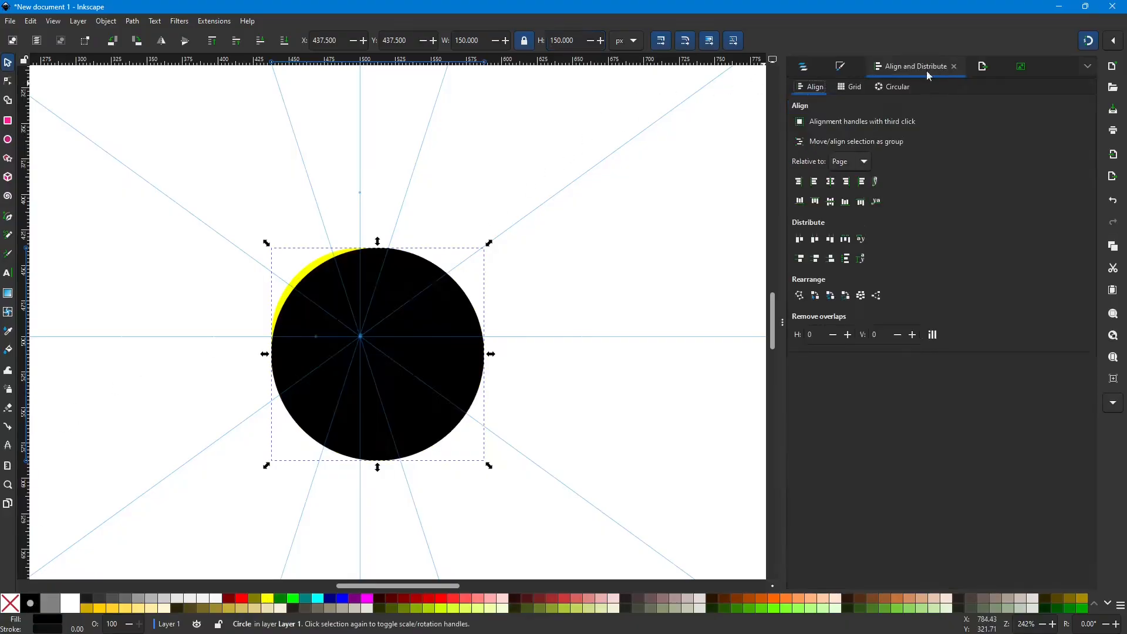
left_click(832, 181)
left_click(830, 202)
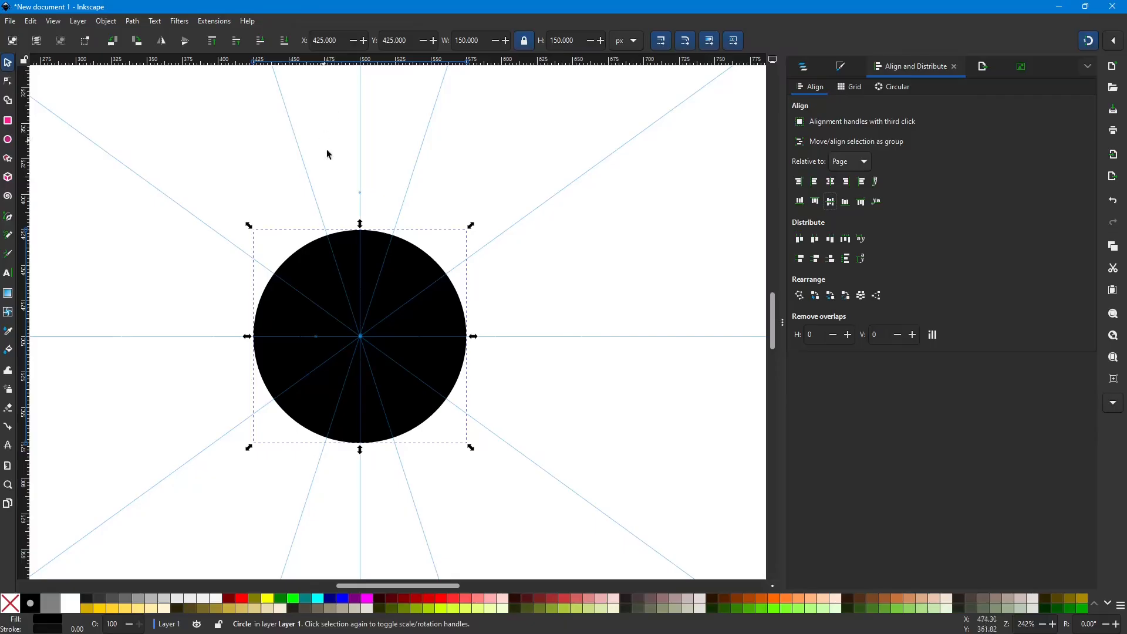
left_click(283, 41)
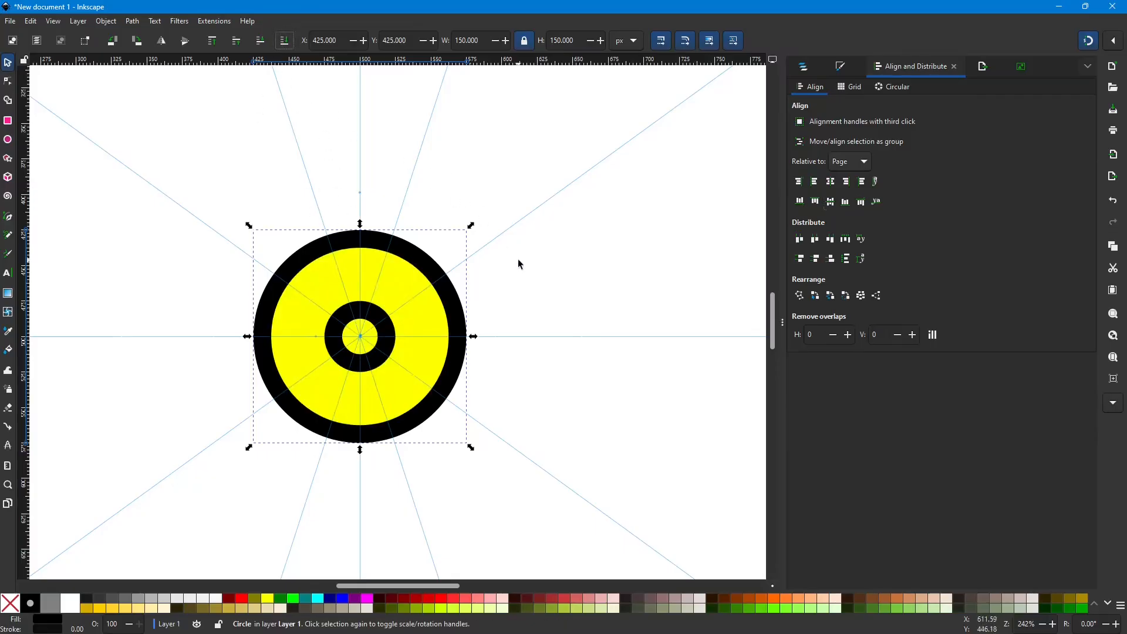
Step: Rename the 150 px black circle as Black 2
scroll(519, 265, "down", 1)
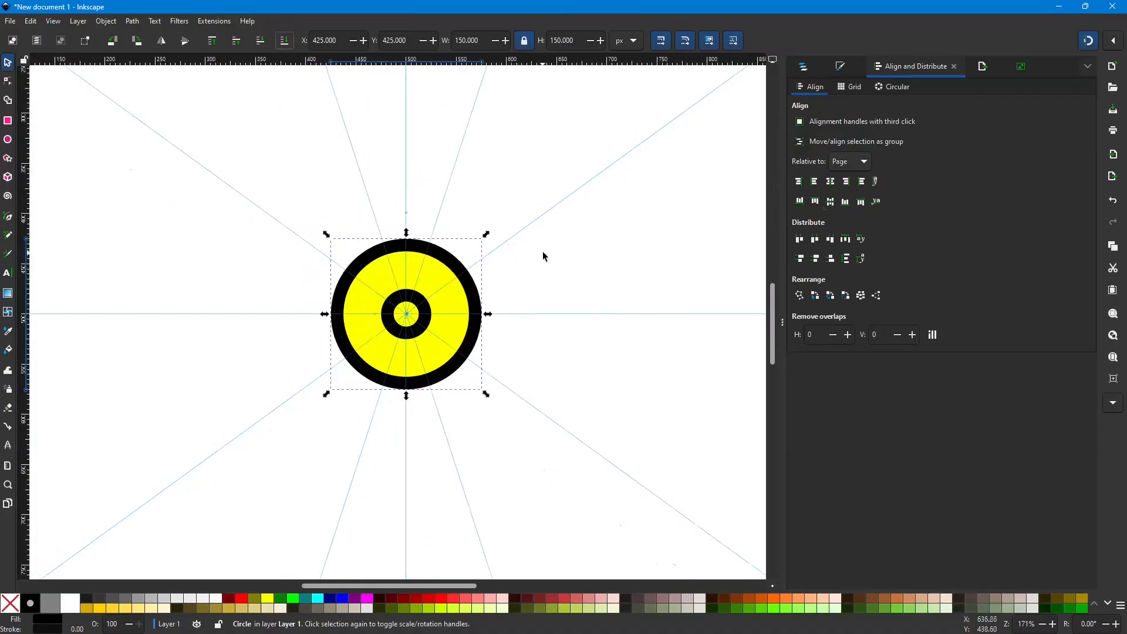
left_click(805, 68)
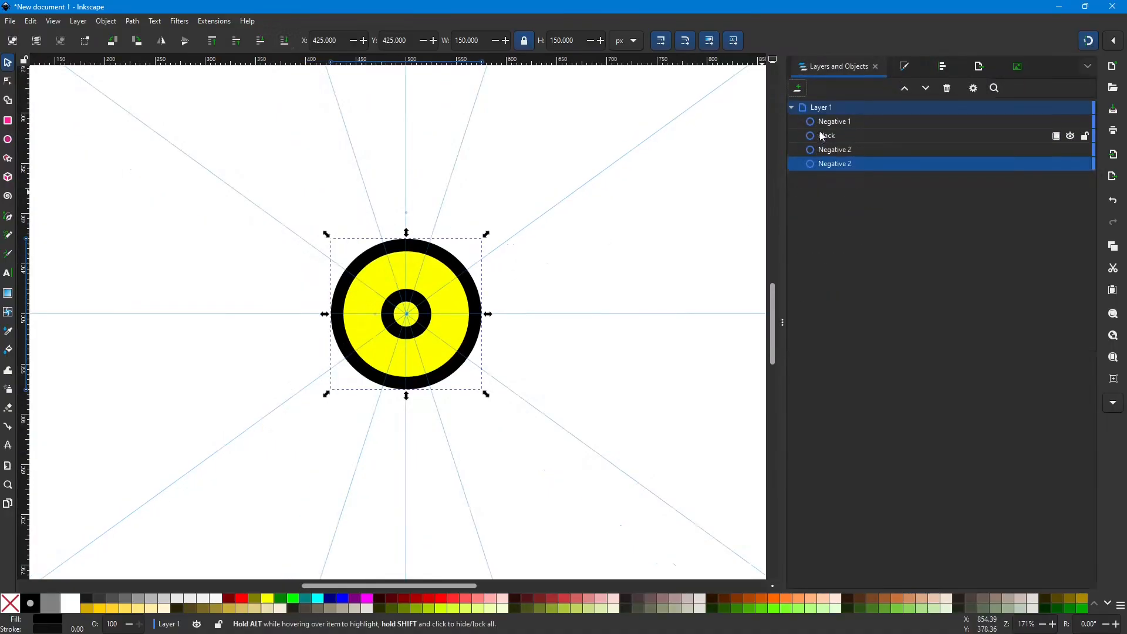
left_click(836, 164)
double_click(836, 163)
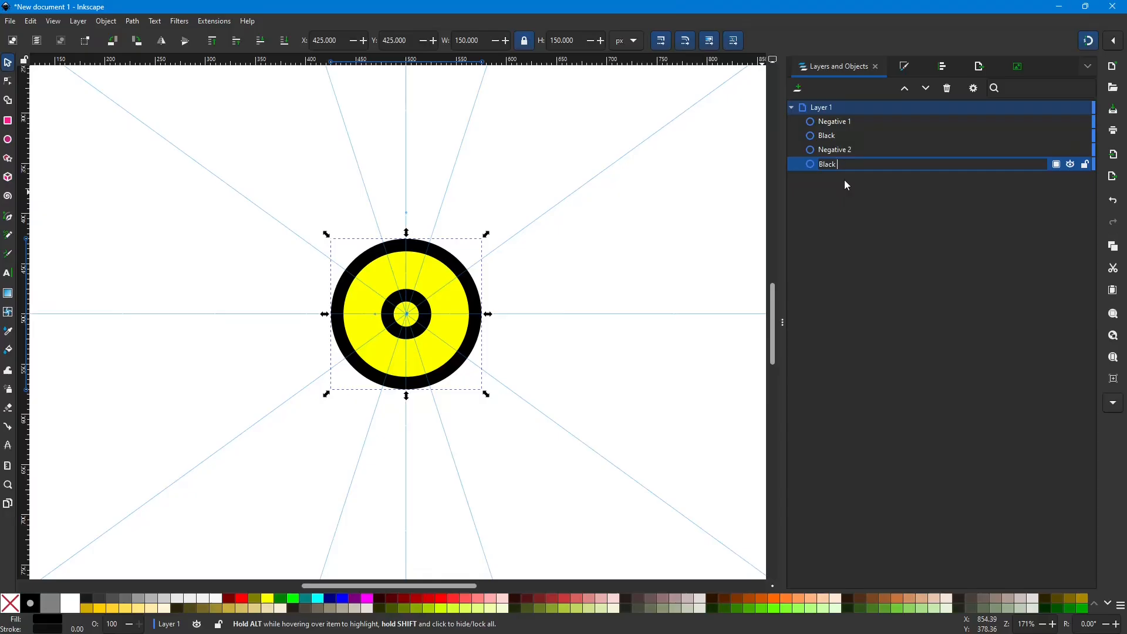
key("Return")
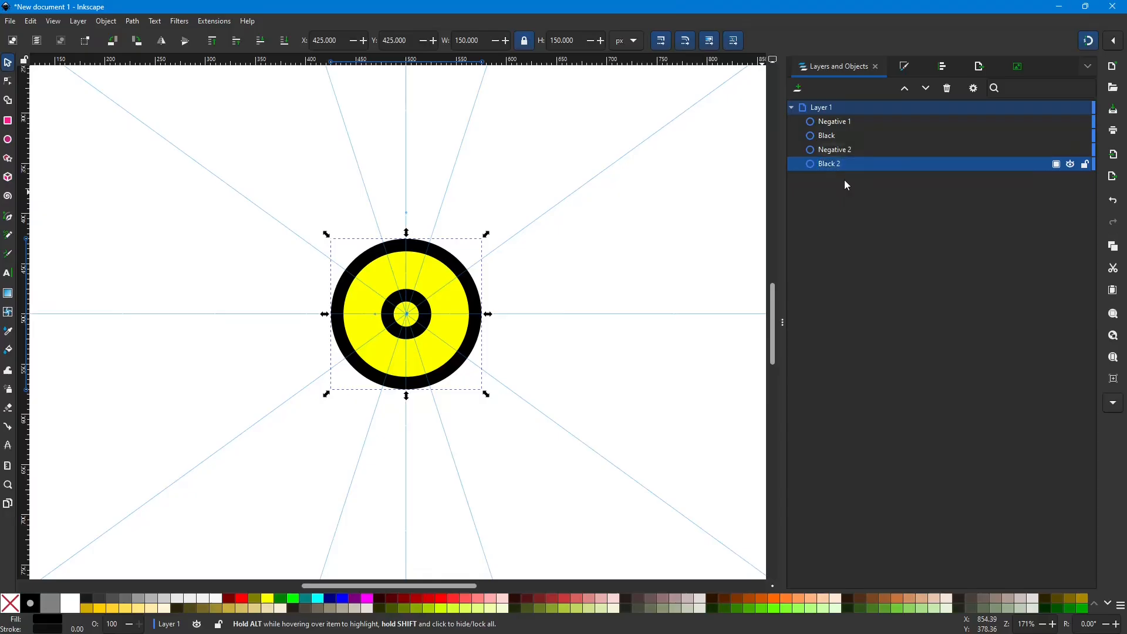
Step: Rename the small 50 px black circle as Black 1
left_click(840, 137)
left_click(840, 136)
key("End")
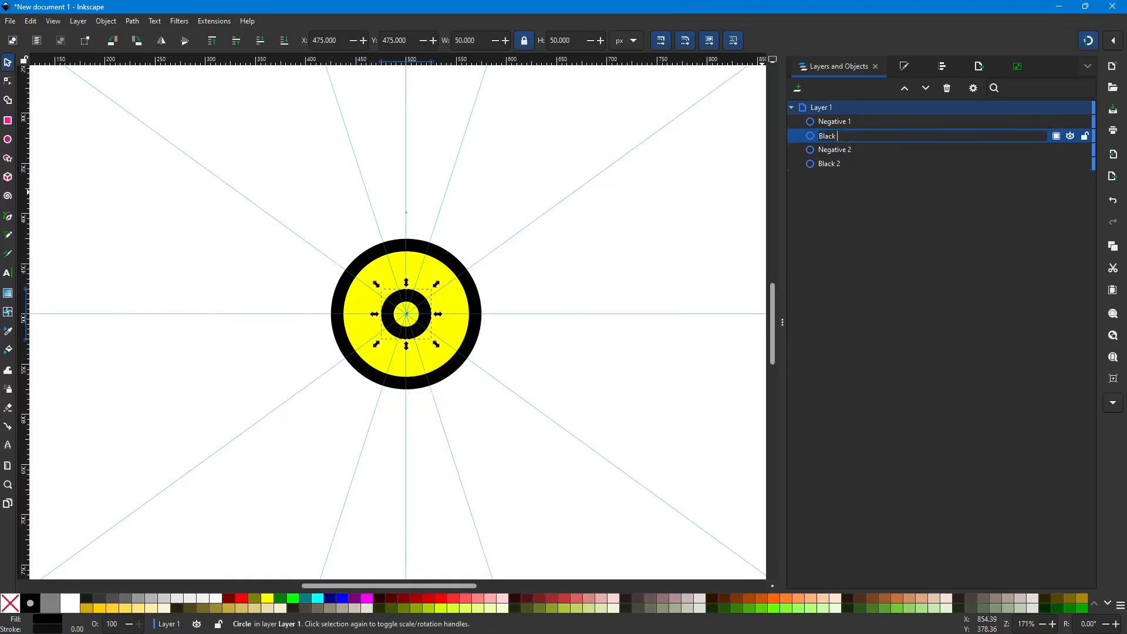
type("1")
key("Return")
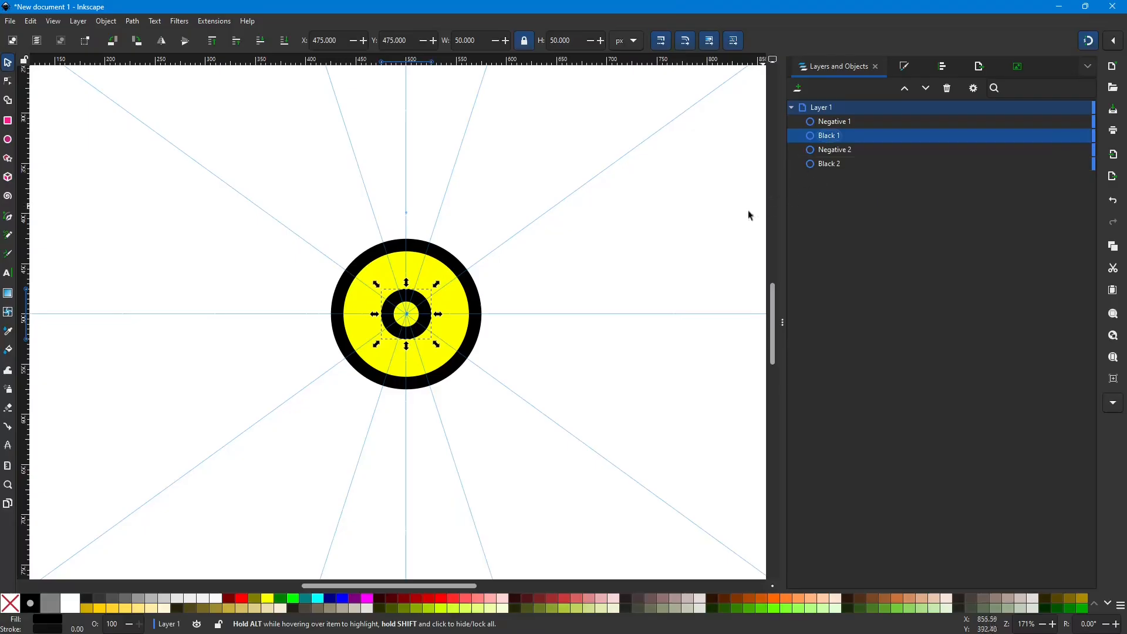
Step: Duplicate the Black 2 circle, making the copy yellow and 175 px in width and height
left_click(477, 290)
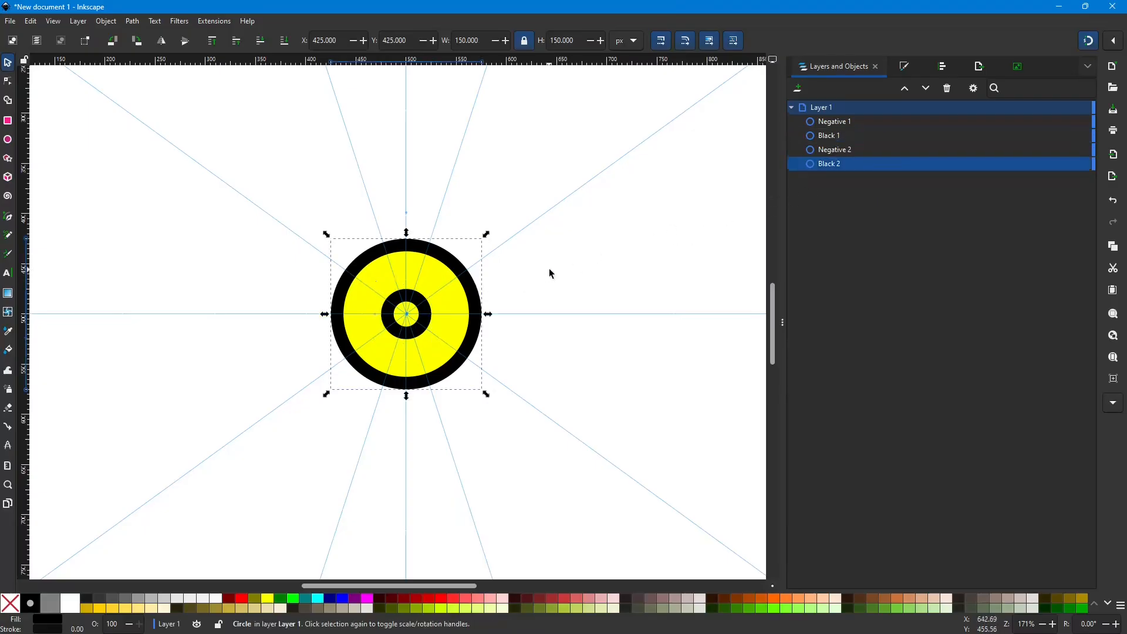
key("ctrl+d")
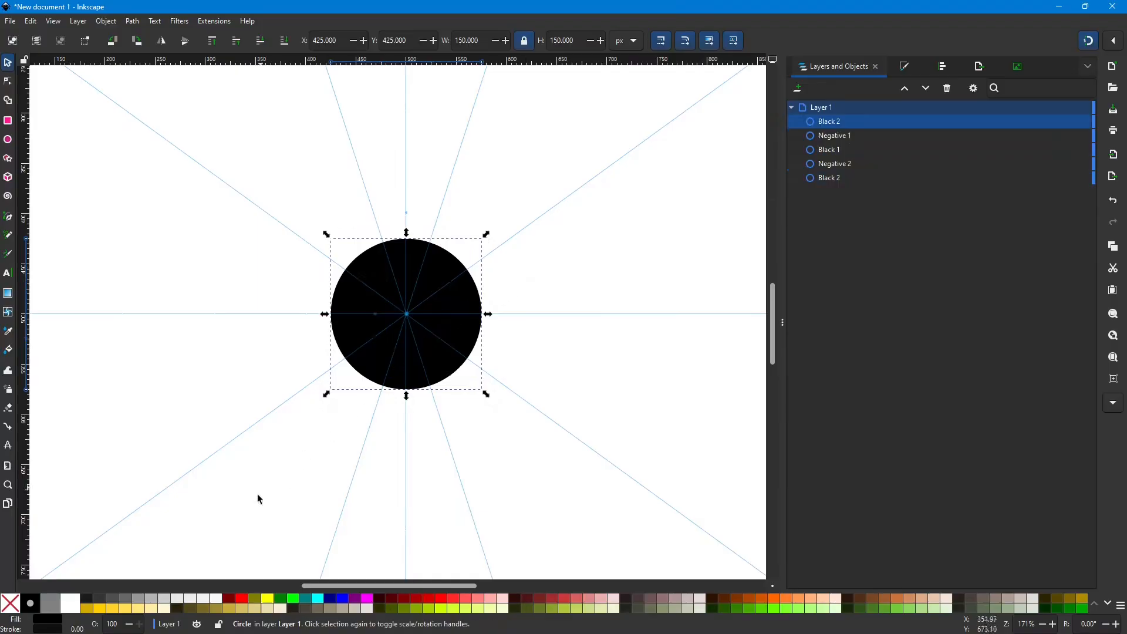
left_click(269, 599)
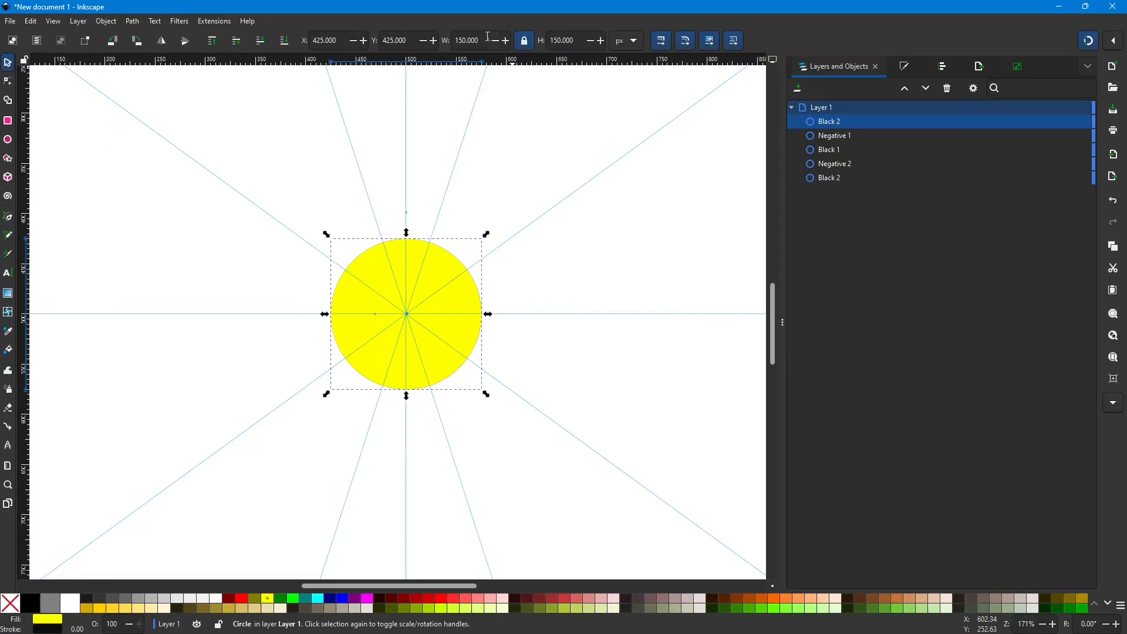
left_click_drag(480, 40, 452, 45)
type("175")
left_click(525, 46)
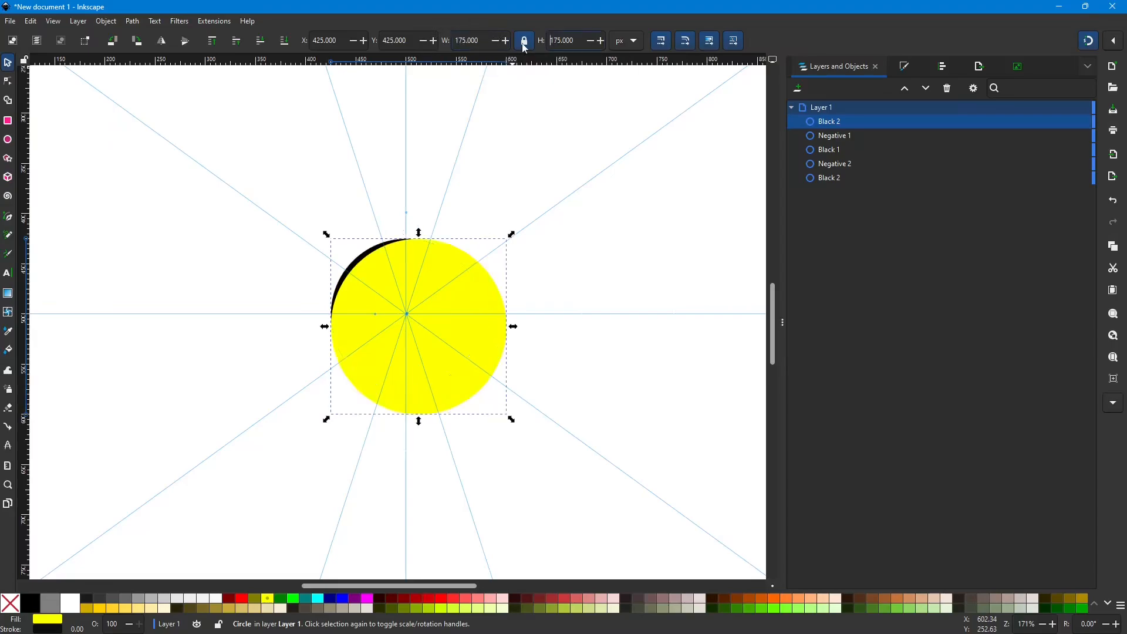
Step: Centre the 175 px yellow circle on the page in both directions and lower it to the bottom of the stack
left_click(940, 72)
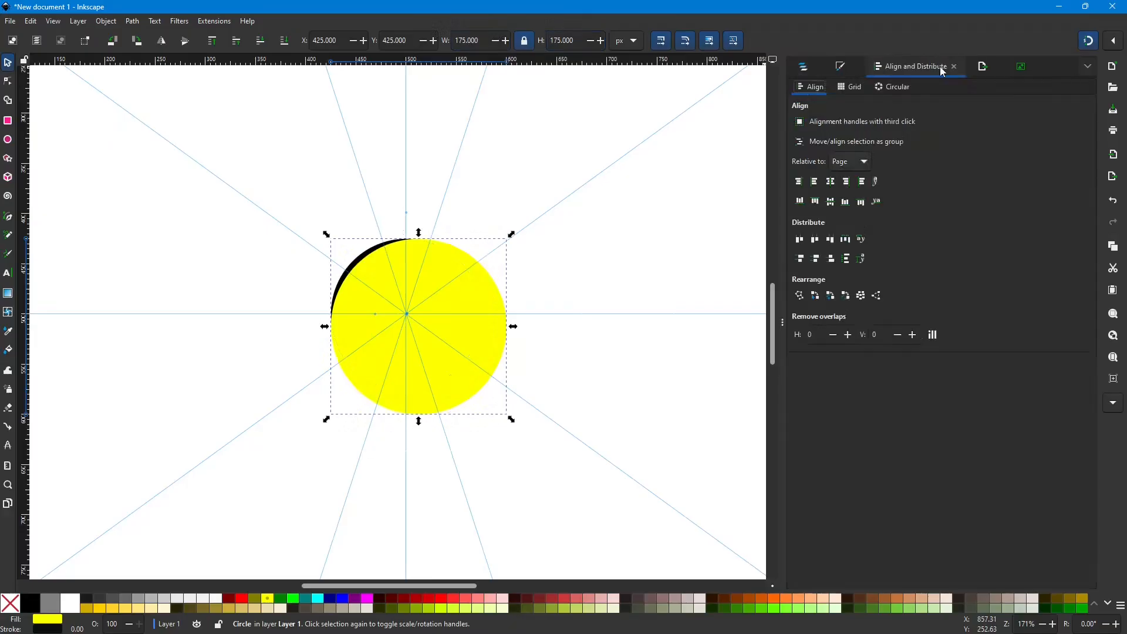
left_click(830, 183)
left_click(831, 203)
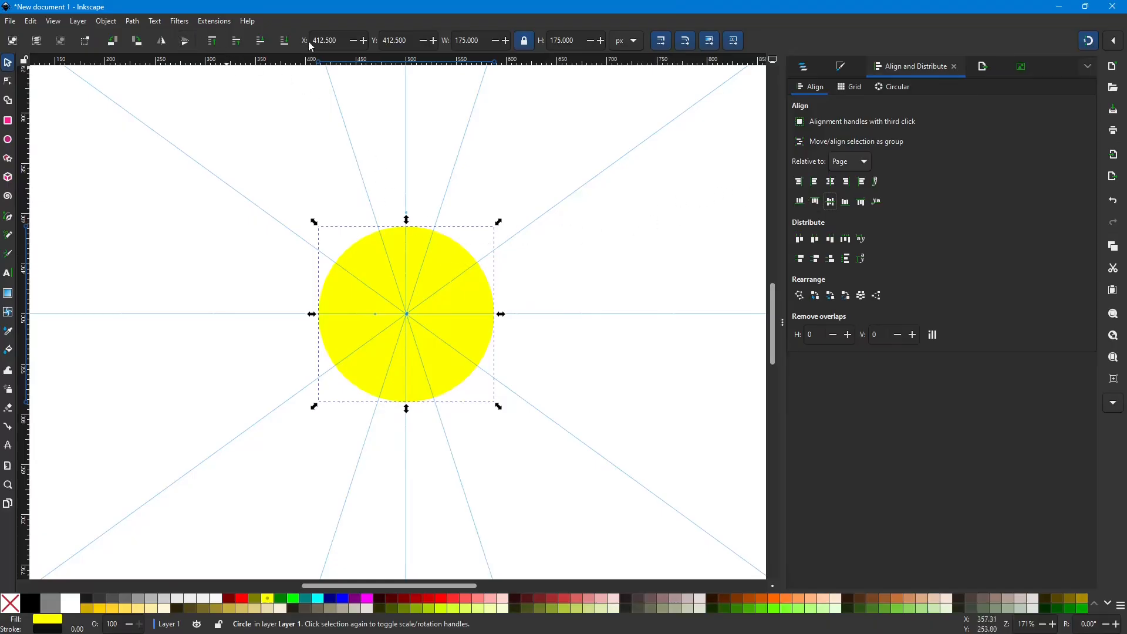
left_click(285, 42)
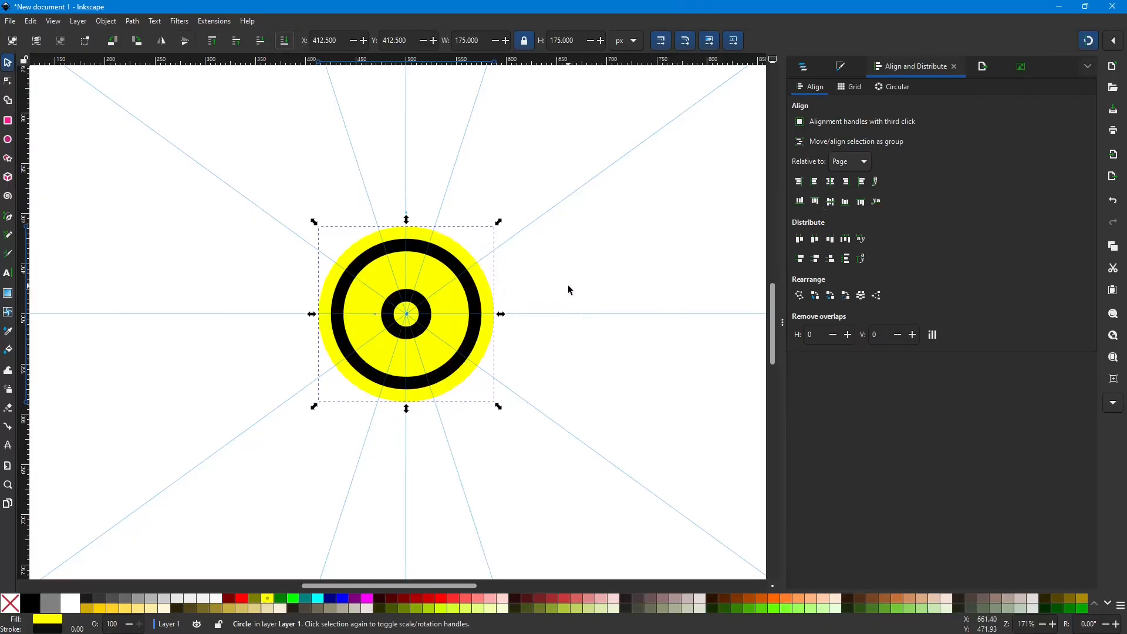
Step: Rename the 175 px yellow circle as Negative 3
left_click(804, 67)
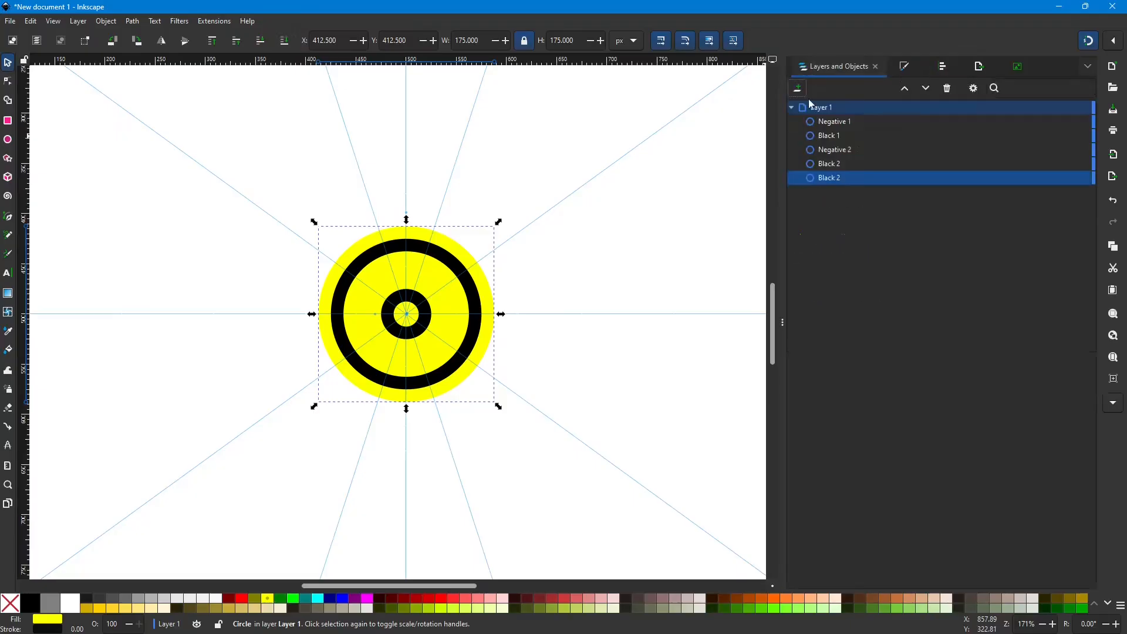
double_click(834, 177)
key("Right")
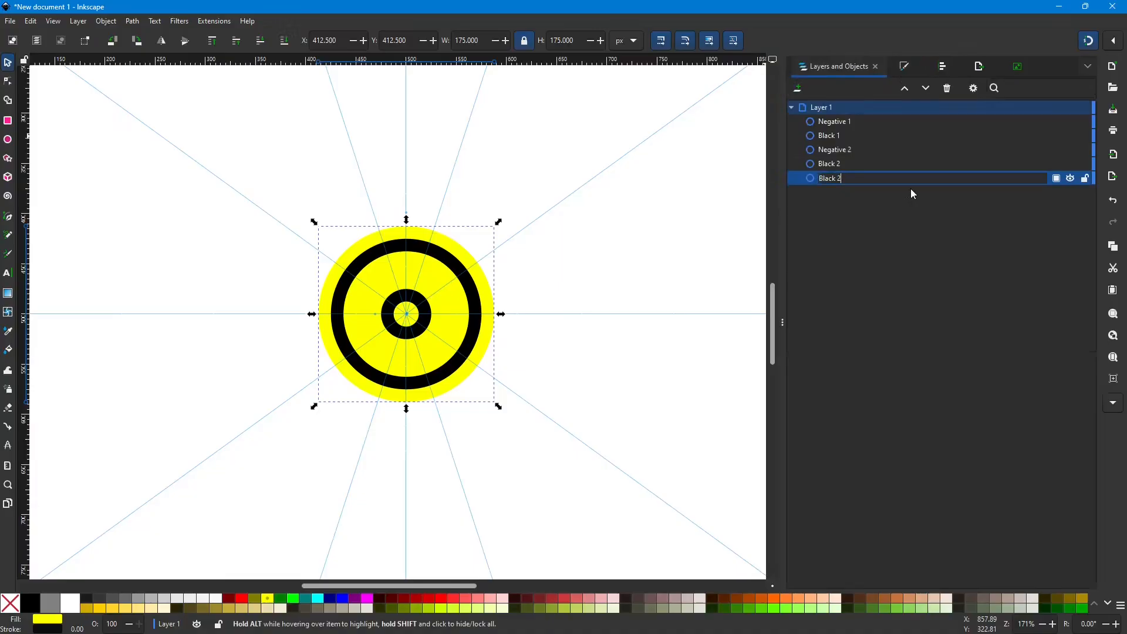
key("BackSpace")
key("BackSpace")
key("BackSpace")
key("BackSpace")
key("BackSpace")
key("BackSpace")
key("BackSpace")
type("Negative 3")
key("Return")
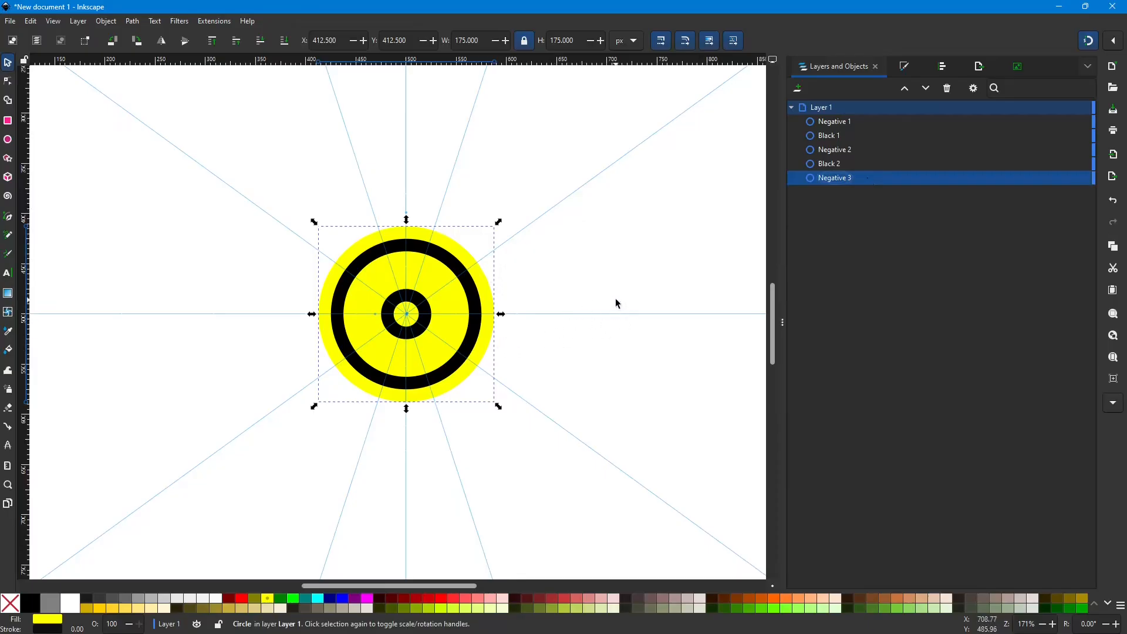
Step: Duplicate the Negative 3 circle as a black circle at the bottom of the stack, 200 px in width and height
key("ctrl+d")
key("Home")
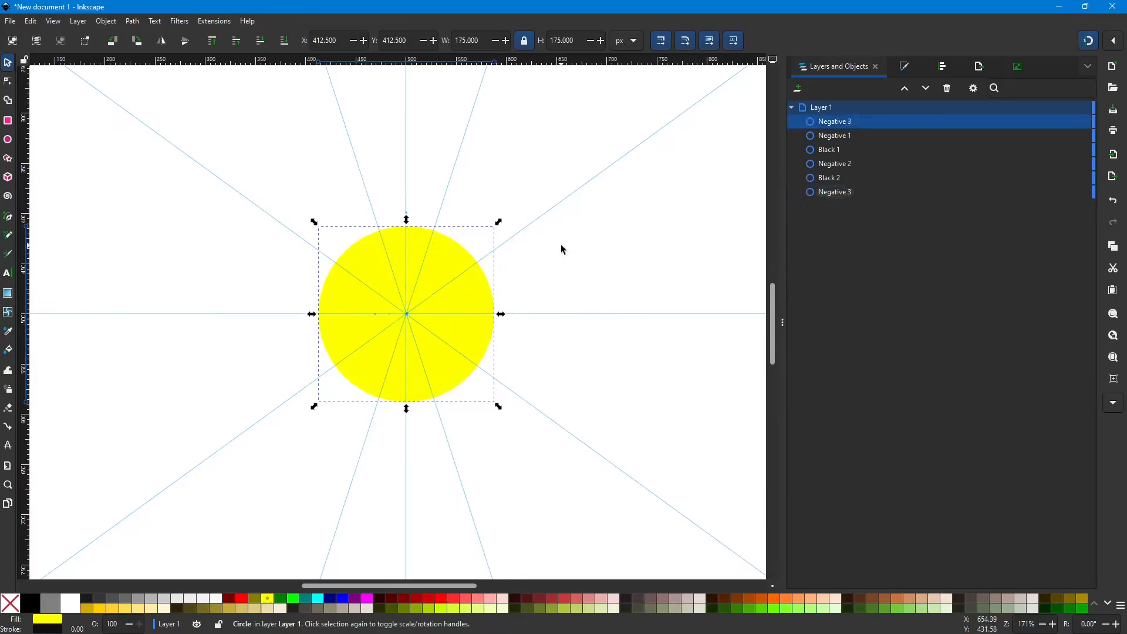
left_click(32, 605)
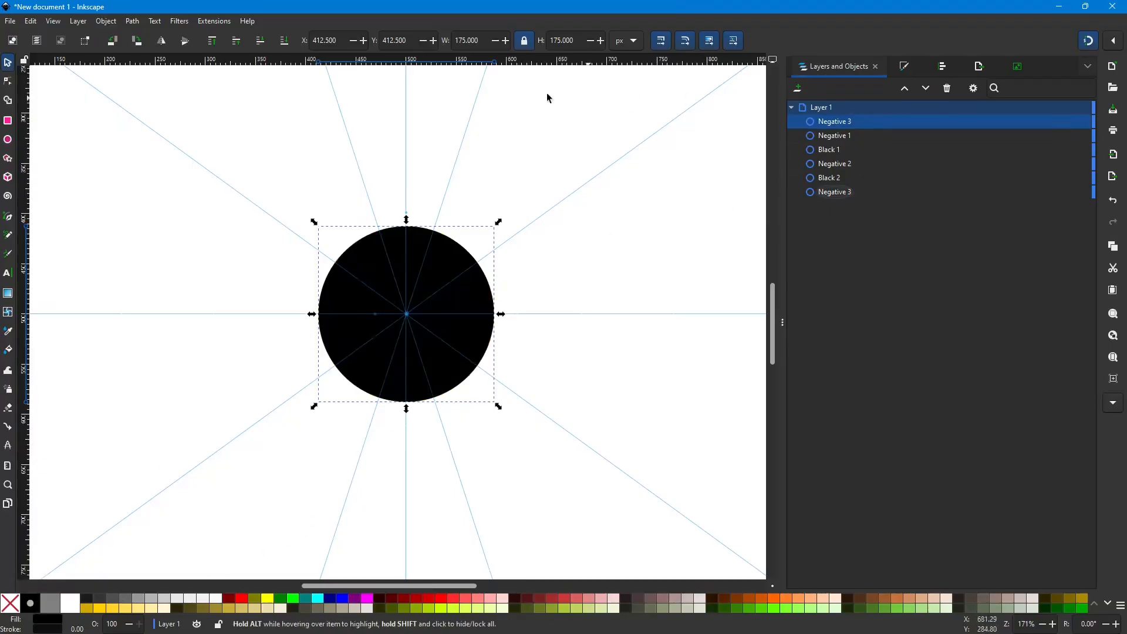
left_click(284, 41)
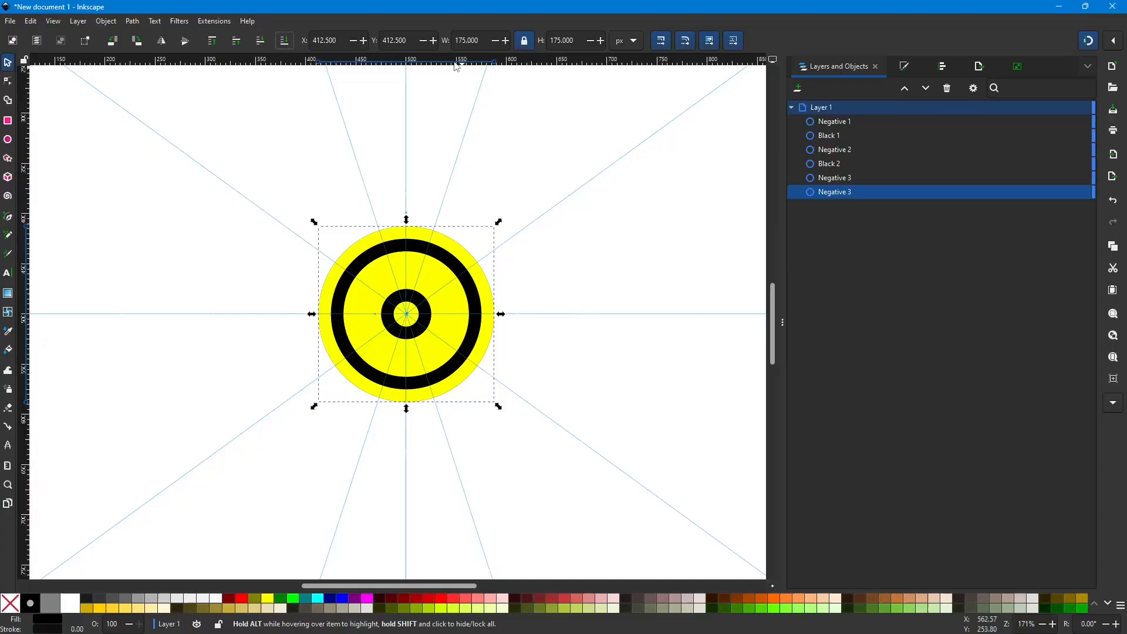
left_click_drag(475, 41, 440, 41)
key("Return")
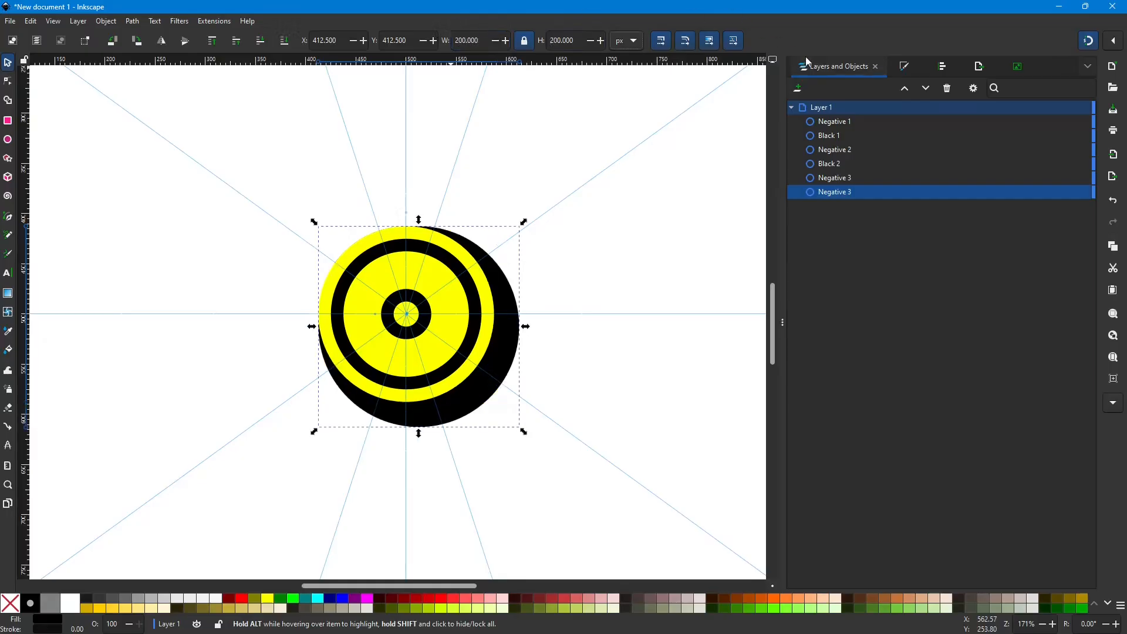
Step: Rename the 200 px black circle as Black 3
double_click(844, 194)
type("Black")
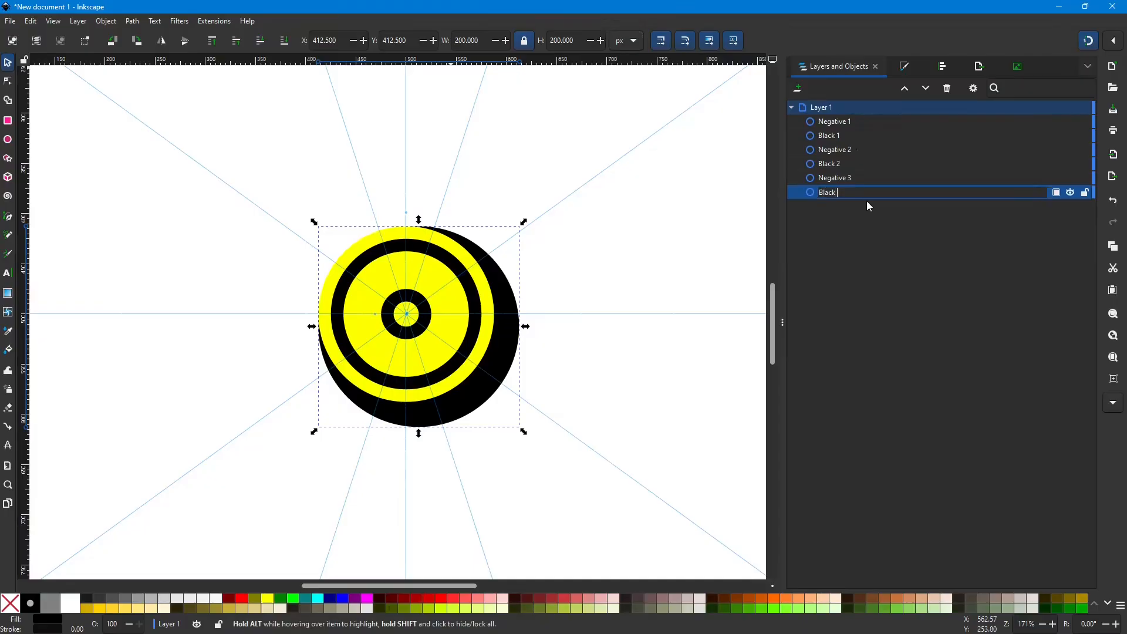
type("3")
key("Return")
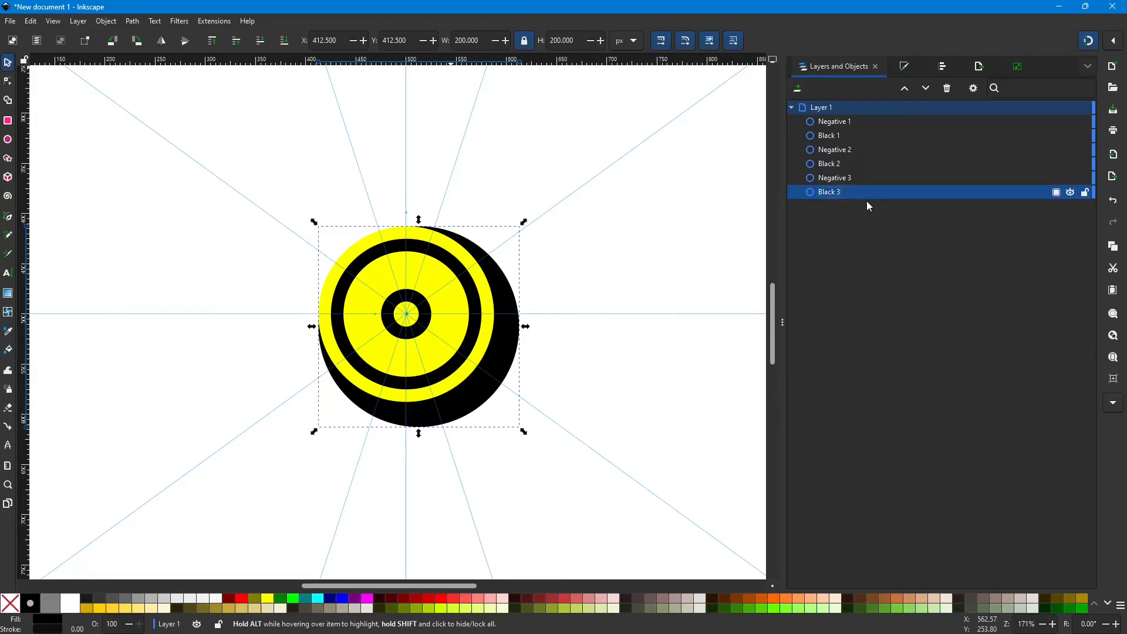
Step: Centre the 200 px Black 3 circle on the page both horizontally and vertically
left_click(944, 67)
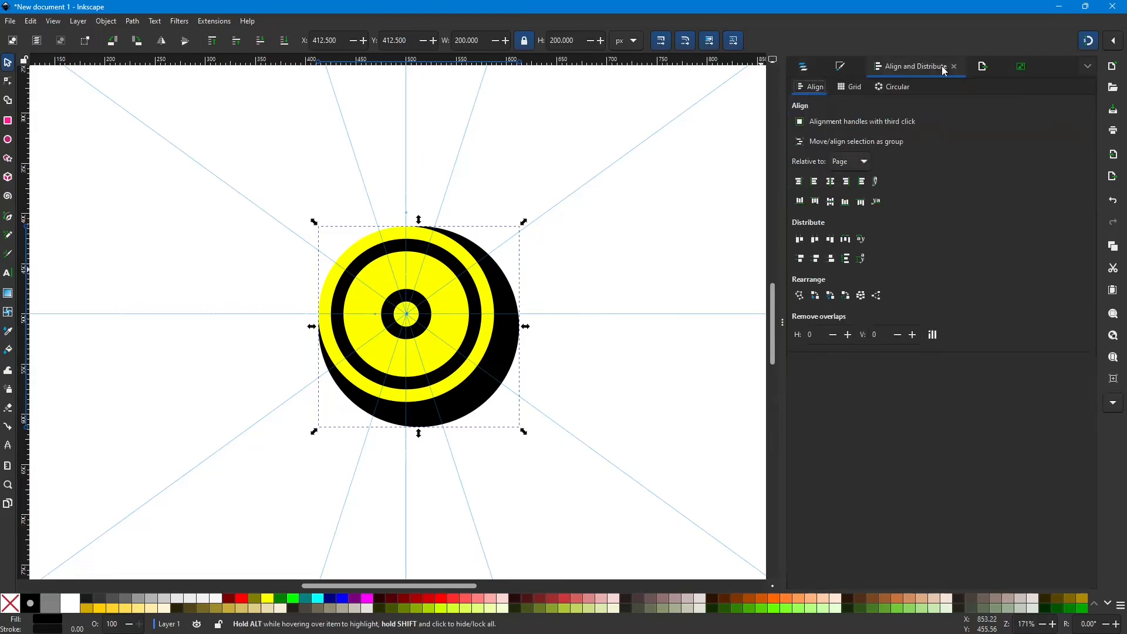
left_click(830, 184)
left_click(831, 202)
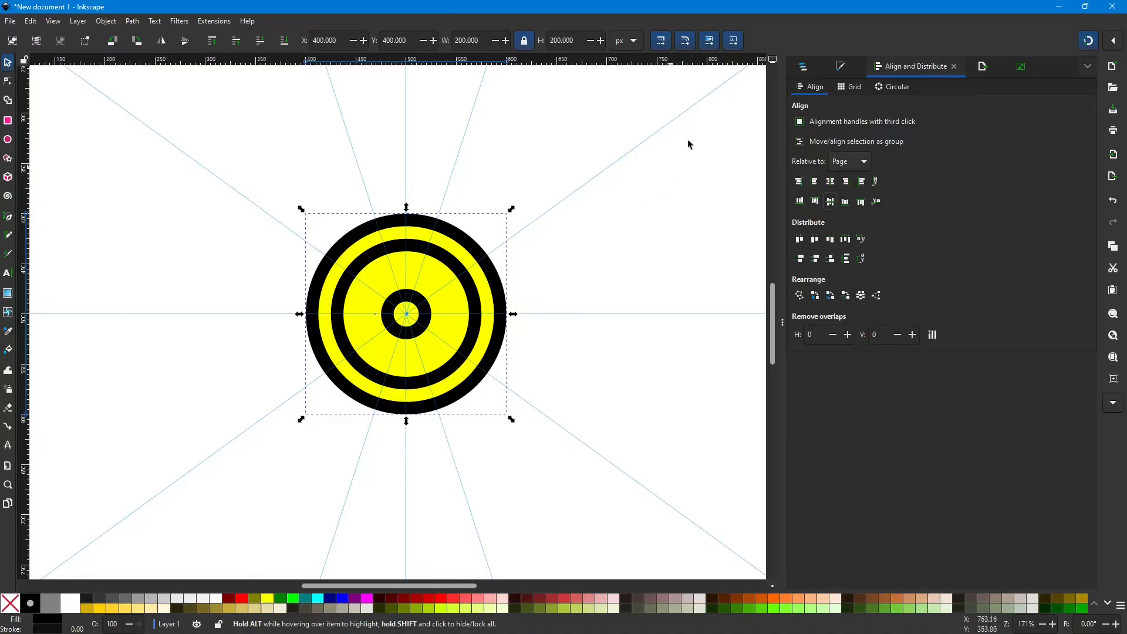
left_click(803, 66)
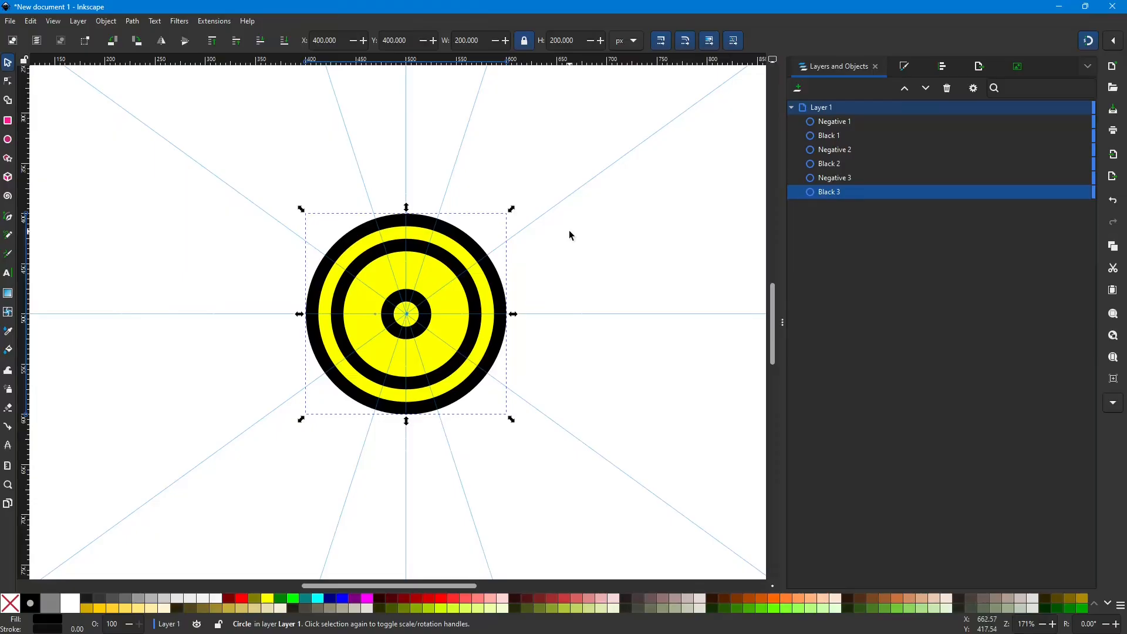
Step: Duplicate the Black 3 circle as a yellow circle, 225 px in width and height
key("Home")
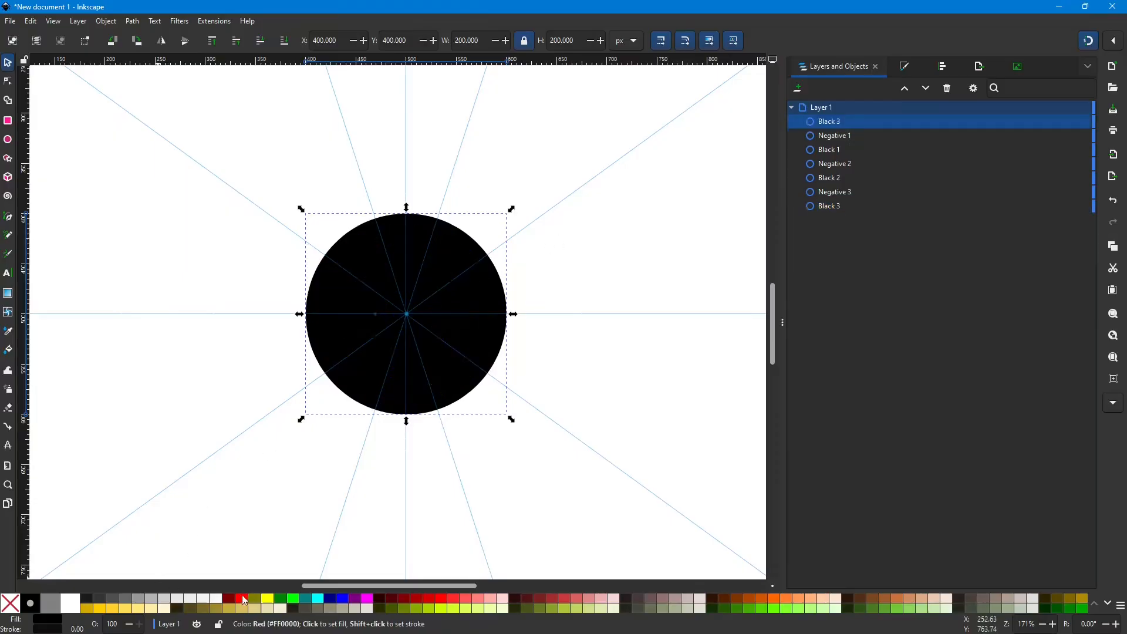
left_click(268, 598)
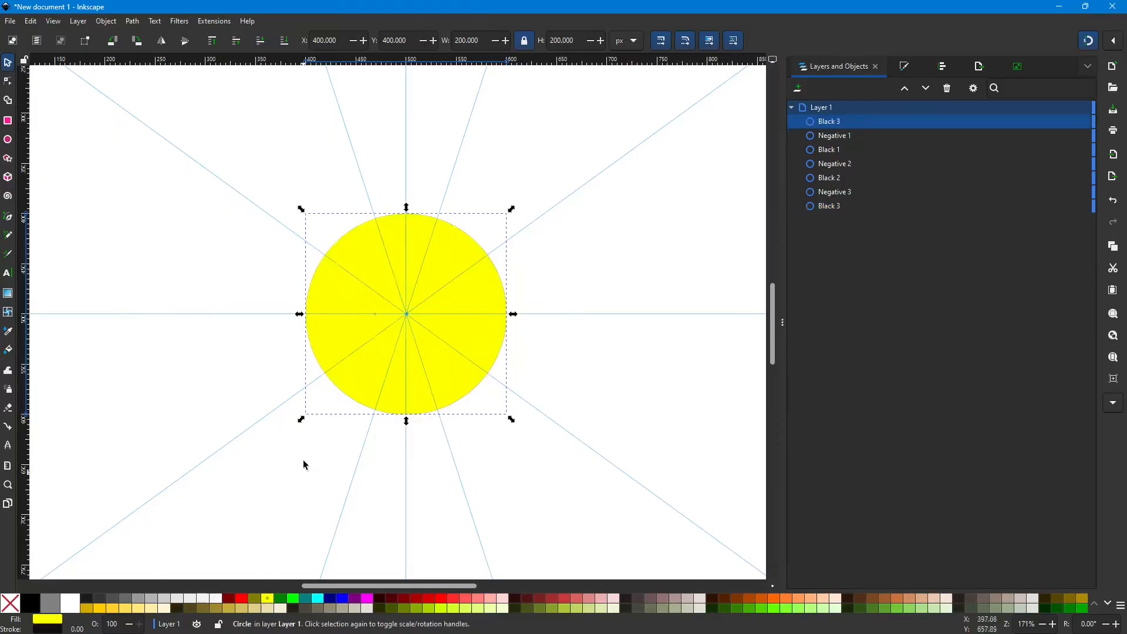
triple_click(477, 40)
type("250")
type("25")
key("Tab")
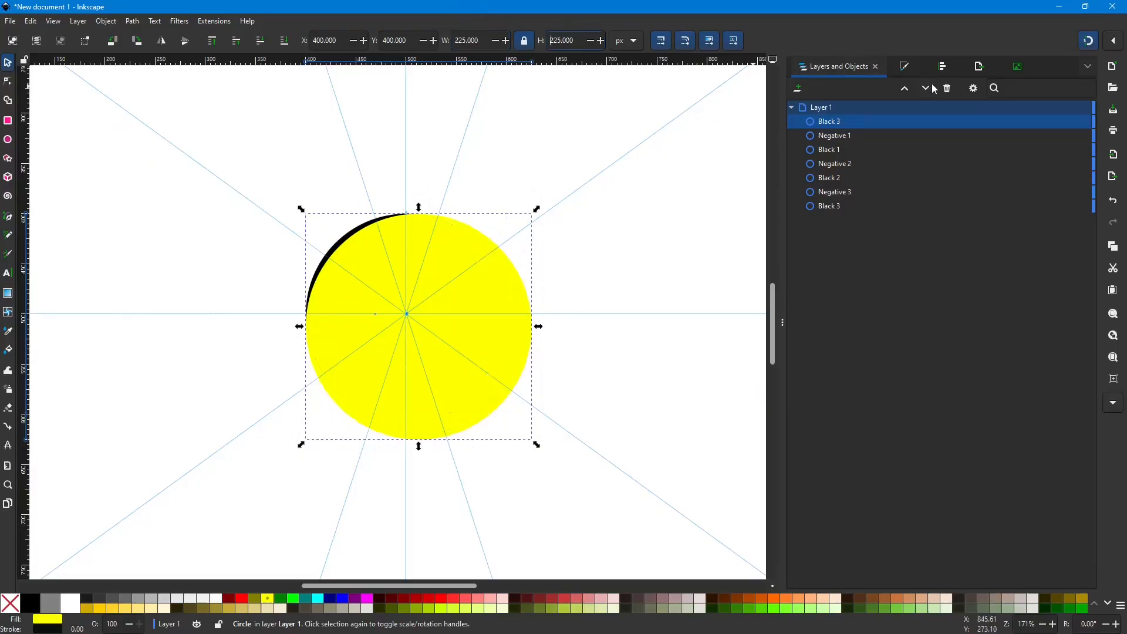
Step: Centre the 225 px yellow circle on the page in both directions and lower it to the bottom of the stack
left_click(943, 66)
left_click(831, 181)
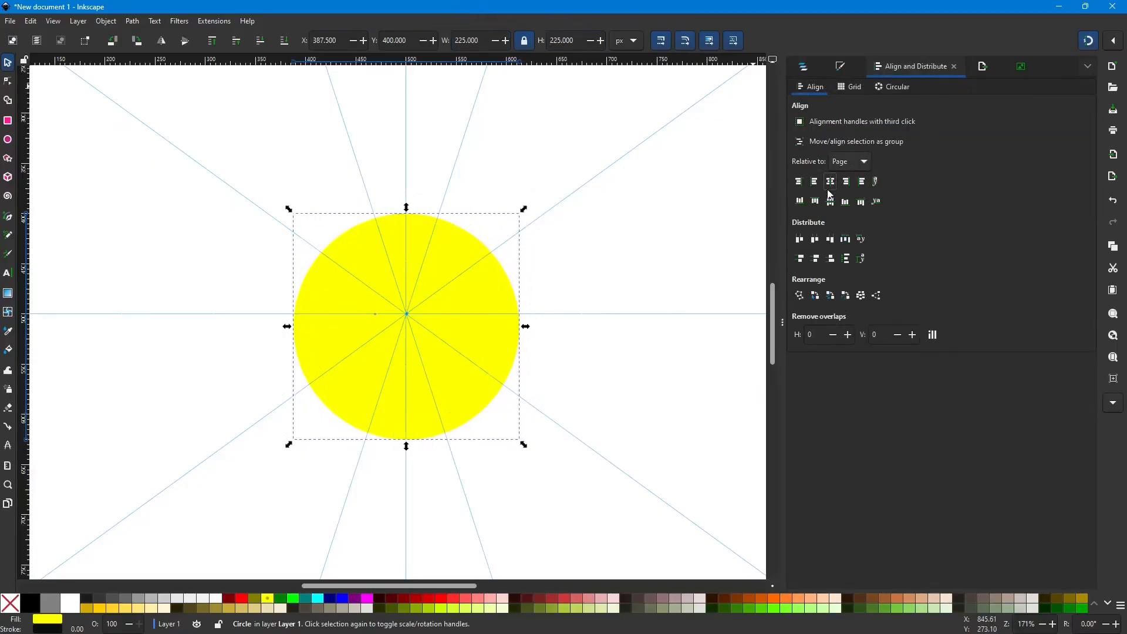
left_click(831, 201)
left_click(804, 67)
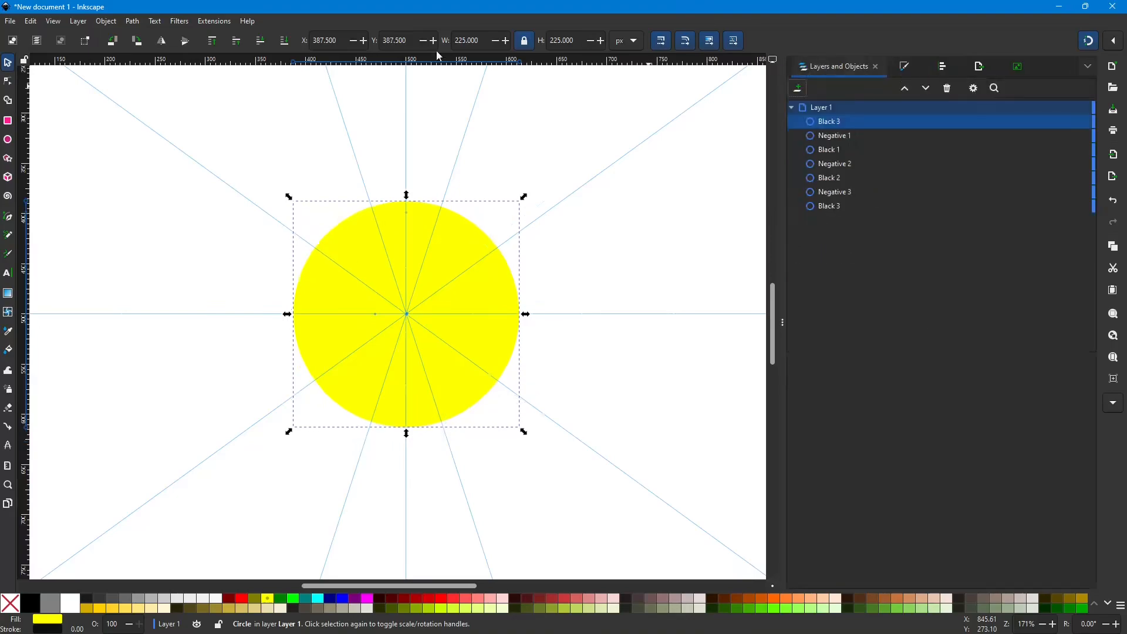
left_click(285, 41)
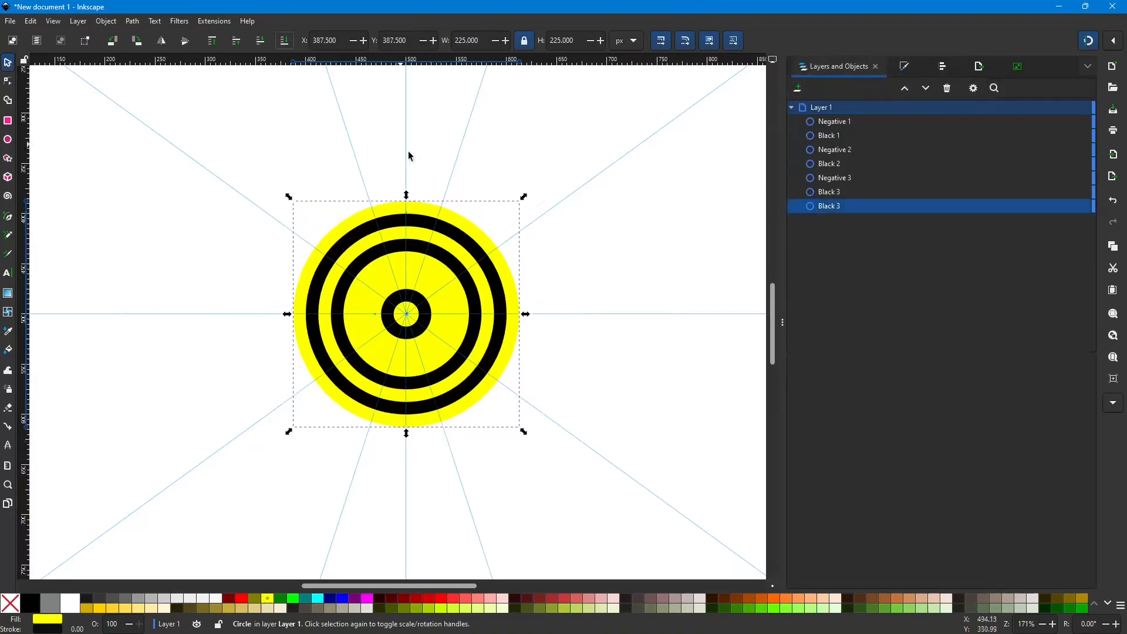
Step: Rename the 225 px yellow circle as Negative 4
double_click(841, 207)
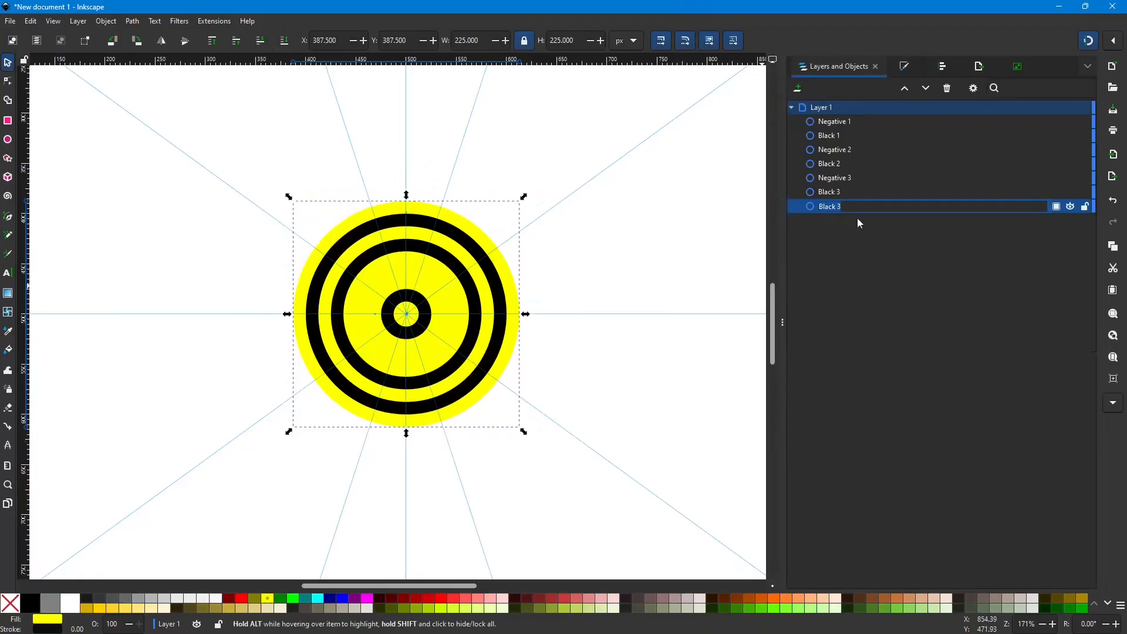
key("Right")
key("BackSpace")
key("BackSpace")
key("BackSpace")
key("BackSpace")
key("BackSpace")
key("Return")
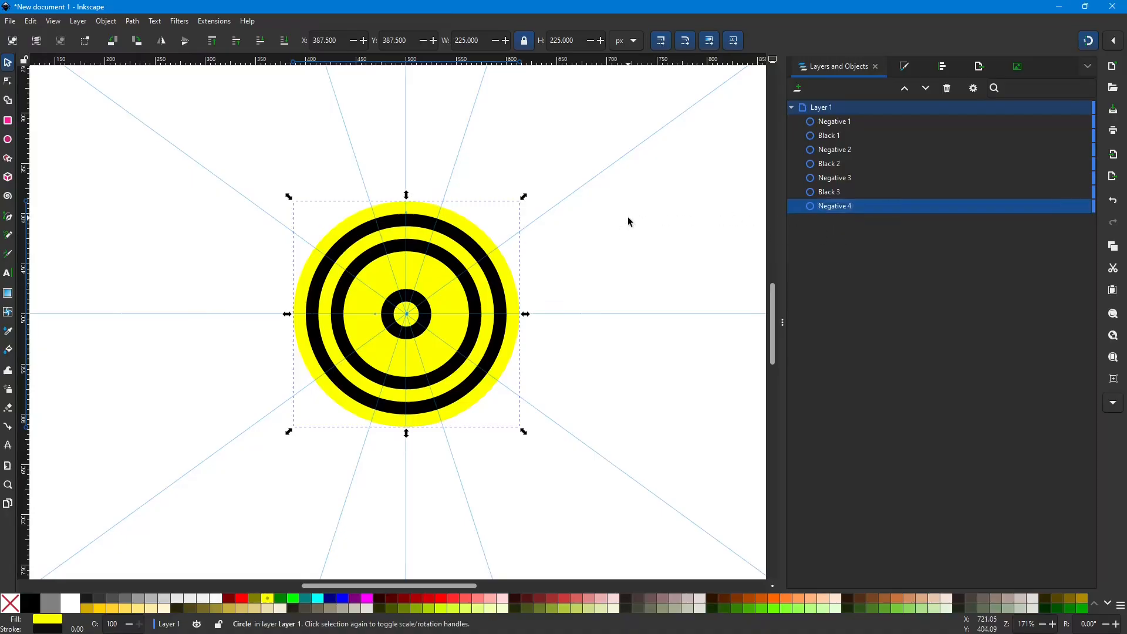
Step: Duplicate the Negative 4 circle as a black circle, 250 px in width and height
key("Home")
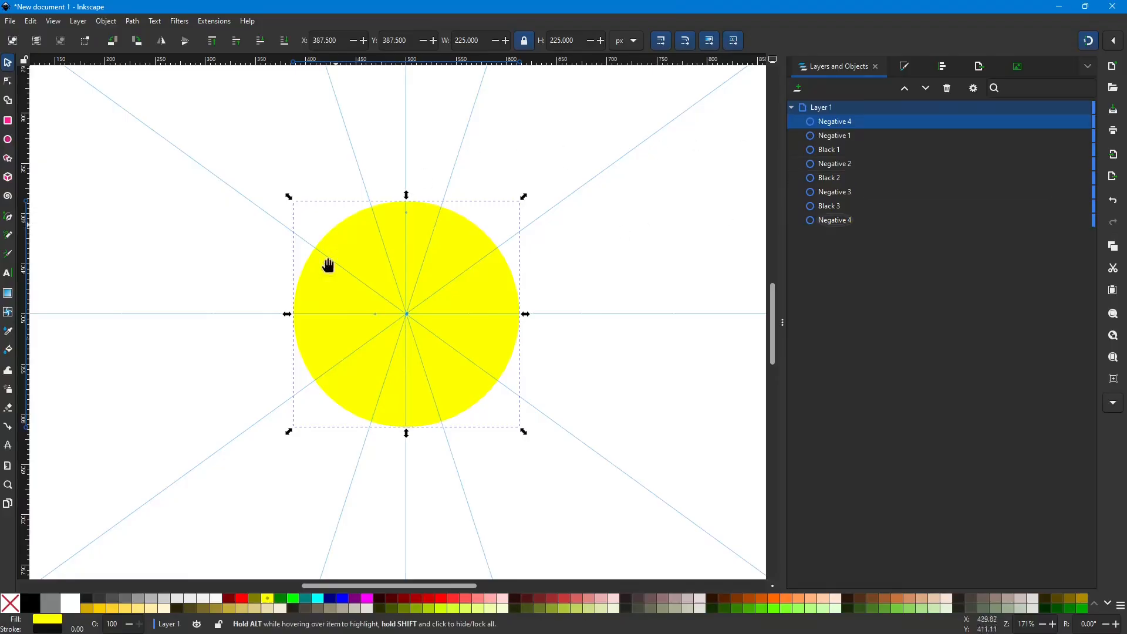
left_click(30, 603)
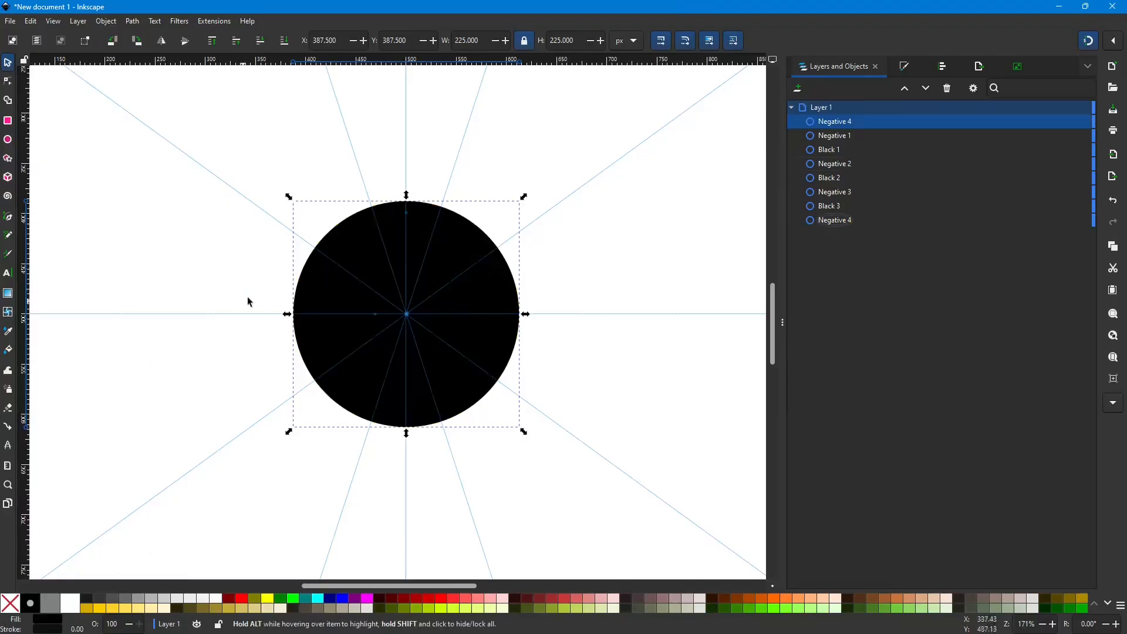
double_click(477, 40)
type("250")
key("Tab")
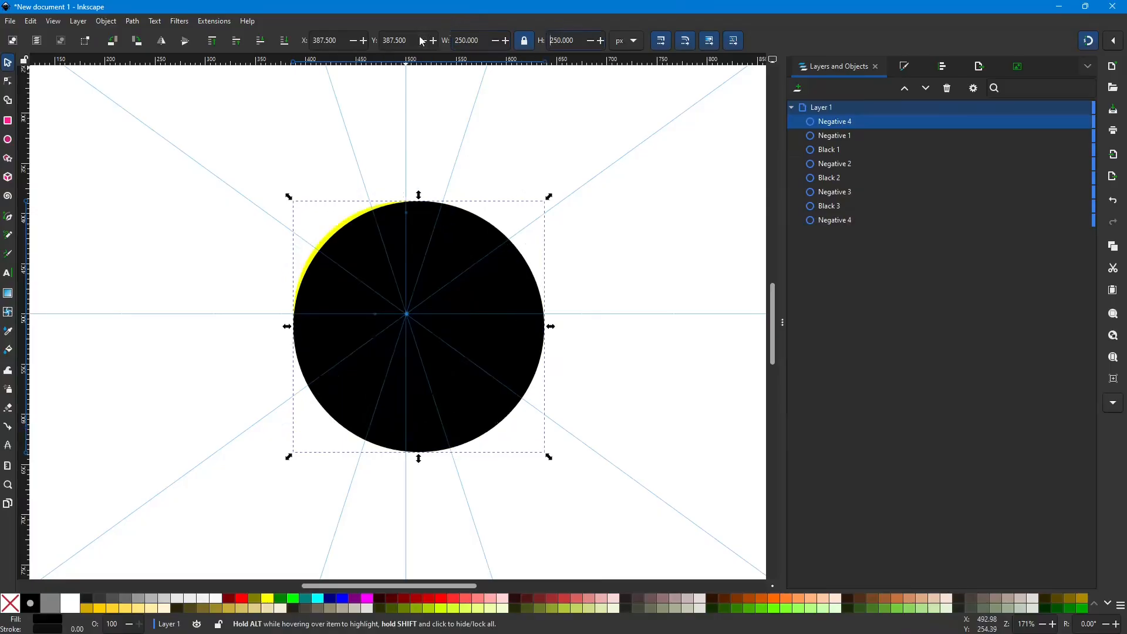
Step: Centre the 250 px black circle on the page in both directions and lower it to the bottom of the stack
left_click(941, 67)
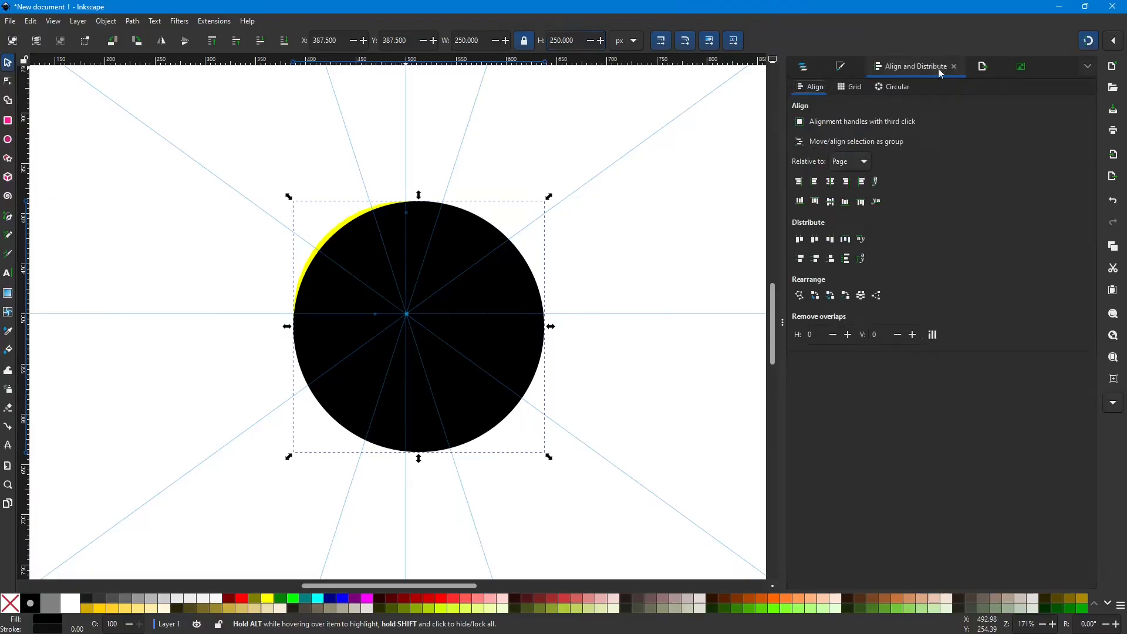
left_click(830, 182)
left_click(831, 202)
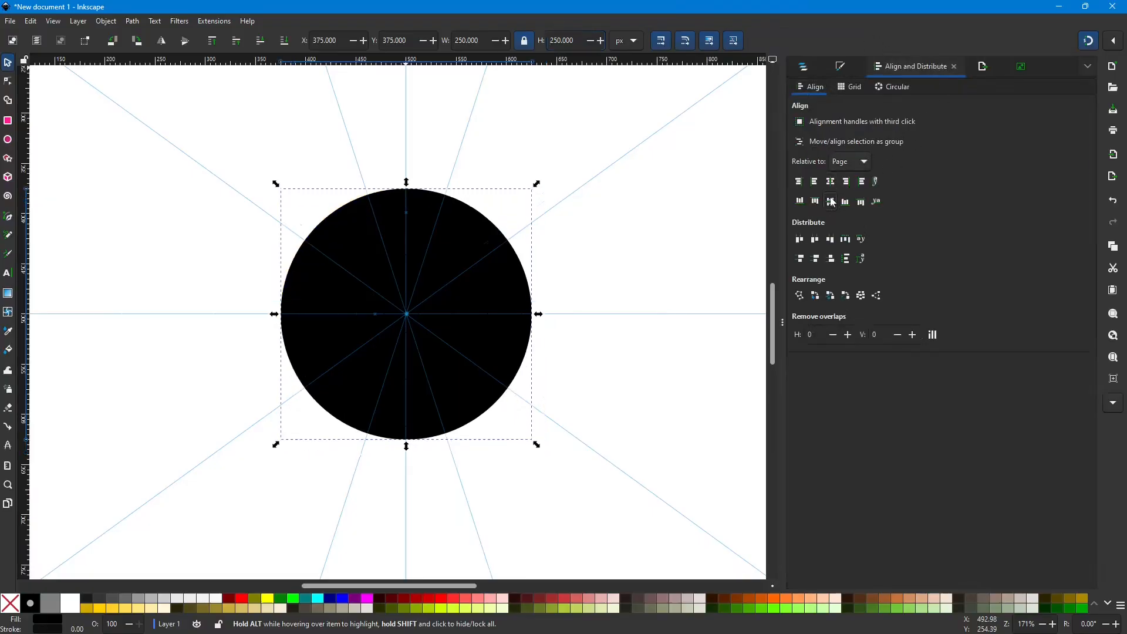
left_click(284, 41)
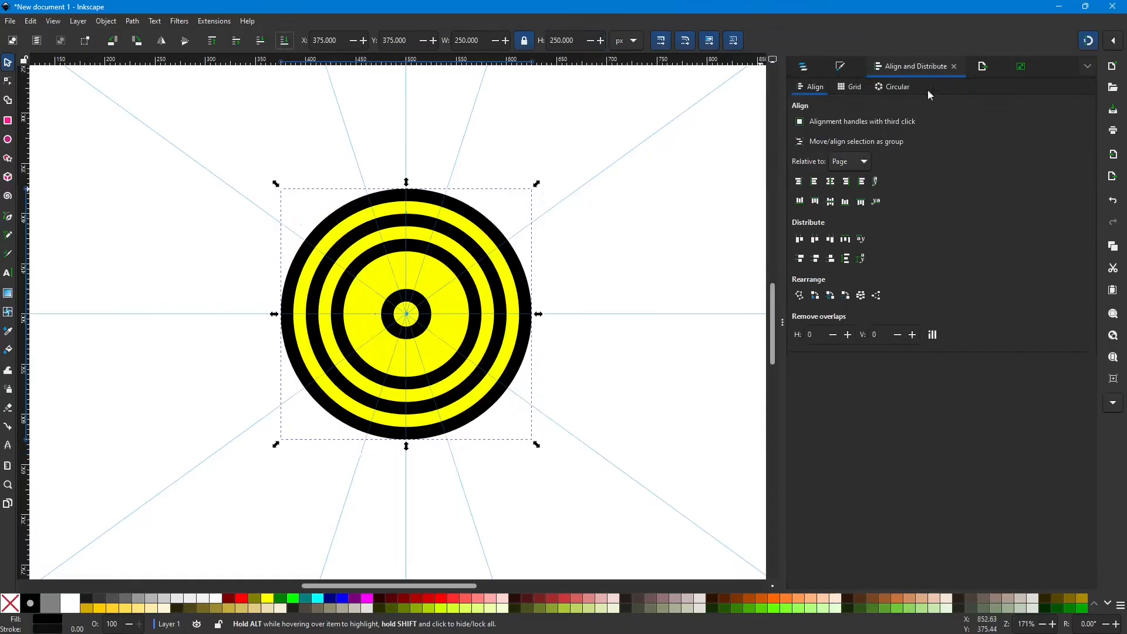
Step: Rename the 250 px black circle as Black 4
left_click(800, 67)
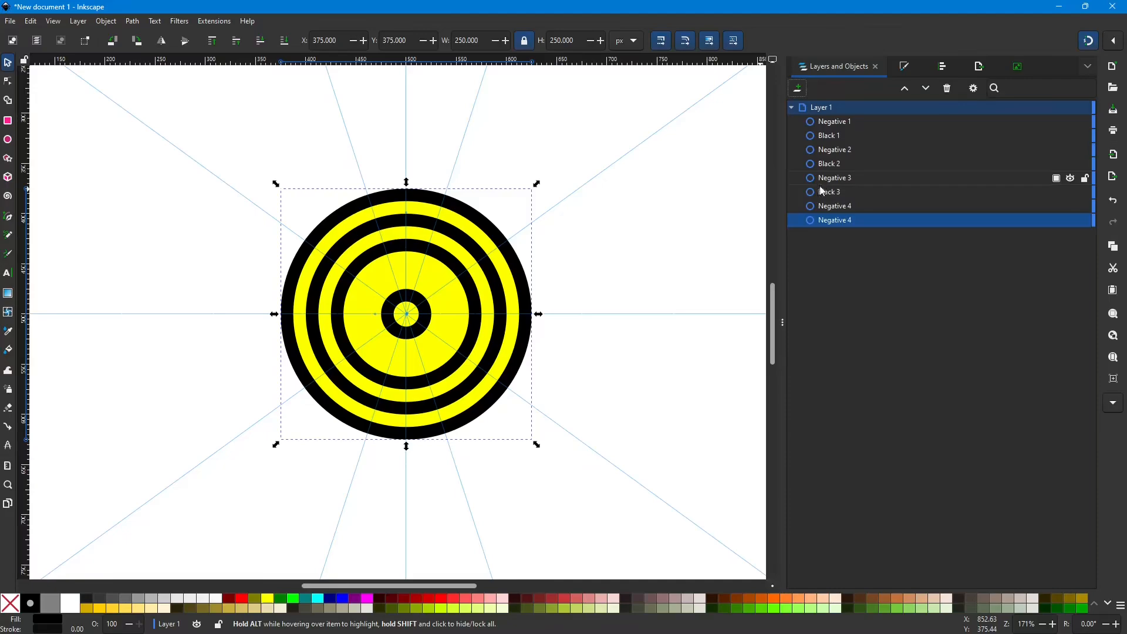
double_click(840, 221)
type("Black")
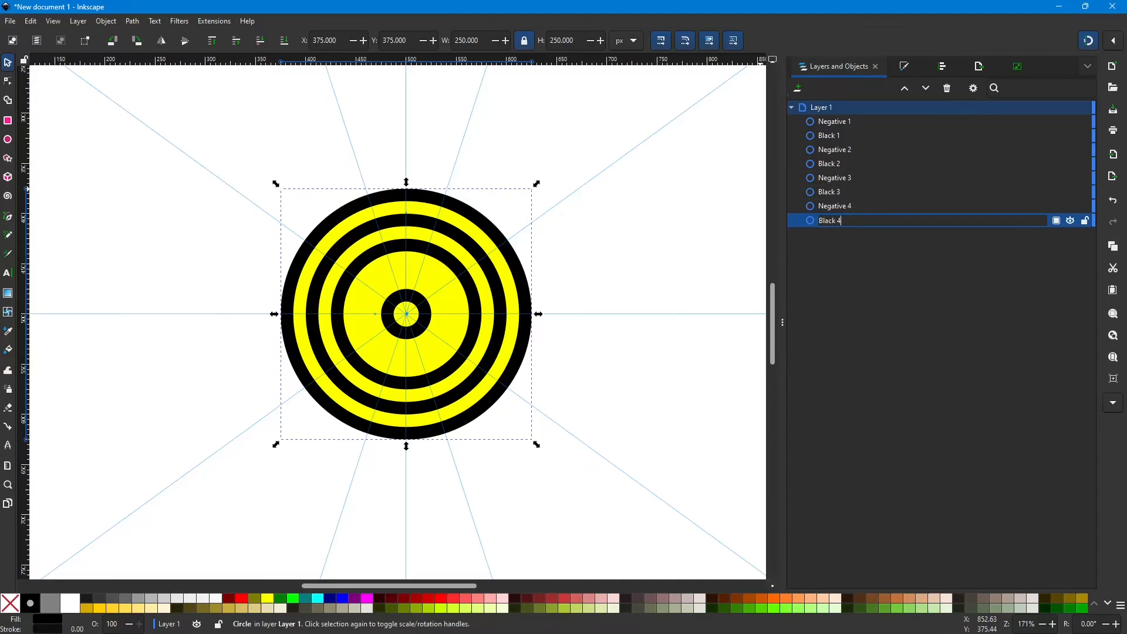
key("Return")
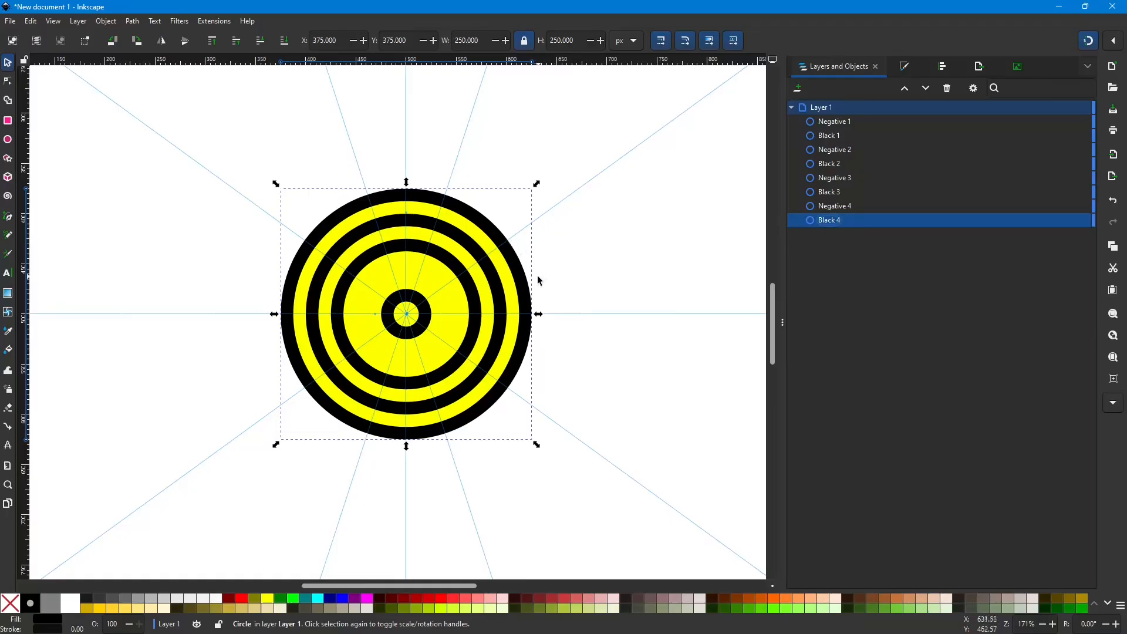
Step: Duplicate the Black 4 circle as a yellow circle, 275 px in width and height
left_click(523, 281)
key("Home")
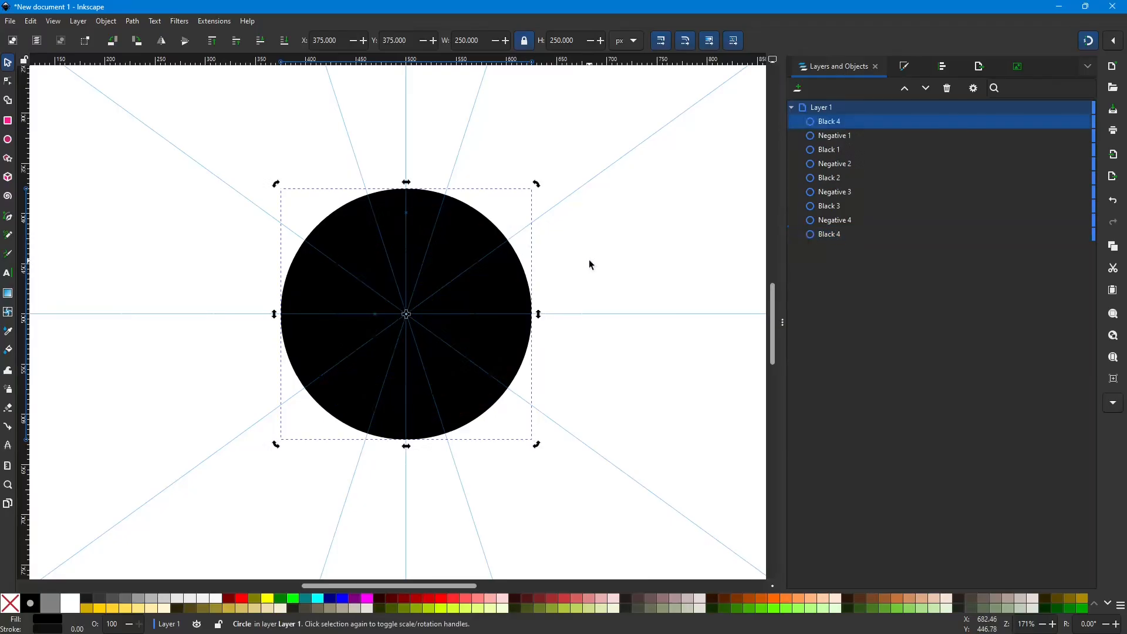
left_click(267, 599)
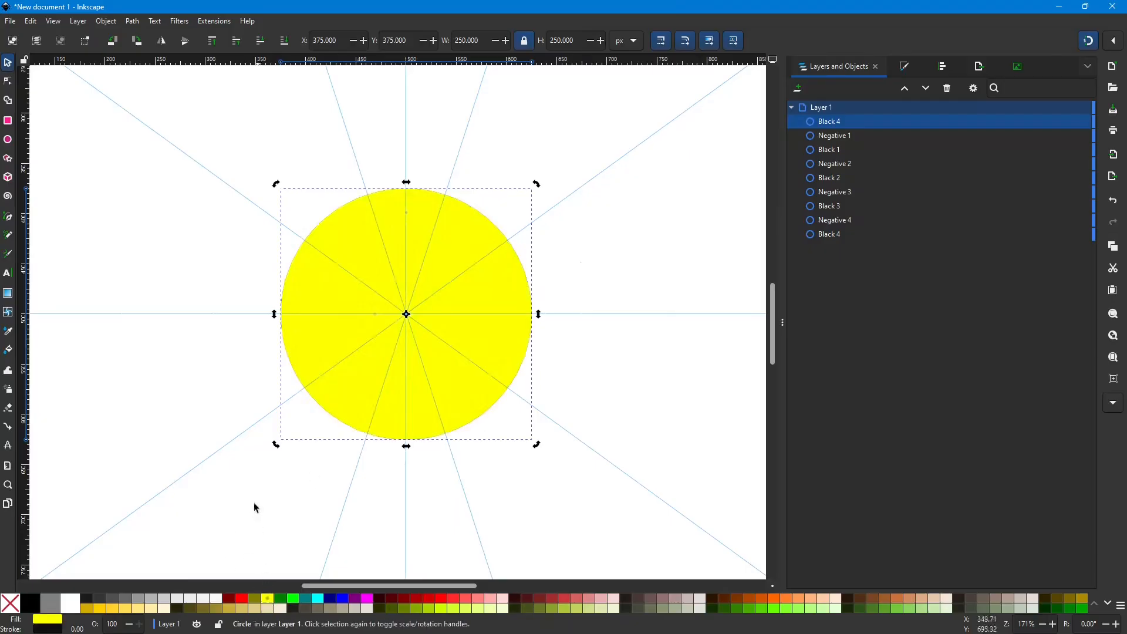
left_click(482, 44)
type("275")
key("Tab")
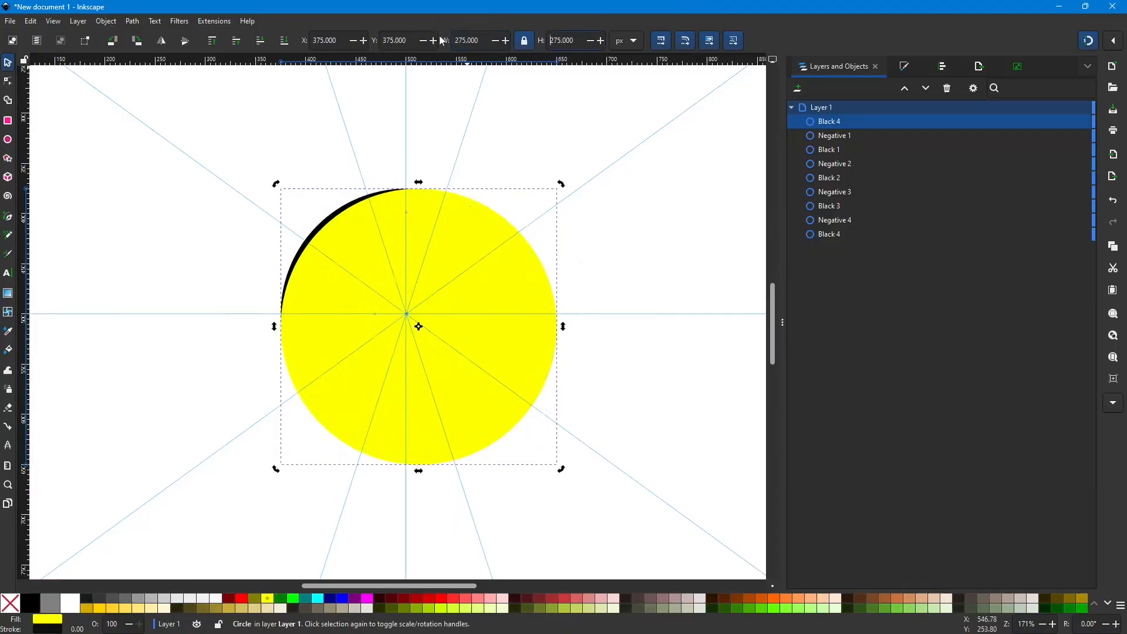
Step: Centre the 275 px yellow circle on the page in both directions and lower it to the bottom of the stack
left_click(944, 66)
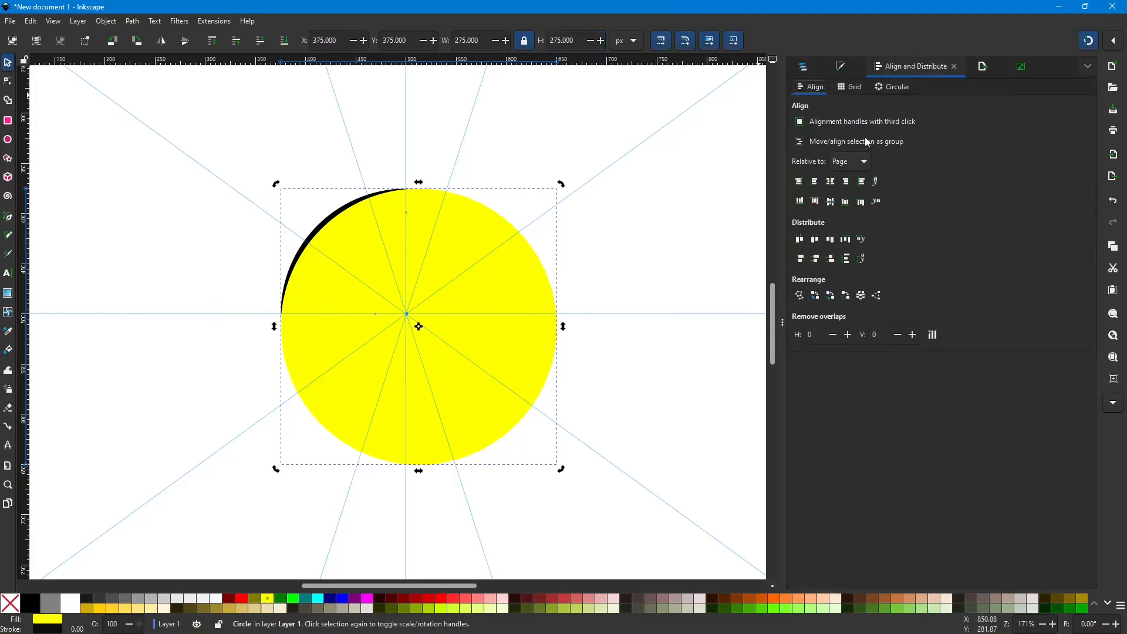
left_click(830, 182)
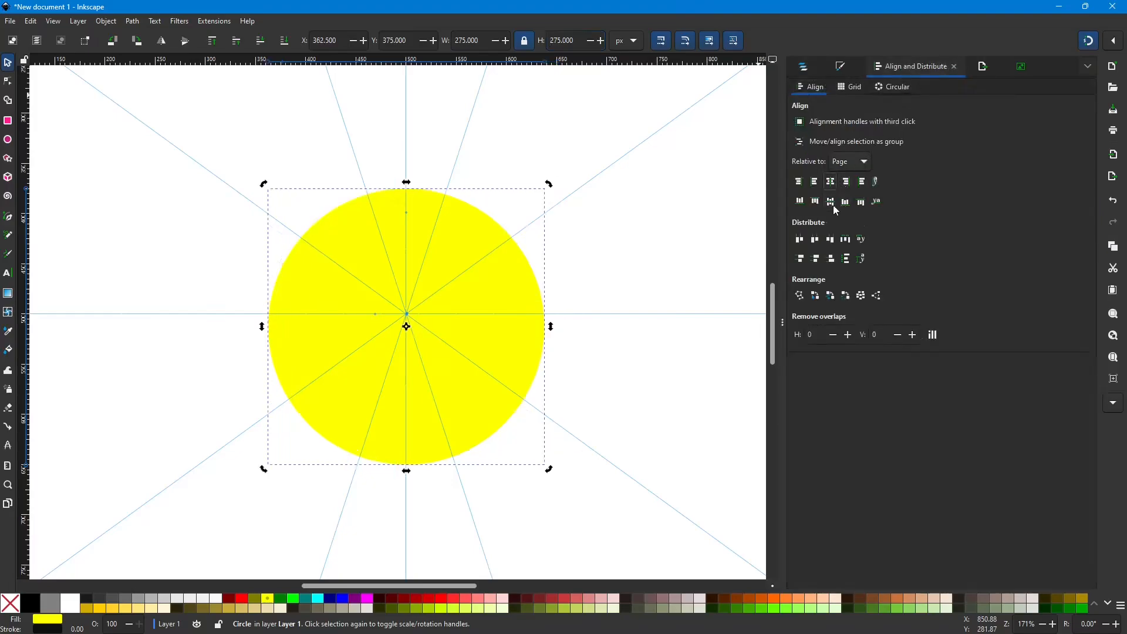
left_click(830, 202)
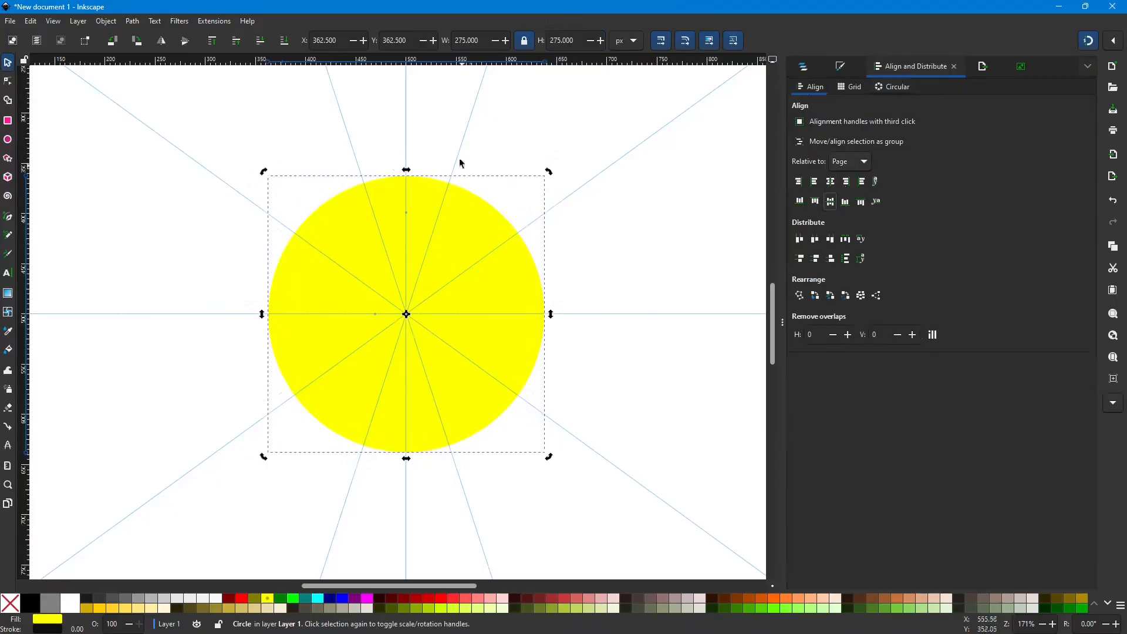
left_click(284, 43)
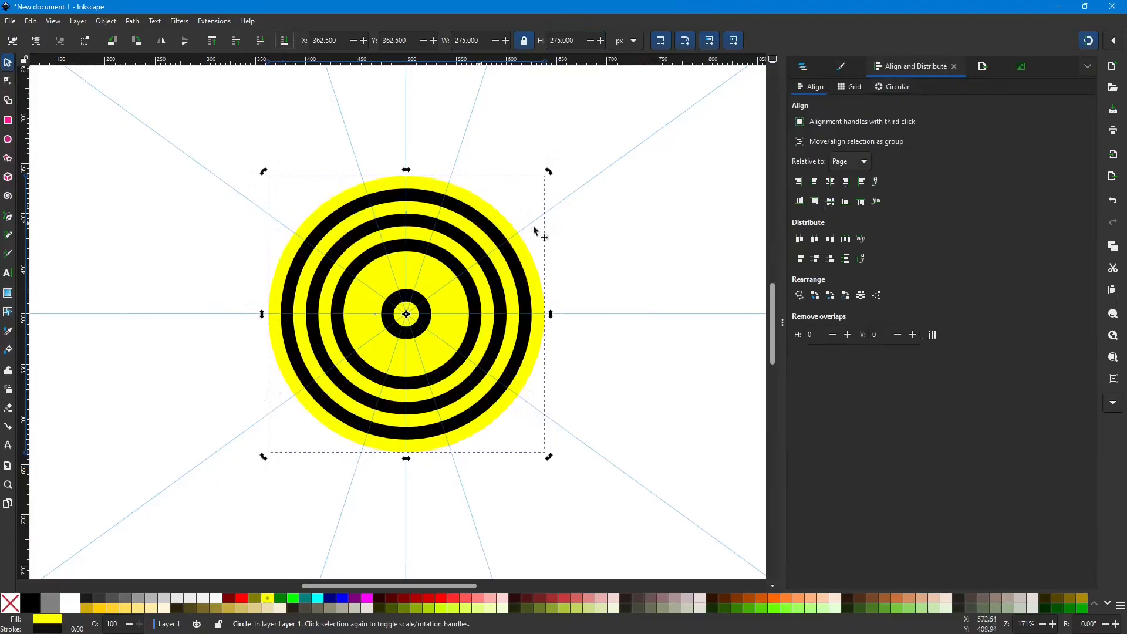
Step: Rename the 275 px yellow circle as Negative 5
left_click(803, 68)
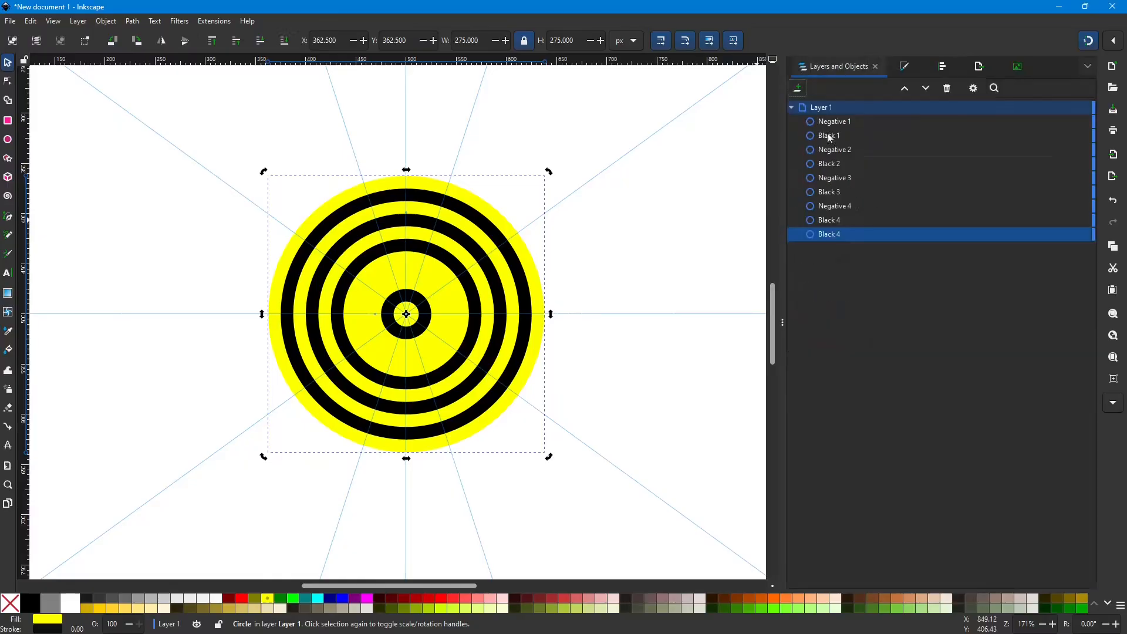
double_click(830, 235)
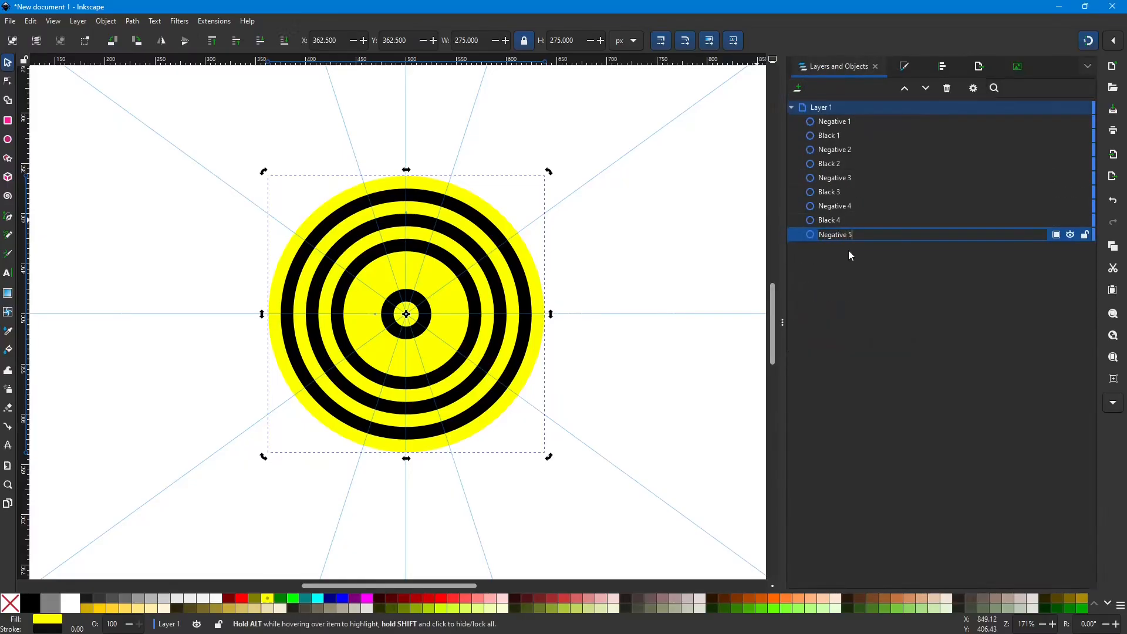
key("Return")
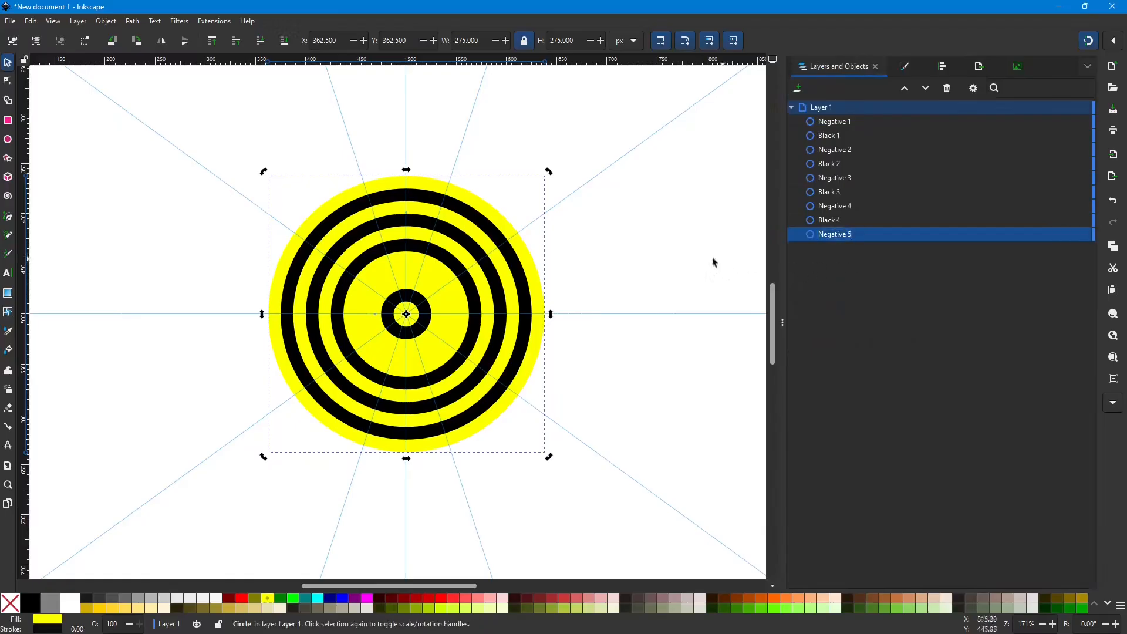
Step: Duplicate the Negative 5 circle as a black circle, 300 px in width and height
key("Home")
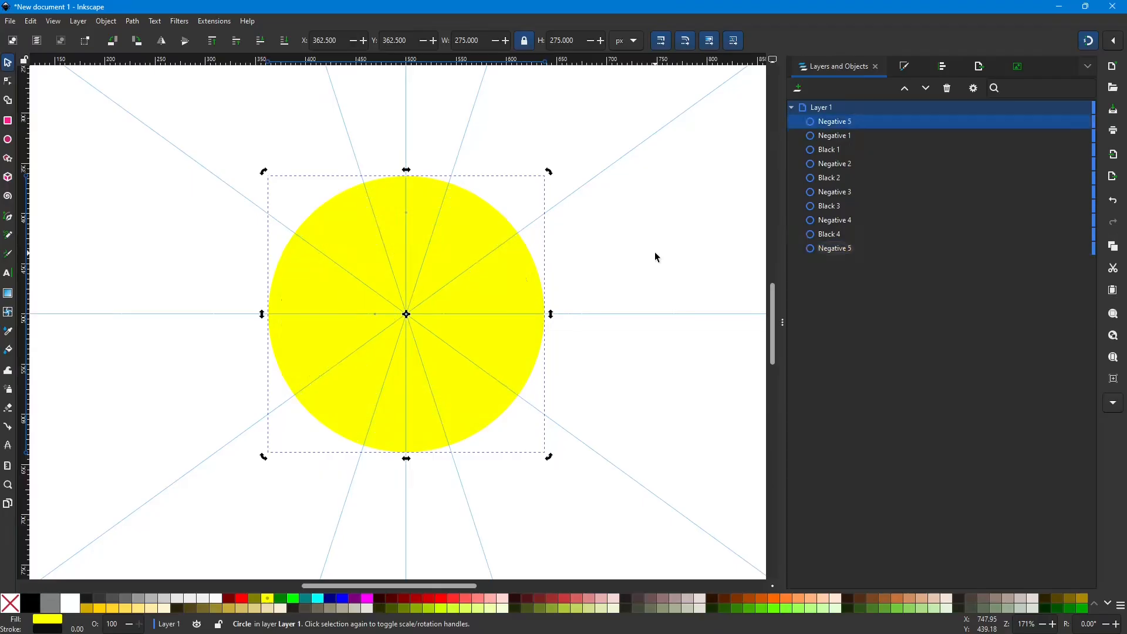
left_click(34, 602)
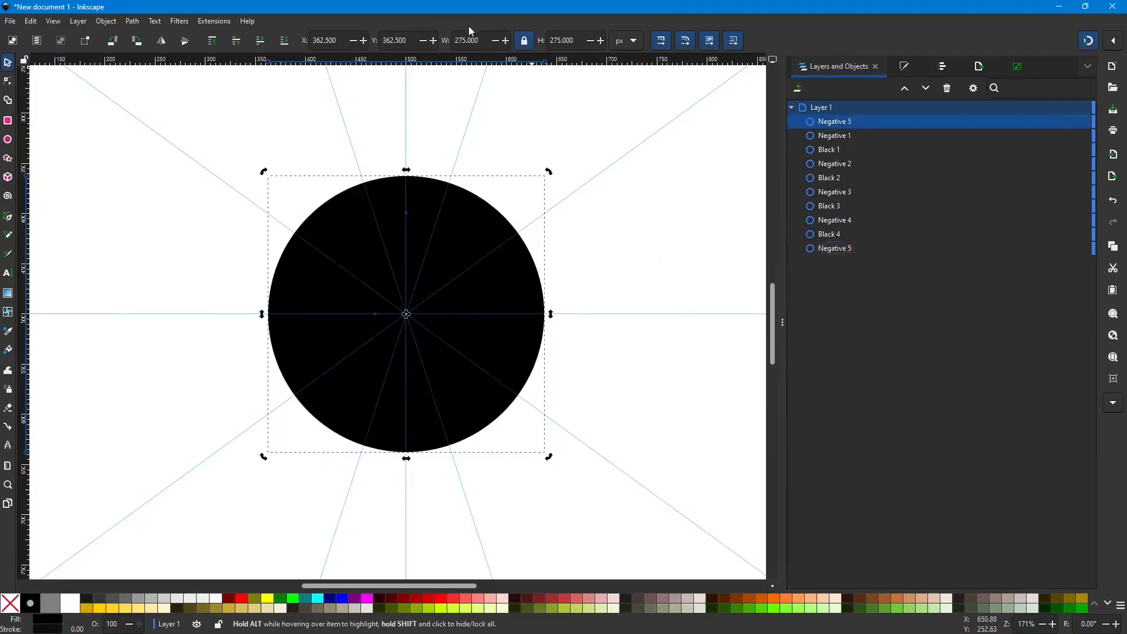
left_click_drag(484, 36, 445, 47)
type("300")
key("Tab")
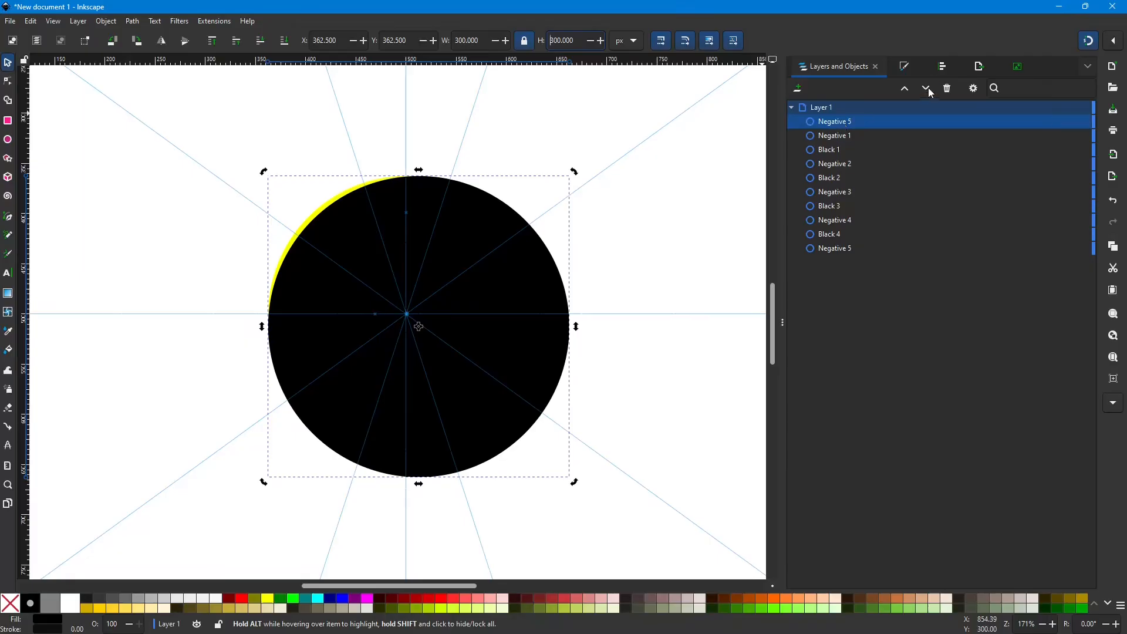
Step: Centre the 300 px black circle on the page both horizontally and vertically
left_click(943, 67)
left_click(830, 182)
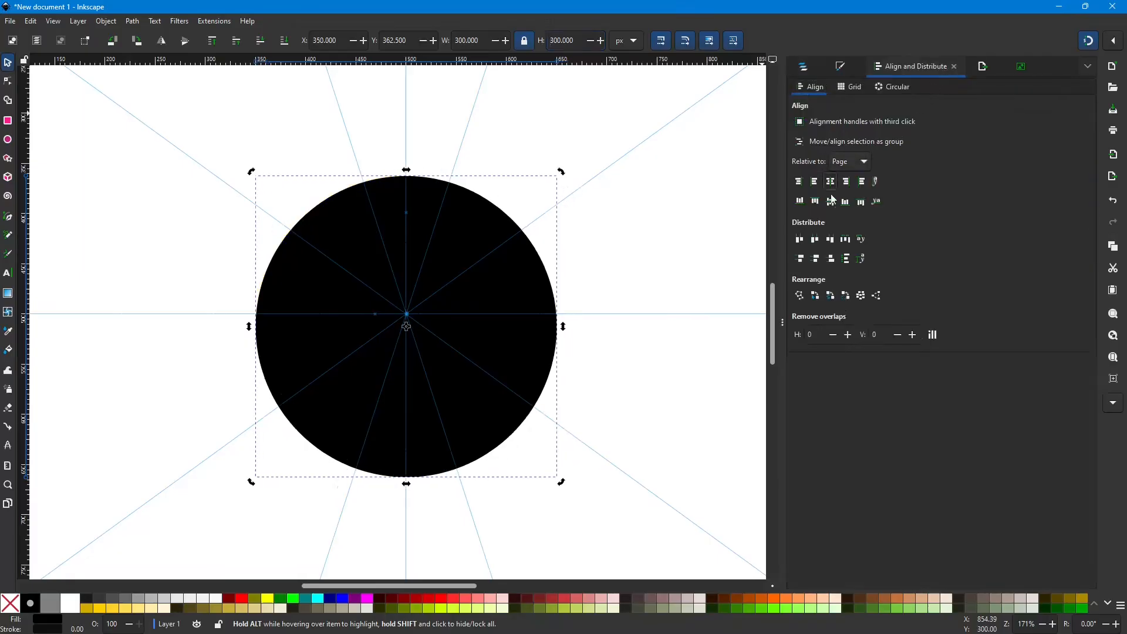
left_click(830, 201)
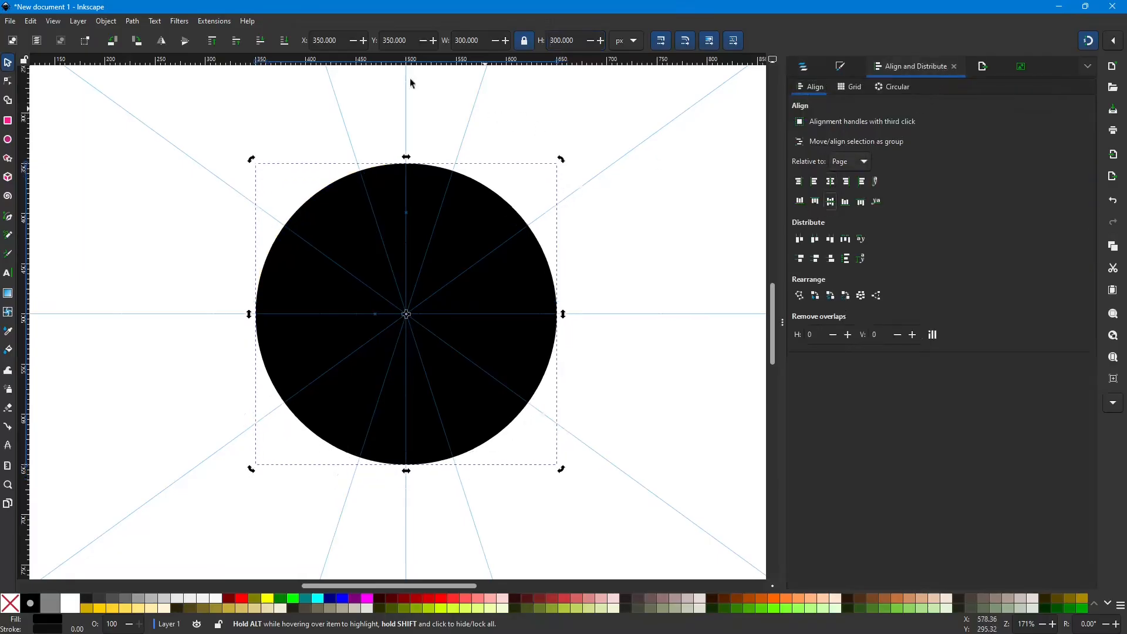
Step: Lower the 300 px black circle to the bottom of the stack and rename it as Black 5
left_click(285, 41)
left_click(803, 66)
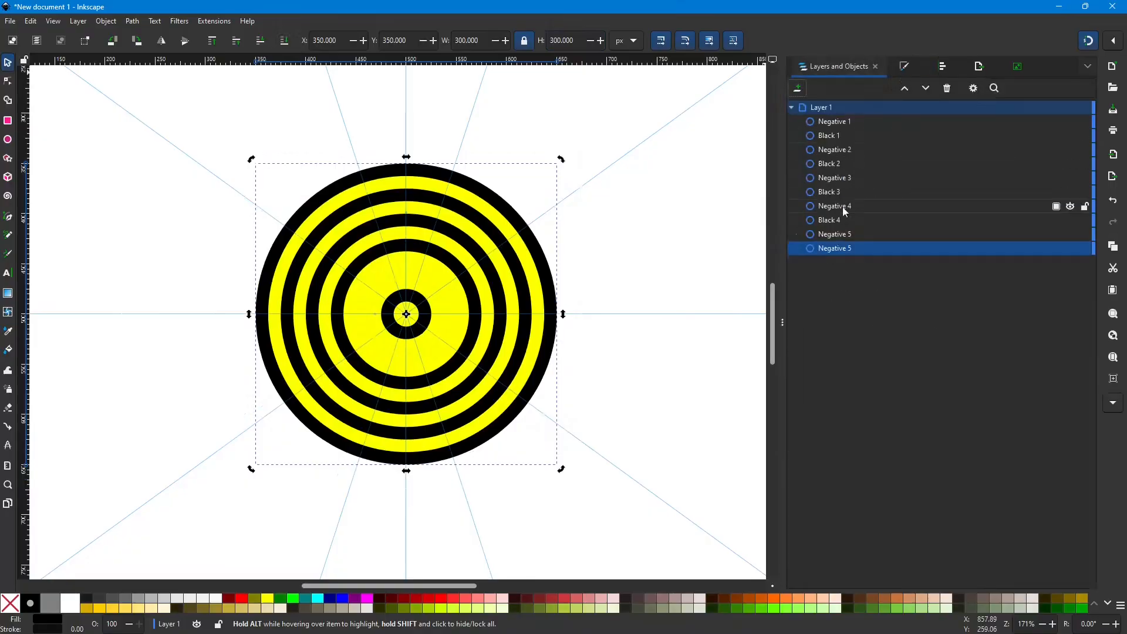
double_click(846, 248)
type("Black 5")
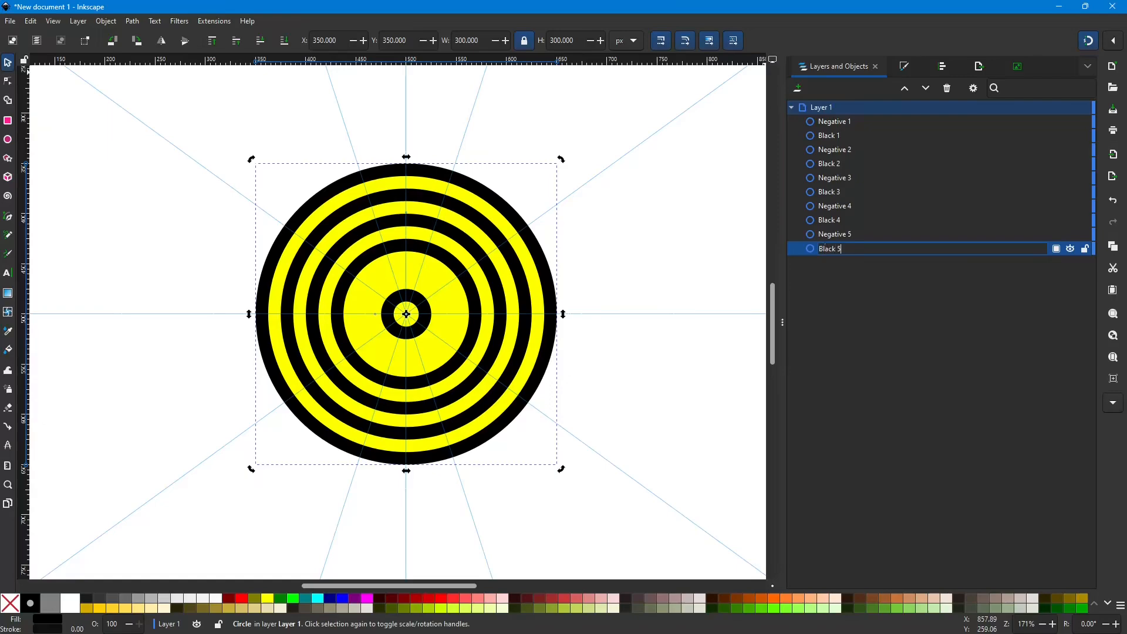
key("Return")
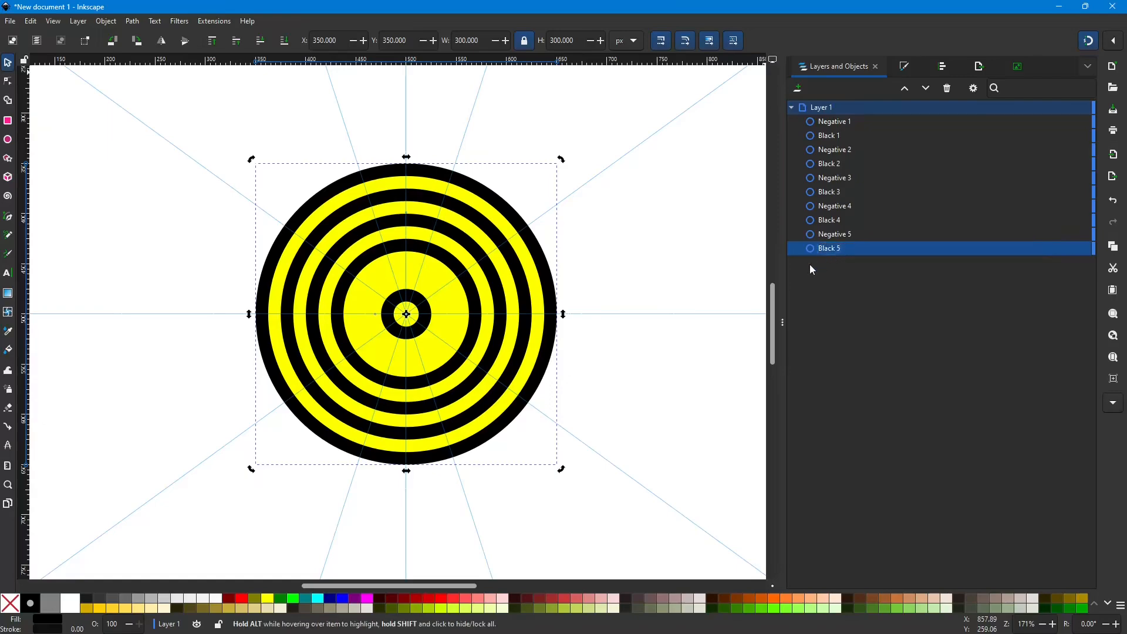
left_click(693, 340)
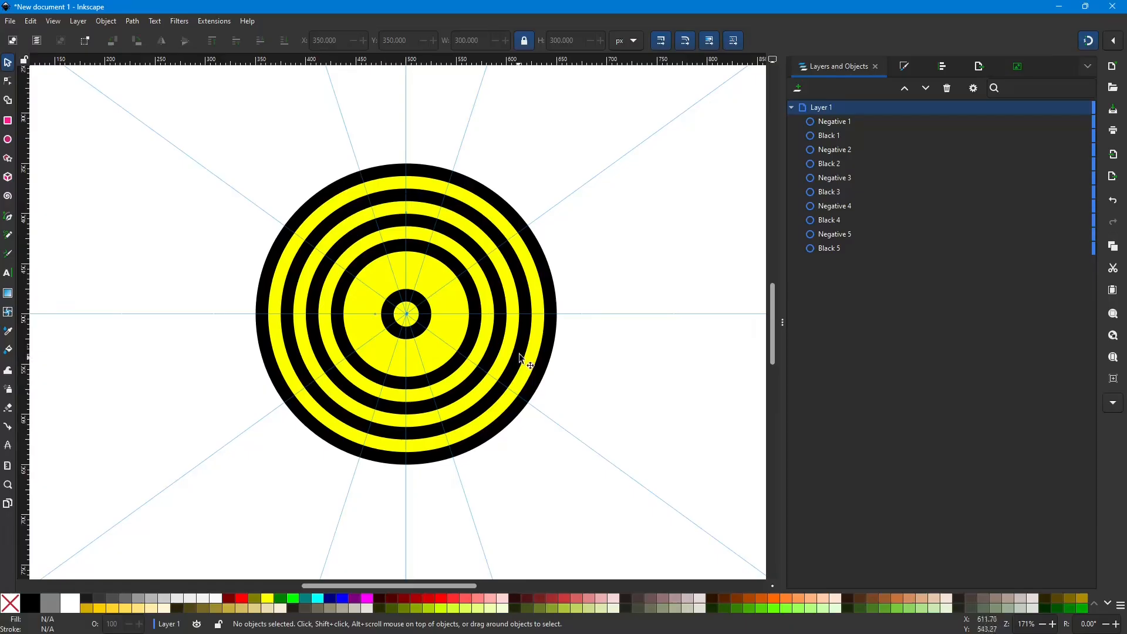
Step: Select individual black and yellow rings from the outermost to the innermost to check which named circle each belongs to
left_click(476, 207)
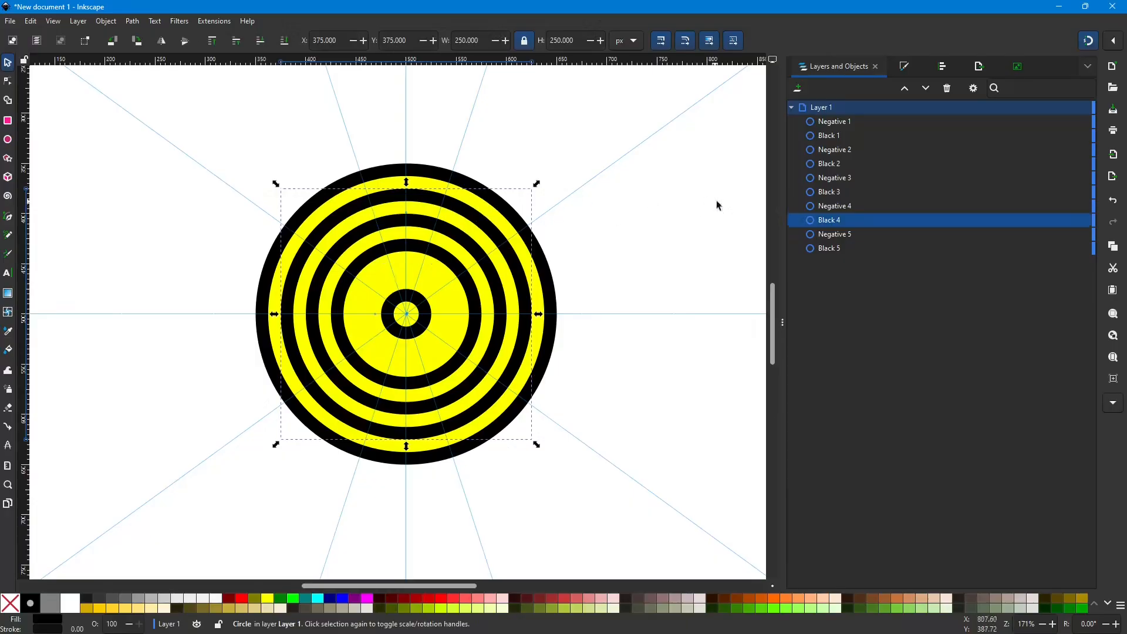
left_click(845, 240)
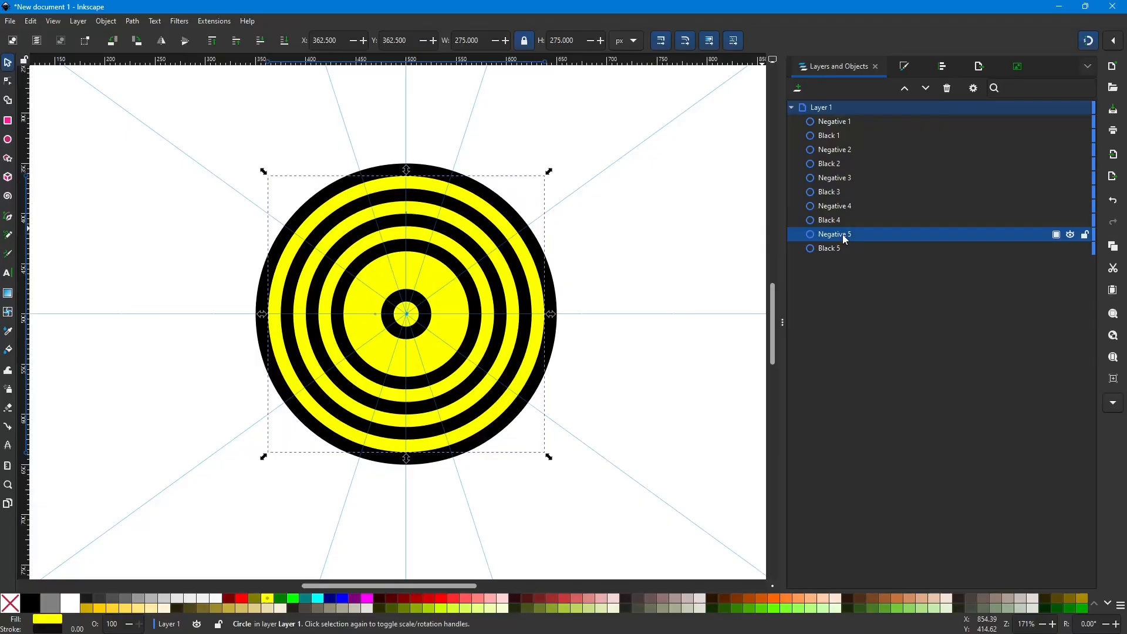
left_click(664, 208)
left_click(422, 173)
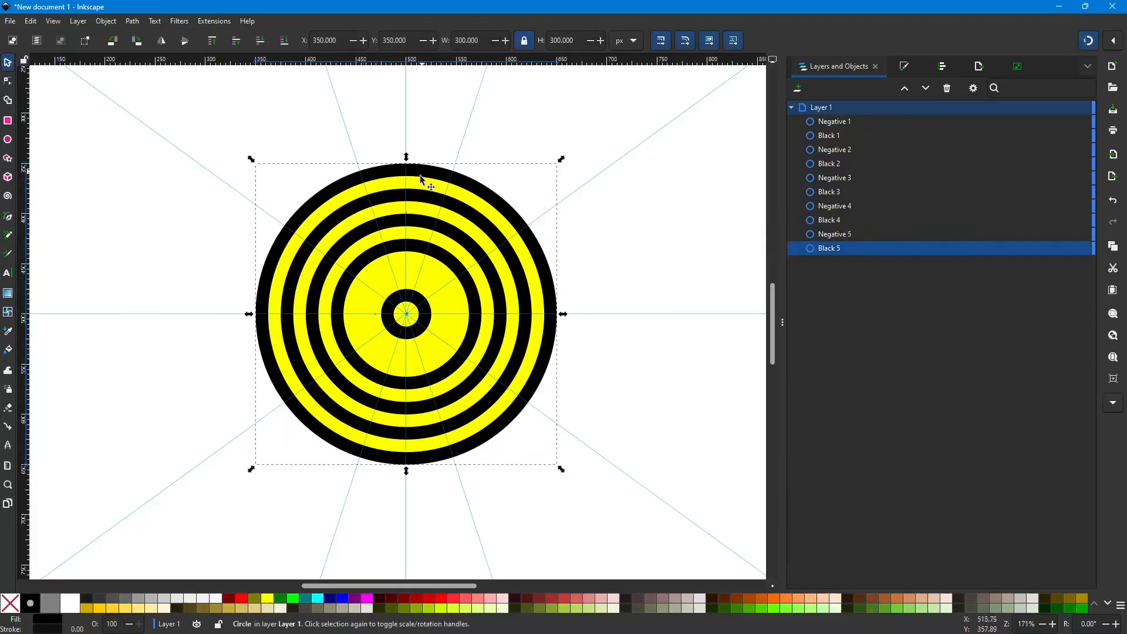
left_click(420, 194)
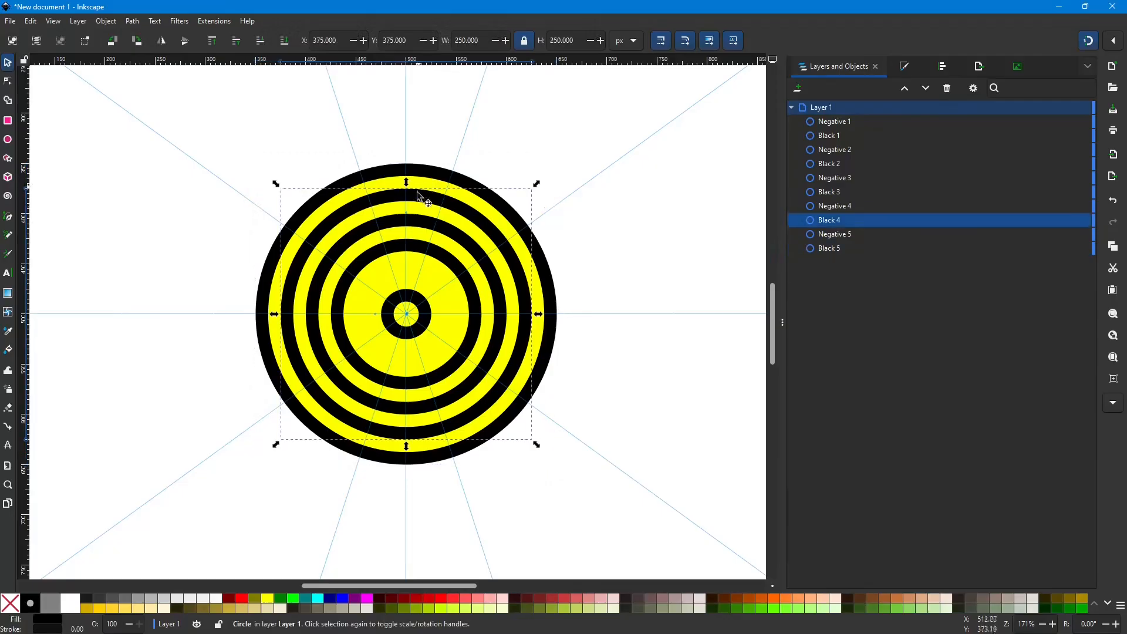
left_click(444, 187)
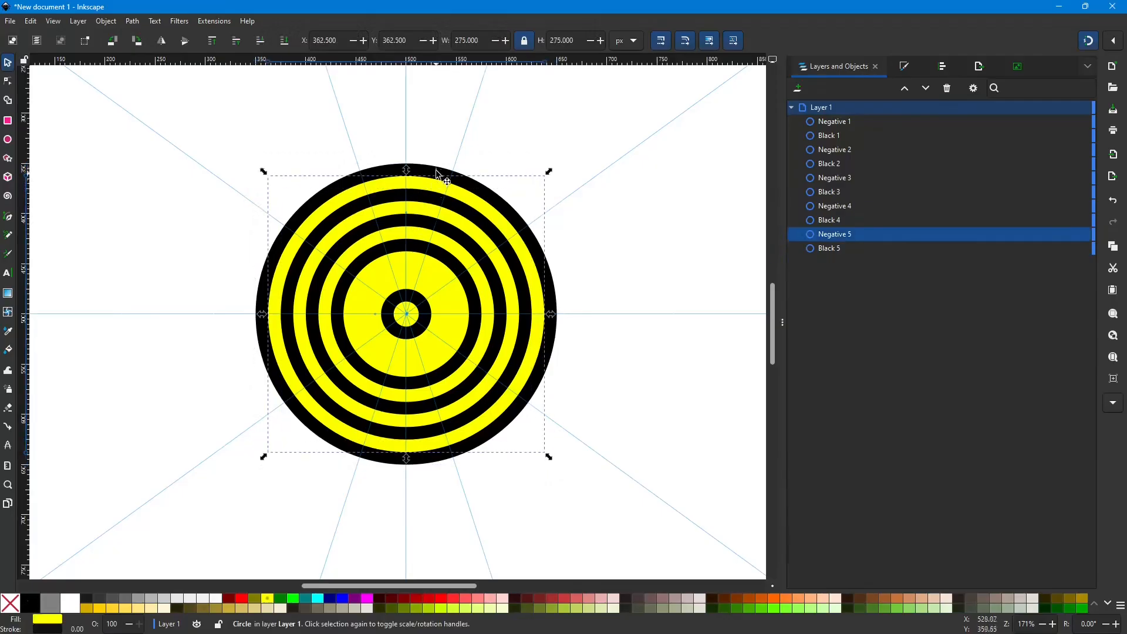
left_click(433, 171)
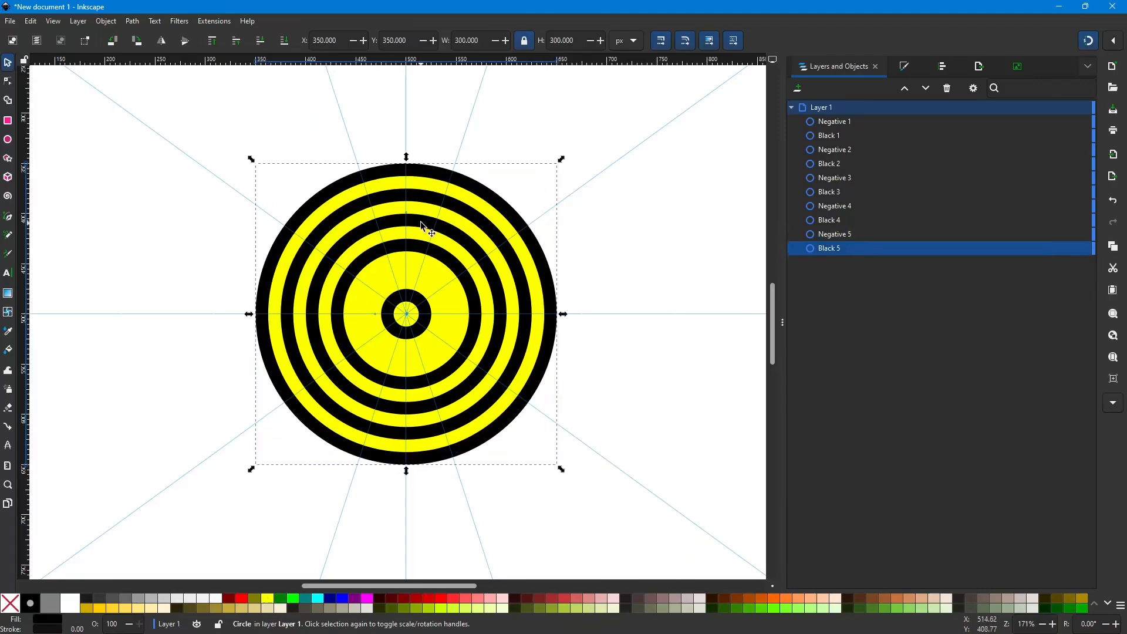
left_click(420, 250)
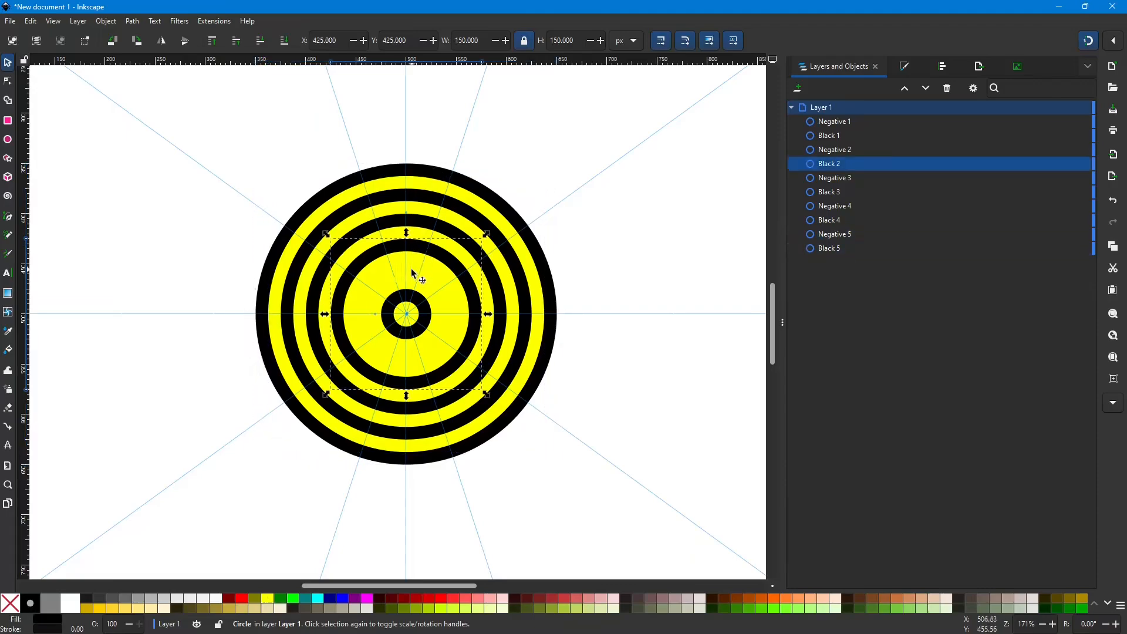
left_click(429, 274)
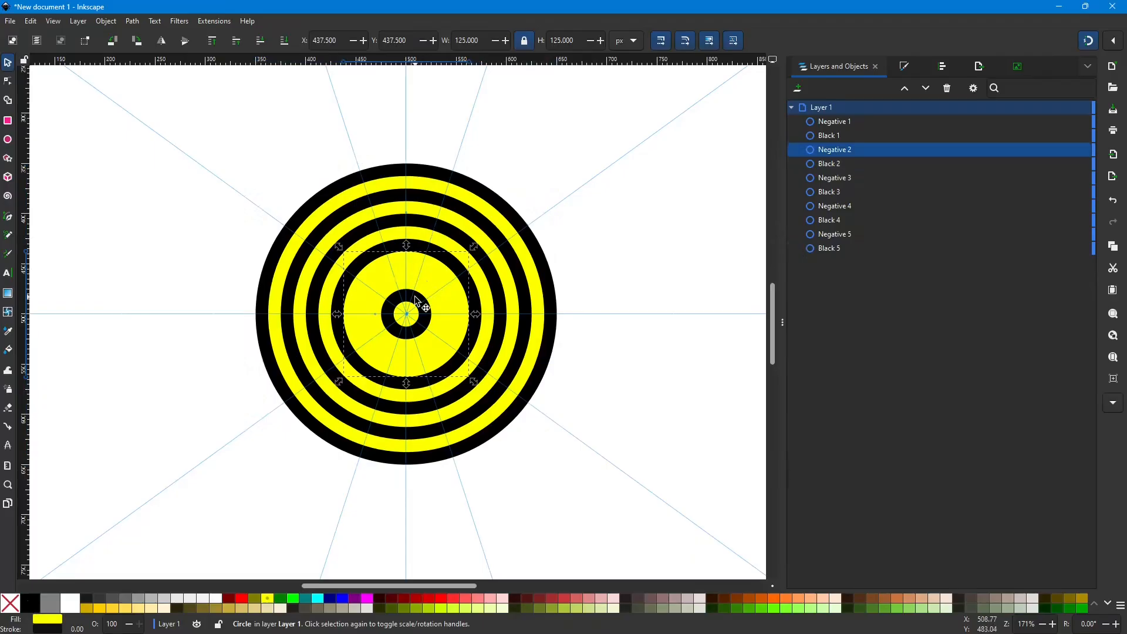
left_click(419, 303)
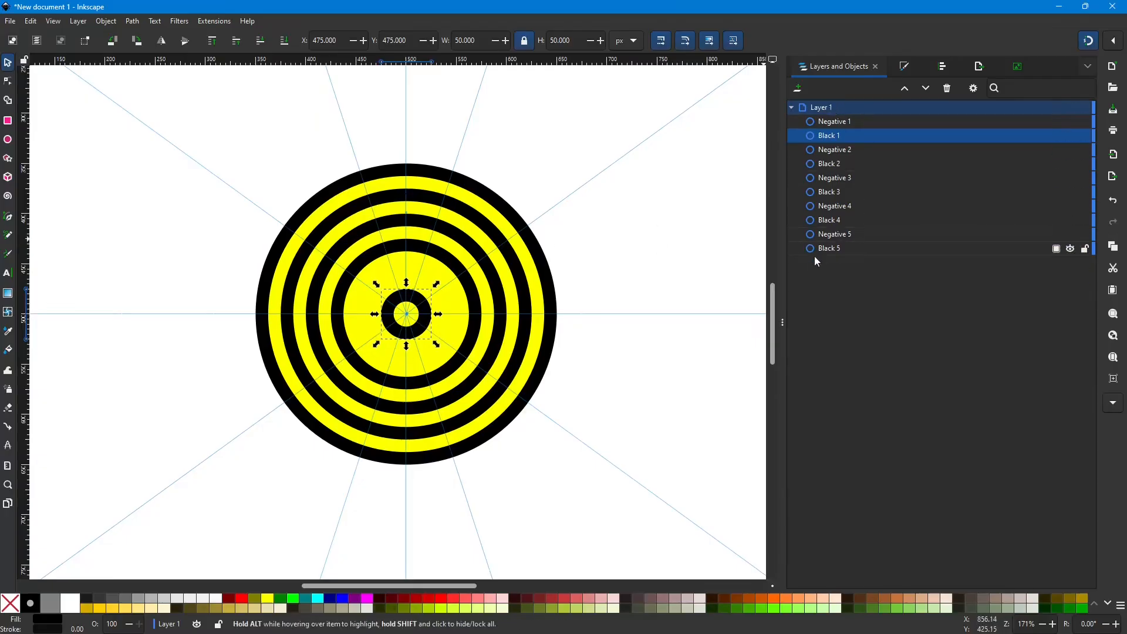
left_click(847, 248)
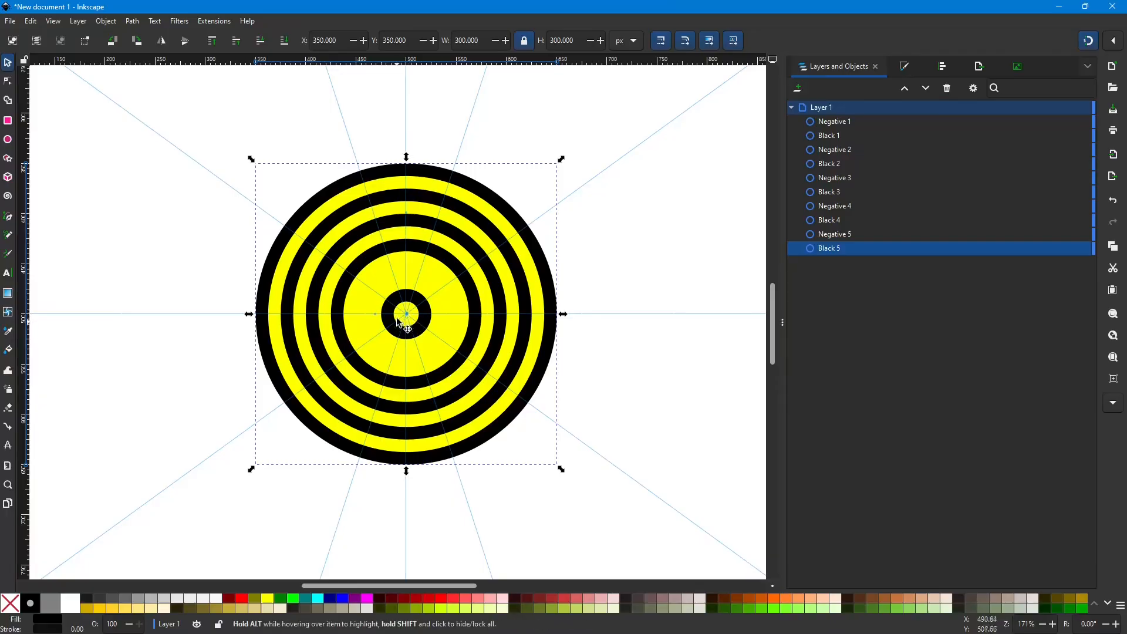
Step: Subtract the Negative 5 circle from the Black 5 circle using the Difference path operation
left_click(858, 236)
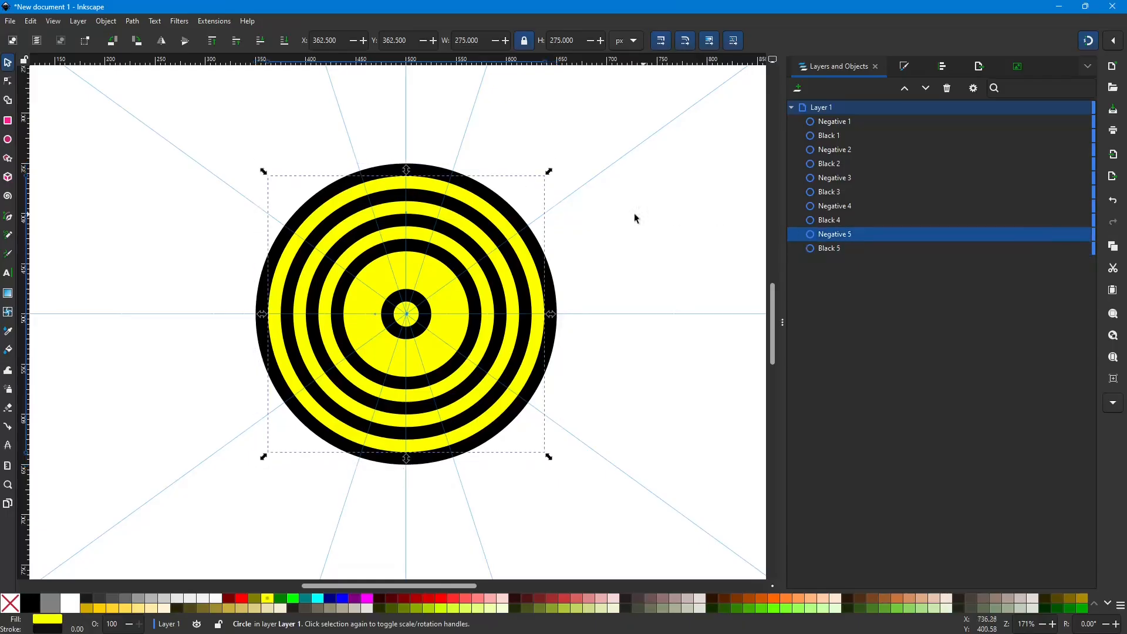
left_click(847, 248, "shift")
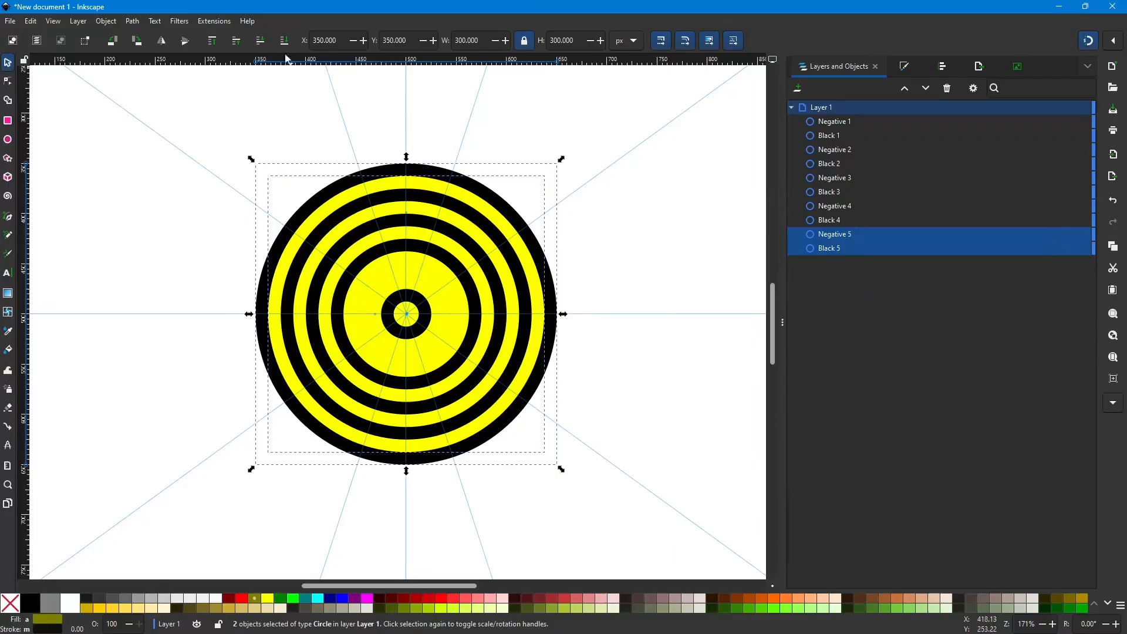
left_click(131, 22)
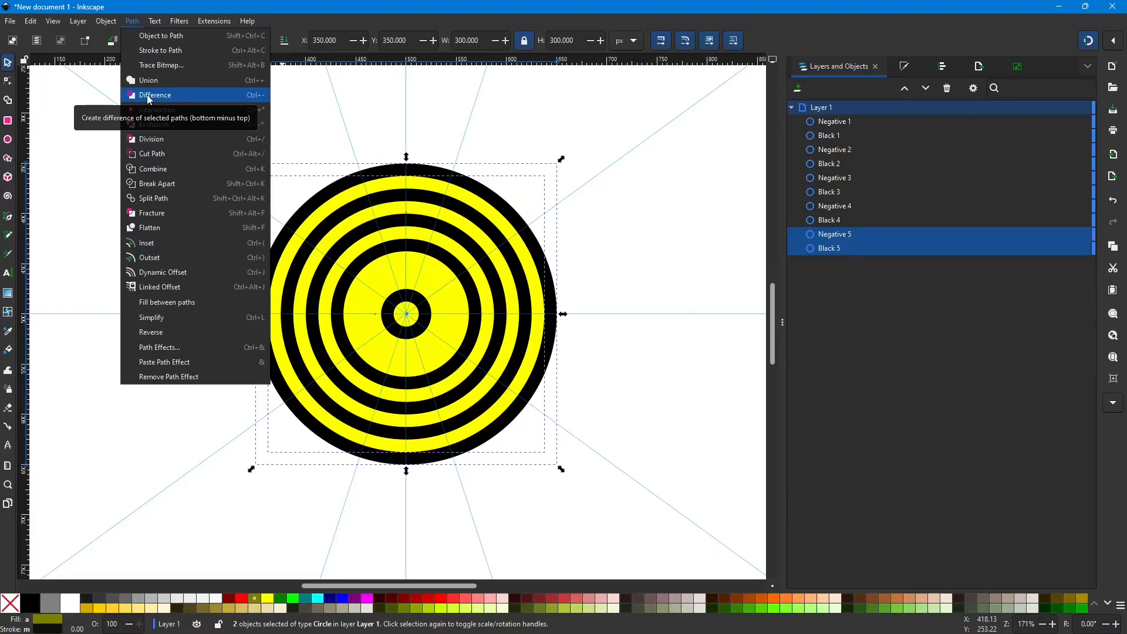
left_click(147, 94)
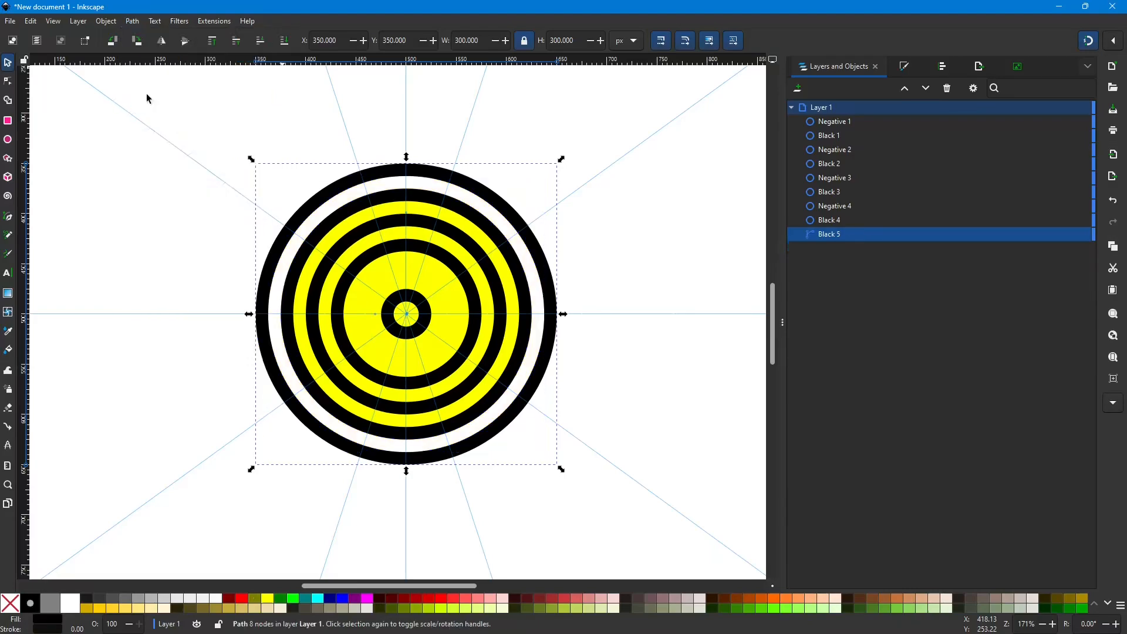
left_click(504, 227)
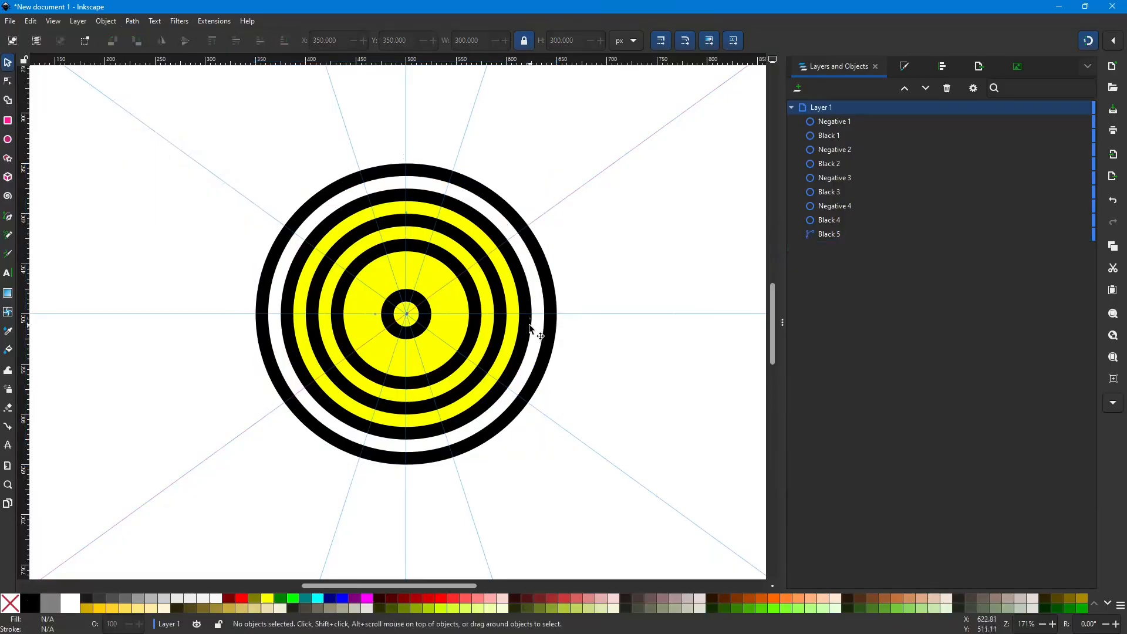
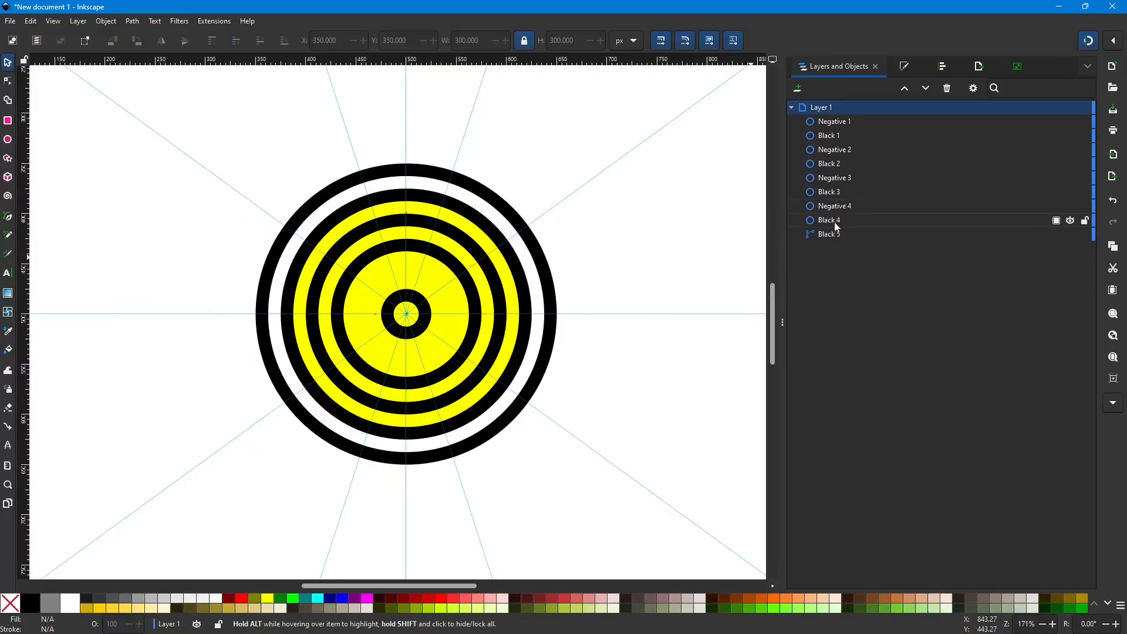
Step: Try selecting Negative 4 and Black 4 together, both by name and directly on the drawing, and clear the selection
left_click(840, 207)
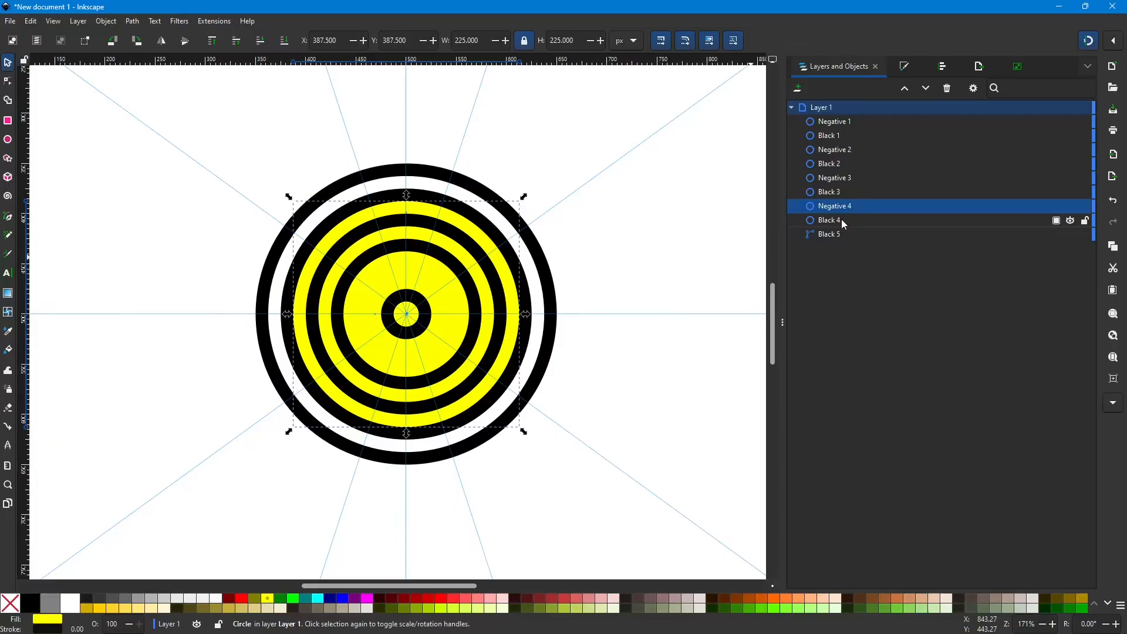
left_click(840, 219, "shift")
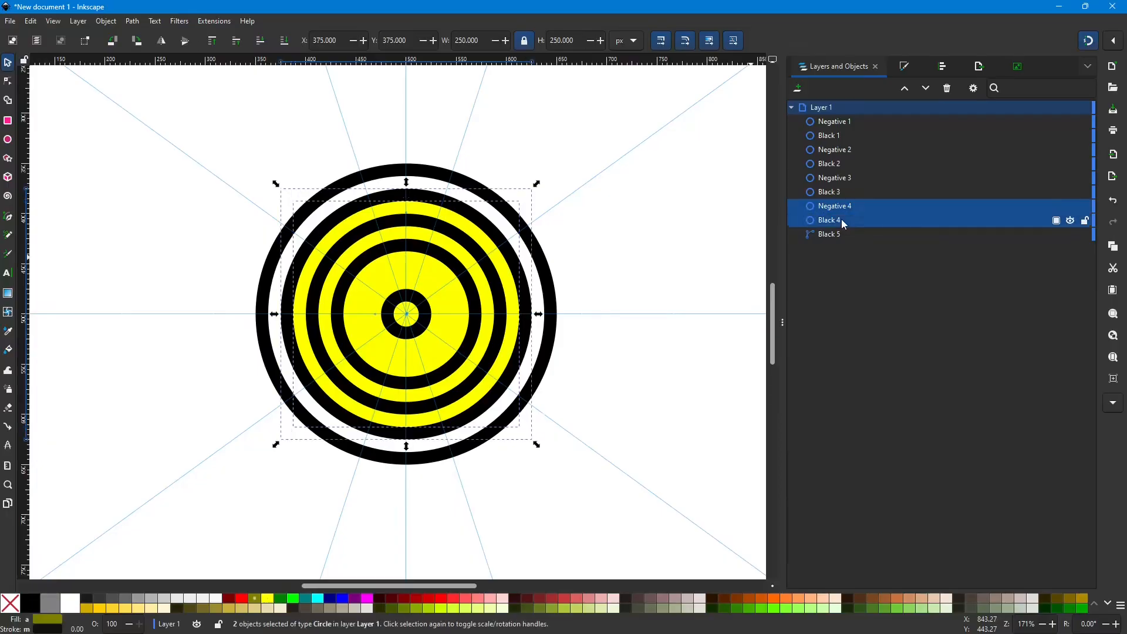
left_click(747, 217)
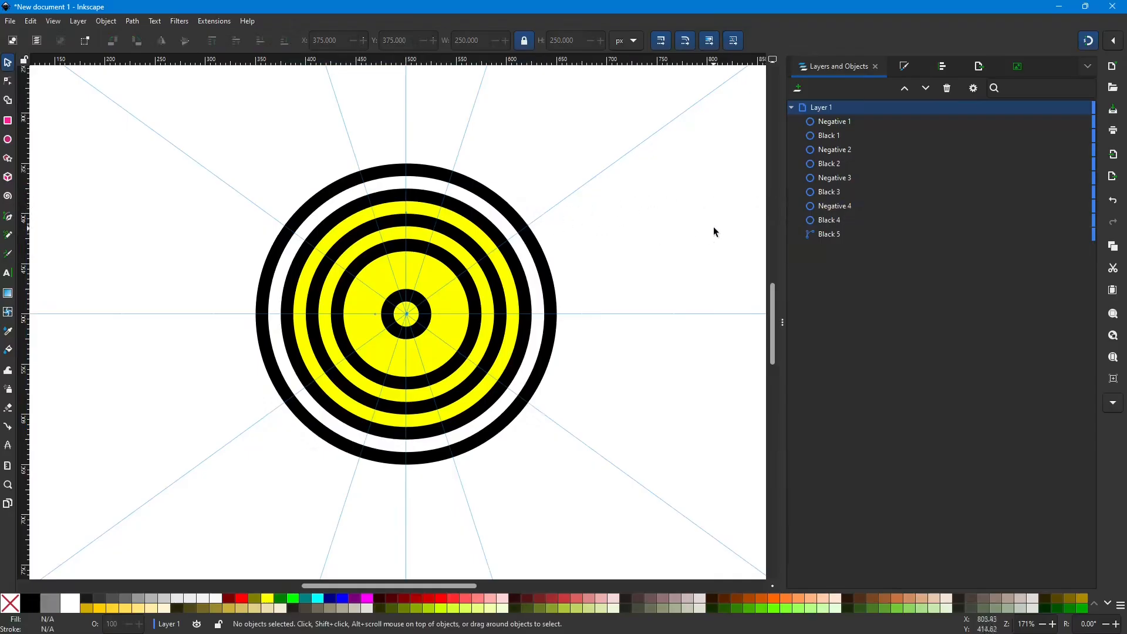
left_click(470, 233)
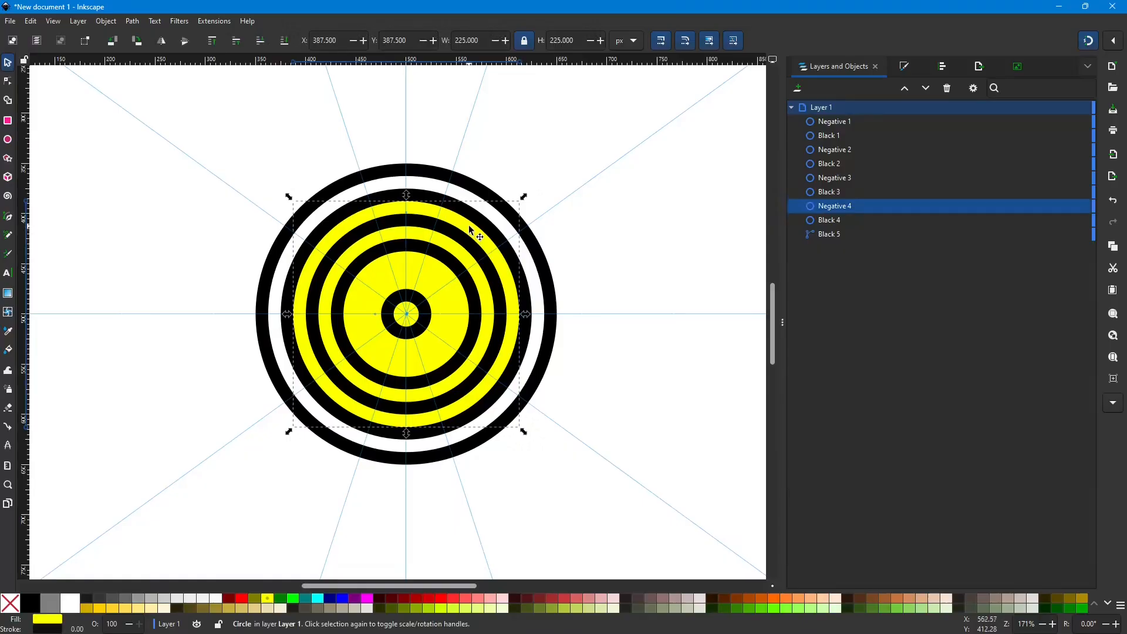
left_click(424, 201, "shift")
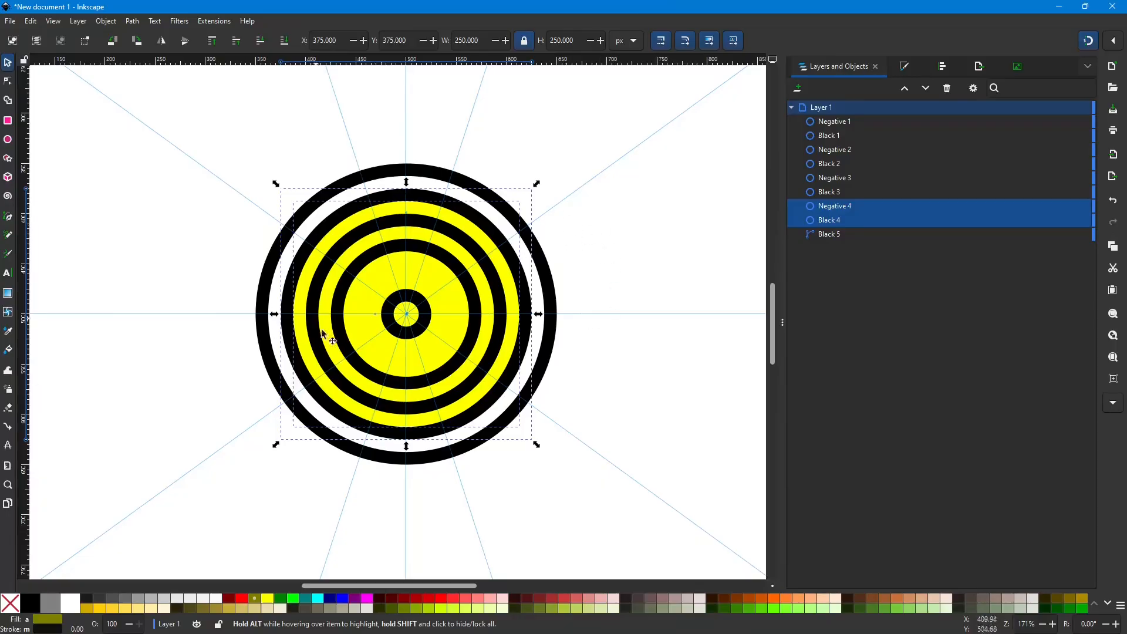
left_click(639, 265)
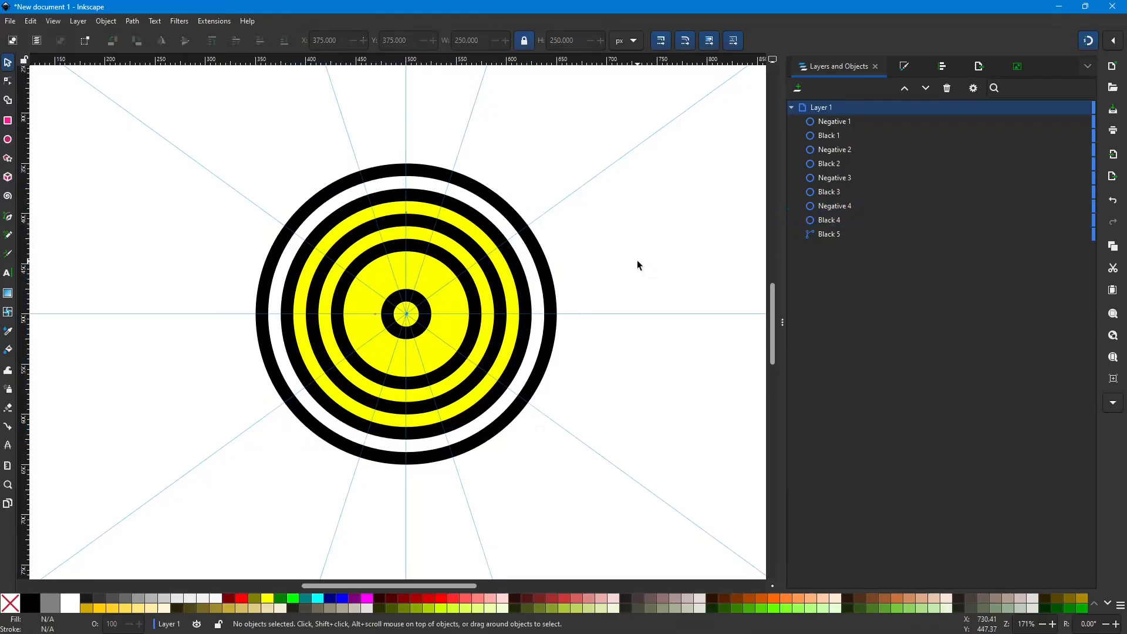
left_click(850, 213)
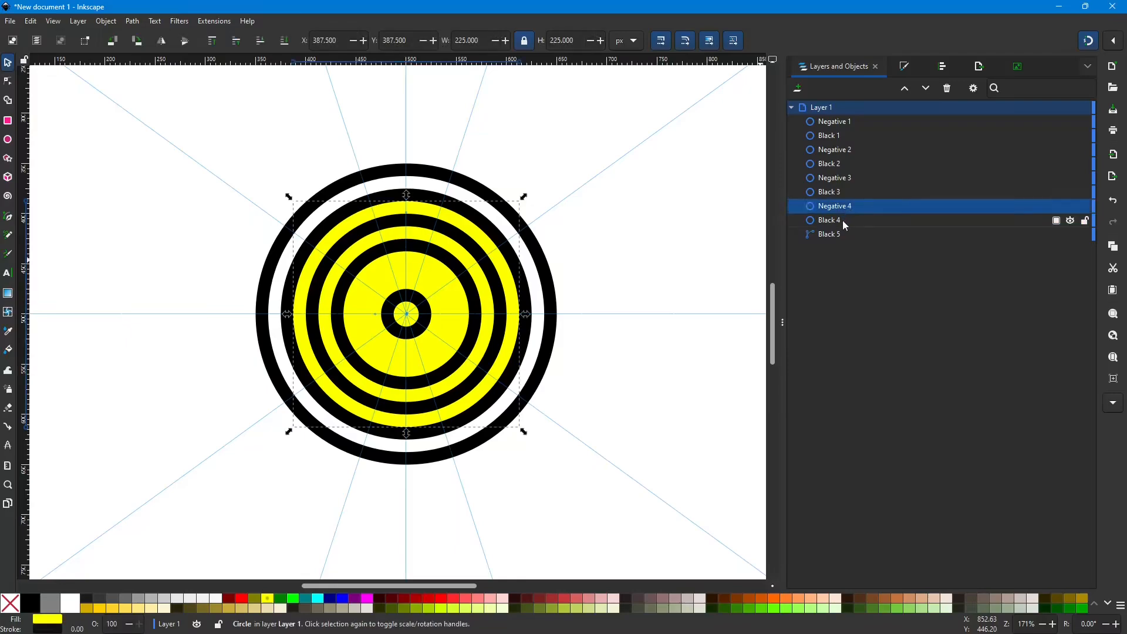
left_click(843, 220, "shift")
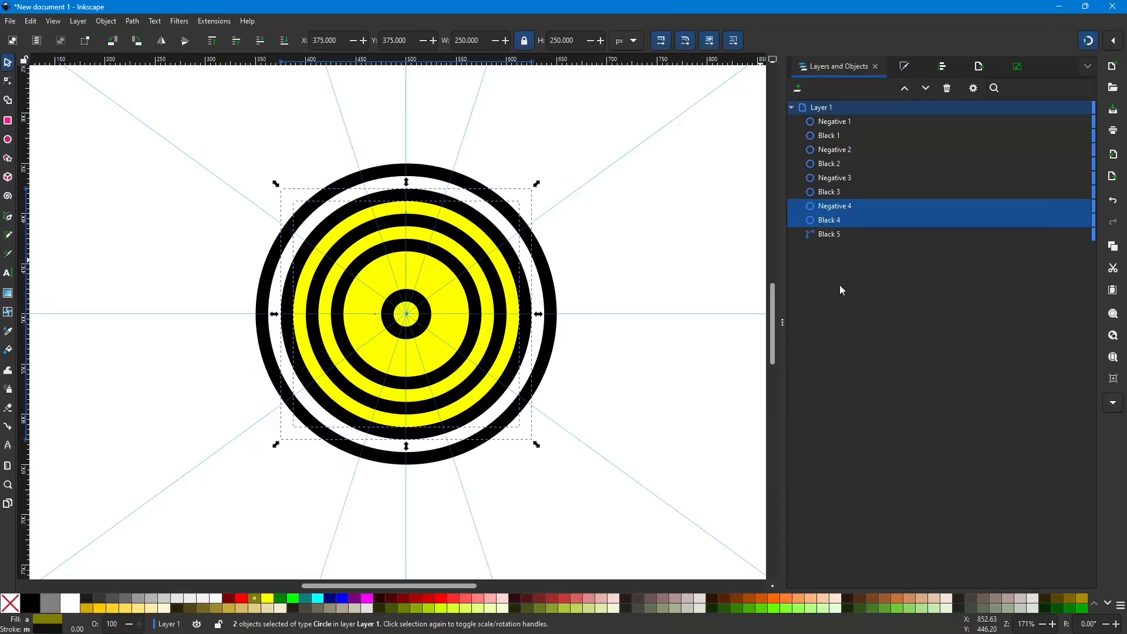
left_click(827, 234)
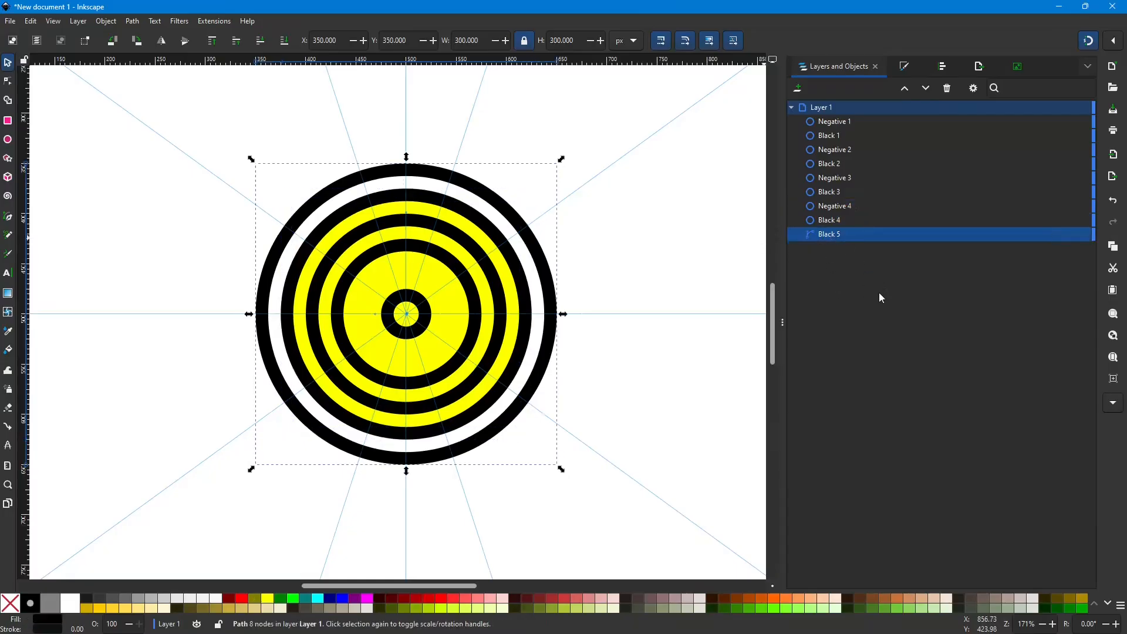
left_click(640, 232)
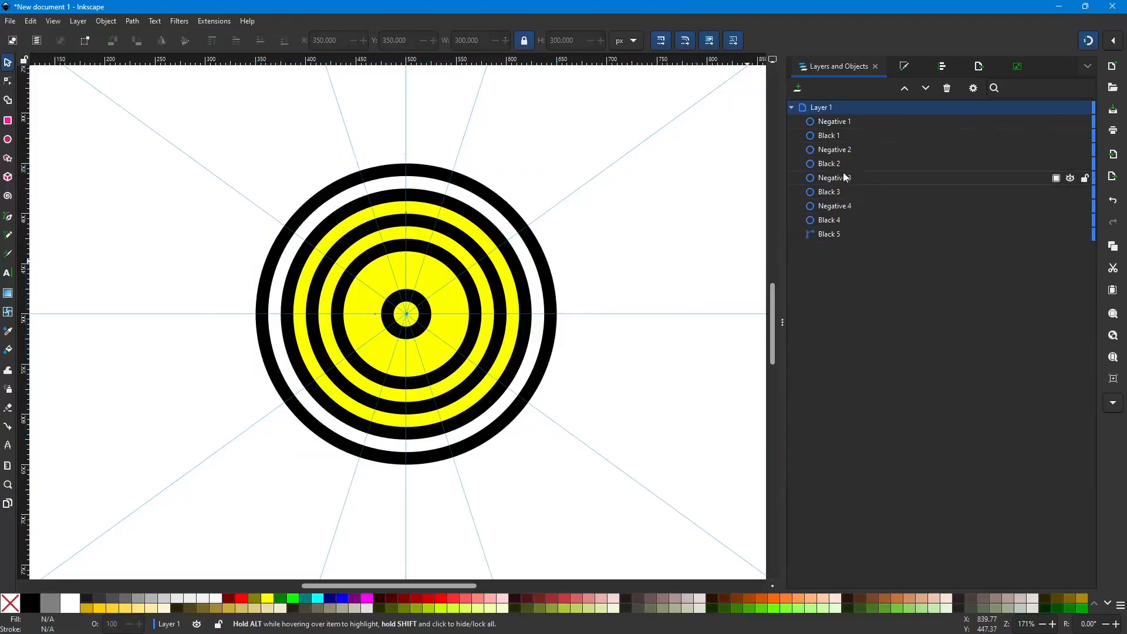
Step: Compare selecting the whole range from Negative 1 through Black 4 with selecting only those two objects
left_click(831, 125)
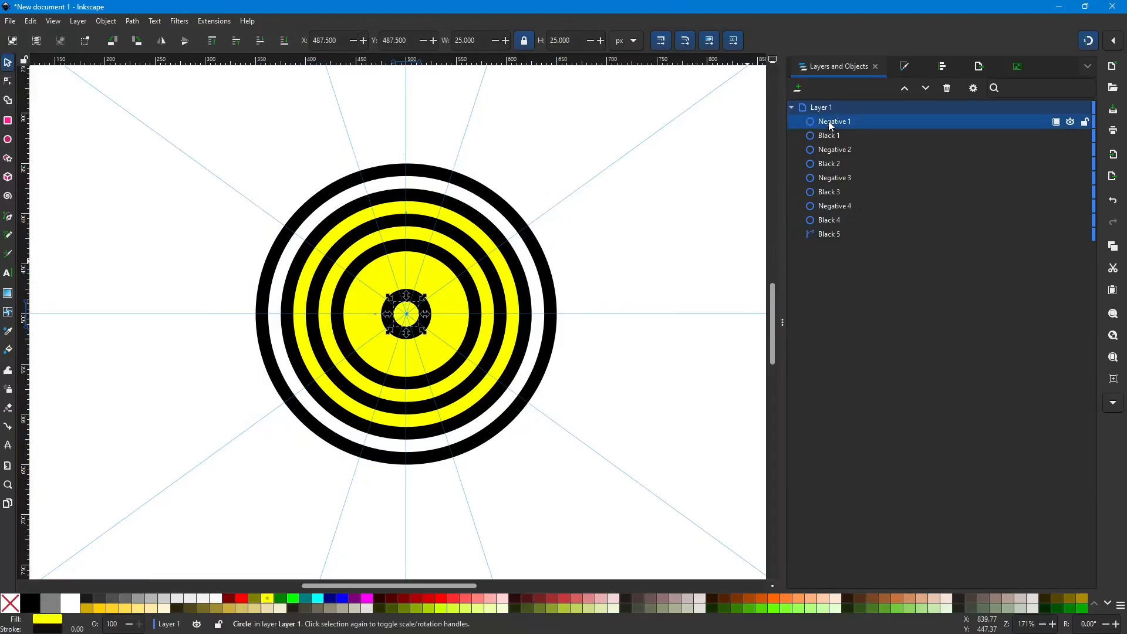
left_click(836, 221, "shift")
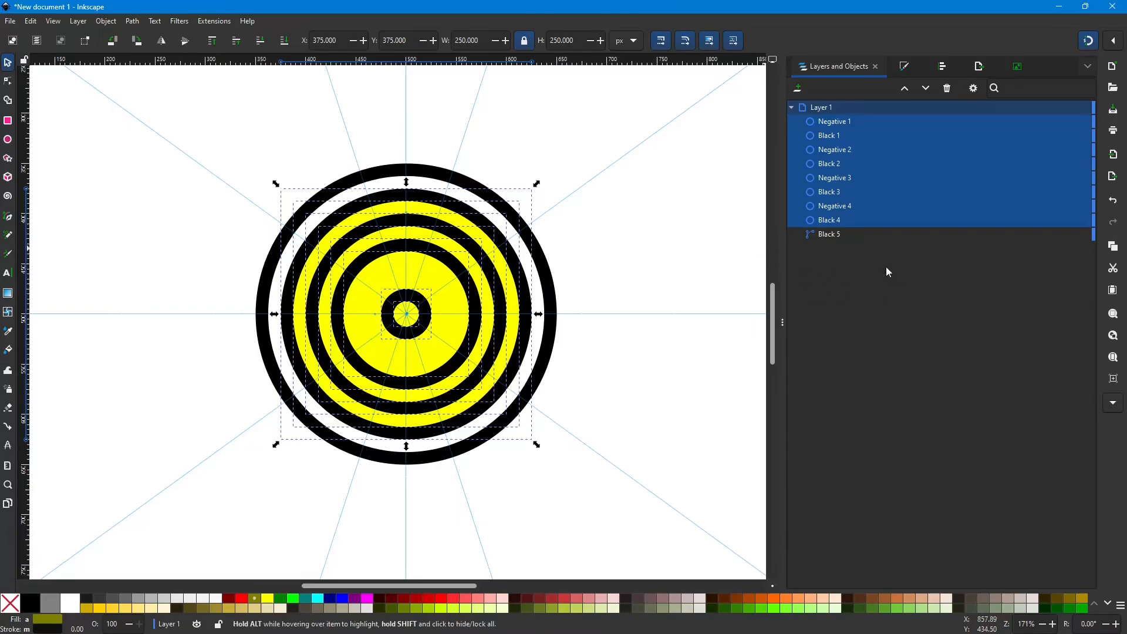
left_click(826, 234)
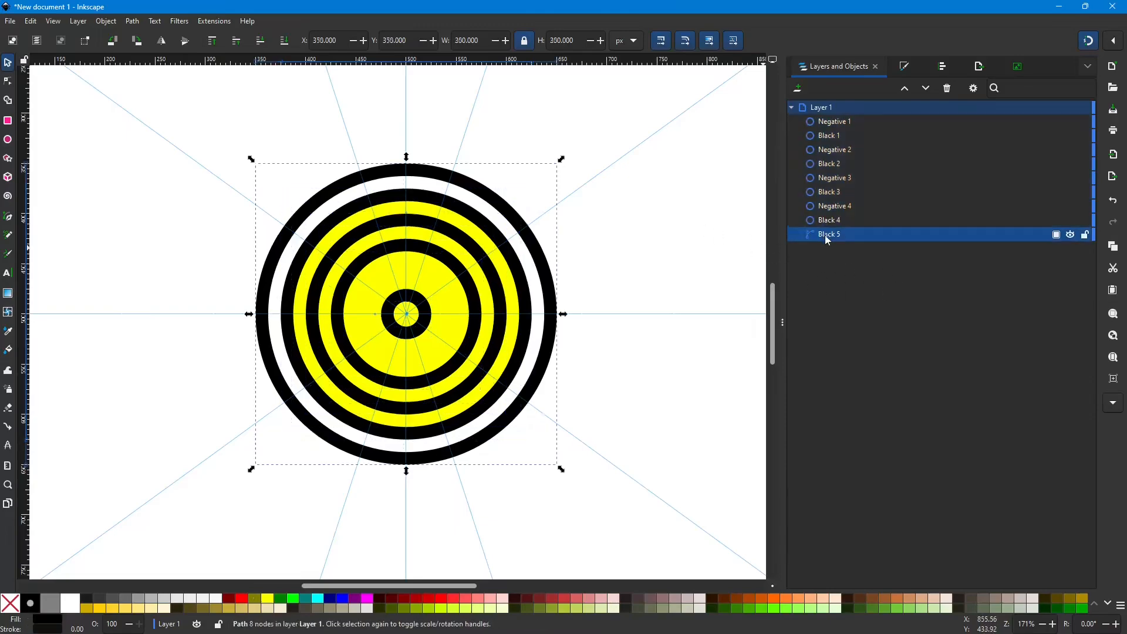
left_click(835, 122)
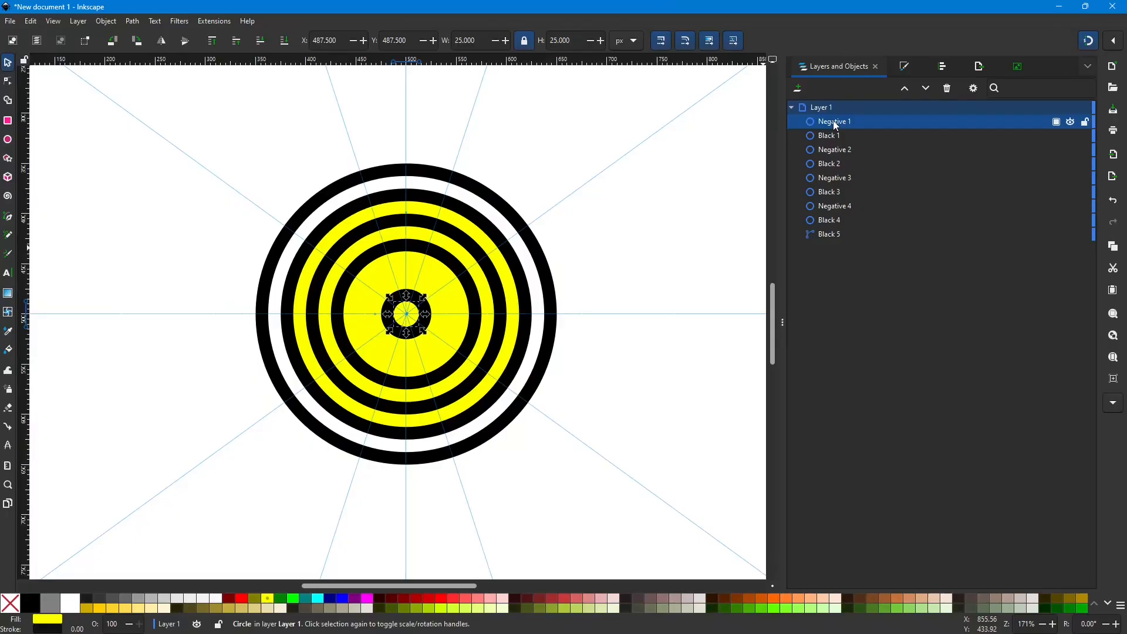
left_click(835, 223, "ctrl")
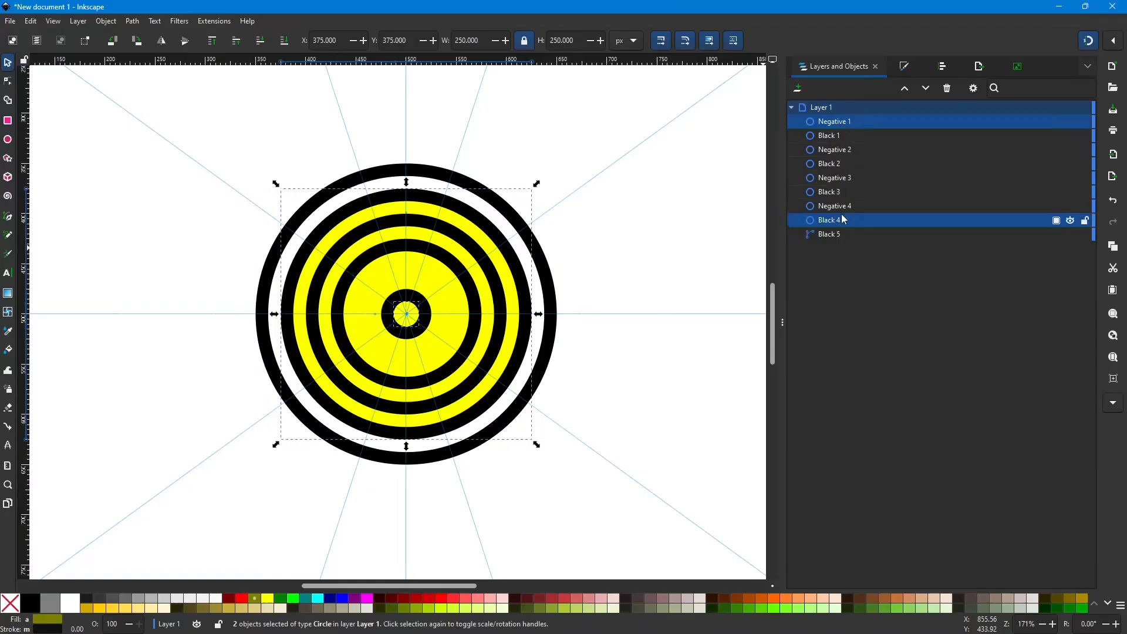
left_click(750, 230)
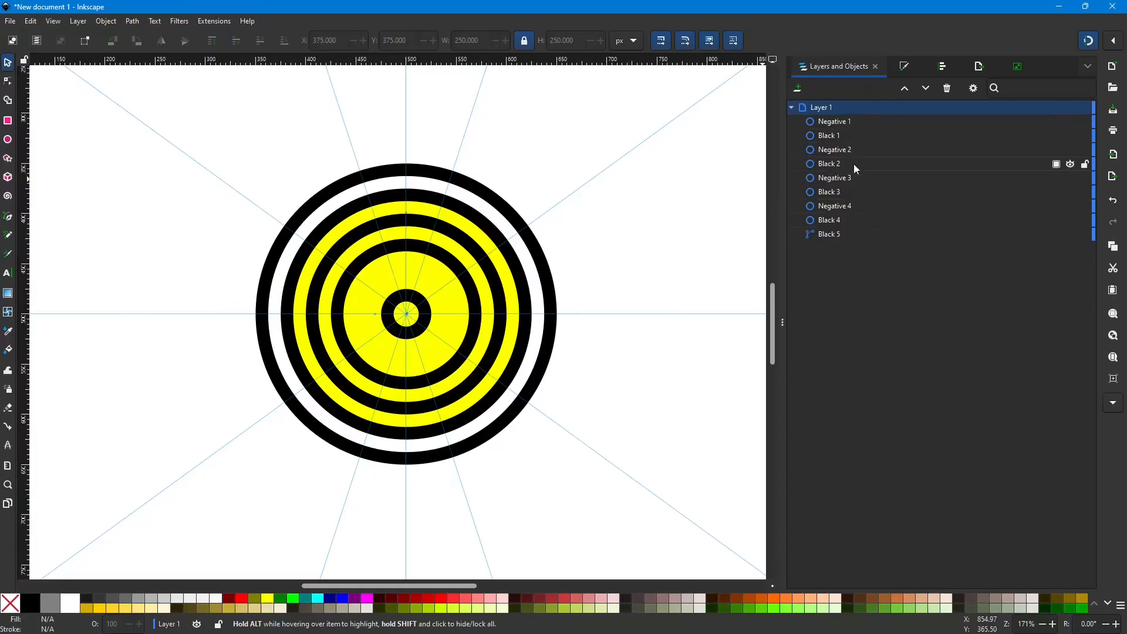
left_click(848, 206)
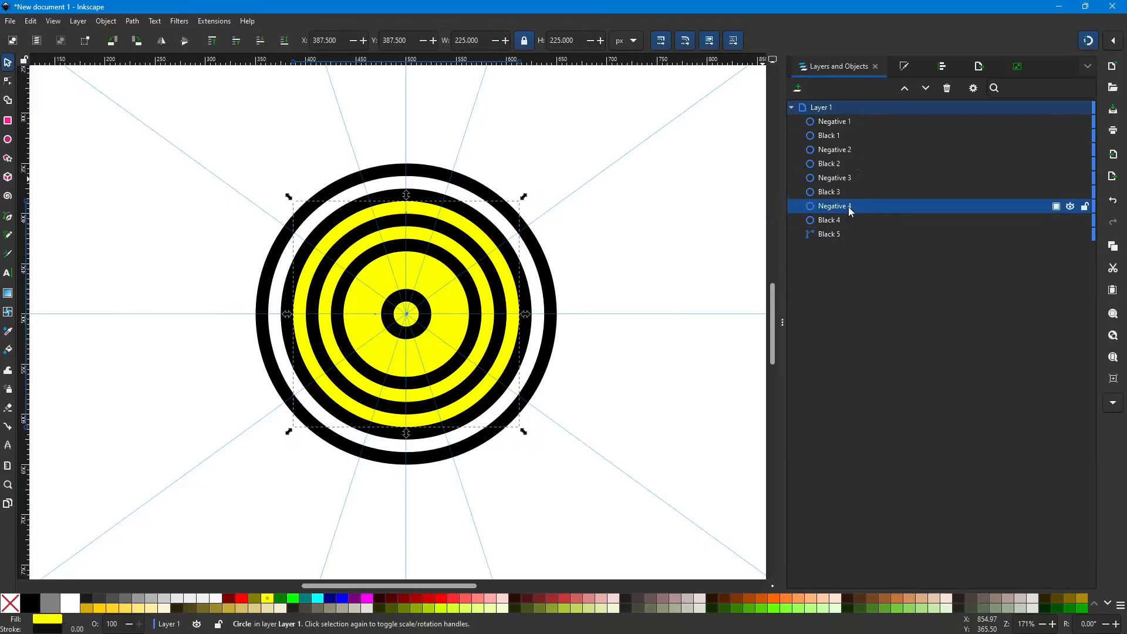
left_click(850, 220, "shift")
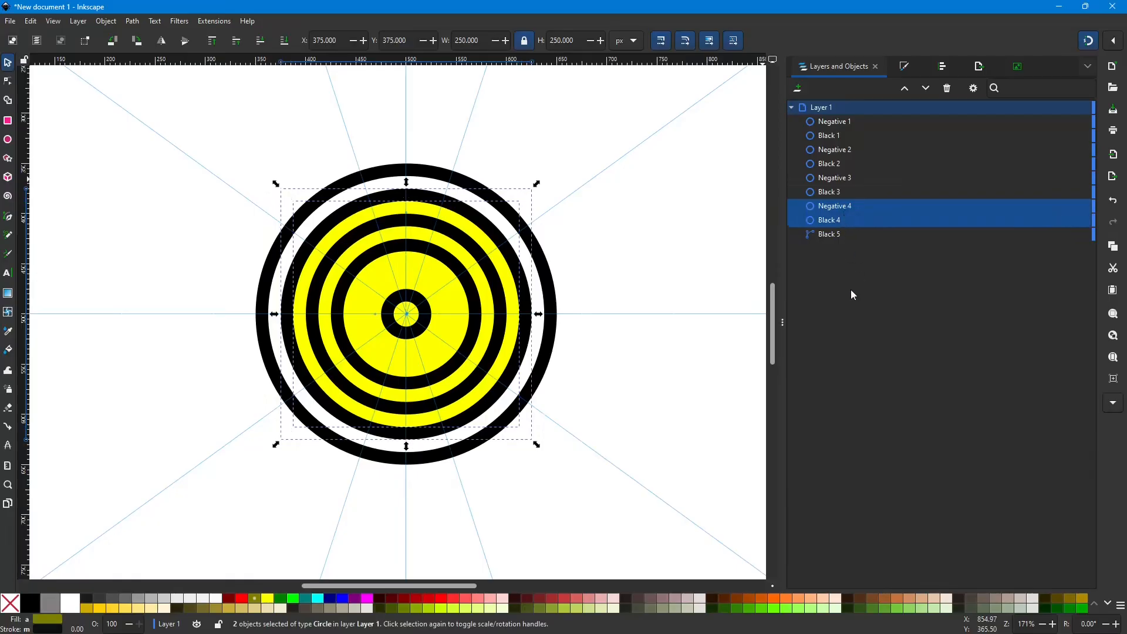
left_click(861, 181)
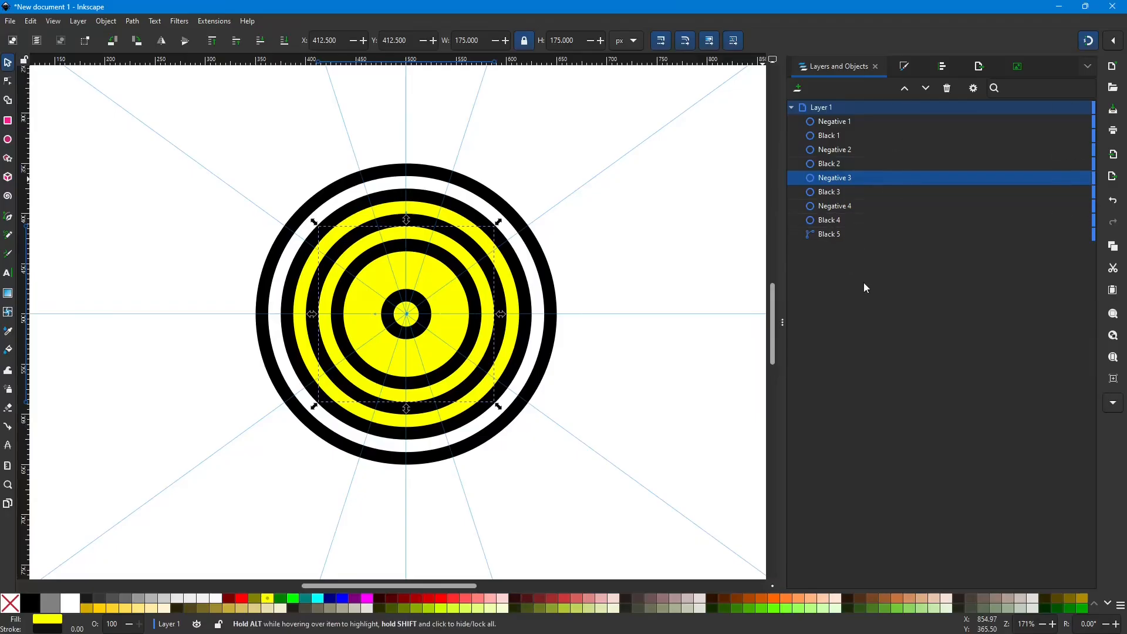
Step: Subtract the Negative 4 circle from the Black 4 circle using the Difference path operation
left_click(852, 217)
left_click(854, 209, "shift")
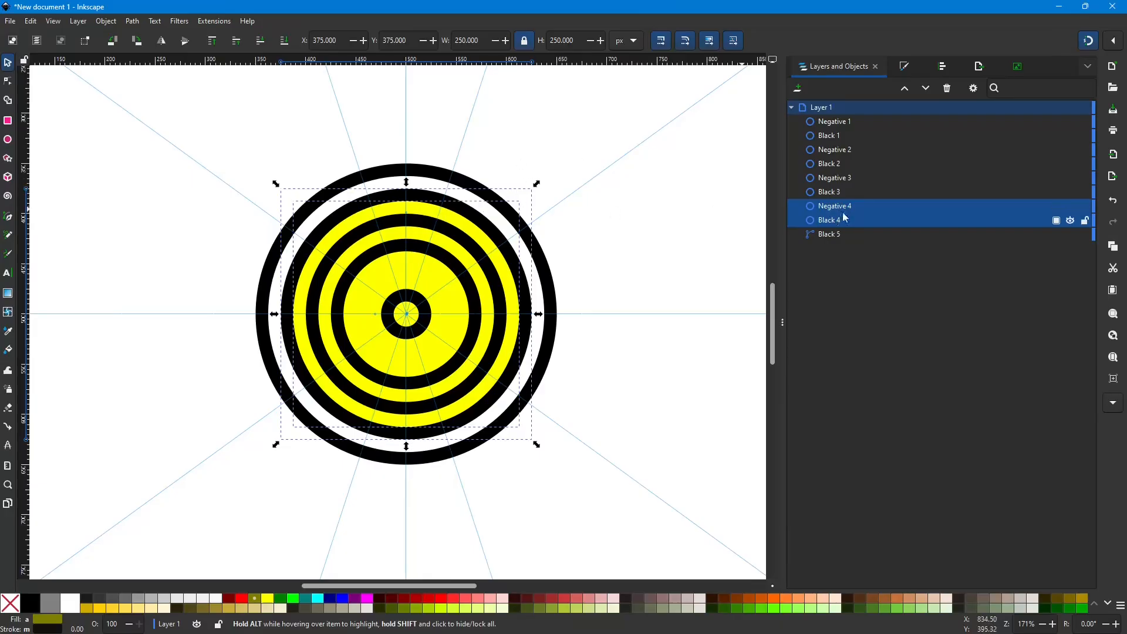
left_click(132, 21)
left_click(138, 93)
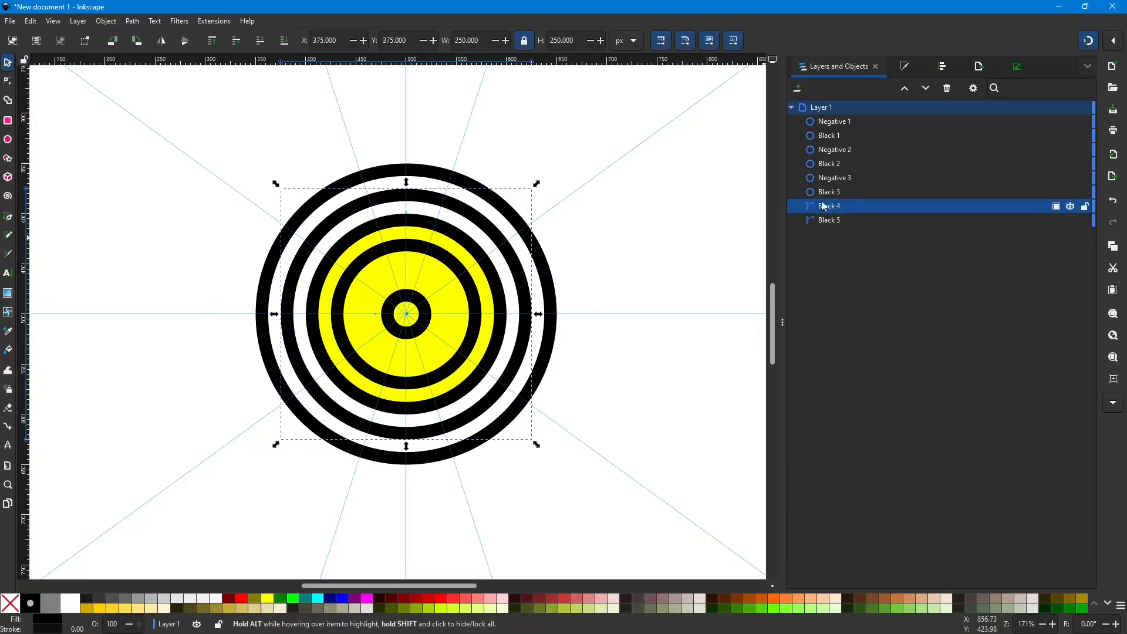
Step: Subtract the Negative 3 circle from the Black 3 circle using the Difference path operation
left_click(844, 179)
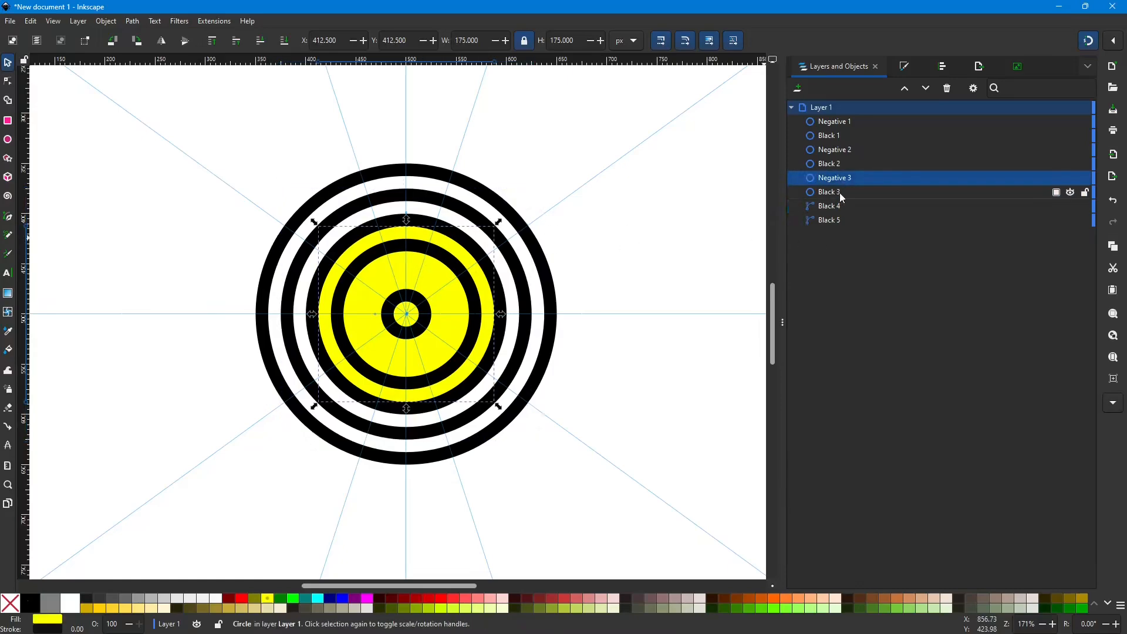
left_click(839, 193, "shift")
left_click(132, 21)
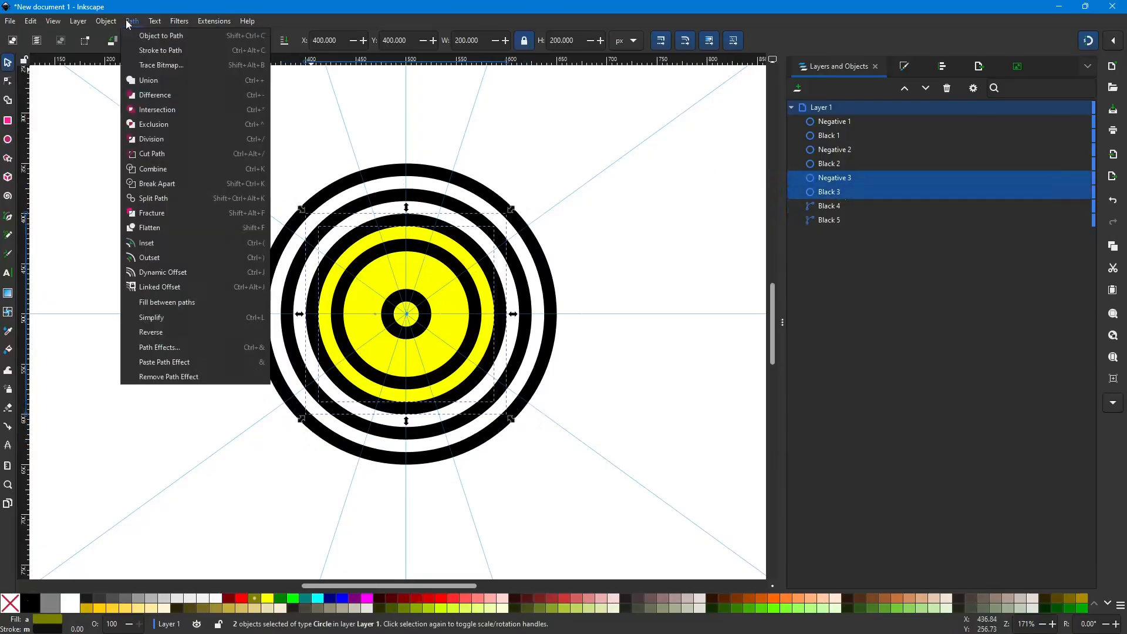
left_click(152, 96)
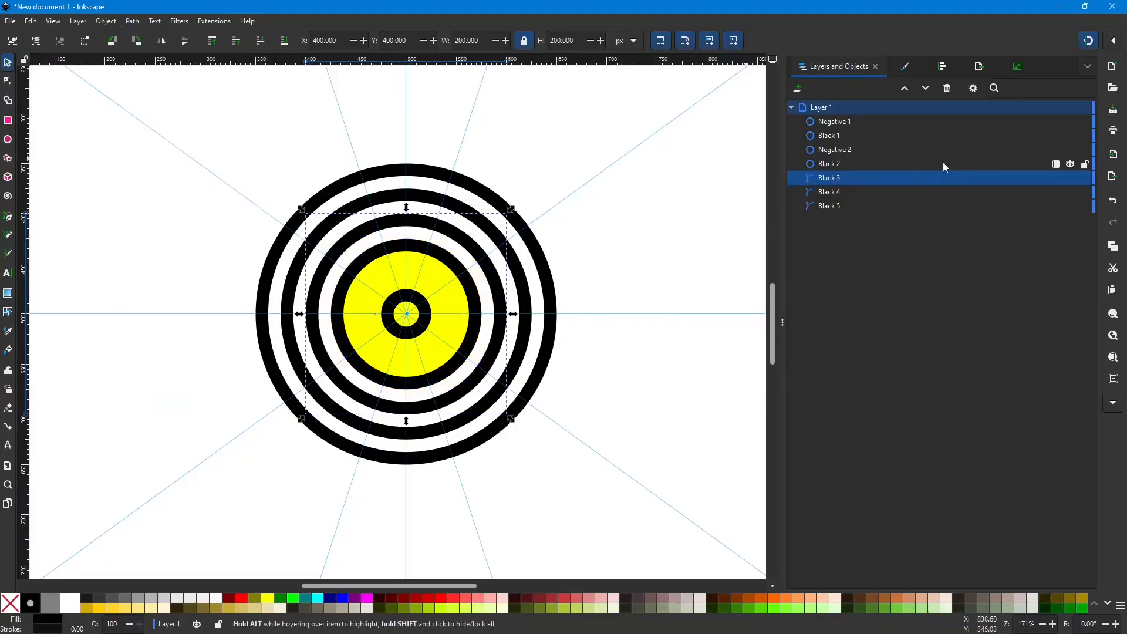
Step: Subtract the Negative 2 circle from the Black 2 circle using the Difference path operation
left_click(848, 149)
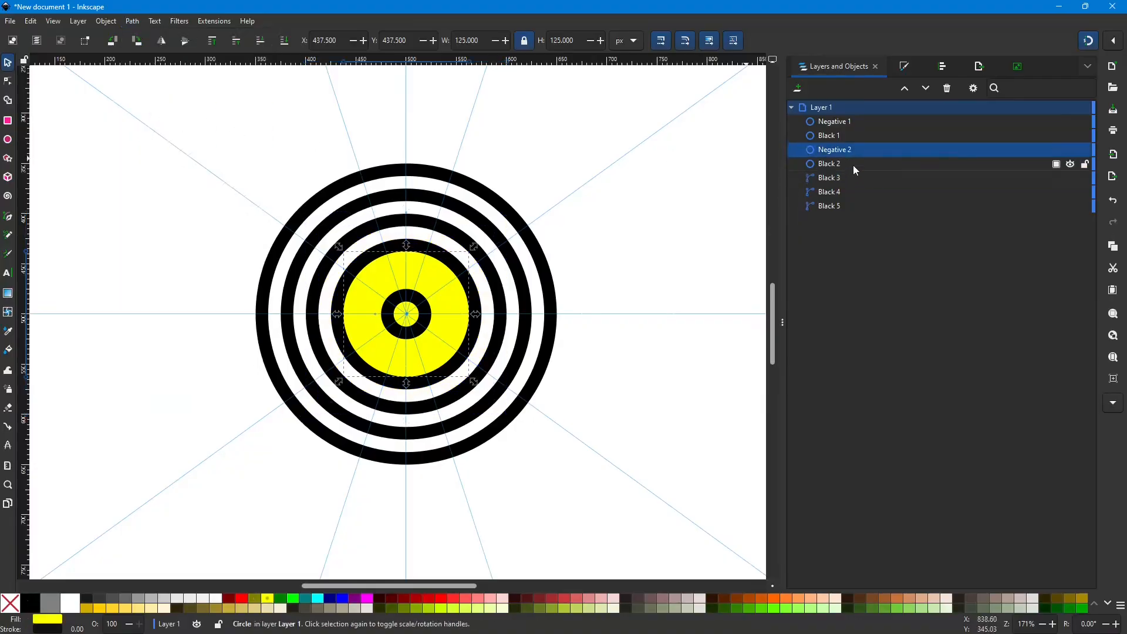
left_click(853, 164, "shift")
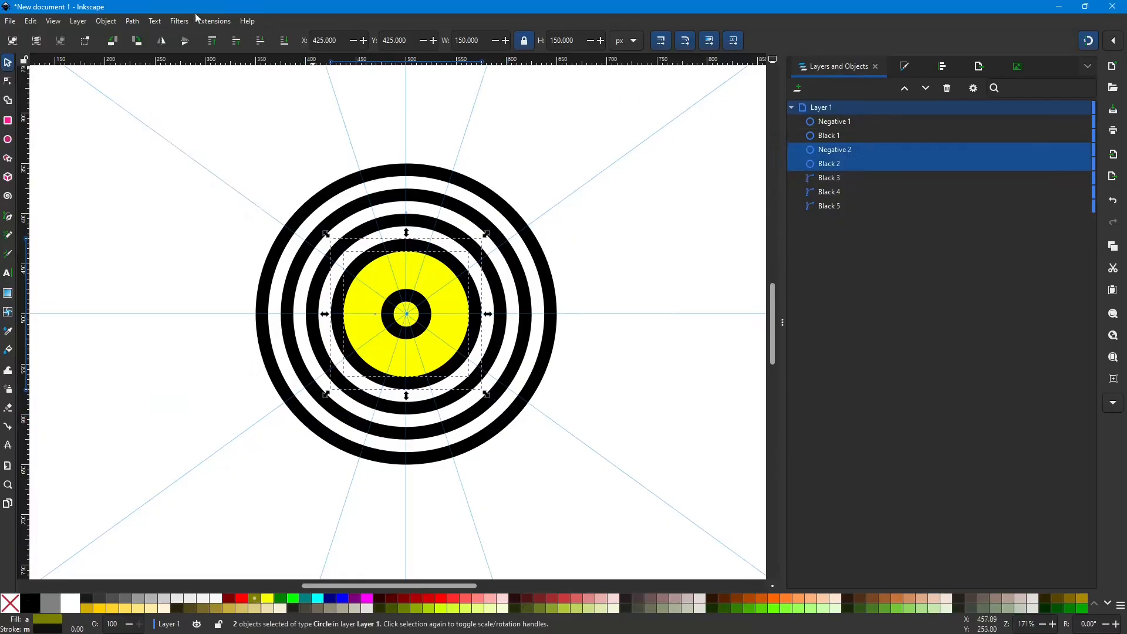
left_click(138, 22)
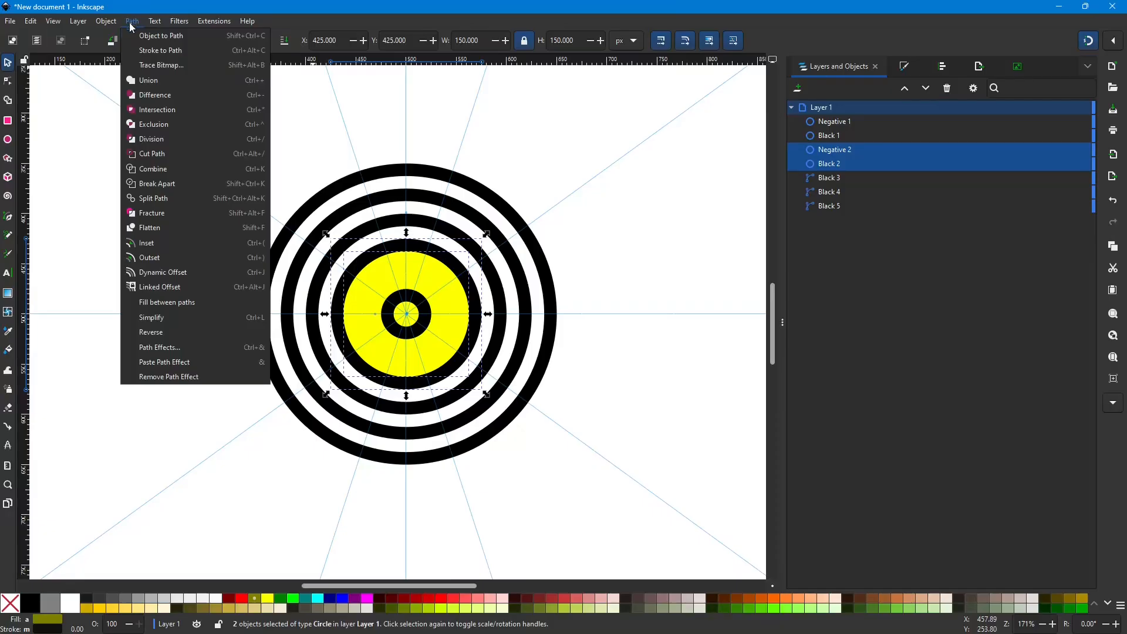
left_click(151, 94)
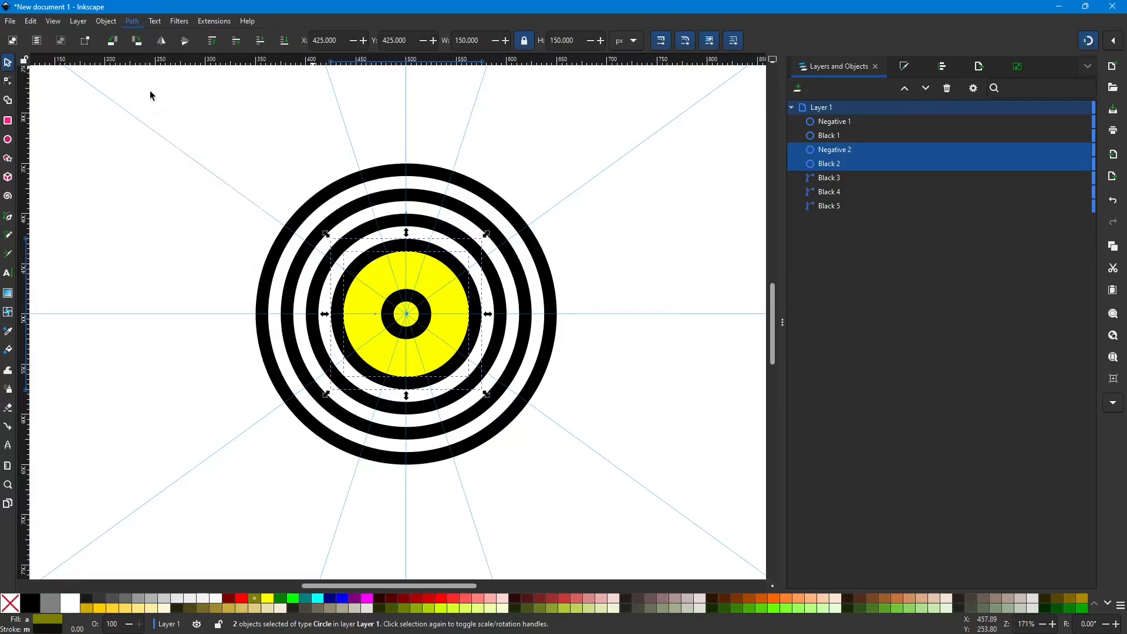
Step: Subtract the Negative 1 circle from the Black 1 circle using the Difference path operation
left_click(843, 121)
left_click(842, 135, "shift")
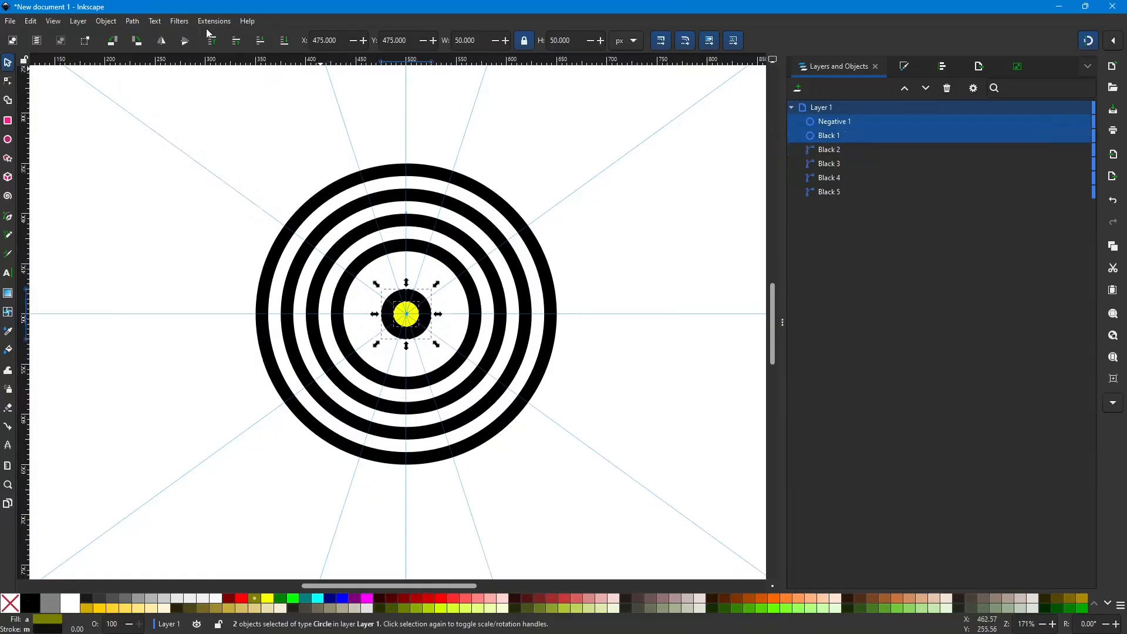
left_click(134, 22)
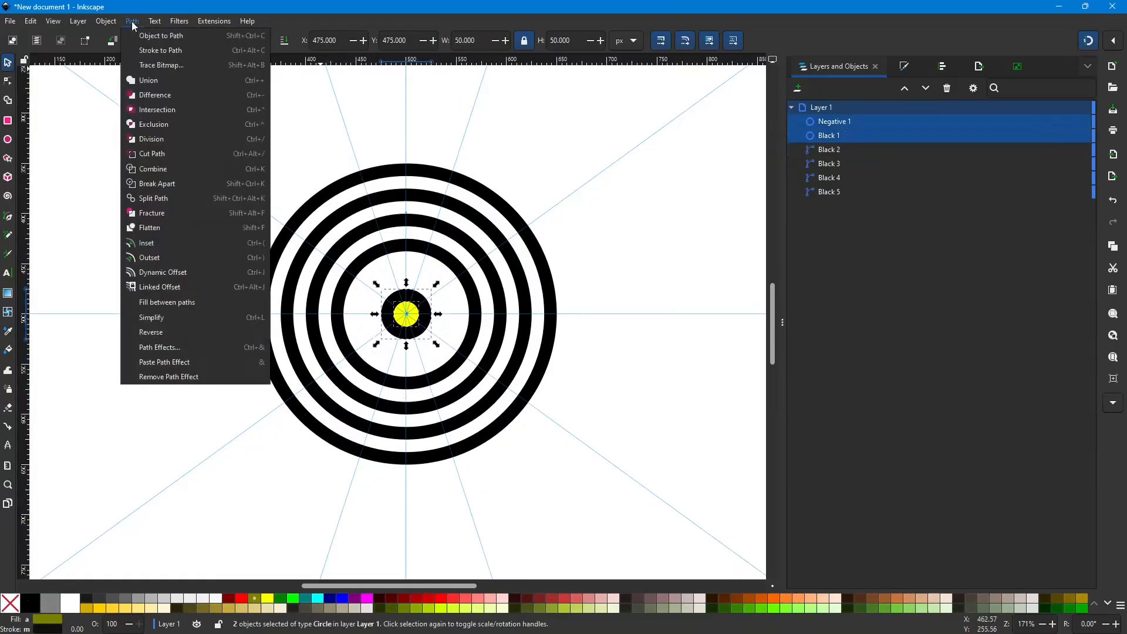
left_click(150, 95)
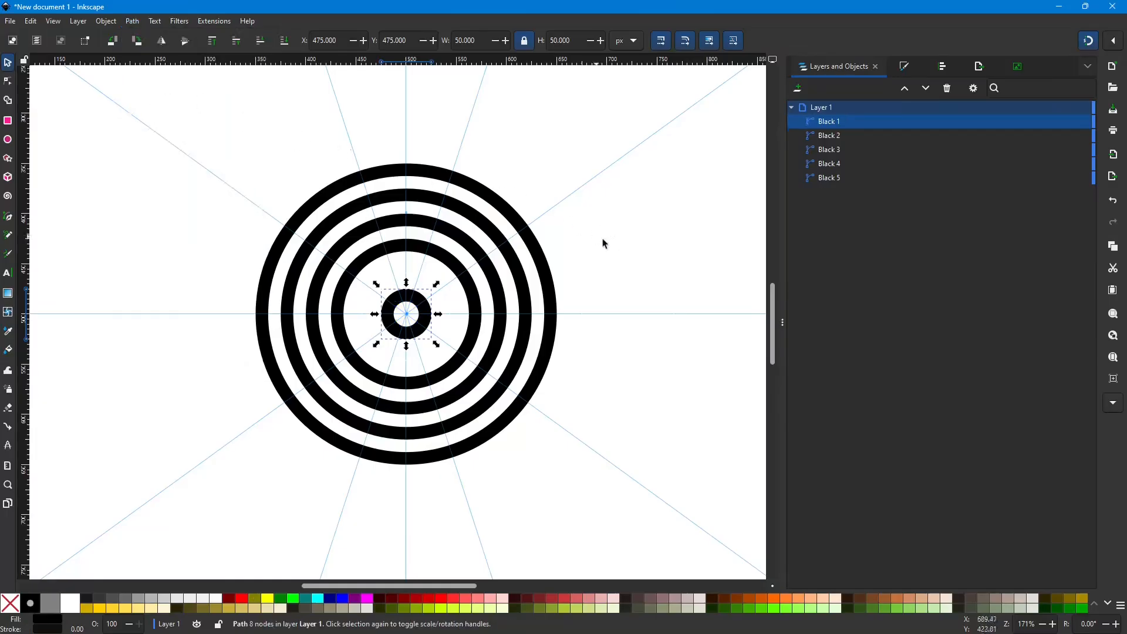
Step: Draw a narrow vertical rectangle with bright green fill, about 14 × 291 px, in the empty page area above and to the right of the rings
scroll(639, 277, "down", 2, "ctrl")
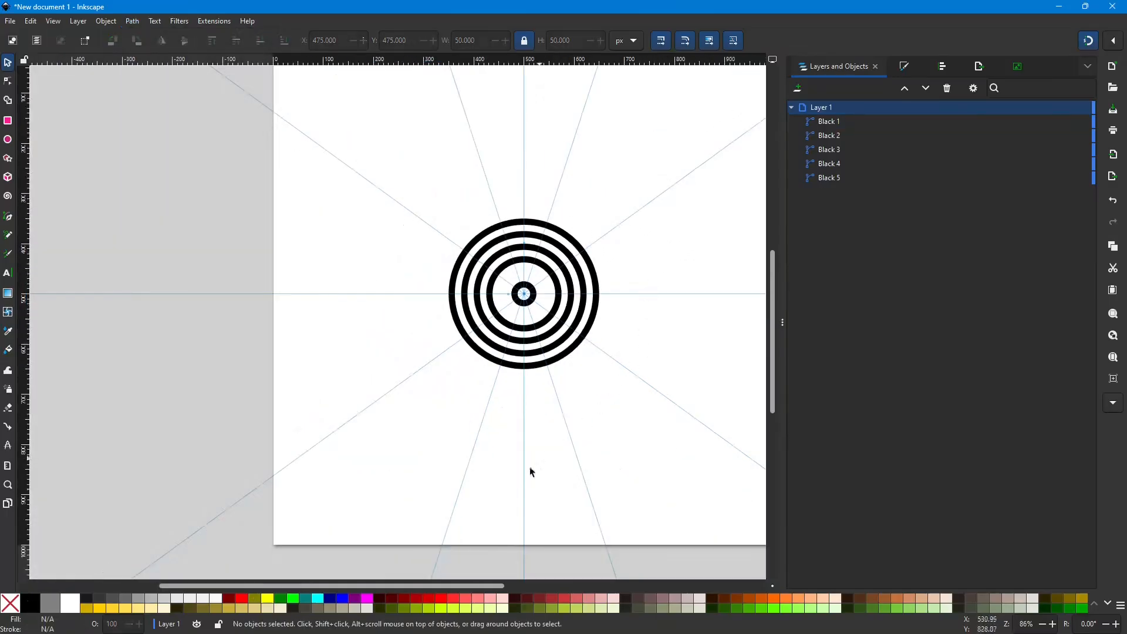
left_click_drag(444, 586, 516, 572)
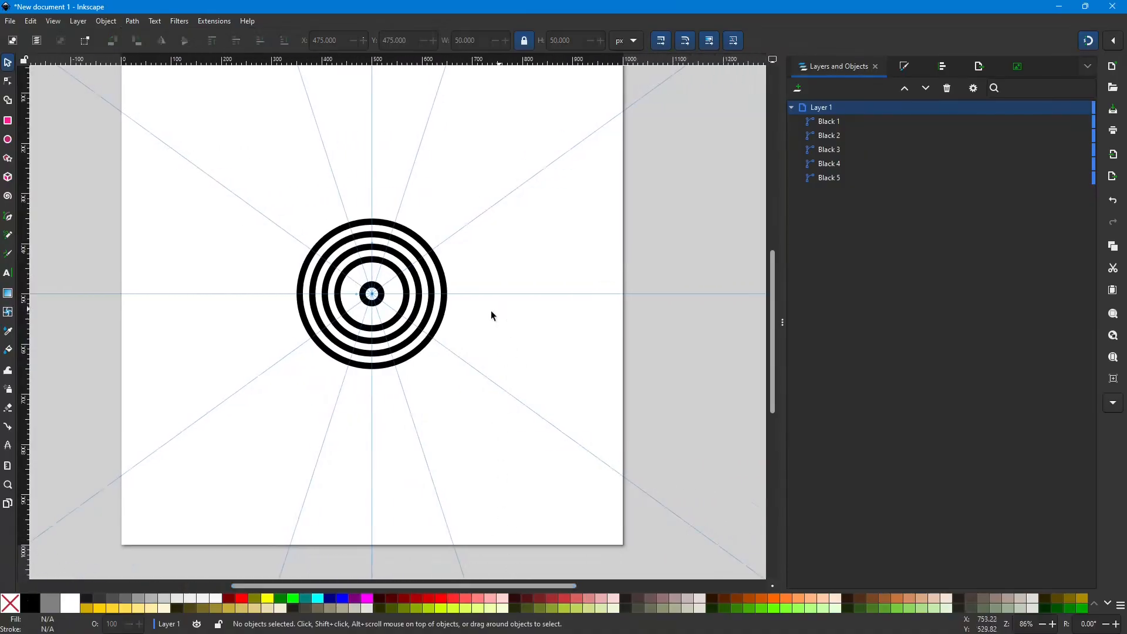
scroll(481, 301, "up", 2)
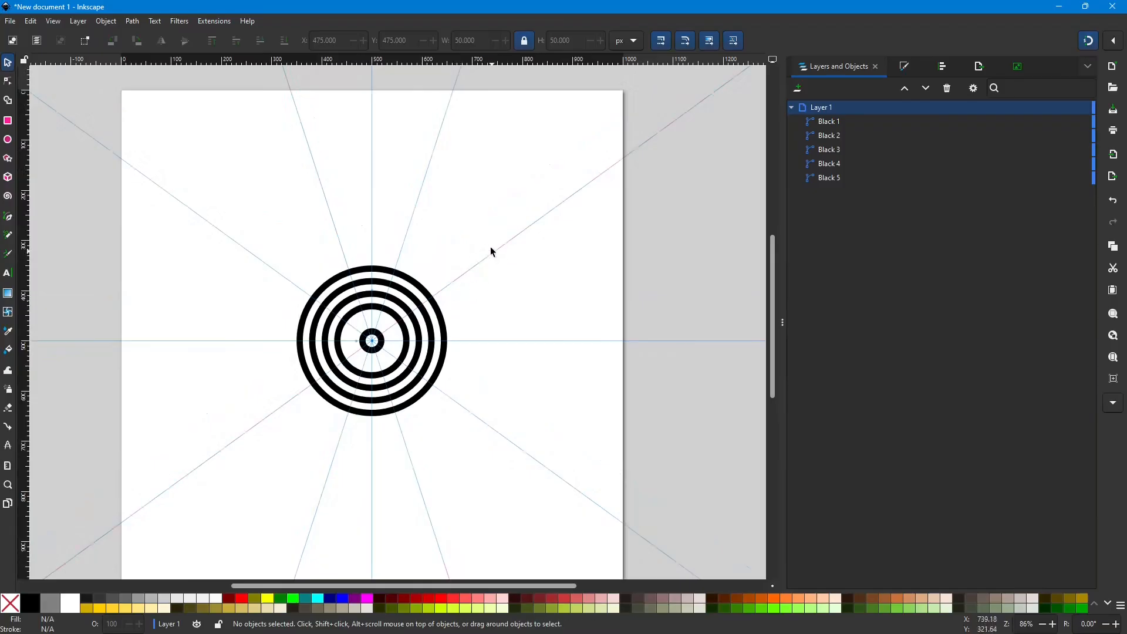
left_click(8, 122)
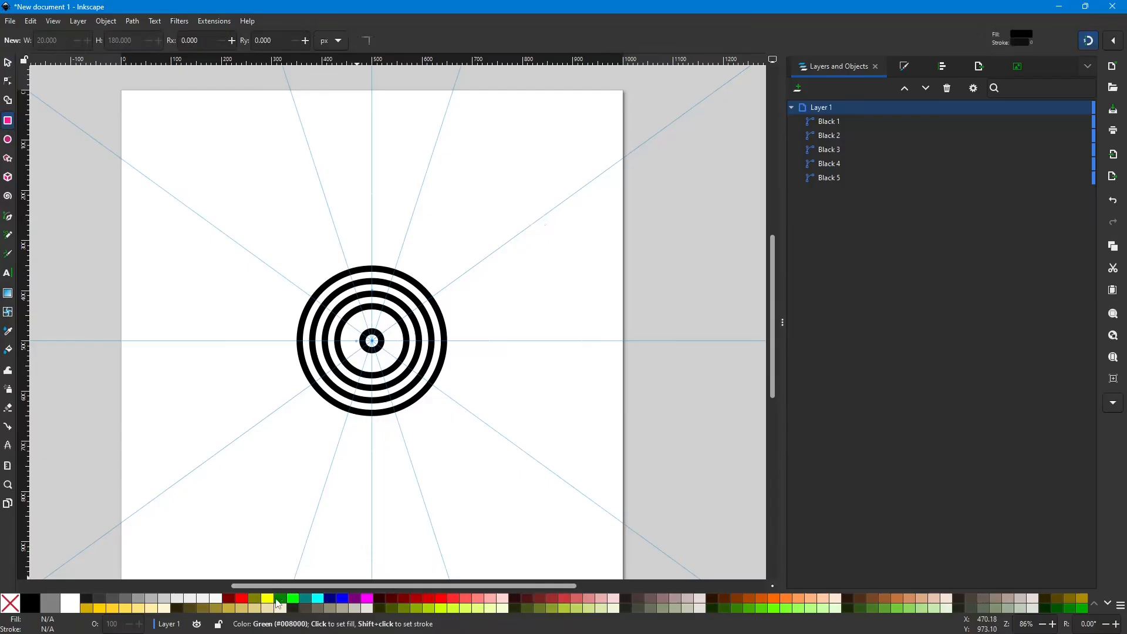
left_click(290, 601)
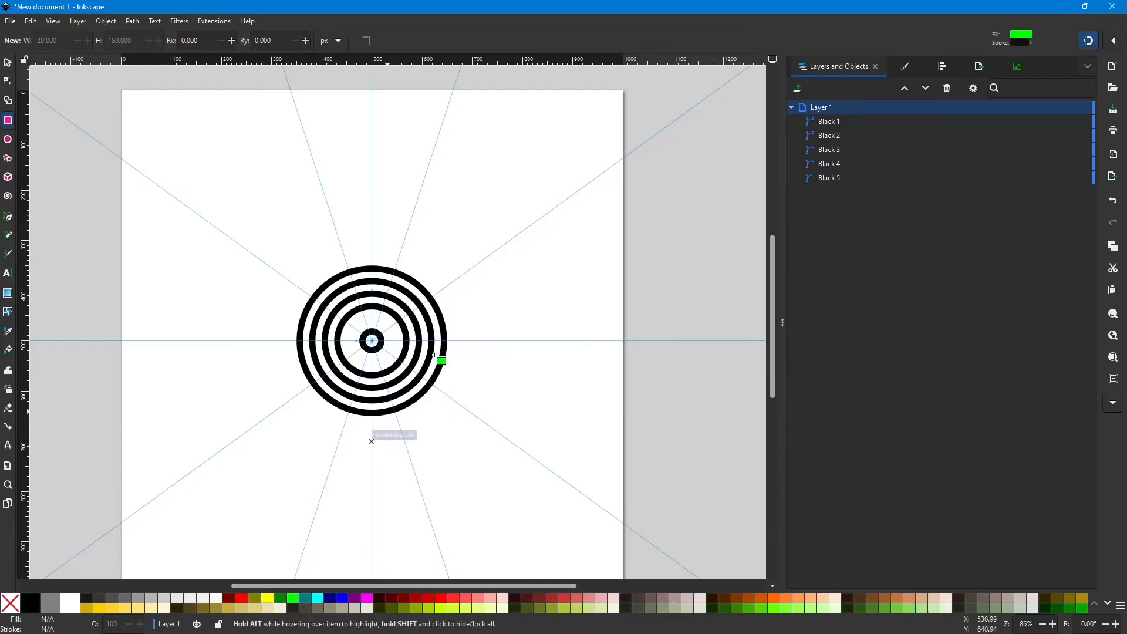
left_click_drag(492, 176, 501, 322)
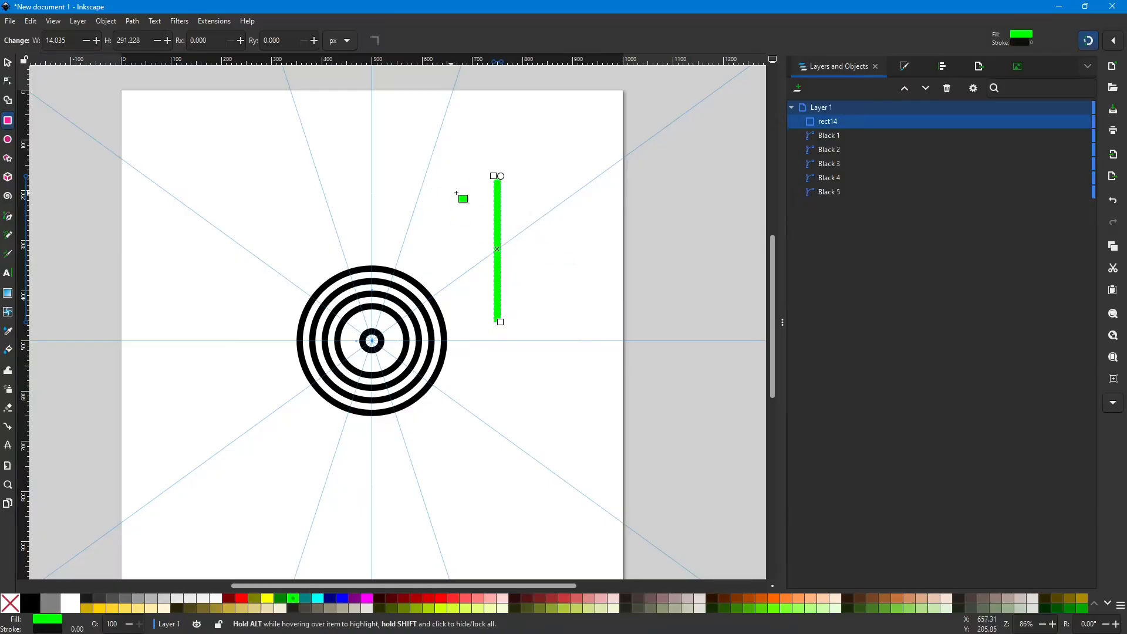
Step: Set the green rectangle's height to 180 px and width to 10 px independently, relock the proportions and deselect it
left_click(8, 64)
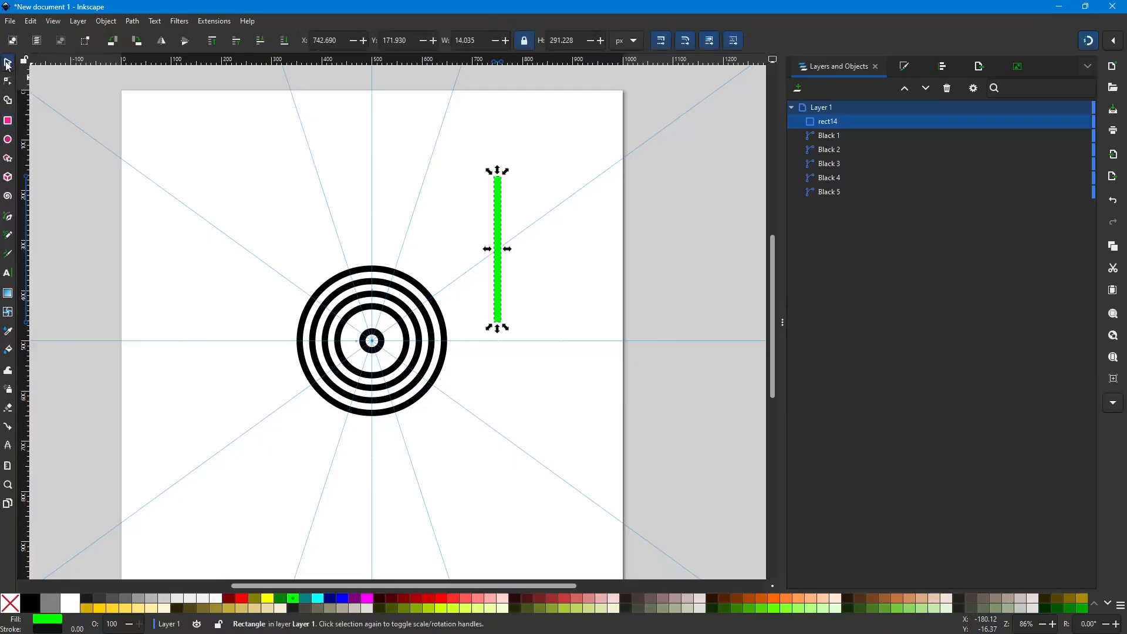
left_click(497, 230)
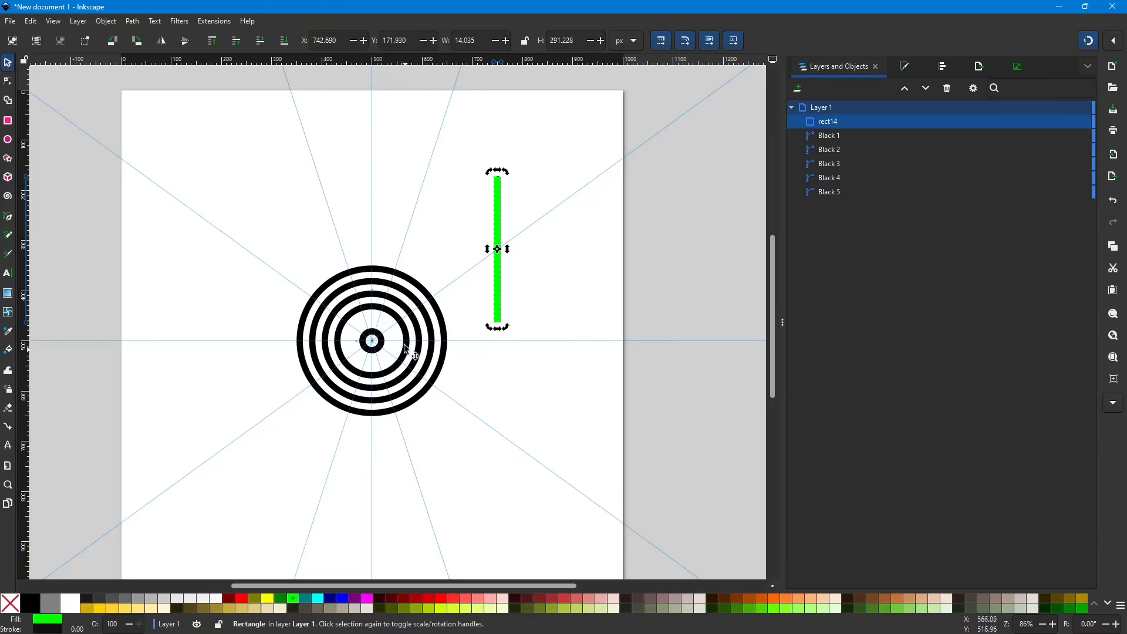
left_click(498, 201)
left_click(572, 41)
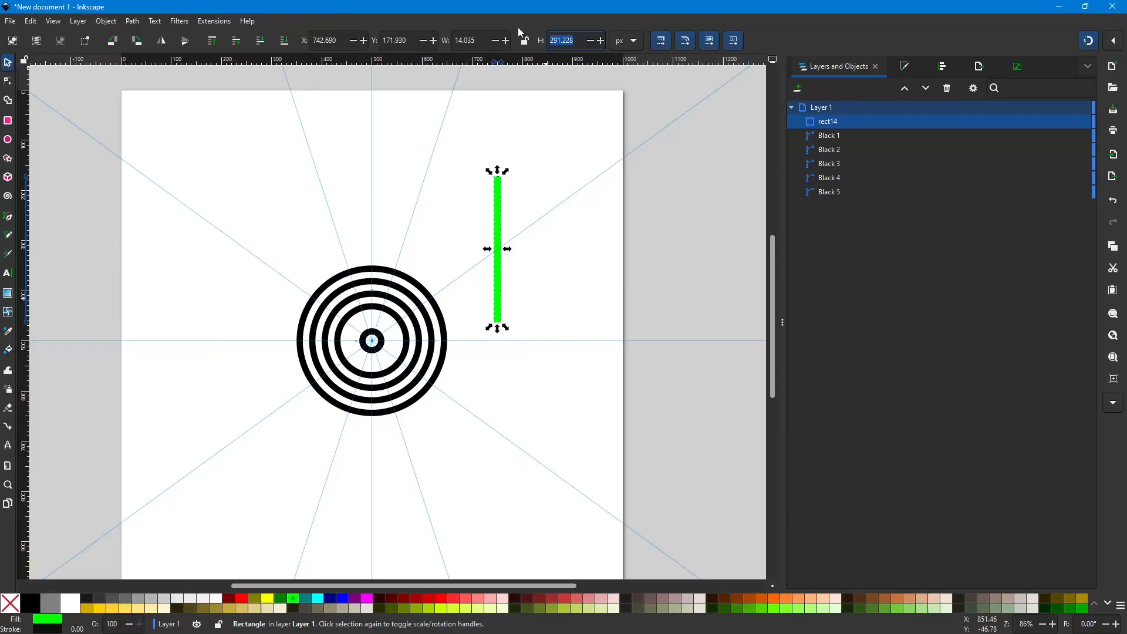
type("180")
key("shift+Tab")
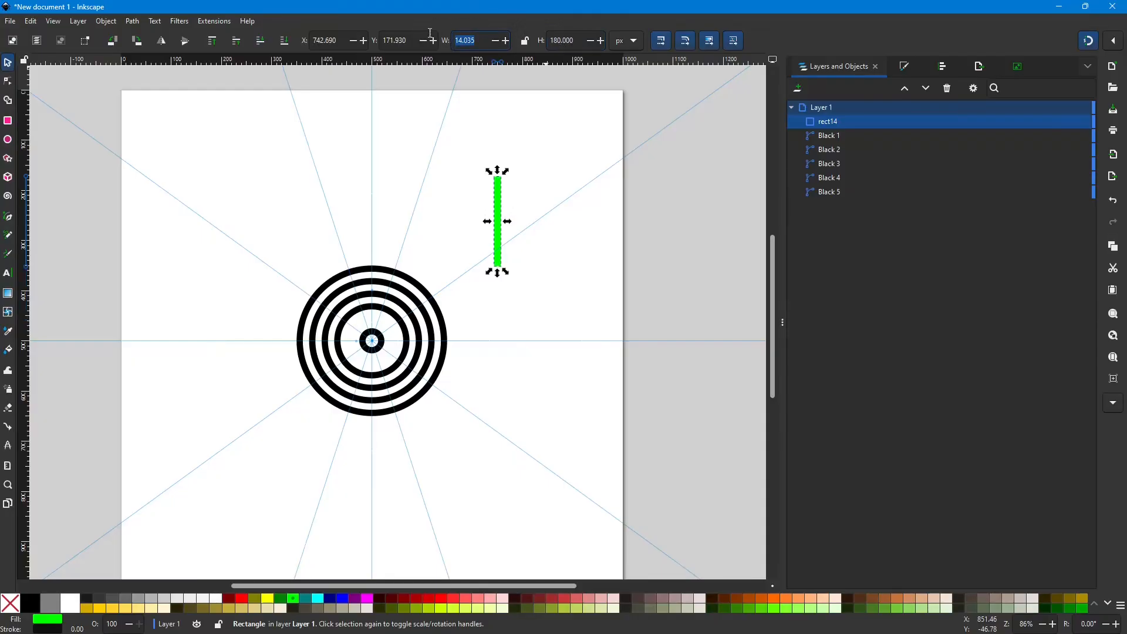
type("10")
key("Tab")
left_click(527, 42)
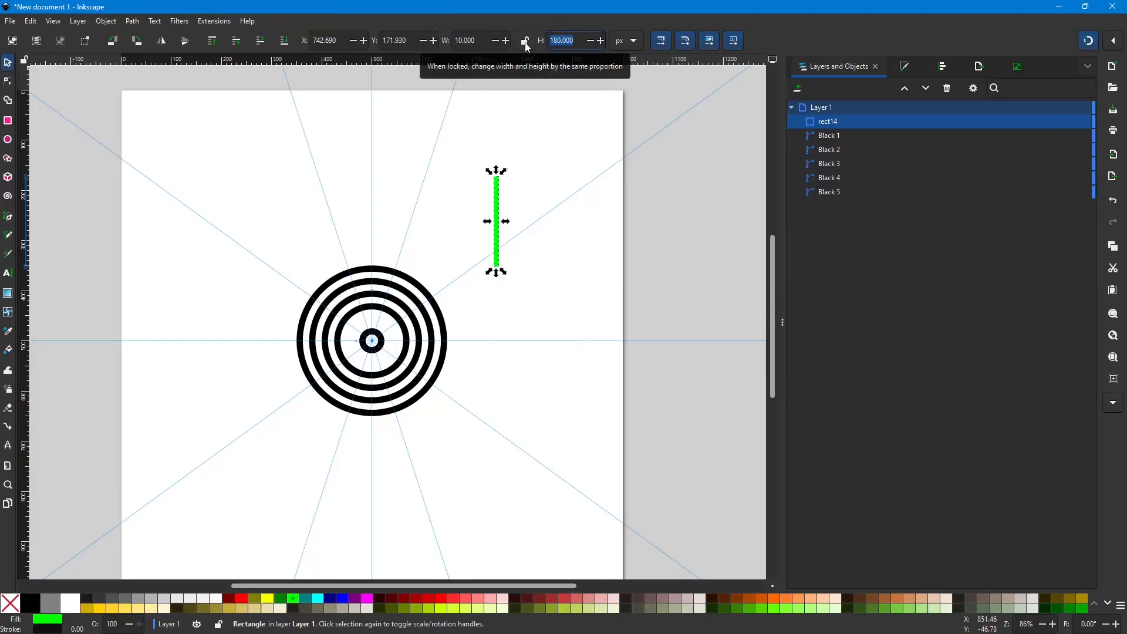
left_click(524, 111)
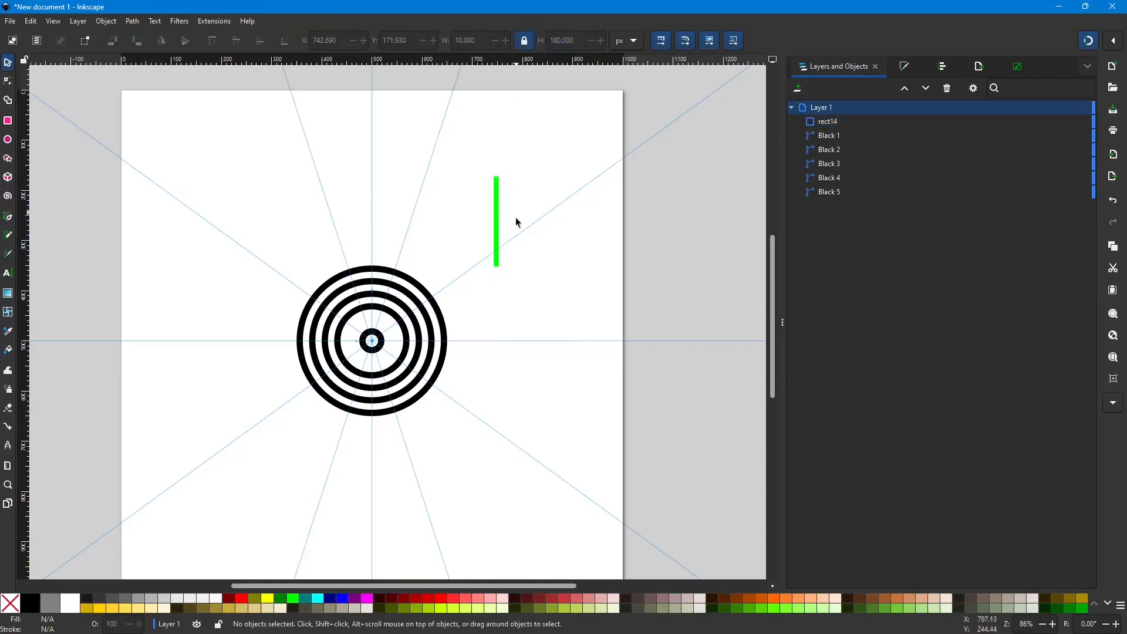
Step: Move the green rectangle onto the vertical centre guide so its lower end touches the top of the outermost ring
left_click_drag(501, 226, 369, 266)
scroll(376, 232, "up", 2, "ctrl")
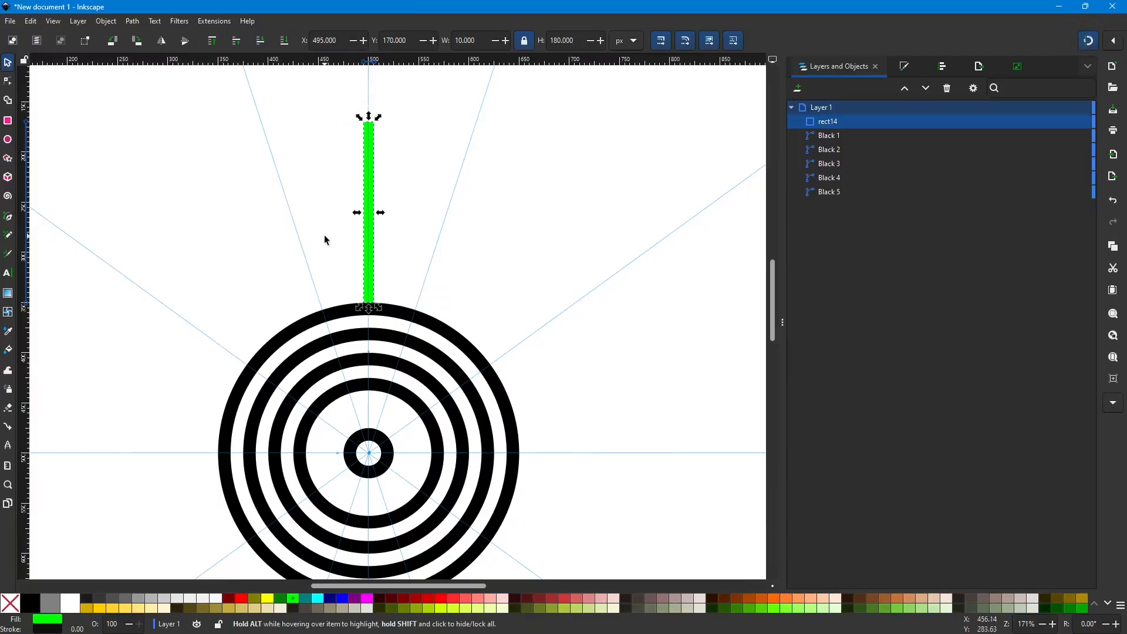
Step: Examine how the green rectangle lines up with the vertical guide and meets the outermost ring, along with the rings below it
scroll(382, 227, "down", 2)
scroll(382, 227, "up", 2)
scroll(382, 232, "down", 1)
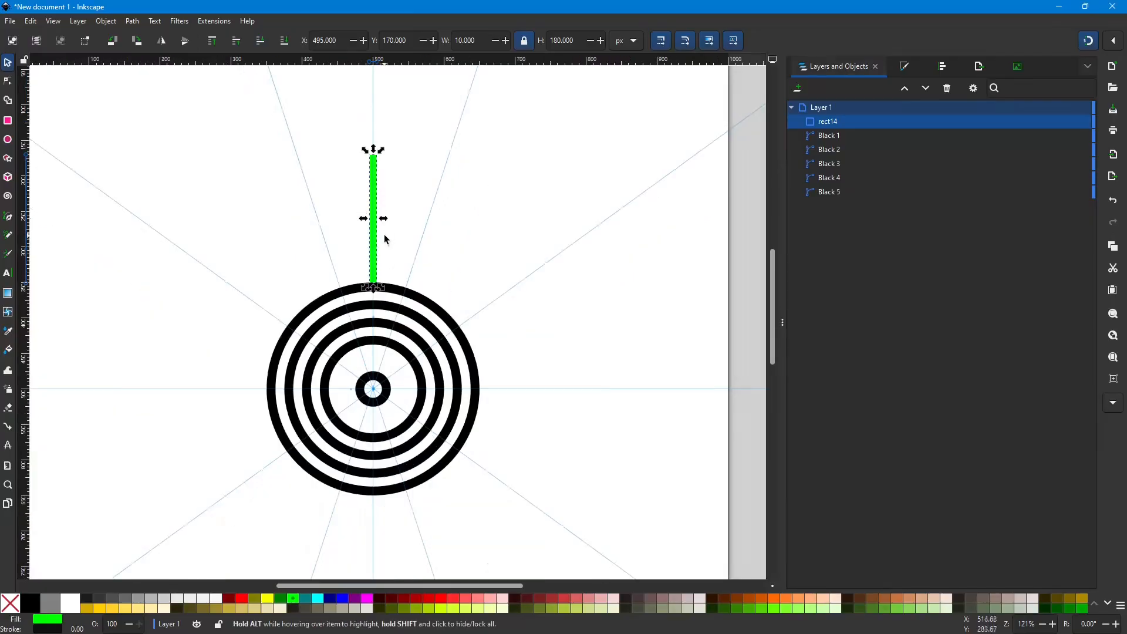
scroll(384, 234, "up", 2)
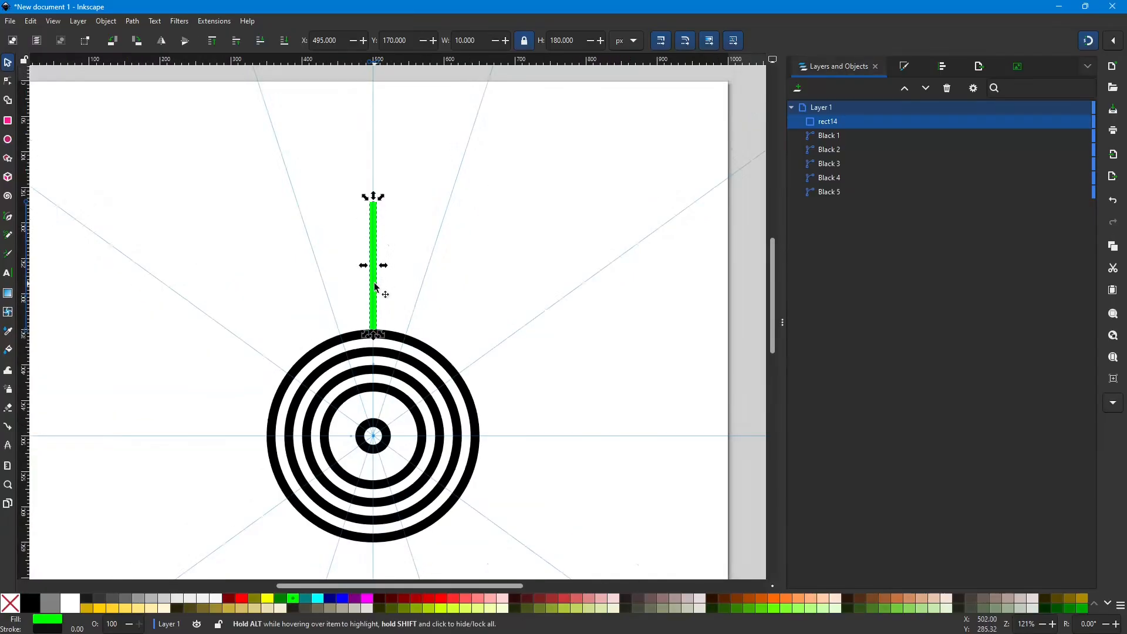
scroll(379, 289, "up", 1)
scroll(379, 291, "up", 2)
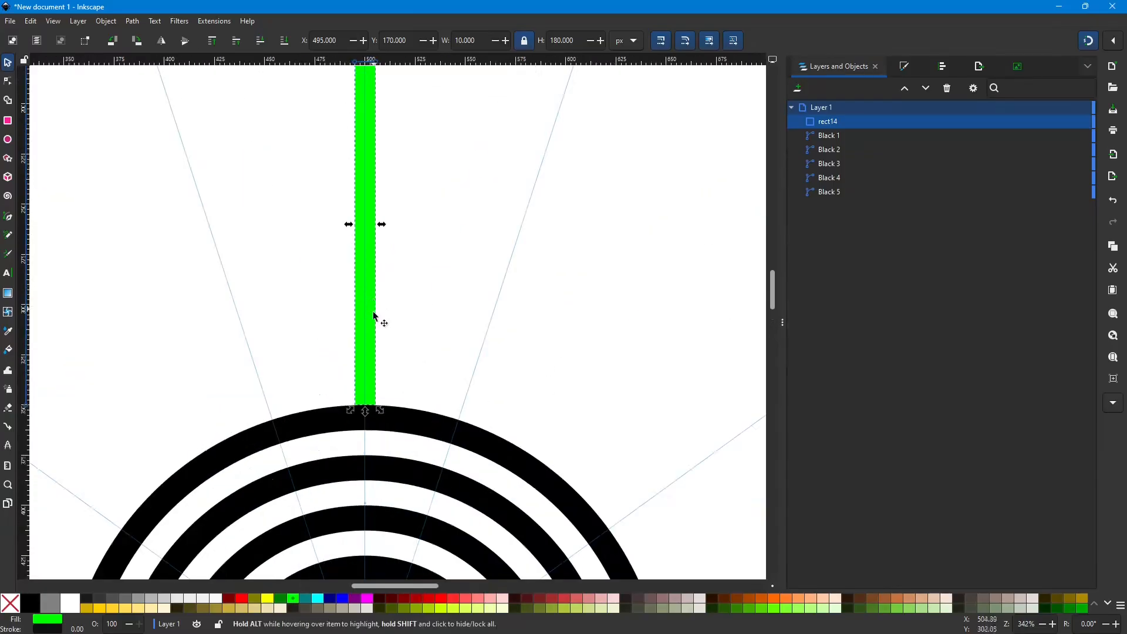
scroll(378, 313, "up", 1)
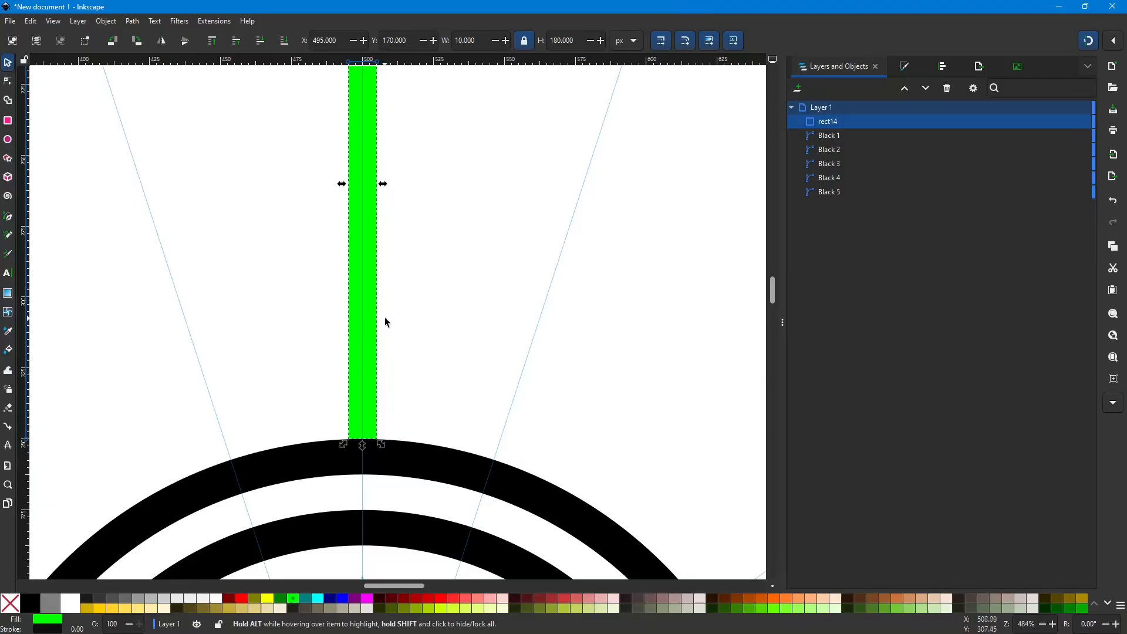
scroll(389, 322, "down", 4)
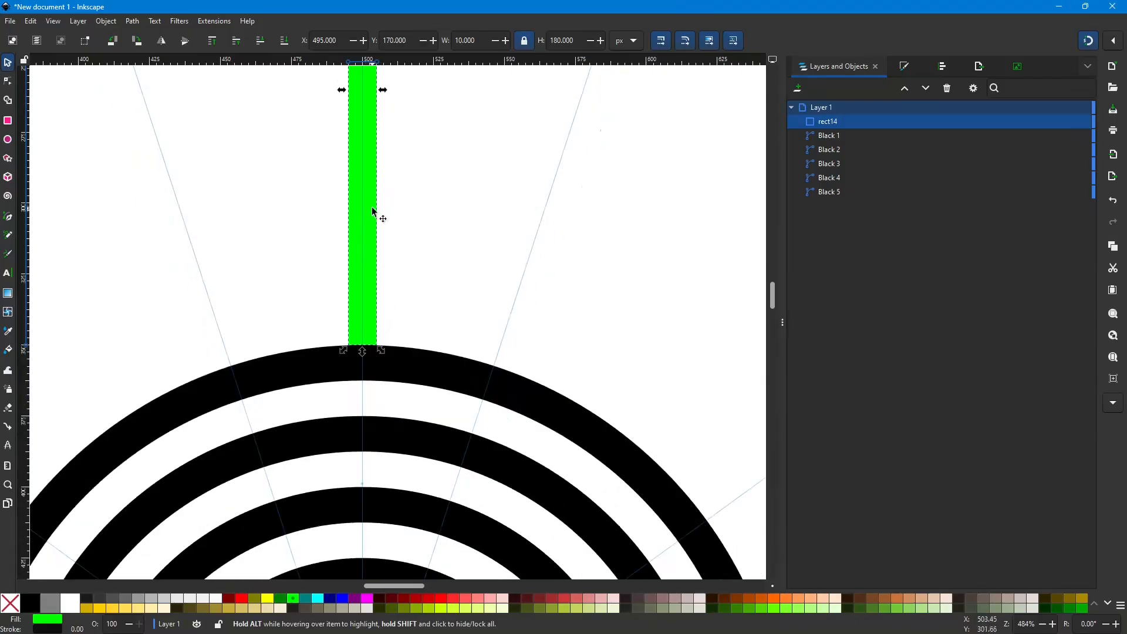
scroll(371, 232, "down", 6)
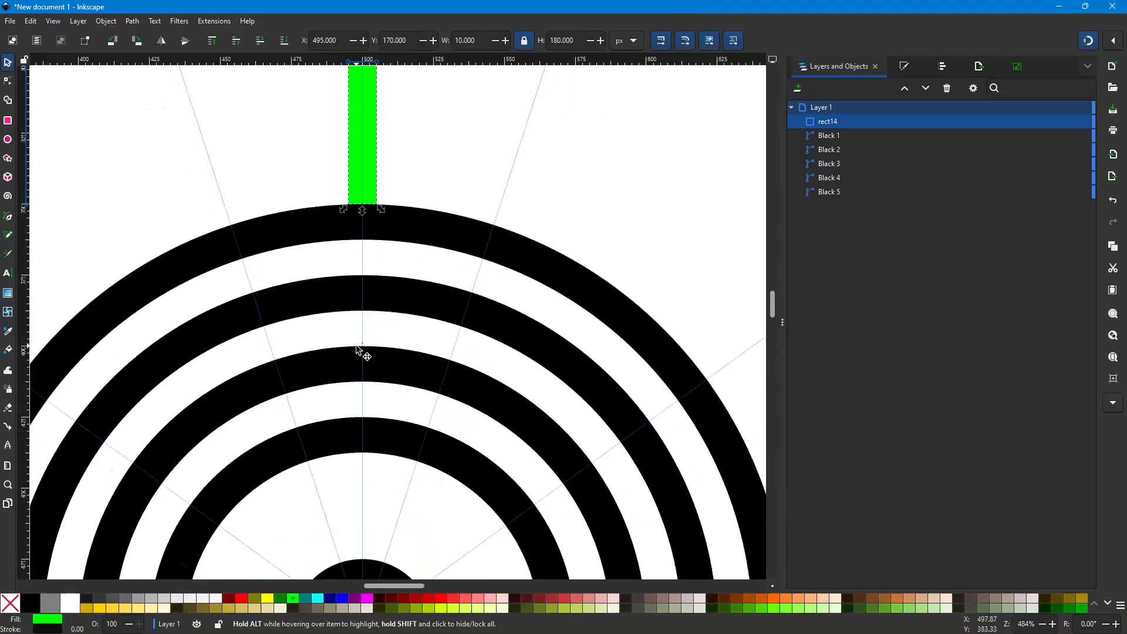
Step: Move the green rectangle straight down over the rings in coarse increments to a Y position of 250 px
scroll(357, 349, "down", 4)
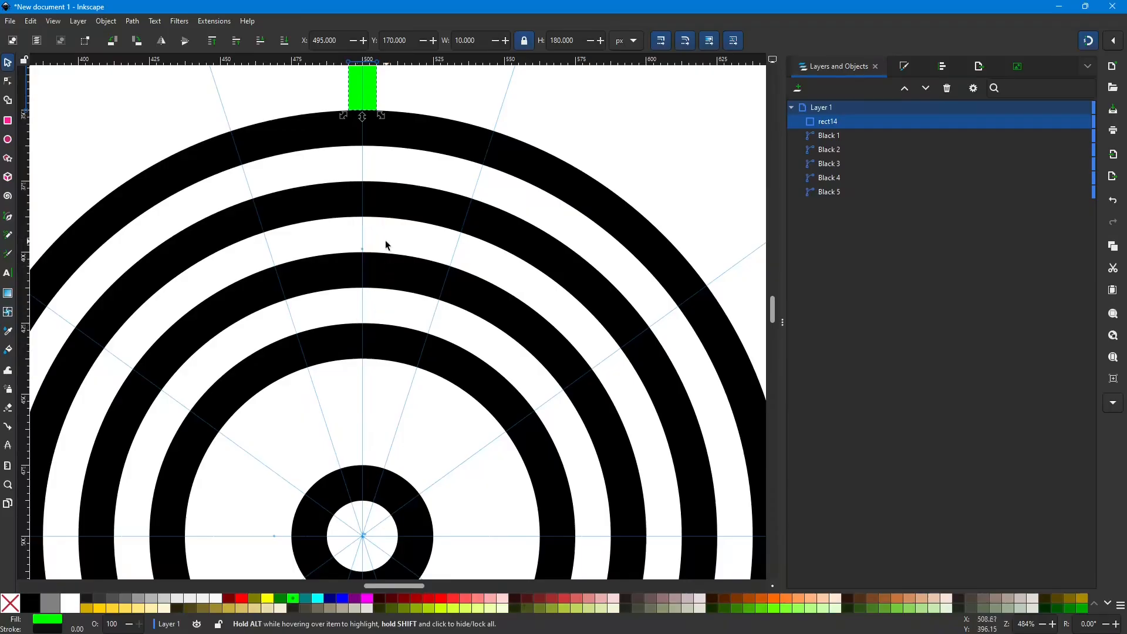
scroll(387, 244, "up", 5)
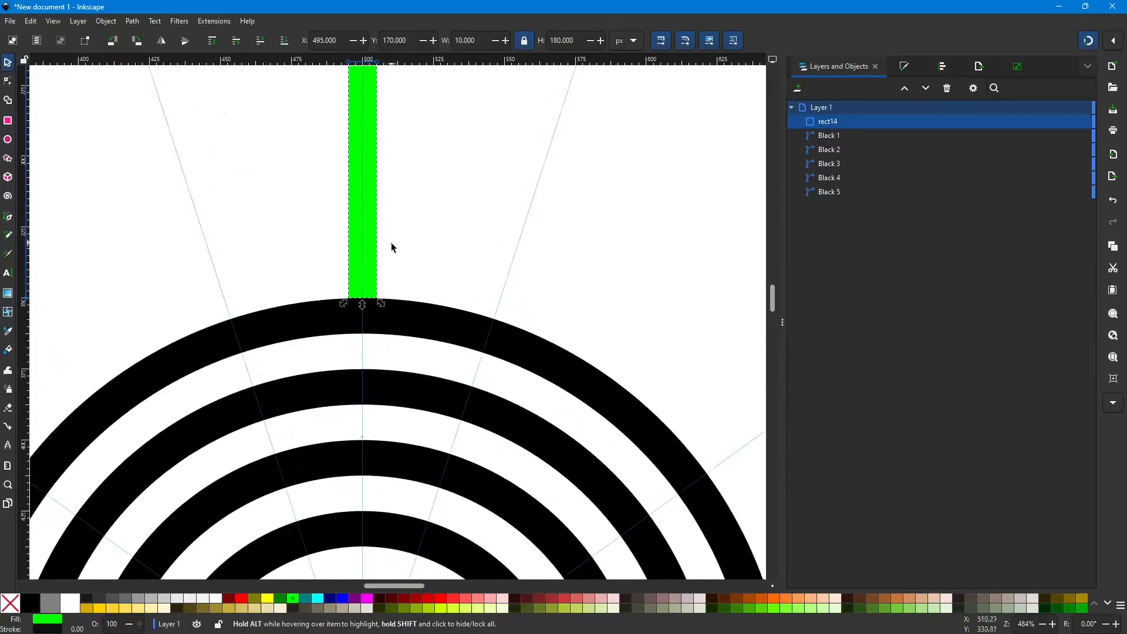
left_click(375, 262)
scroll(393, 247, "up", 4)
mouse_move(368, 260)
left_mouse_down()
mouse_move(417, 257)
mouse_move(379, 249)
left_mouse_up()
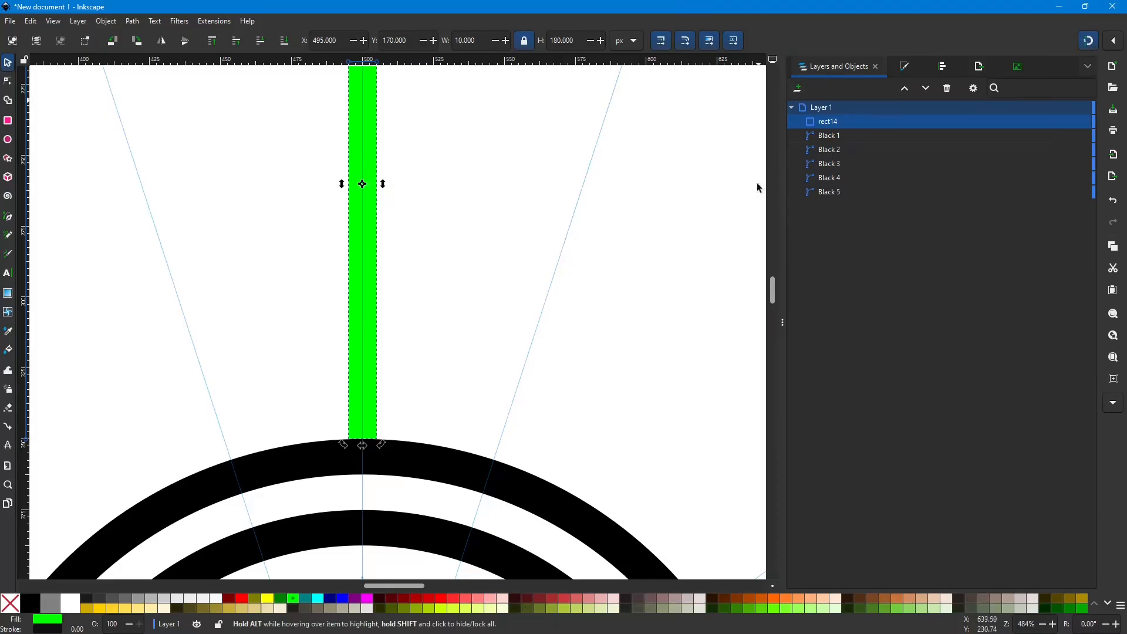
scroll(383, 249, "down", 2)
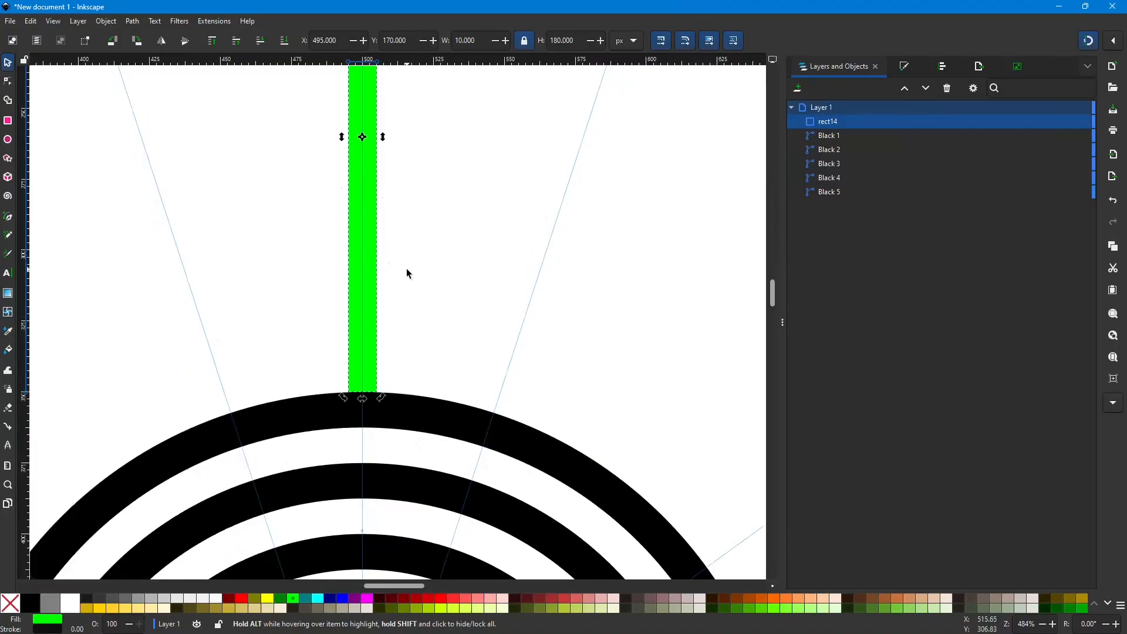
key("shift+Down")
key("shift+Down")
key("shift+Down")
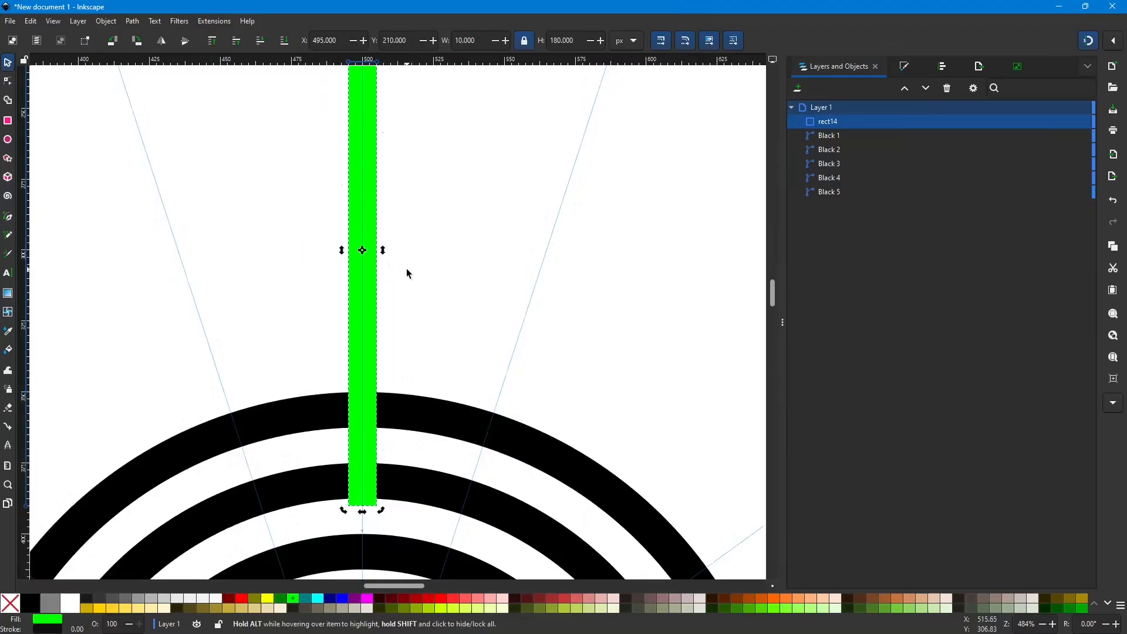
scroll(436, 276, "down", 5)
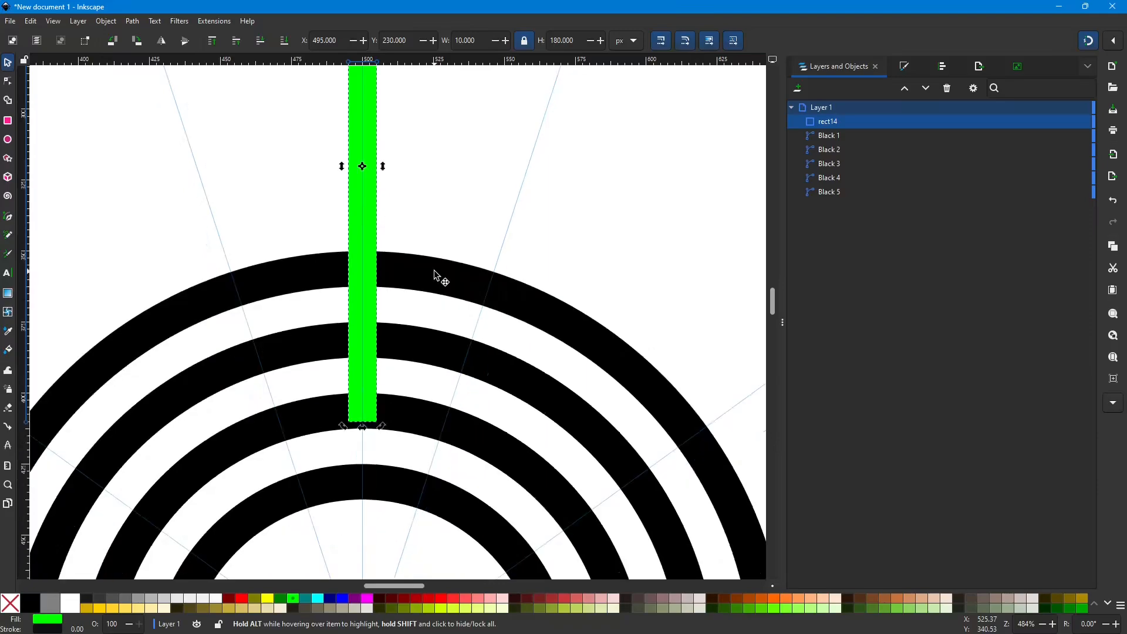
key("shift+Down")
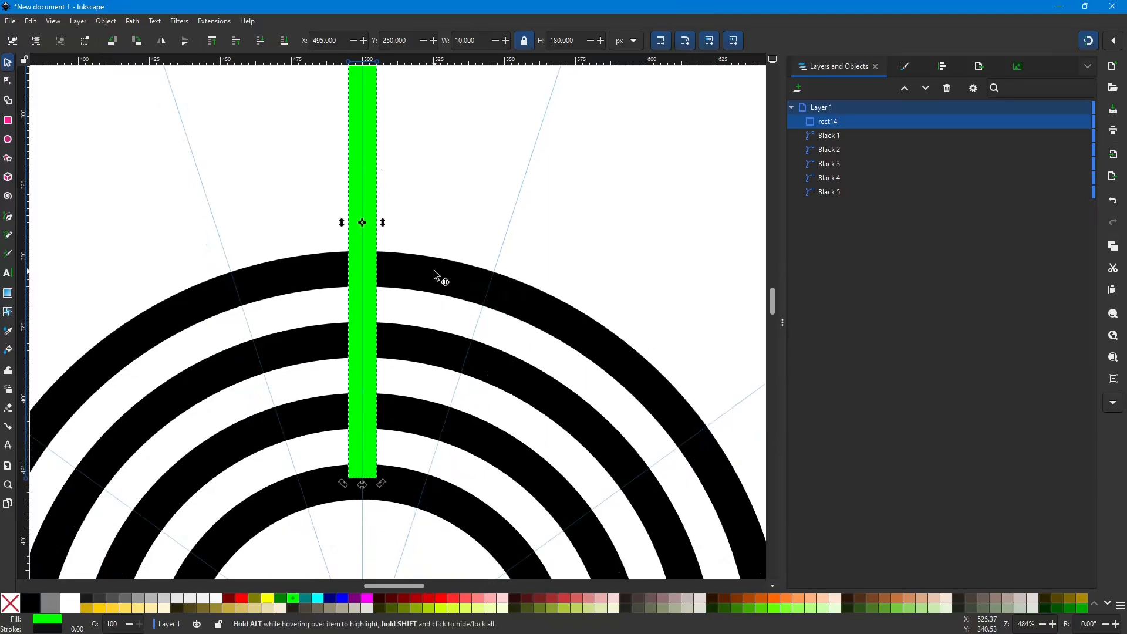
Step: Fine-tune the green rectangle's vertical position to Y 256 px, its lower end within the second-smallest ring, and deselect it
scroll(463, 279, "down", 5)
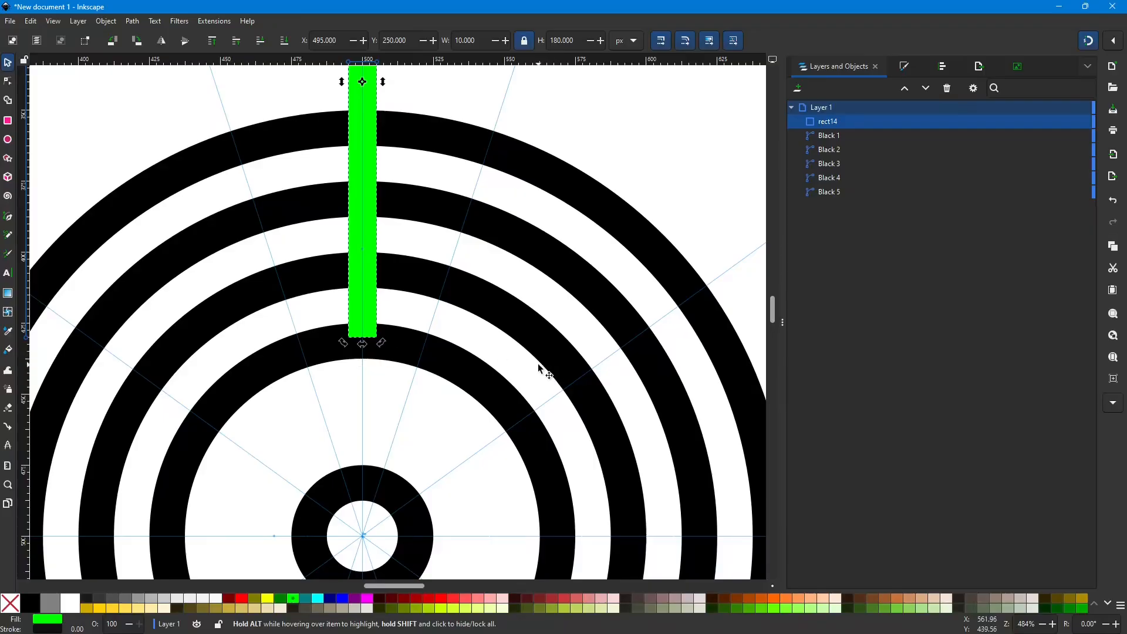
key("Down")
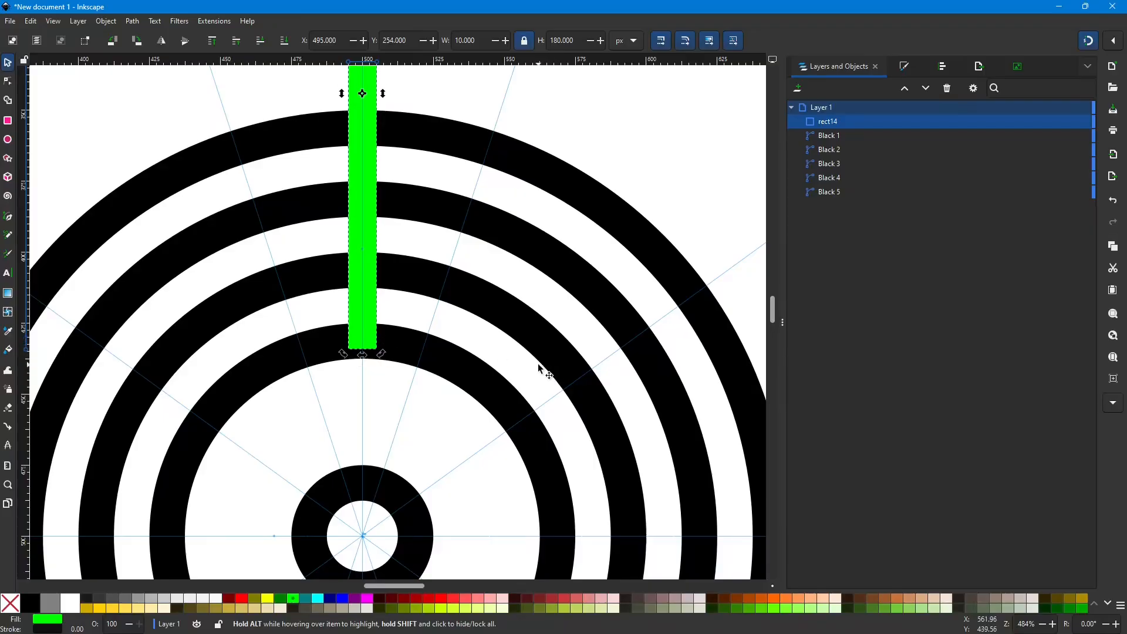
key("Down")
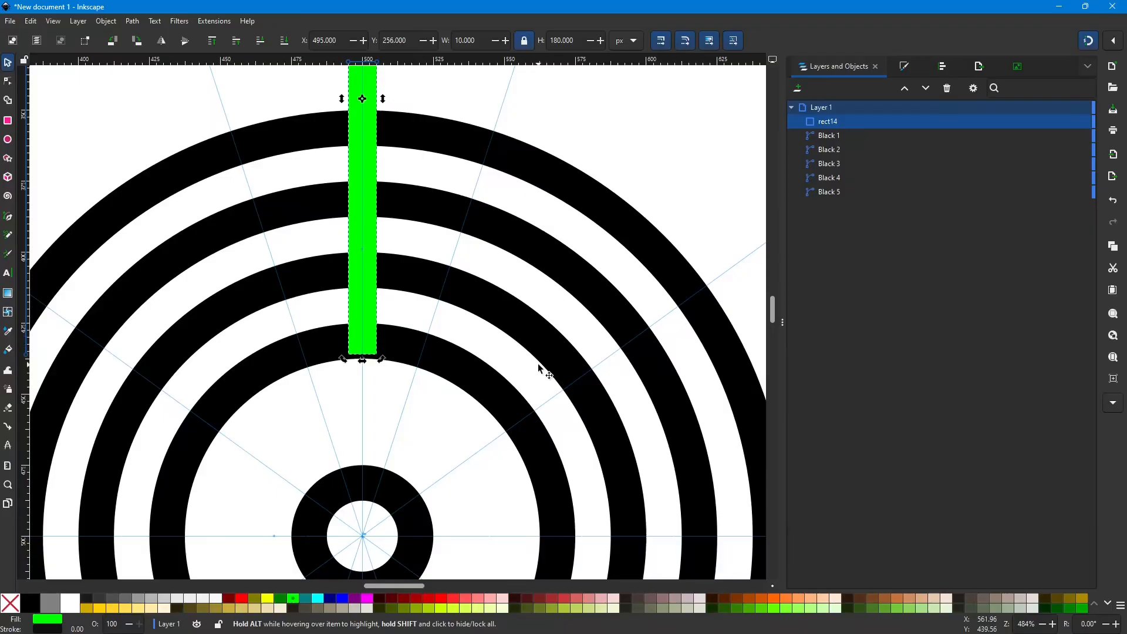
scroll(373, 365, "up", 4)
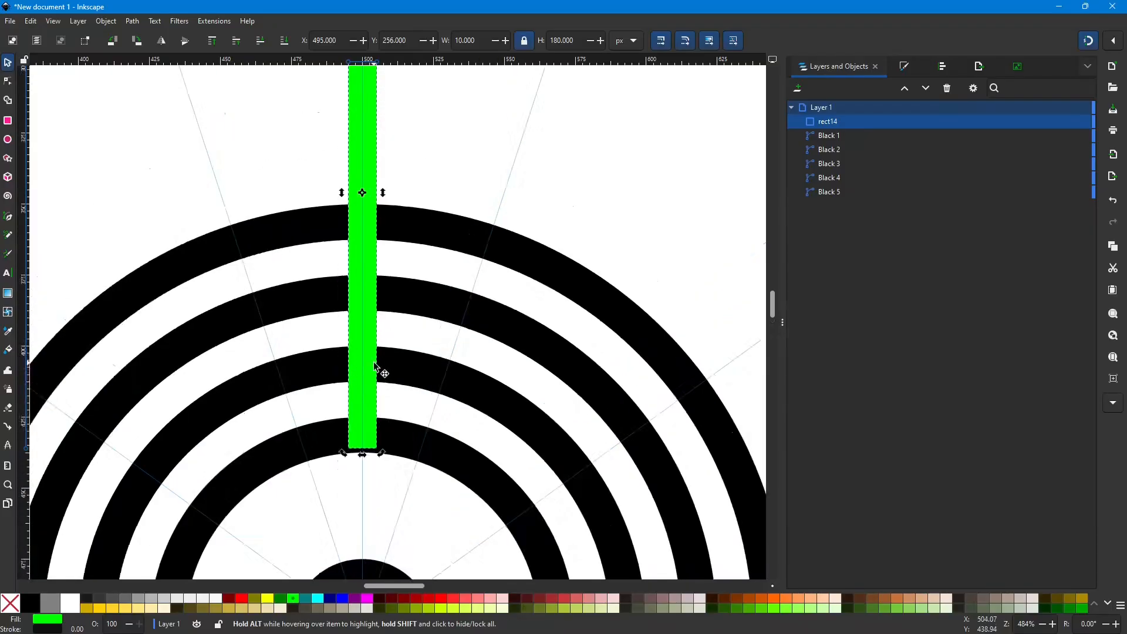
scroll(376, 367, "up", 2)
scroll(422, 360, "down", 2, "ctrl")
scroll(431, 352, "down", 6)
scroll(430, 352, "up", 2)
scroll(431, 351, "down", 1, "ctrl")
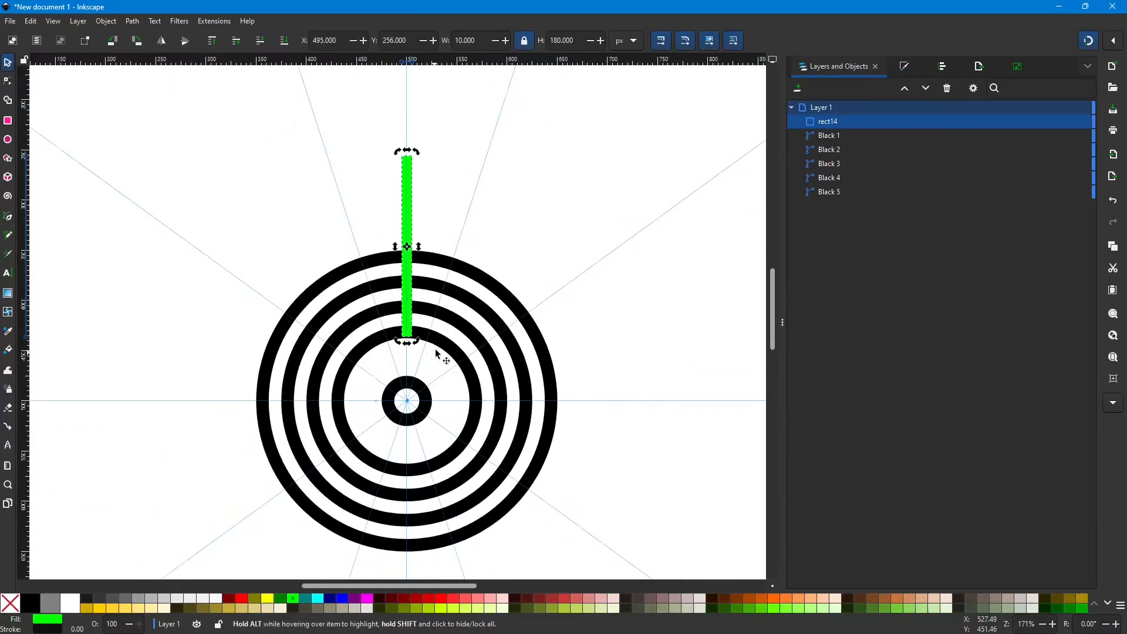
left_click(457, 180)
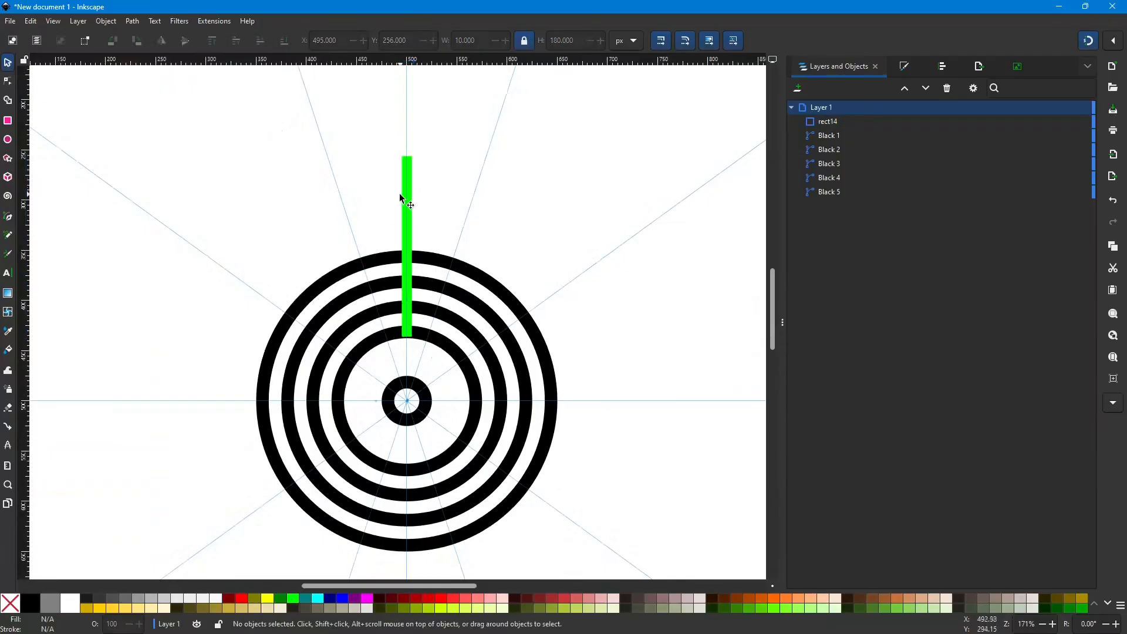
Step: Duplicate the green rectangle and shift the copy 20 px to the right, to X 515 px
left_click(411, 239)
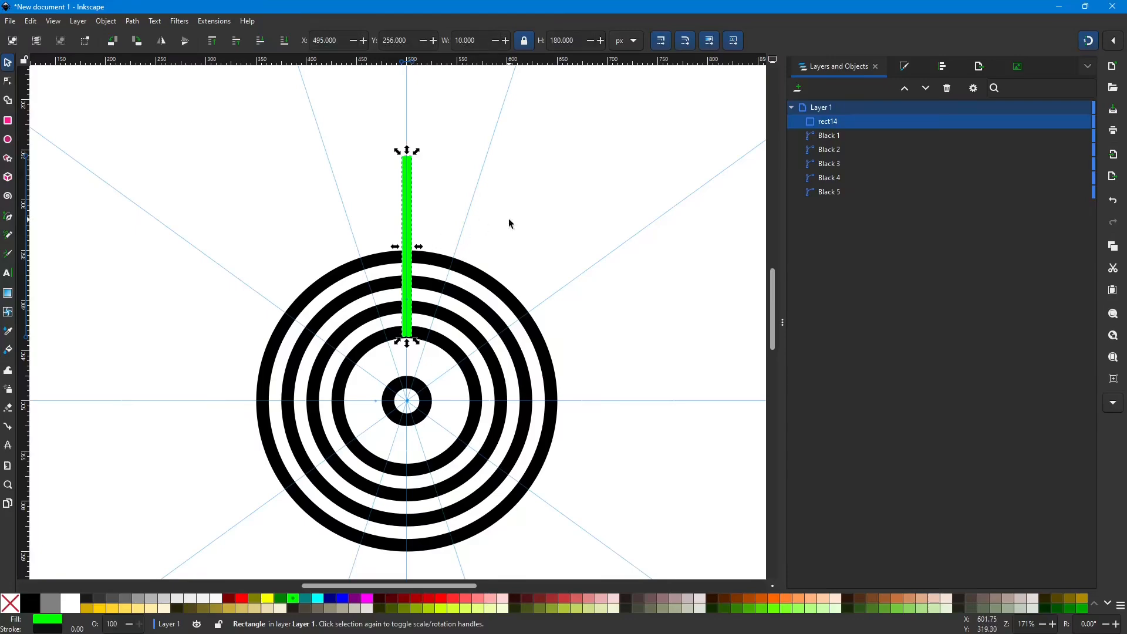
key("ctrl")
key("ctrl+d")
key("shift")
key("shift+Right")
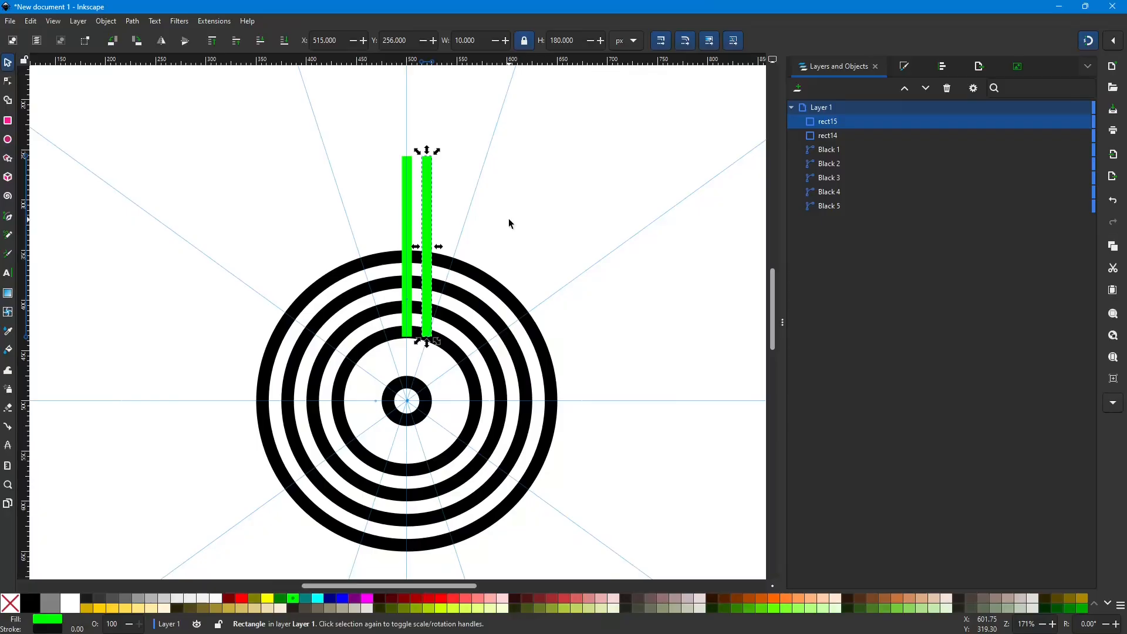
Step: Duplicate the original centre bar, shift the copy 20 px to the left to X 475 px, and deselect it
left_click(404, 201)
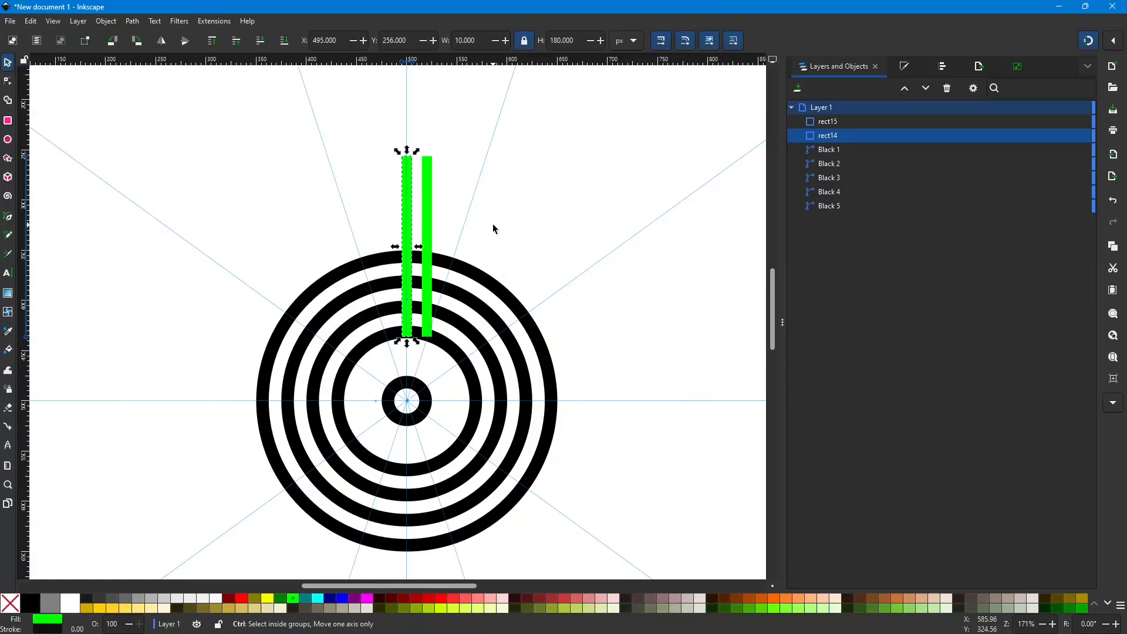
key("ctrl+d")
key("shift")
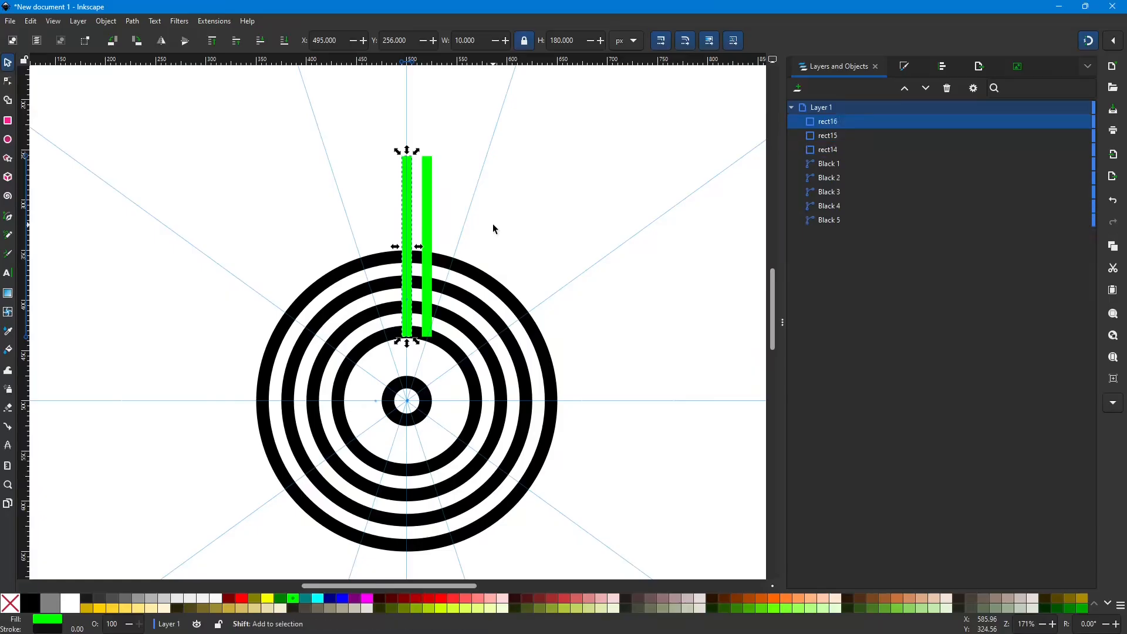
key("shift+Left")
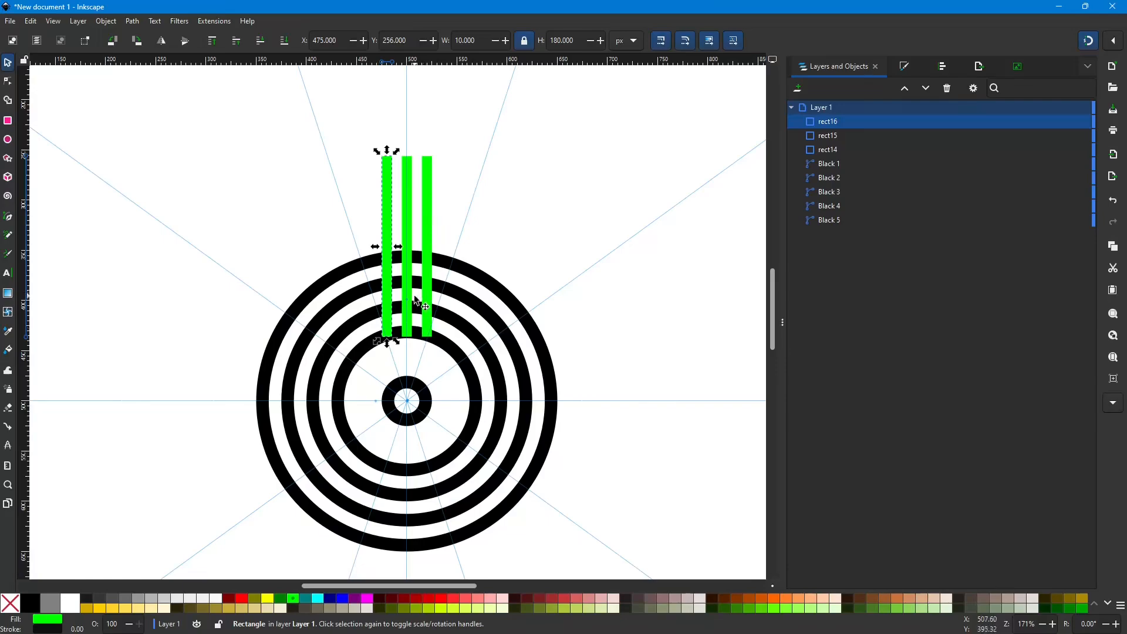
left_click(491, 235)
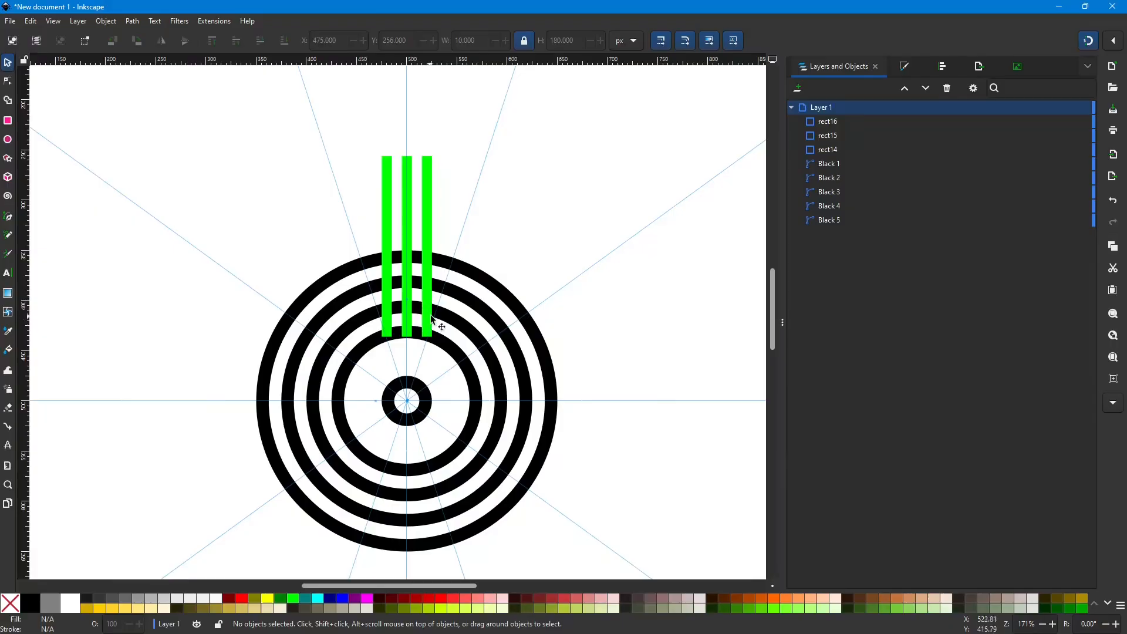
left_click(388, 250)
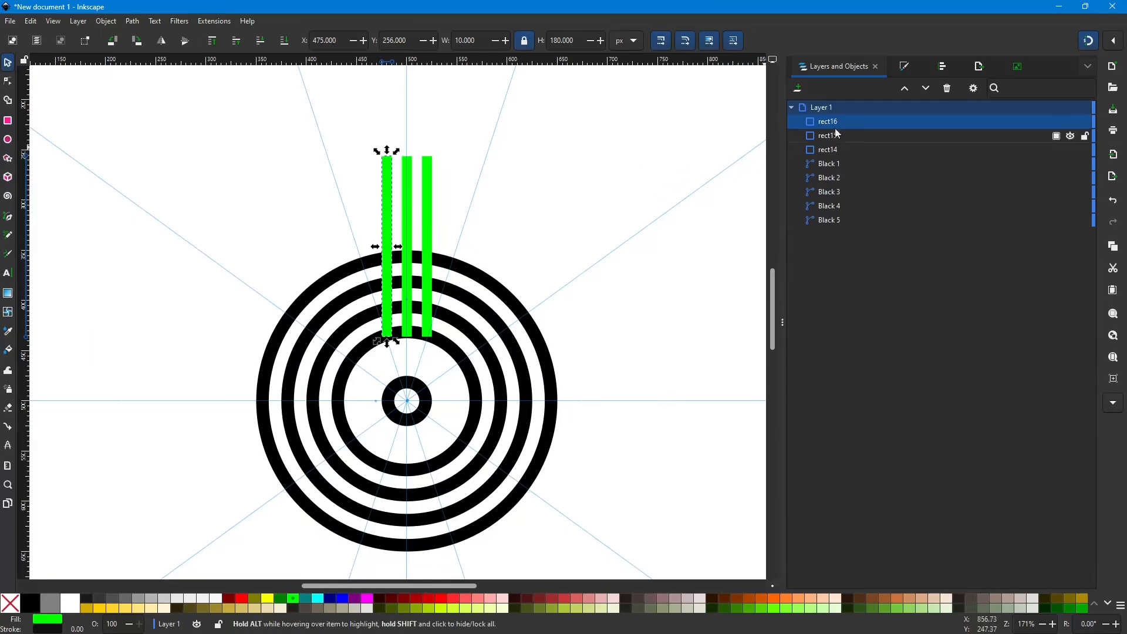
left_click(850, 136, "shift")
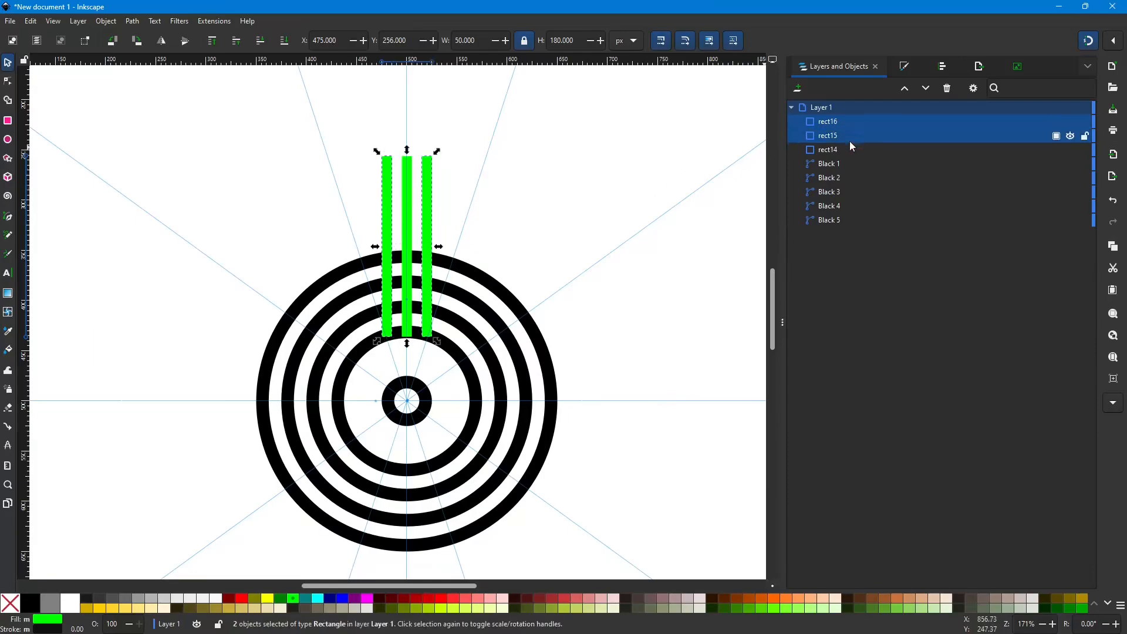
left_click(845, 151, "shift")
left_click(552, 174)
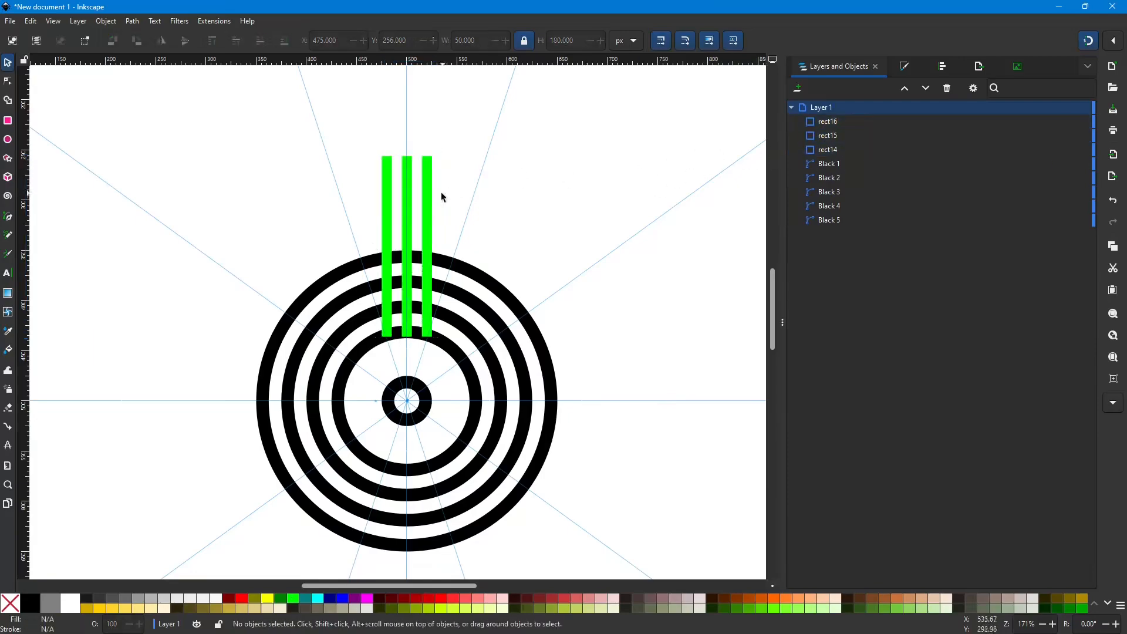
Step: Select all three green bars and combine them into one group
left_click(383, 195)
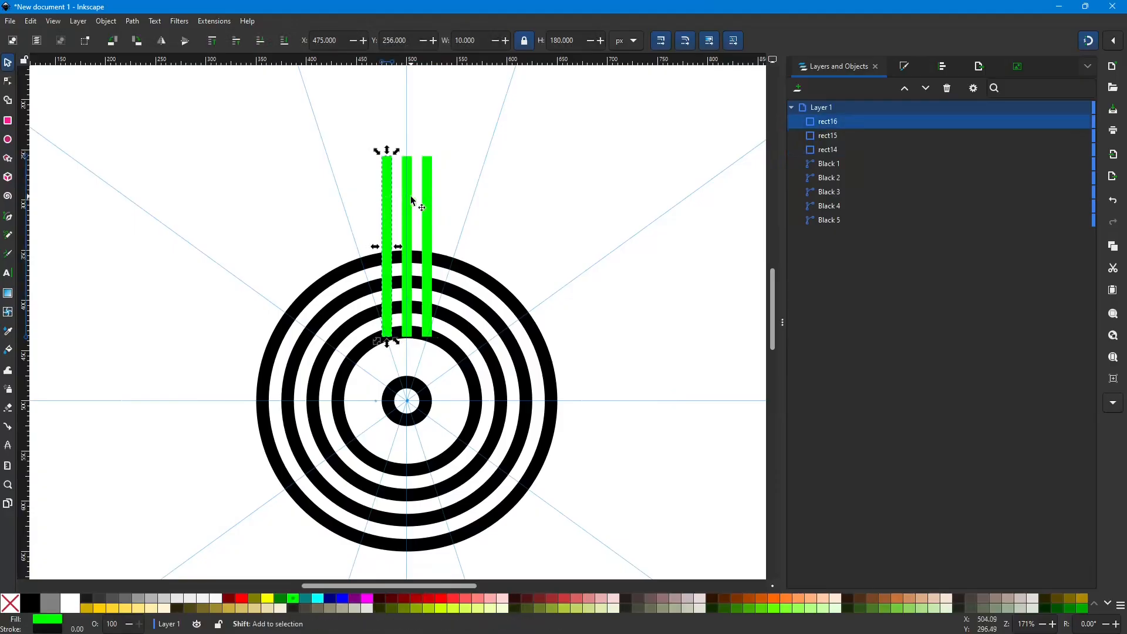
left_click(409, 197, "shift")
left_click(428, 200, "shift")
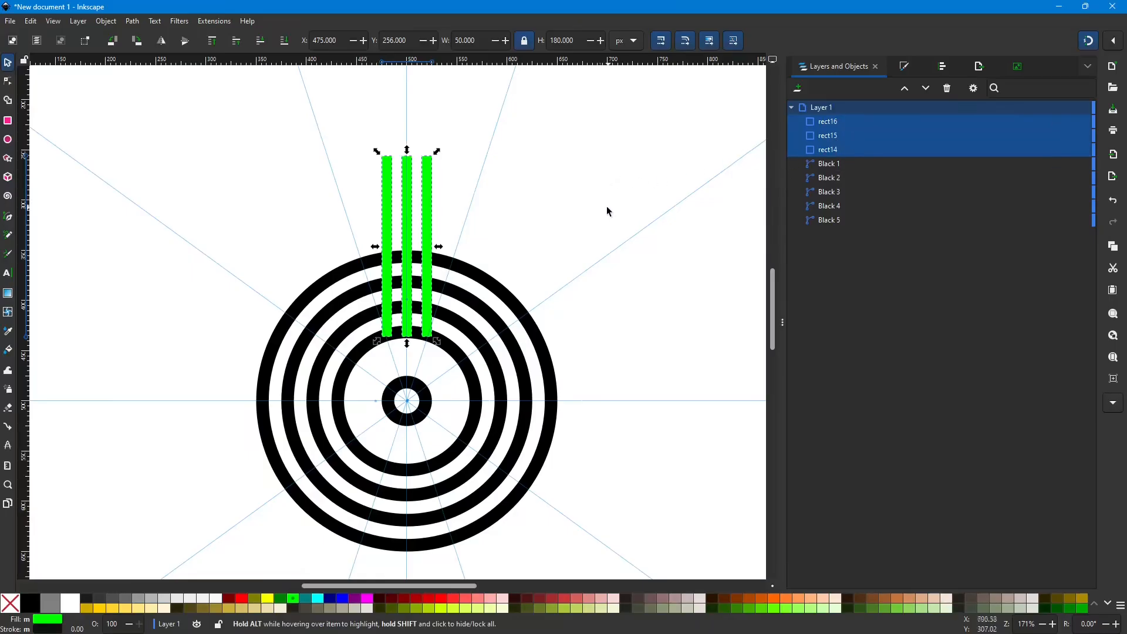
key("ctrl")
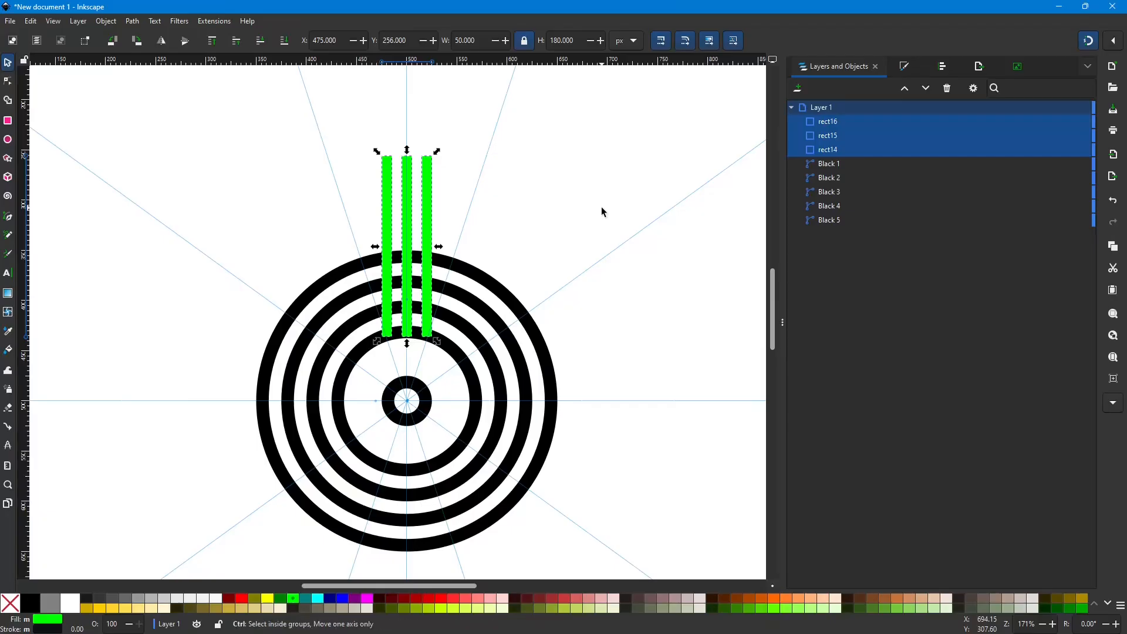
key("ctrl+g")
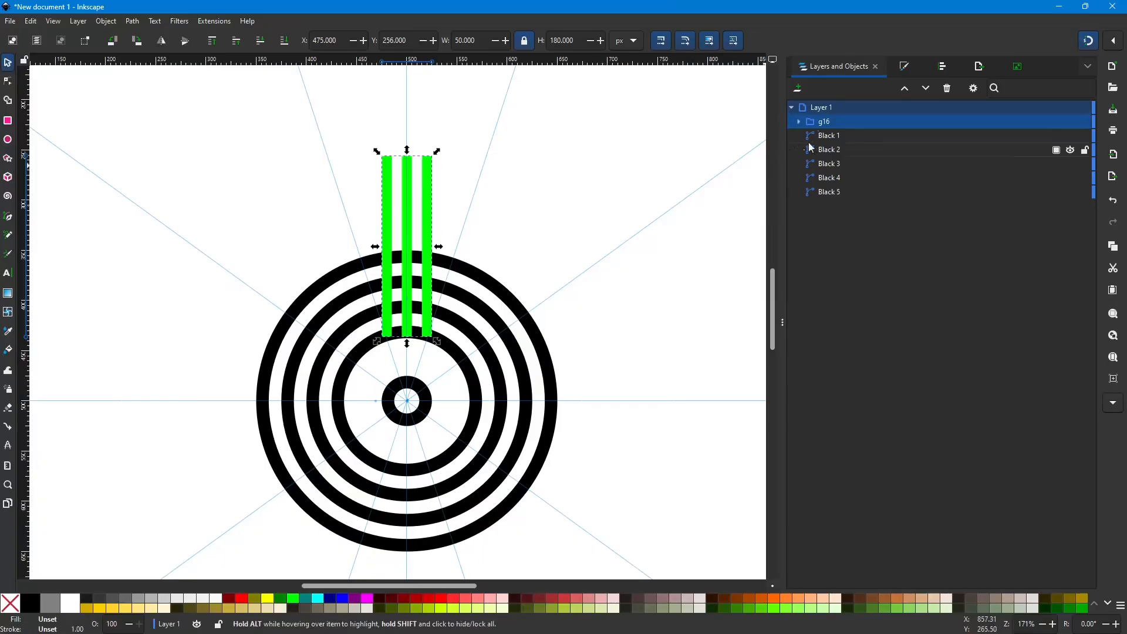
Step: Lock the group of three green bars, leaving its name as it is
double_click(825, 122)
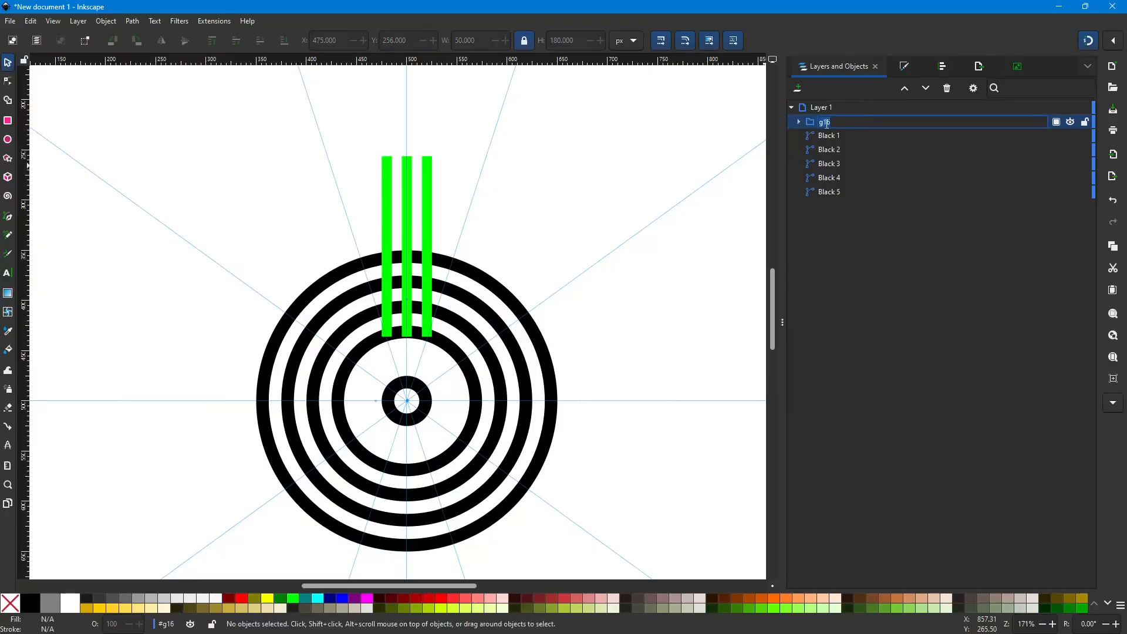
key("Return")
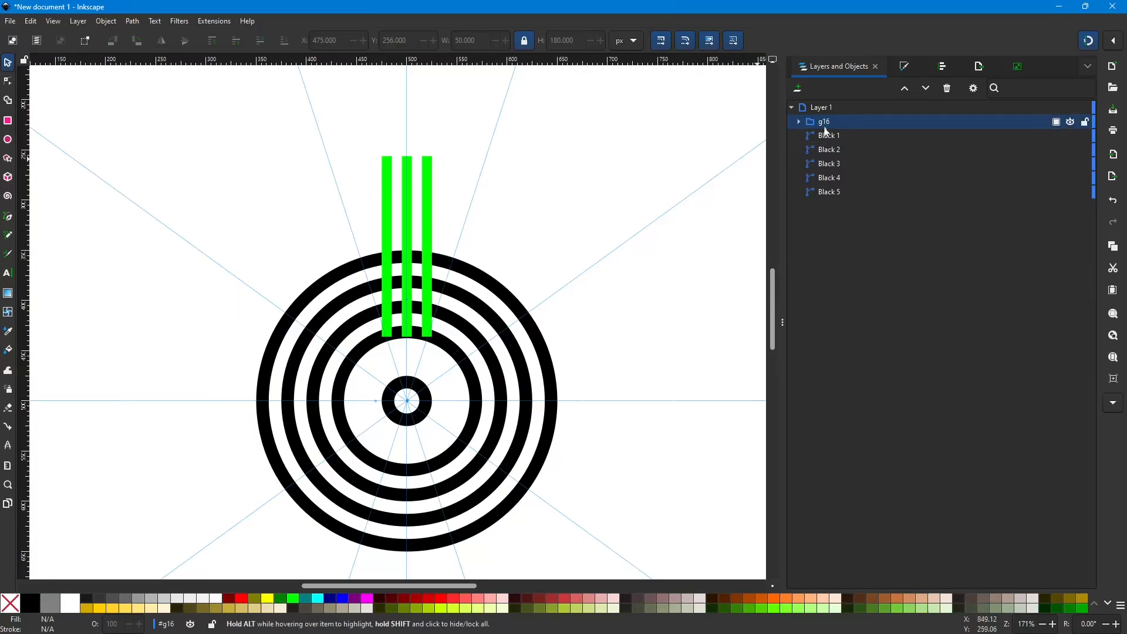
left_click(1086, 123)
left_click(893, 119)
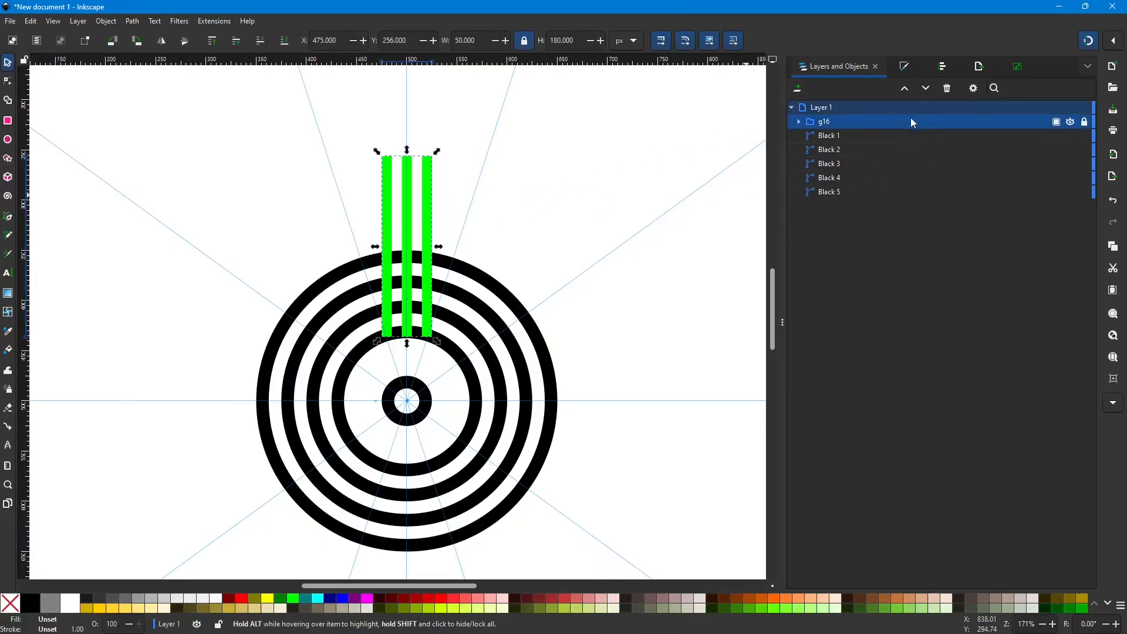
left_click(910, 126)
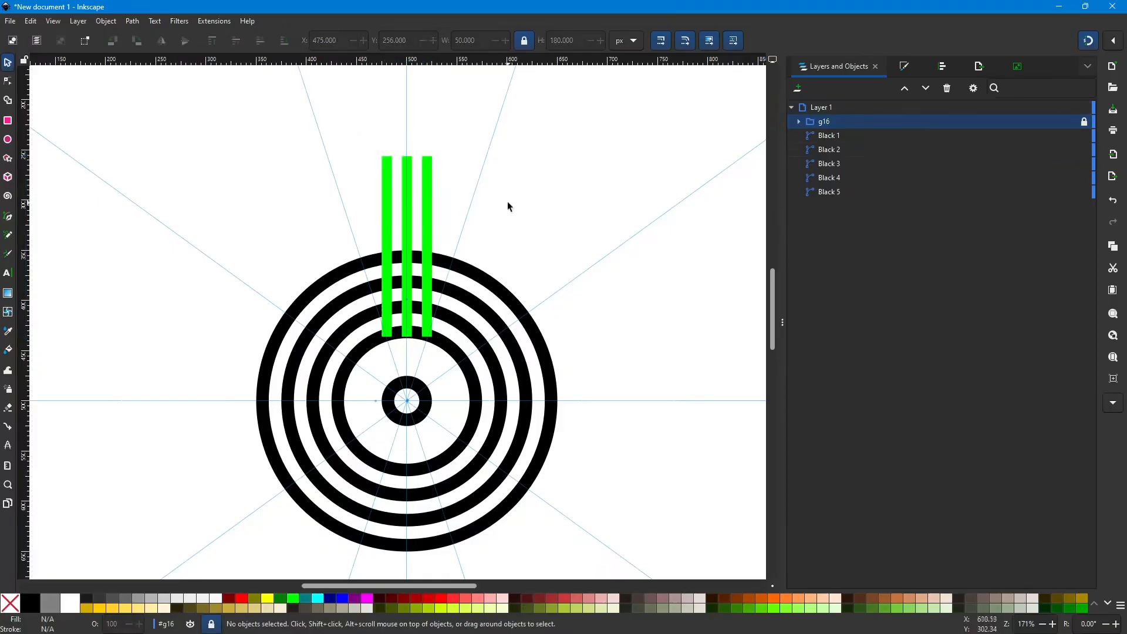
Step: Duplicate the green bar group and place the copy's rotation centre exactly where the guides intersect at the middle of the rings
left_click(943, 119)
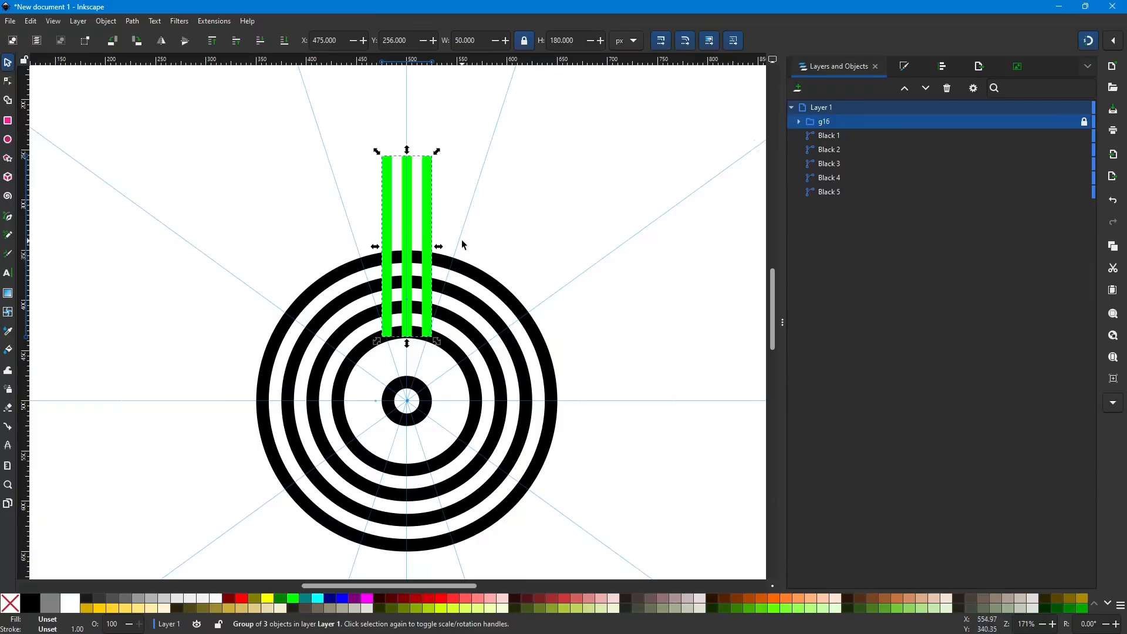
key("ctrl+d")
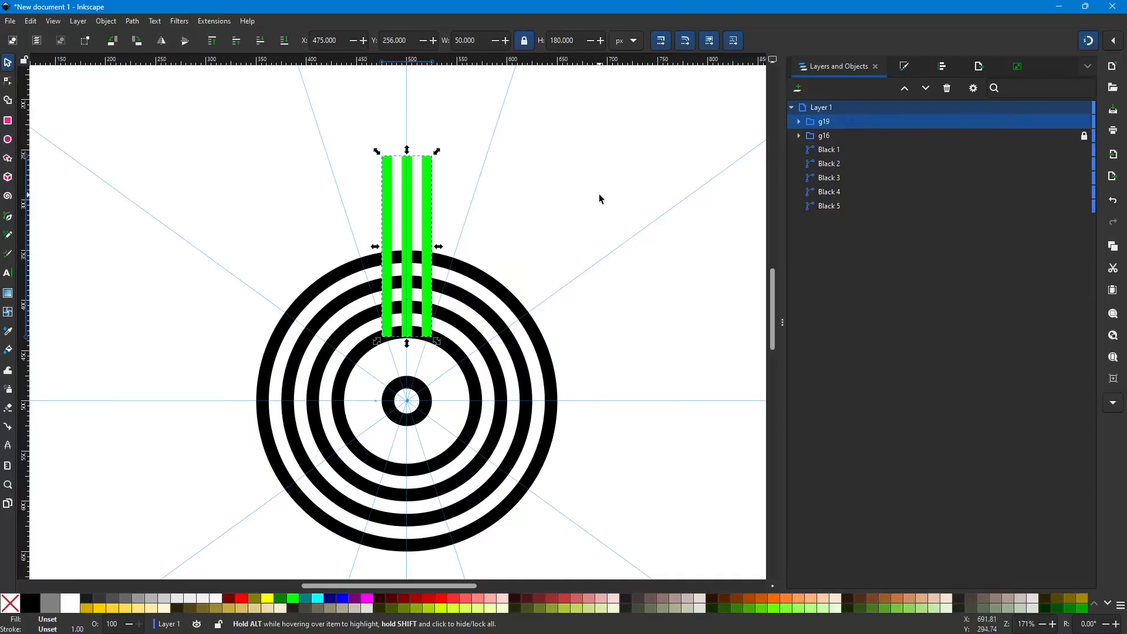
scroll(398, 266, "up", 2)
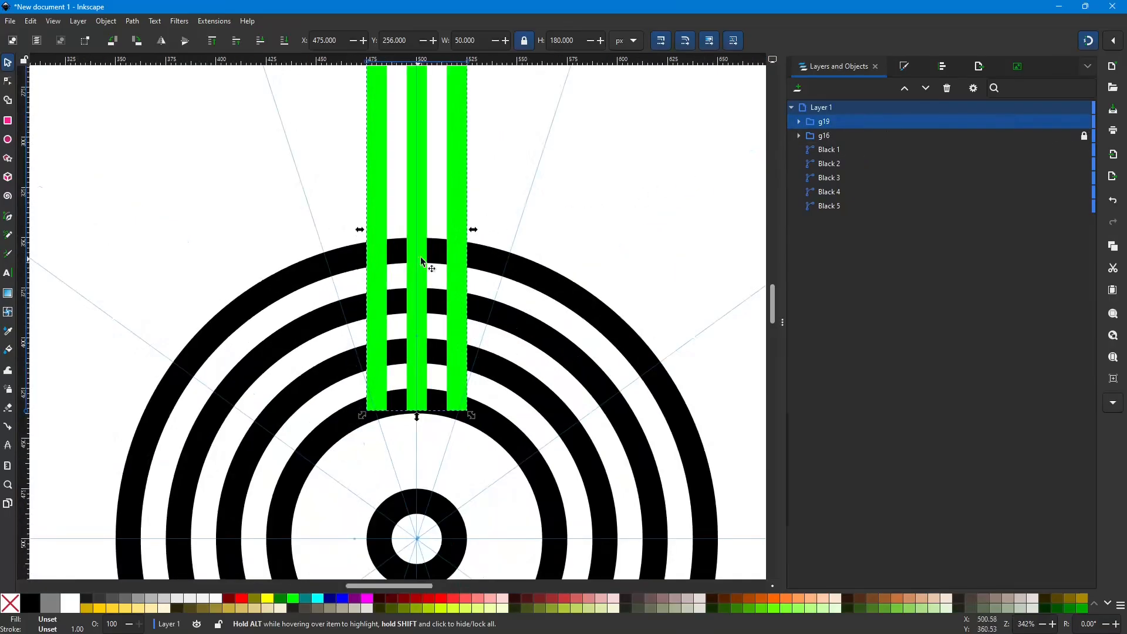
left_click(457, 260)
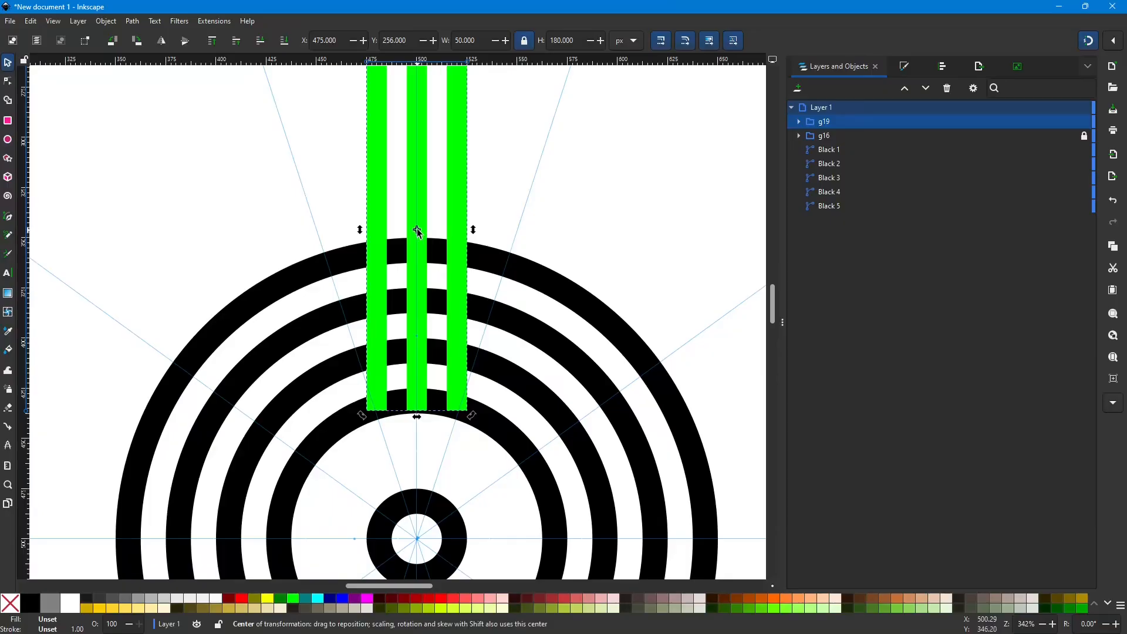
scroll(417, 229, "down", 4)
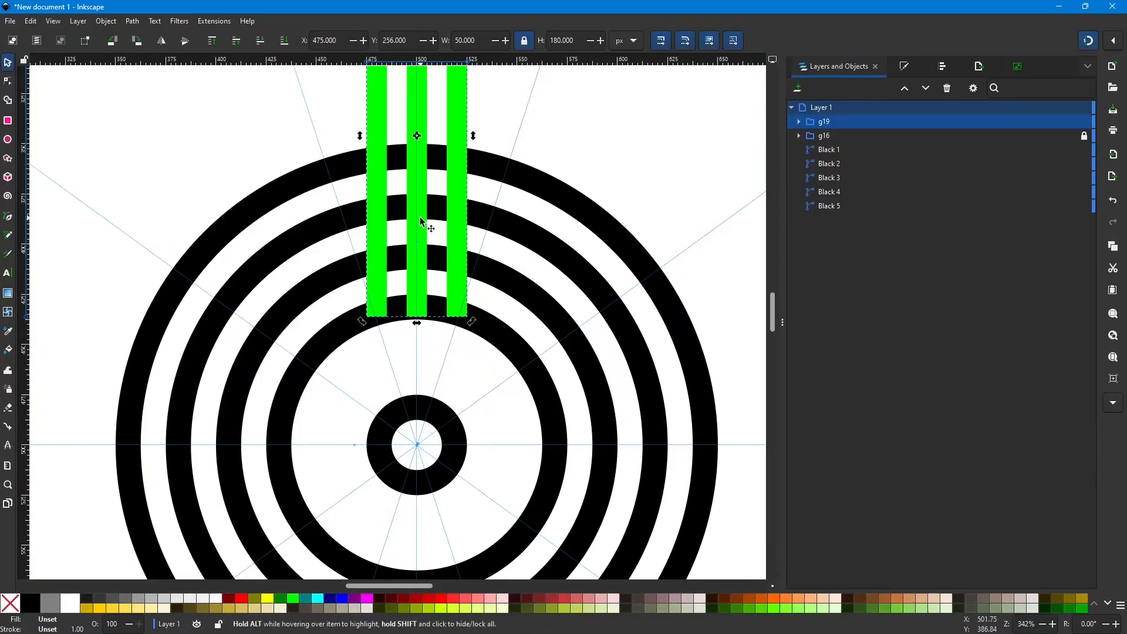
scroll(421, 217, "down", 2)
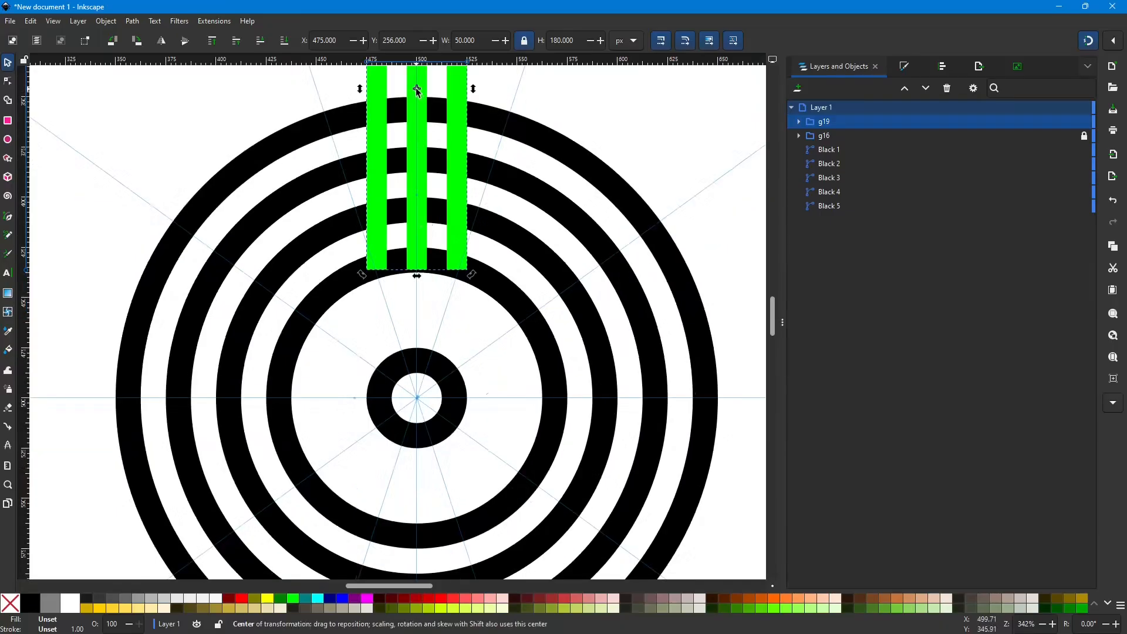
left_click_drag(417, 90, 418, 403)
scroll(418, 404, "up", 12, "ctrl")
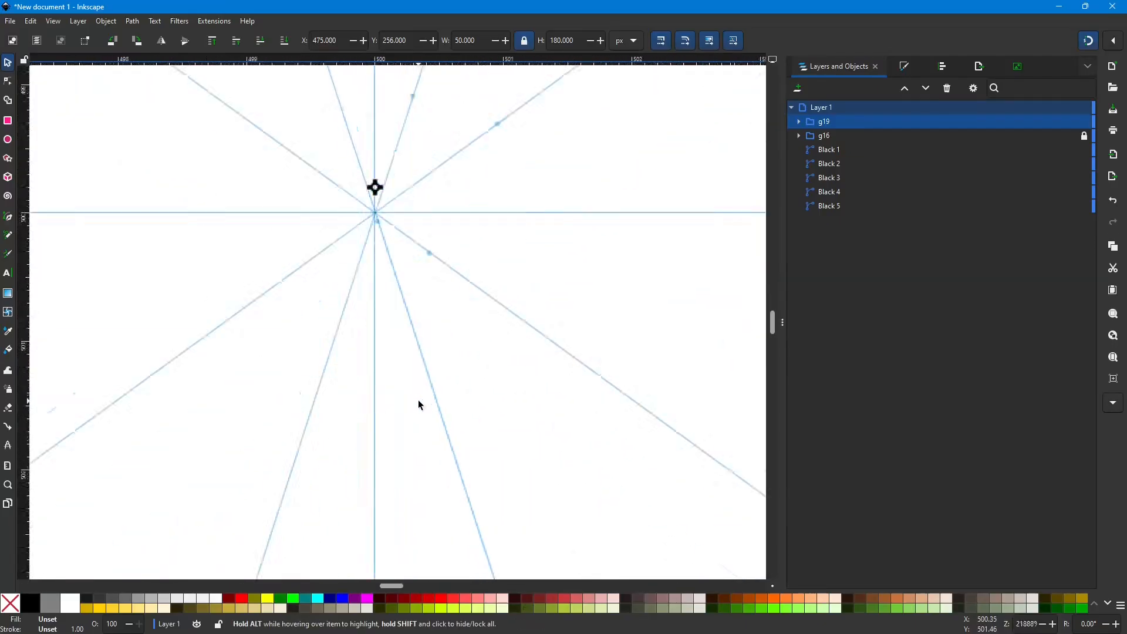
scroll(420, 403, "up", 8)
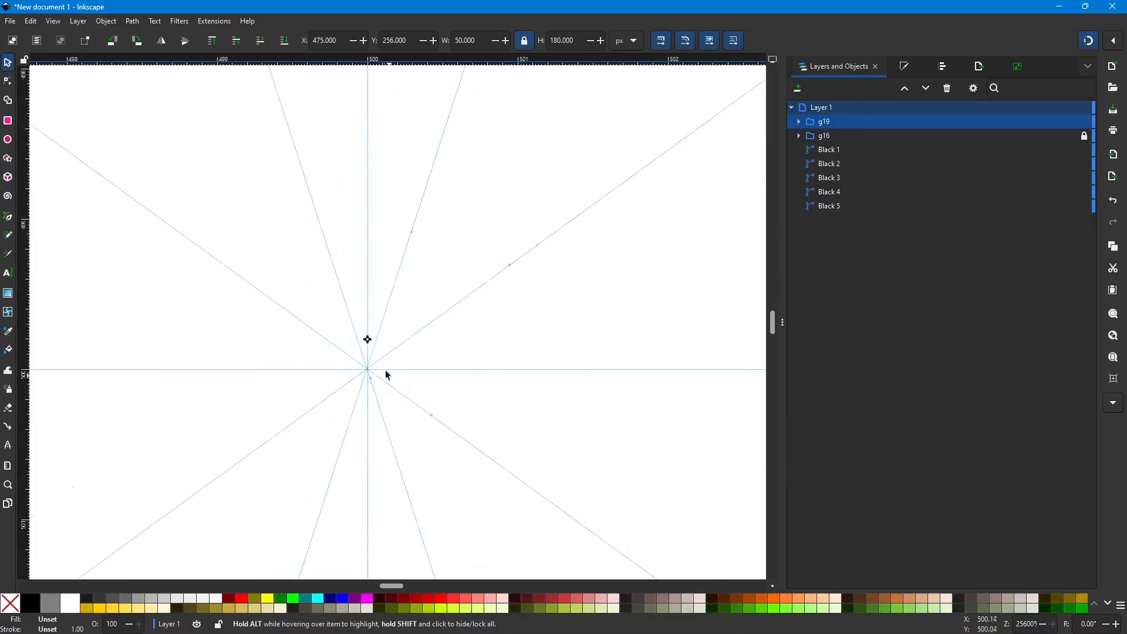
left_click_drag(367, 340, 368, 370)
Step: Rotate the duplicated bar group half a turn around the ring centre so it points straight down, opposite the original
scroll(458, 322, "down", 4, "ctrl")
scroll(458, 322, "down", 12, "ctrl")
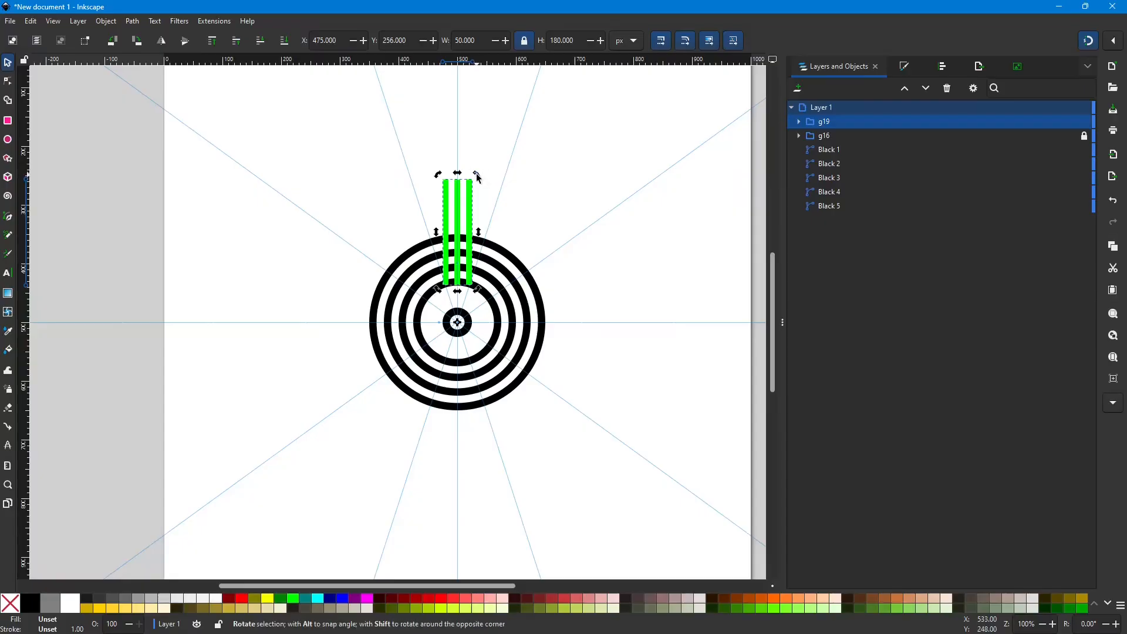
left_click_drag(477, 171, 461, 464)
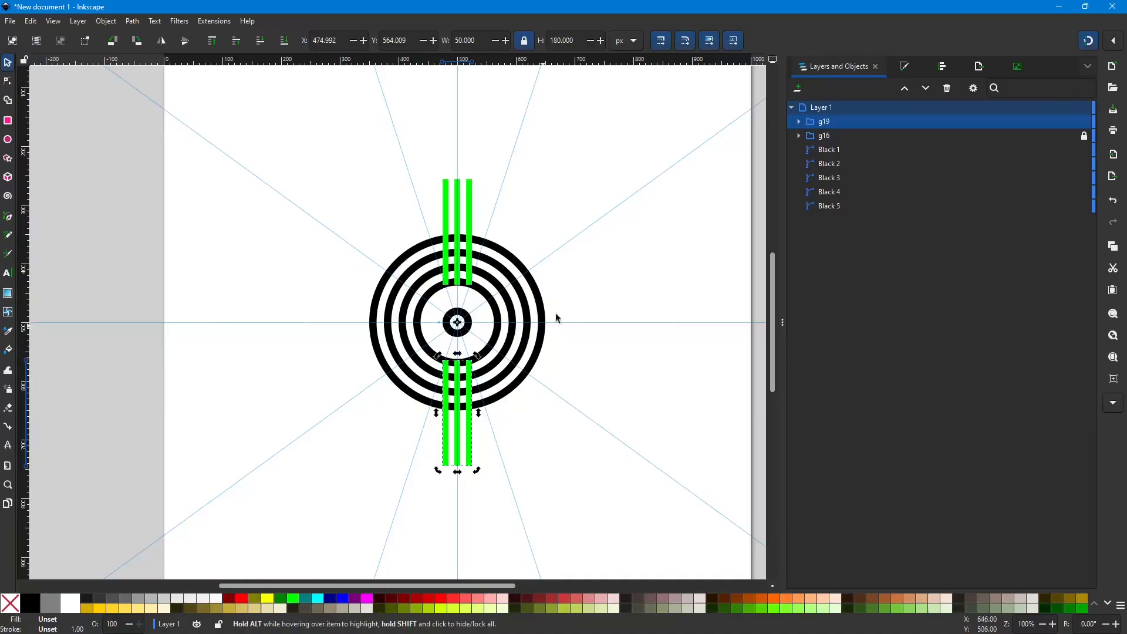
Step: Lock the rotated bar group and duplicate both the upper and lower groups together
left_click(1084, 135)
left_click(1000, 135, "shift")
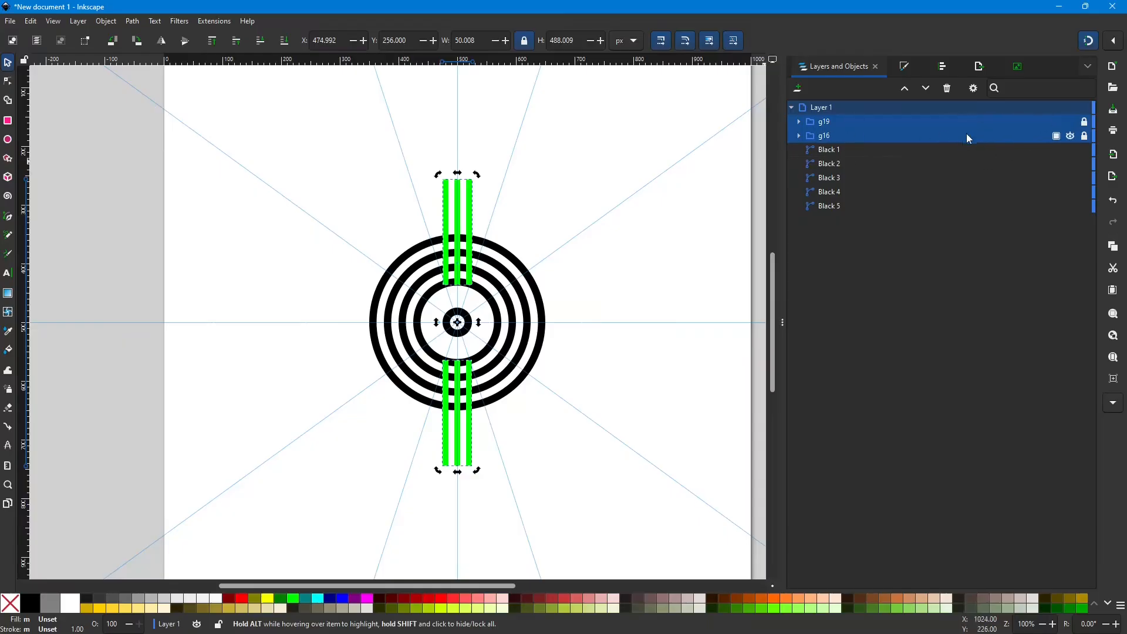
left_click(900, 131)
left_click(902, 120)
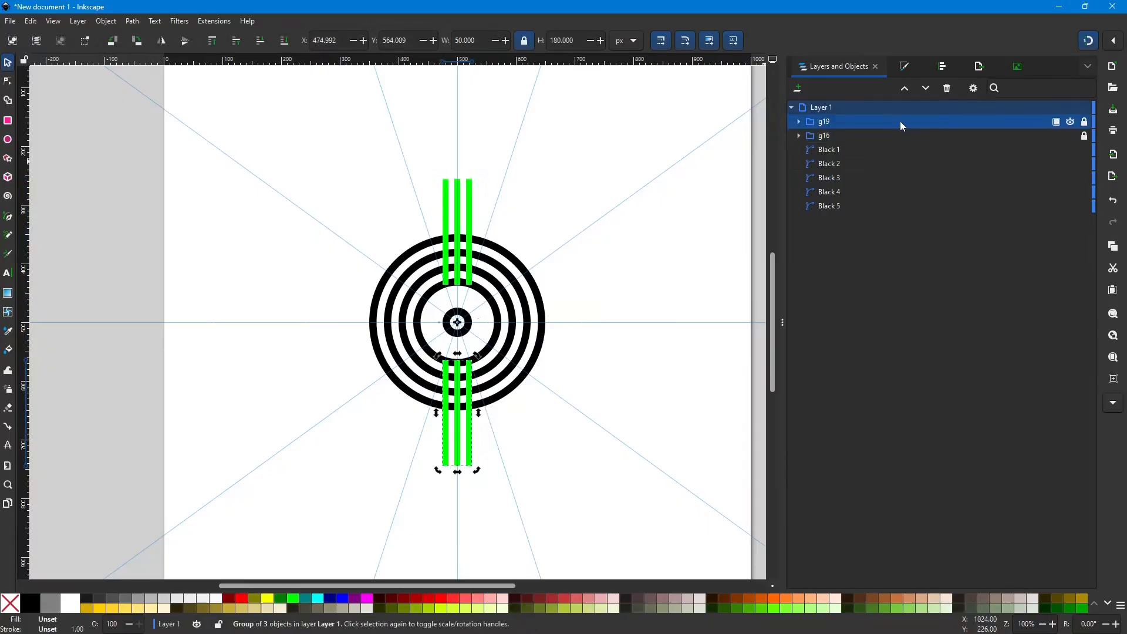
left_click(899, 136, "shift")
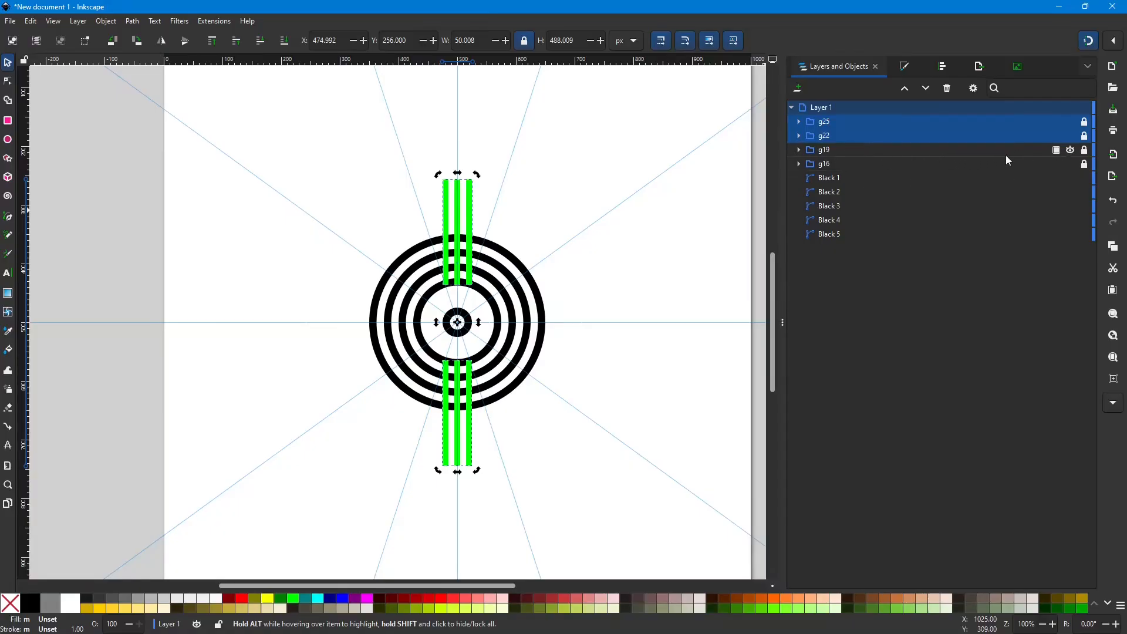
Step: Hide all four green bar groups and show only the duplicated pair again
left_click(1069, 150)
left_click(1070, 165)
left_click(1071, 122)
left_click(1070, 137)
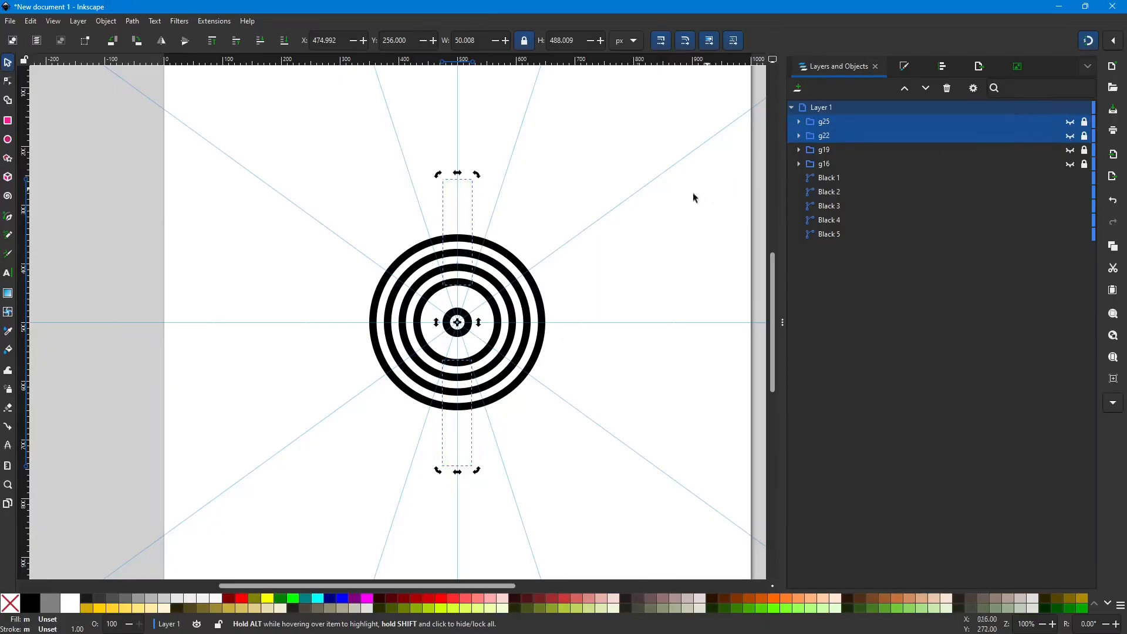
left_click(1073, 110)
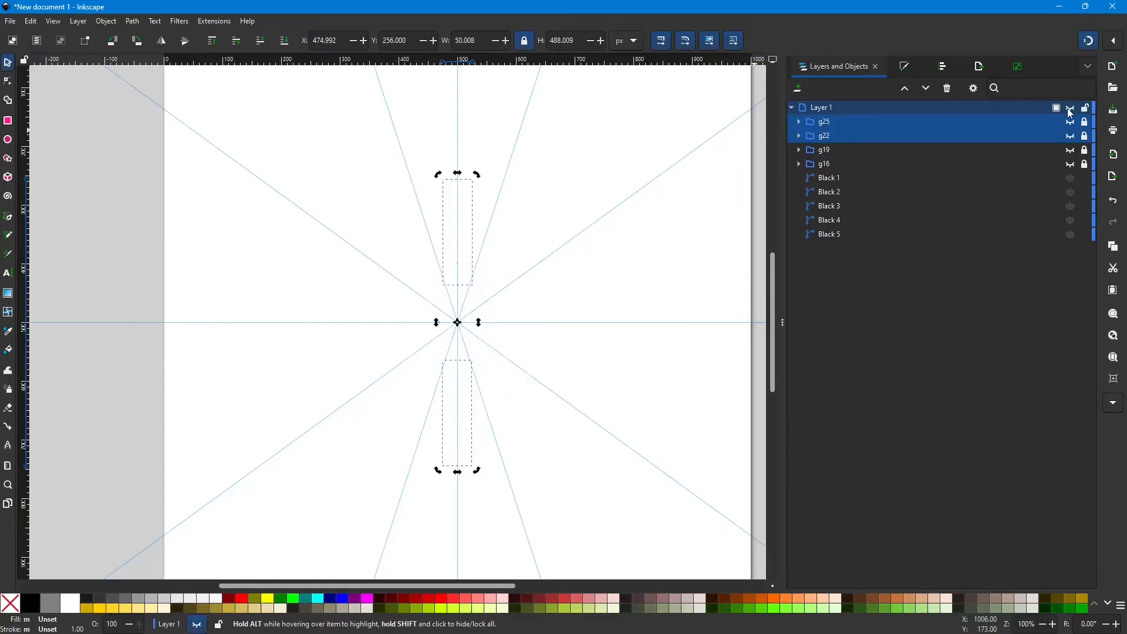
left_click(1071, 110)
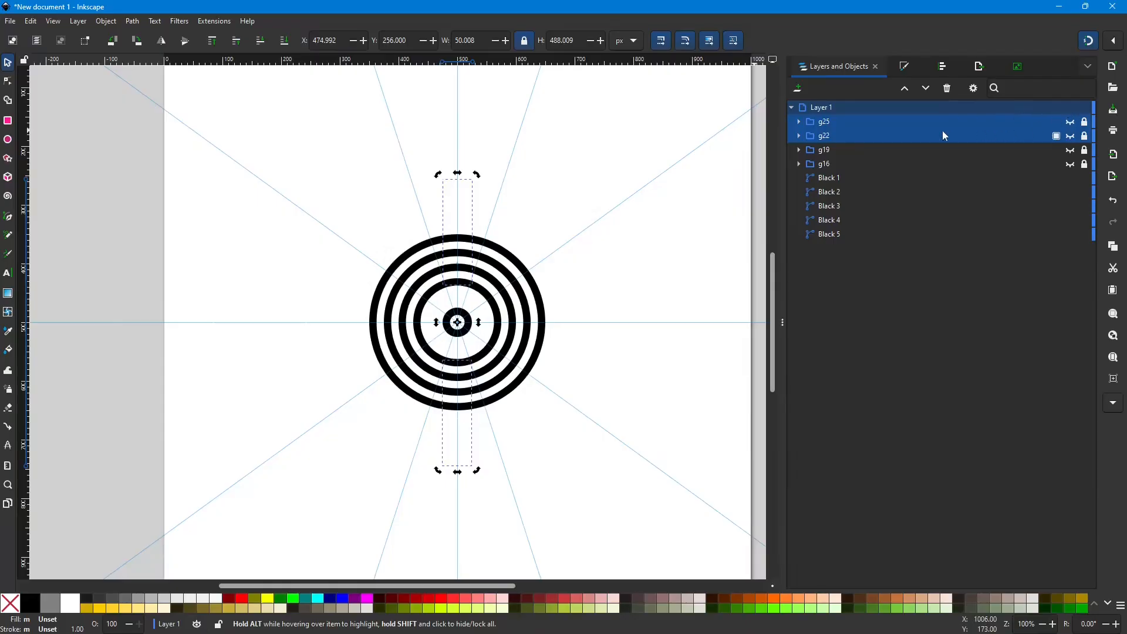
left_click(1072, 123)
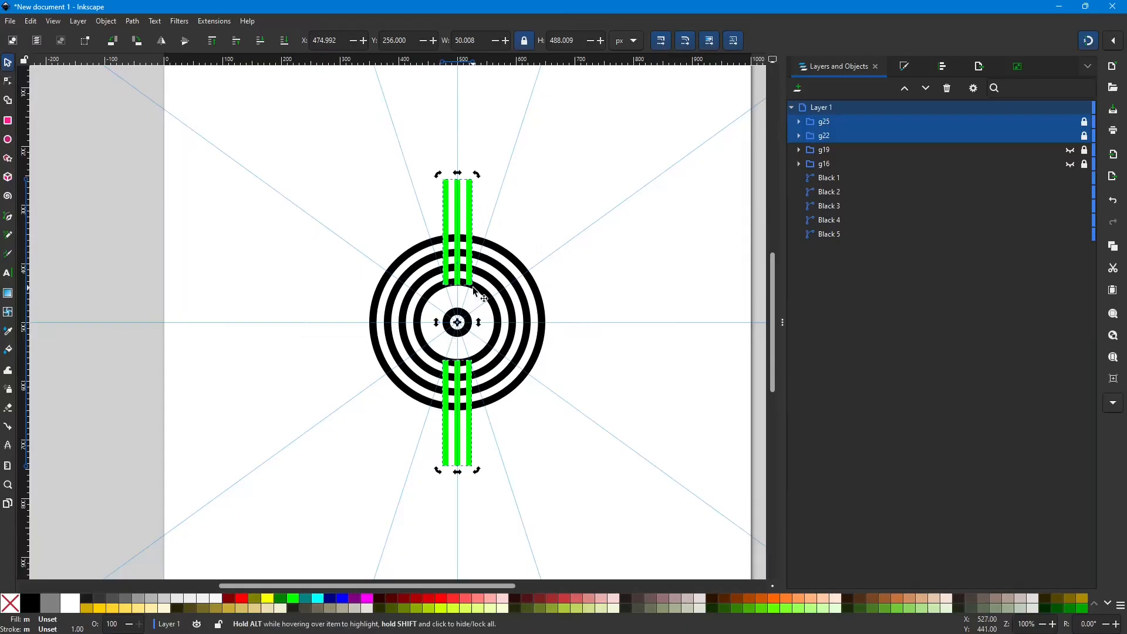
Step: Duplicate the visible pair of bar groups and unlock all four visible groups
scroll(481, 294, "up", 1)
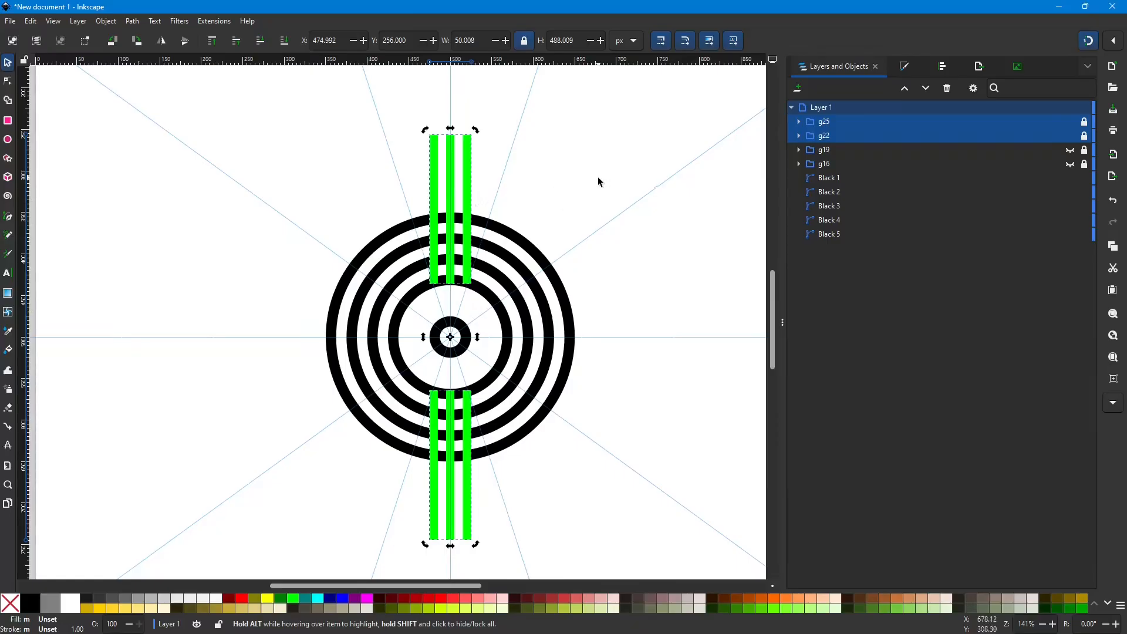
key("ctrl+d")
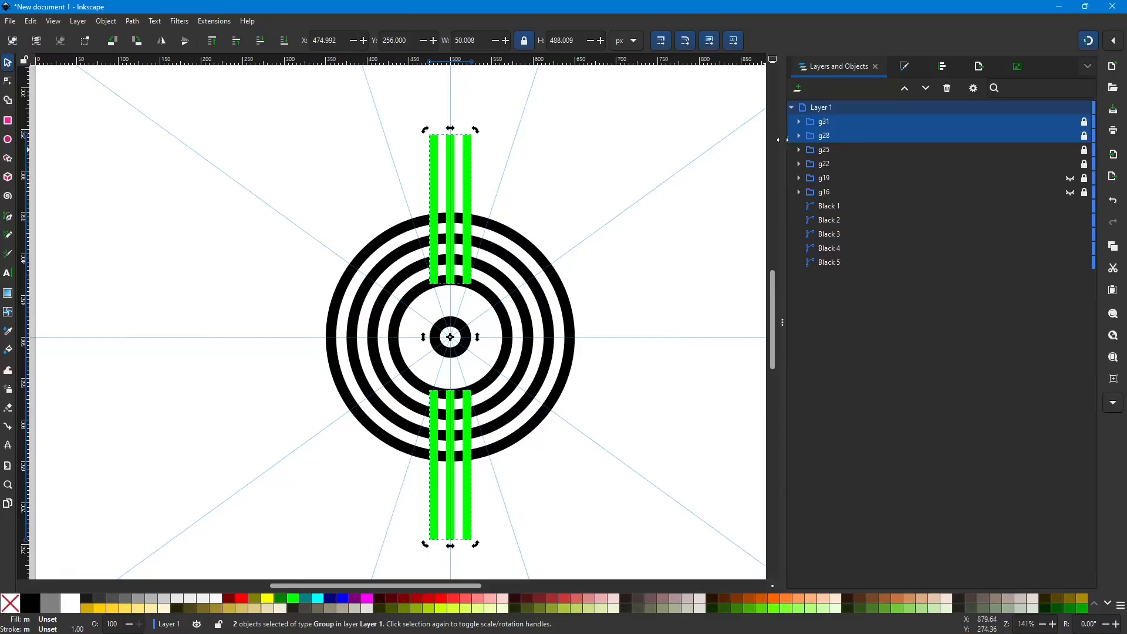
left_click(1086, 135)
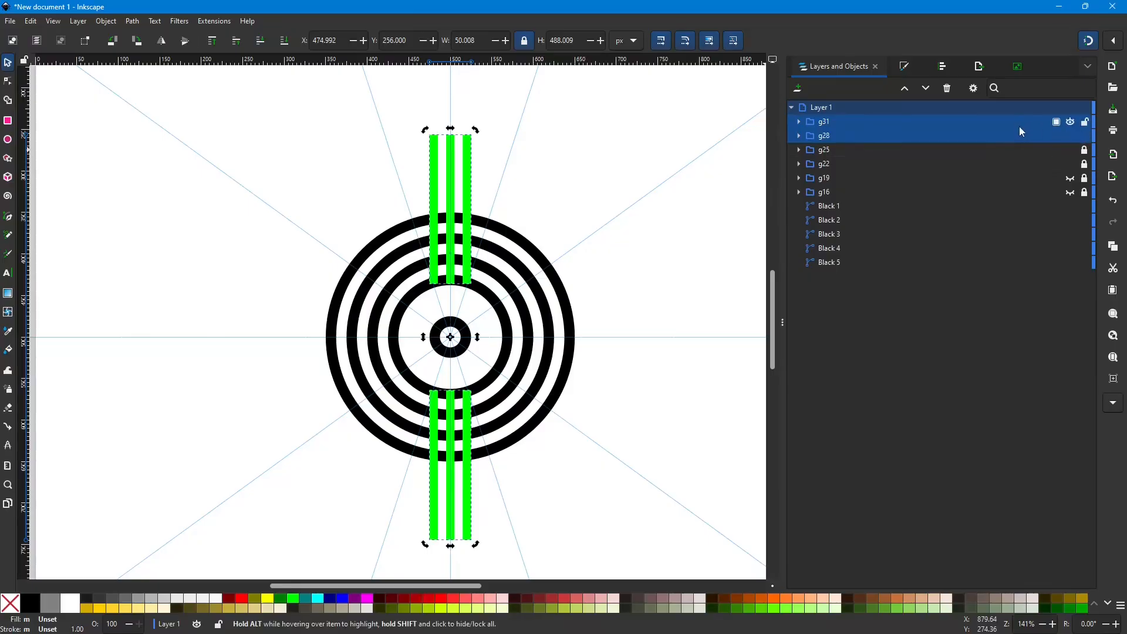
left_click(1086, 150)
Step: Select the newest pair of bar groups and try rotating it about 3.5° clockwise around the ring centre
left_click(858, 120)
left_click(856, 125)
left_click(856, 125)
left_click(857, 134, "shift")
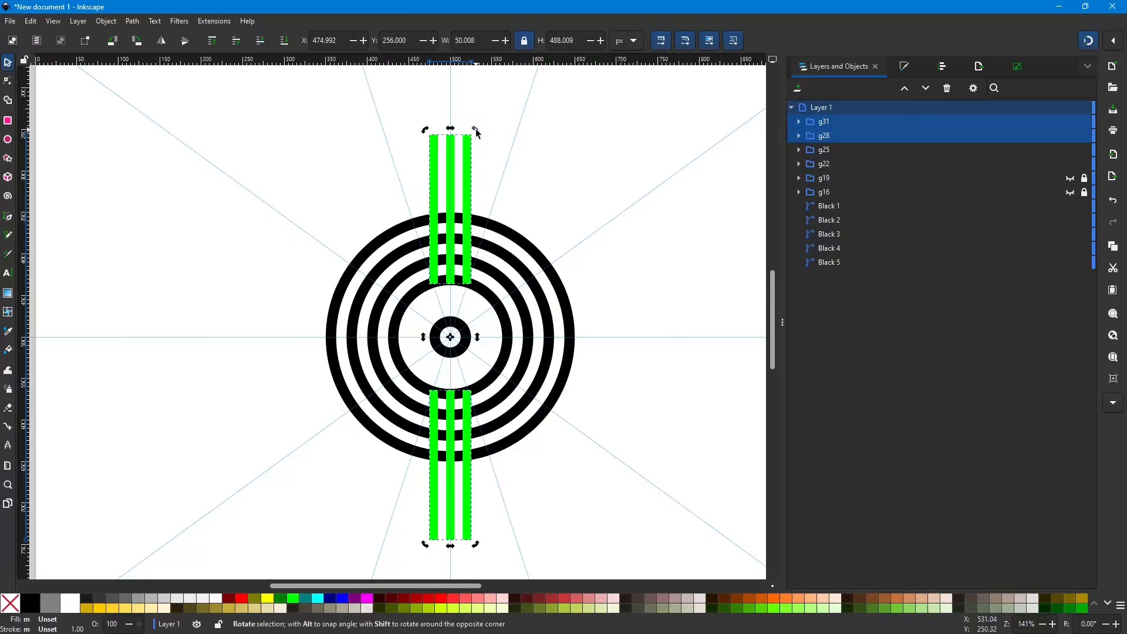
left_click_drag(477, 129, 485, 137)
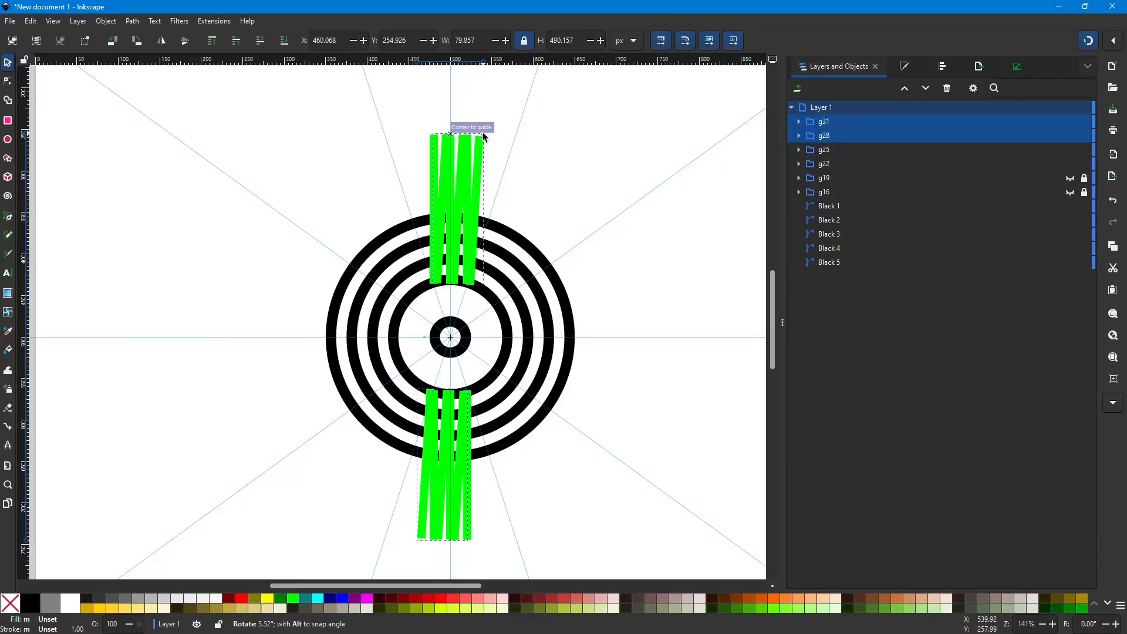
left_click_drag(485, 137, 486, 138)
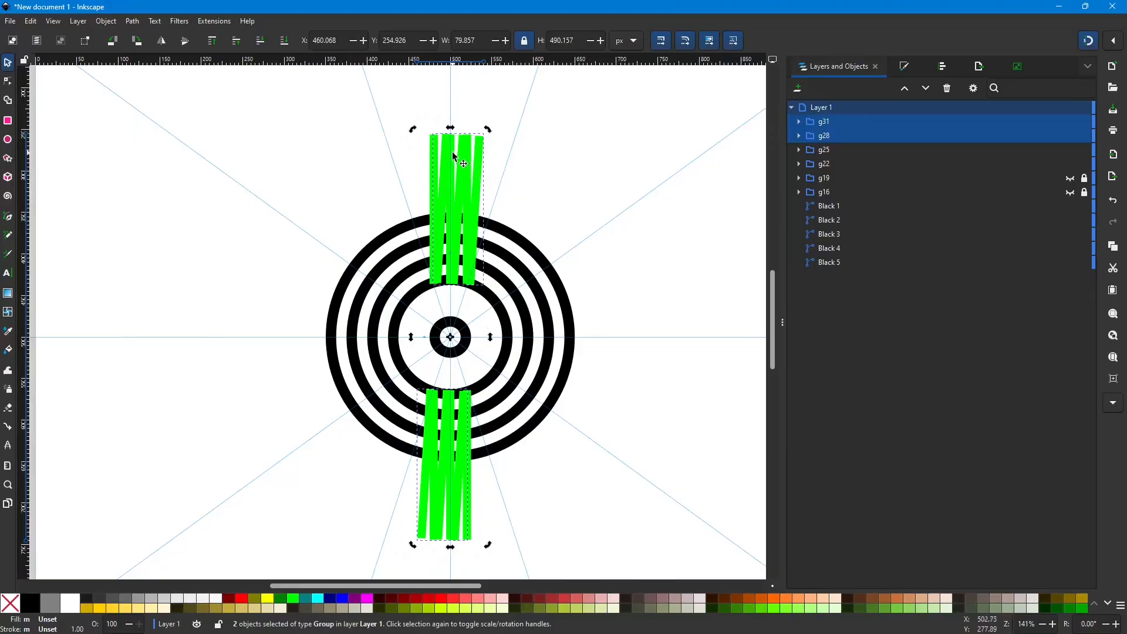
Step: Duplicate the rotated pair and turn the copy slightly further clockwise around the ring centre
scroll(482, 173, "up", 1)
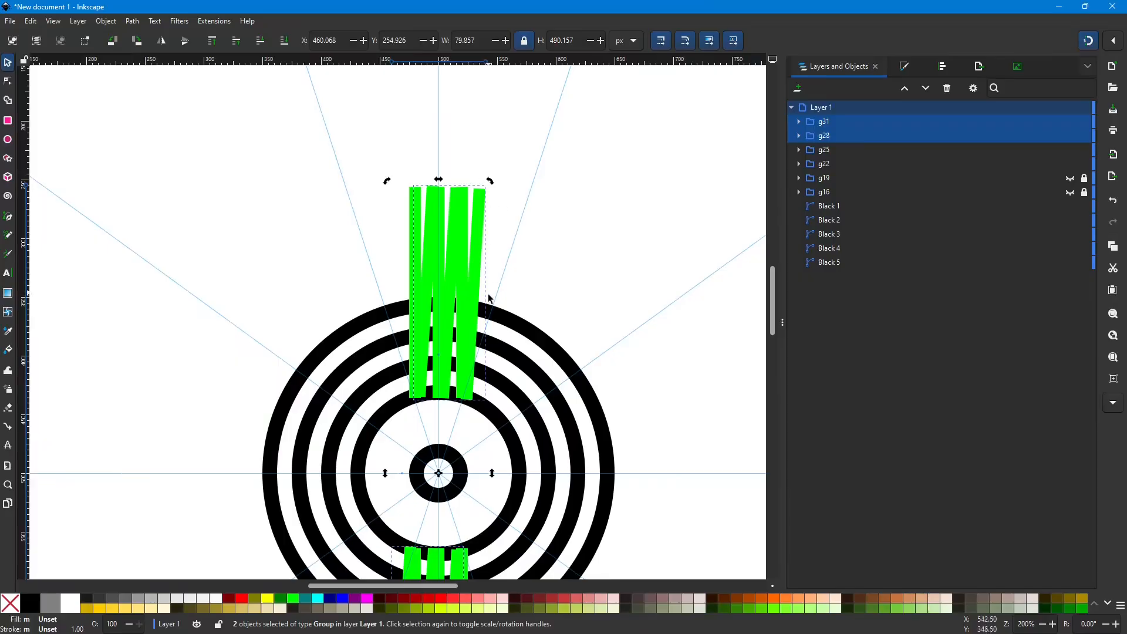
scroll(491, 301, "up", 1)
scroll(490, 301, "down", 2)
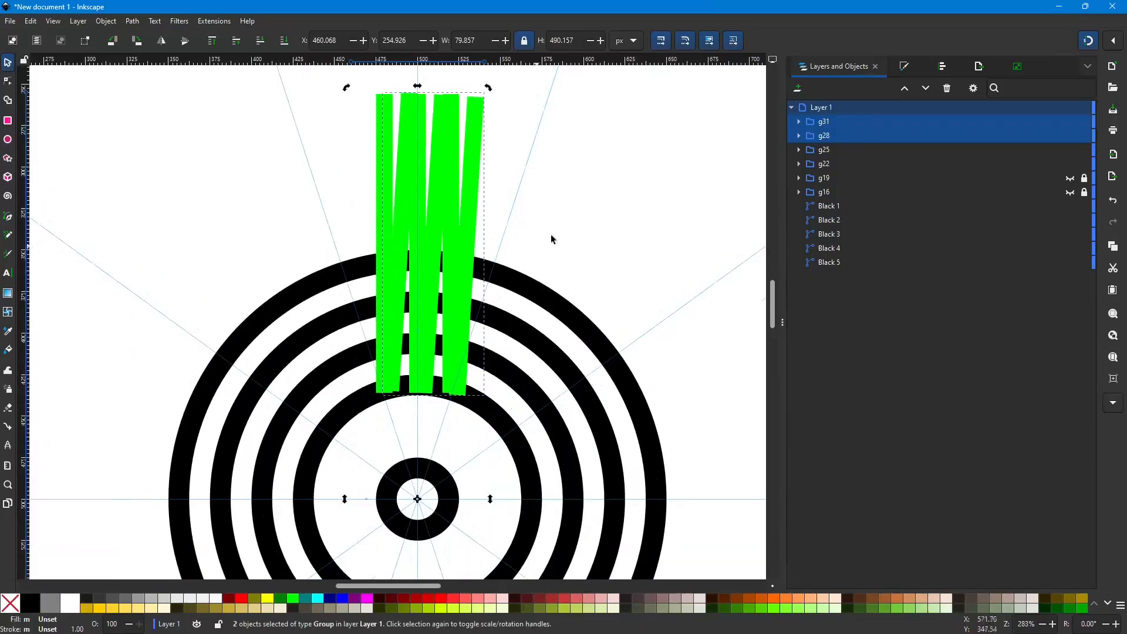
key("ctrl")
key("ctrl+d")
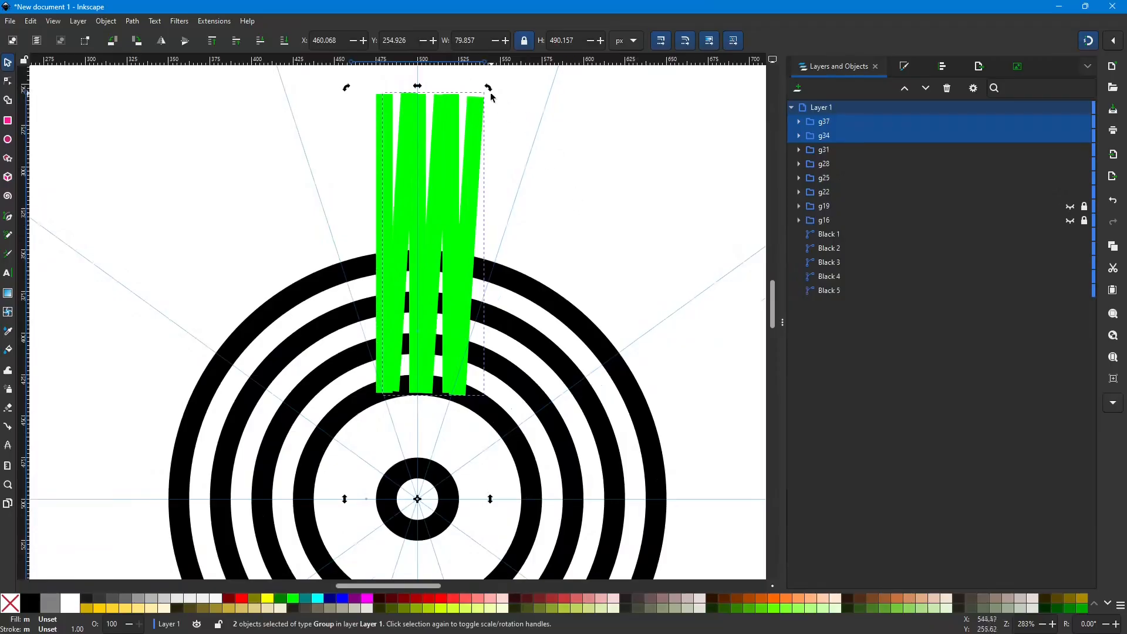
left_click_drag(489, 86, 516, 111)
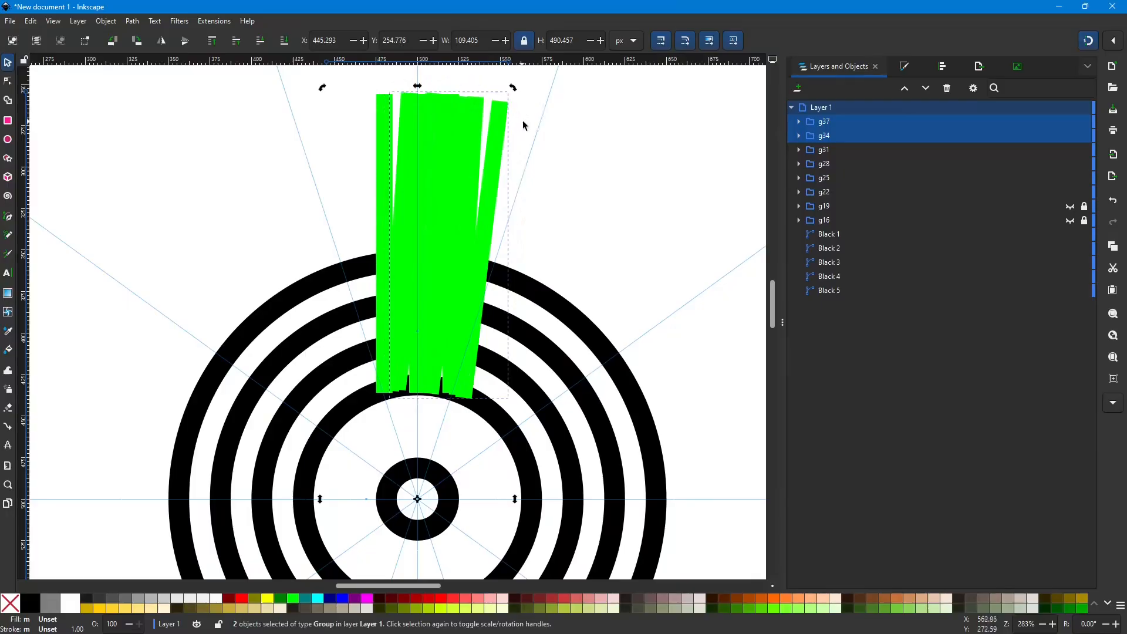
Step: Duplicate the pair once more and rotate the copy counter-clockwise, past the vertical guide to the opposite side
key("ctrl+d")
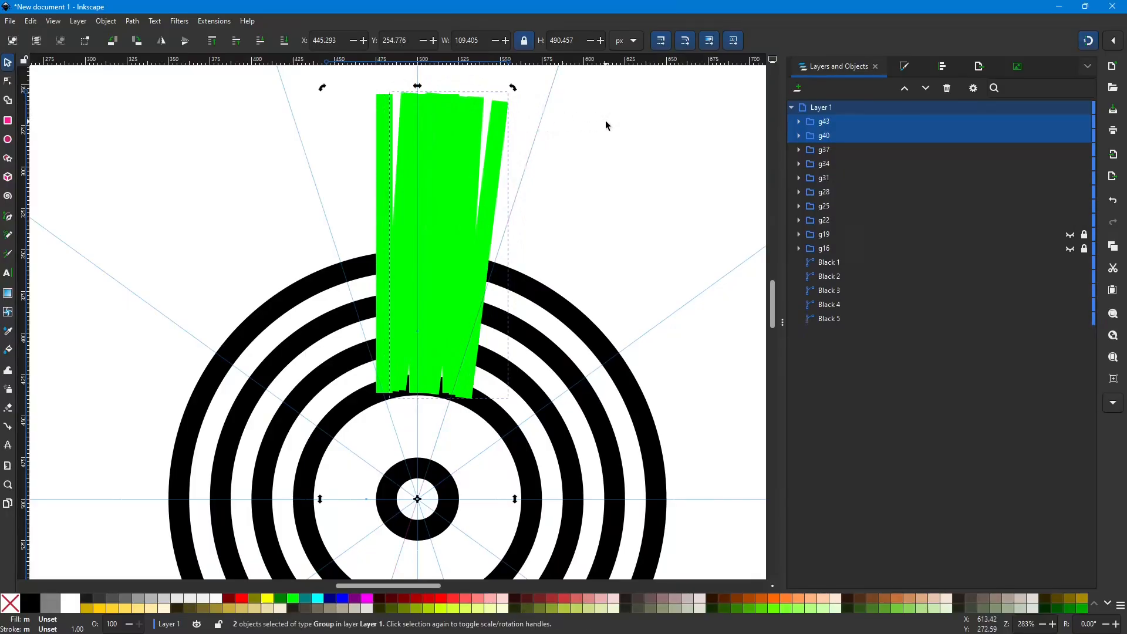
left_click_drag(516, 89, 433, 101)
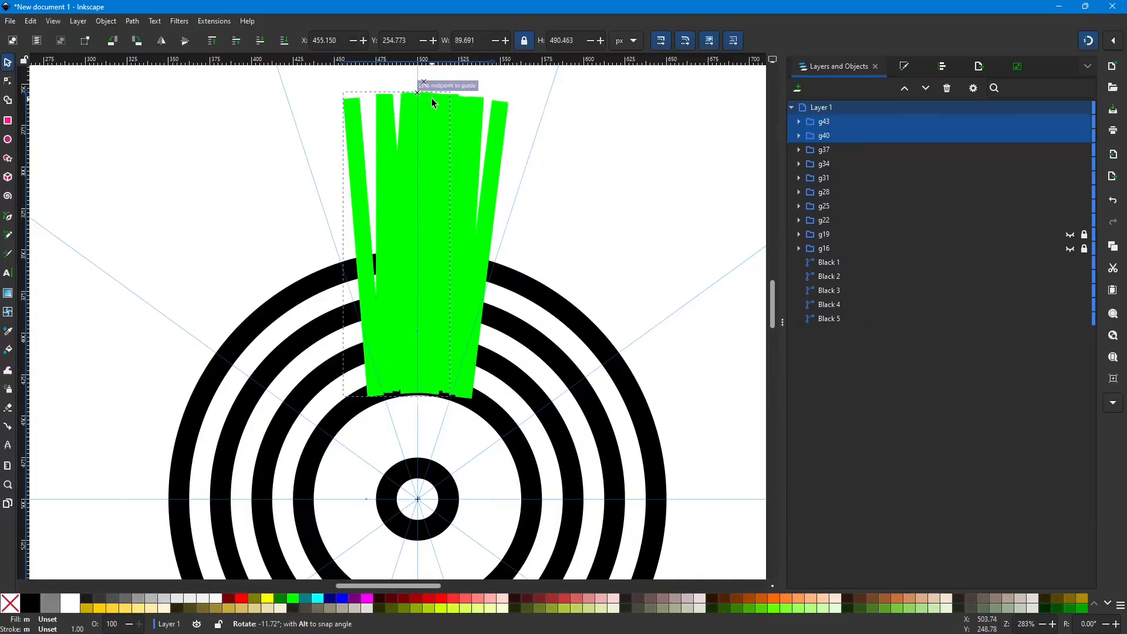
left_click_drag(433, 101, 440, 100)
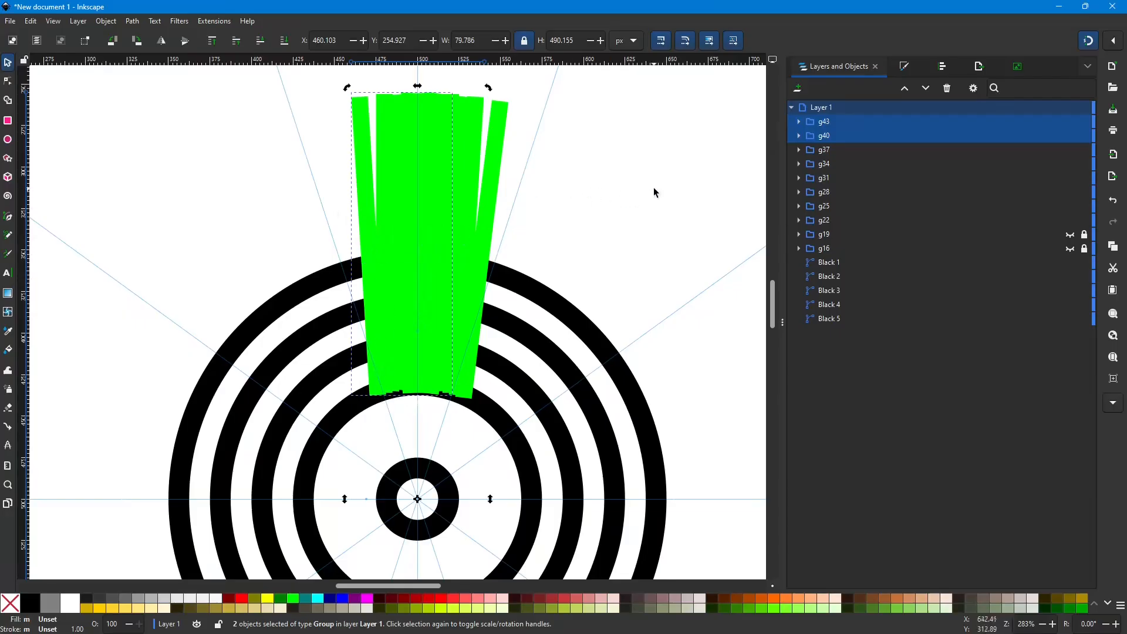
Step: Undo the rotations, the extra duplicates and the unlocking, back to the single visible pair of bar groups
key("ctrl")
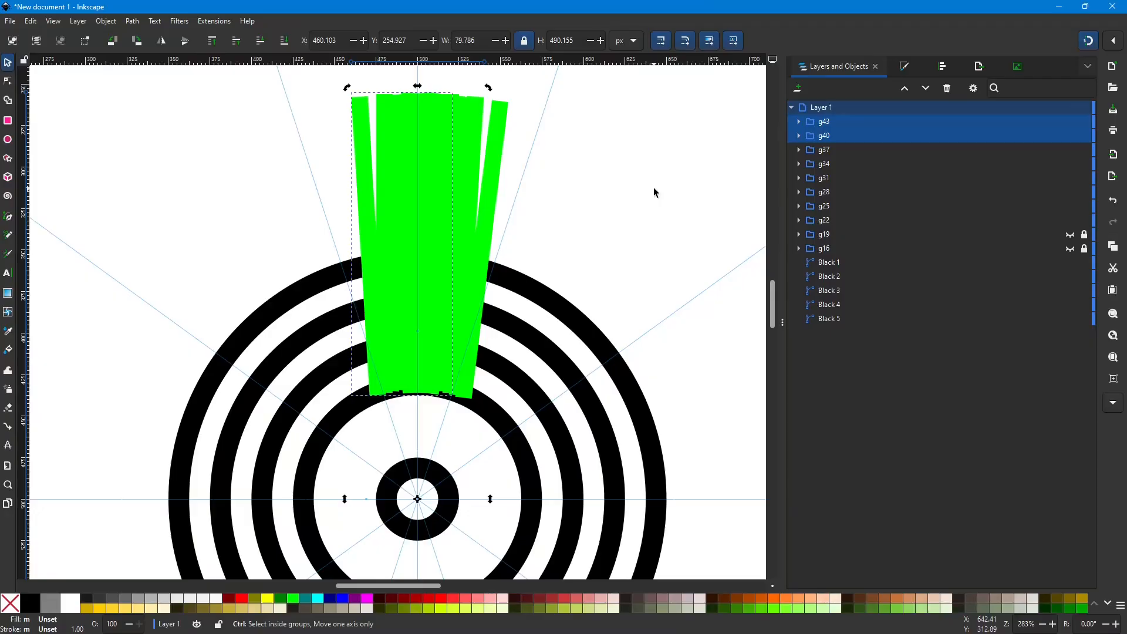
key("ctrl+z")
key("ctrl+z")
key("ctrl+z")
key("ctrl+z")
key("ctrl+z")
key("ctrl+z")
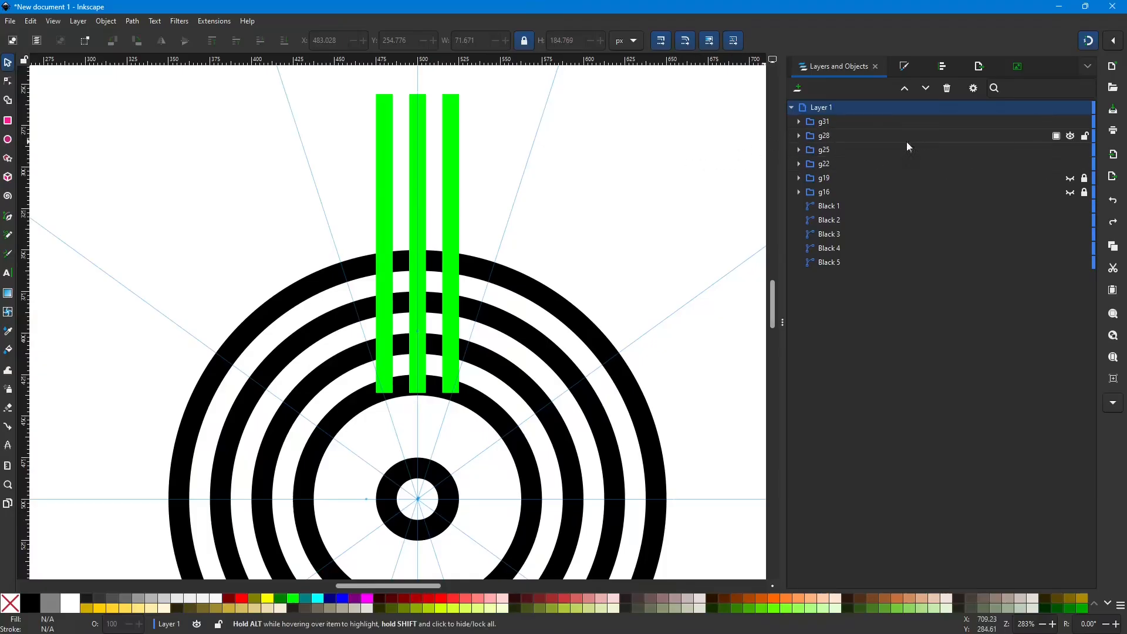
key("ctrl+z")
key("ctrl+z")
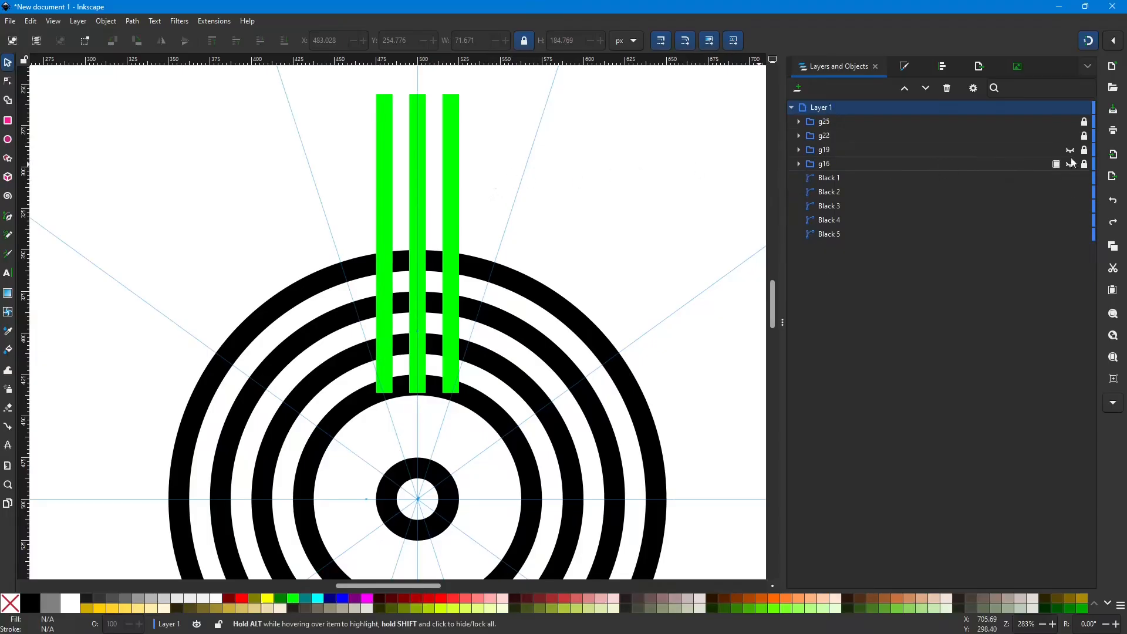
Step: Unlock the two visible bar groups and select them both
left_click(1084, 135)
left_click(1085, 123)
key("1")
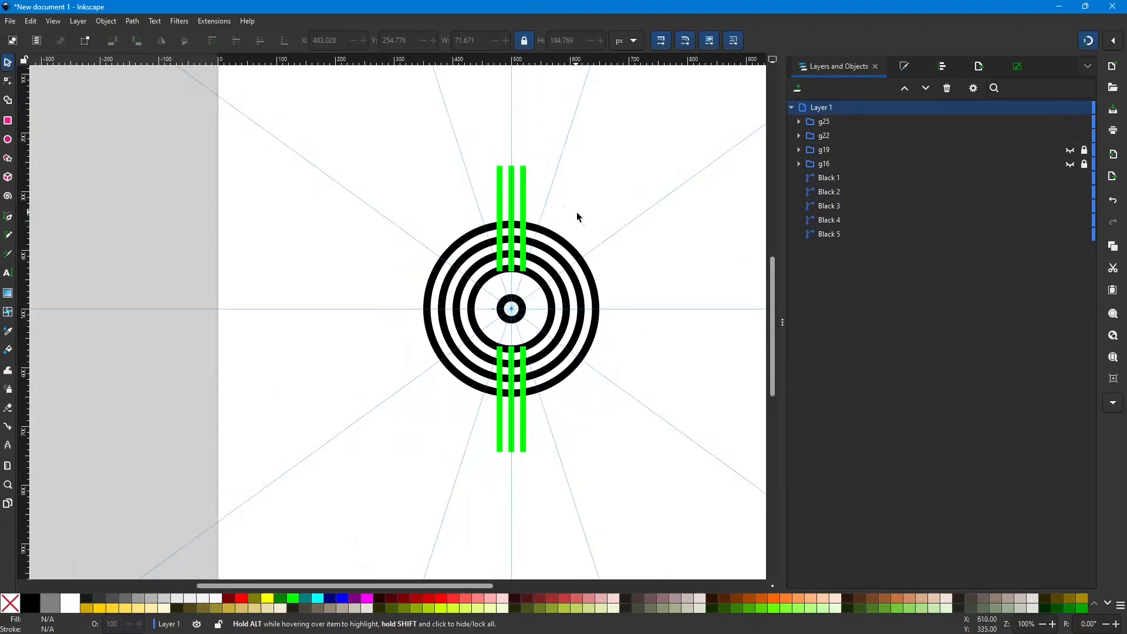
left_click(844, 121)
left_click(840, 141, "shift")
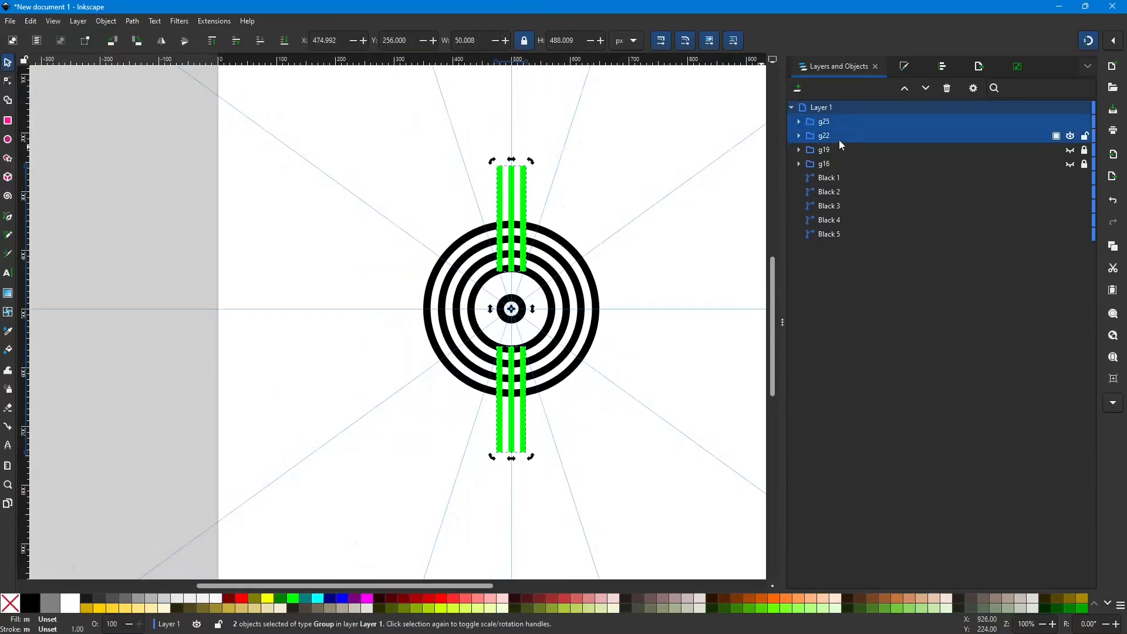
Step: Rotate the selected pair of green bar groups counter-clockwise around the ring centre onto the next guide beside the vertical, and deselect it
scroll(587, 219, "up", 2, "ctrl")
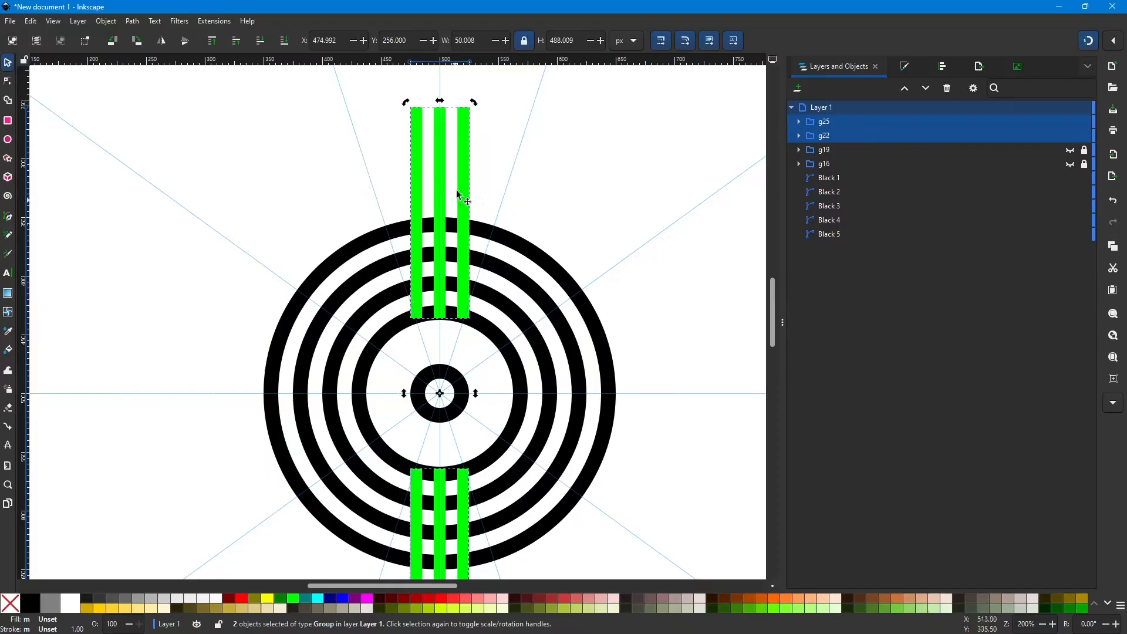
left_click_drag(477, 106, 387, 103)
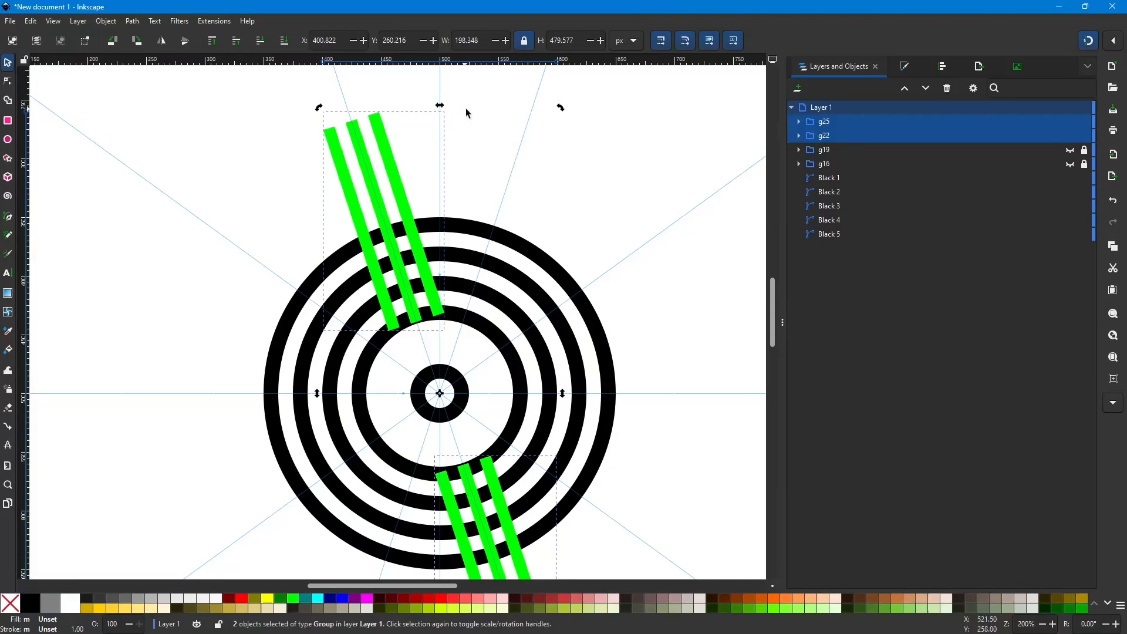
left_click(618, 153)
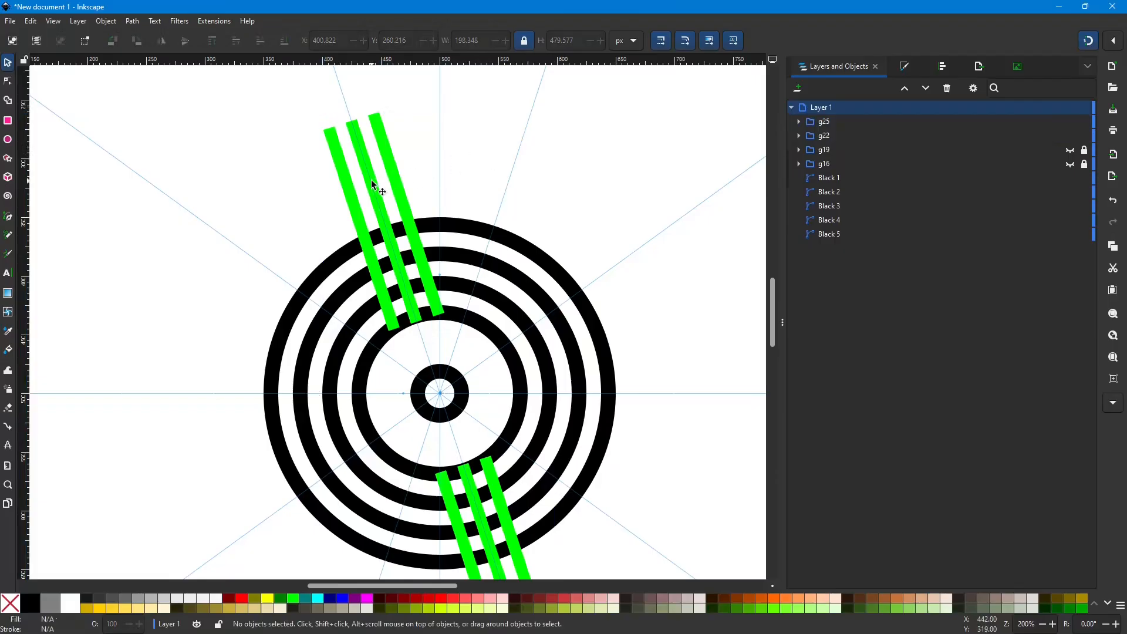
scroll(419, 183, "down", 2)
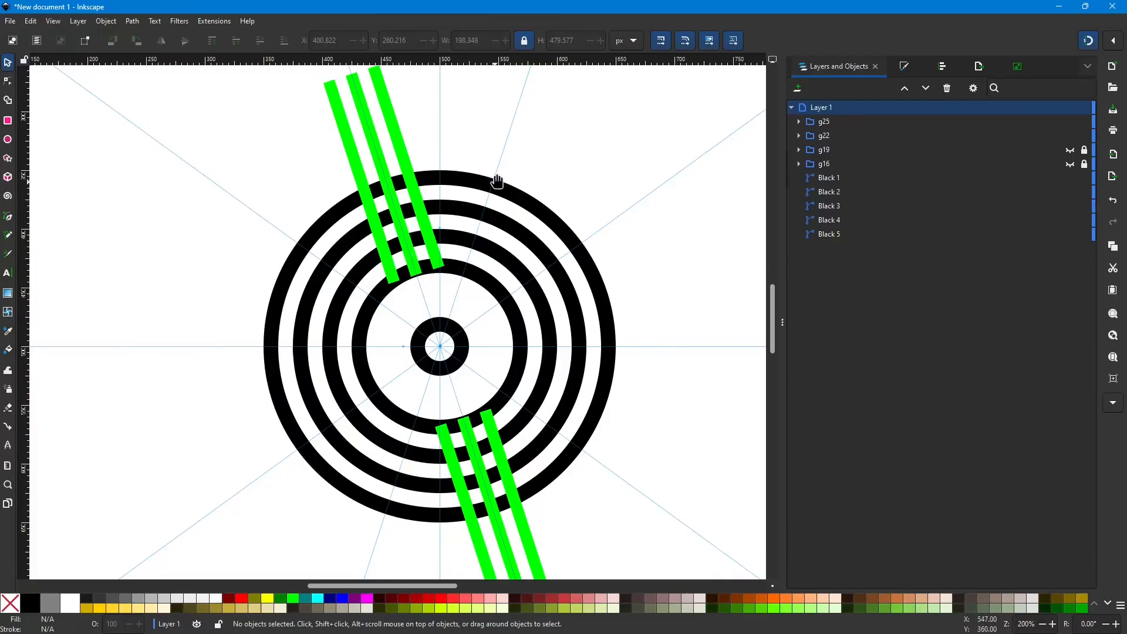
scroll(521, 140, "up", 2)
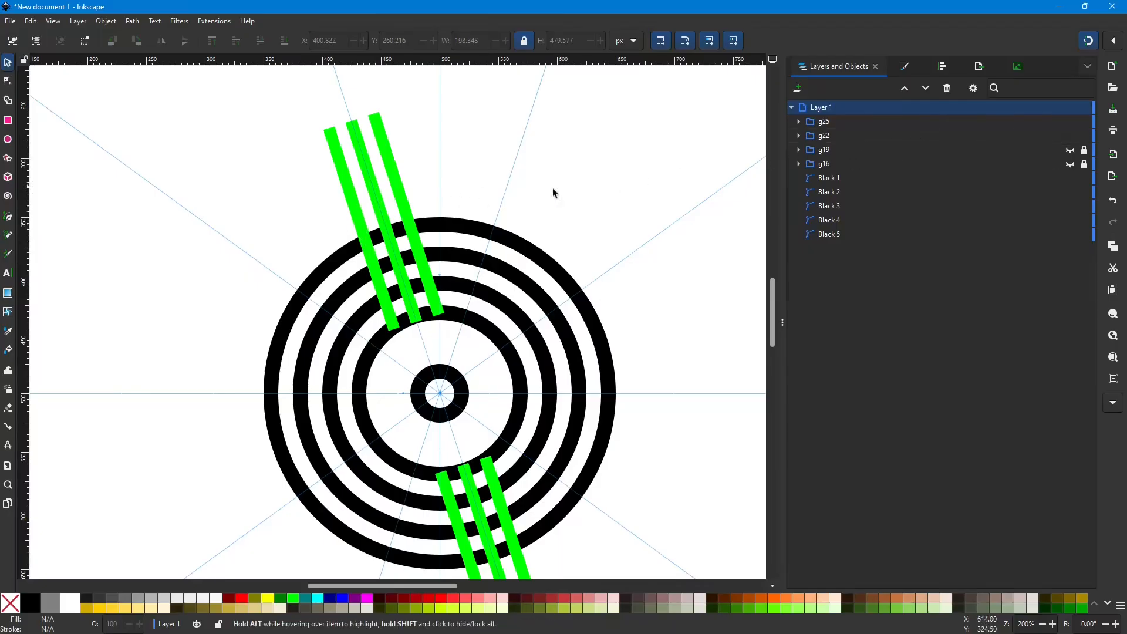
Step: Delete the leftmost green bar inside the upper group, keeping its other two bars
left_click(350, 197)
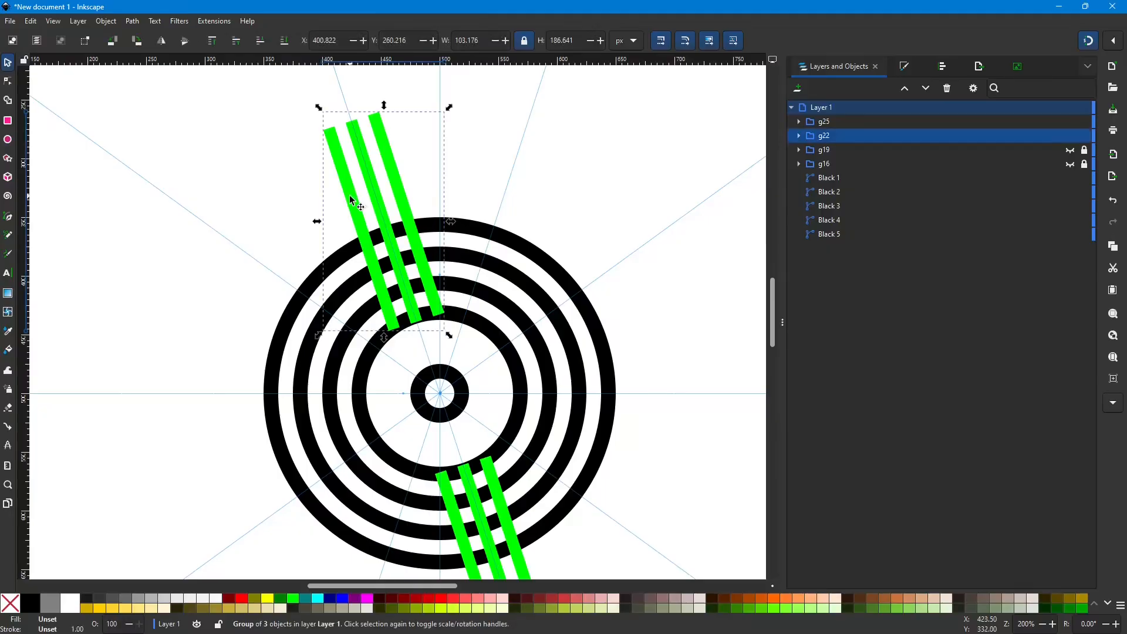
key("Escape")
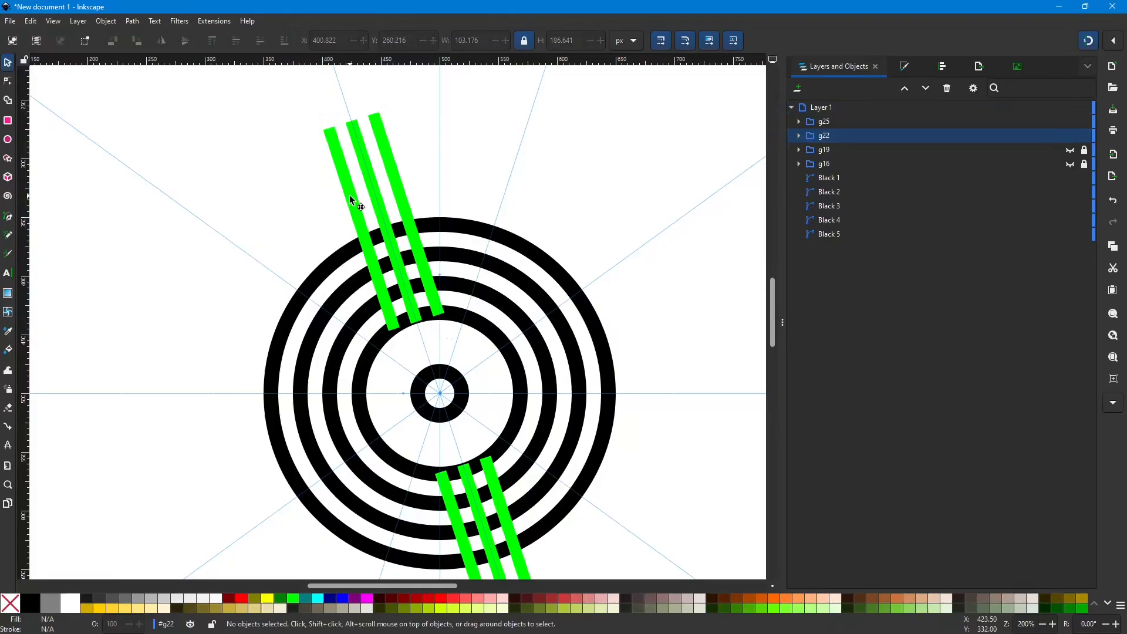
left_click(350, 195, "ctrl")
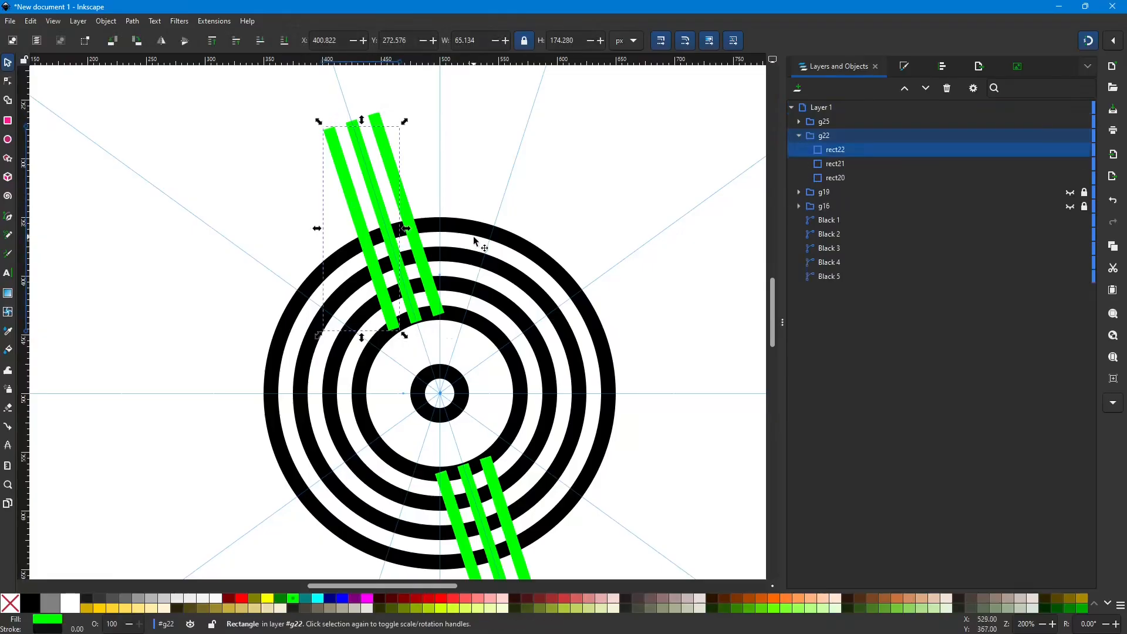
key("Delete")
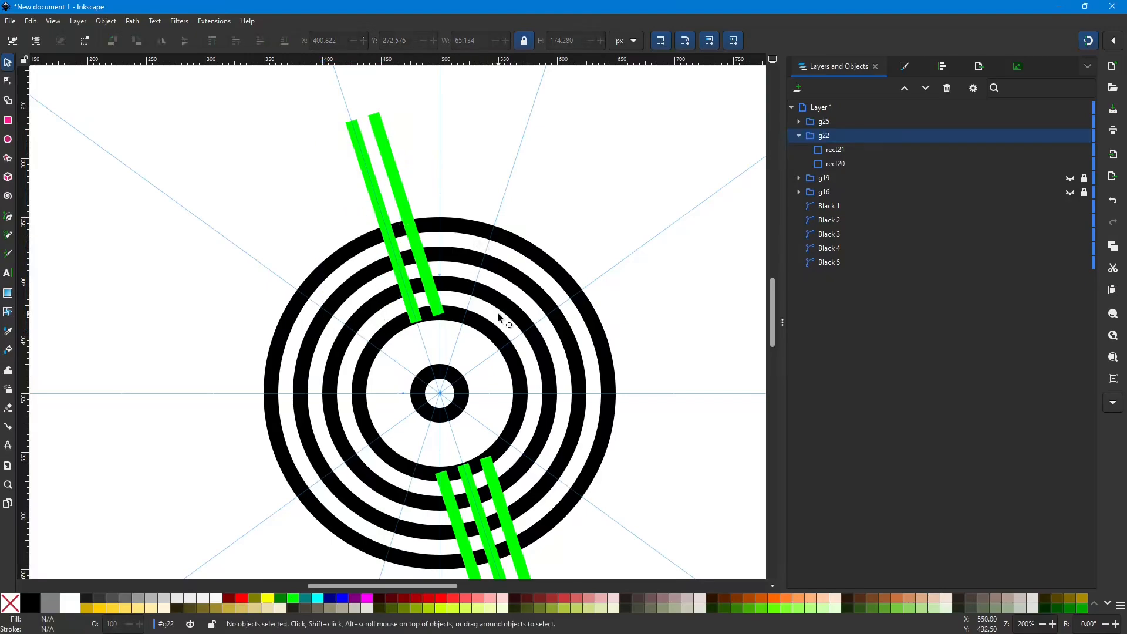
Step: Delete the rightmost green bar inside the lower group, and collapse both bar groups in the object list
scroll(499, 320, "down", 2)
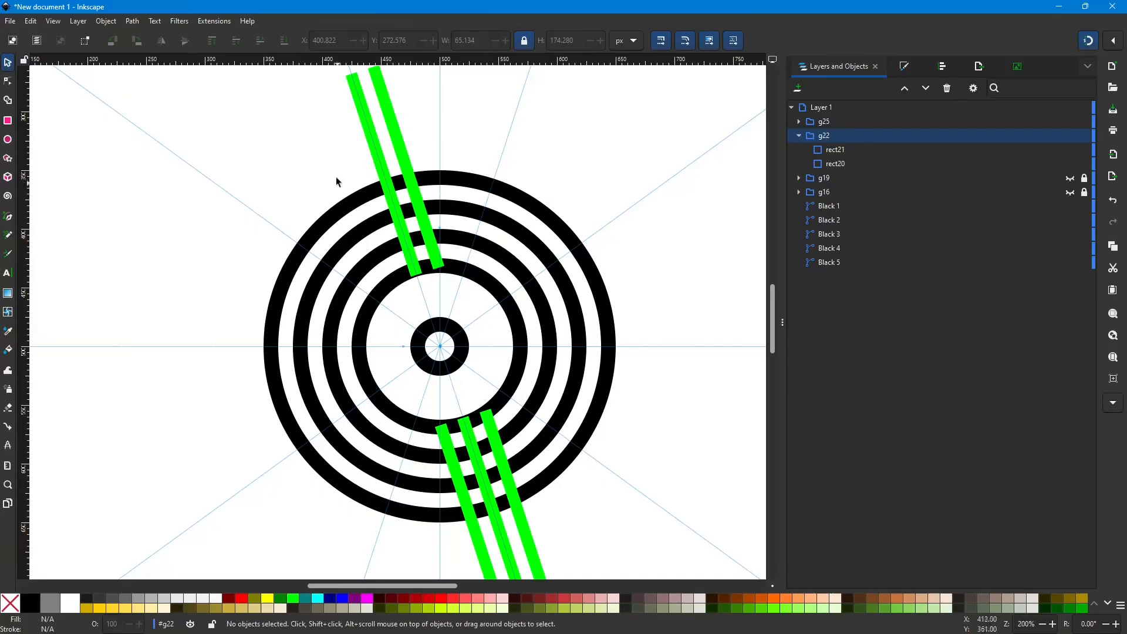
left_click(504, 460)
double_click(503, 460)
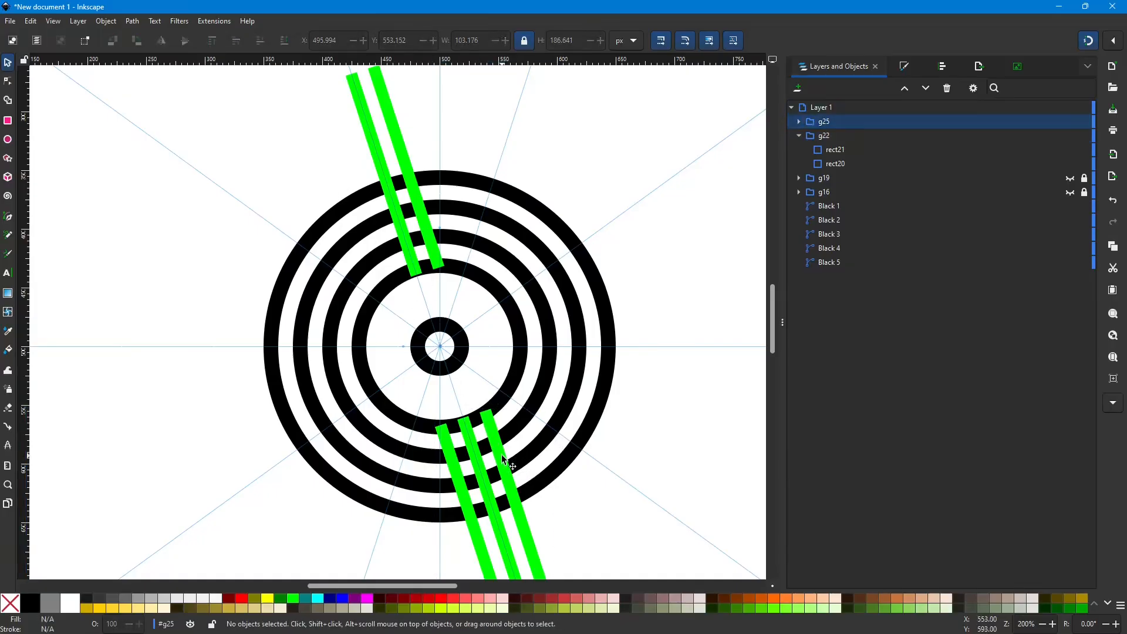
left_click(521, 517)
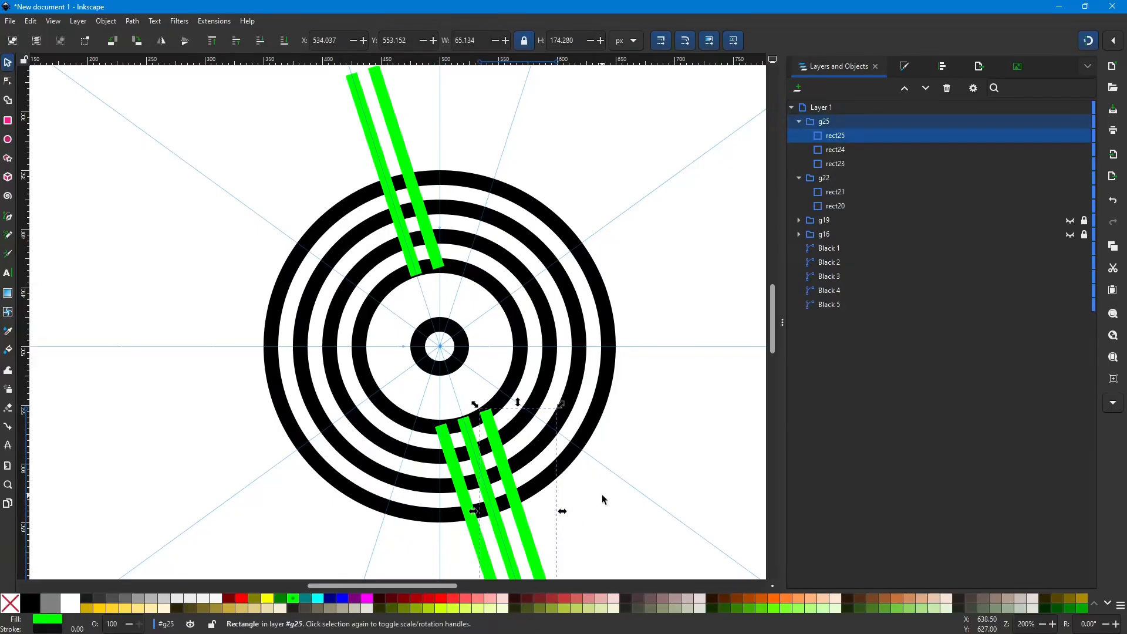
key("Delete")
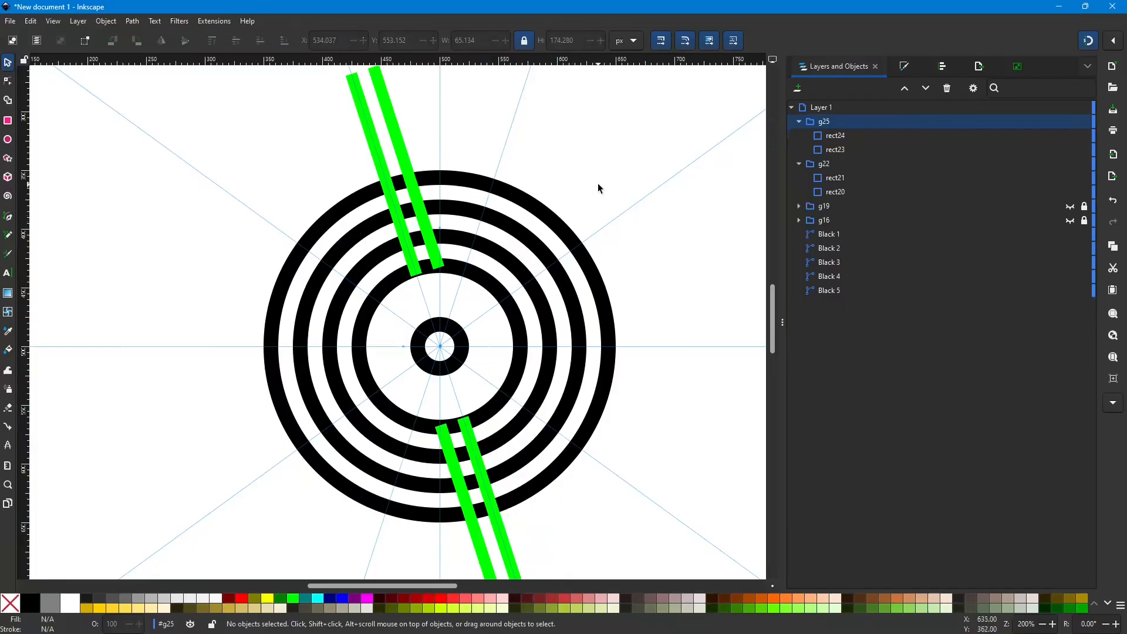
left_click(799, 164)
left_click(799, 121)
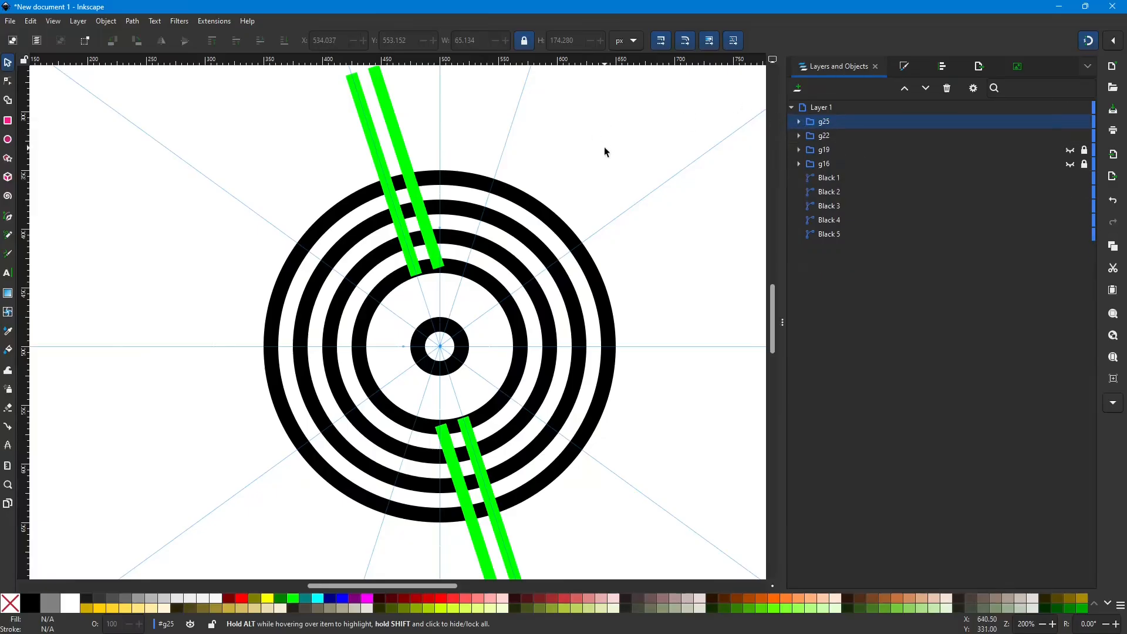
scroll(611, 170, "down", 1)
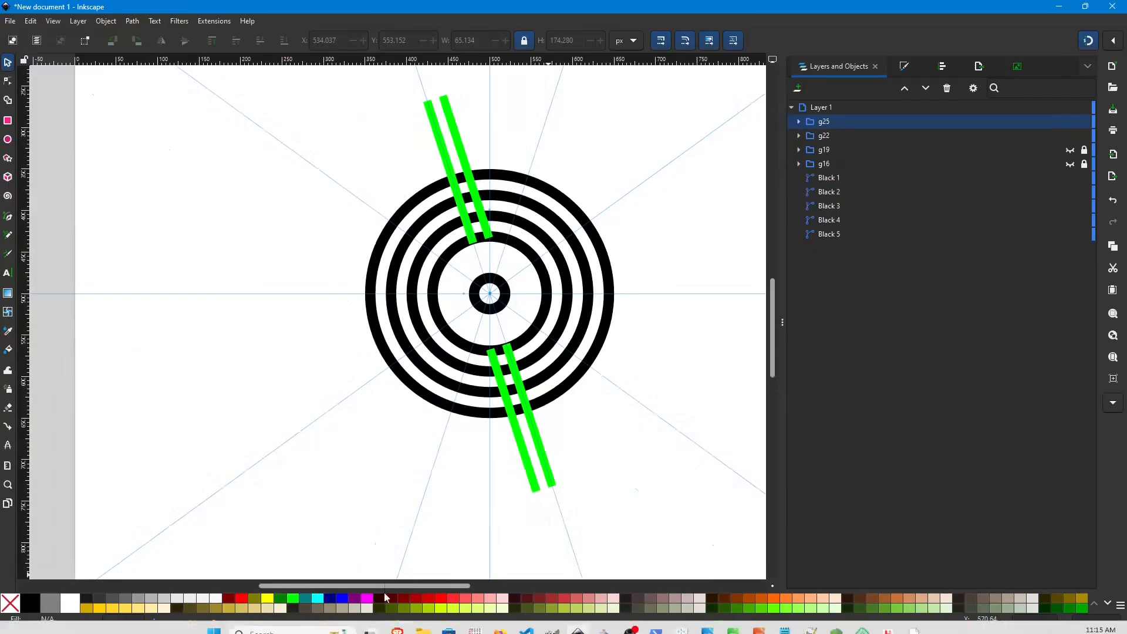
left_click_drag(388, 586, 439, 596)
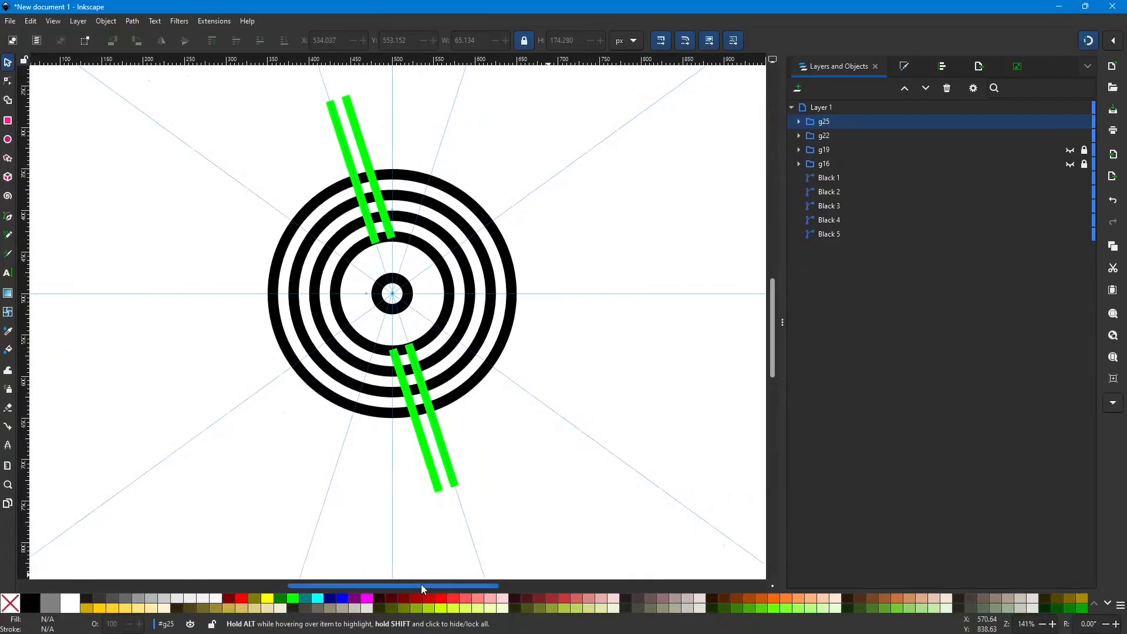
scroll(471, 503, "up", 2)
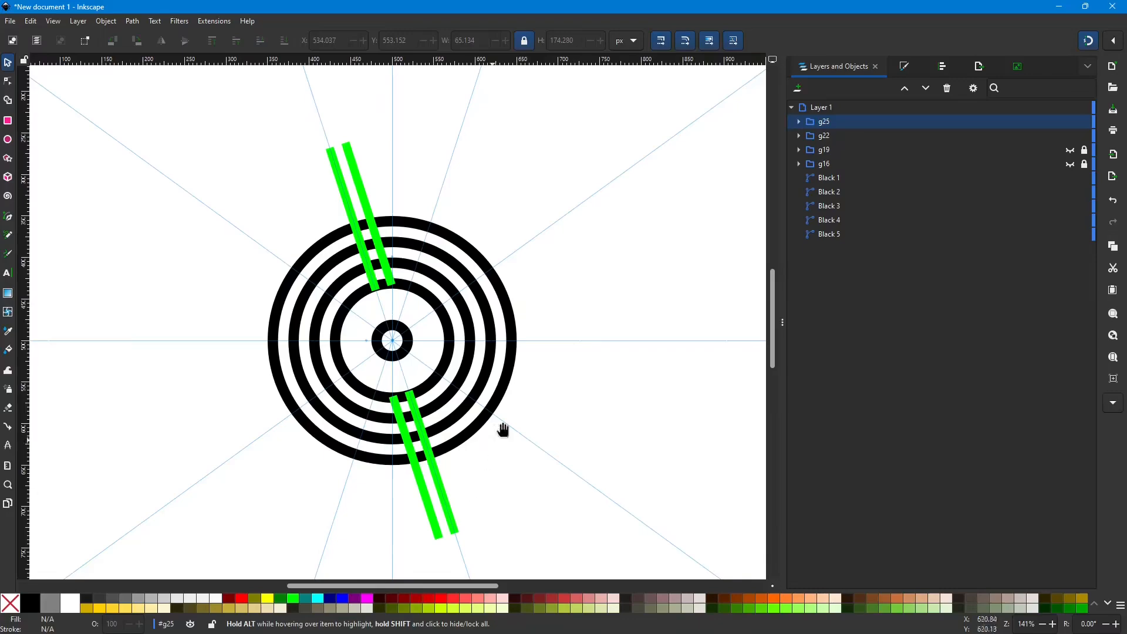
Step: Duplicate the green bar groups g25 and g22 and try rotating the copies clockwise to mirror the originals across the vertical guide
left_click(854, 133, "shift")
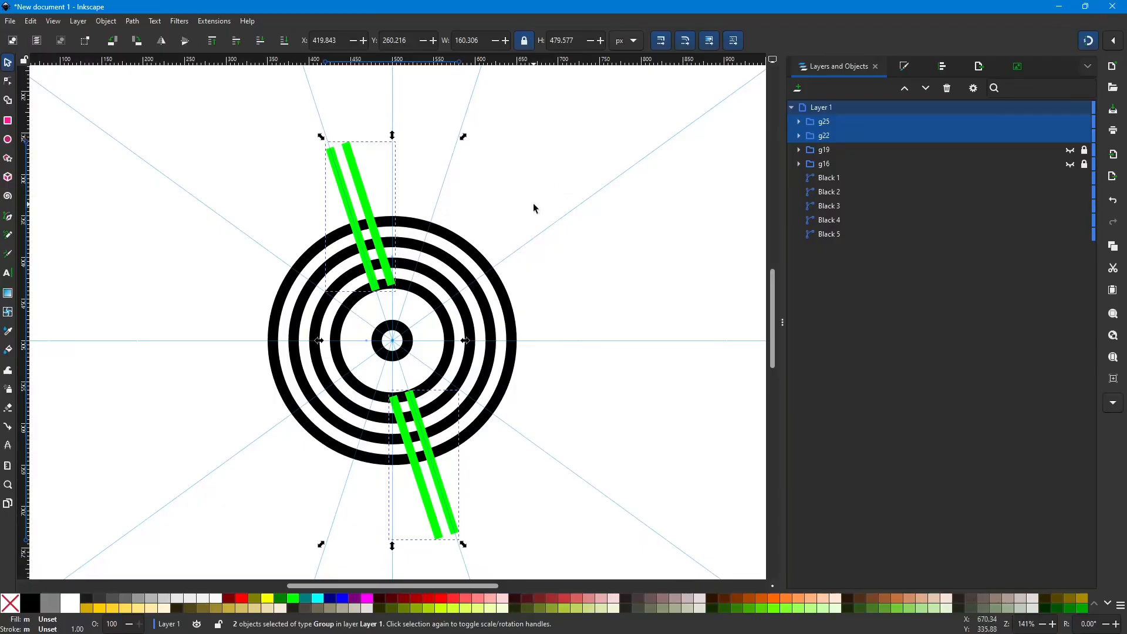
key("ctrl+d")
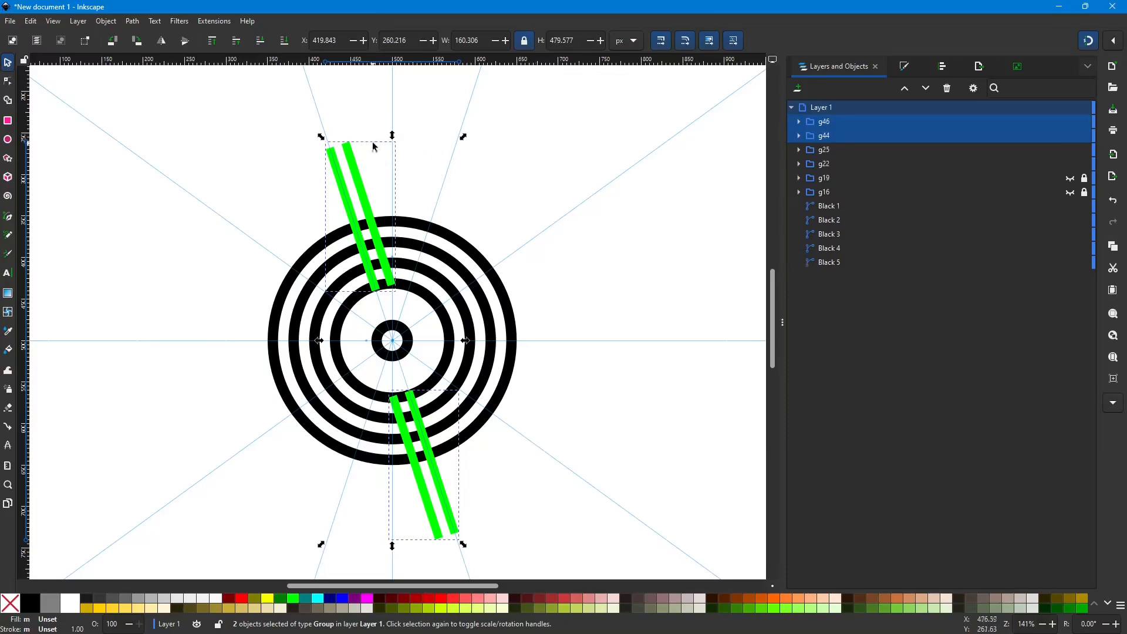
left_click(378, 235)
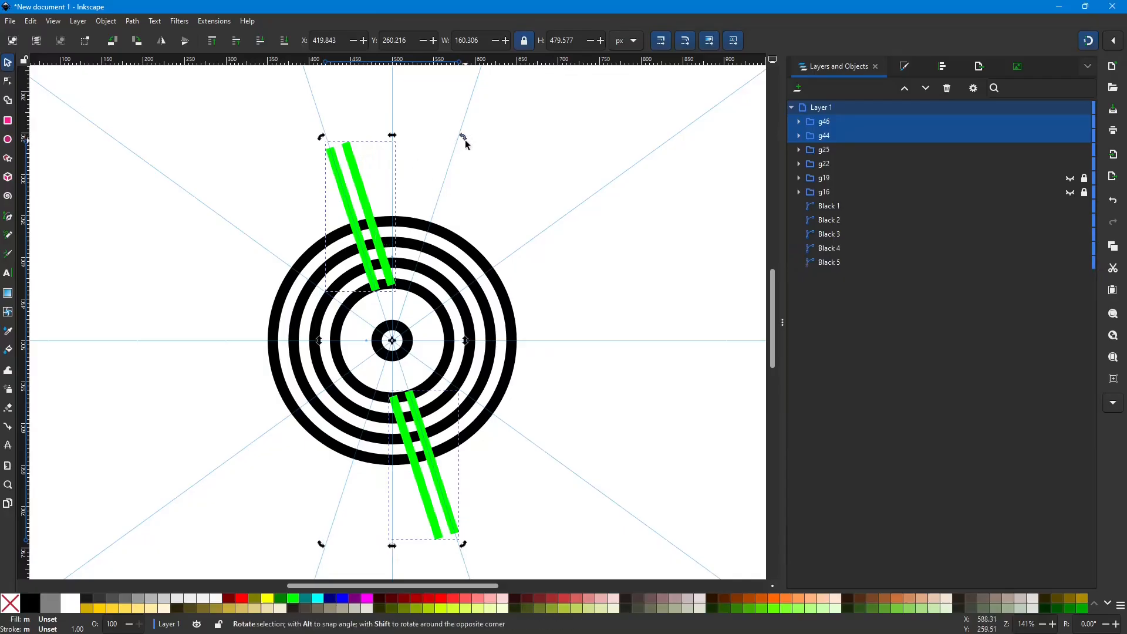
left_click_drag(467, 139, 548, 237)
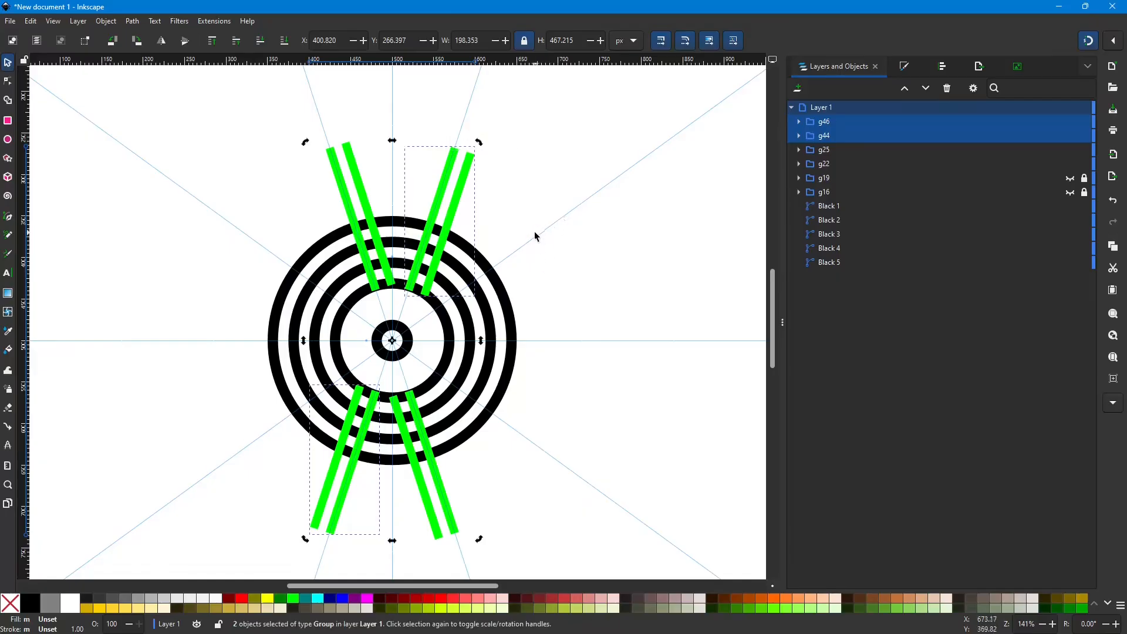
key("ctrl+z")
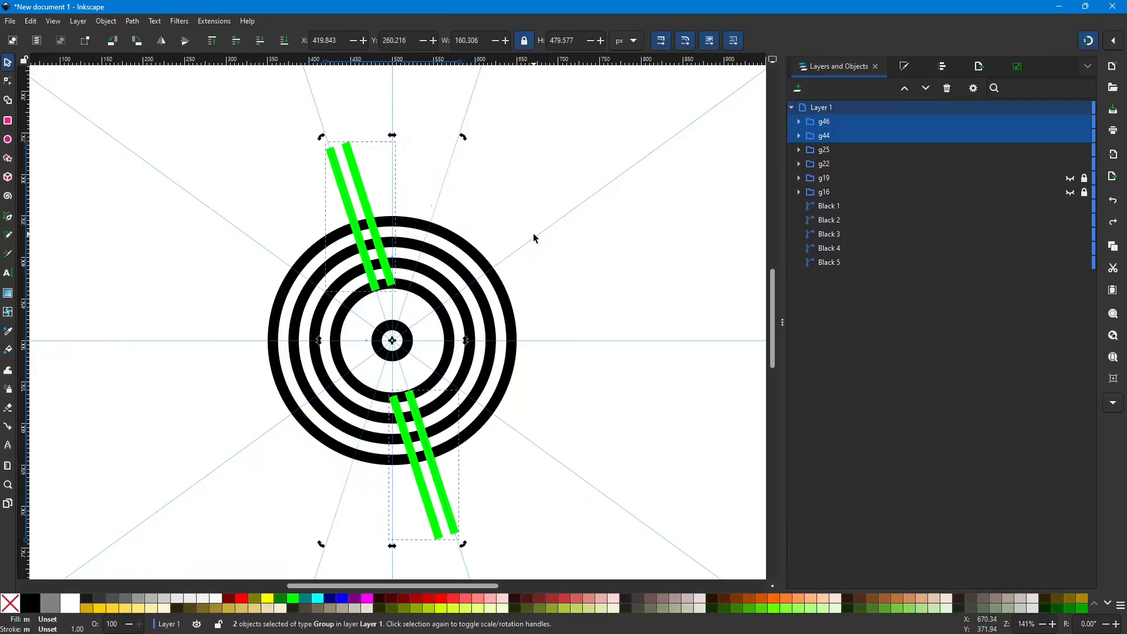
left_click(371, 223)
key("Escape")
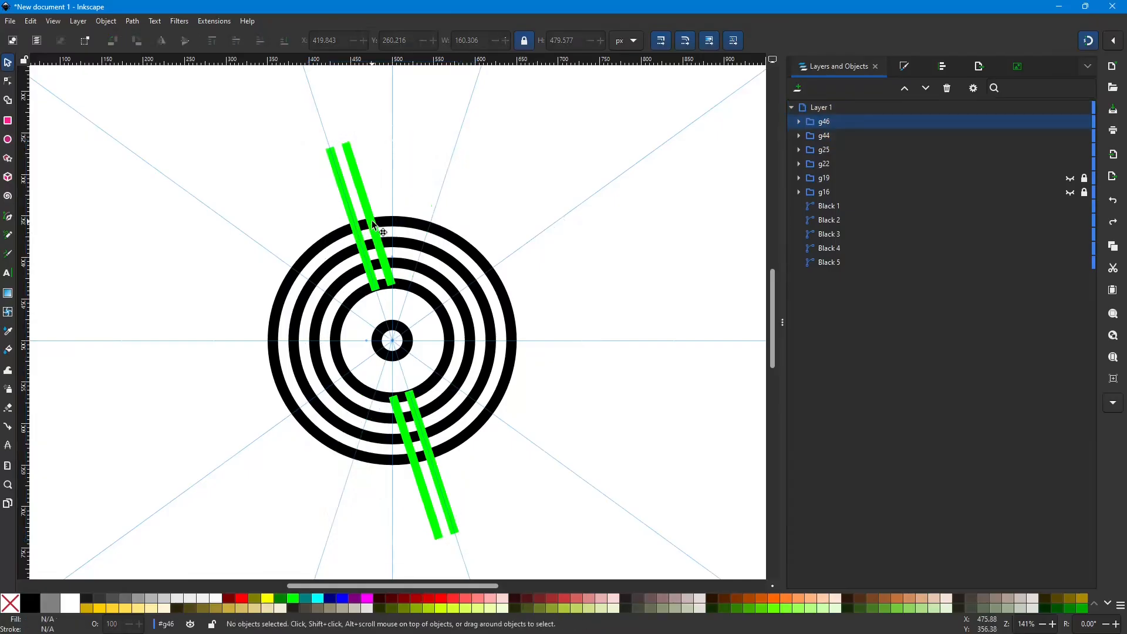
left_click(372, 222)
left_click(373, 223)
left_click(373, 223)
double_click(373, 223)
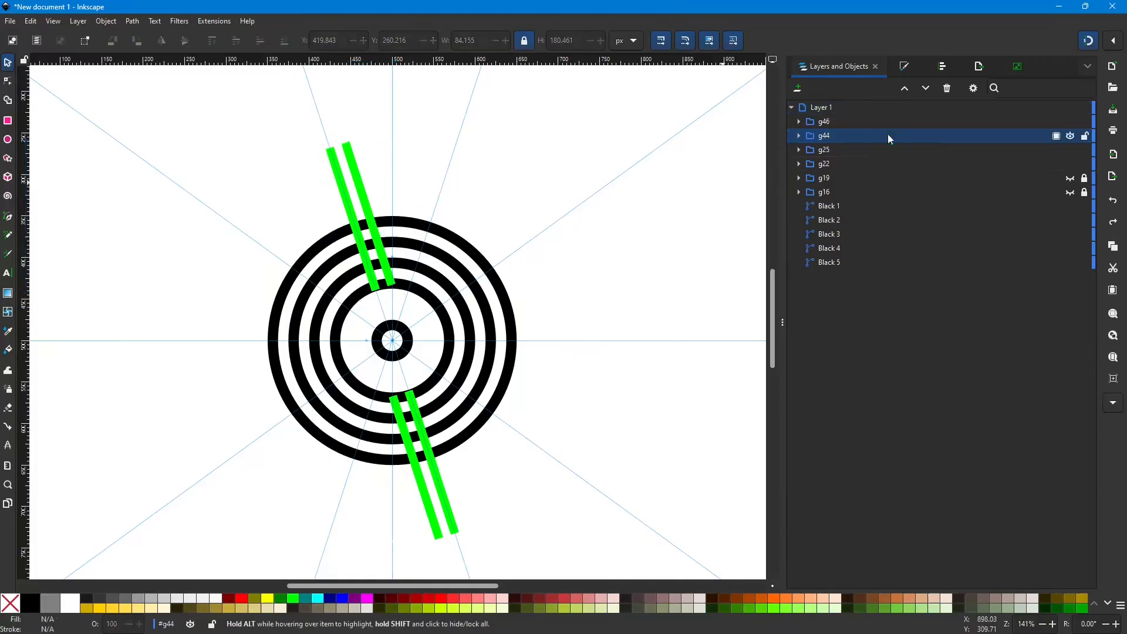
Step: Delete the rectangle rect46 from the duplicated group g46
left_click(799, 126)
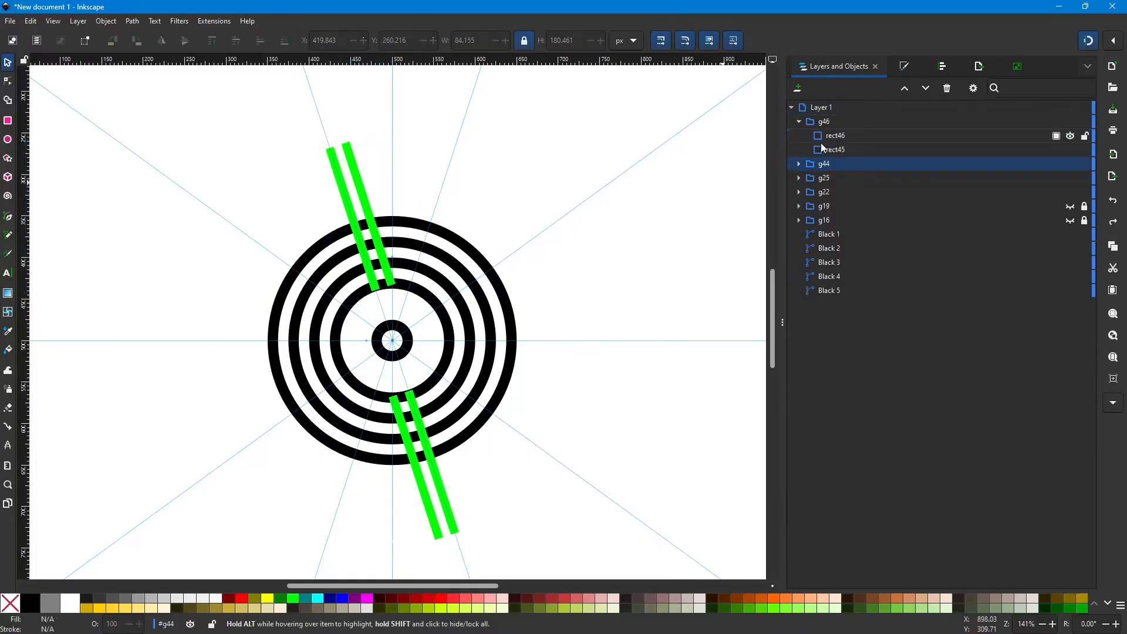
left_click(846, 150)
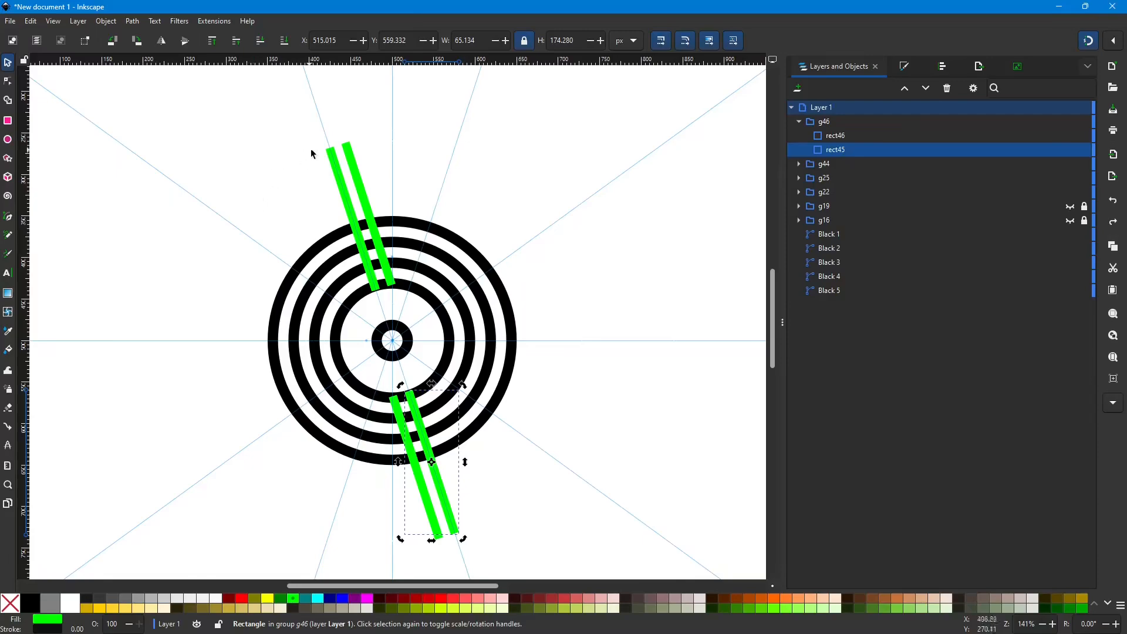
left_click(848, 134)
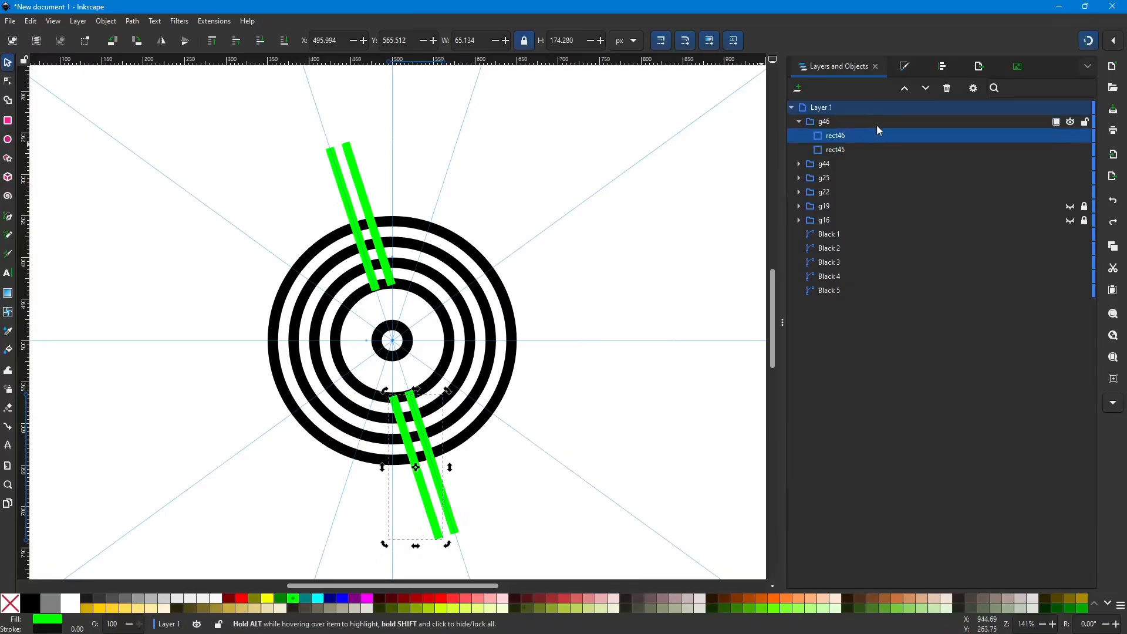
key("Delete")
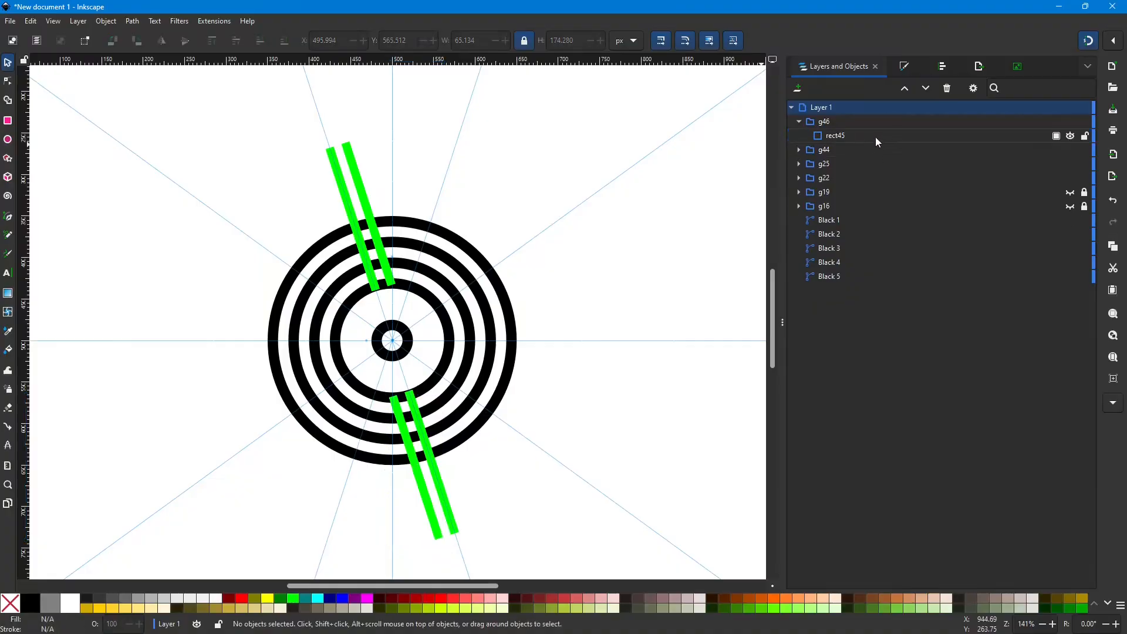
Step: Undo the rectangle deletion and the duplication of the two green bar groups
left_click(861, 138)
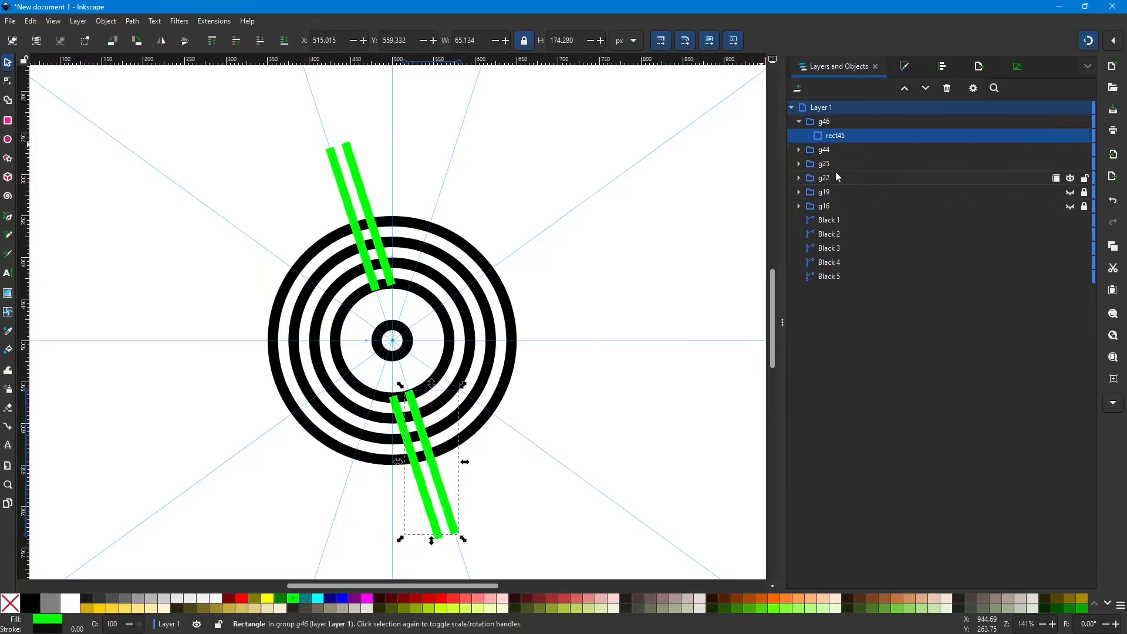
key("ctrl+z")
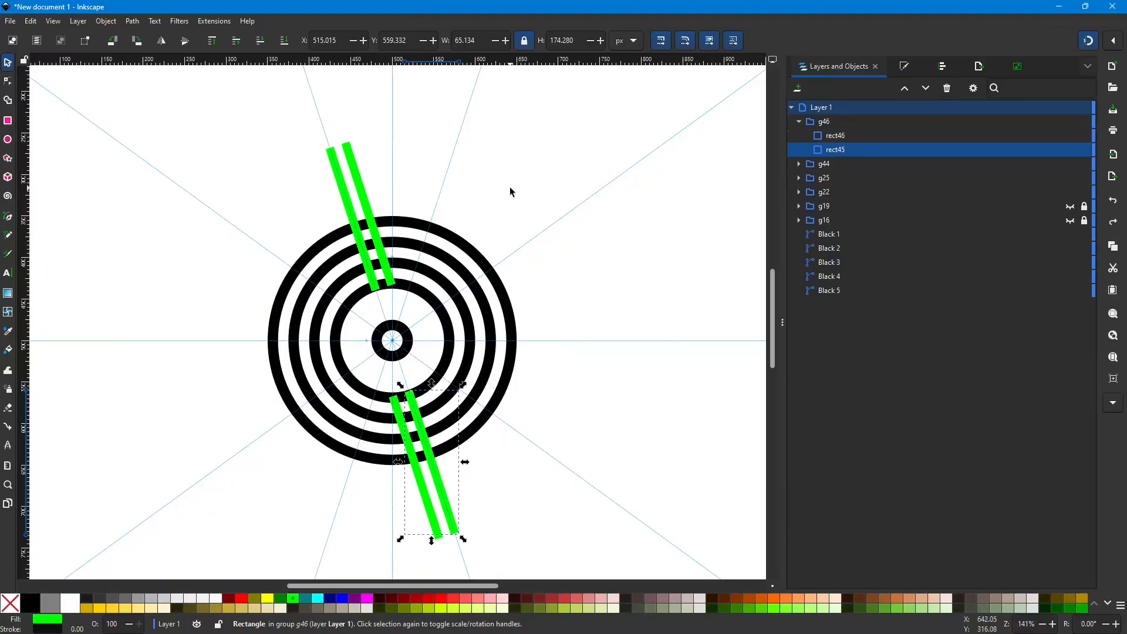
key("ctrl+z")
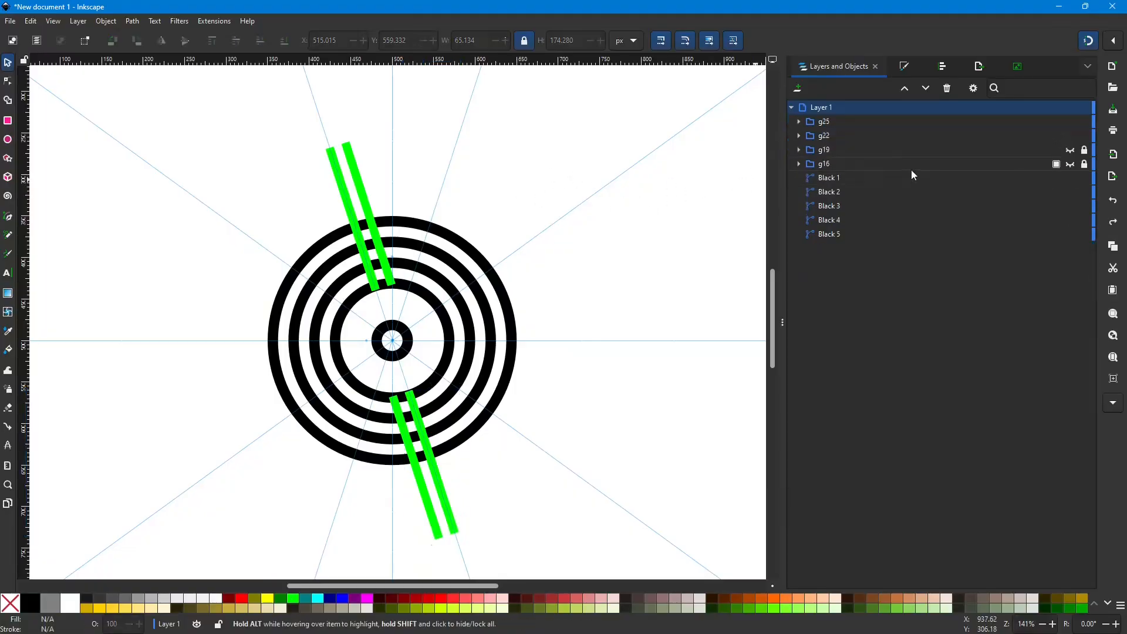
key("ctrl+z")
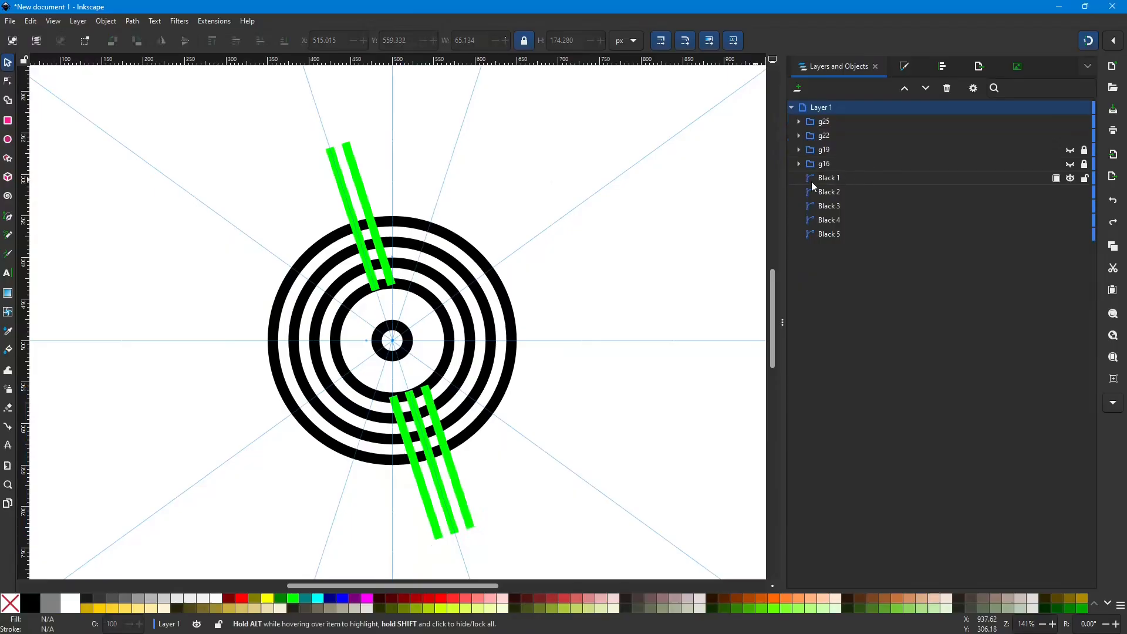
key("ctrl+z")
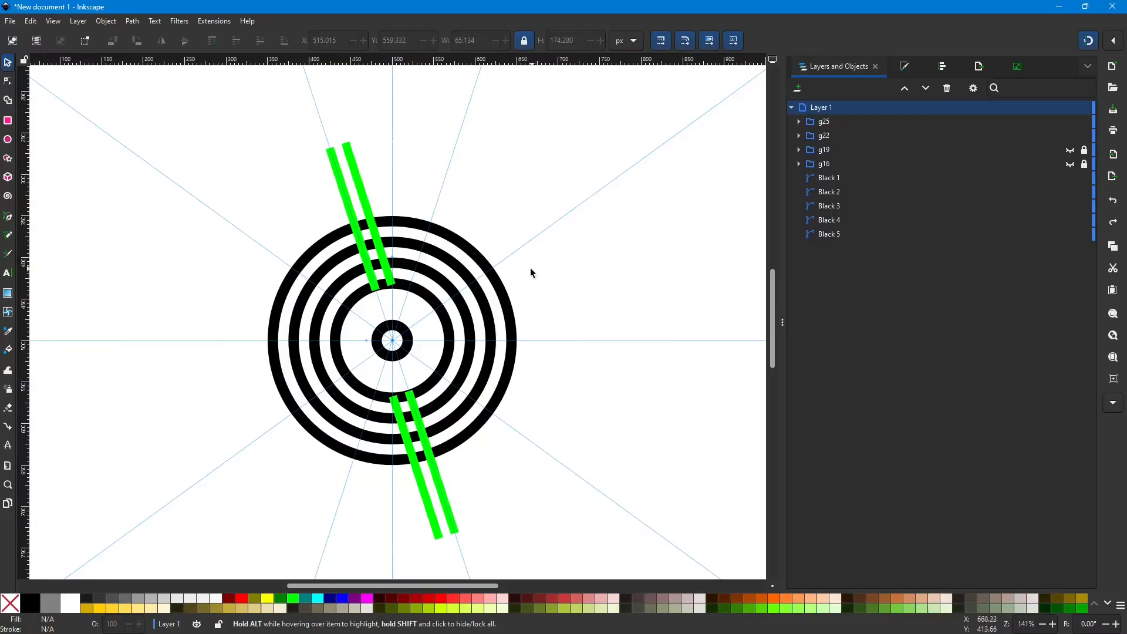
Step: Check groups g25 and g22 by toggling their visibility, and delete rectangle rect24 from group g25
left_click(1071, 122)
left_click(1070, 122)
left_click(1072, 137)
left_click(1071, 137)
left_click(798, 121)
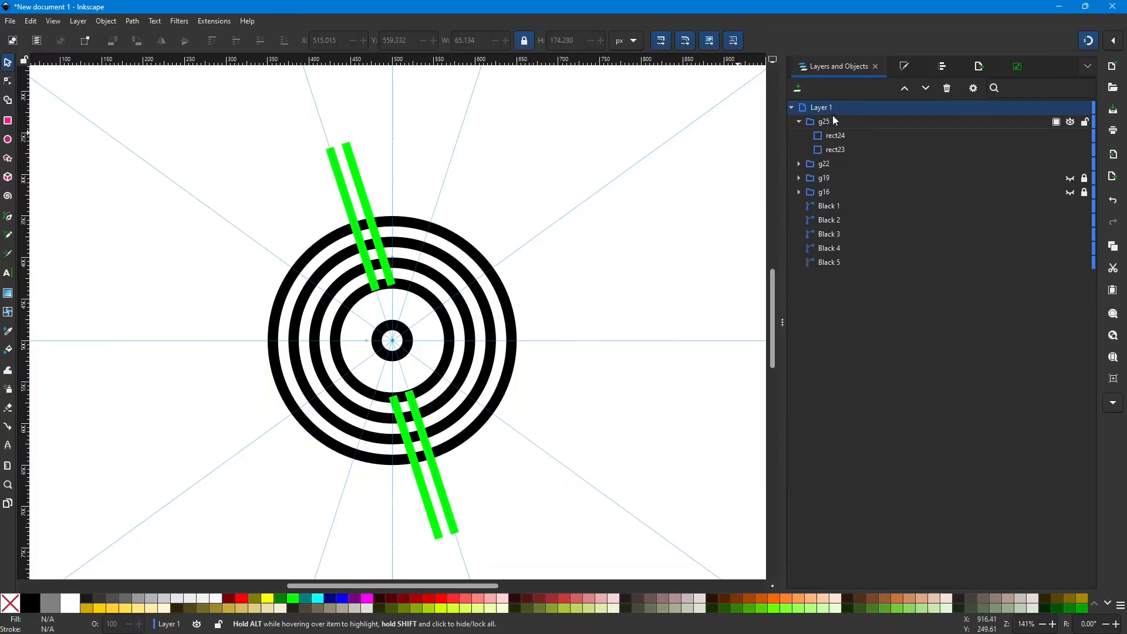
left_click(861, 136)
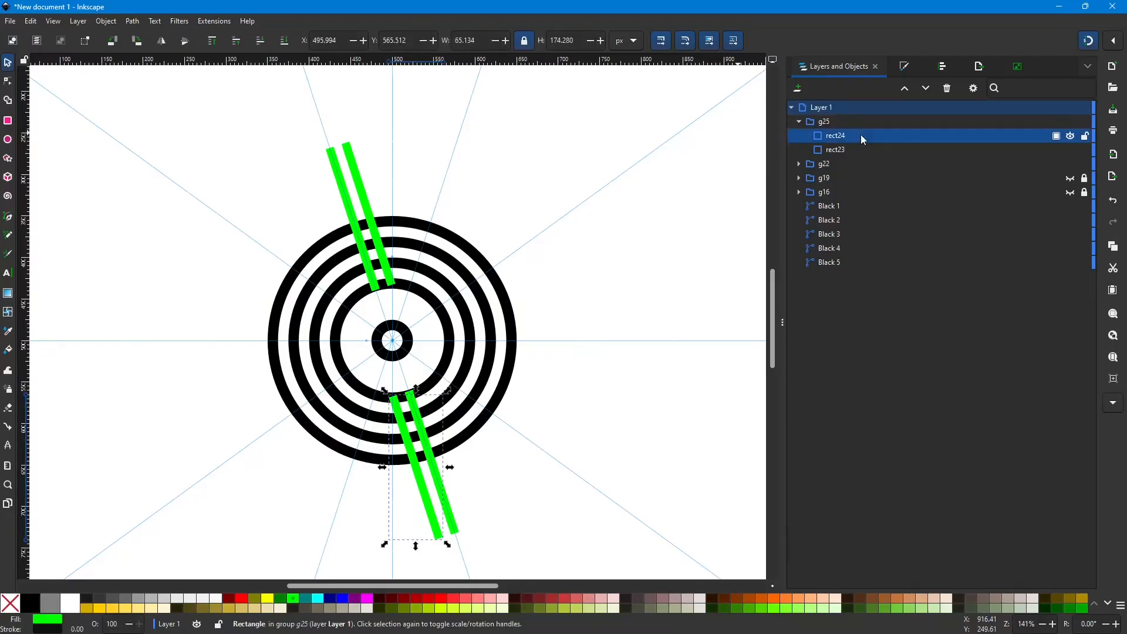
key("Delete")
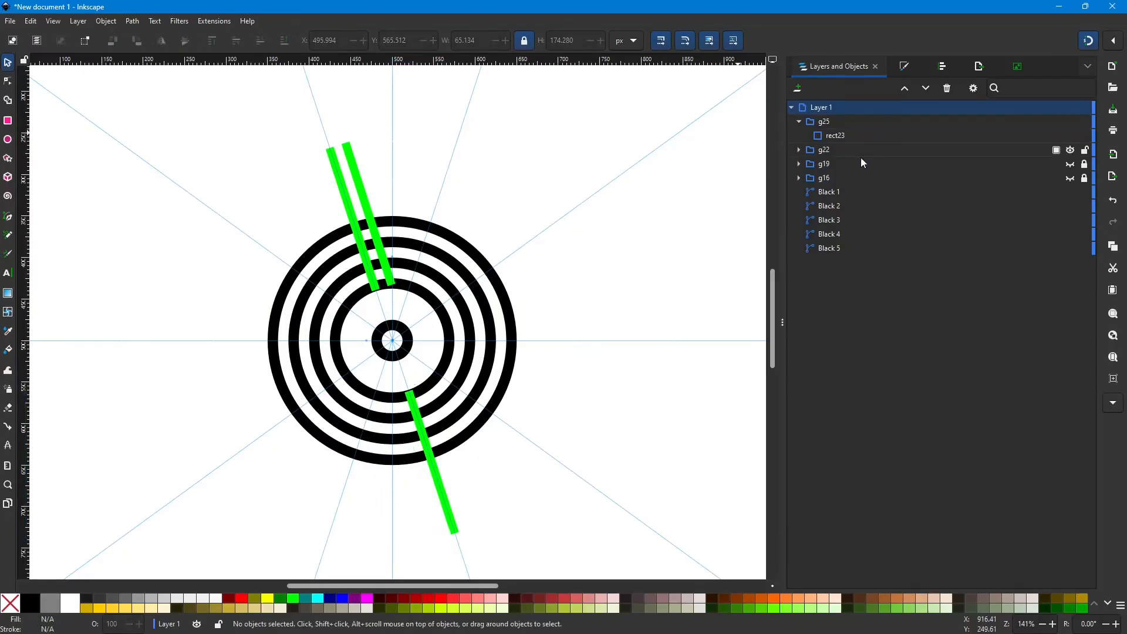
Step: Delete rectangle rect21 from group g22 and collapse both green bar groups
left_click(798, 150)
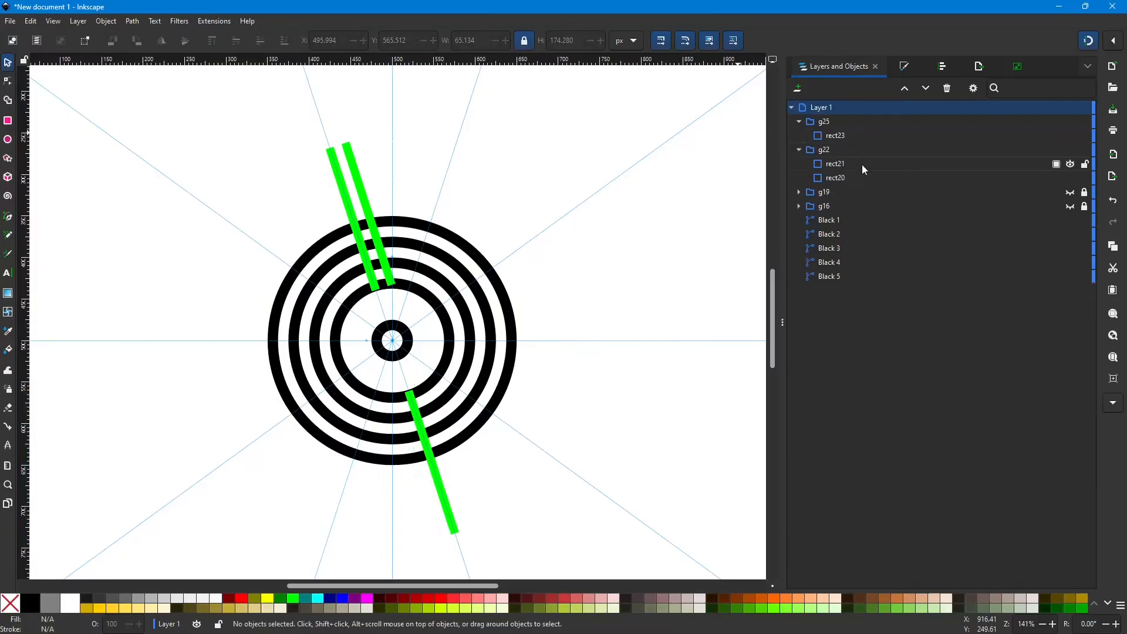
left_click(862, 165)
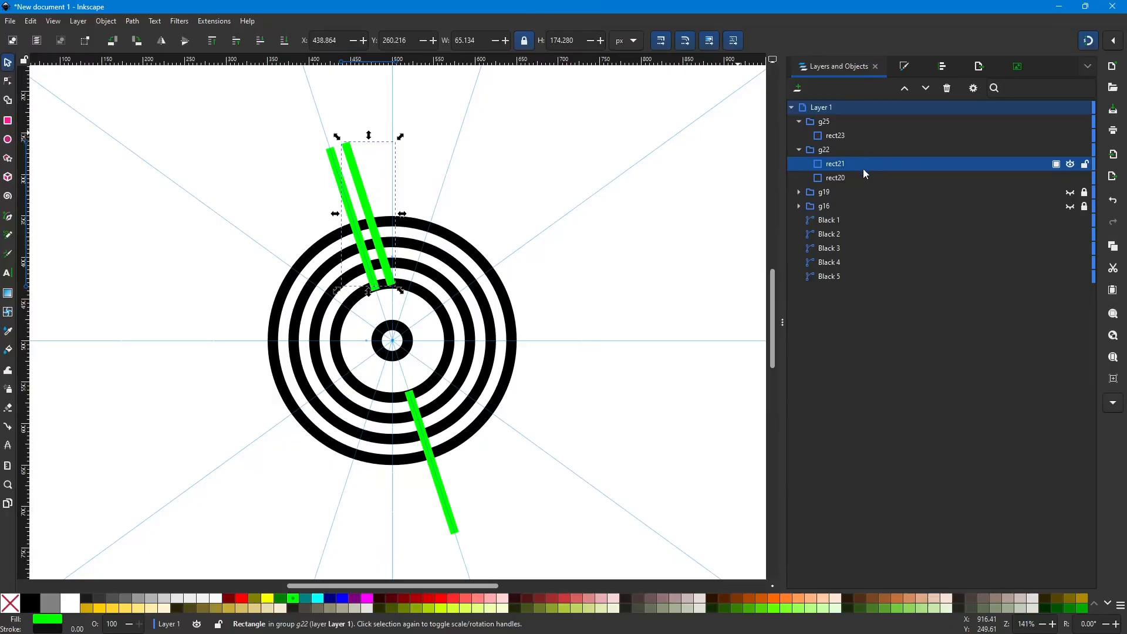
key("Delete")
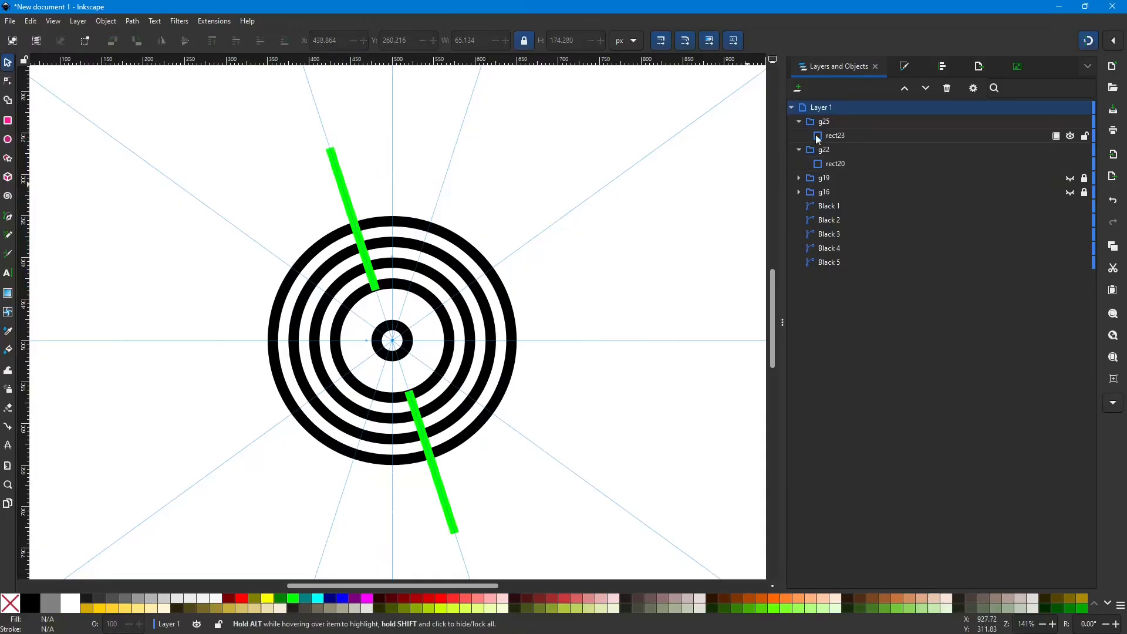
left_click(800, 121)
left_click(799, 136)
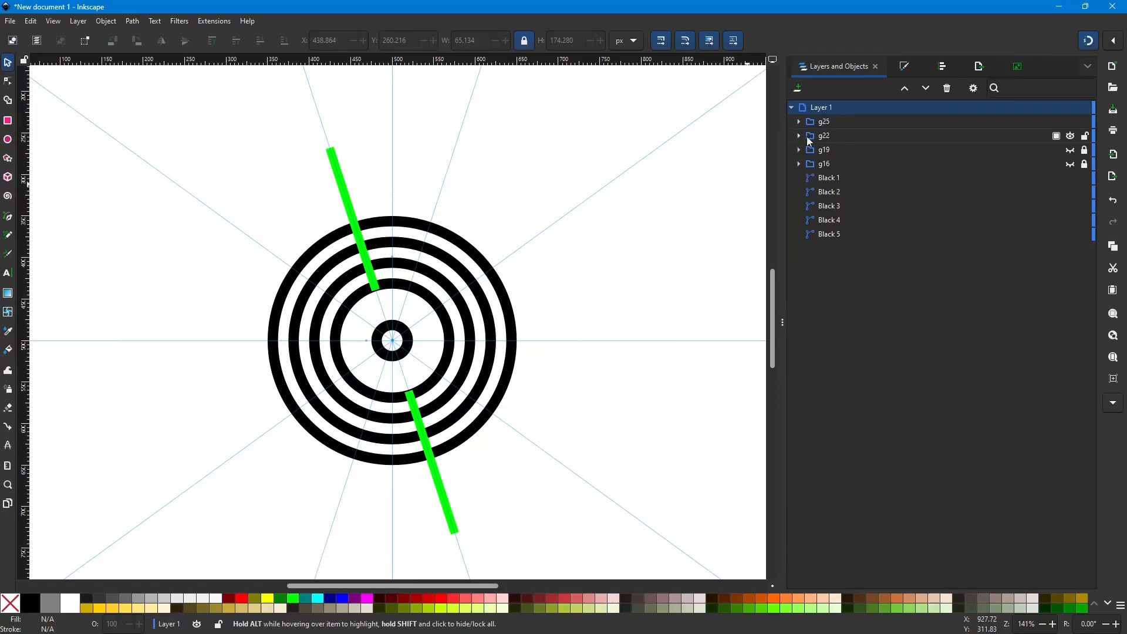
Step: Duplicate groups g25 and g22 and, with snapping off, rotate the copies slightly clockwise about the circles' centre to widen the bars
left_click(847, 134)
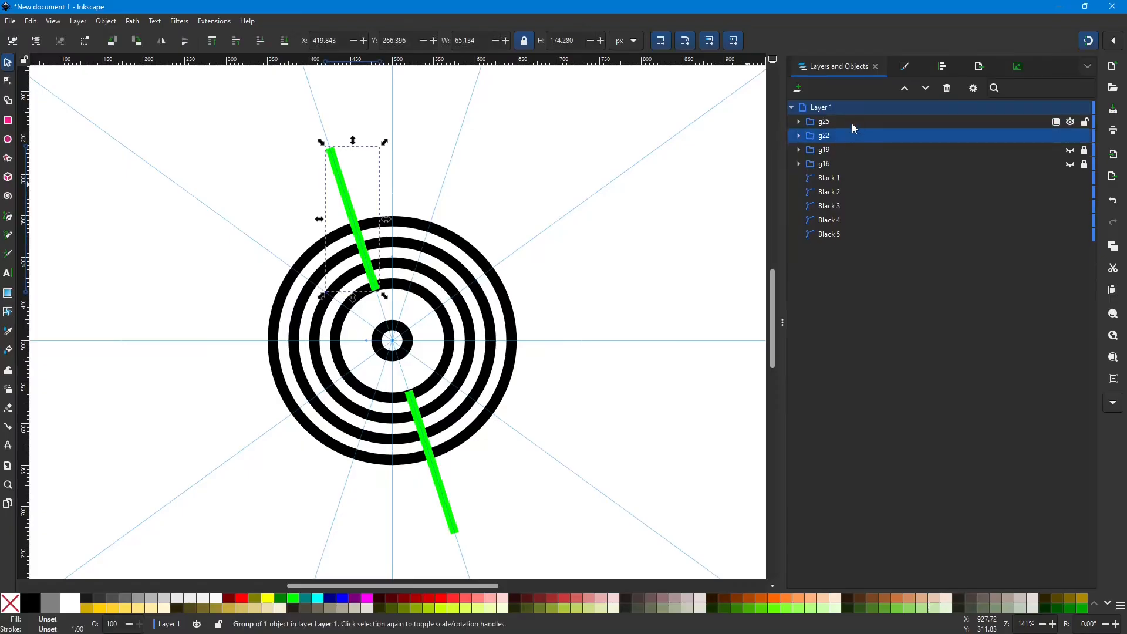
left_click(852, 124, "shift")
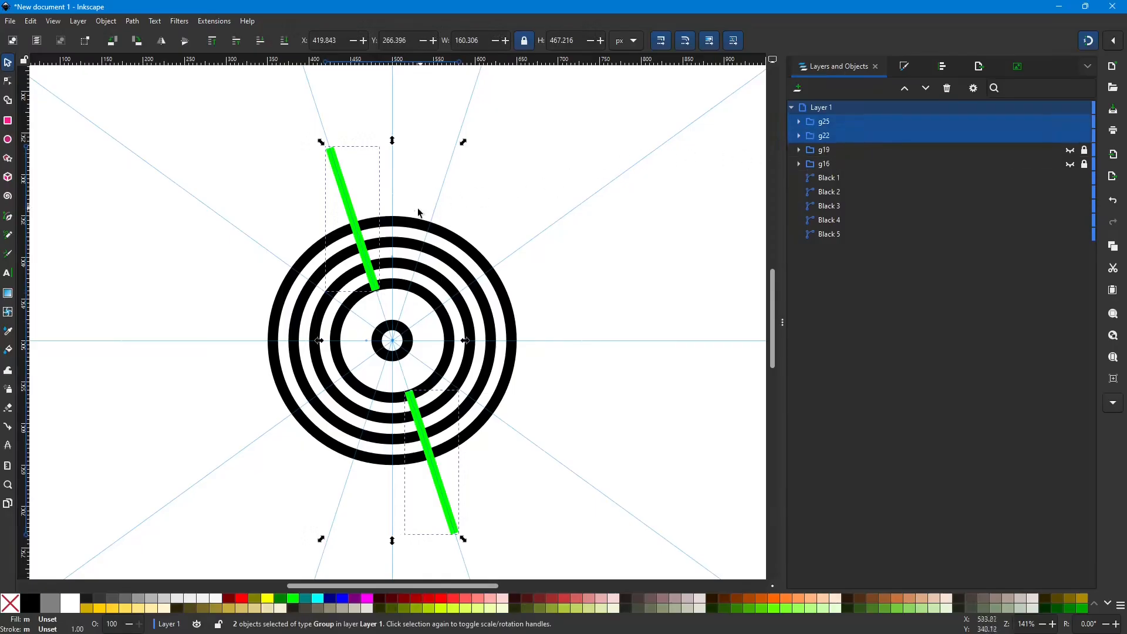
left_click(365, 209)
mouse_move(466, 144)
left_mouse_down()
mouse_move(479, 145)
mouse_move(465, 145)
left_mouse_up()
key("ctrl")
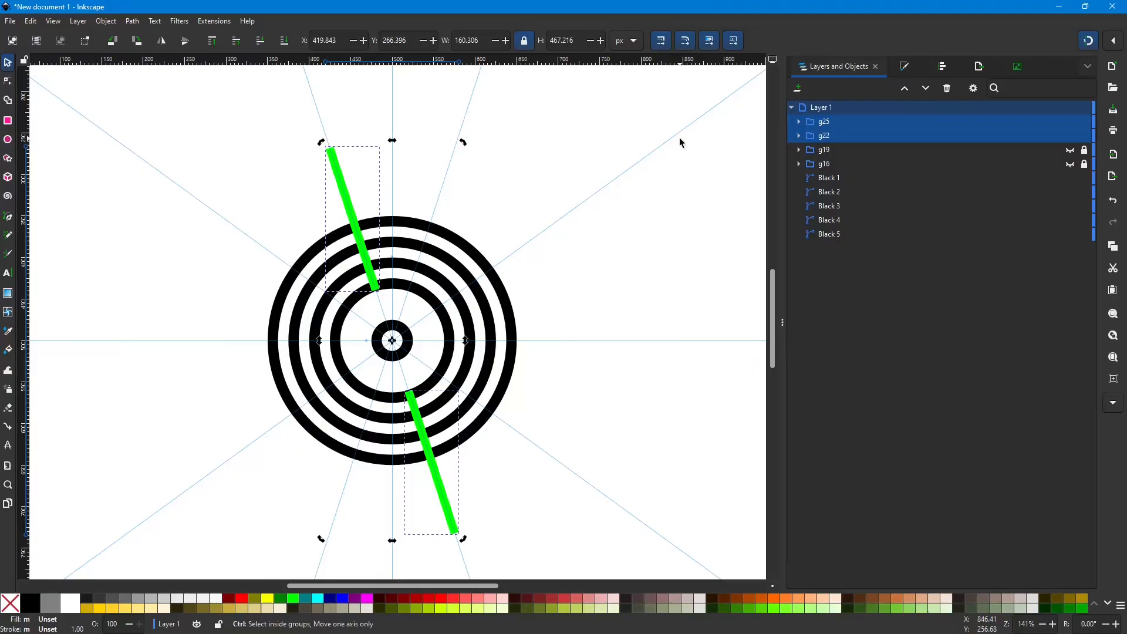
key("ctrl+d")
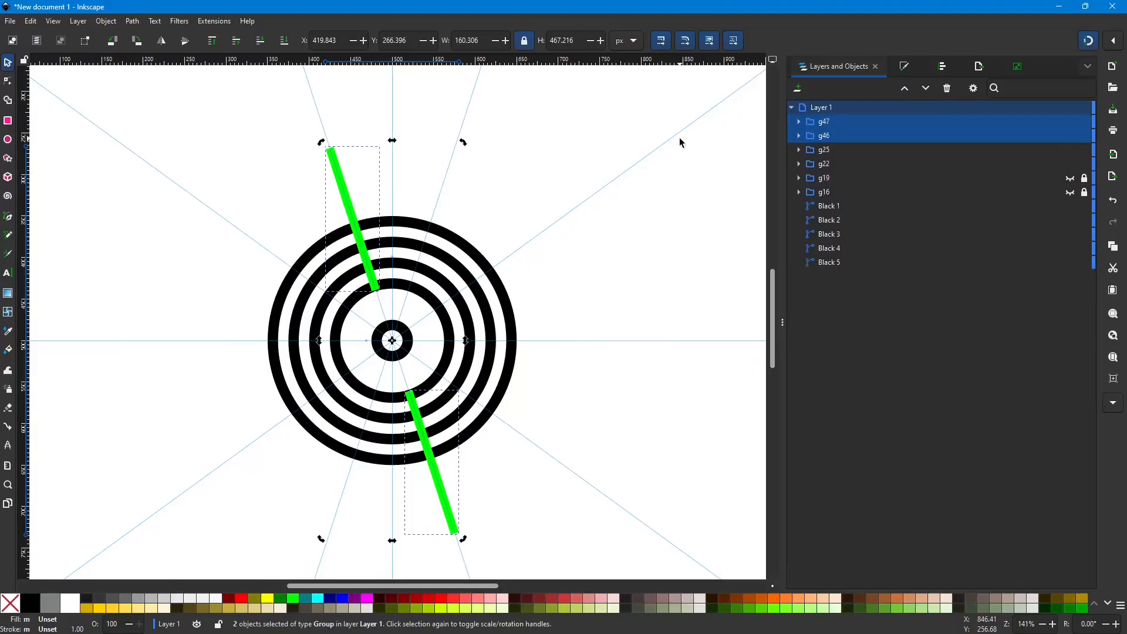
left_click_drag(465, 143, 481, 148)
left_click_drag(465, 144, 470, 146)
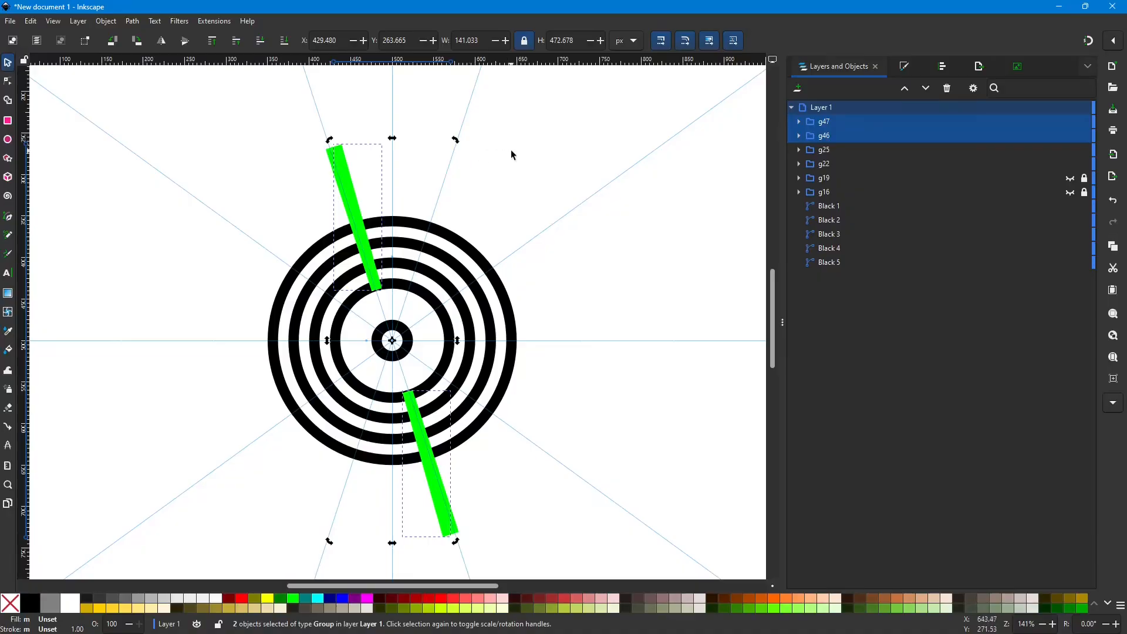
Step: Make three more duplicates of the rotated pair, turning each slightly further clockwise to fan the green bars into wedges
key("ctrl+d")
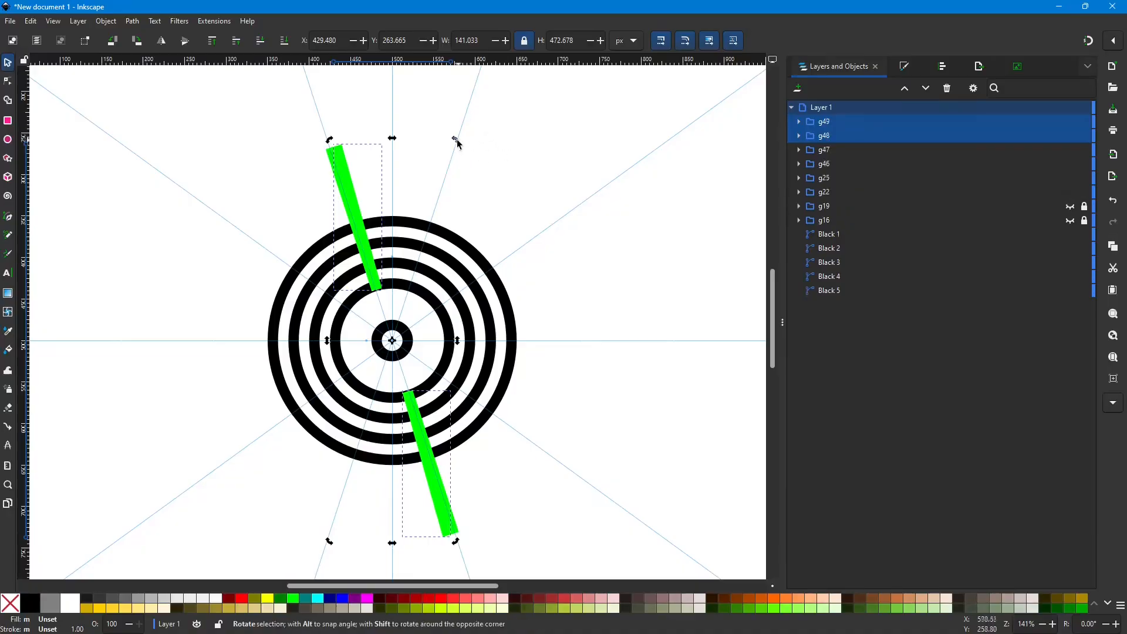
left_click_drag(458, 142, 464, 145)
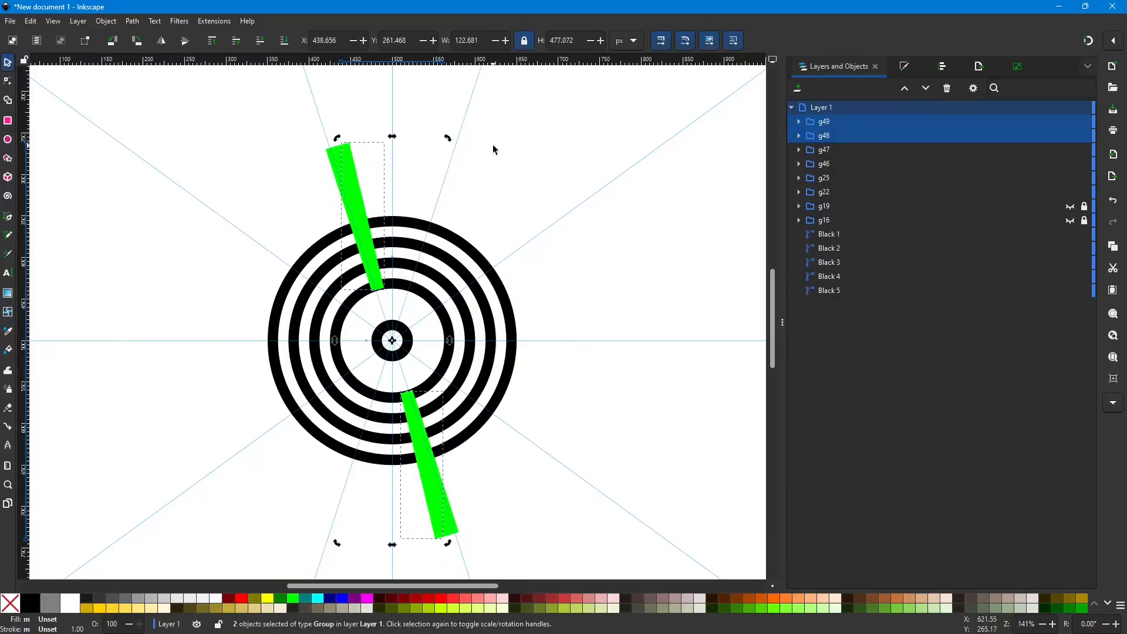
key("ctrl+d")
left_click_drag(448, 138, 456, 142)
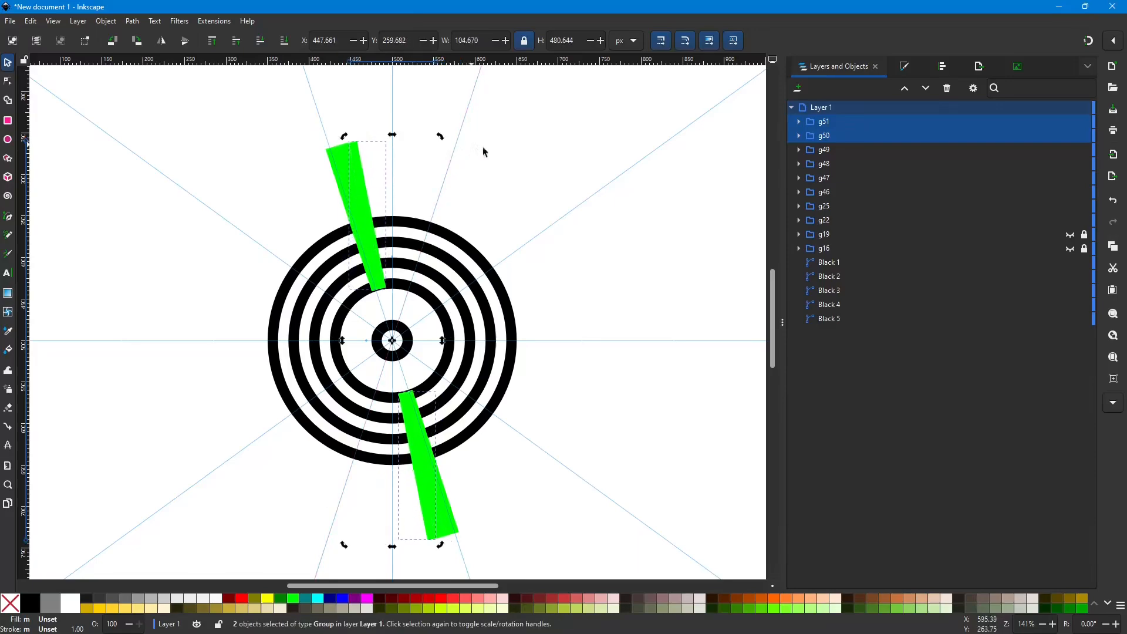
key("ctrl+d")
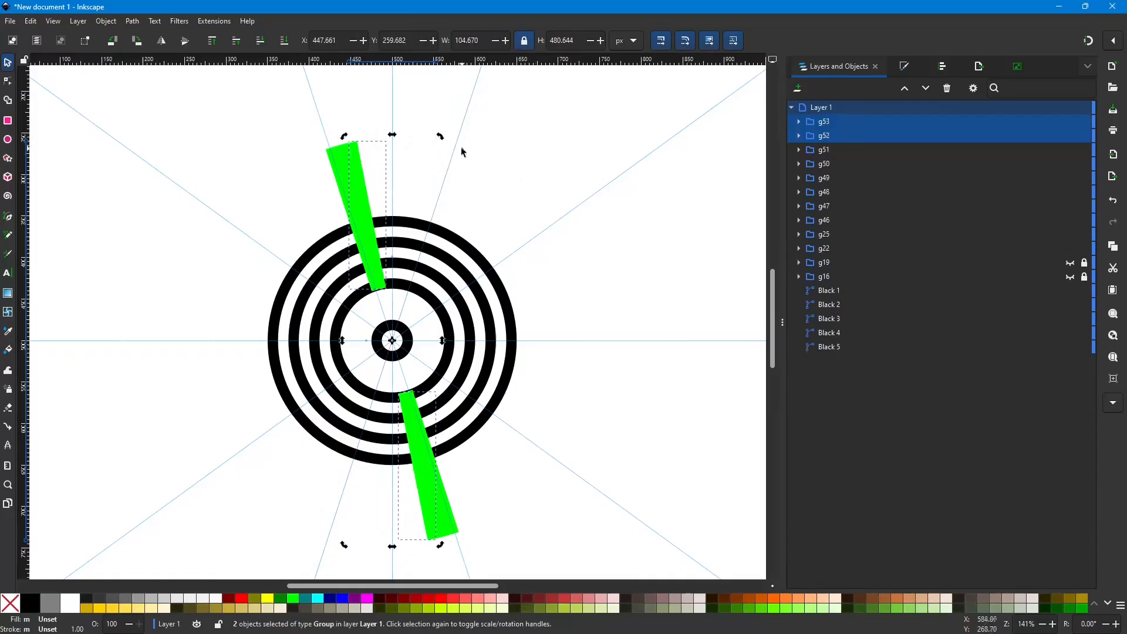
left_click_drag(441, 136, 450, 139)
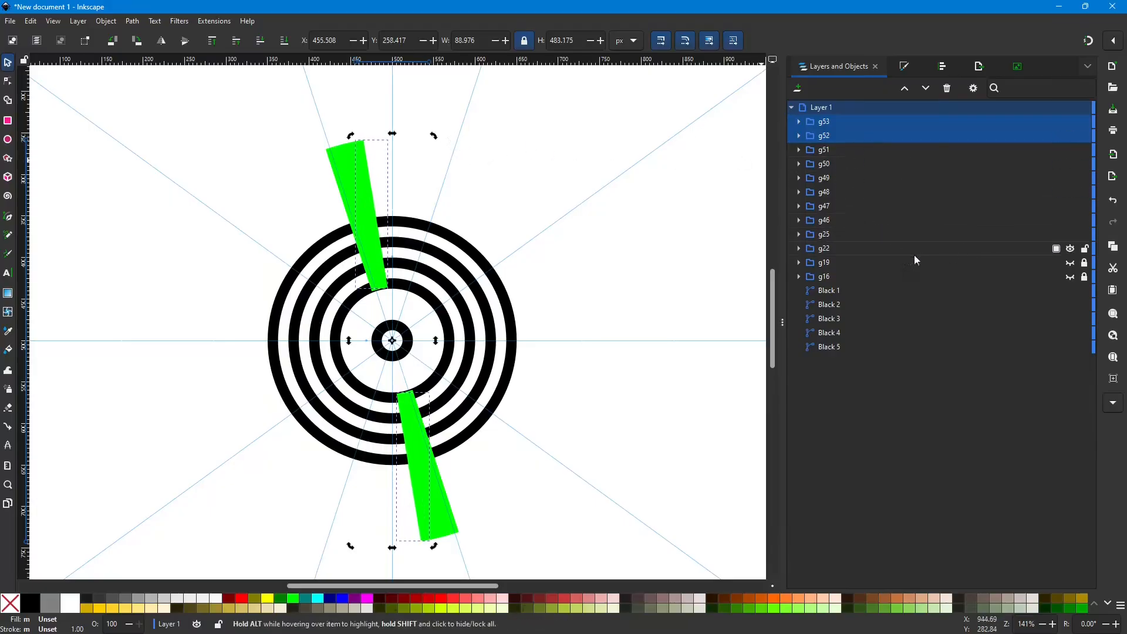
Step: Group all the green bar groups from g22 up to g53 into a single group
left_click(898, 249)
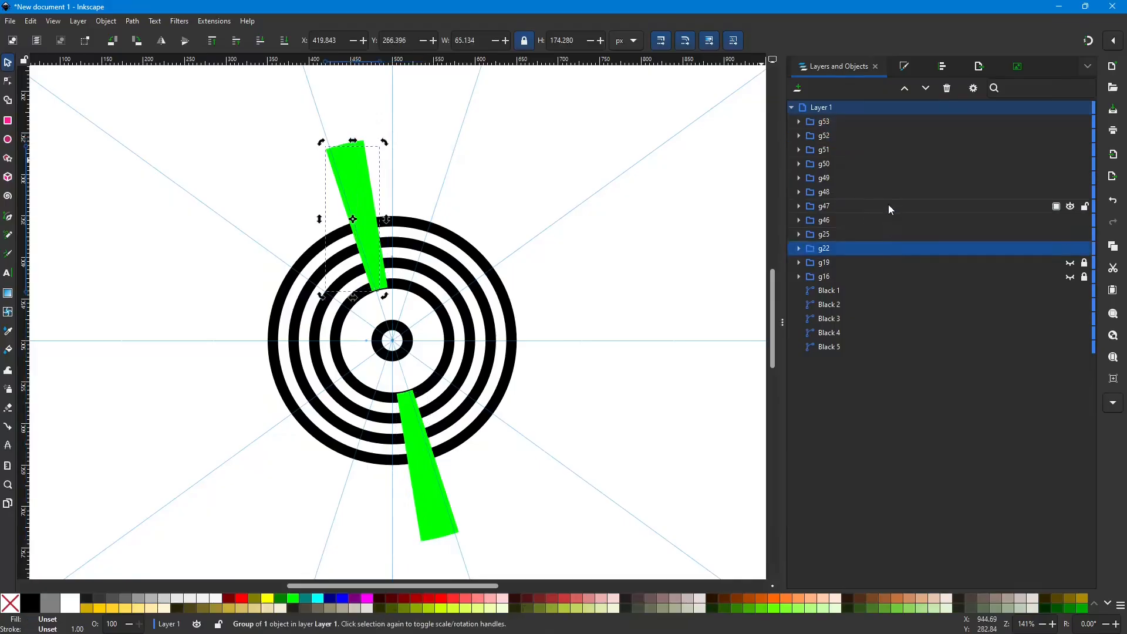
left_click(864, 123, "shift")
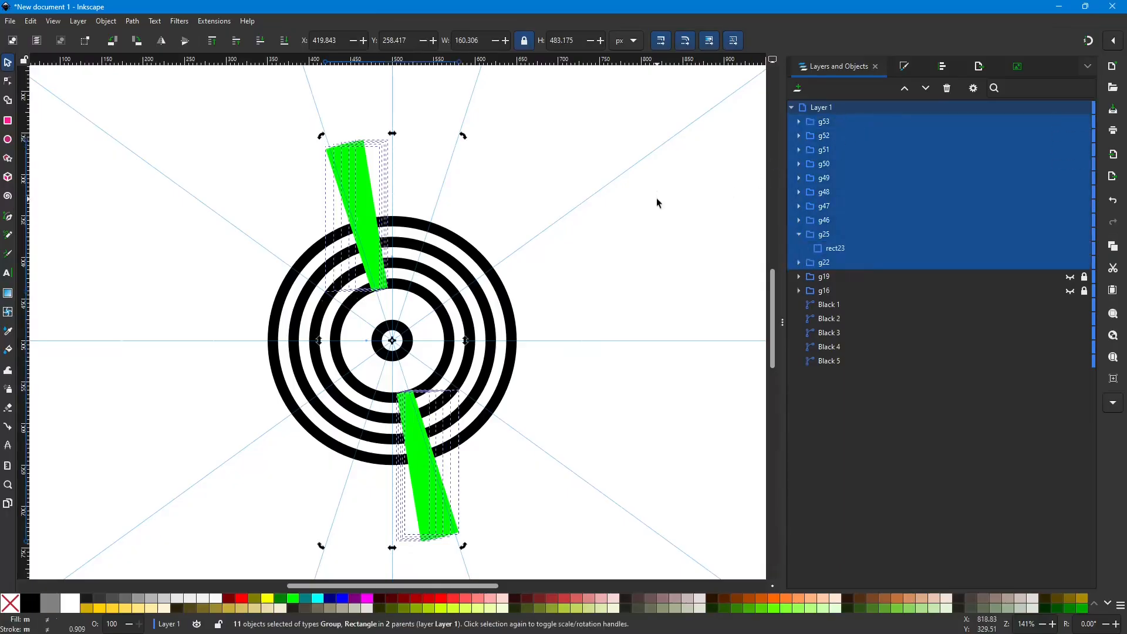
key("ctrl+g")
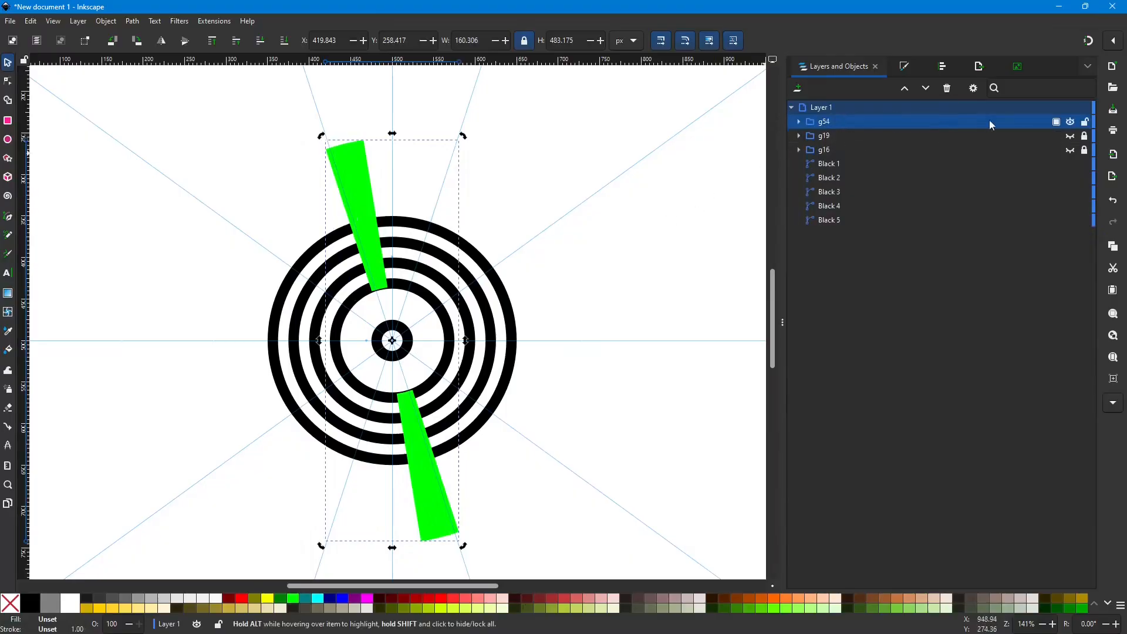
Step: Duplicate the grouped green wedge pair twice, rotating each copy further clockwise about the circles' centre to widen the wedges
left_click(357, 176)
key("ctrl")
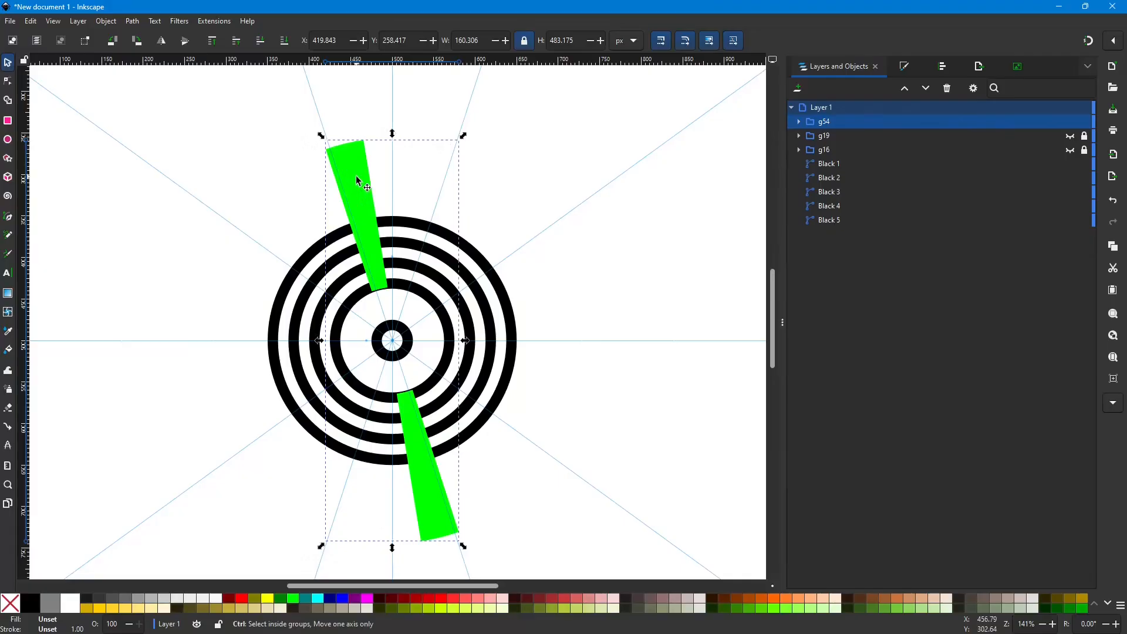
key("ctrl+d")
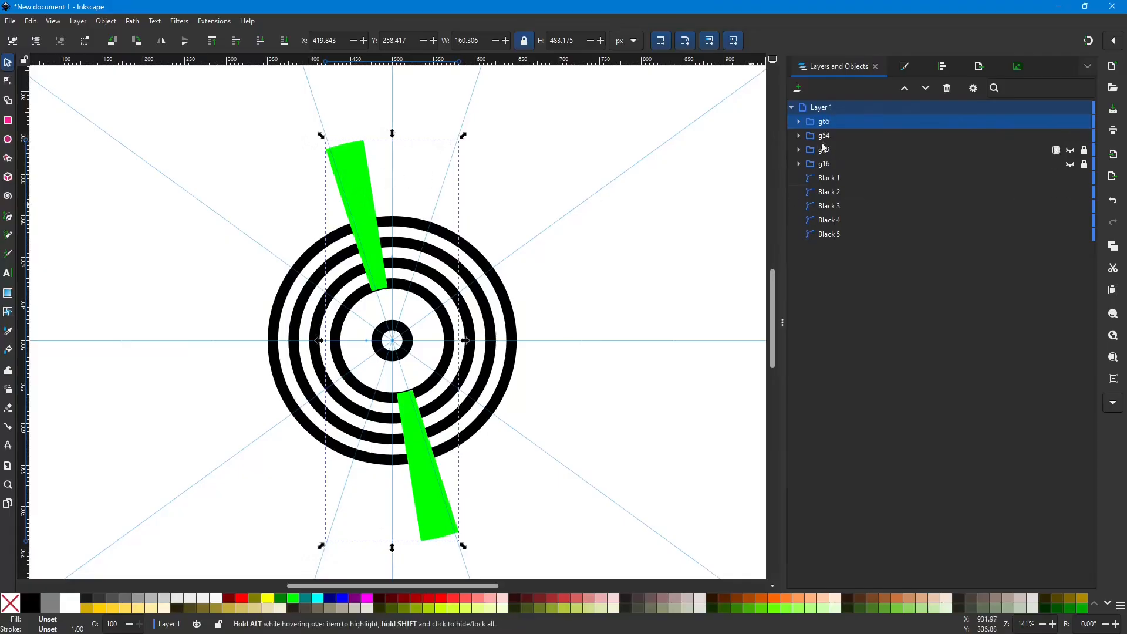
left_click(371, 182)
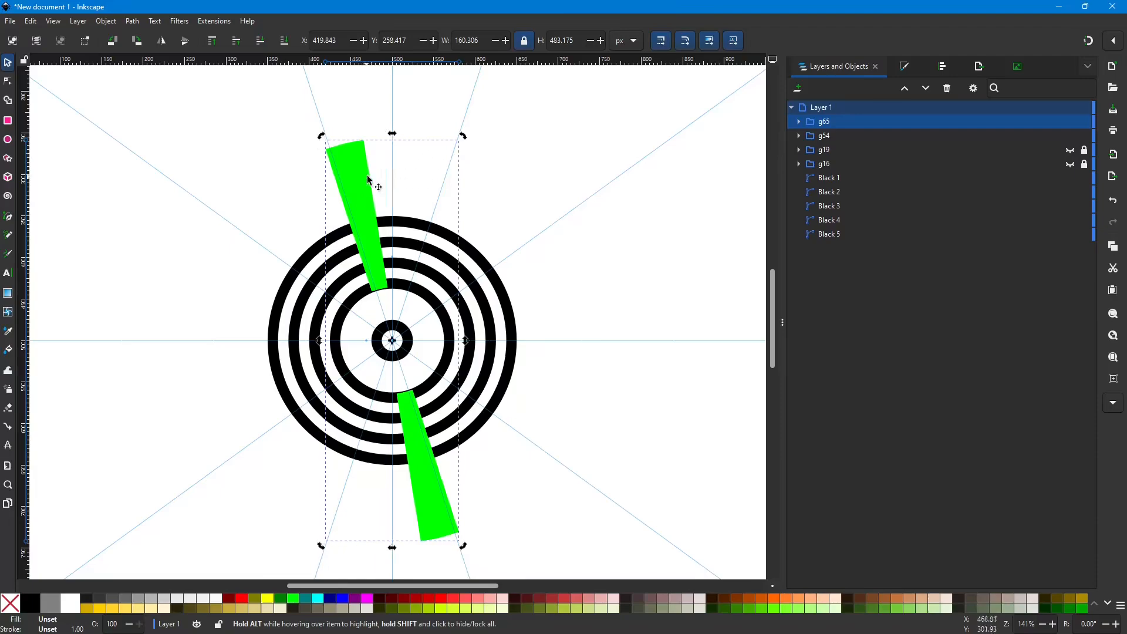
left_click_drag(463, 143, 494, 160)
key("ctrl")
key("ctrl+d")
left_click_drag(428, 134, 459, 160)
Step: Duplicate the wedge pair once more and rotate the copy about 6.58° clockwise so its outer edge meets the radial guide
key("ctrl")
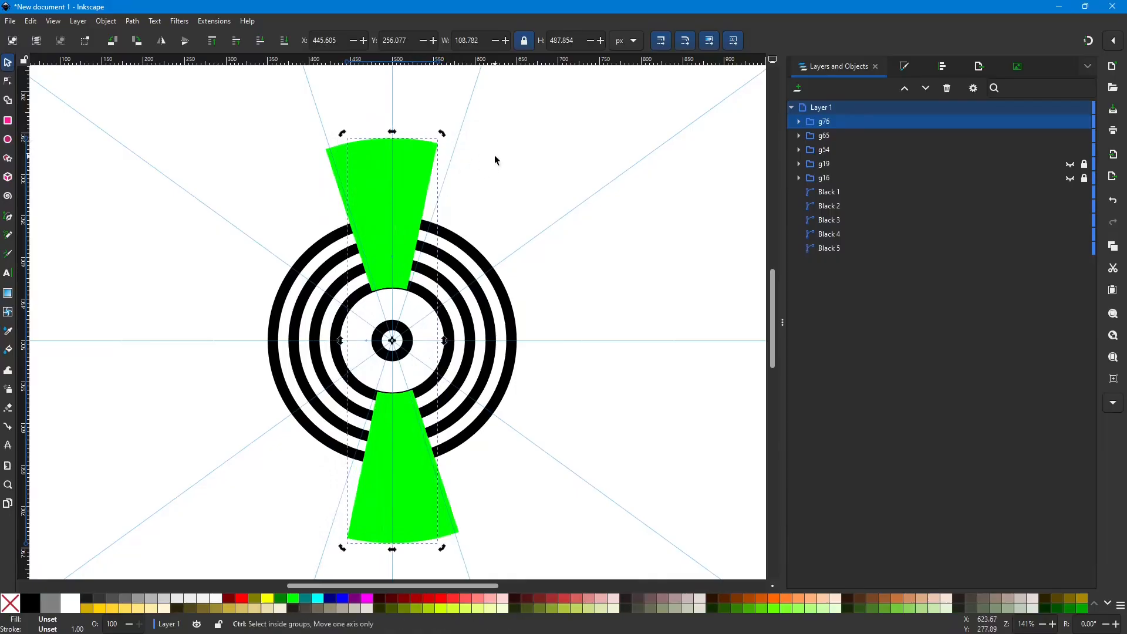
key("ctrl+d")
left_click_drag(442, 135, 464, 164)
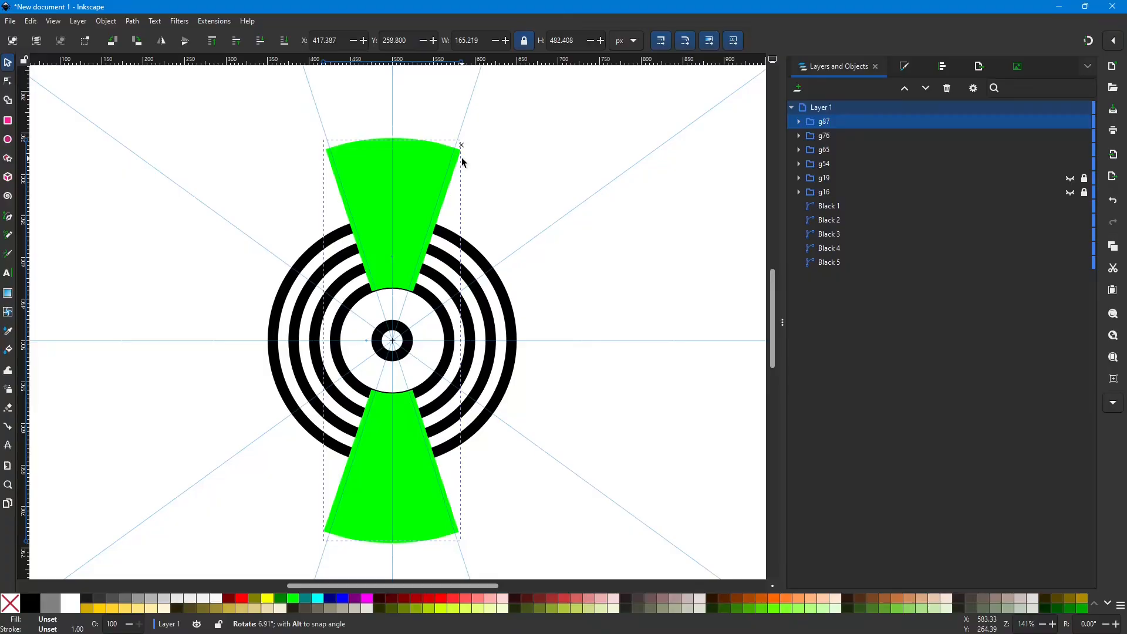
left_click_drag(461, 158, 460, 157)
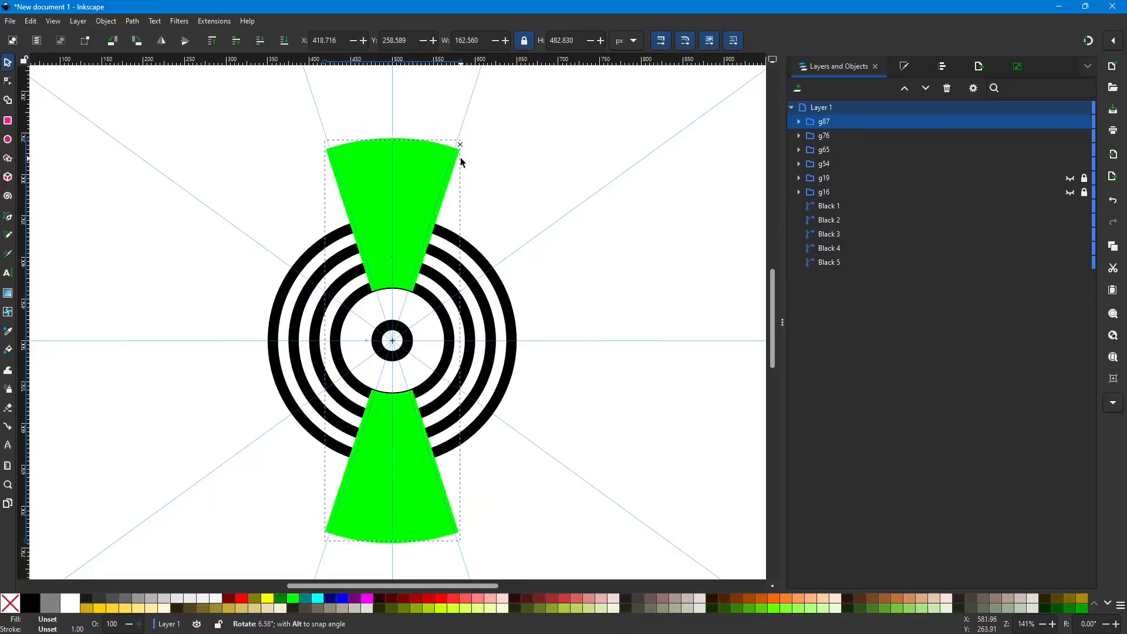
left_click_drag(460, 158, 461, 157)
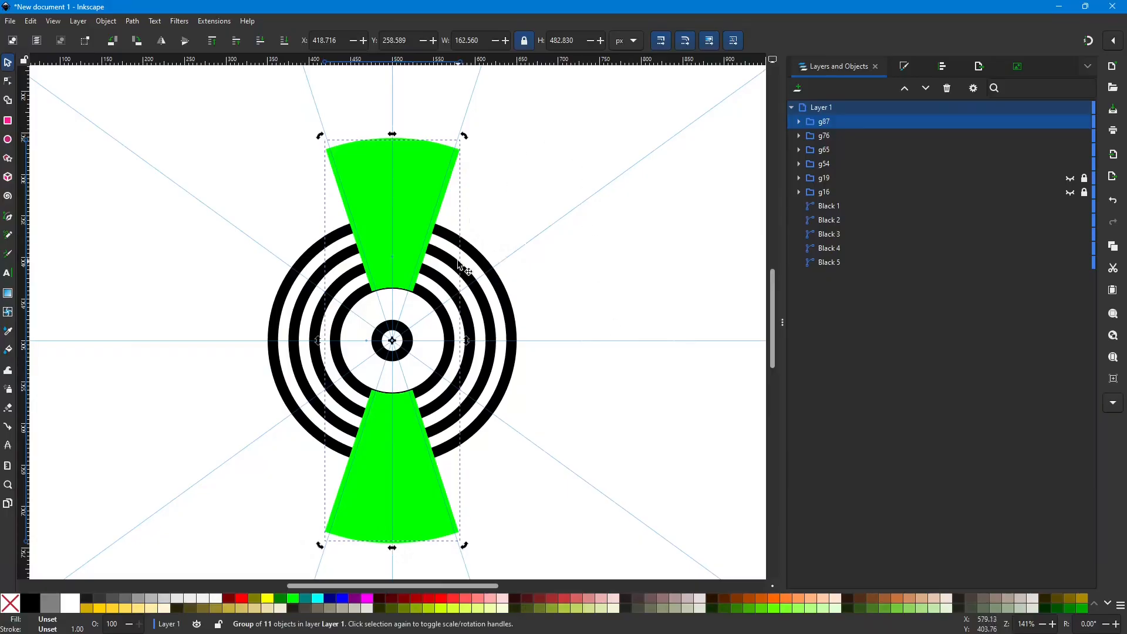
Step: Try Union on groups g87, g76, g65 and g54, and merge their shapes into one path with Combine
left_click(836, 123)
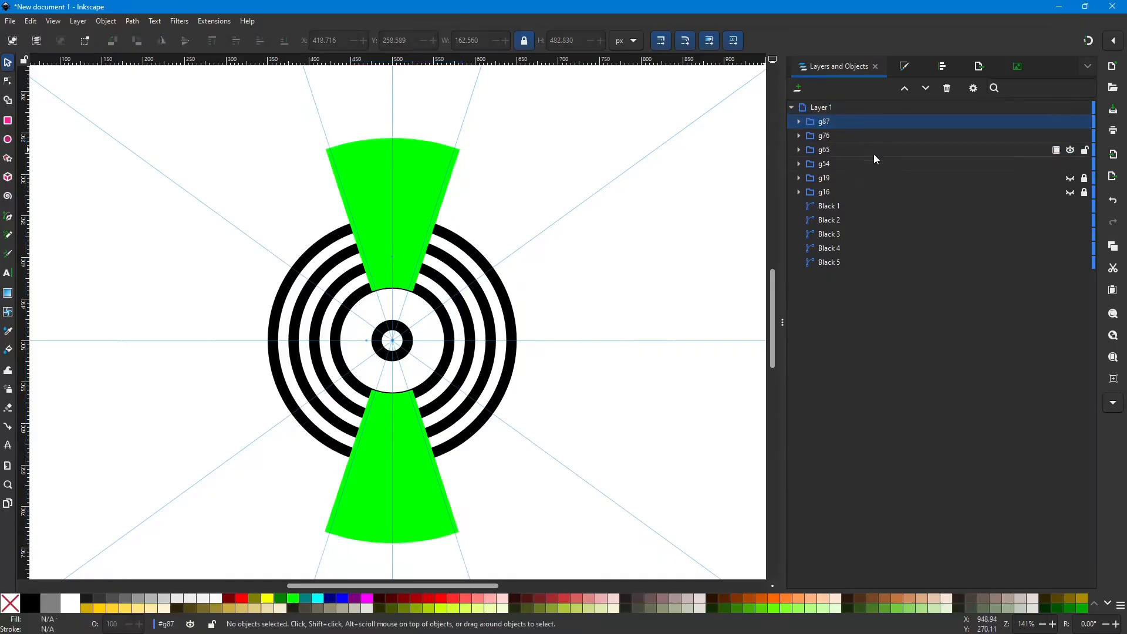
left_click(843, 162)
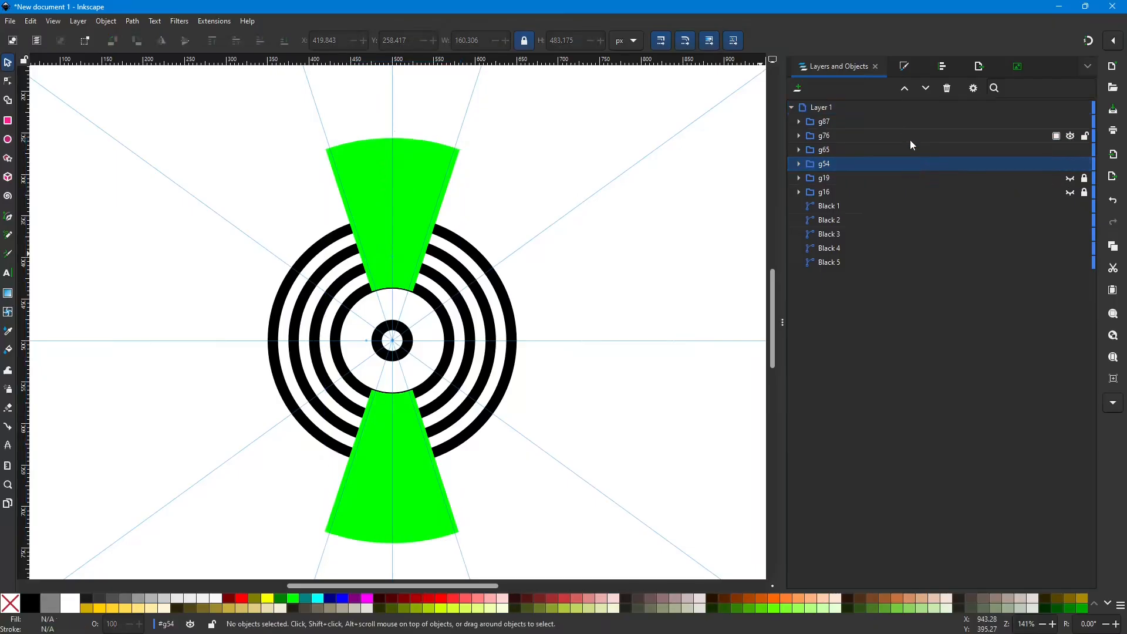
left_click(903, 122)
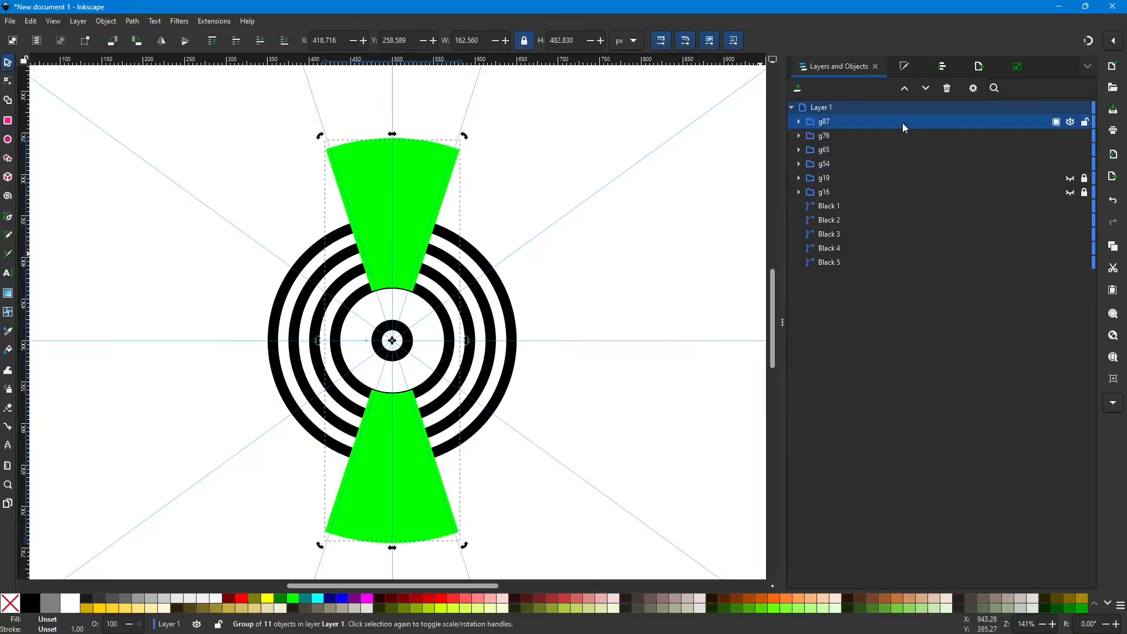
left_click(861, 164, "shift")
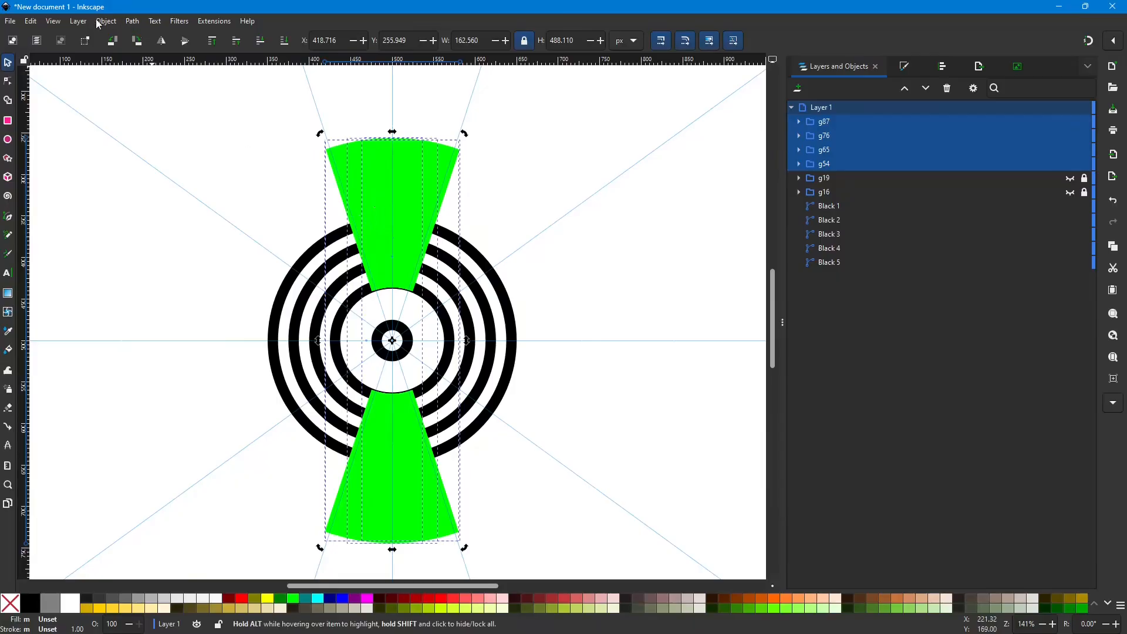
left_click(133, 21)
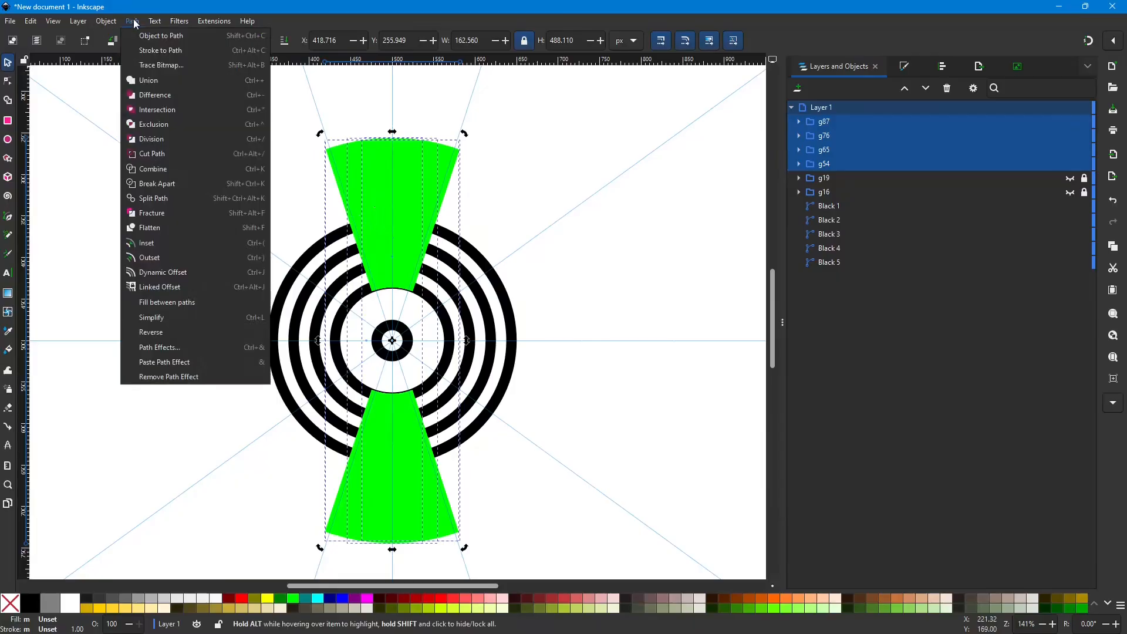
left_click(149, 81)
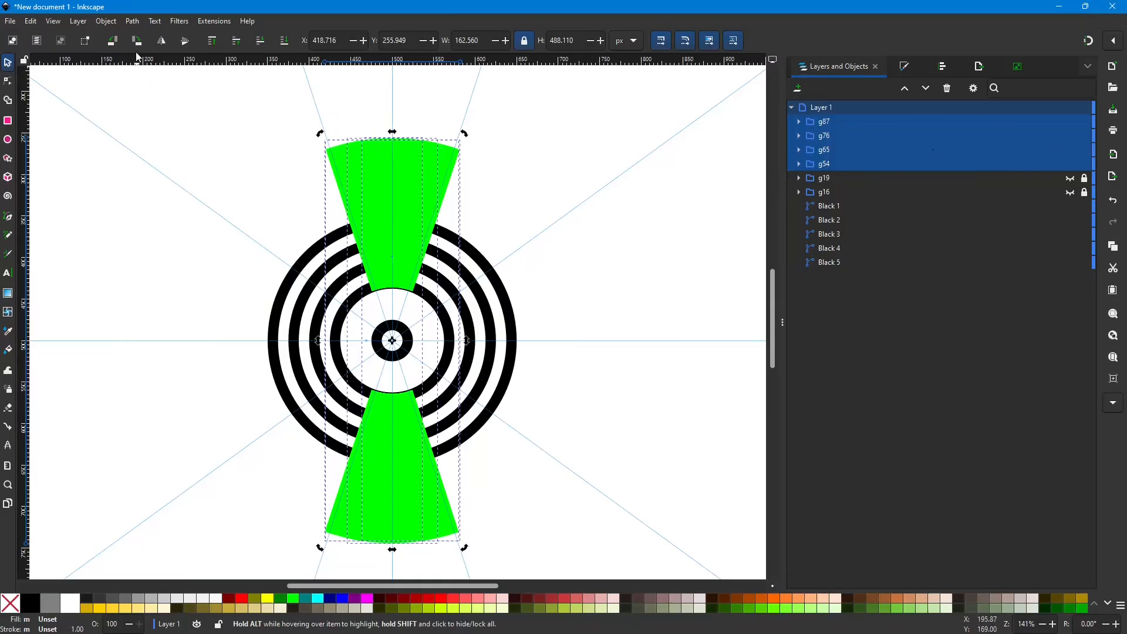
left_click(132, 21)
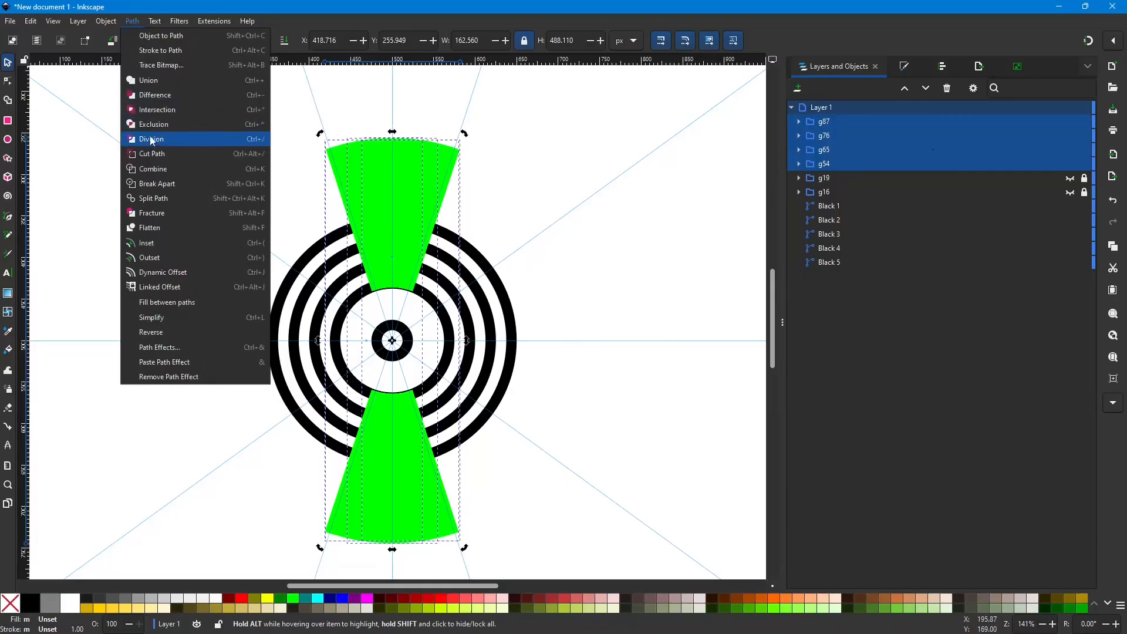
left_click(154, 173)
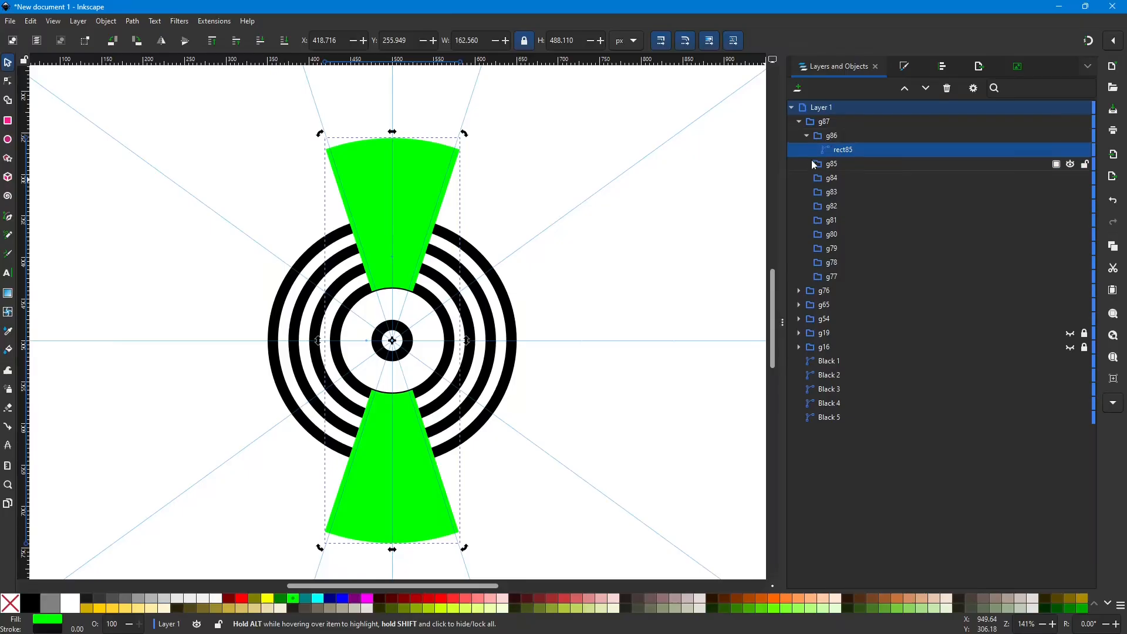
Step: Try to unite subgroups g86 to g77 inside group g87 with Union
left_click(837, 136)
left_click(847, 261, "shift")
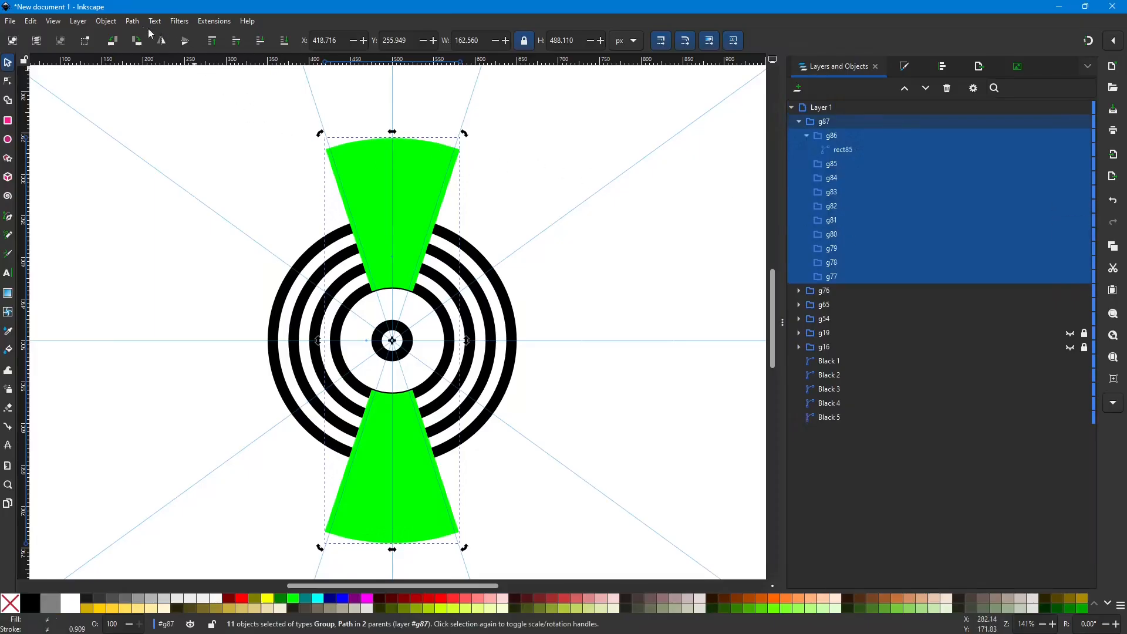
left_click(133, 21)
left_click(142, 79)
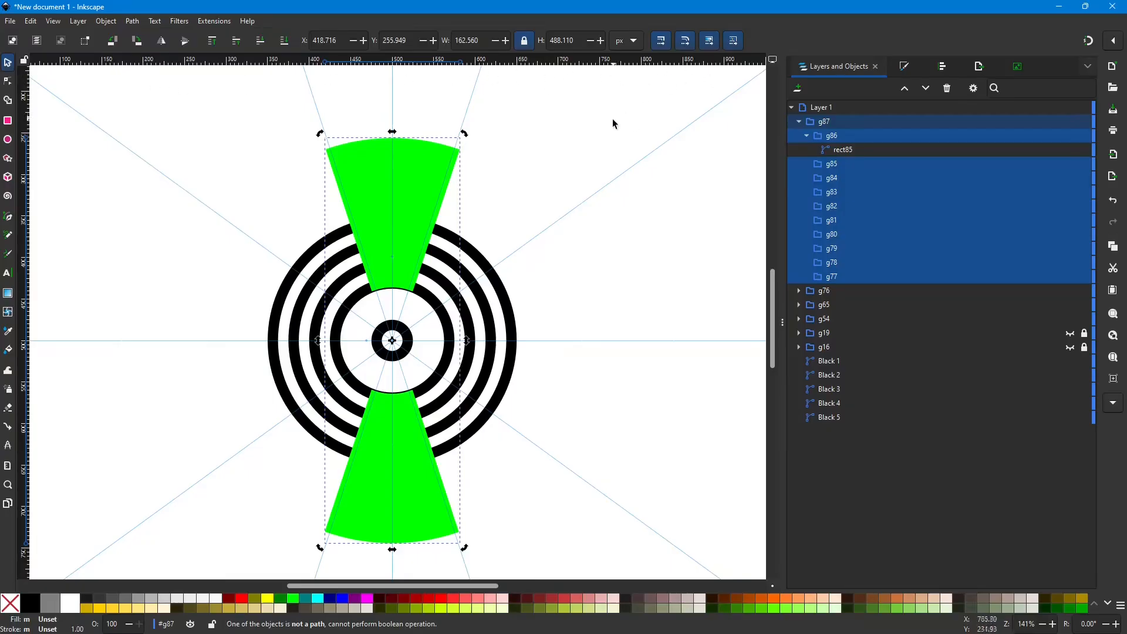
Step: Inspect path rect85 and subgroups g86 to g77 inside group g87, and collapse the group
left_click(847, 161)
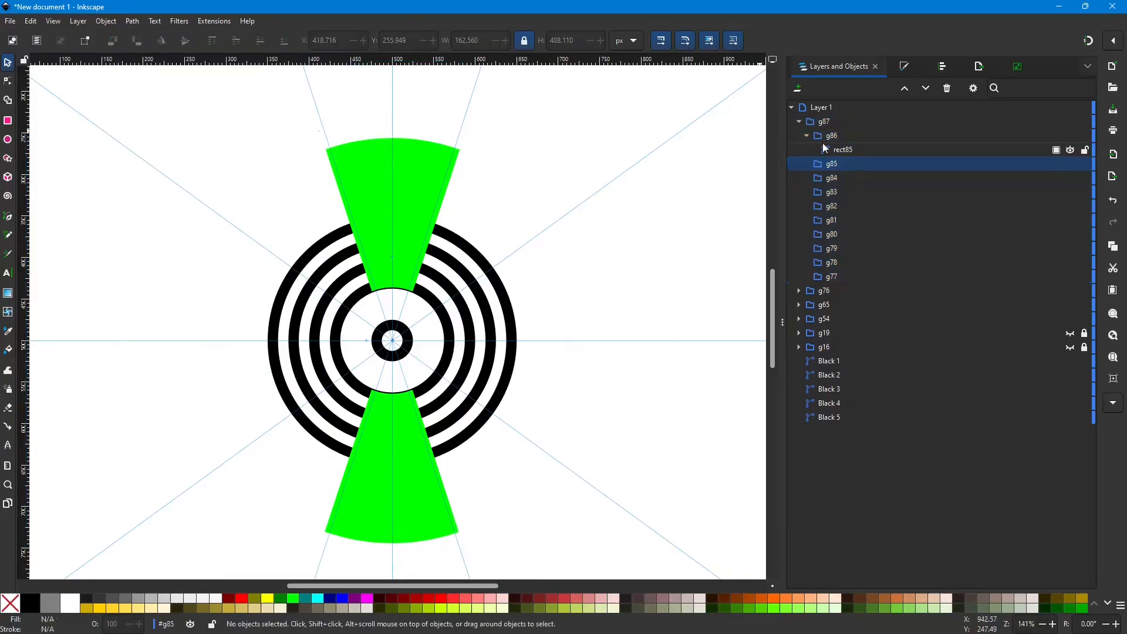
left_click(834, 148)
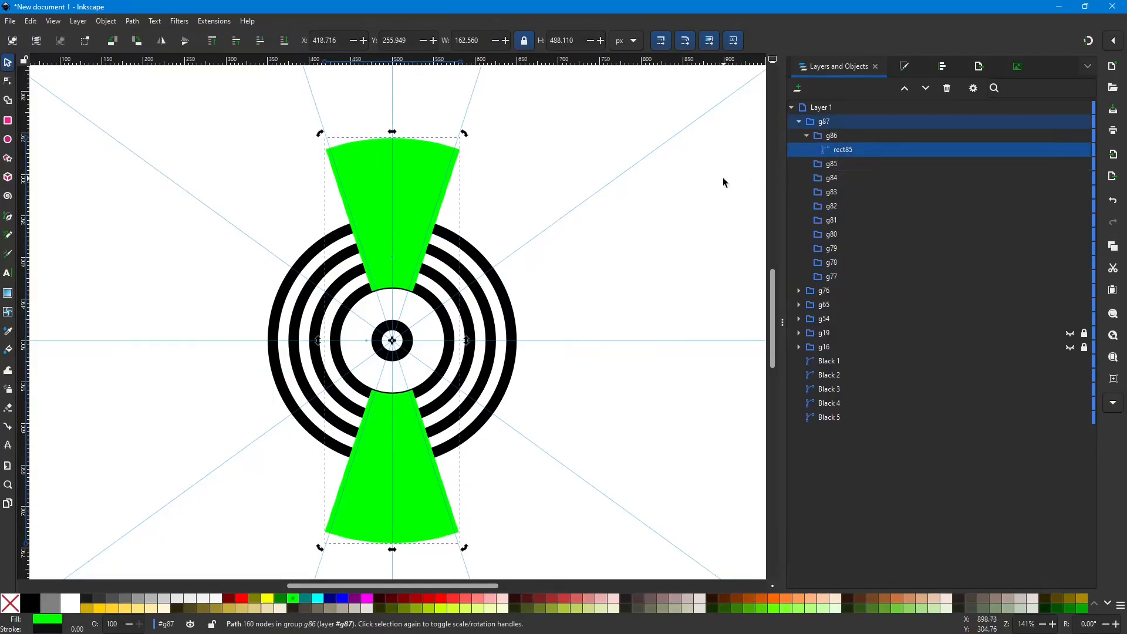
left_click(807, 135)
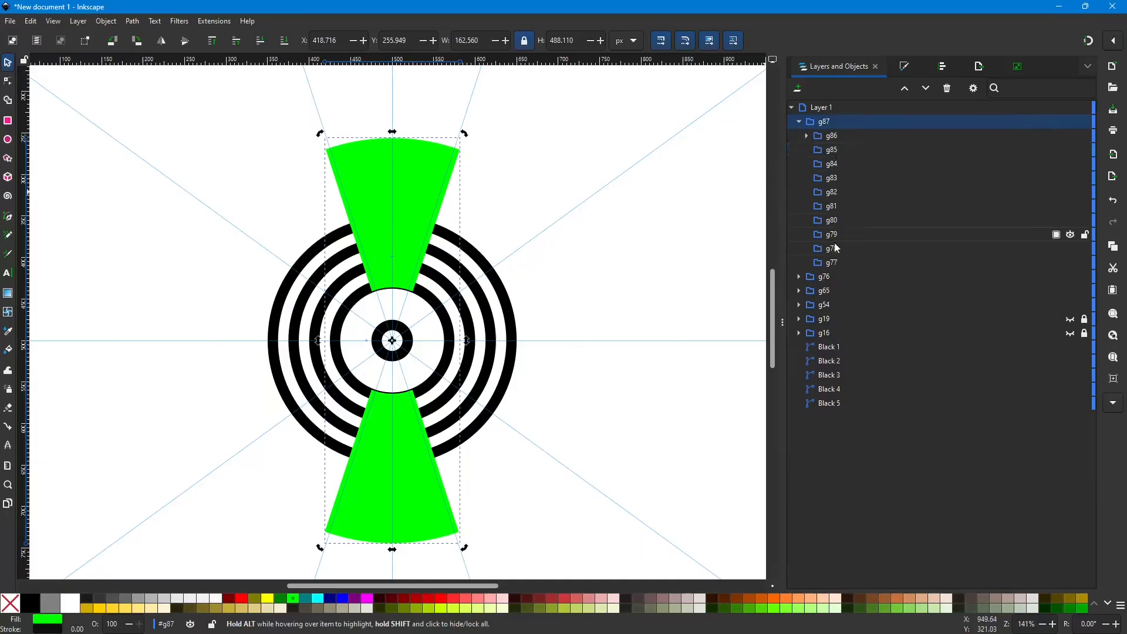
left_click(837, 136)
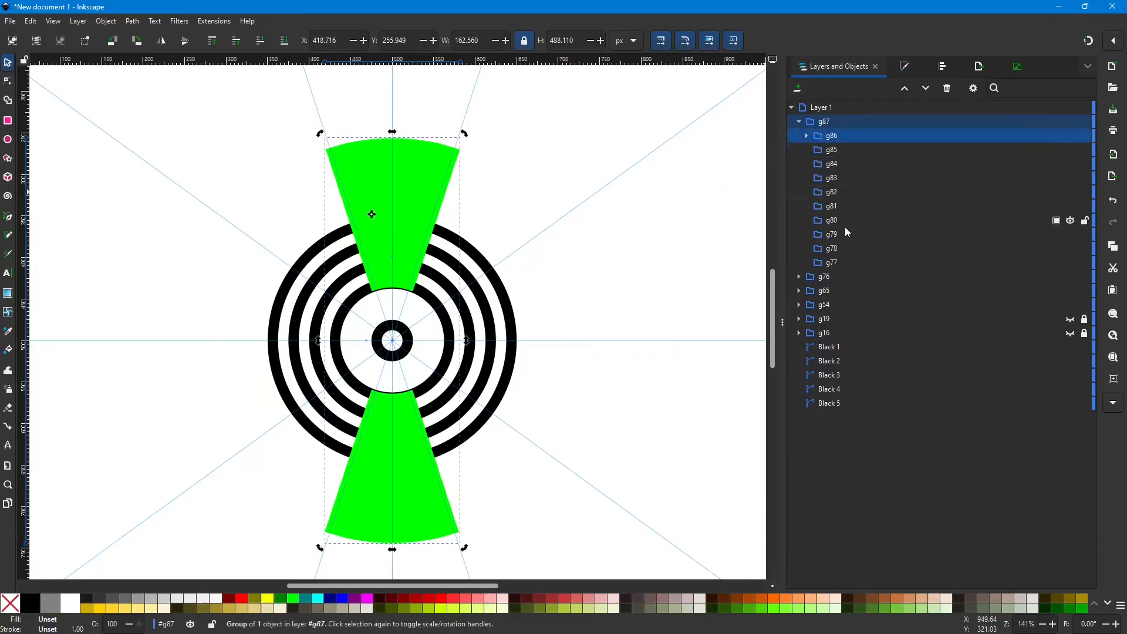
left_click(846, 262, "shift")
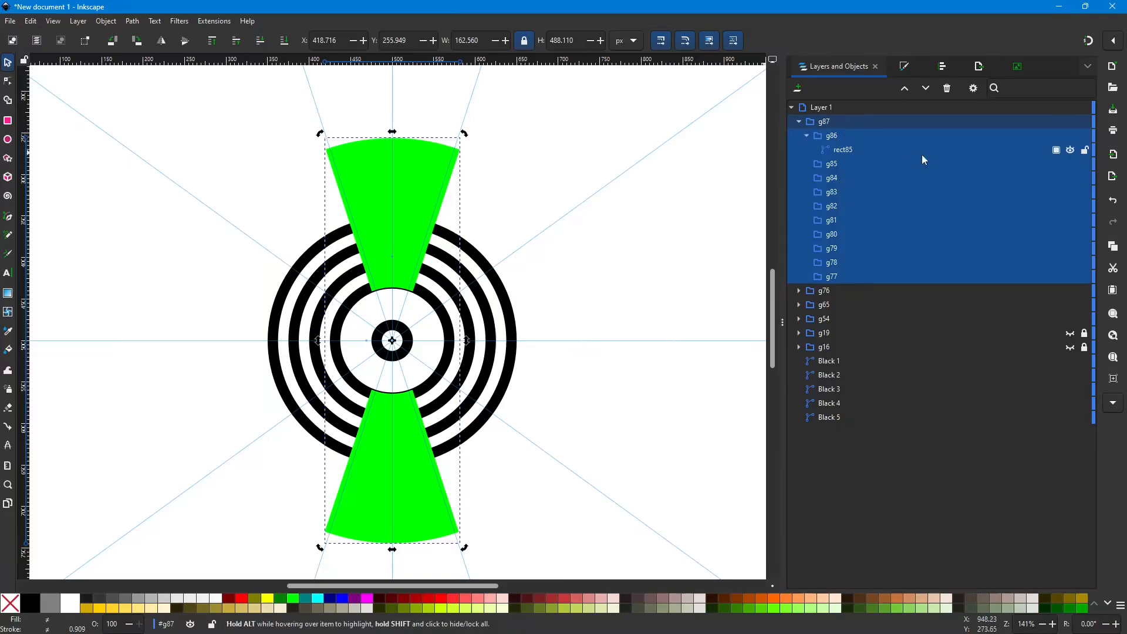
left_click(807, 136)
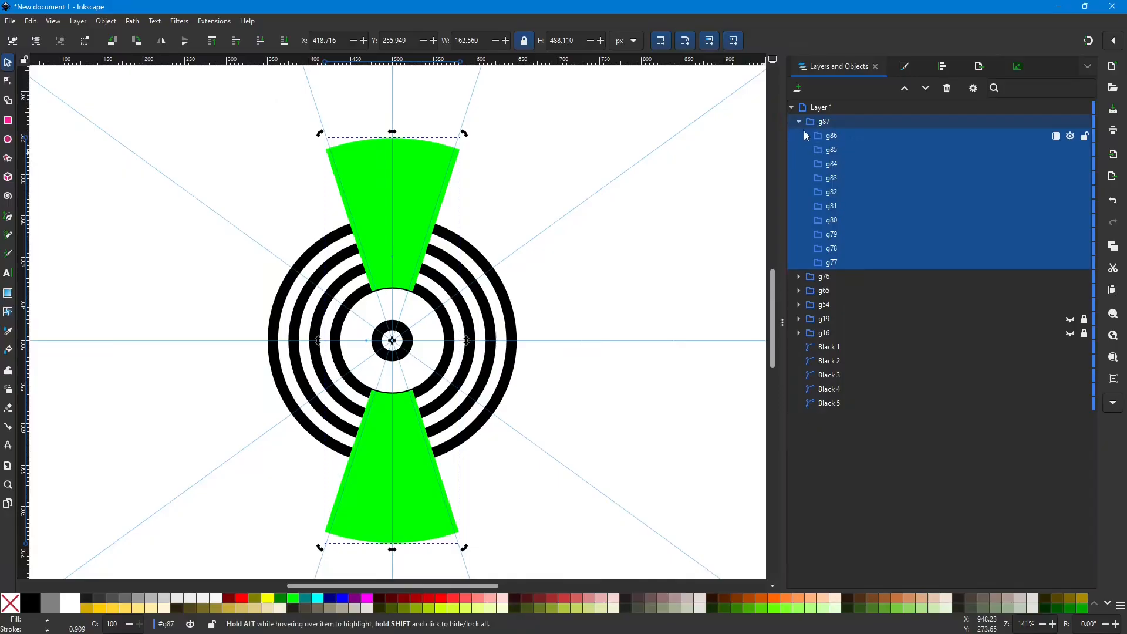
left_click(800, 122)
left_click(839, 121)
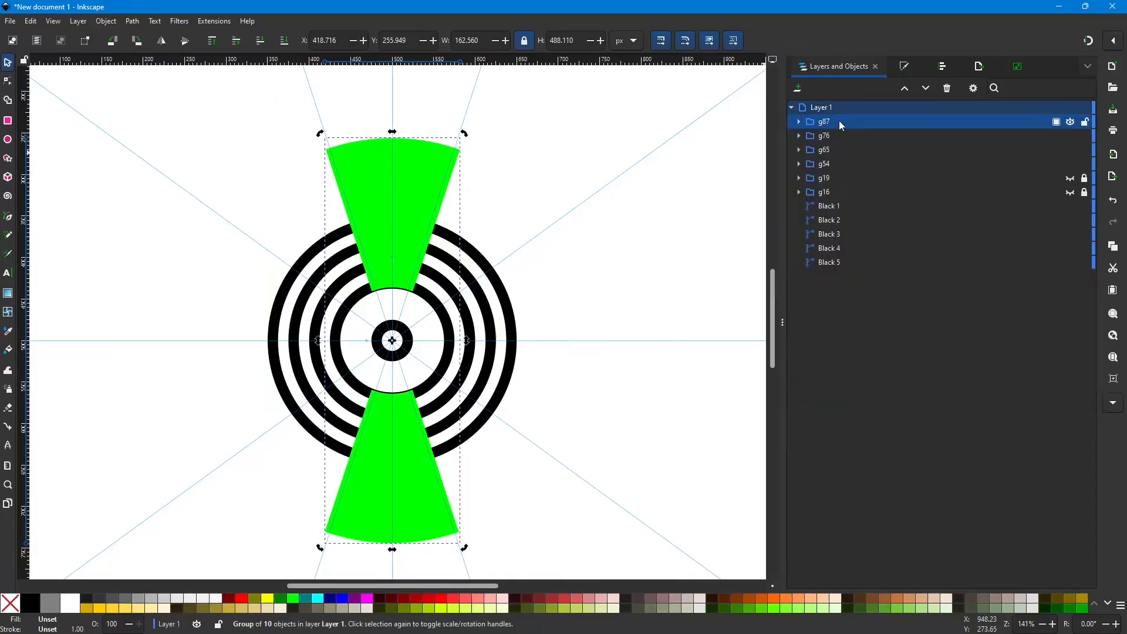
Step: Hide group g87 and expand group g76 to show its subgroups
left_click(835, 140)
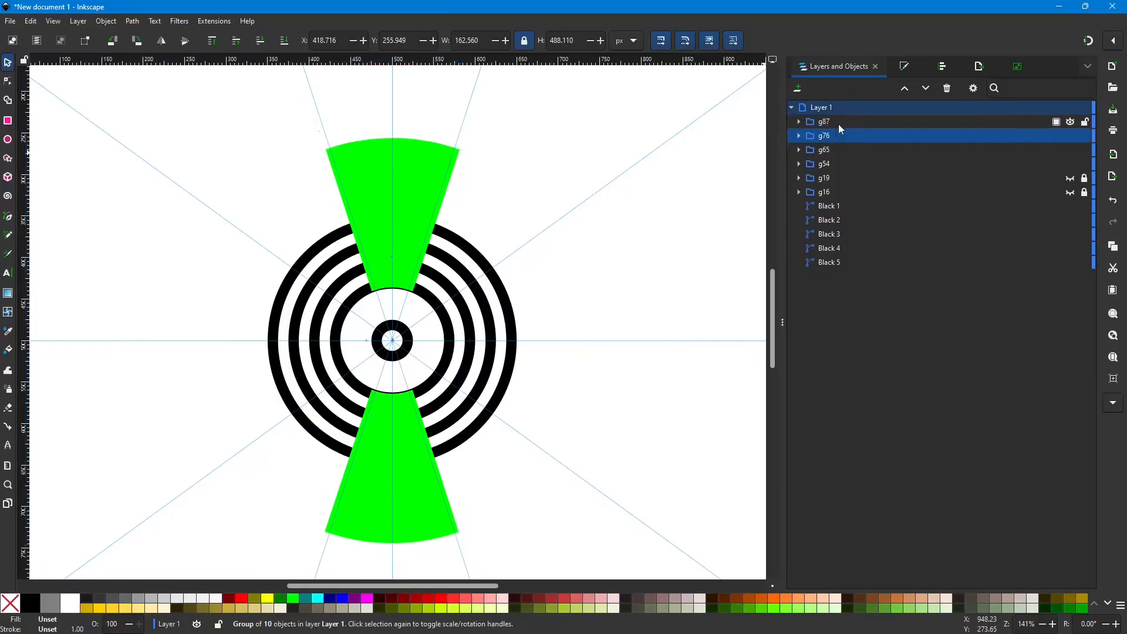
left_click(1070, 122)
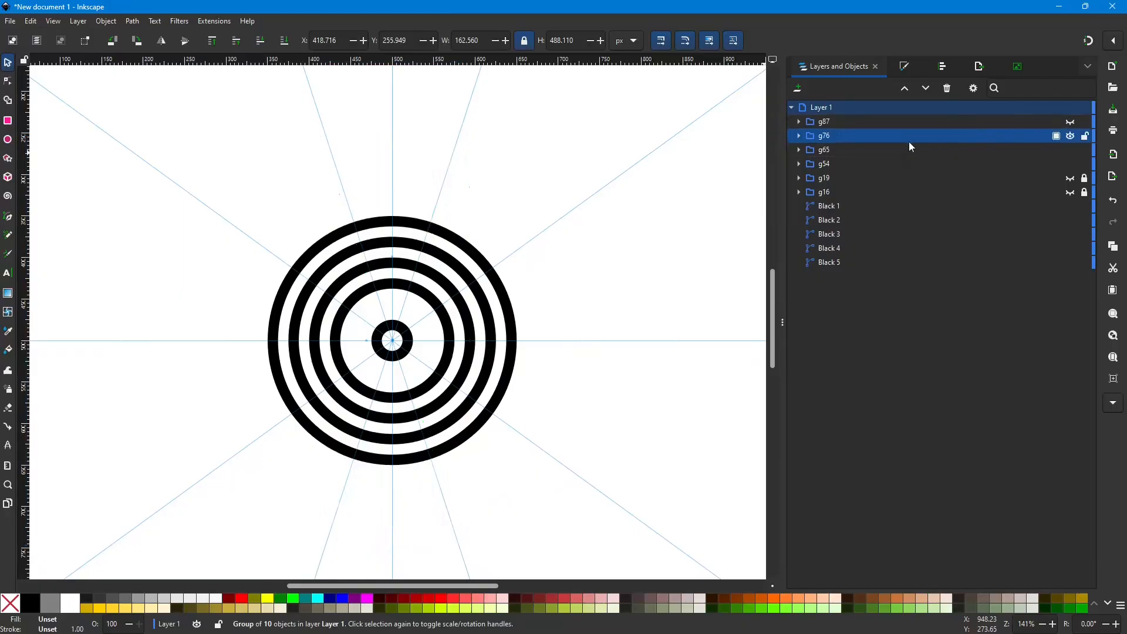
left_click(799, 136)
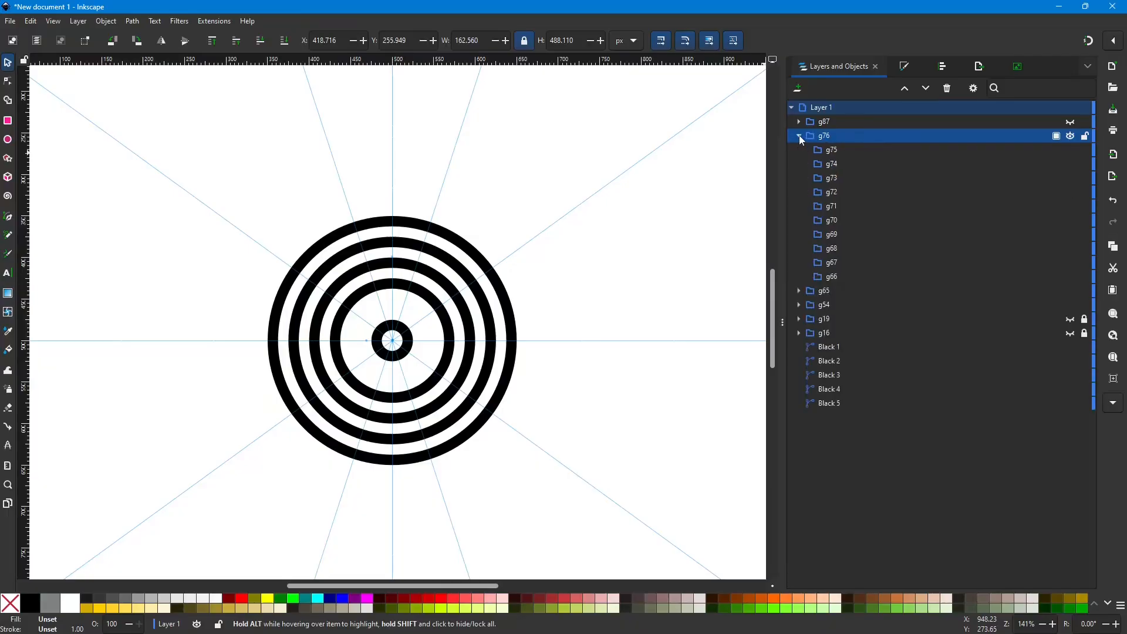
Step: Delete subgroups g74 to g66 and groups g65 and g54, keeping locked groups g19 and g16 out of the selection
left_click(856, 170)
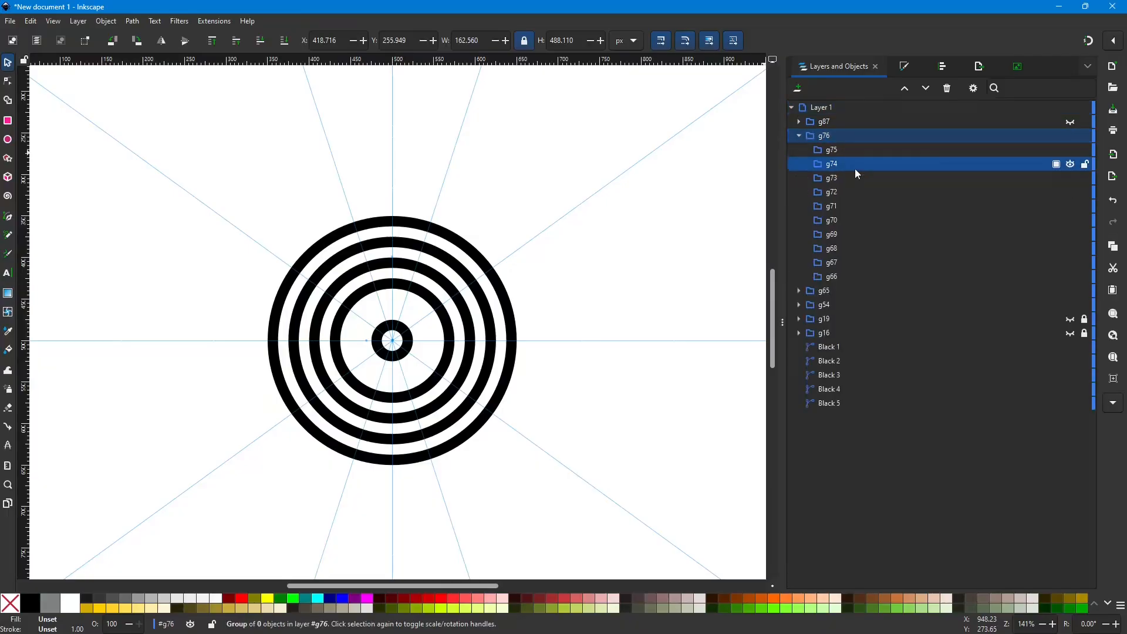
left_click(798, 136)
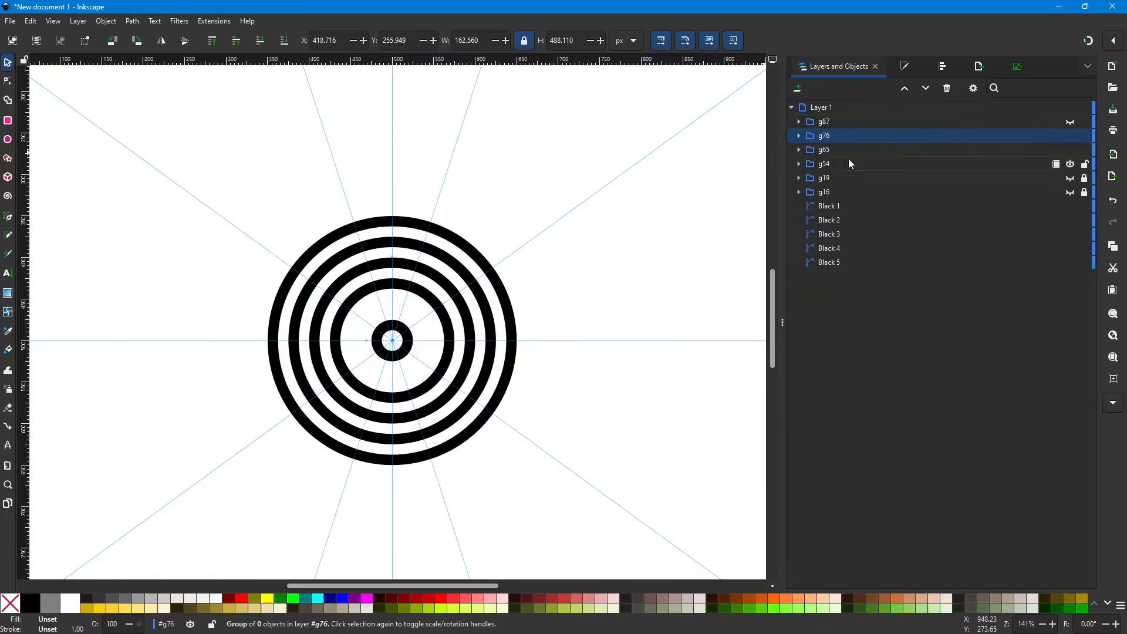
left_click(839, 192, "shift")
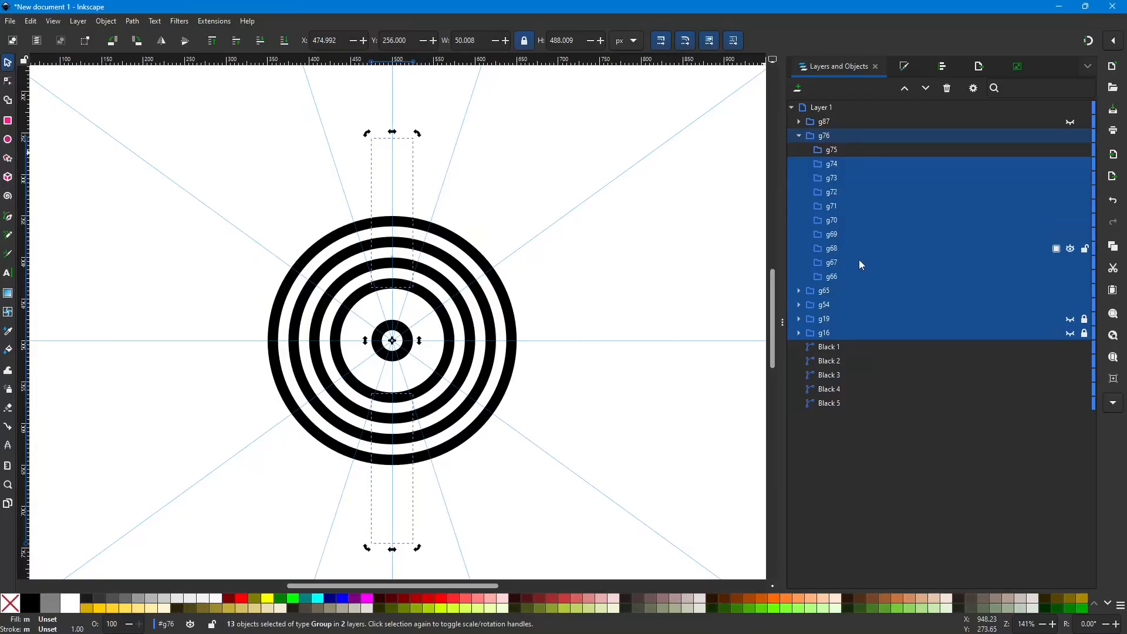
left_click(836, 318, "ctrl")
left_click(843, 332, "ctrl")
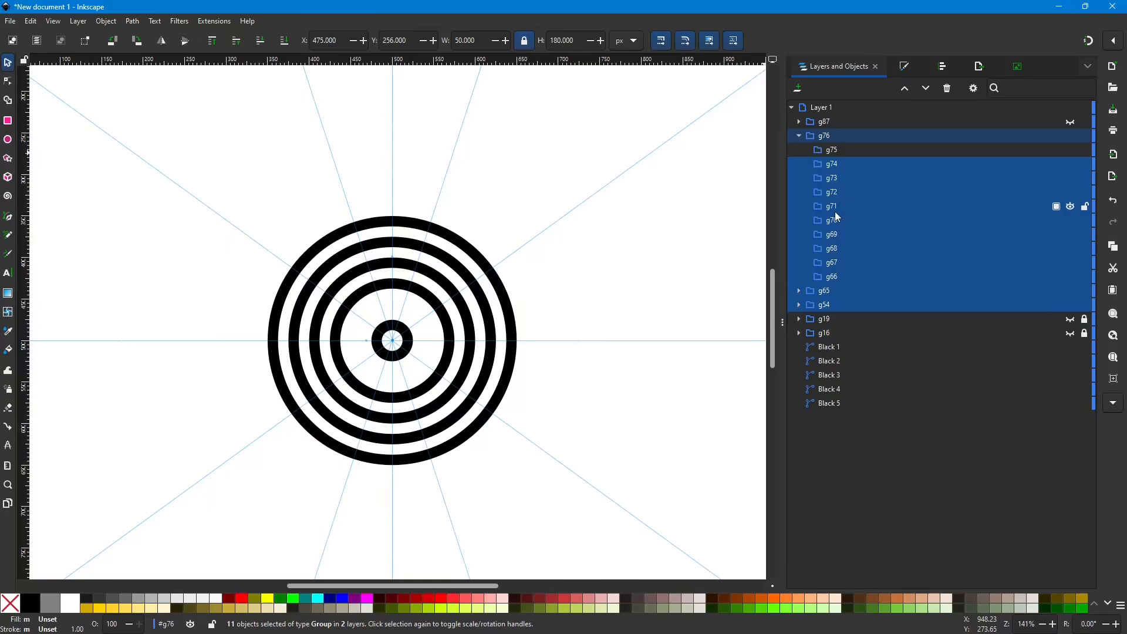
key("Delete")
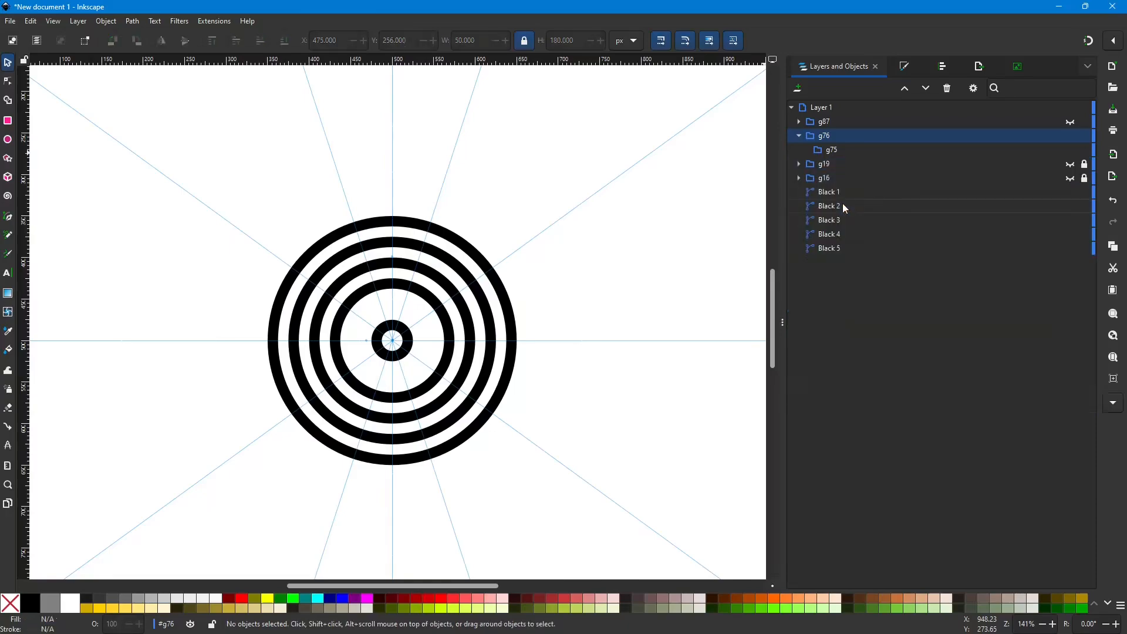
Step: Collapse group g76 and delete it together with its empty subgroup g75
left_click(828, 151)
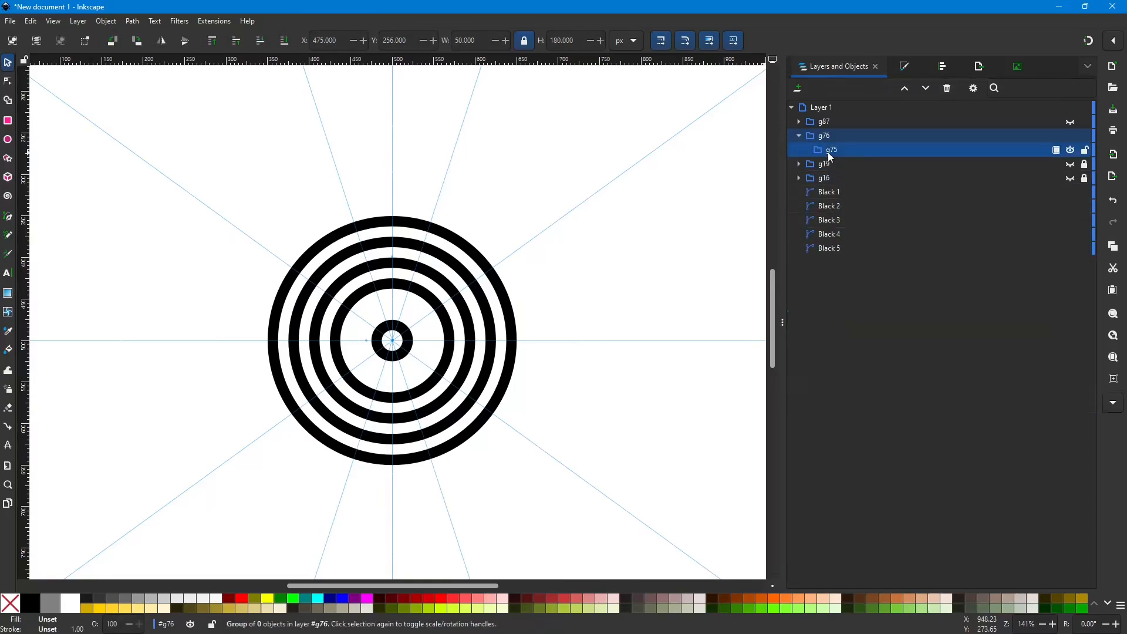
left_click(798, 134)
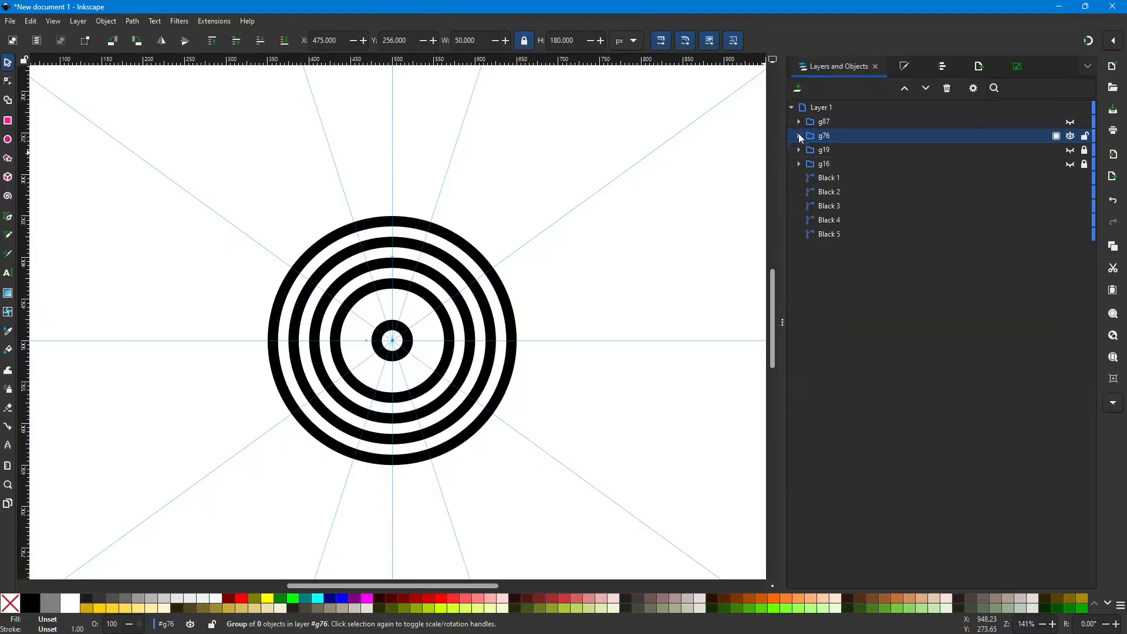
left_click(833, 136)
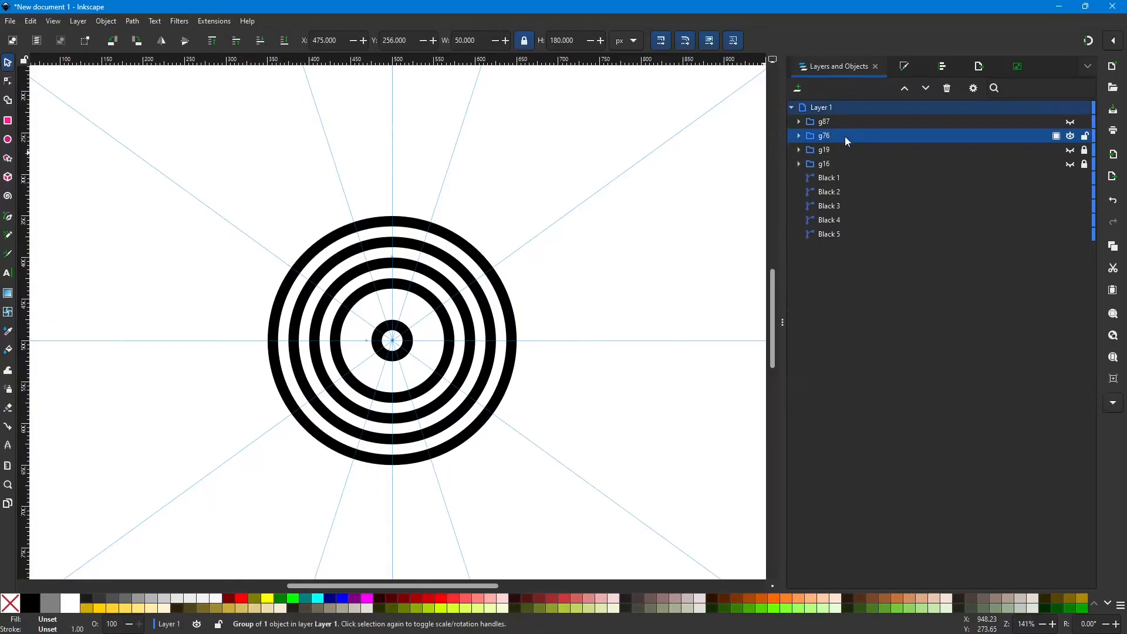
key("Delete")
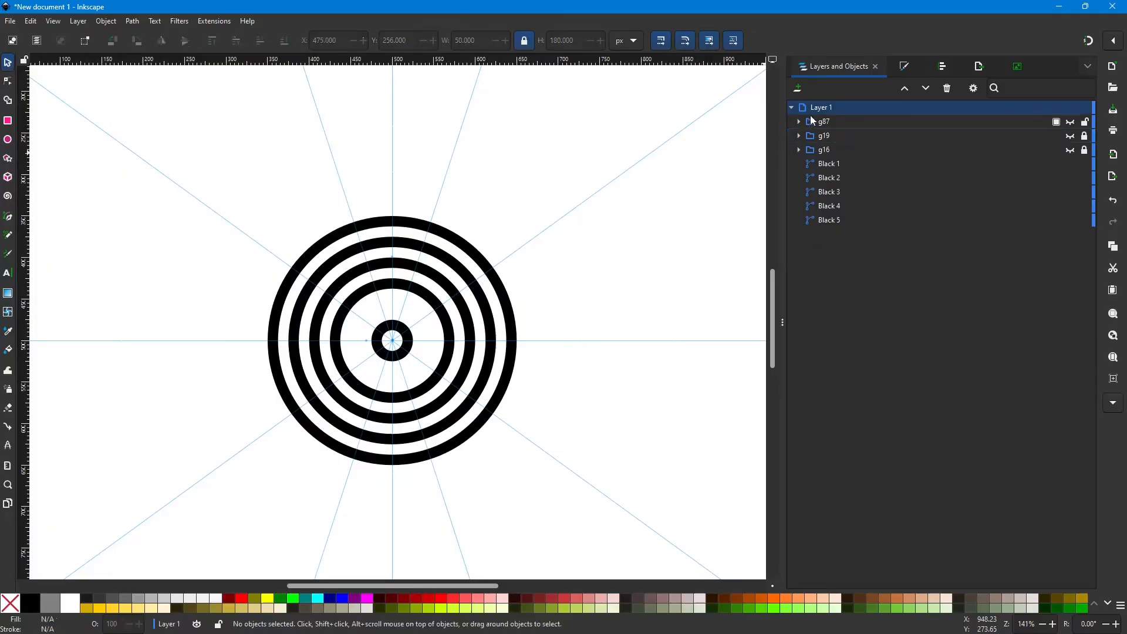
Step: Show group g87 and scale its green wedges proportionally about the circles' centre to about 198 by 594 px
left_click(1072, 124)
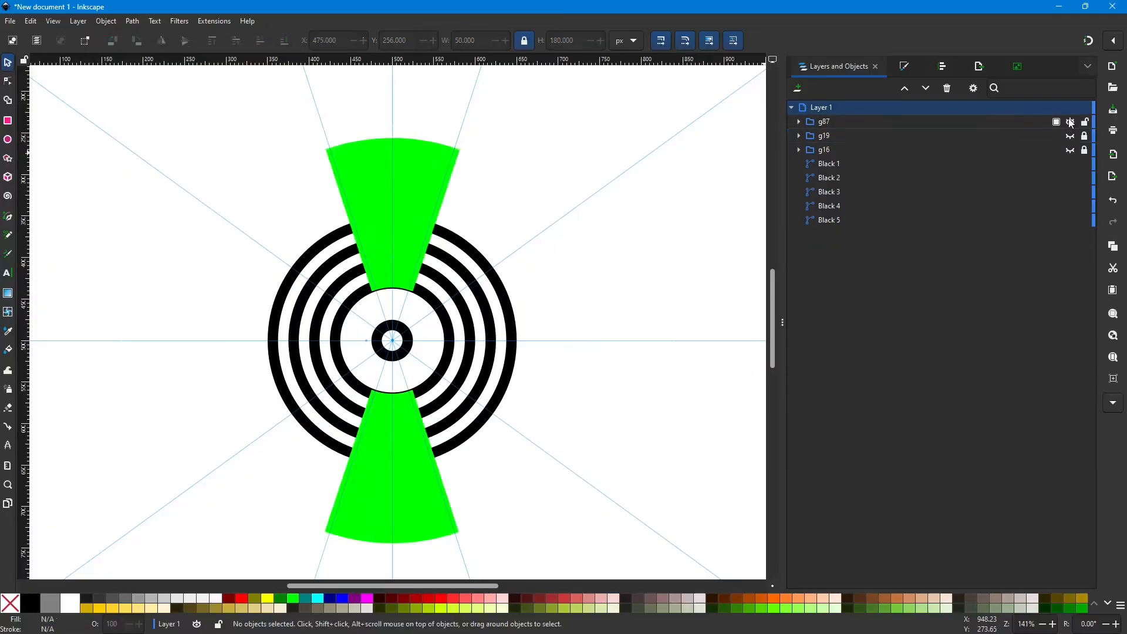
left_click(834, 122)
left_click(799, 121)
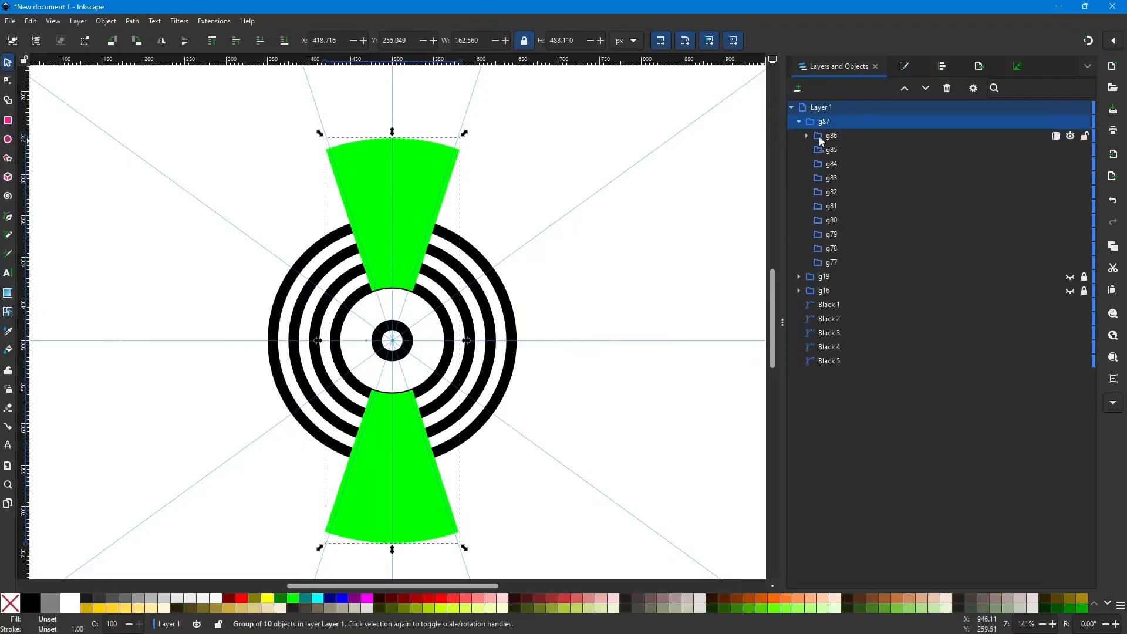
left_click(799, 122)
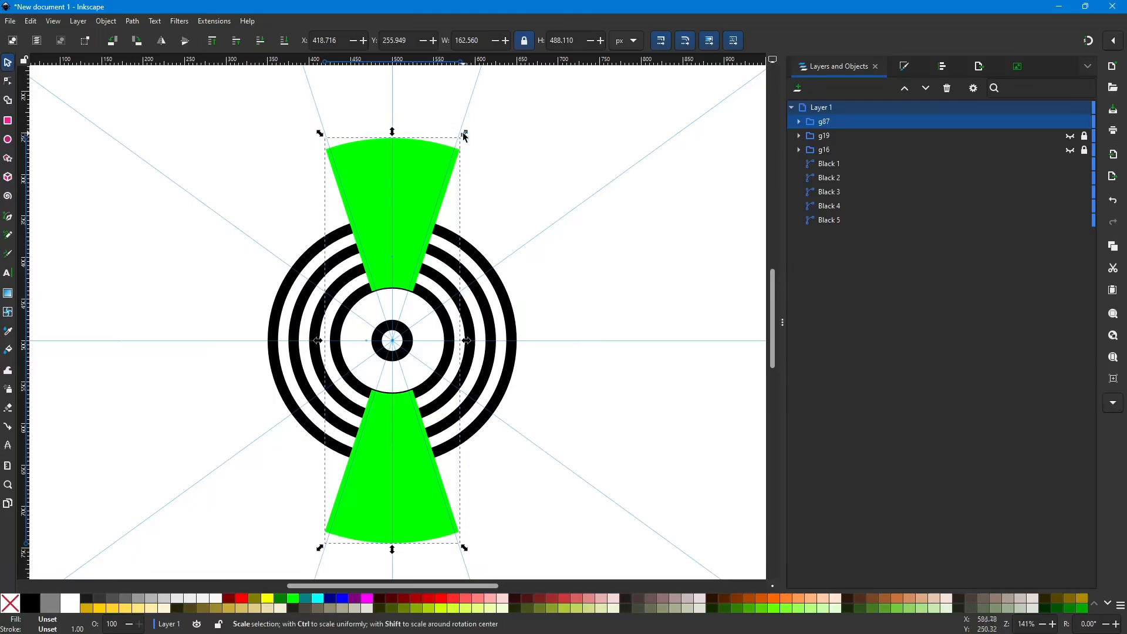
left_click_drag(465, 134, 499, 88)
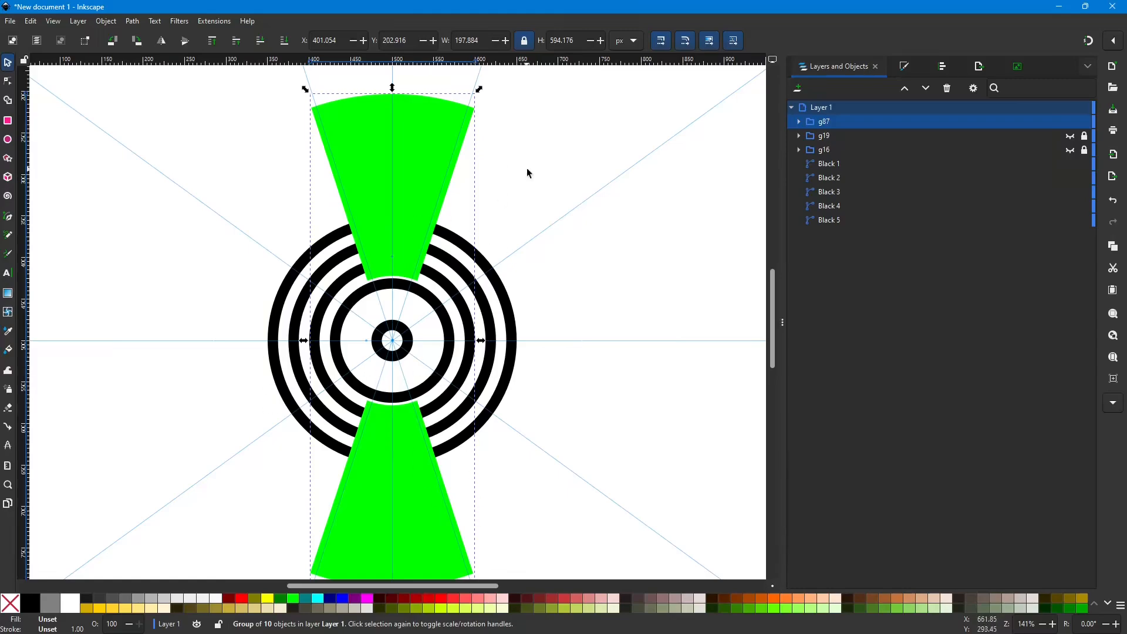
left_click(566, 197)
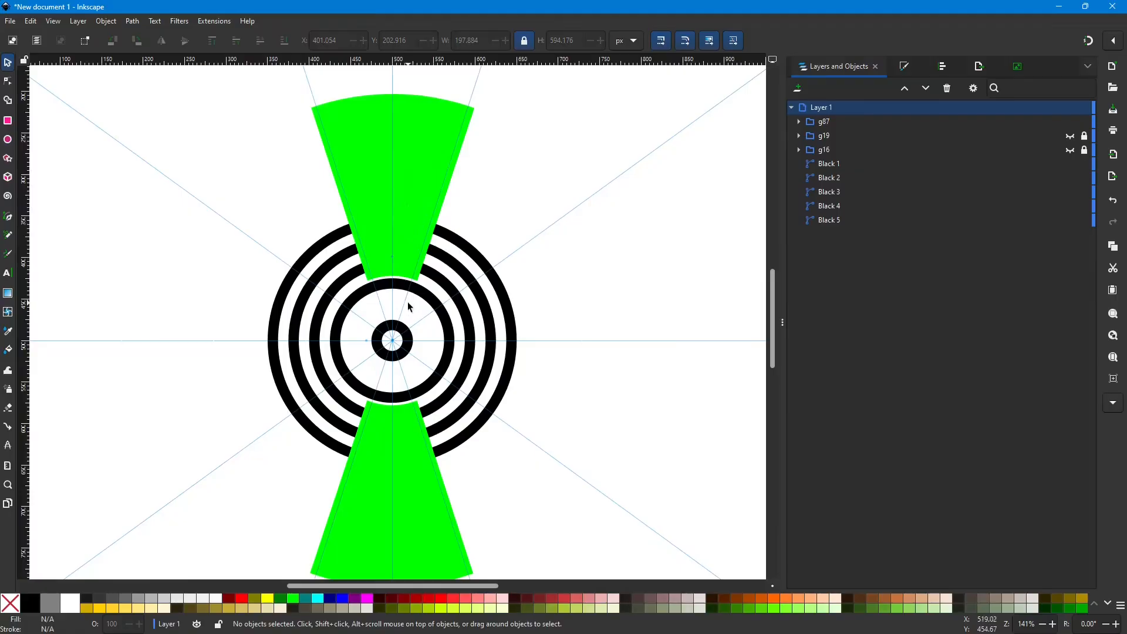
Step: Unite the three outer rings Black 3, Black 4 and Black 5 into a single path with Union
left_click(446, 272)
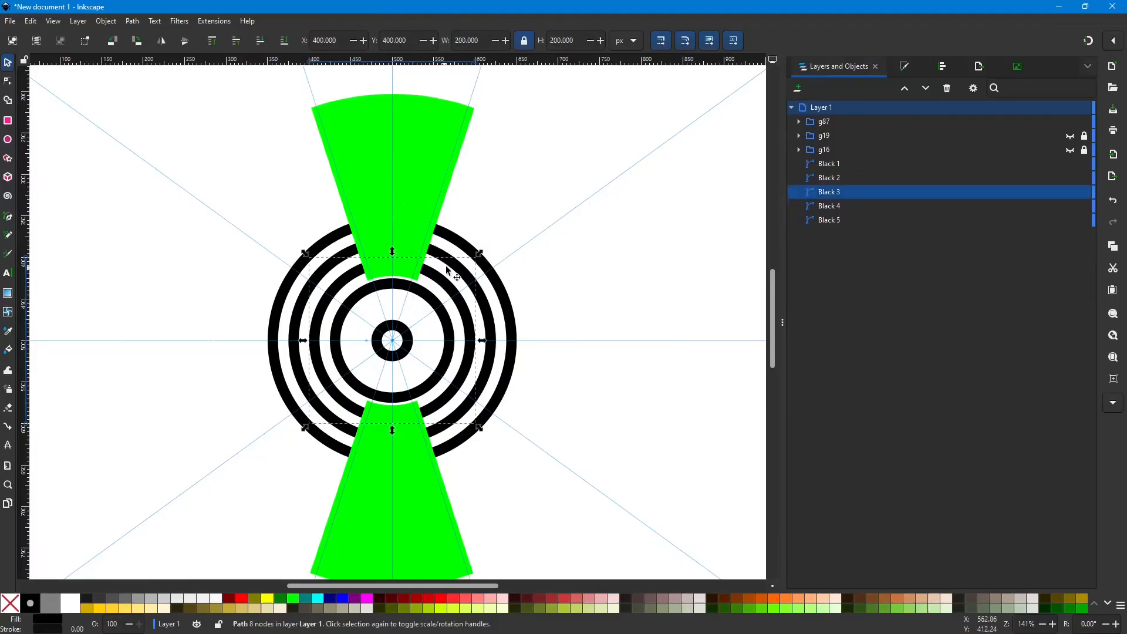
left_click(492, 326, "ctrl")
left_click(514, 324, "ctrl")
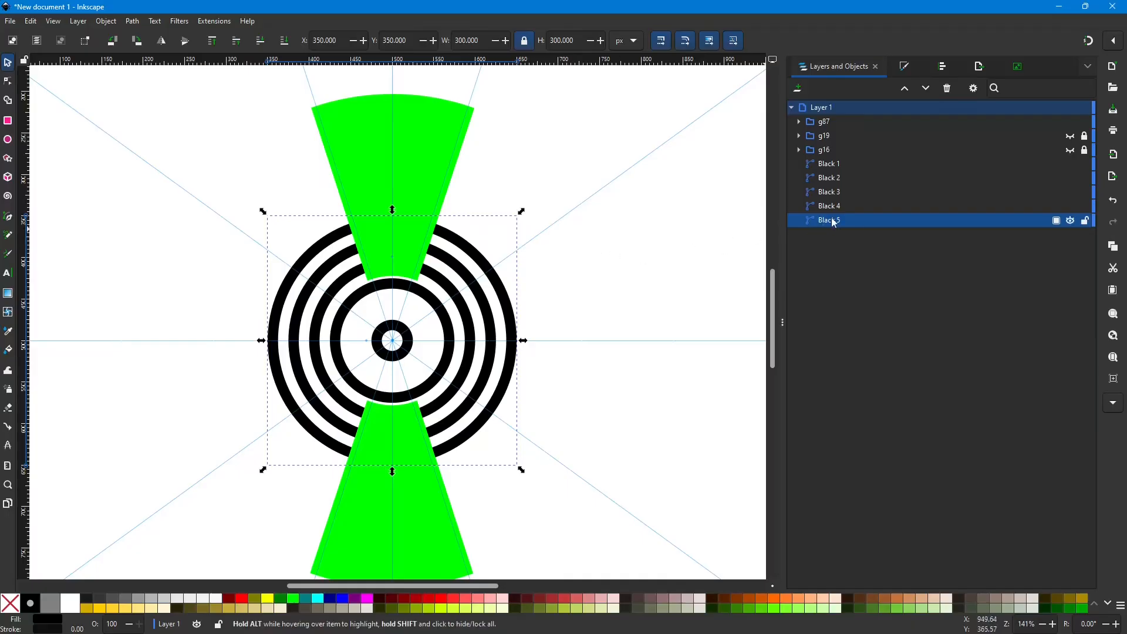
left_click(845, 206)
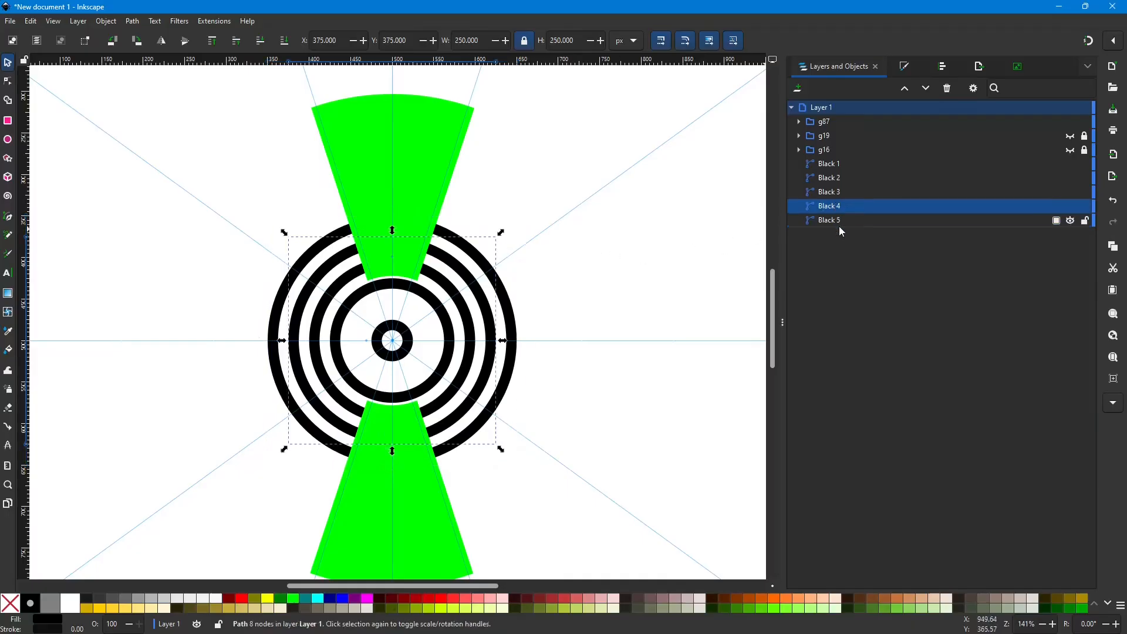
left_click(839, 220)
left_click(840, 206, "shift")
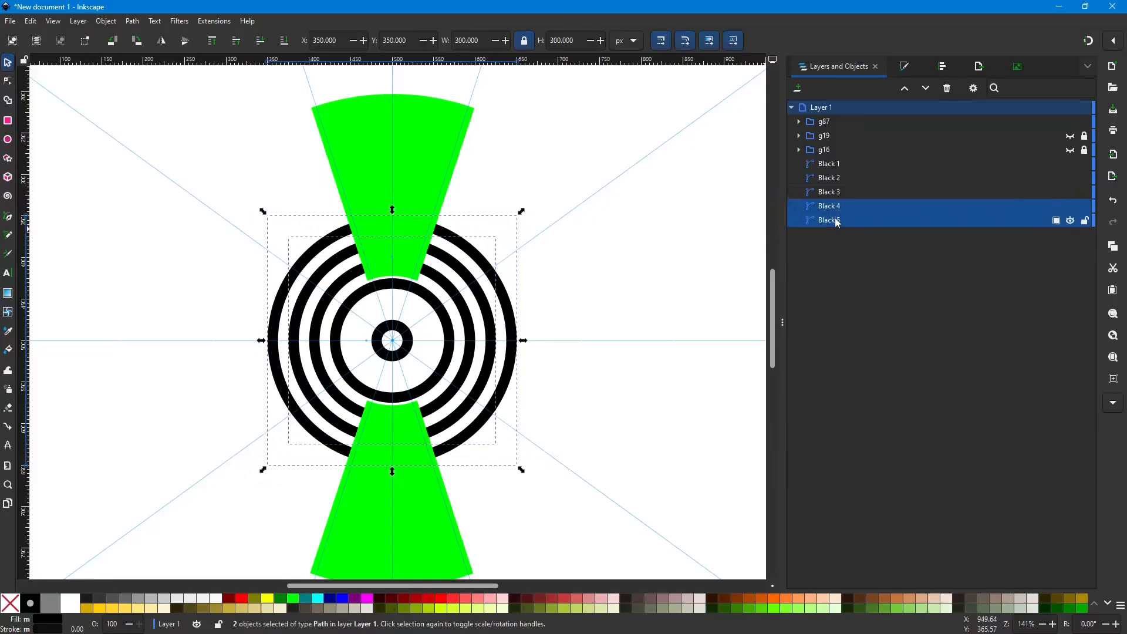
left_click(838, 221)
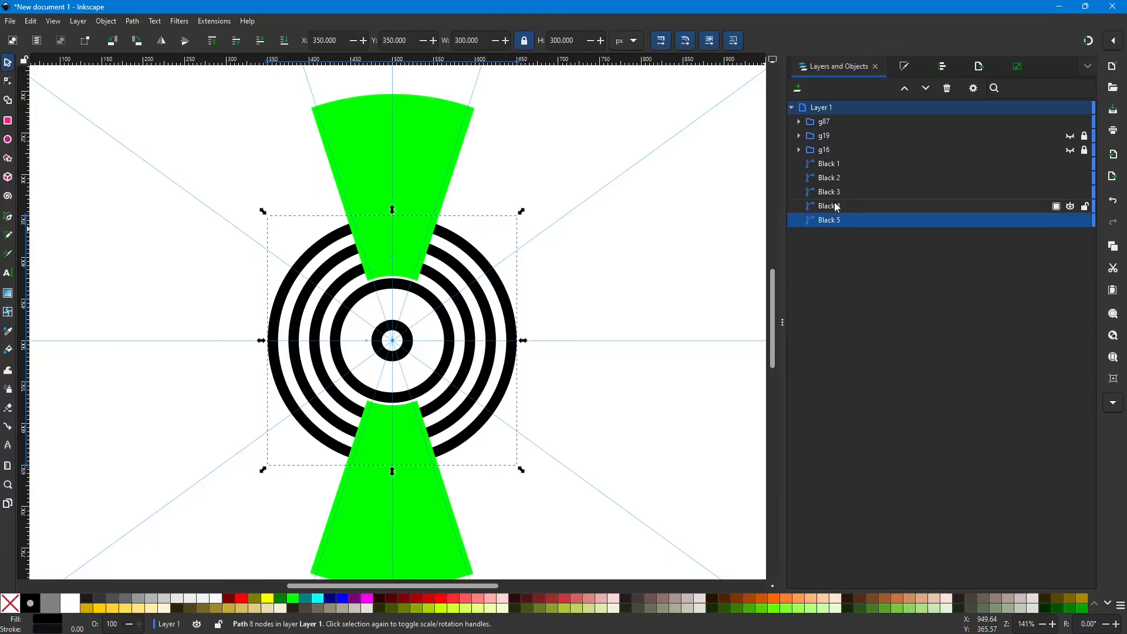
left_click(837, 209, "shift")
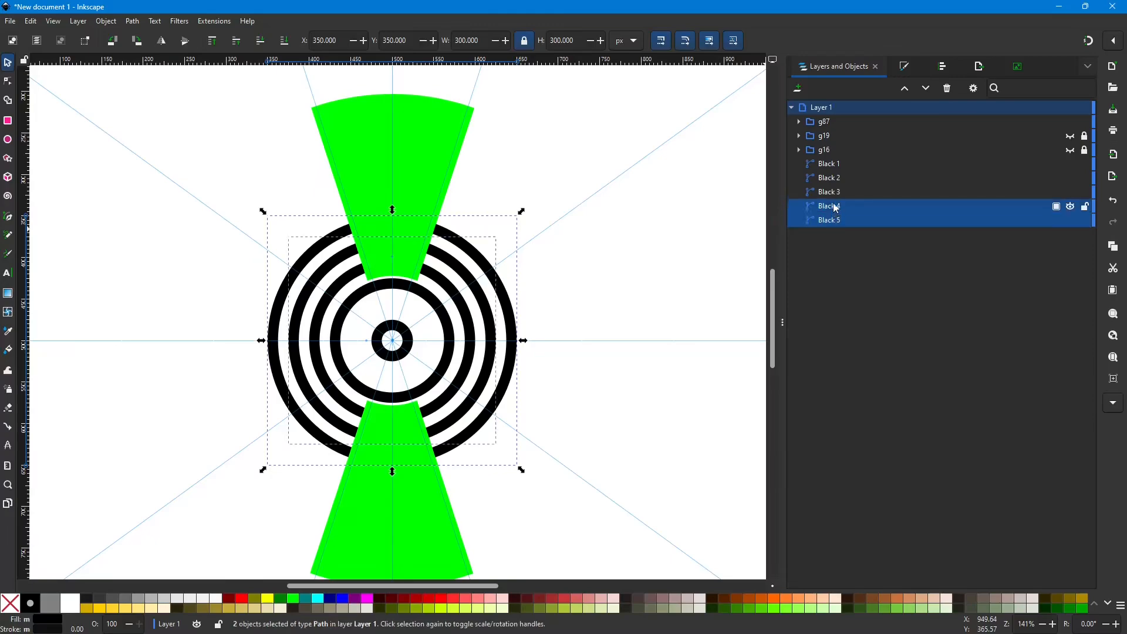
left_click(839, 193, "shift")
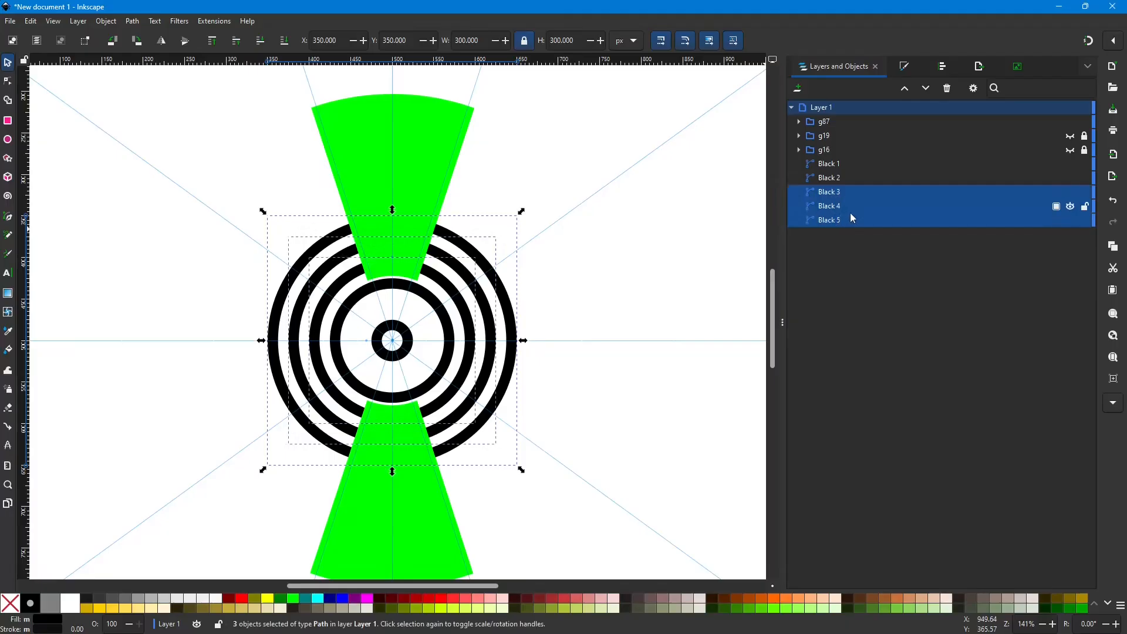
left_click(131, 22)
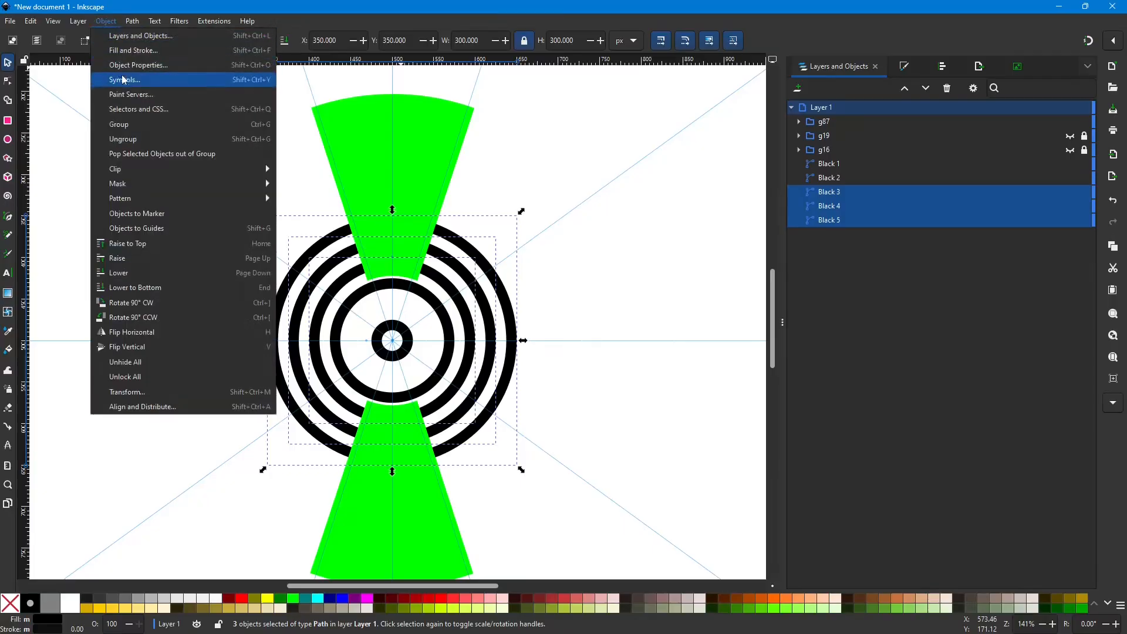
left_click(147, 80)
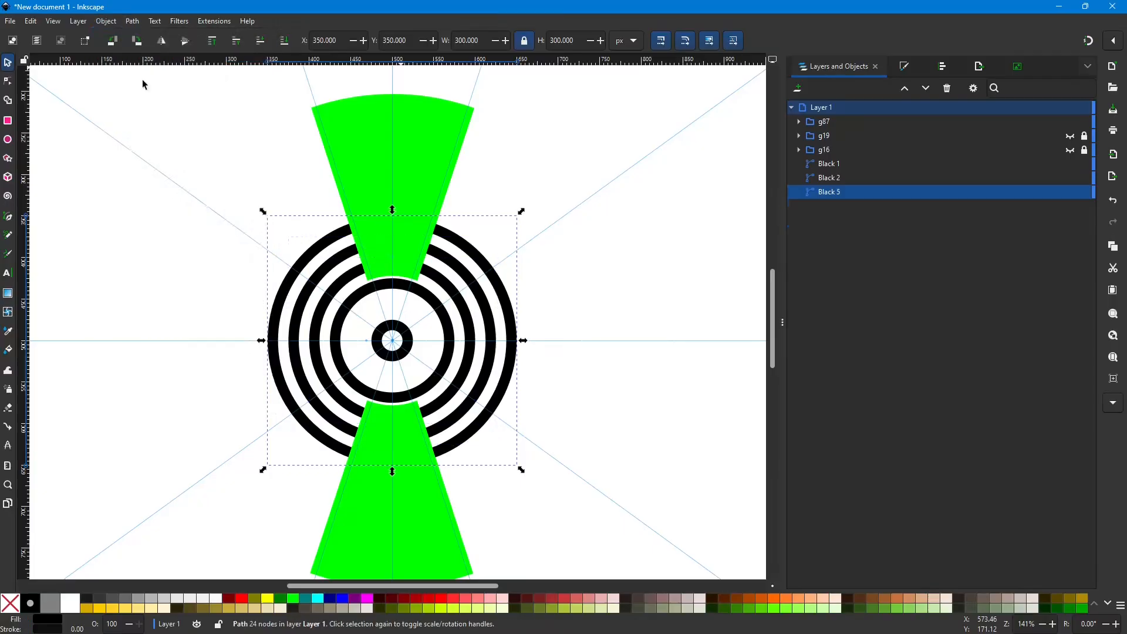
left_click(837, 196)
left_click(581, 274)
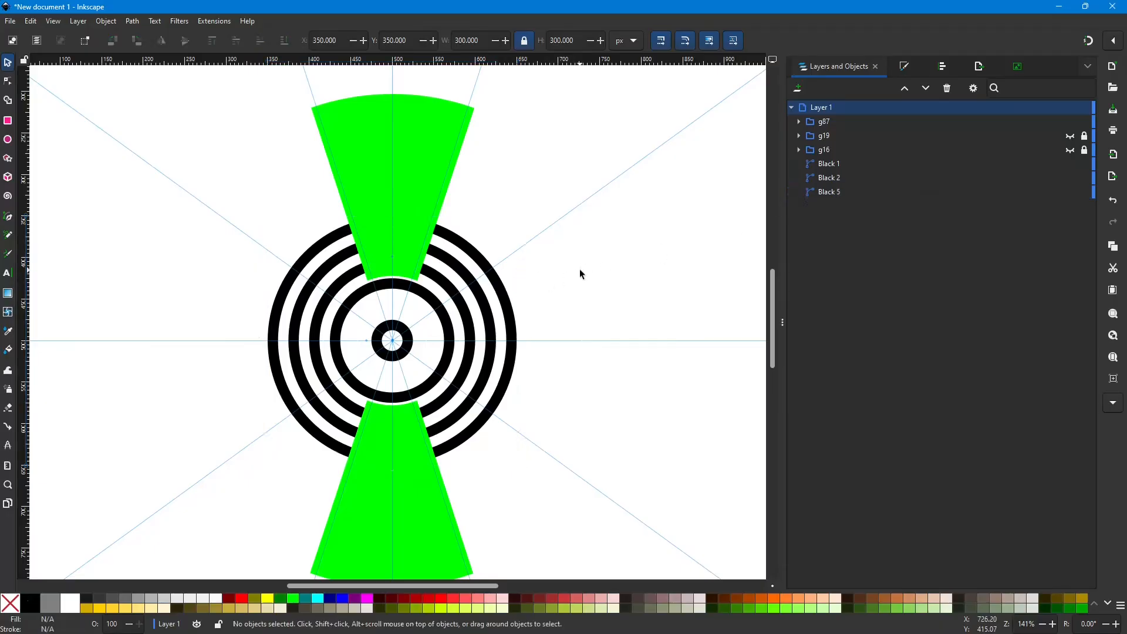
Step: Try to subtract the green wedge group g87 from the united outer rings path with Difference
left_click(471, 302)
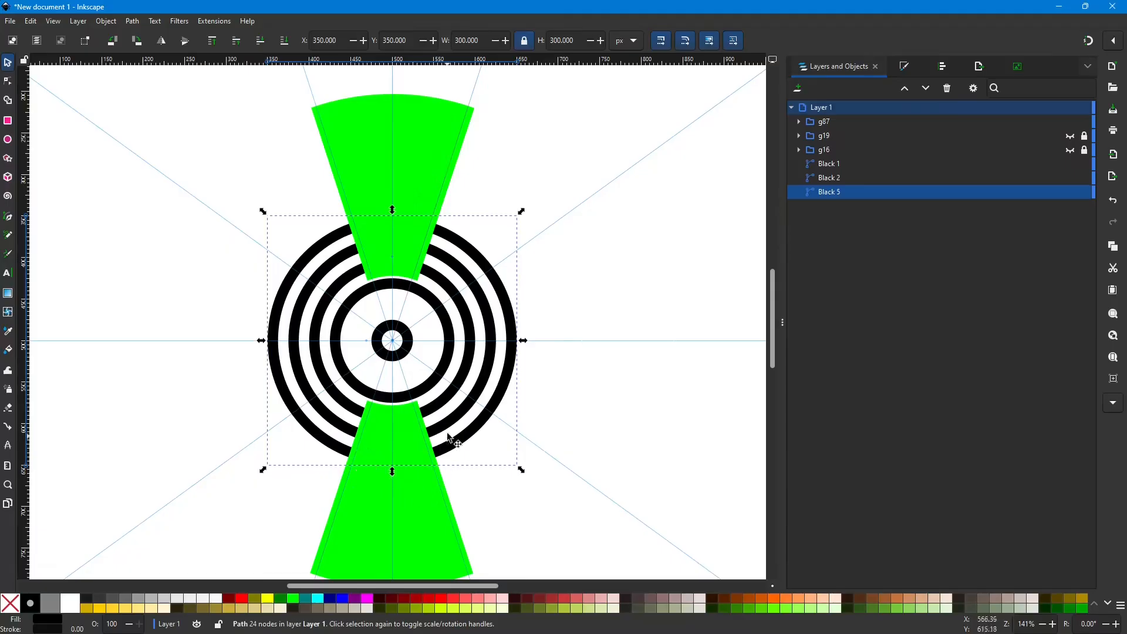
left_click(413, 159, "shift")
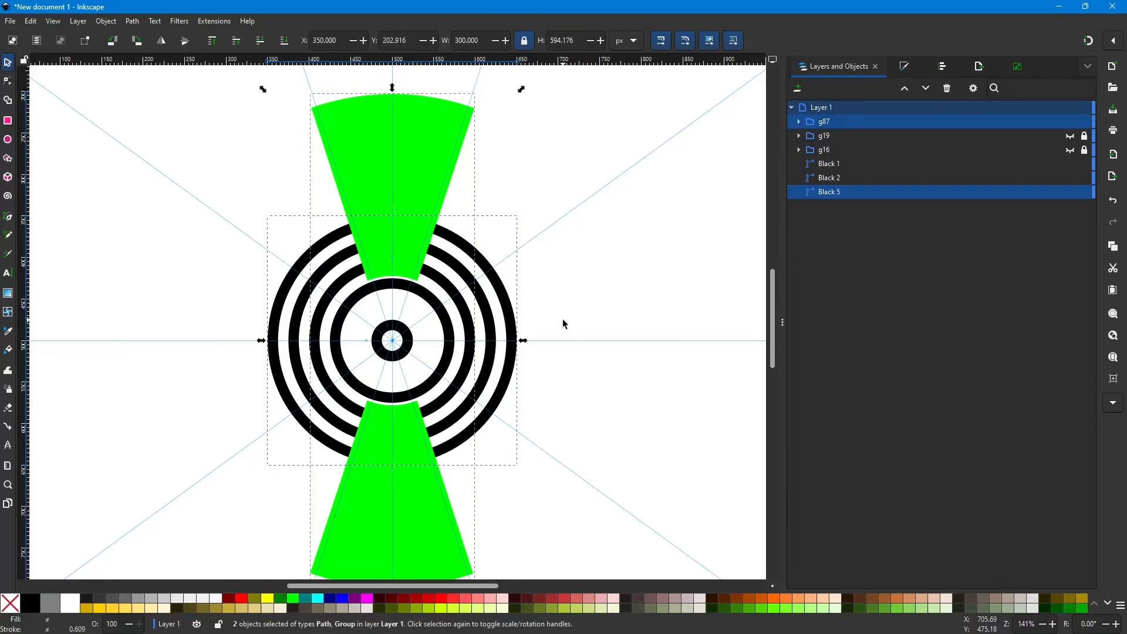
scroll(575, 329, "down", 4)
scroll(576, 337, "up", 6)
scroll(575, 339, "down", 2)
scroll(575, 339, "up", 2)
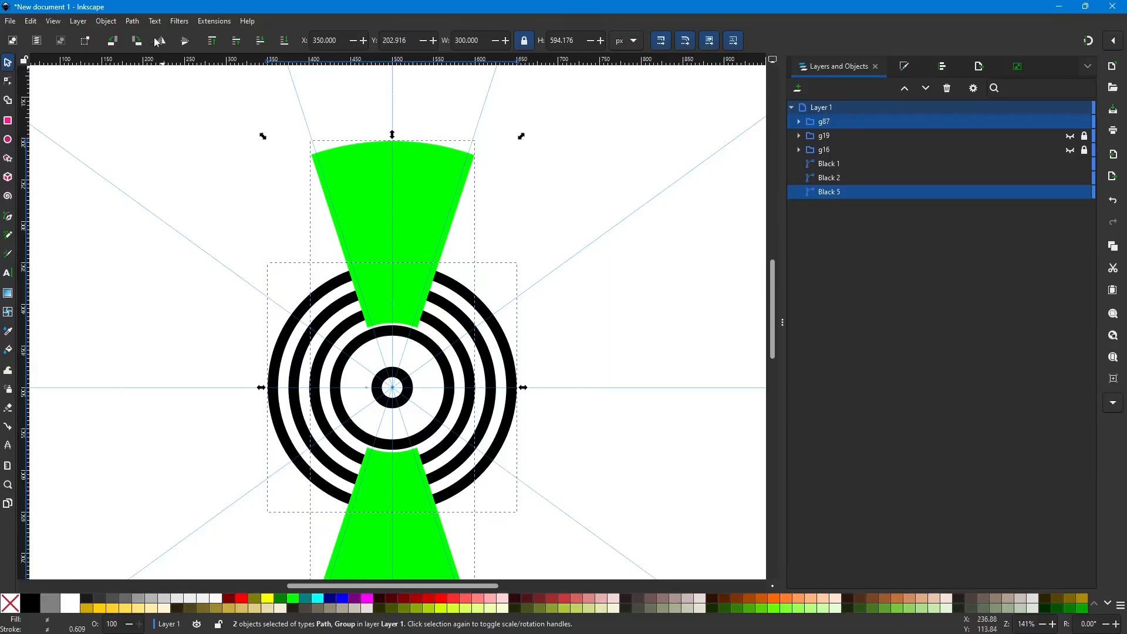
left_click(133, 21)
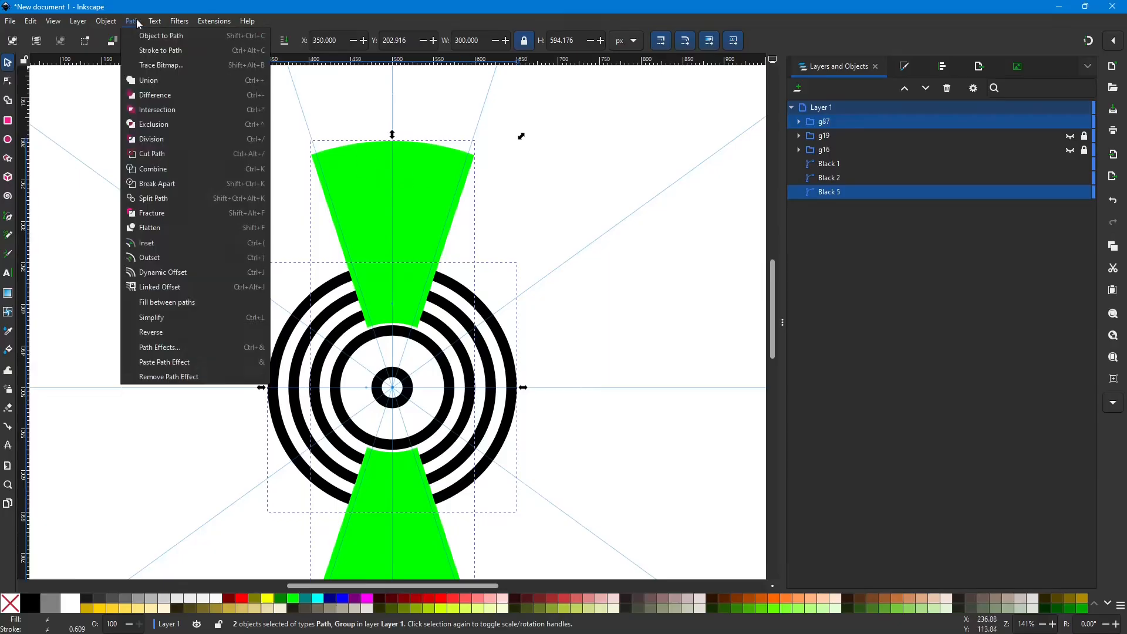
left_click(154, 95)
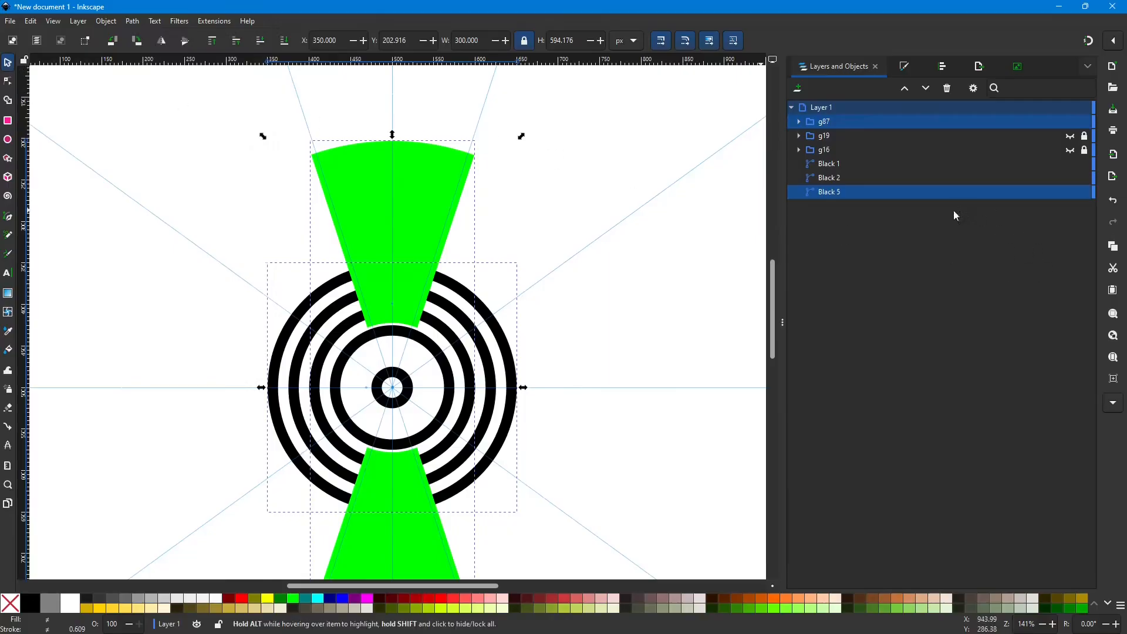
Step: Move the wedge path rect85 out of subgroup g86 to the root level above Layer 1
left_click(799, 123)
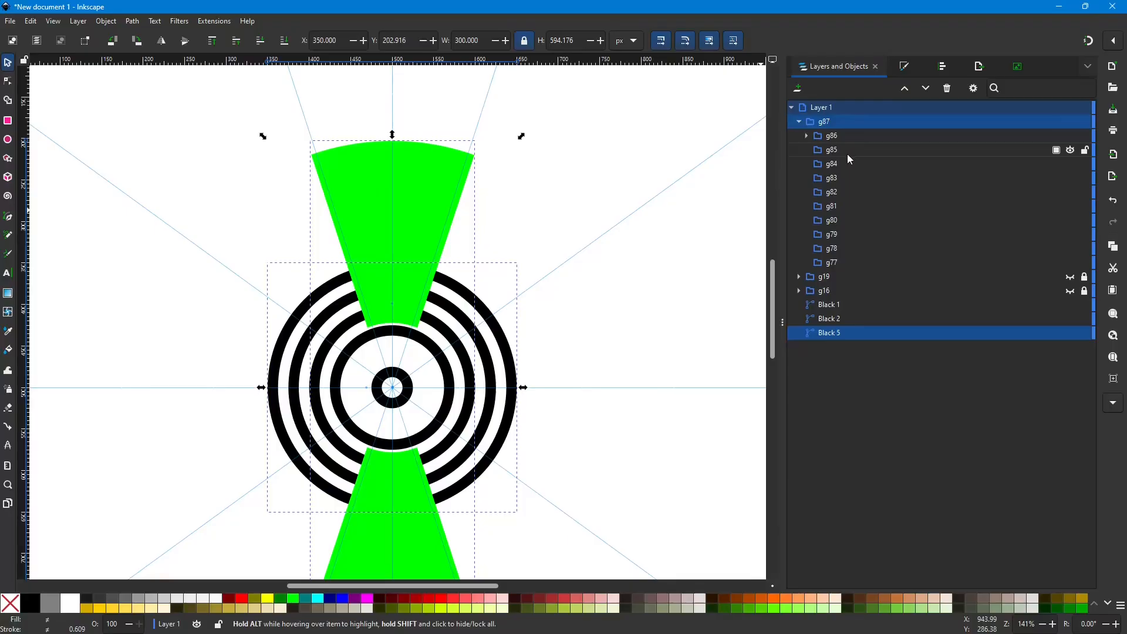
left_click(807, 137)
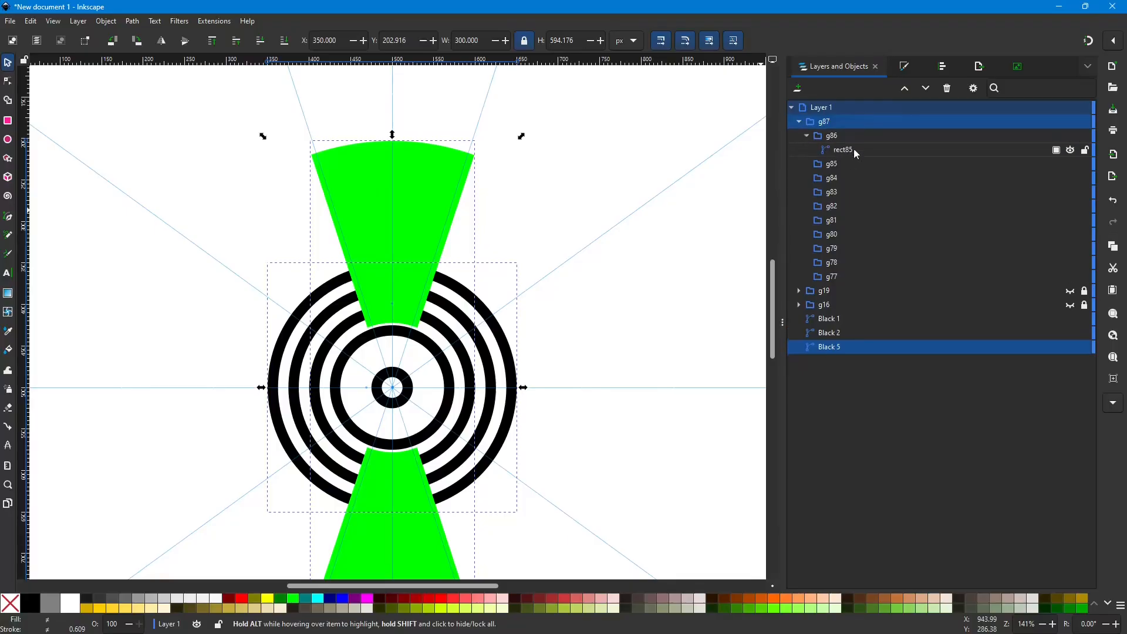
left_click(856, 153)
left_click_drag(854, 154, 861, 102)
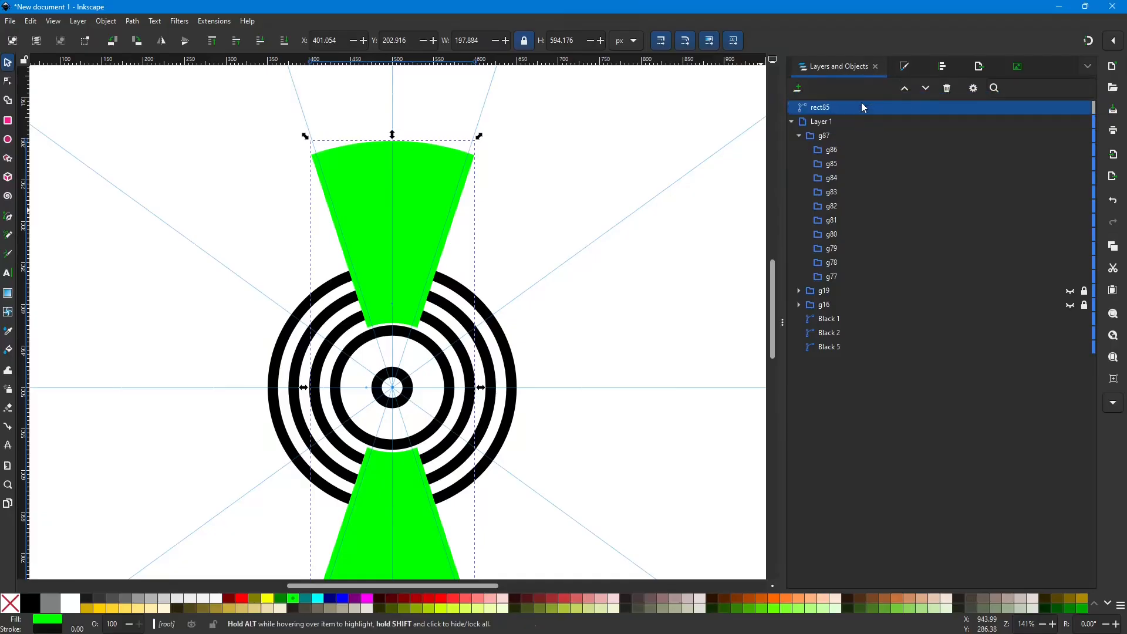
Step: Collapse group g87 and delete it with its remaining empty subgroups
left_click(799, 136)
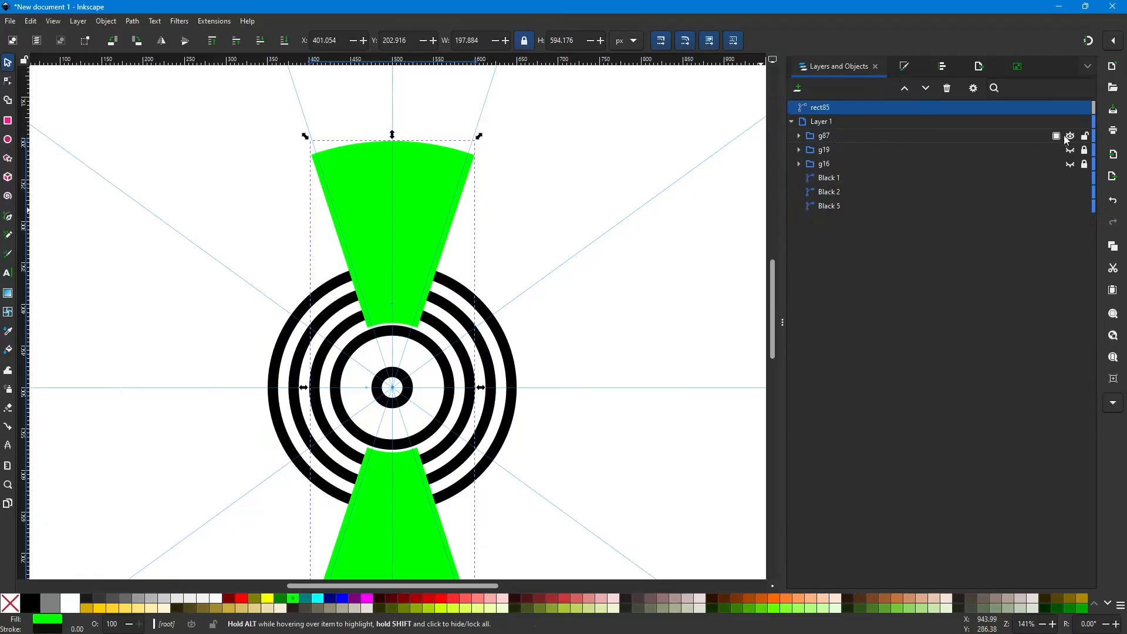
left_click(1005, 142)
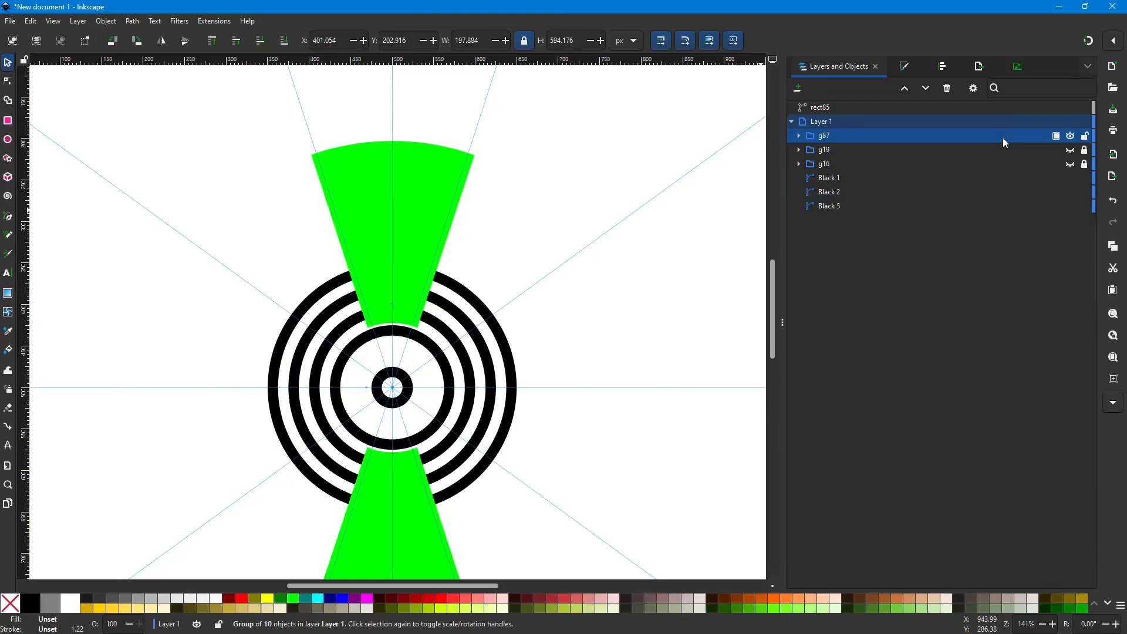
key("Delete")
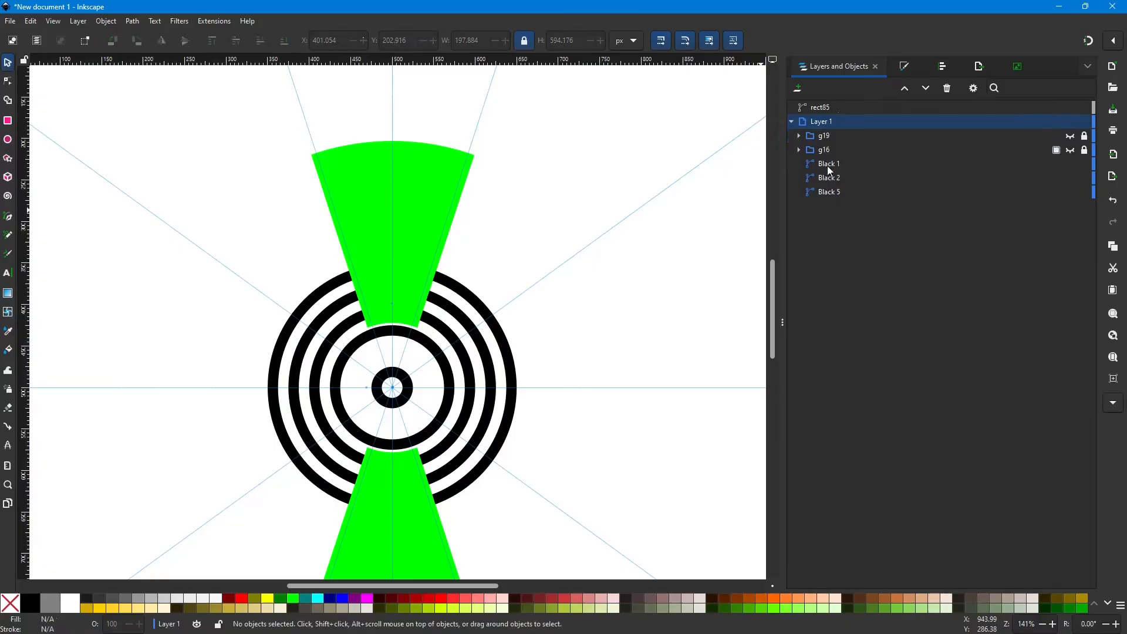
Step: Subtract the wedge path rect85 from the united rings path Black 5 with Difference
left_click(832, 107)
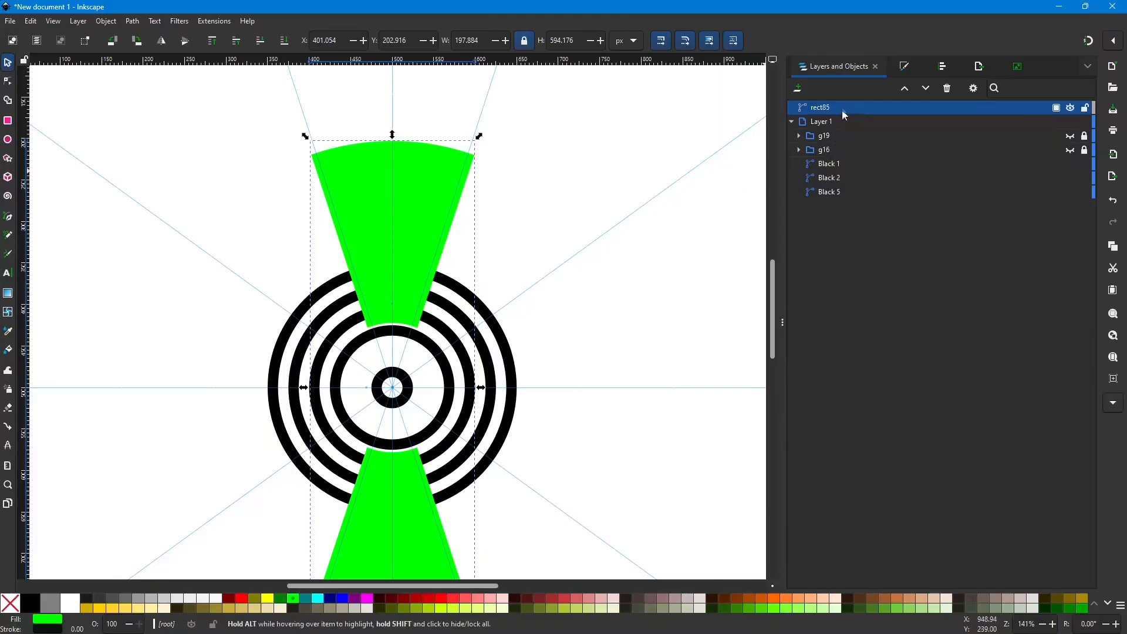
left_click(836, 193, "ctrl")
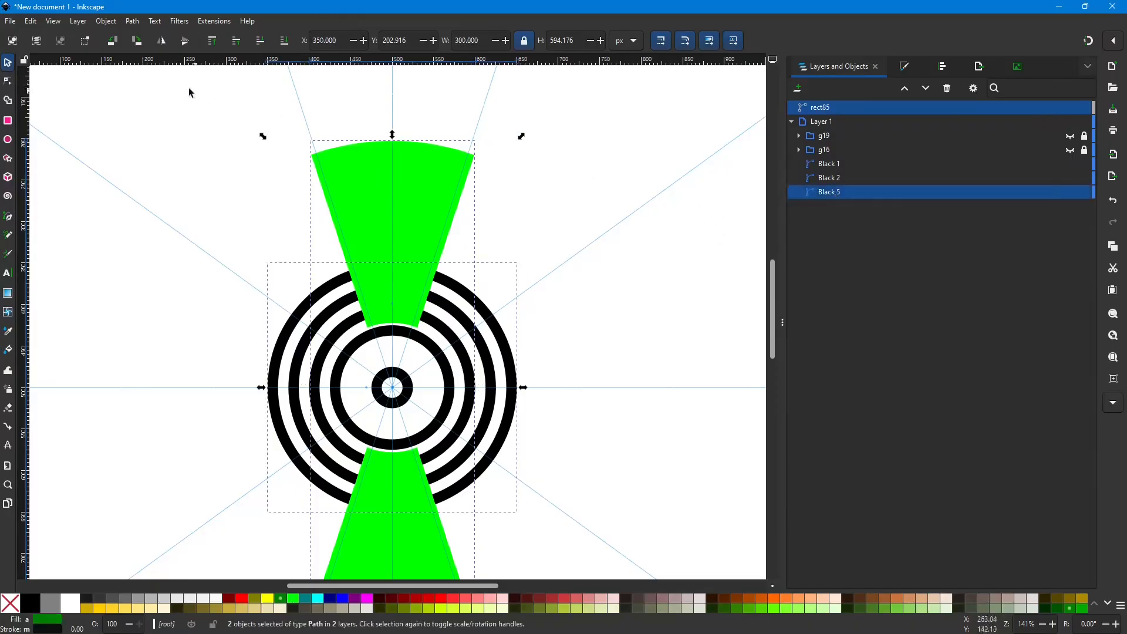
left_click(132, 21)
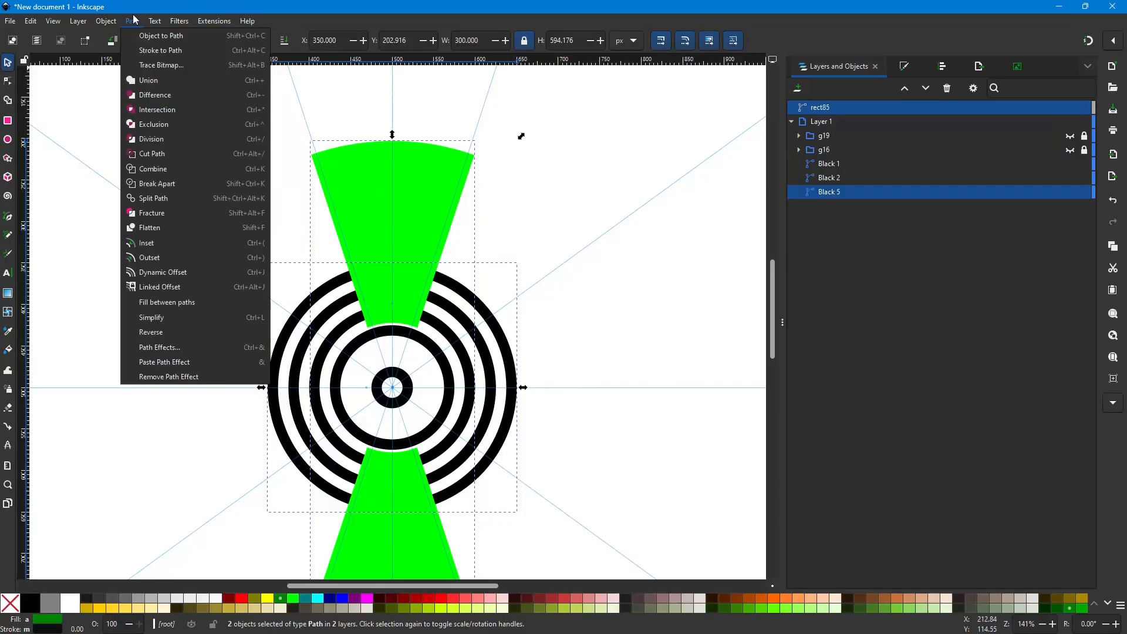
left_click(143, 96)
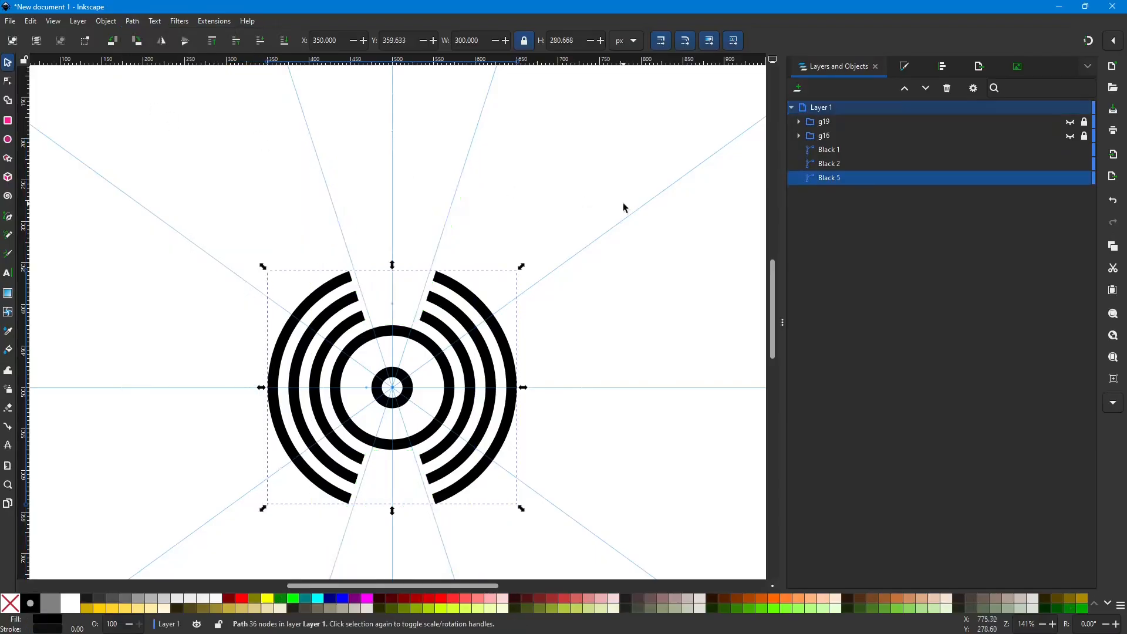
scroll(615, 234, "down", 2)
scroll(614, 235, "up", 1)
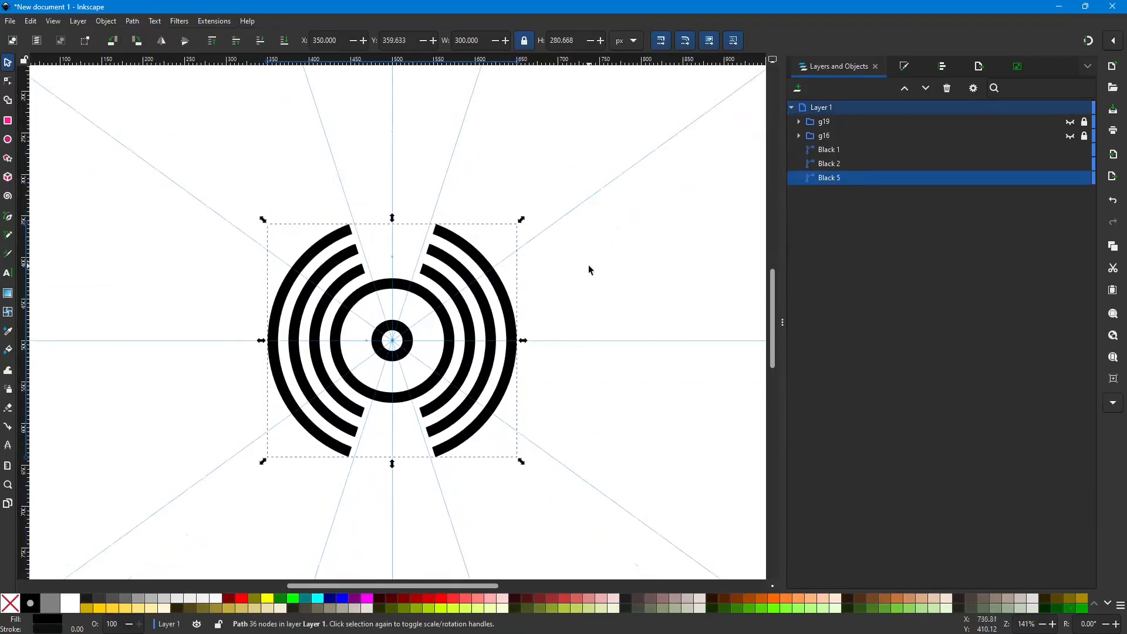
Step: Inspect the wedge-shaped gaps cut into the outer black rings at different magnifications
scroll(590, 270, "down", 1)
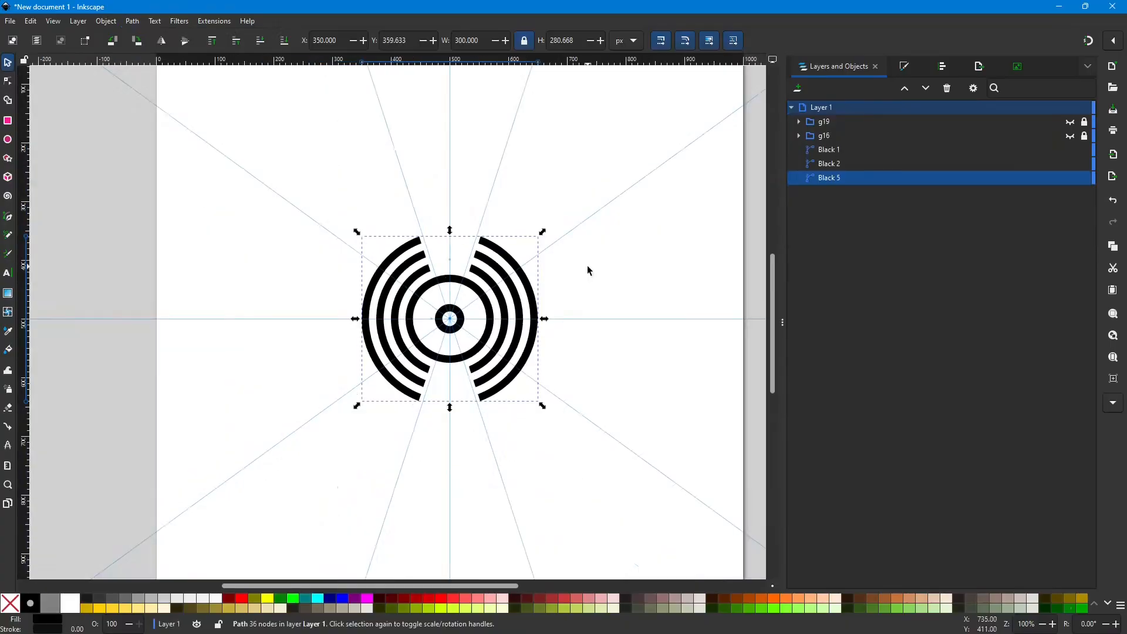
scroll(537, 272, "up", 1)
scroll(537, 273, "down", 1)
scroll(537, 272, "up", 1)
scroll(558, 284, "up", 1)
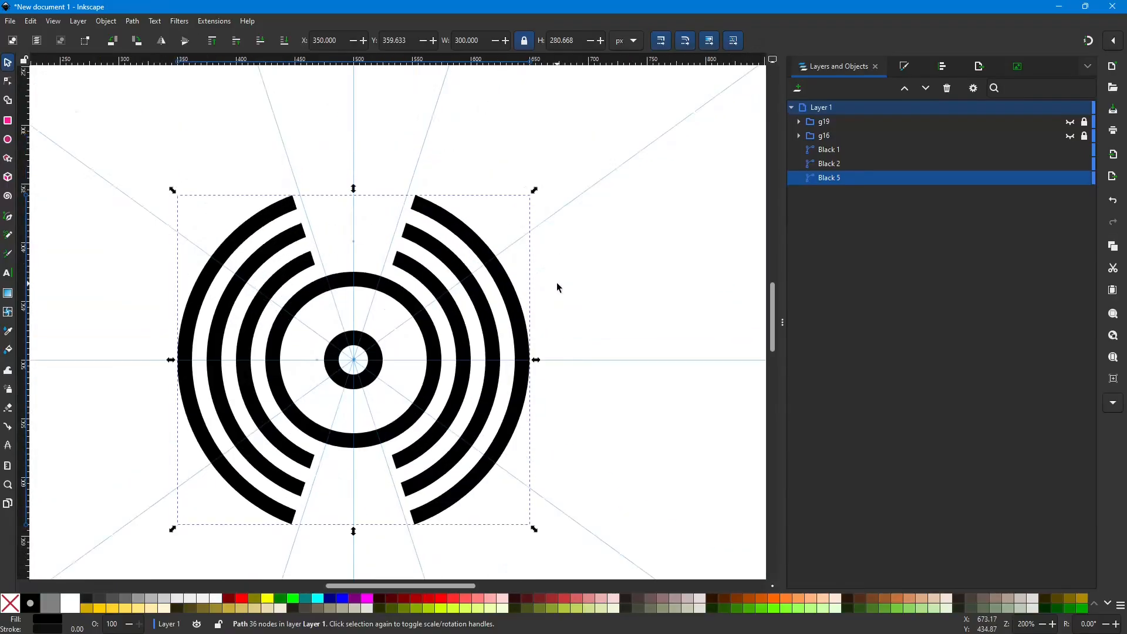
scroll(558, 288, "down", 1)
scroll(557, 287, "up", 1)
scroll(557, 288, "down", 1)
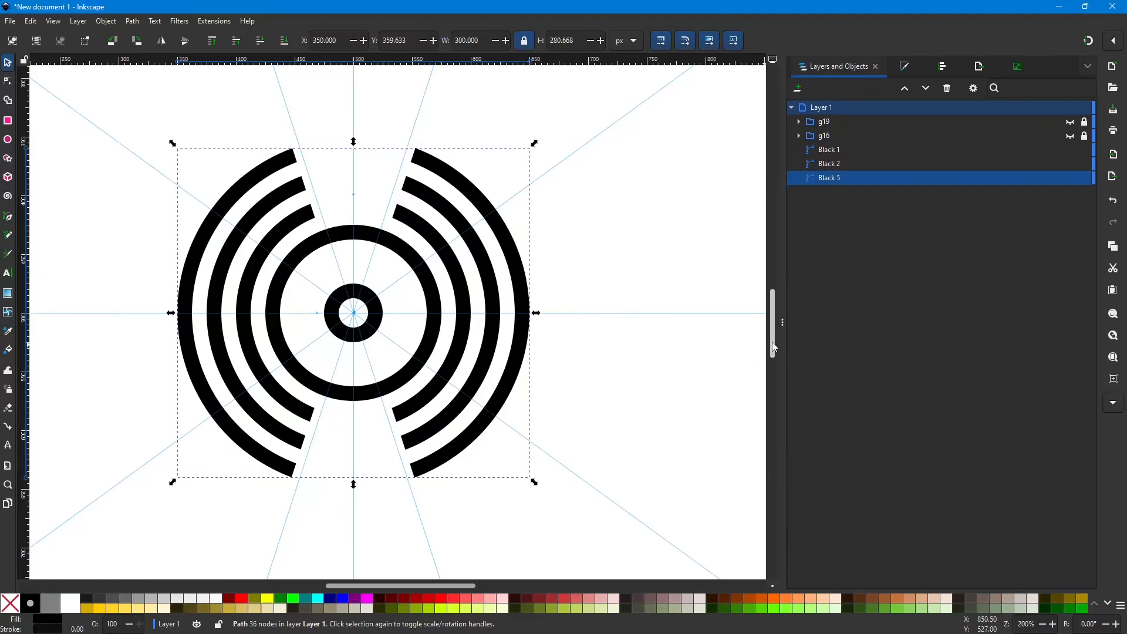
scroll(774, 343, "up", 1)
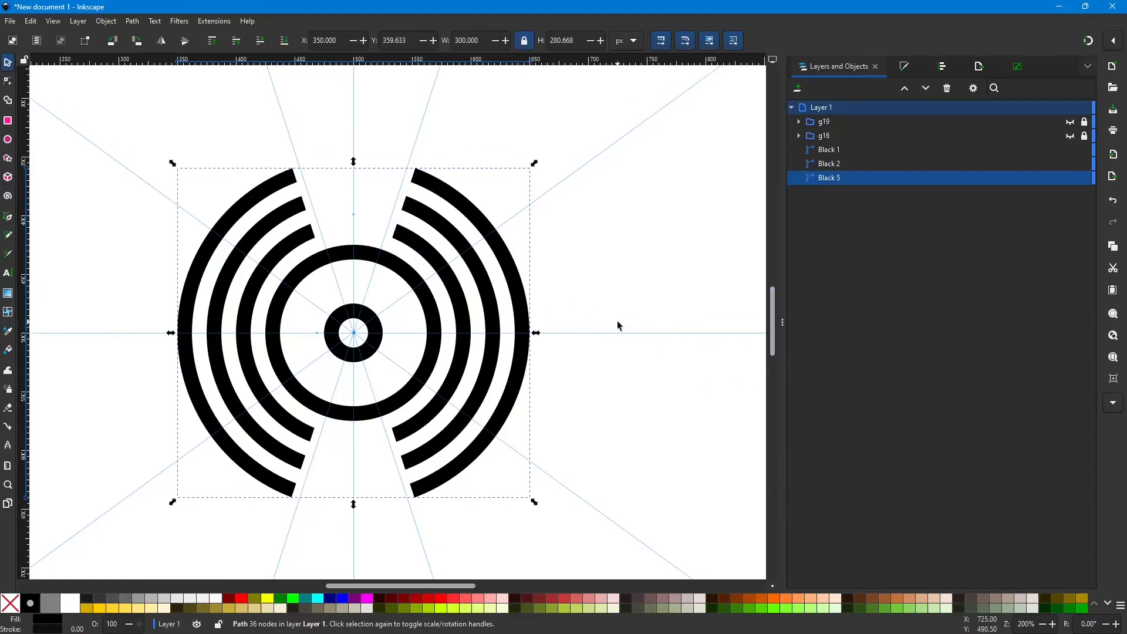
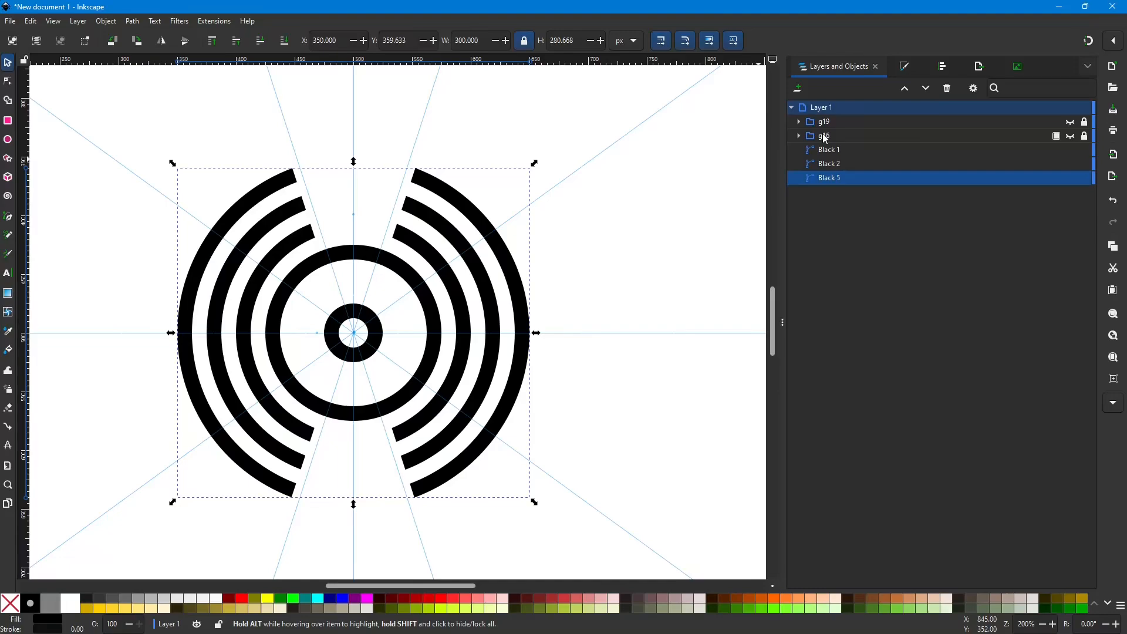
Step: Unhide and unlock the green bar groups g19 and g16
left_click(1070, 123)
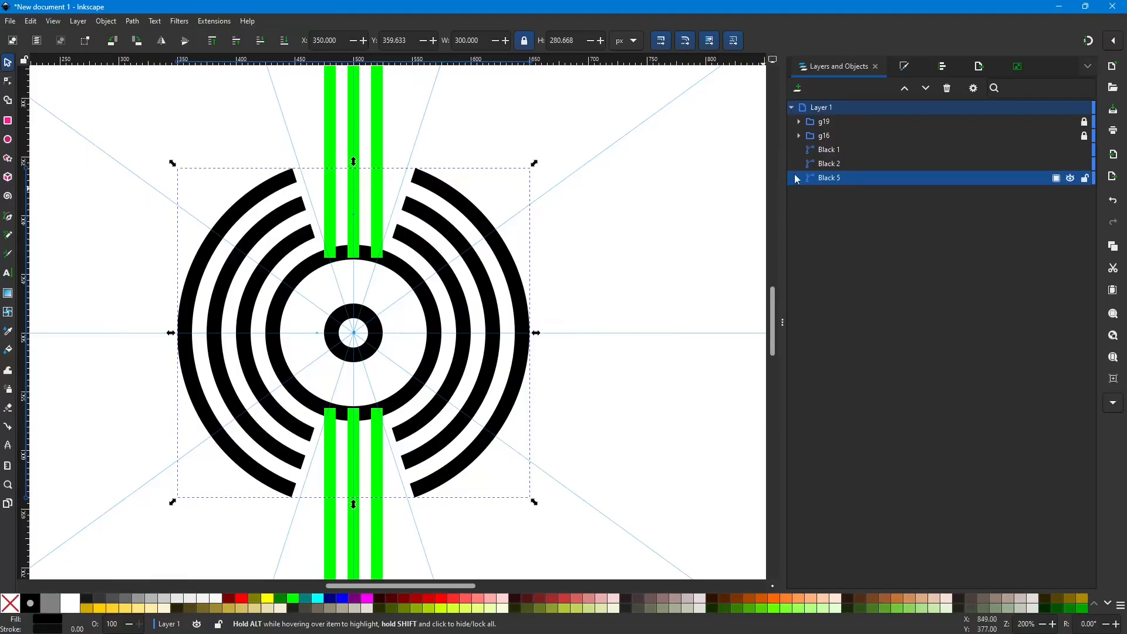
left_click(1085, 136)
left_click(1084, 121)
scroll(641, 291, "up", 2)
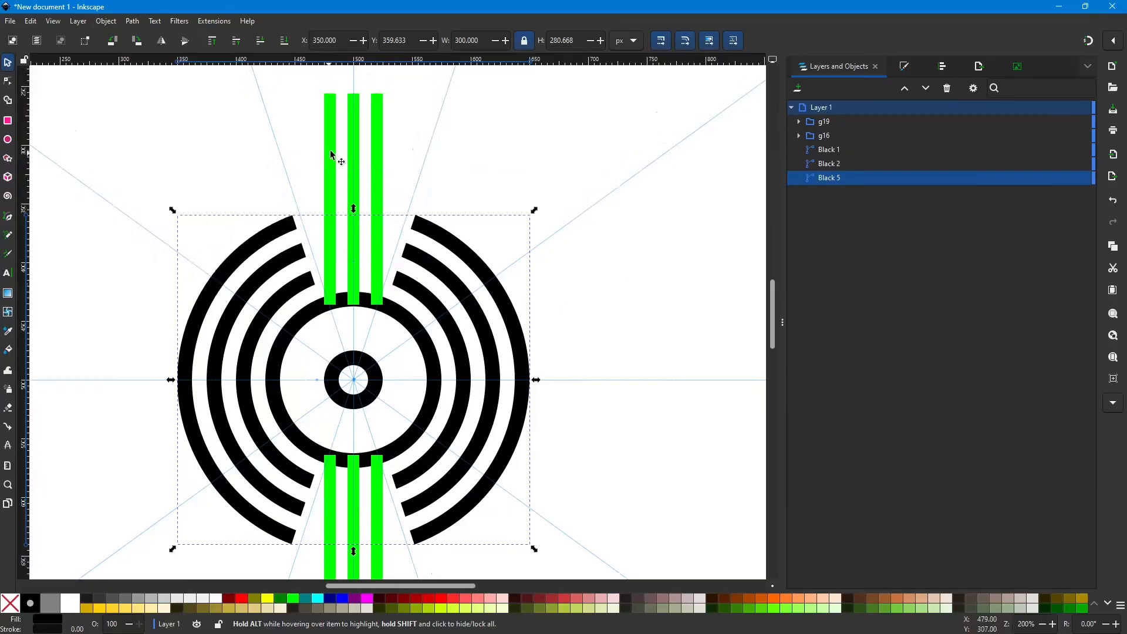
Step: Fill both bar groups g19 and g16 with black
left_click(851, 121)
left_click(851, 136, "shift")
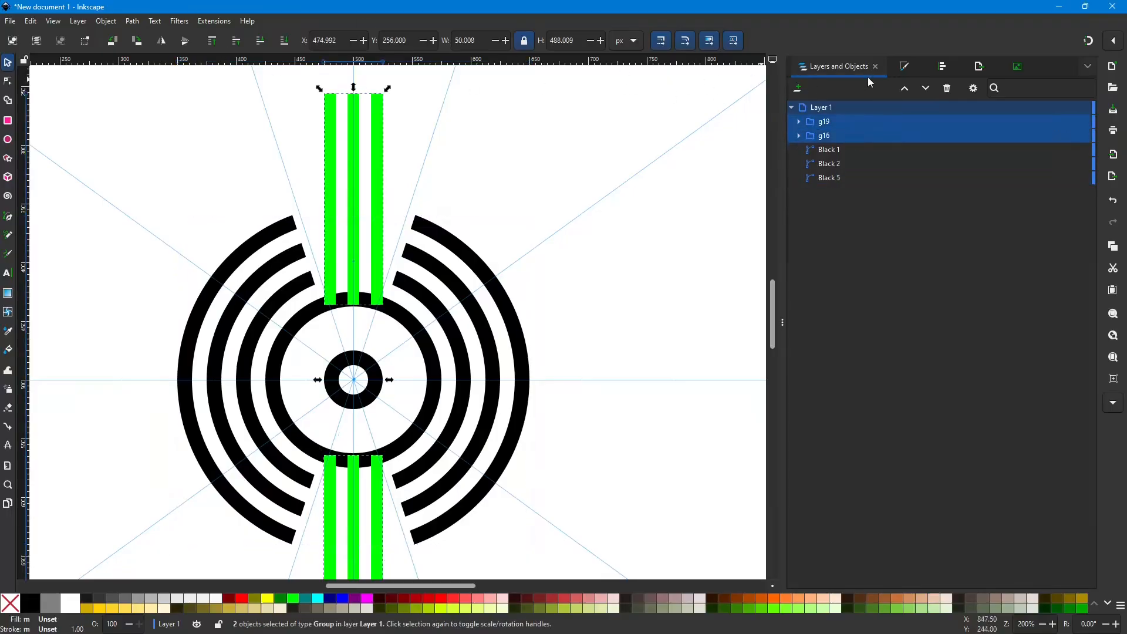
left_click(28, 599)
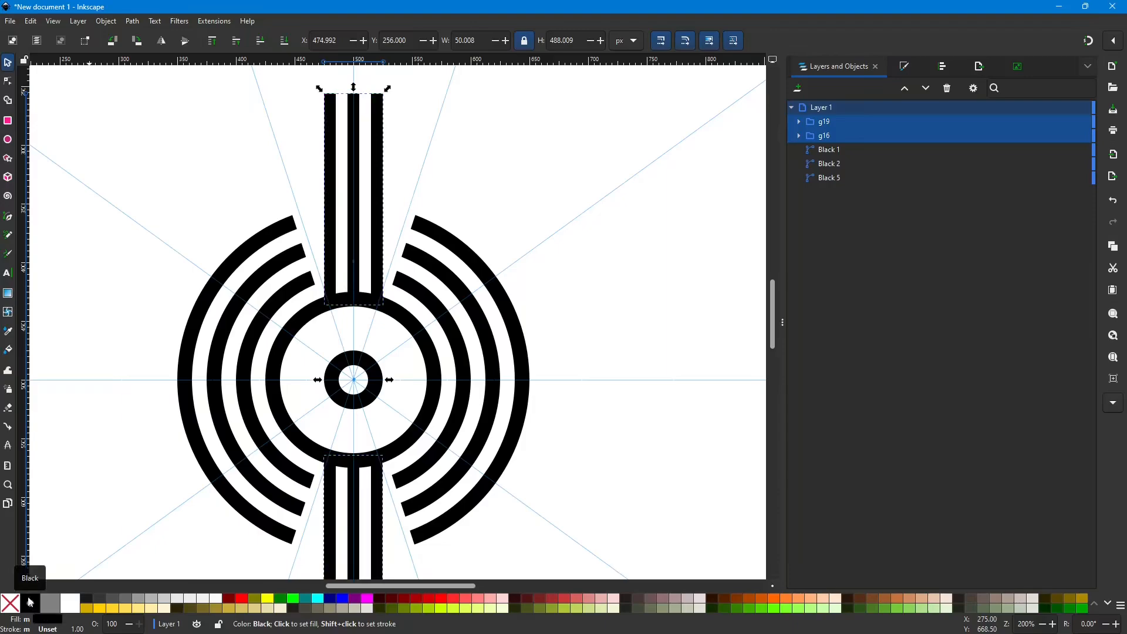
Step: Try to unite the bar groups g19 and g16 with the ring path Black 2 using Union
scroll(673, 351, "down", 2, "ctrl")
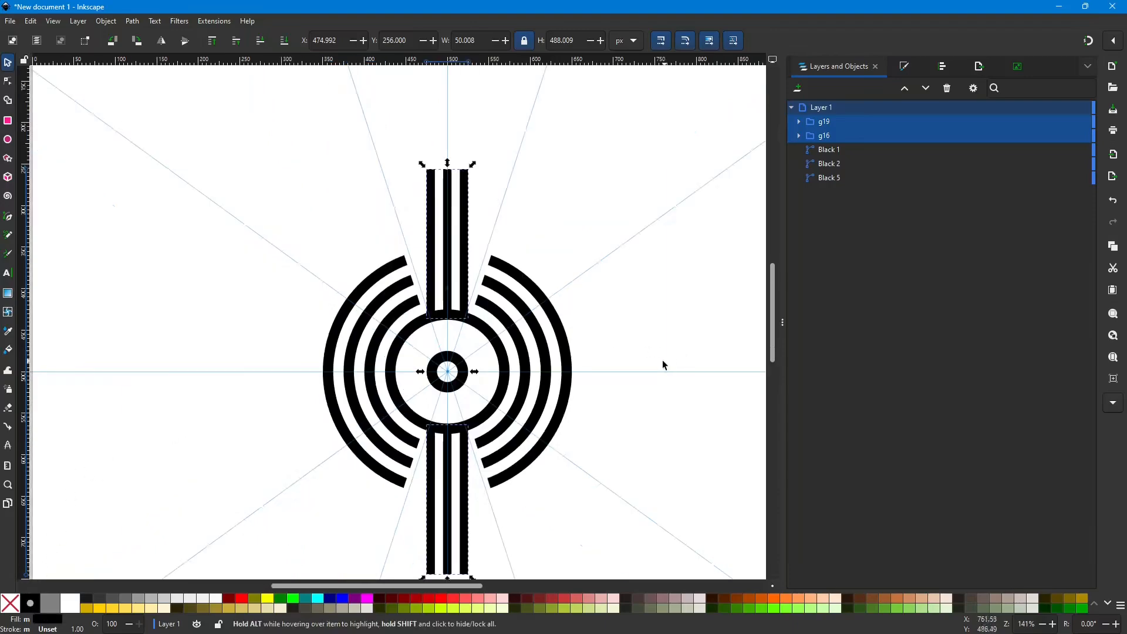
left_click_drag(413, 586, 473, 585)
scroll(507, 441, "down", 2)
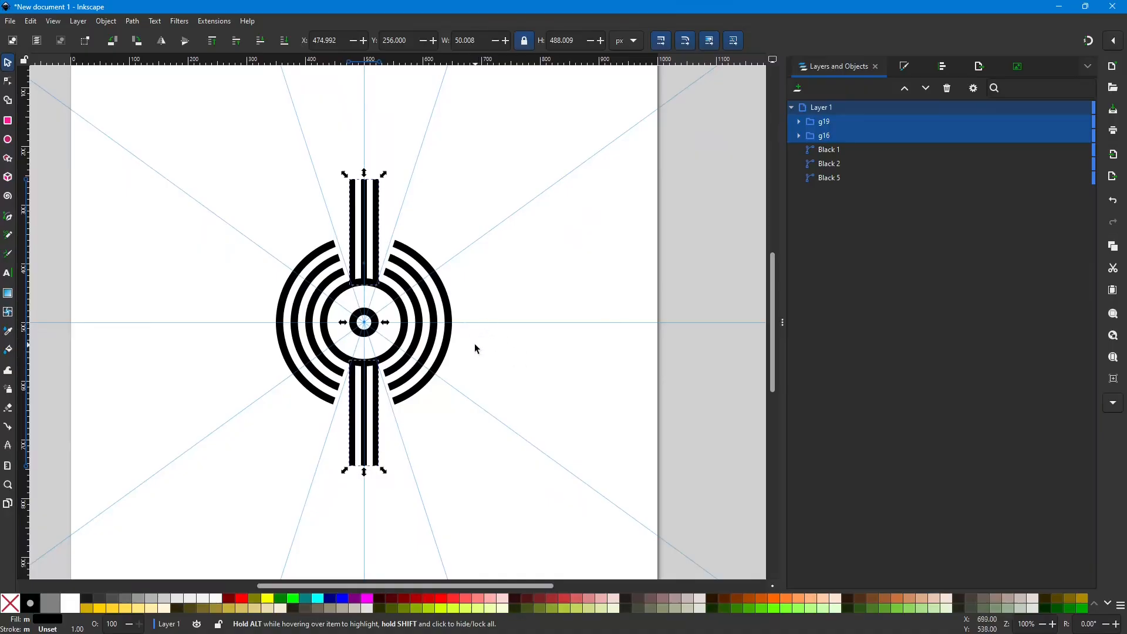
scroll(475, 343, "up", 2)
left_click_drag(468, 587, 441, 586)
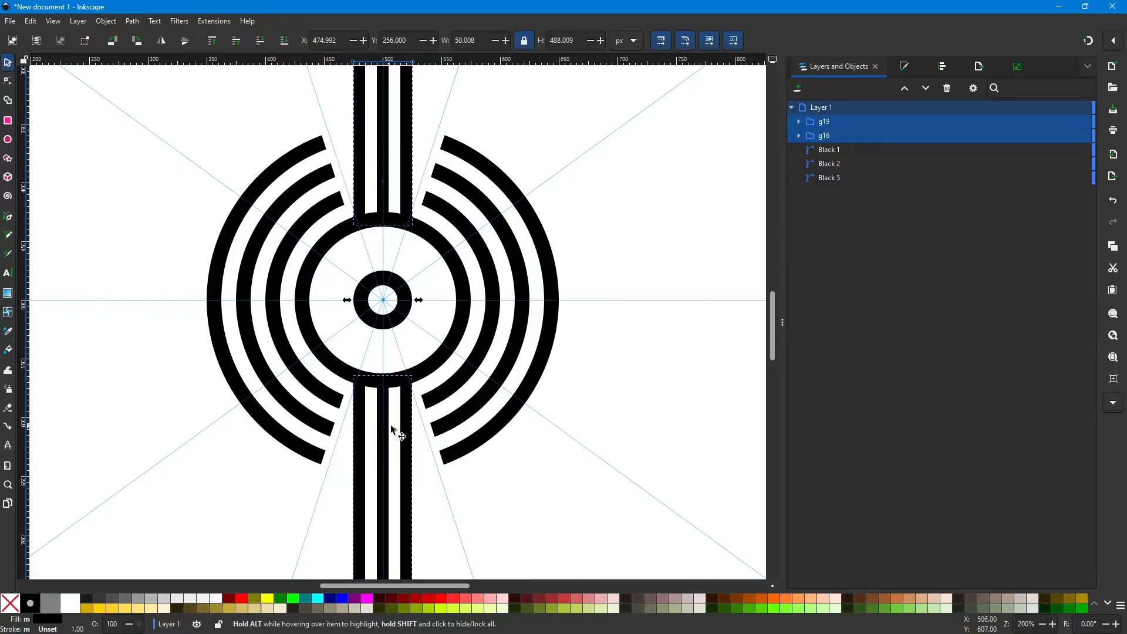
left_click(462, 285, "shift")
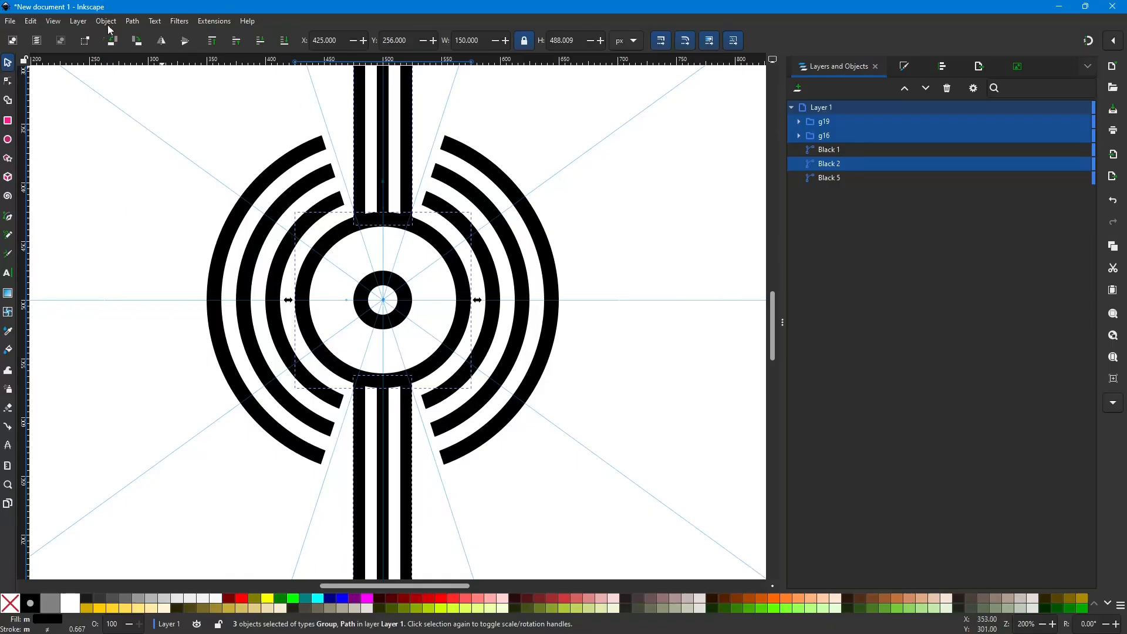
left_click(132, 22)
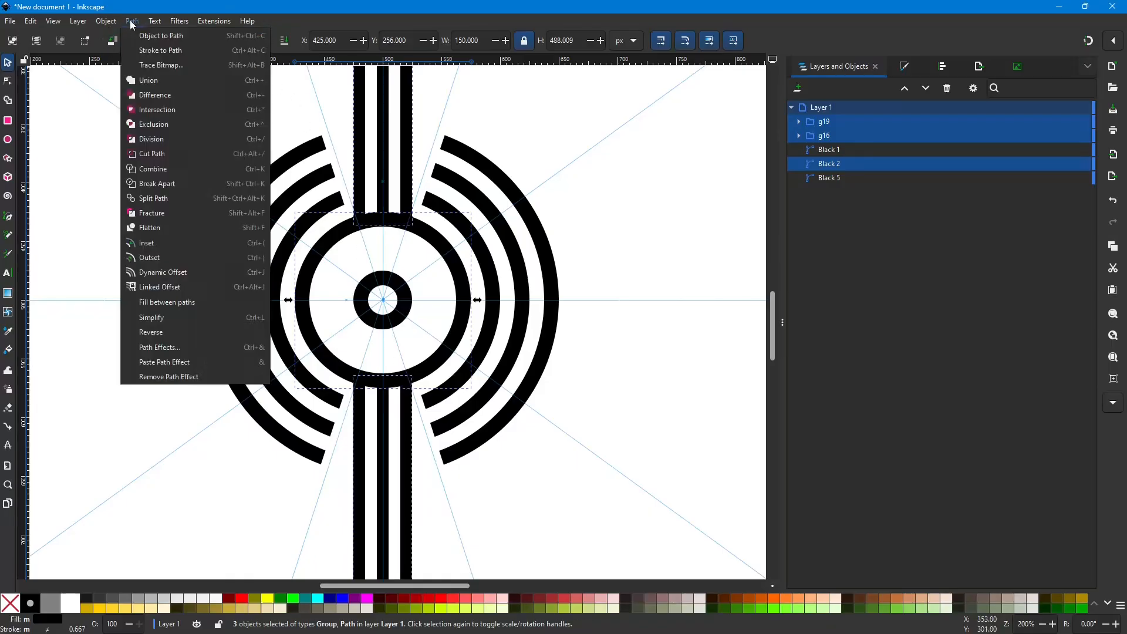
left_click(139, 79)
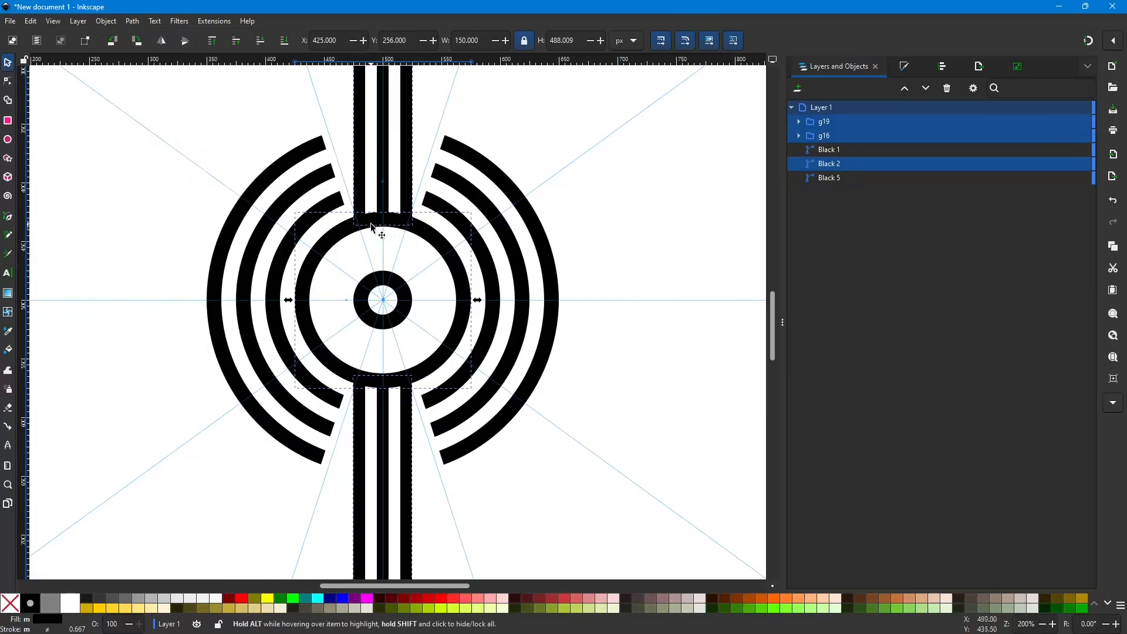
Step: Expand groups g16 and g19 and unite rect19, rect18 and rect17 into one path with Union
left_click(799, 136)
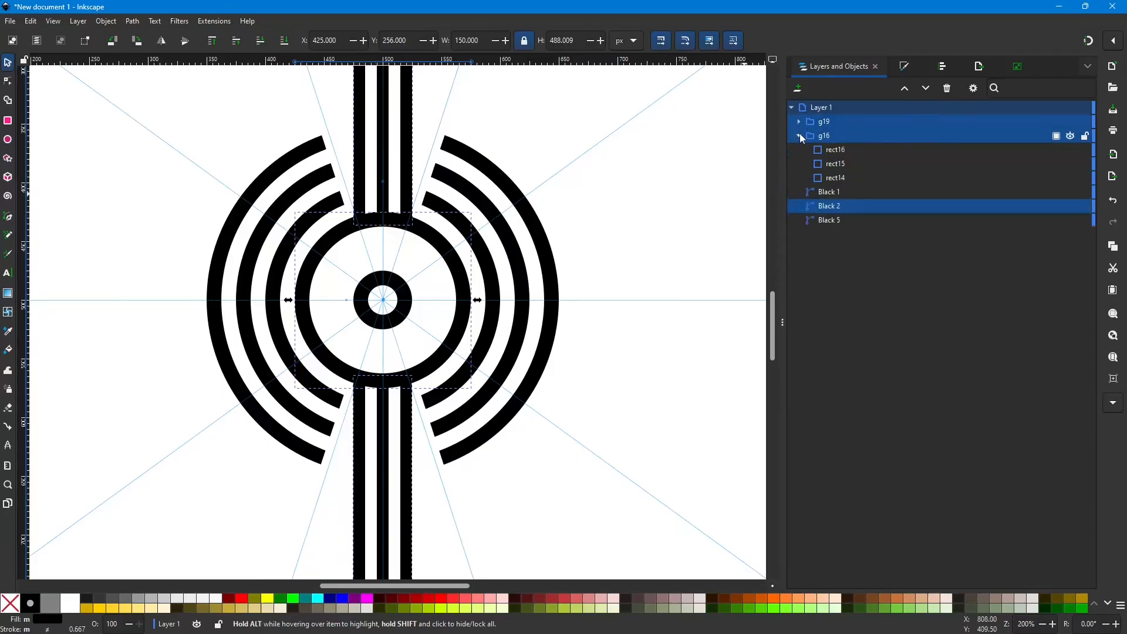
left_click(798, 122)
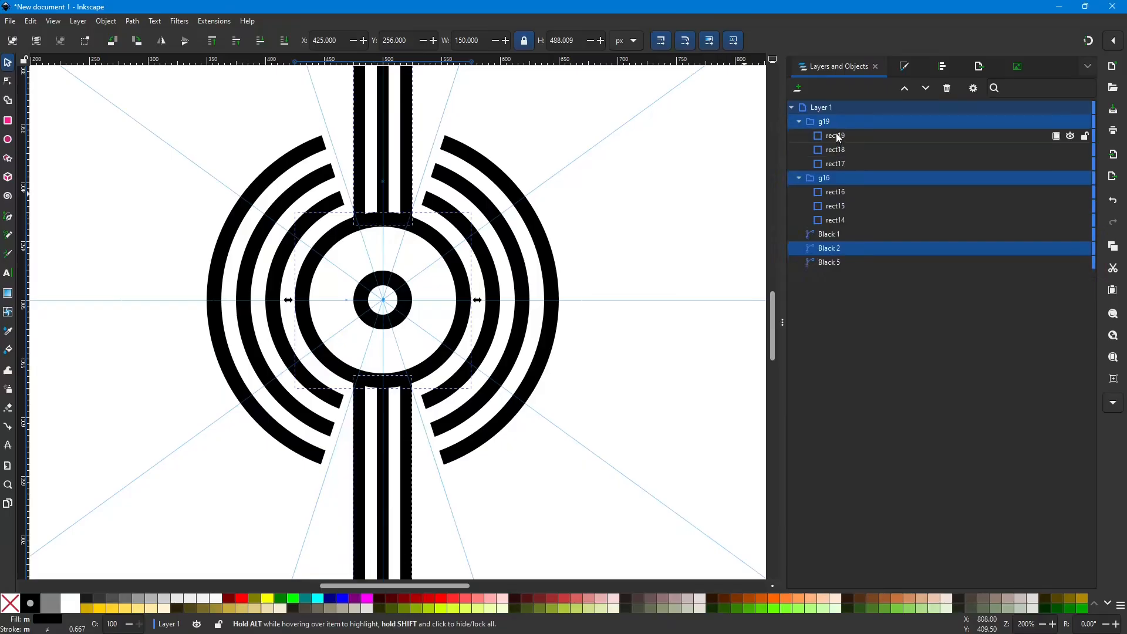
left_click(836, 135)
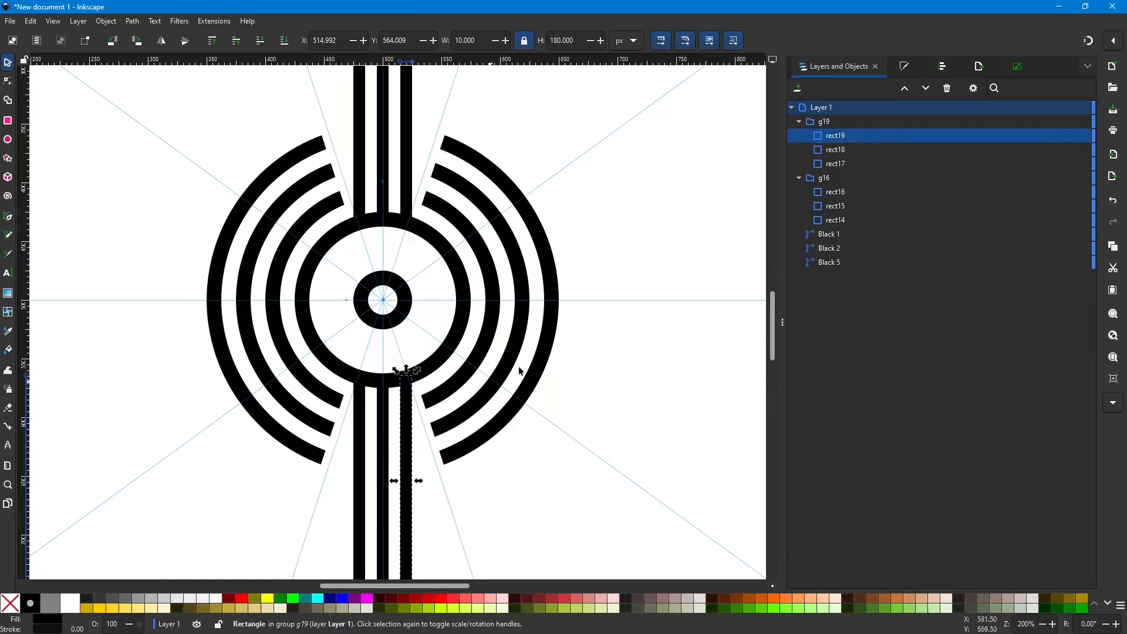
left_click(848, 150, "shift")
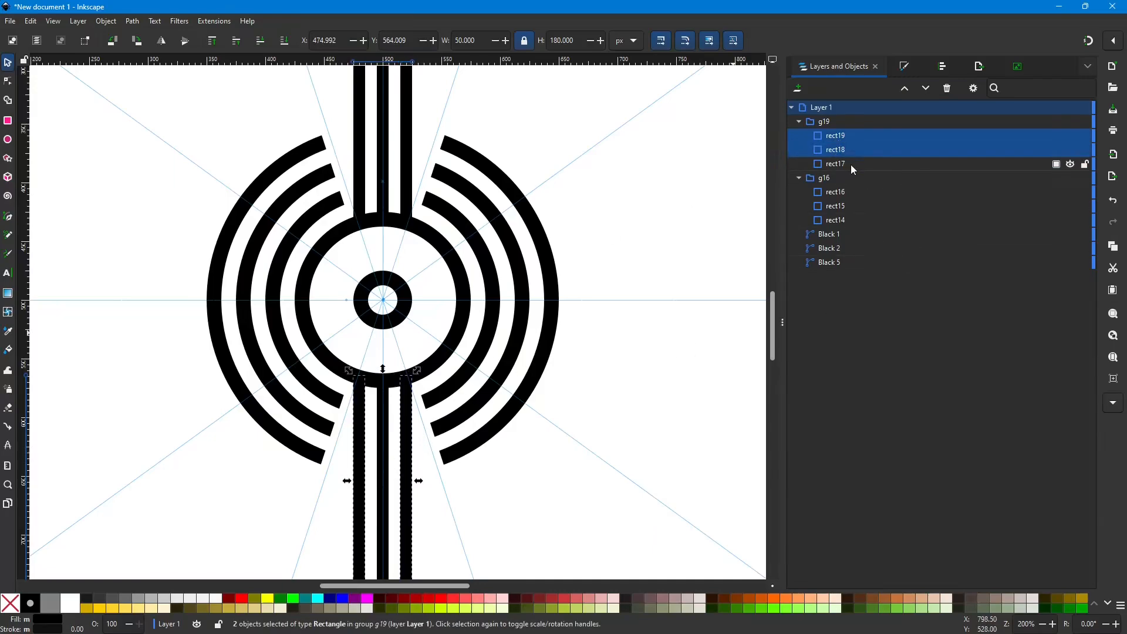
left_click(850, 165, "shift")
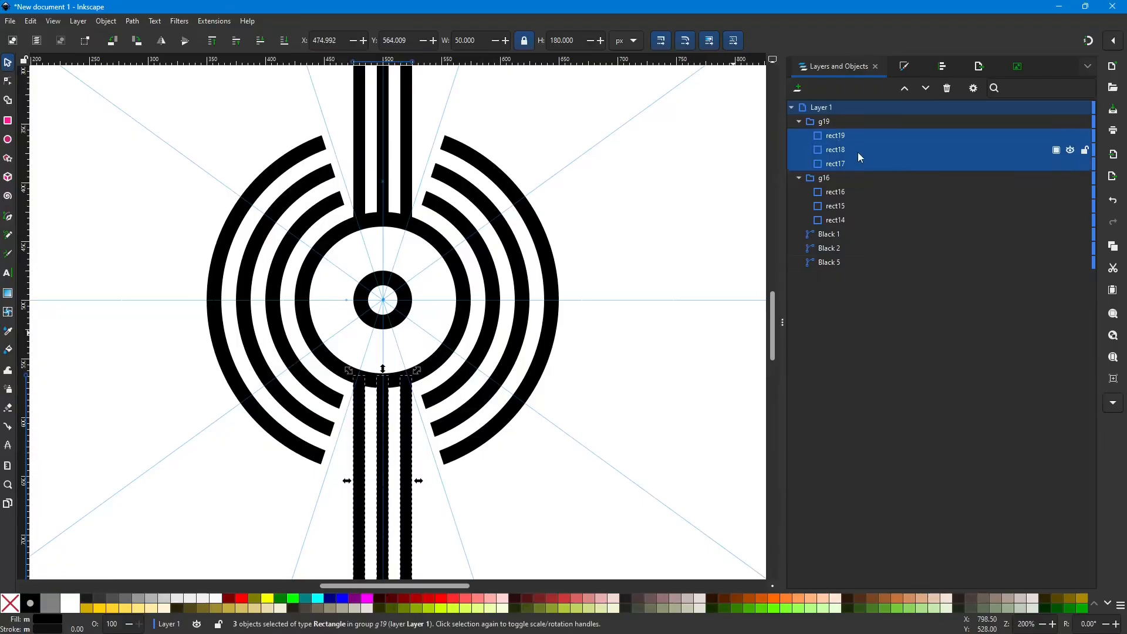
left_click(130, 23)
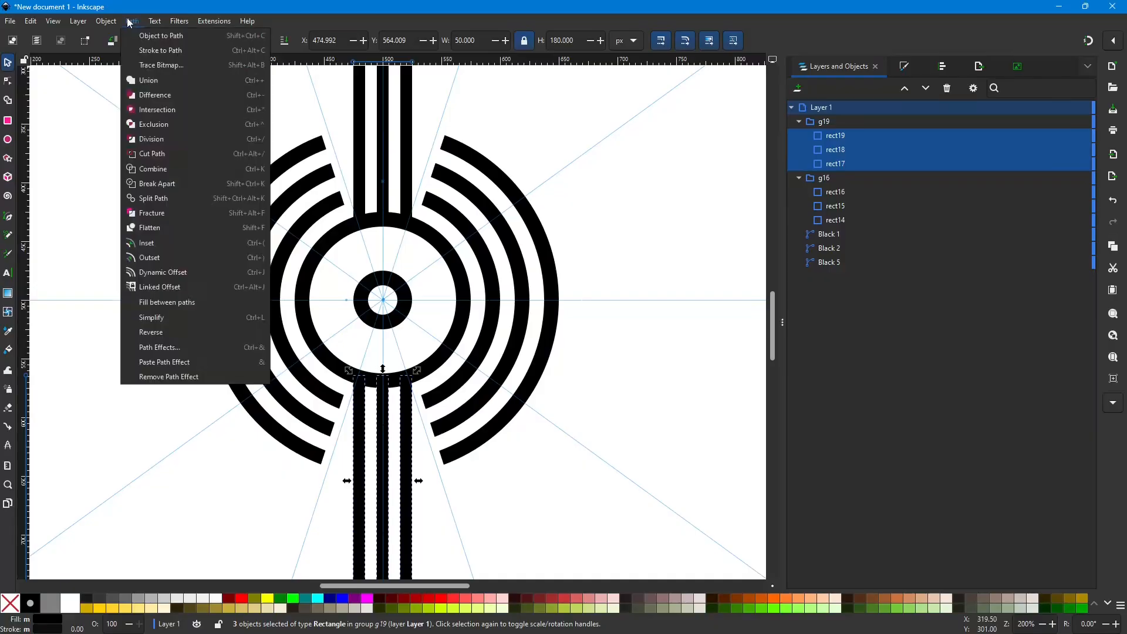
left_click(152, 81)
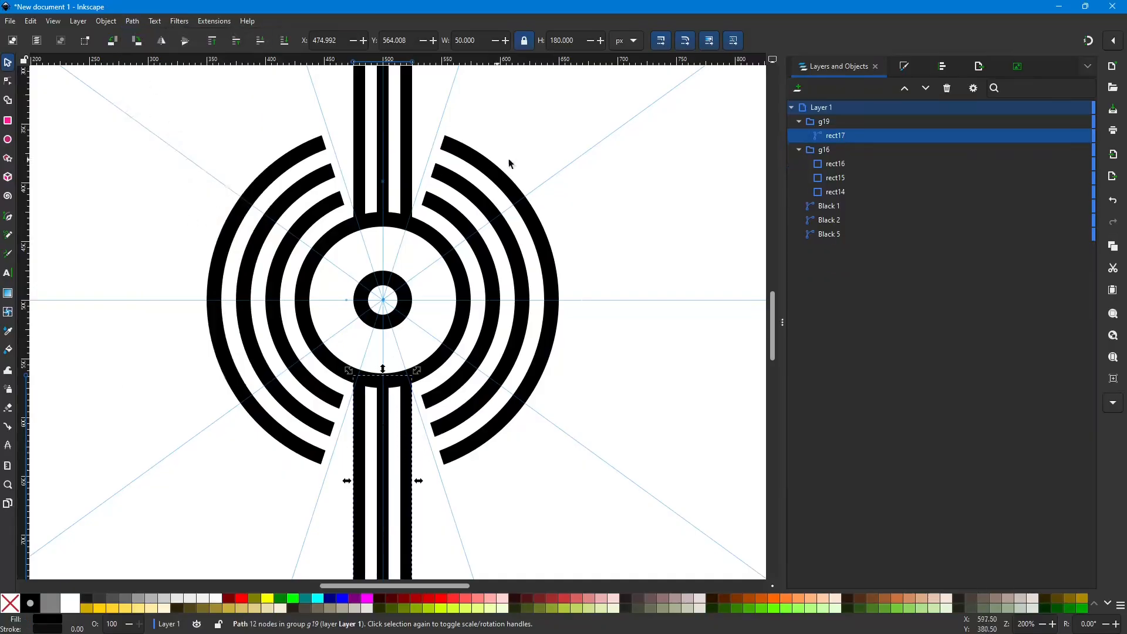
Step: Unite the three bars rect16, rect15 and rect14 in group g16 with Union
left_click(838, 168)
left_click(837, 179, "shift")
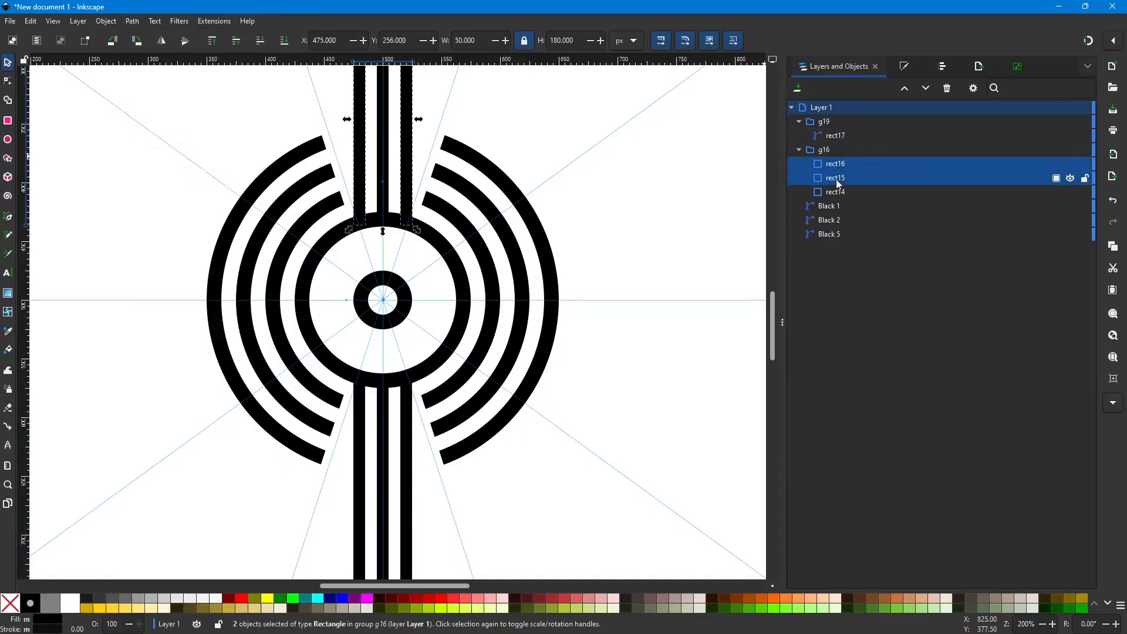
left_click(839, 193, "shift")
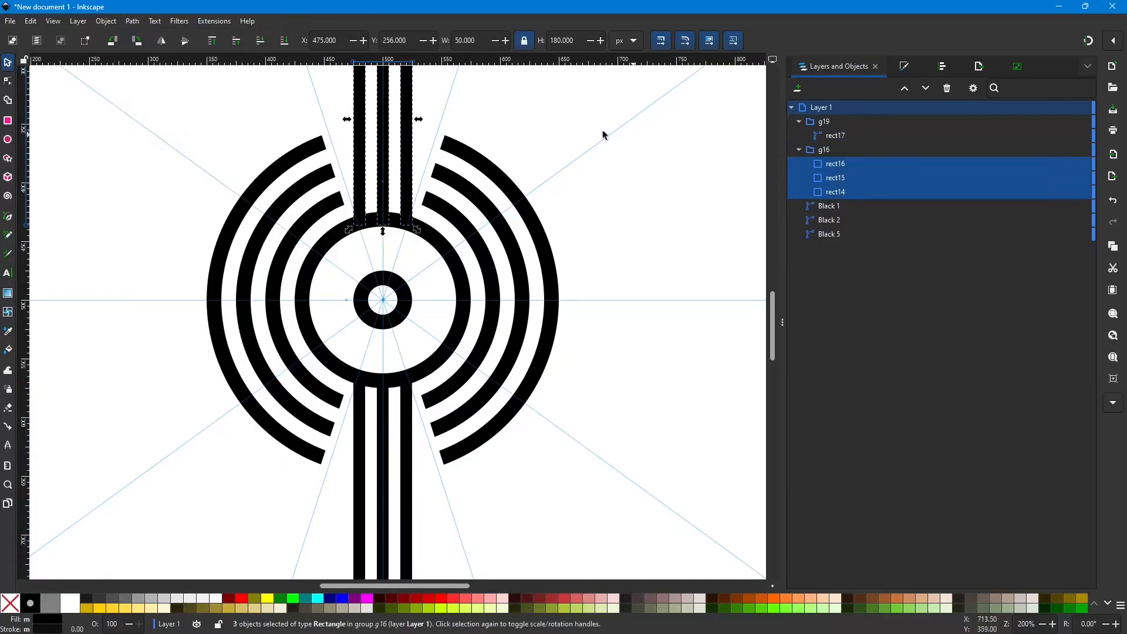
left_click(130, 26)
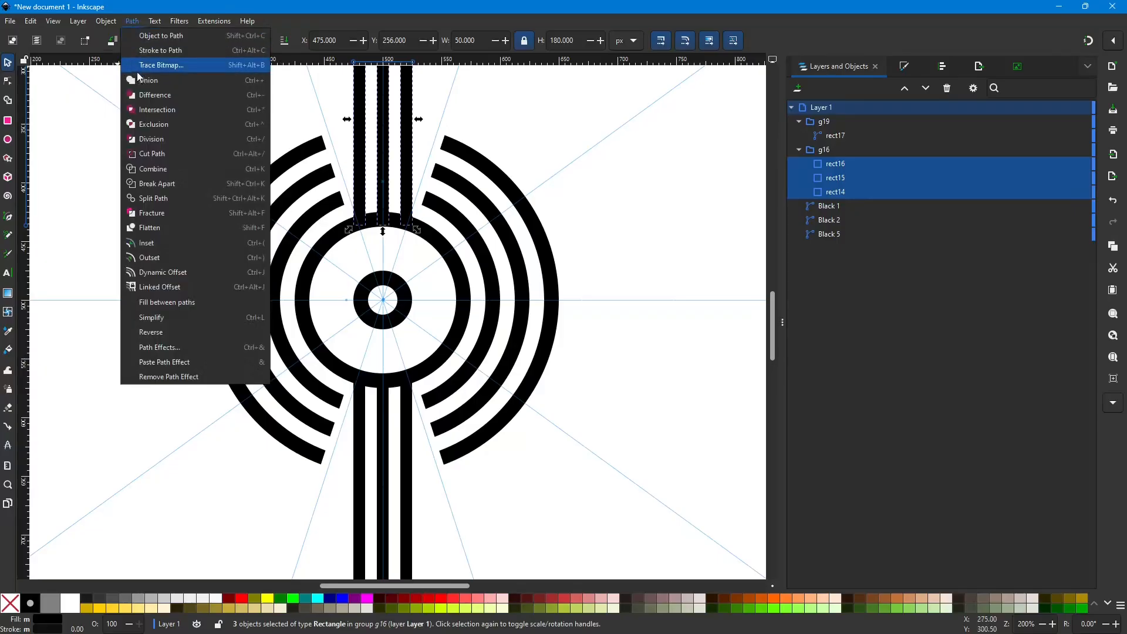
left_click(137, 76)
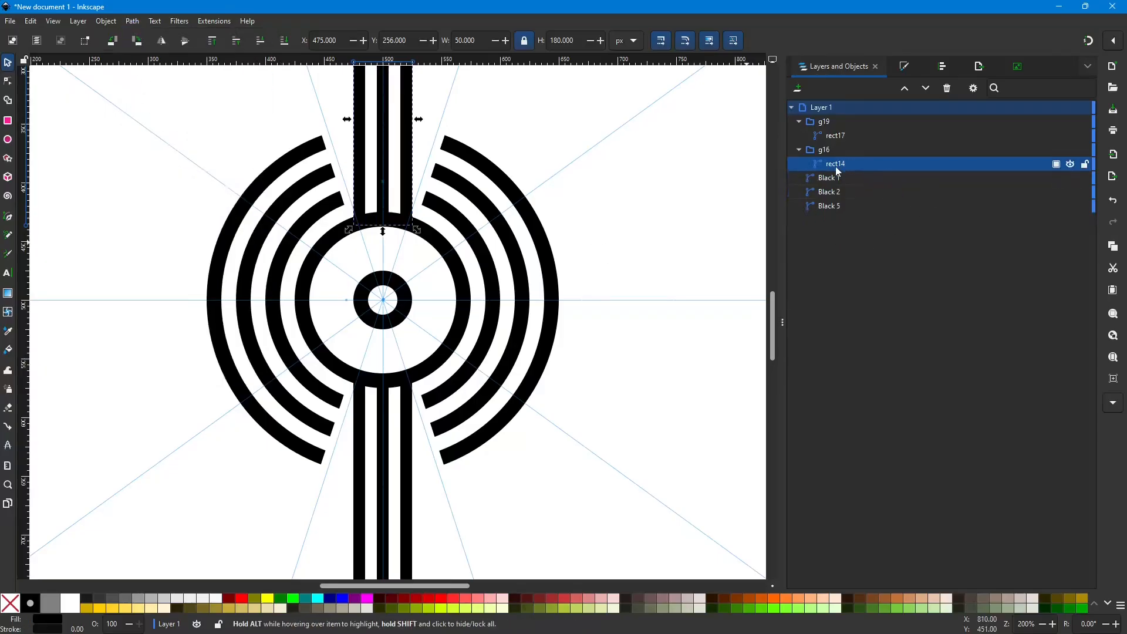
Step: Move the united bar paths rect14 and rect17 out of their groups to the root level above Layer 1
left_click_drag(836, 165, 839, 105)
left_click_drag(841, 168, 841, 103)
left_click_drag(837, 150, 837, 114)
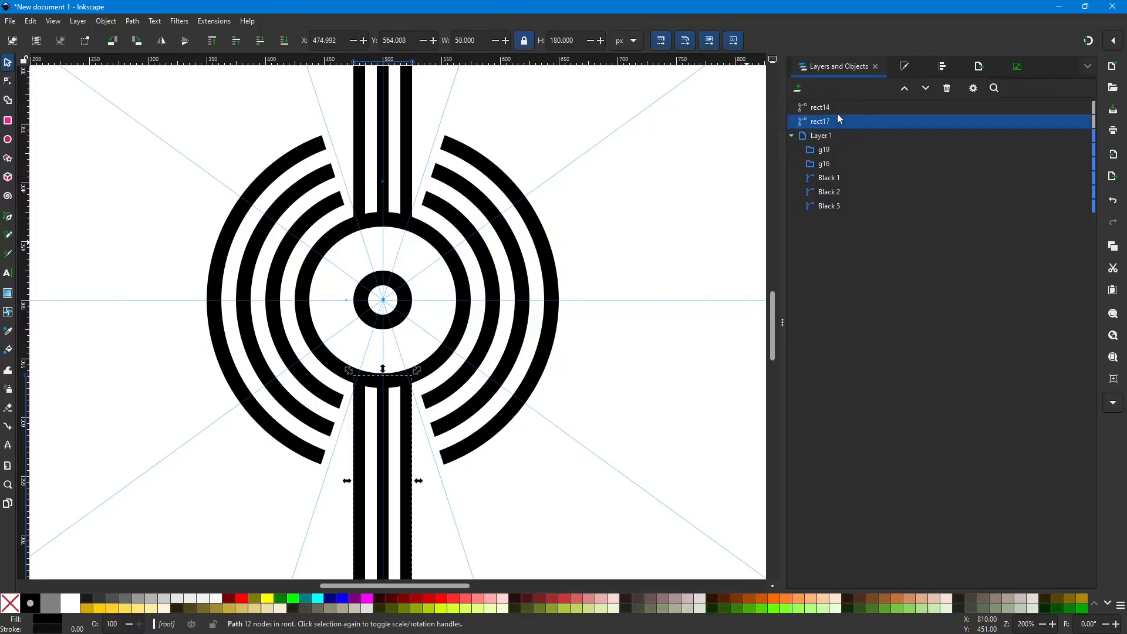
Step: Delete the empty groups g19 and g16 from Layer 1
left_click(820, 151)
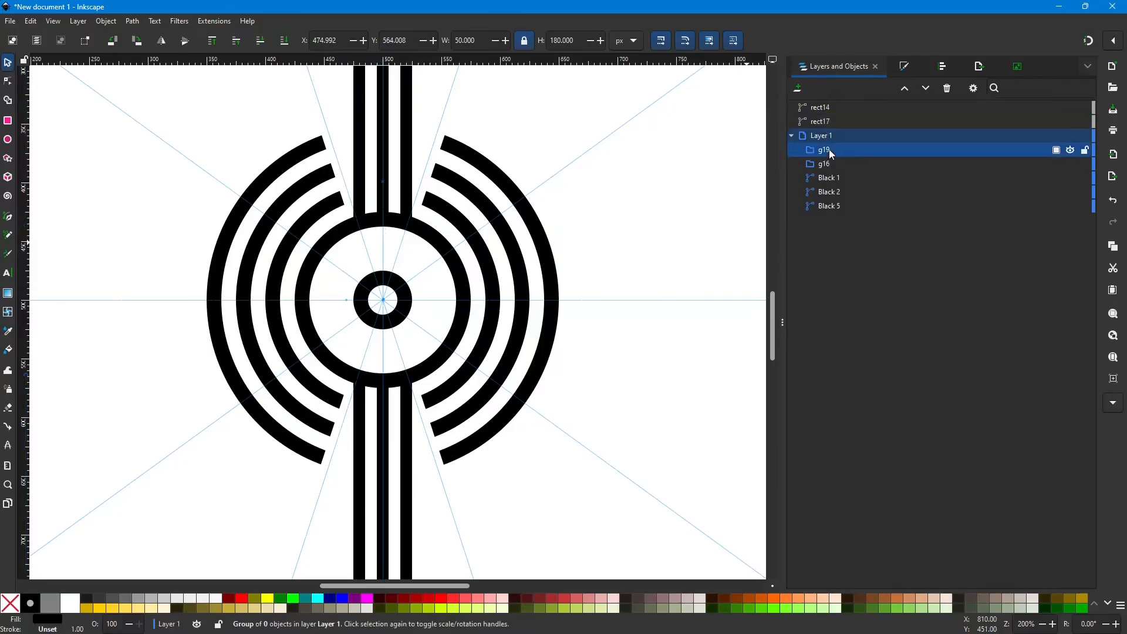
left_click(845, 164, "shift")
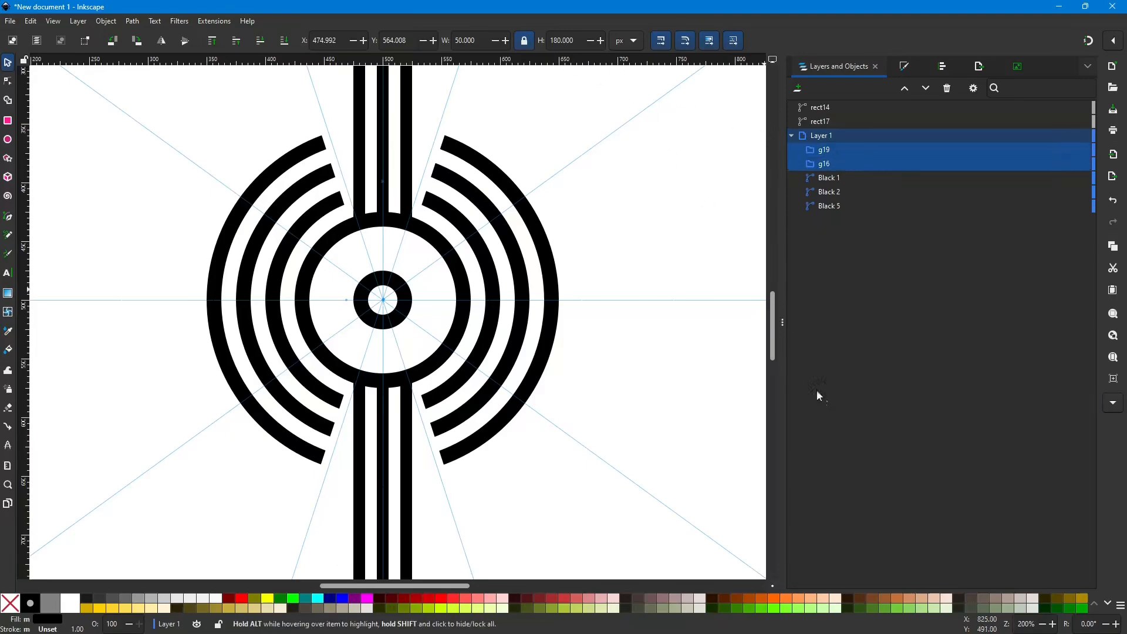
key("Delete")
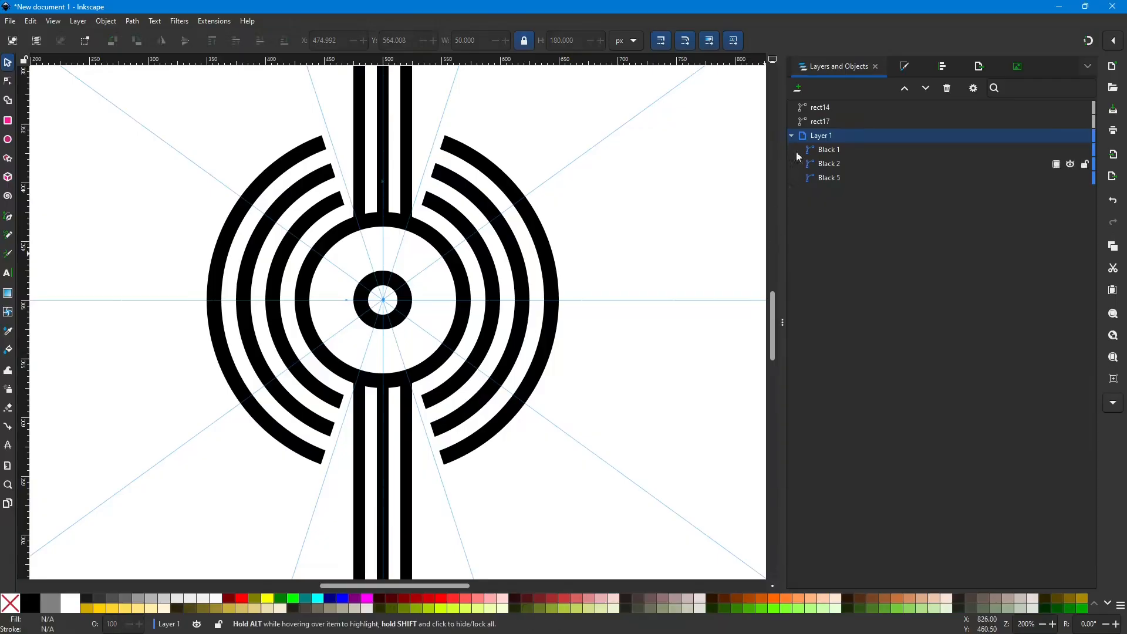
Step: Unite the bar paths rect14 and rect17 with the inner ring Black 2 using Union
left_click(825, 108)
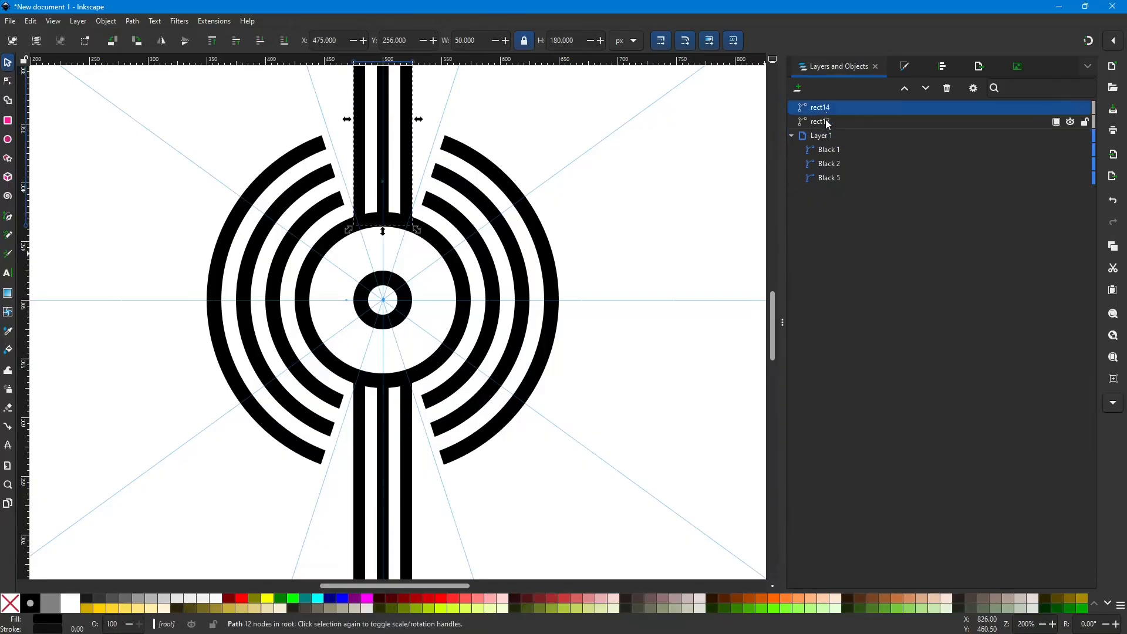
left_click(825, 121, "shift")
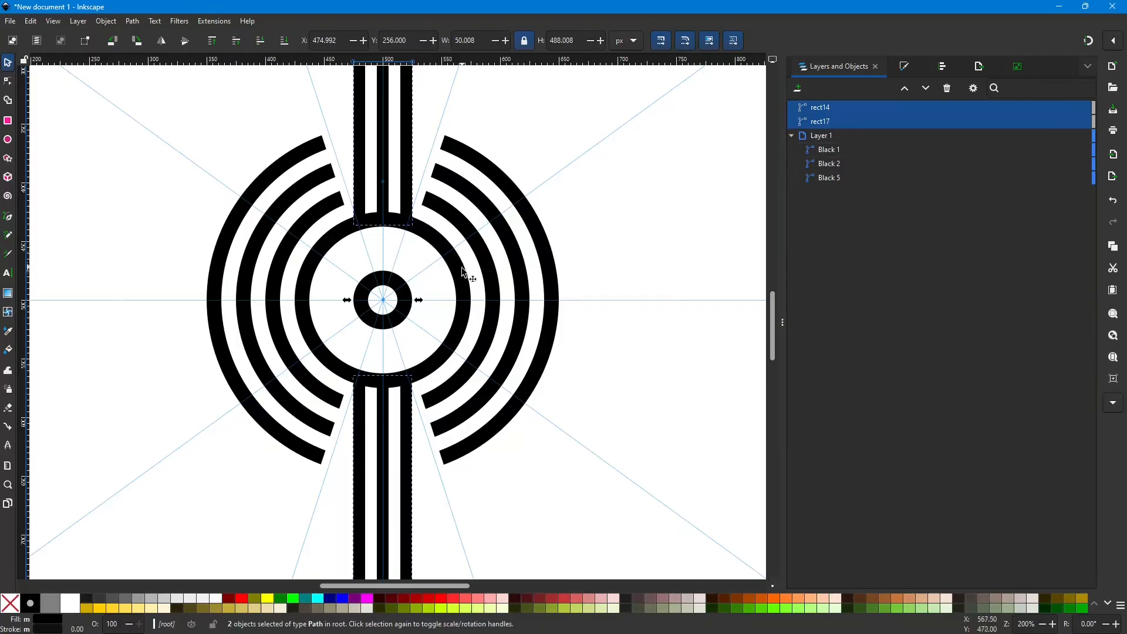
left_click(458, 279)
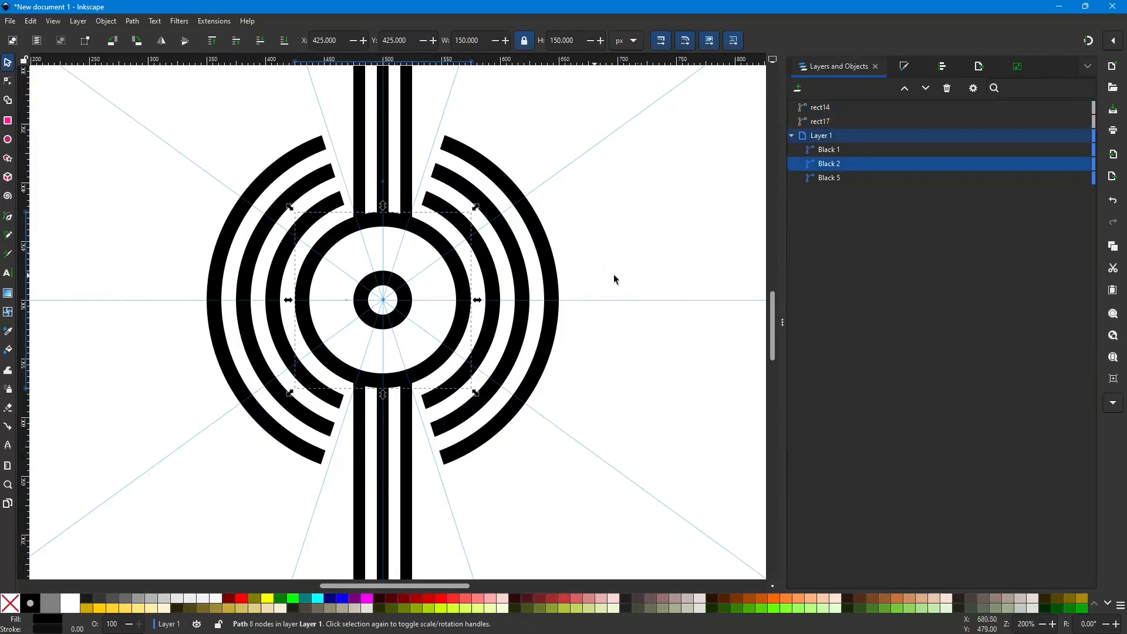
left_click(830, 120, "ctrl")
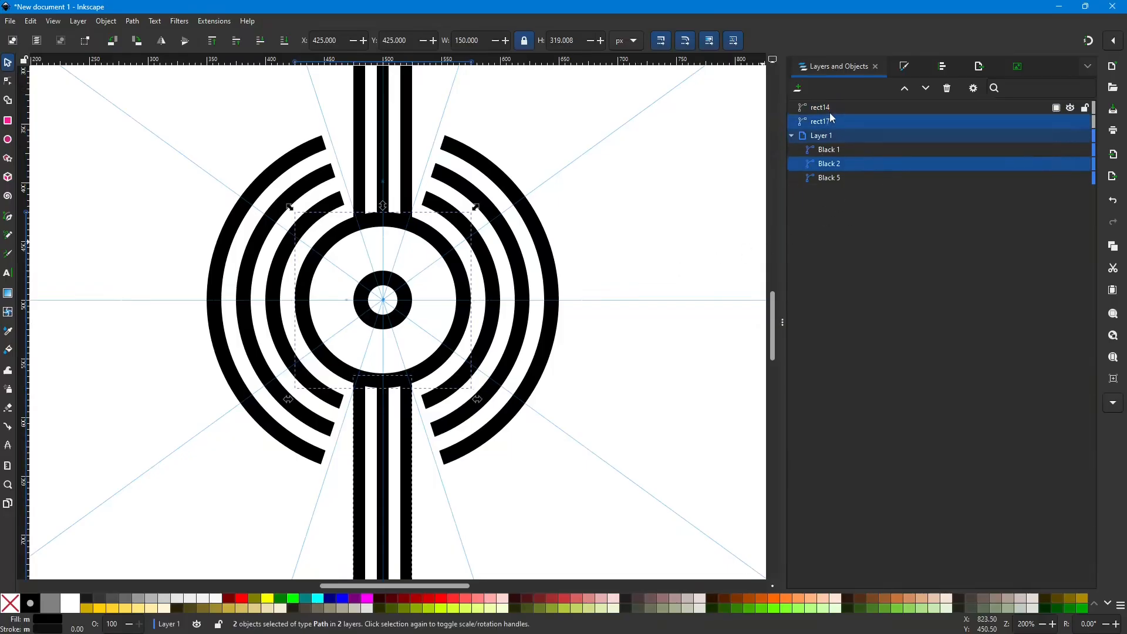
left_click(830, 109, "ctrl")
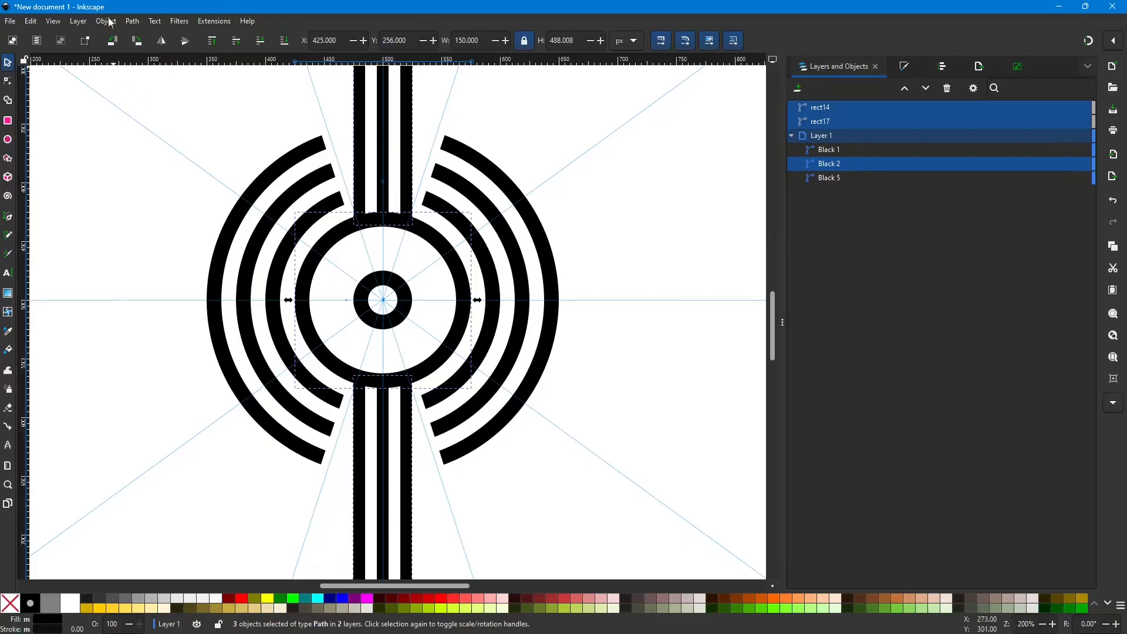
left_click(133, 21)
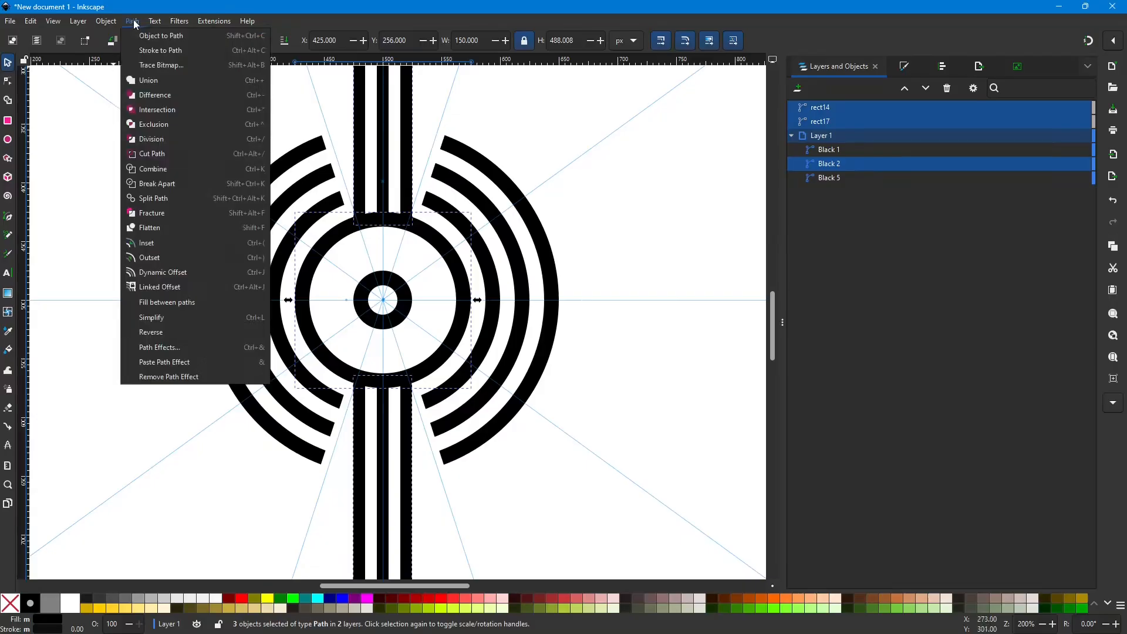
left_click(137, 82)
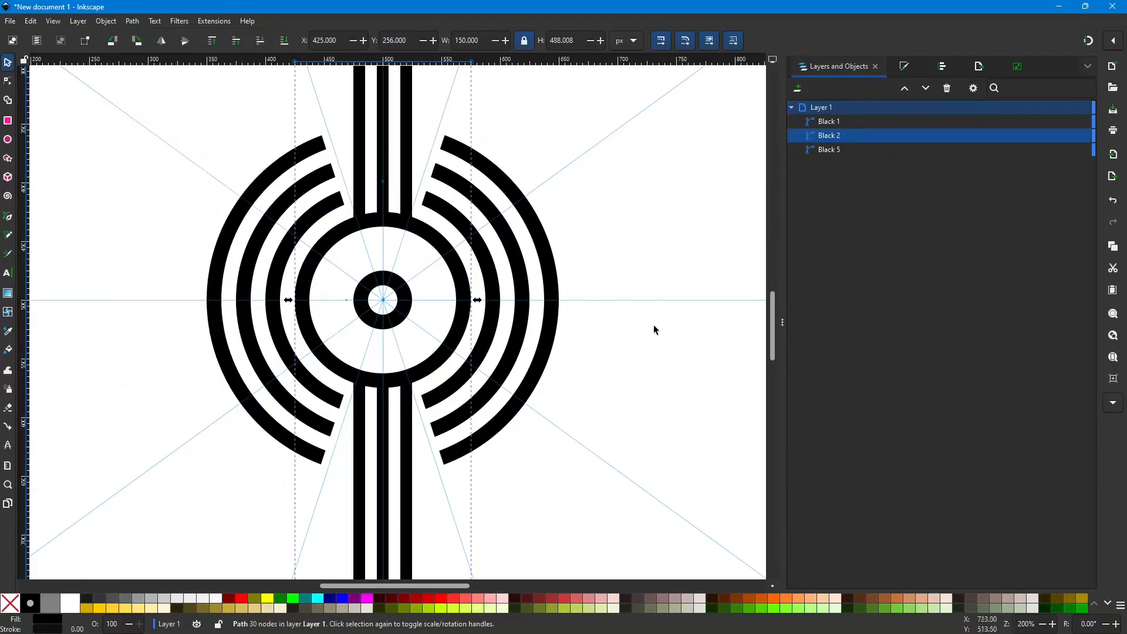
Step: Duplicate the outer rings path Black 5
scroll(645, 323, "up", 2)
scroll(651, 329, "down", 2)
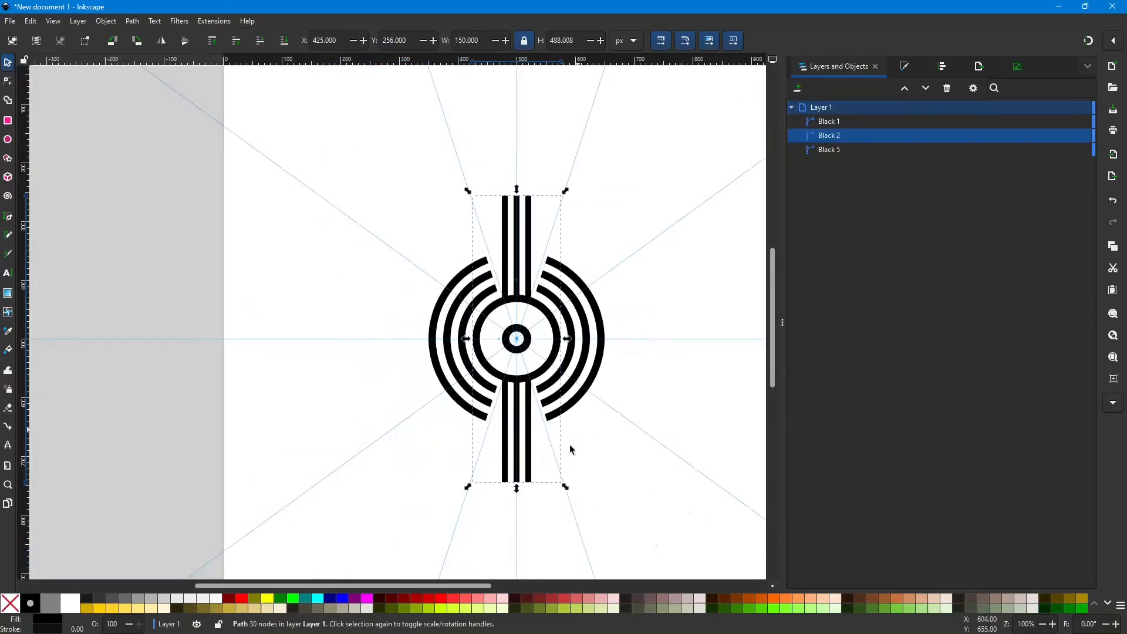
left_click_drag(435, 586, 484, 576)
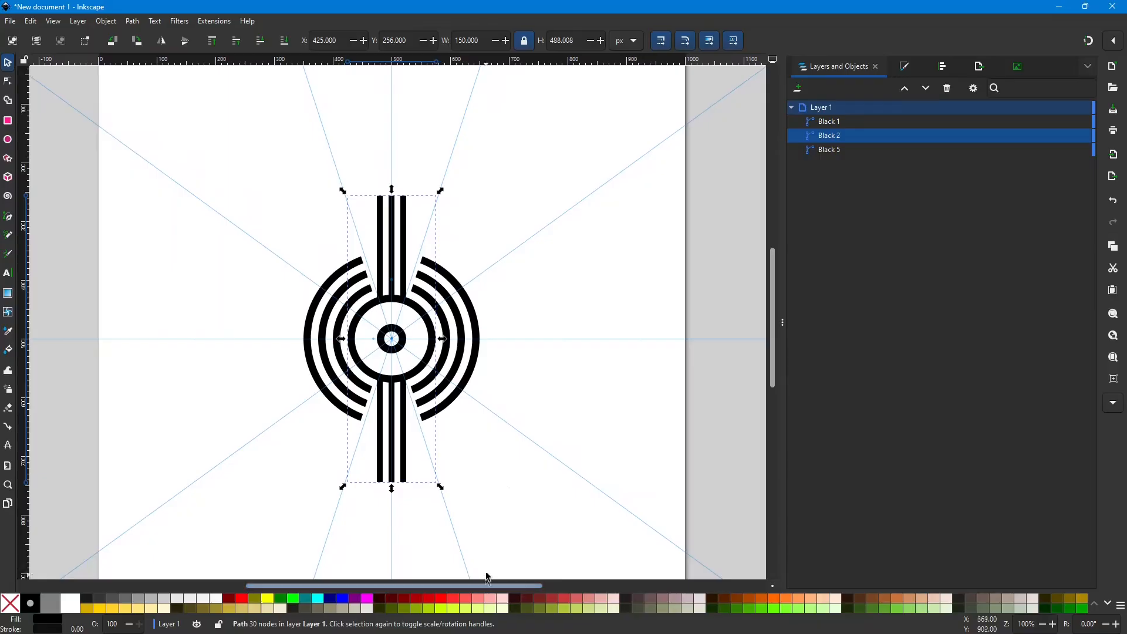
scroll(522, 349, "up", 1)
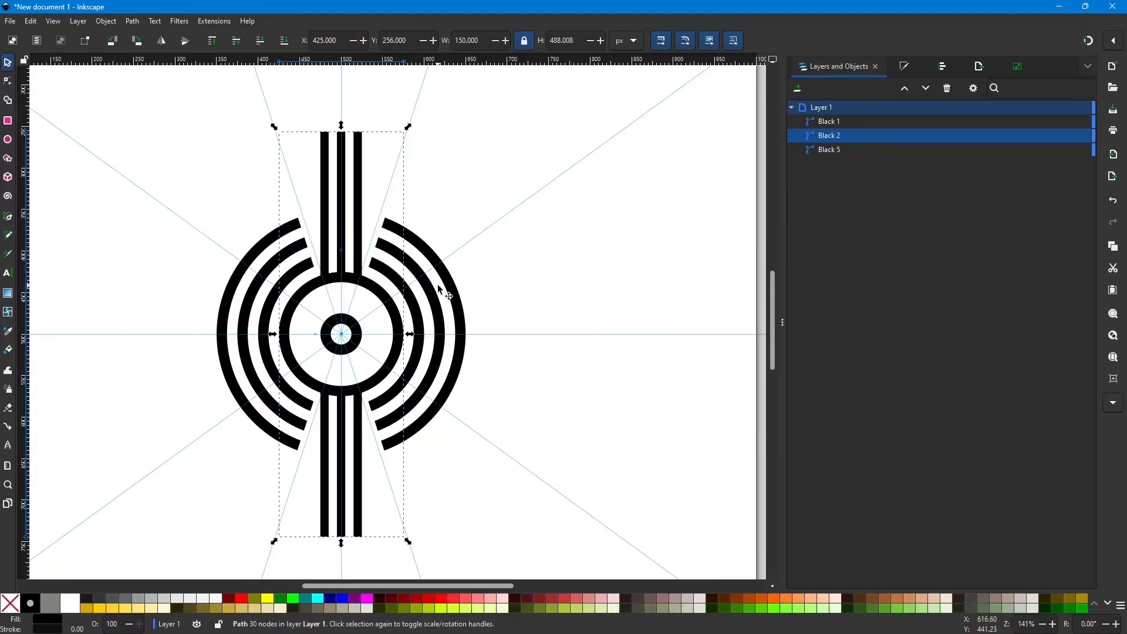
left_click(457, 295)
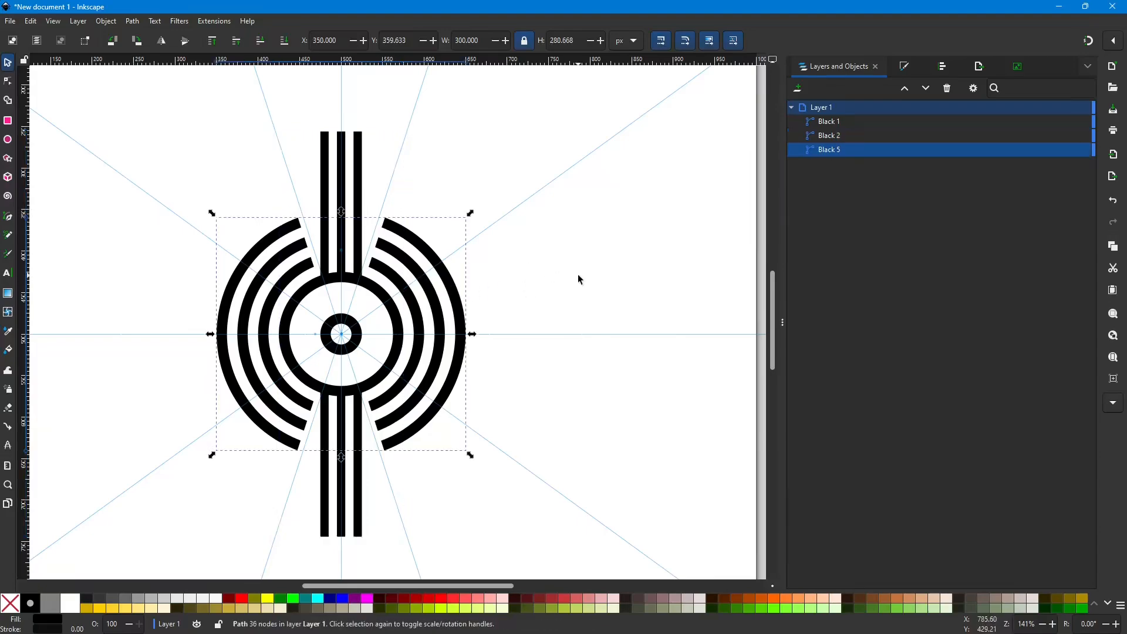
key("ctrl+d")
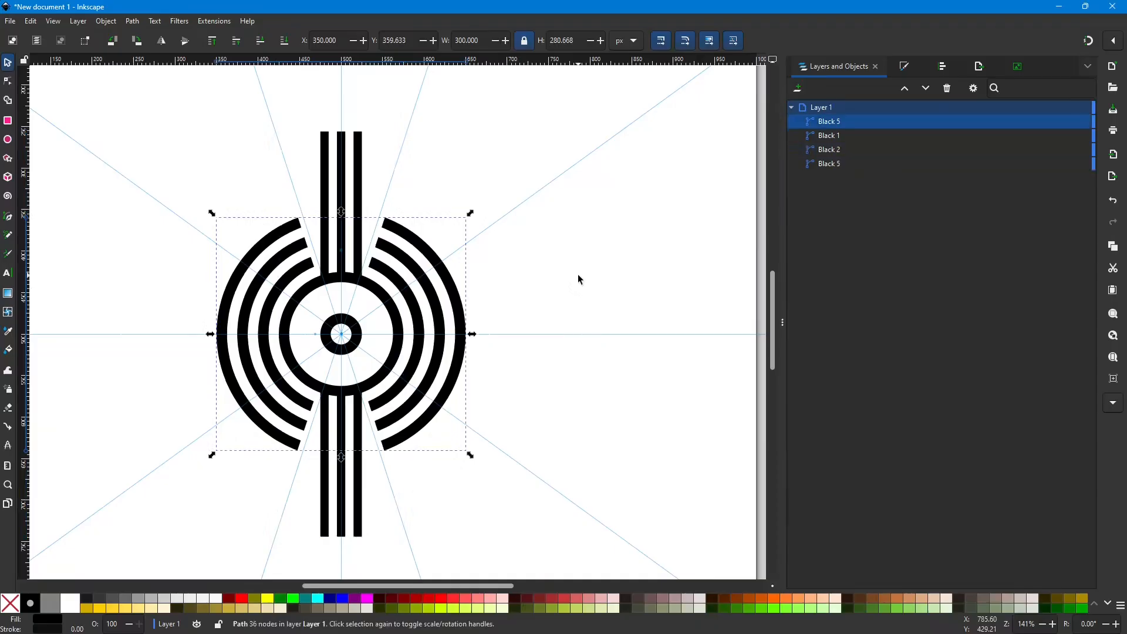
Step: Try rotating the duplicated Black 5 rings a quarter turn and subtracting them from Black 2 with Difference
left_click(456, 298)
left_click_drag(472, 211, 445, 454)
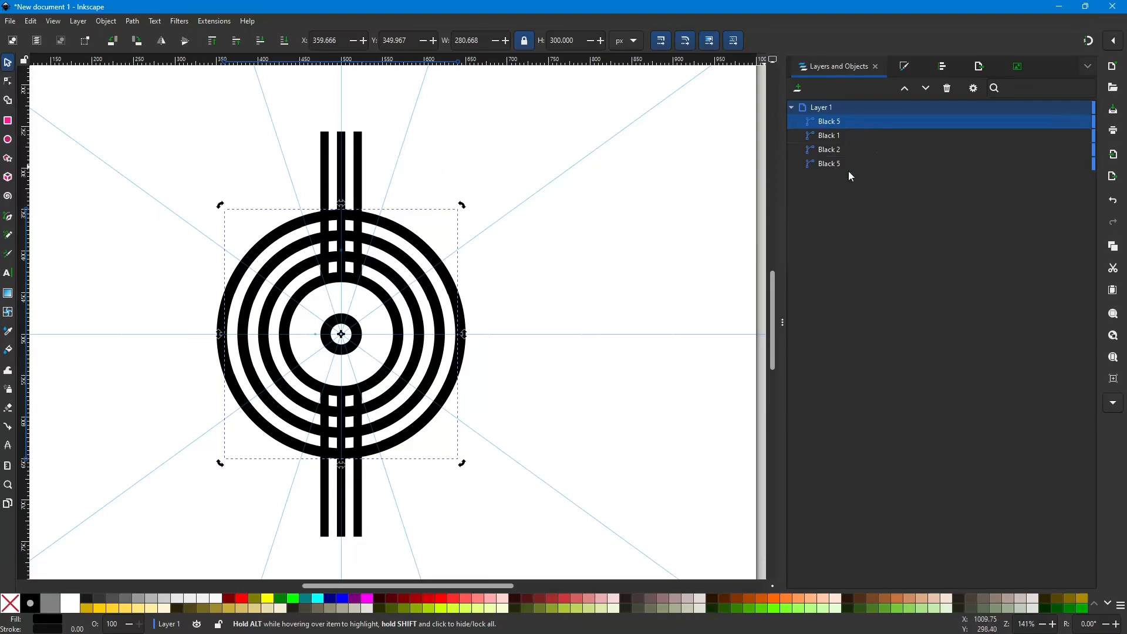
left_click(362, 164, "shift")
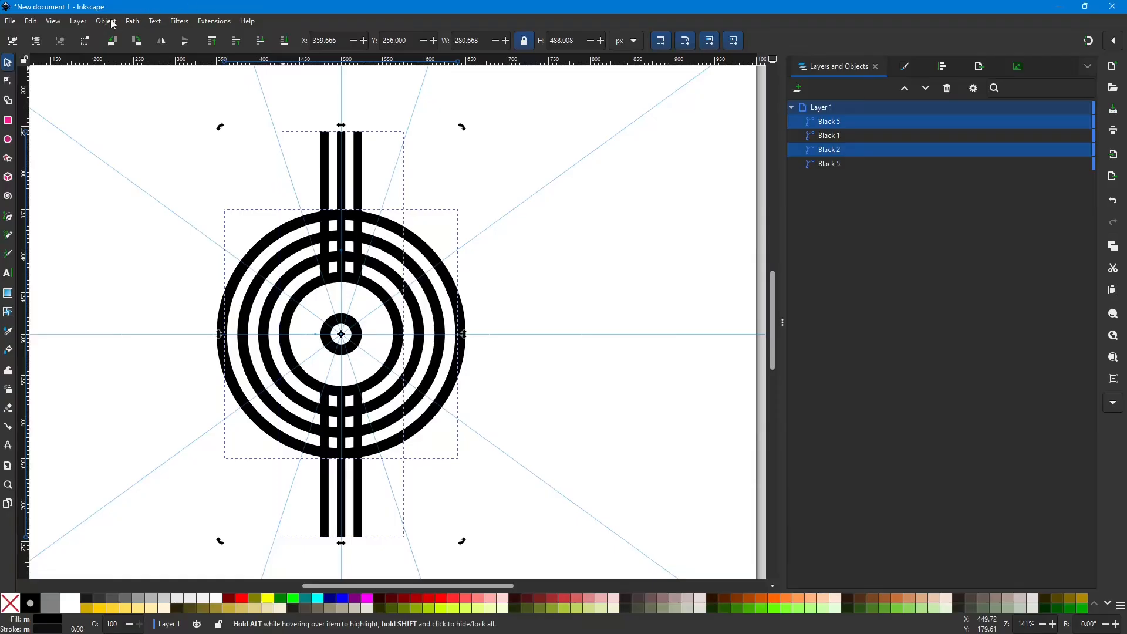
left_click(132, 22)
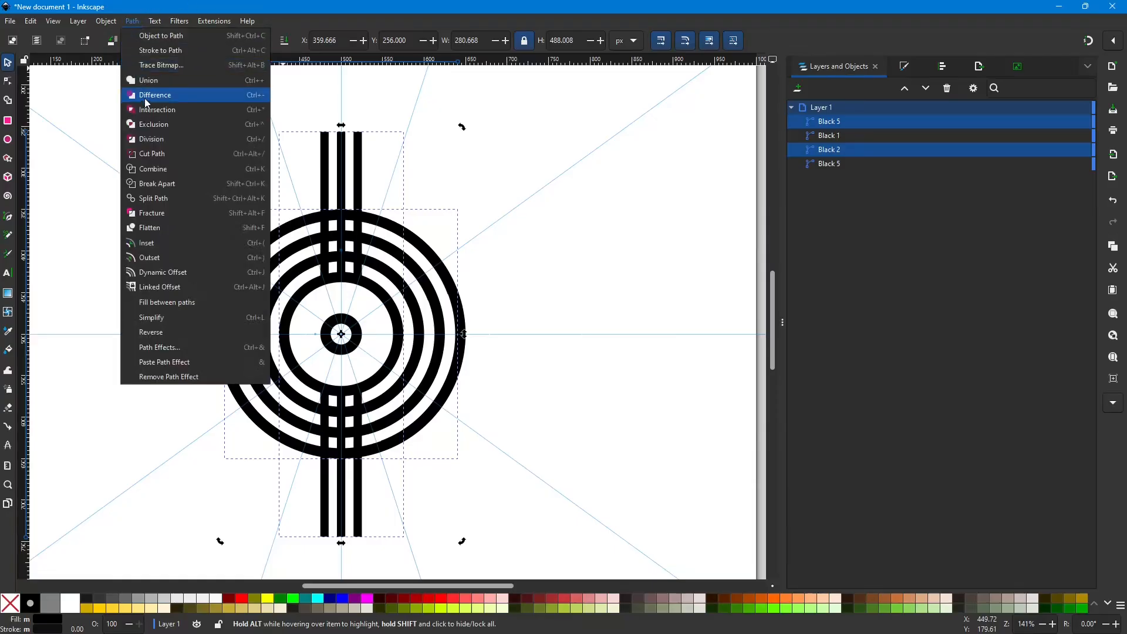
left_click(152, 96)
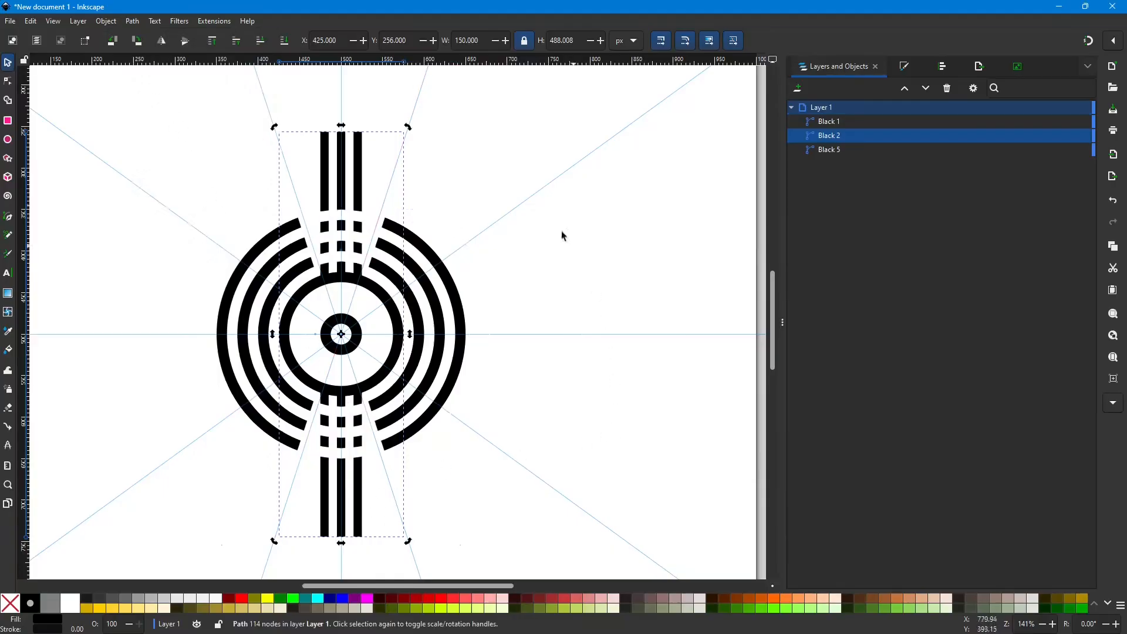
Step: Undo the Difference on Black 2 and the rotation of the duplicated rings
left_click(527, 194)
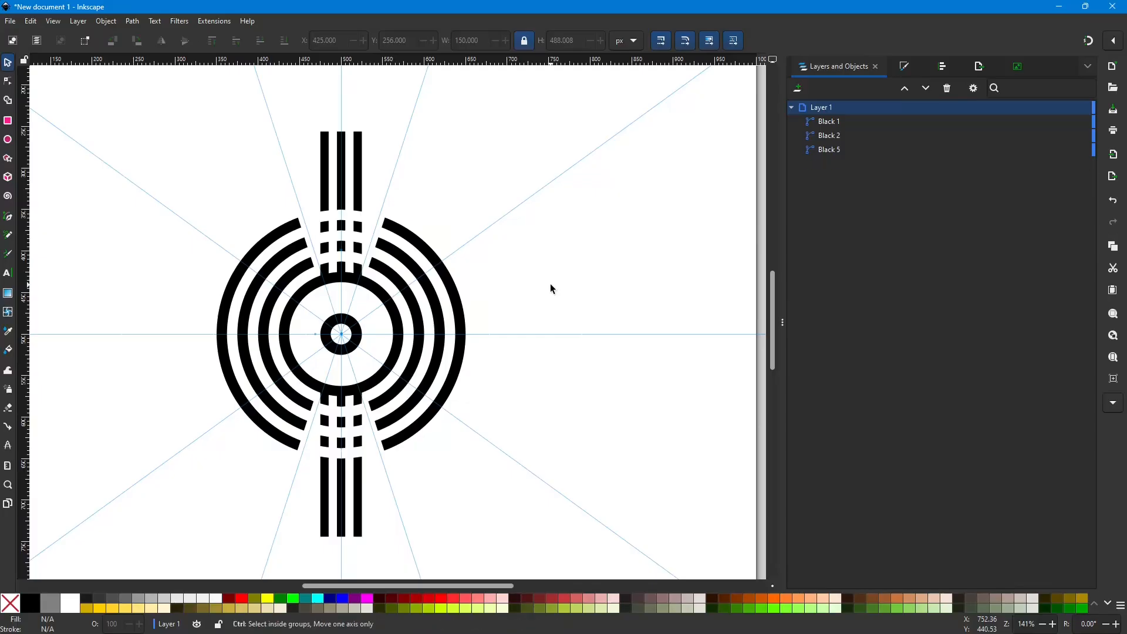
key("ctrl+z")
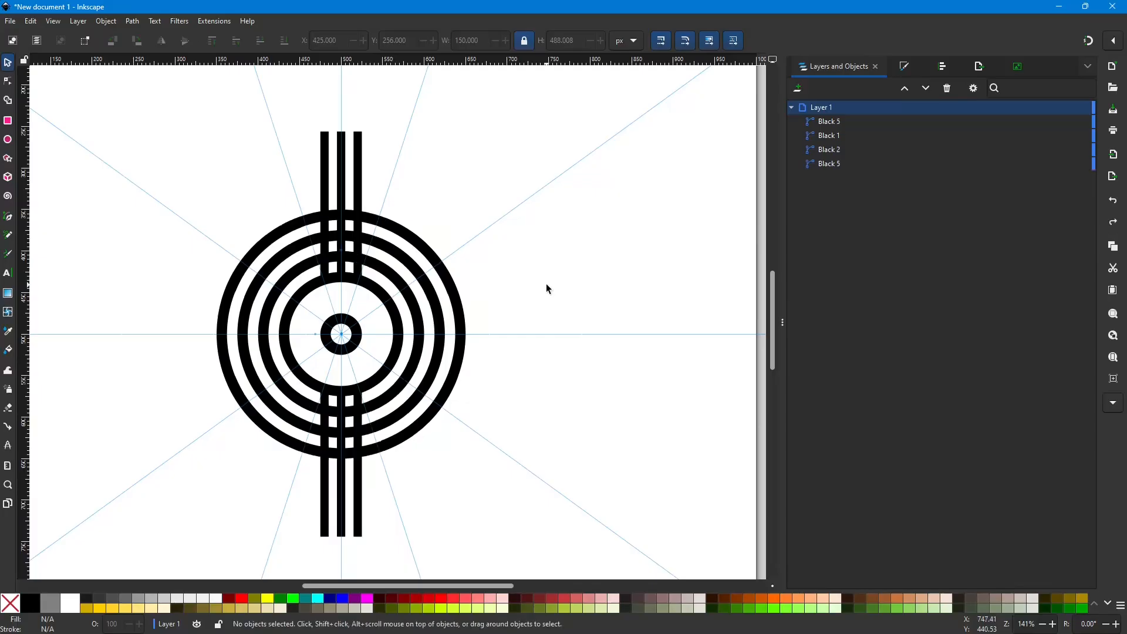
key("ctrl+shift+z")
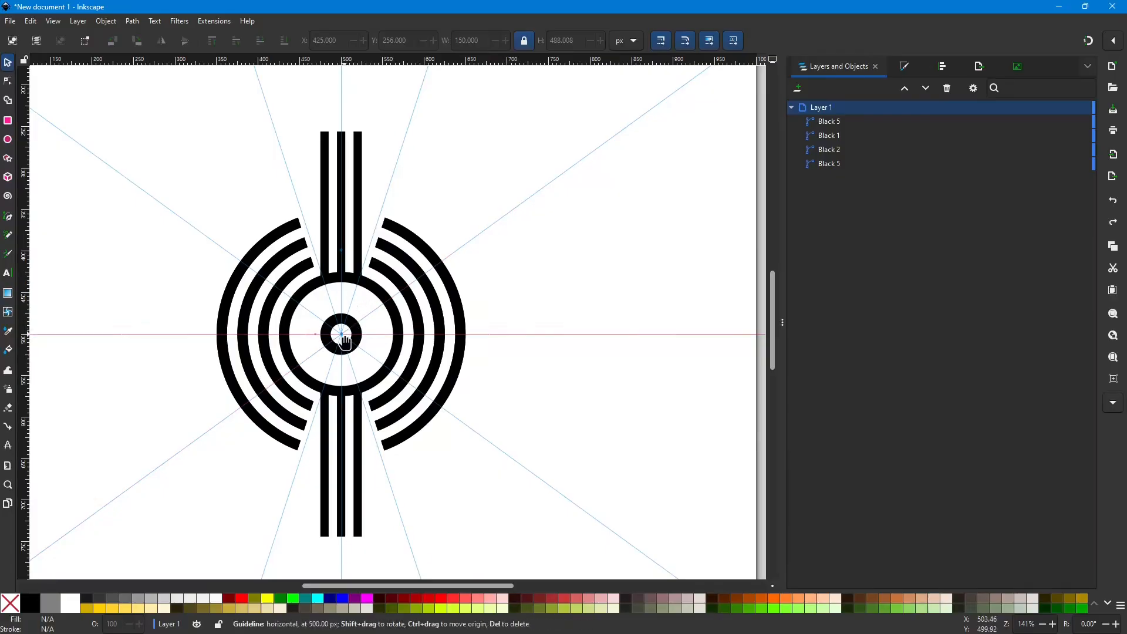
Step: Draw a circle about 299 px in diameter outward from the guide intersection at the centre of the rings
scroll(344, 334, "up", 1)
scroll(345, 335, "down", 1)
scroll(344, 334, "up", 1)
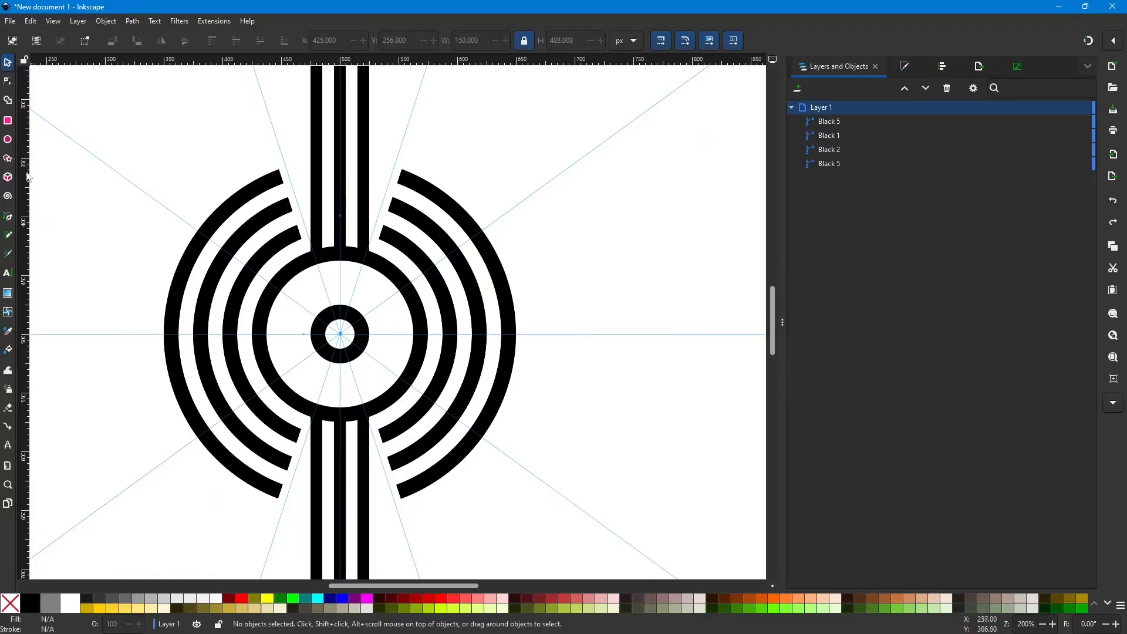
left_click(7, 139)
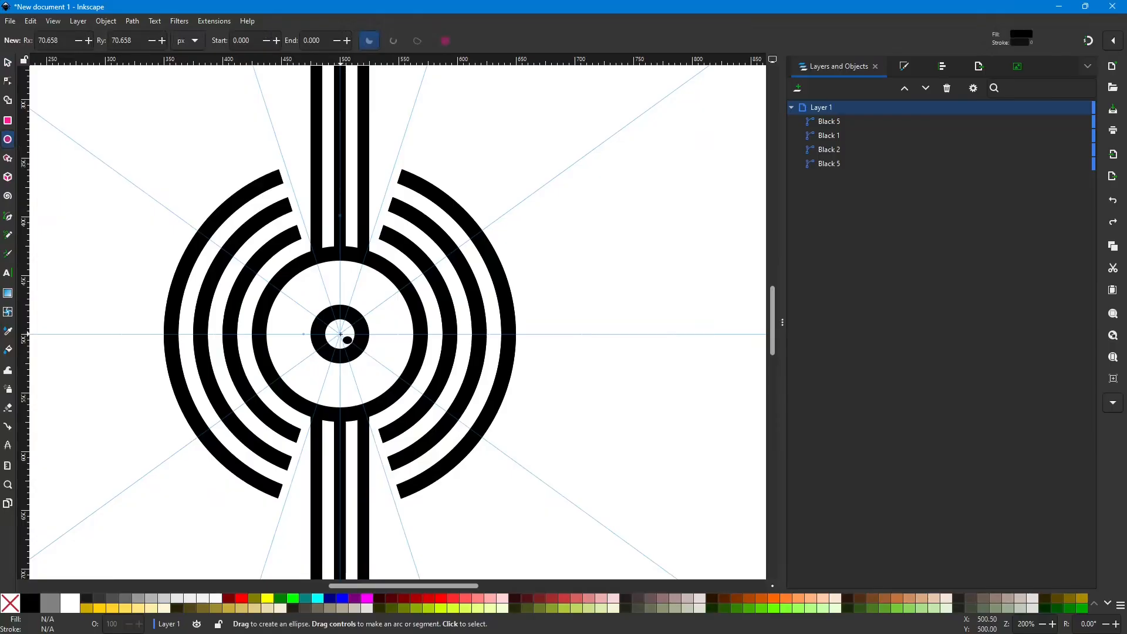
left_click_drag(340, 334, 523, 510)
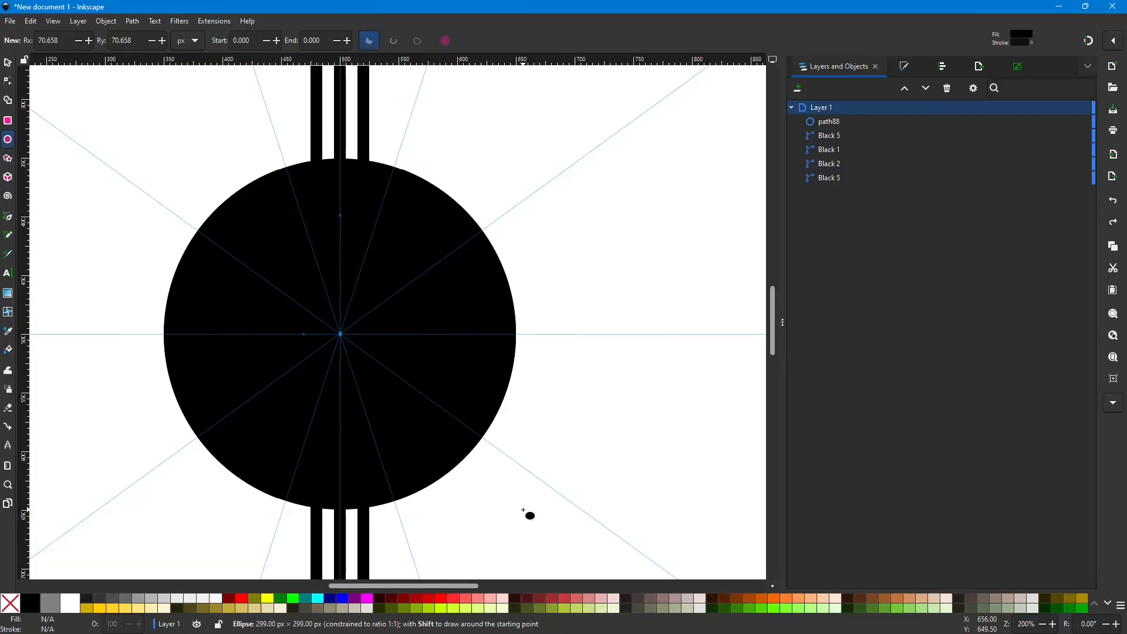
left_click_drag(523, 510, 523, 511)
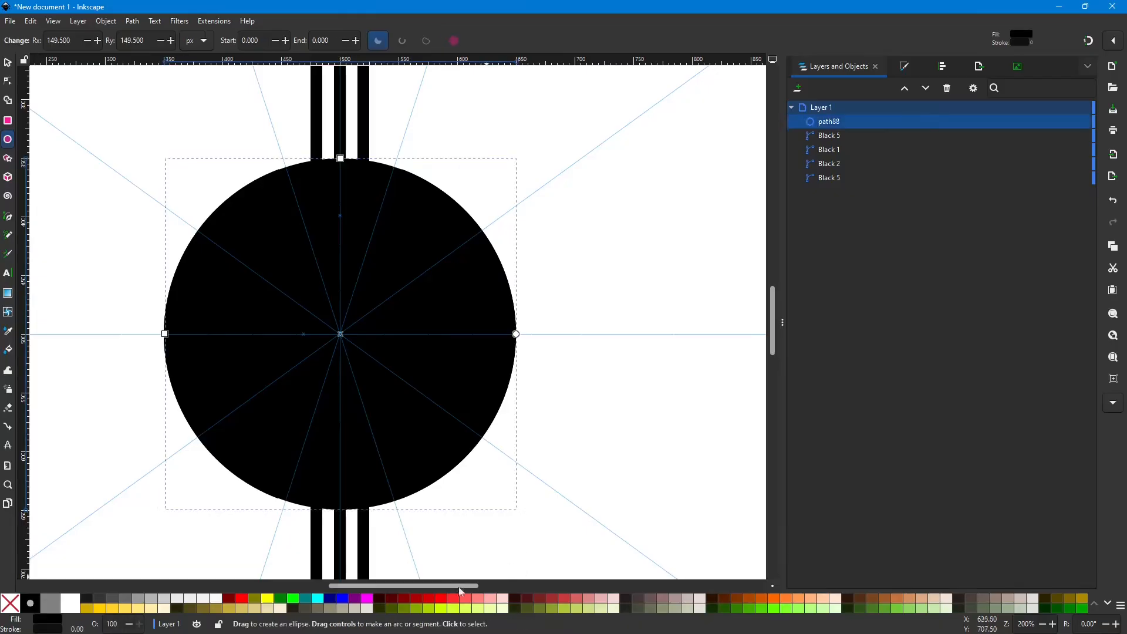
Step: Fill the new circle with red and centre it on the page
left_click(241, 598)
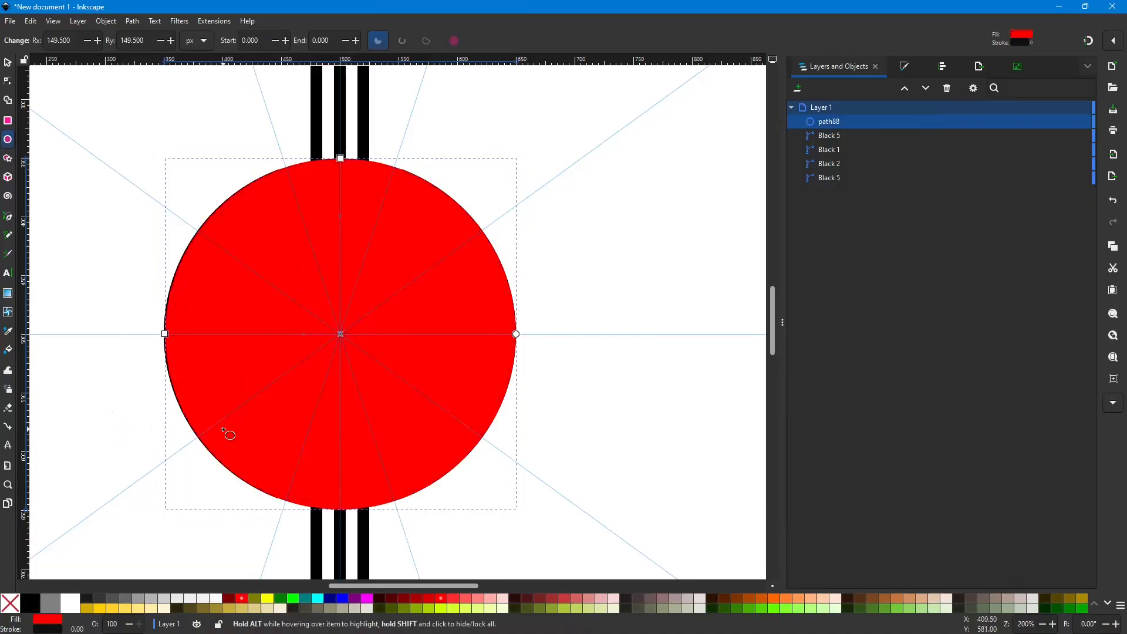
left_click(941, 66)
left_click(832, 183)
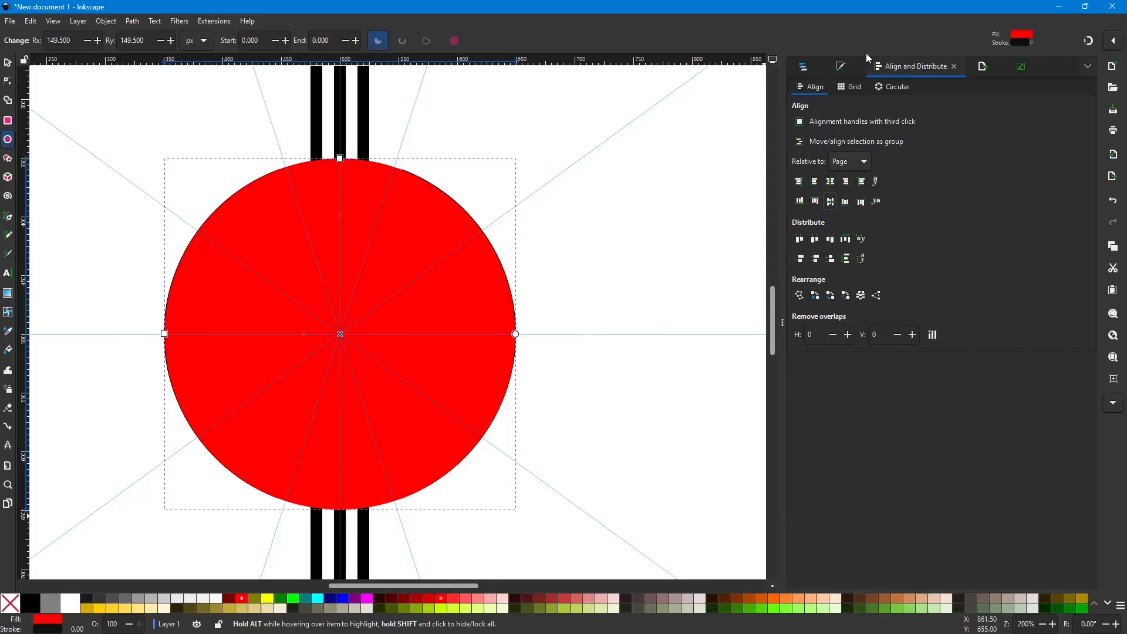
Step: Lower the alpha of the circle's red fill to 69
left_click(841, 64)
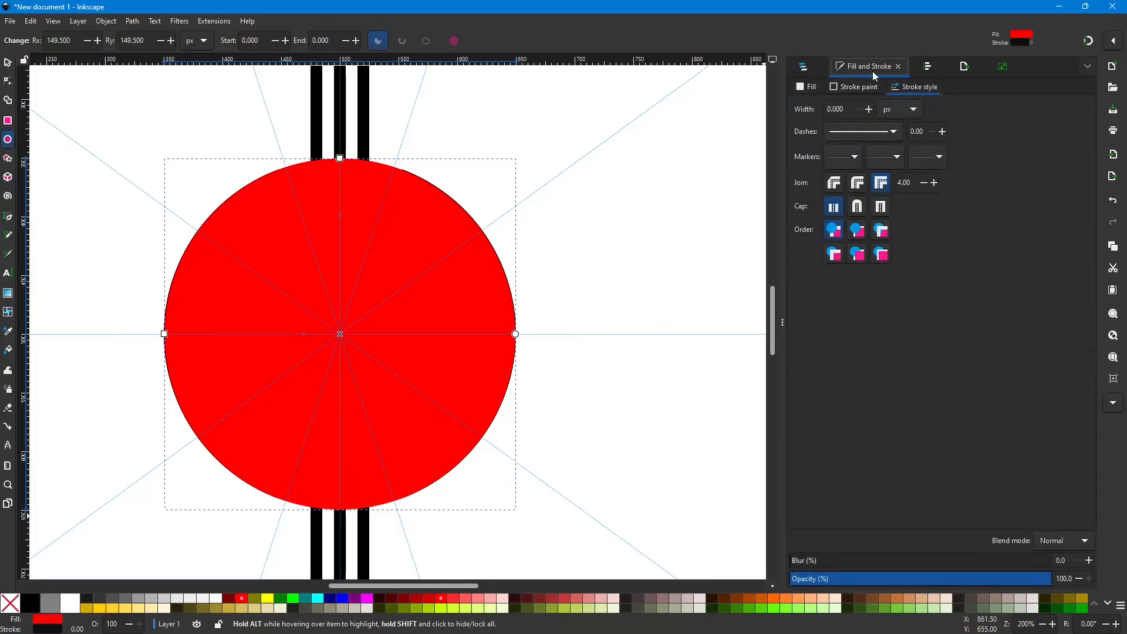
left_click(807, 88)
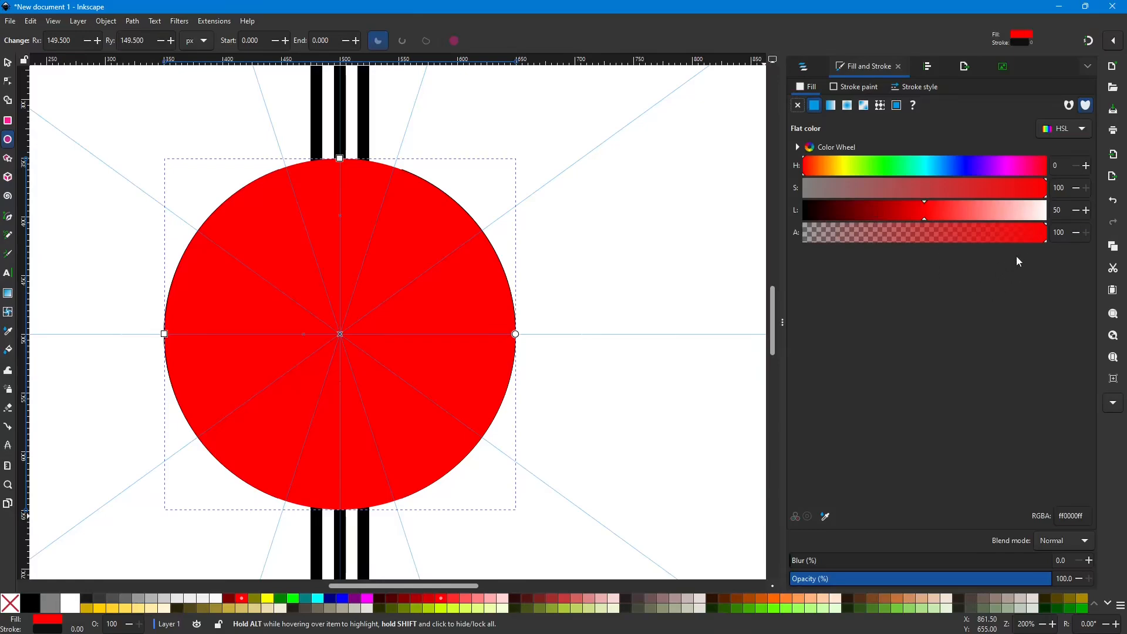
left_click_drag(1047, 242, 974, 252)
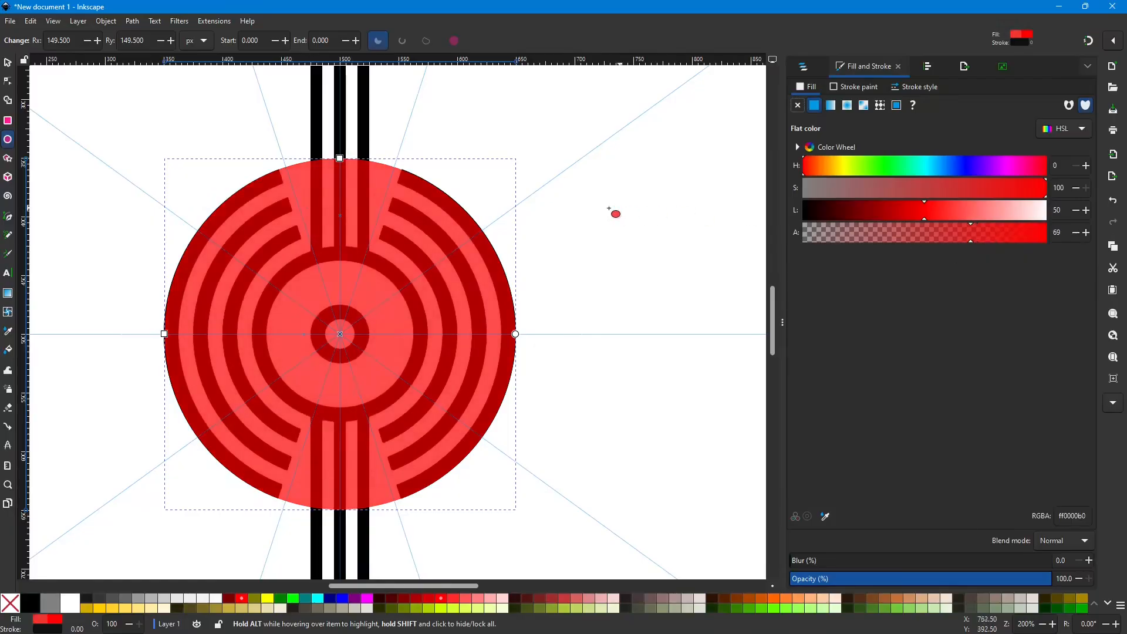
Step: Enlarge the red circle about its centre to 301 px in width and height
scroll(611, 214, "up", 2)
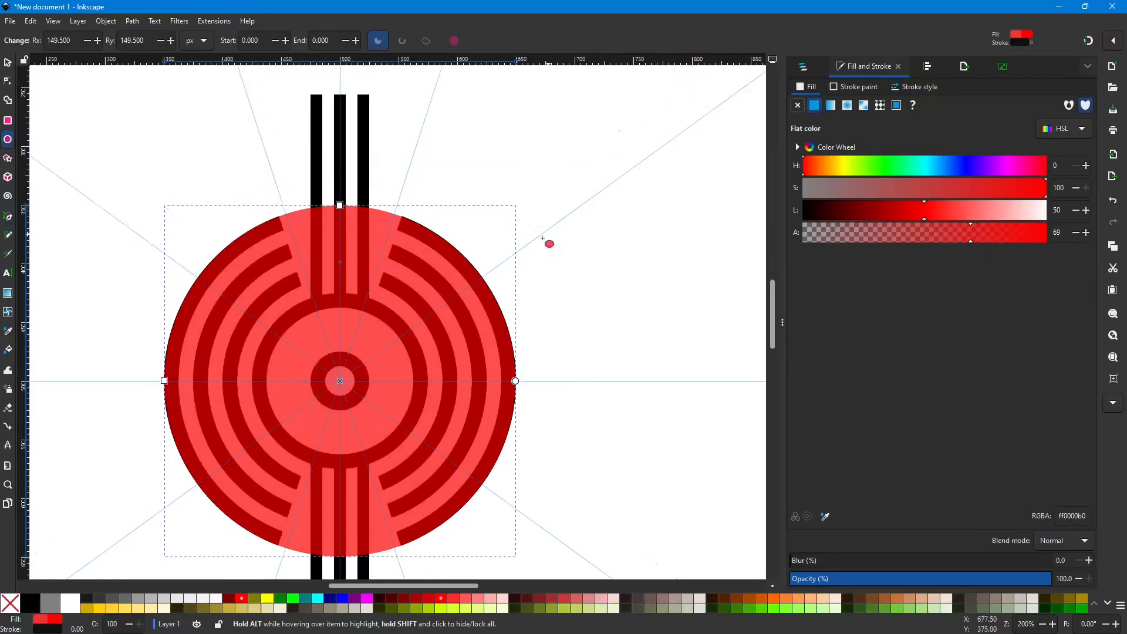
left_click(8, 63)
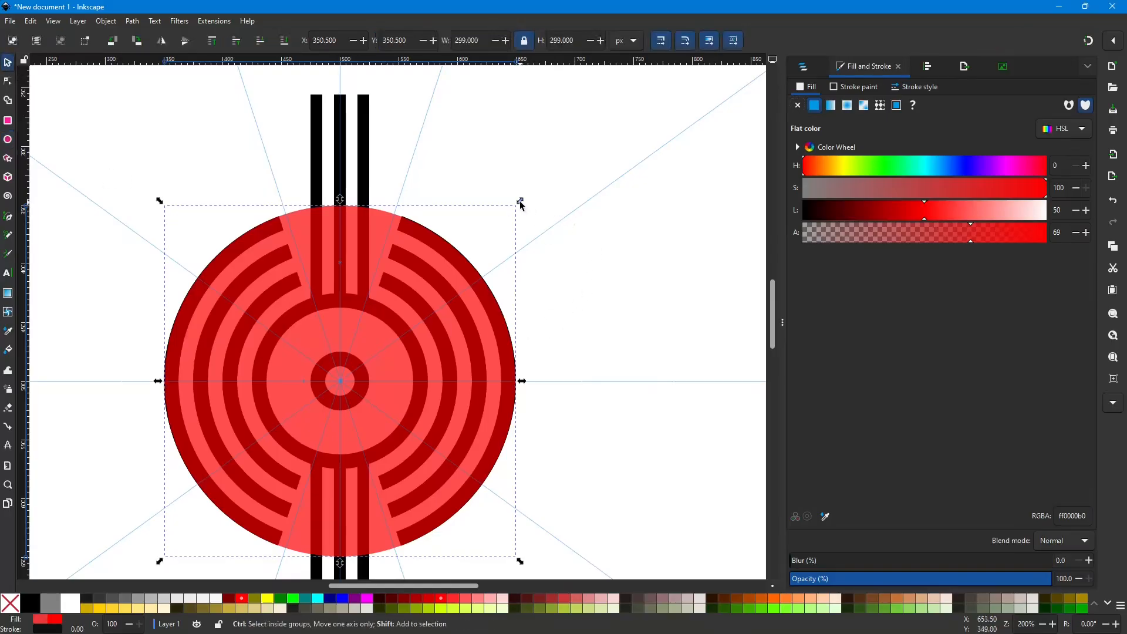
left_click_drag(521, 203, 521, 202)
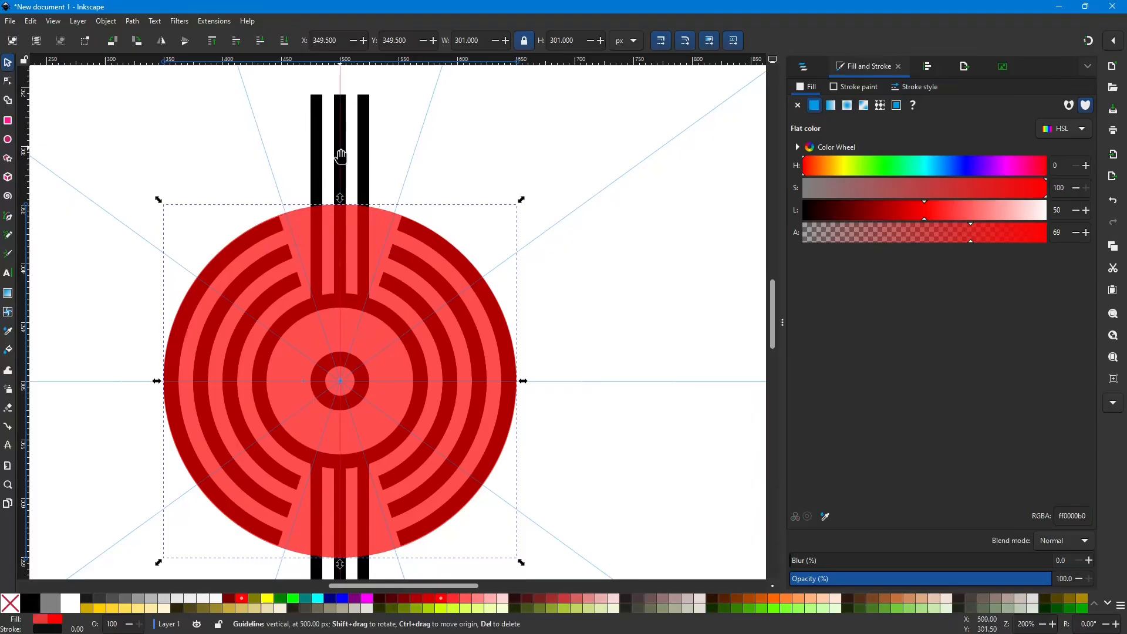
Step: Trim the vertical bars of Black 2 to the red circle's outline with an Intersection of the two shapes
left_click(320, 150, "ctrl")
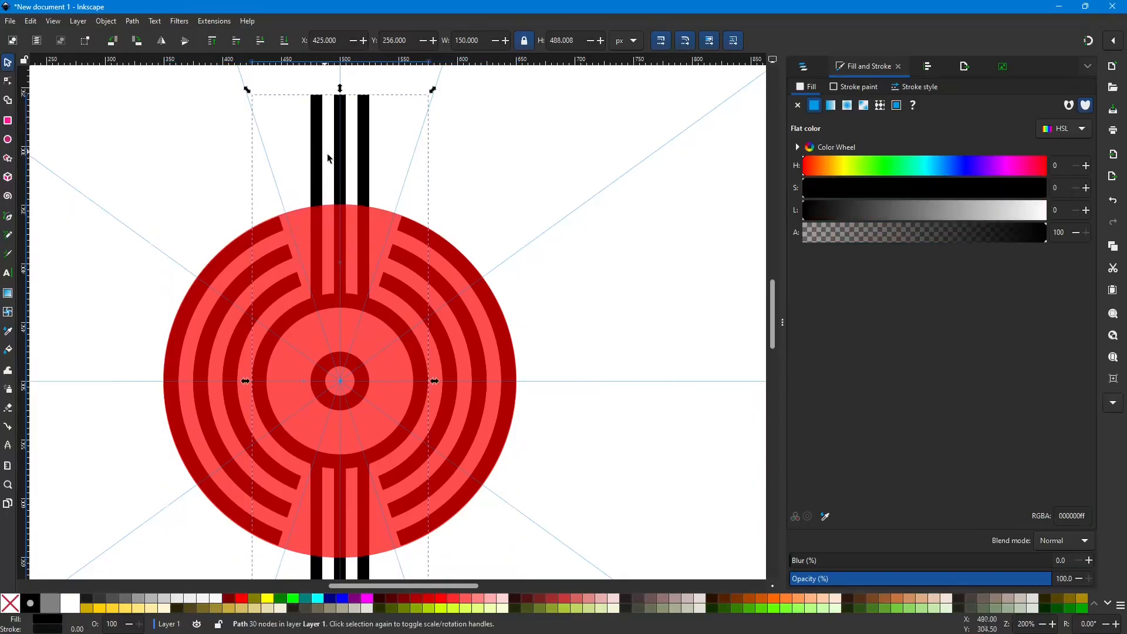
left_click(804, 68)
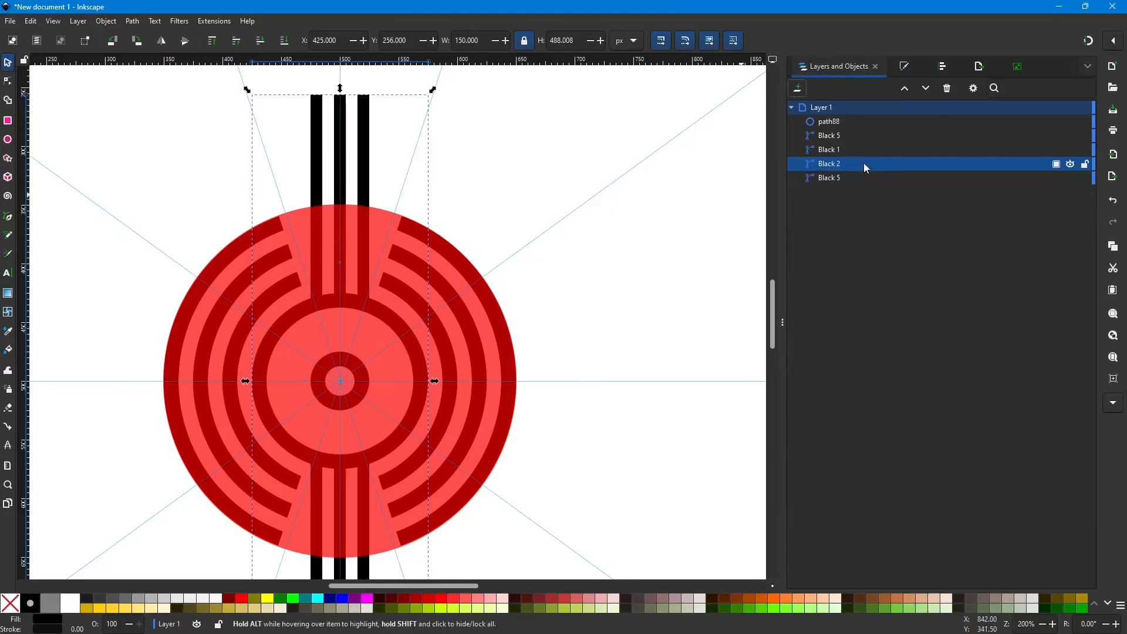
left_click(473, 305)
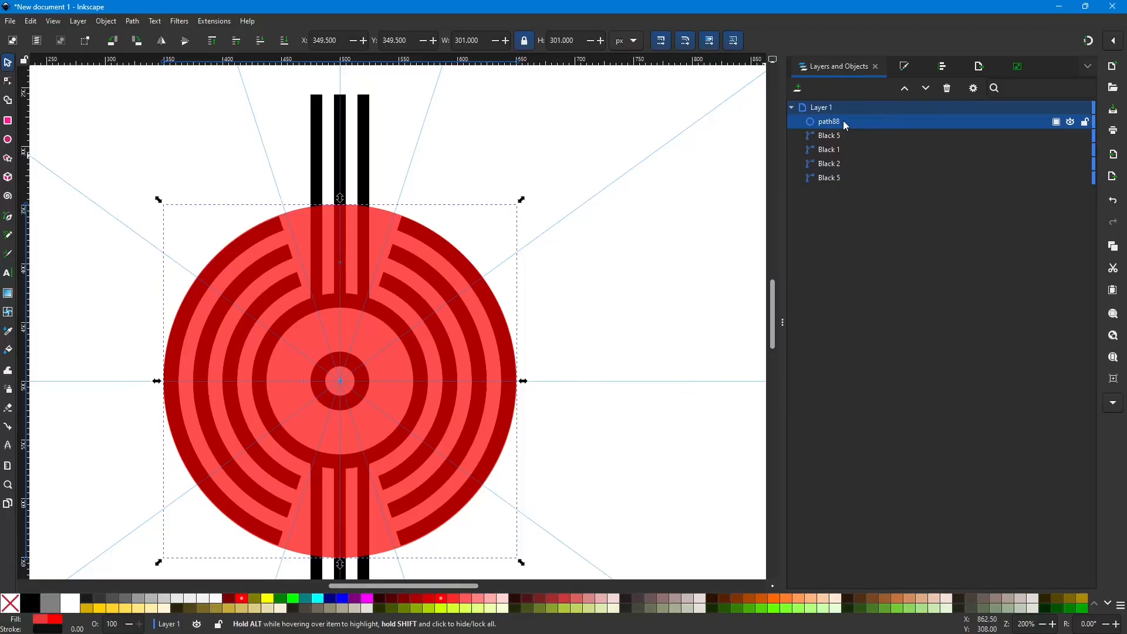
left_click(370, 148, "shift")
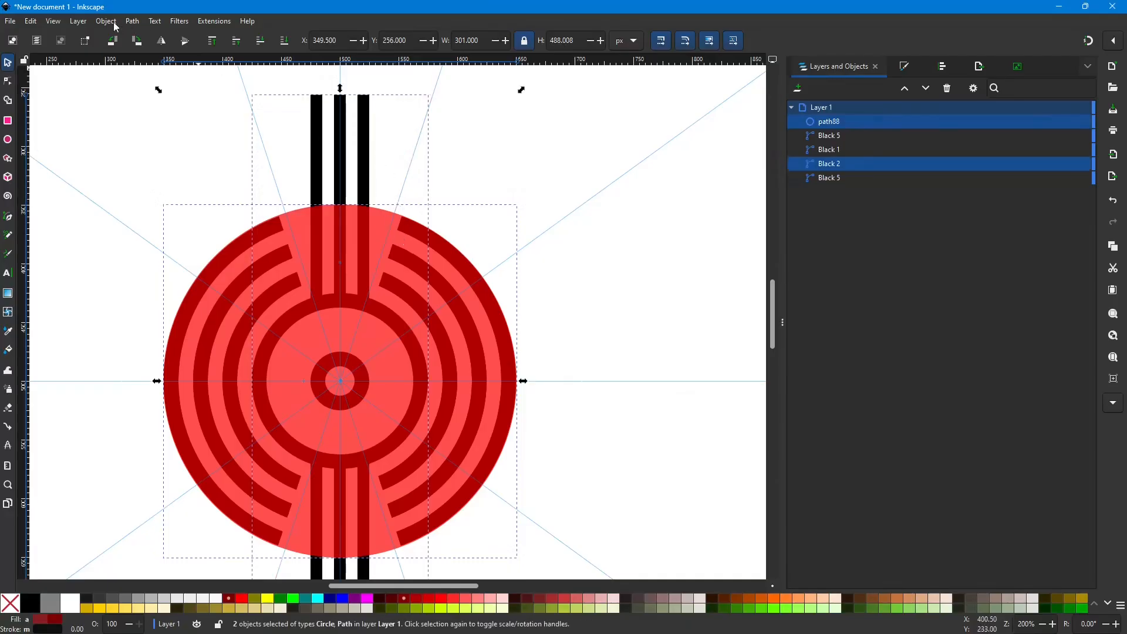
left_click(133, 21)
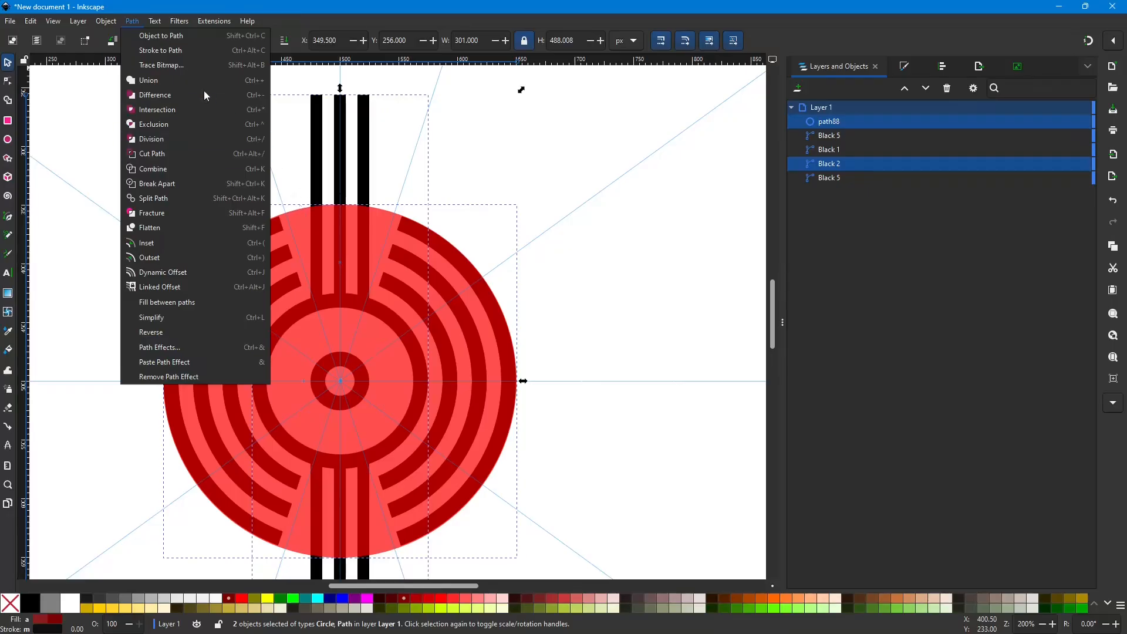
left_click(144, 113)
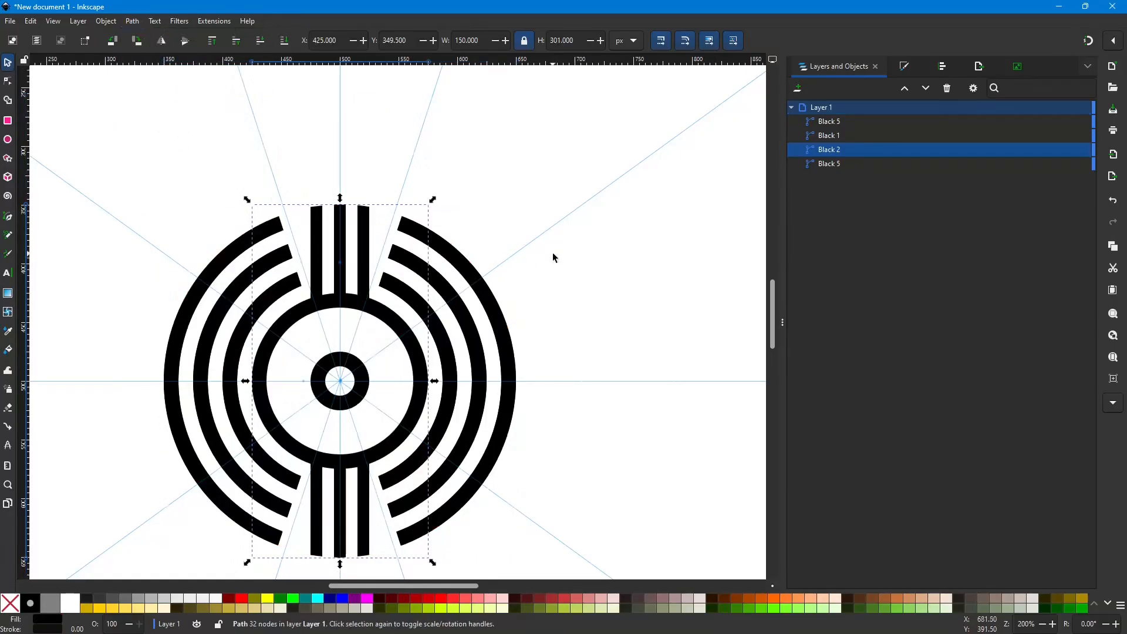
left_click(653, 278)
Step: Set the Text tool's font family to Orbitron
scroll(622, 275, "down", 2)
scroll(575, 272, "down", 1)
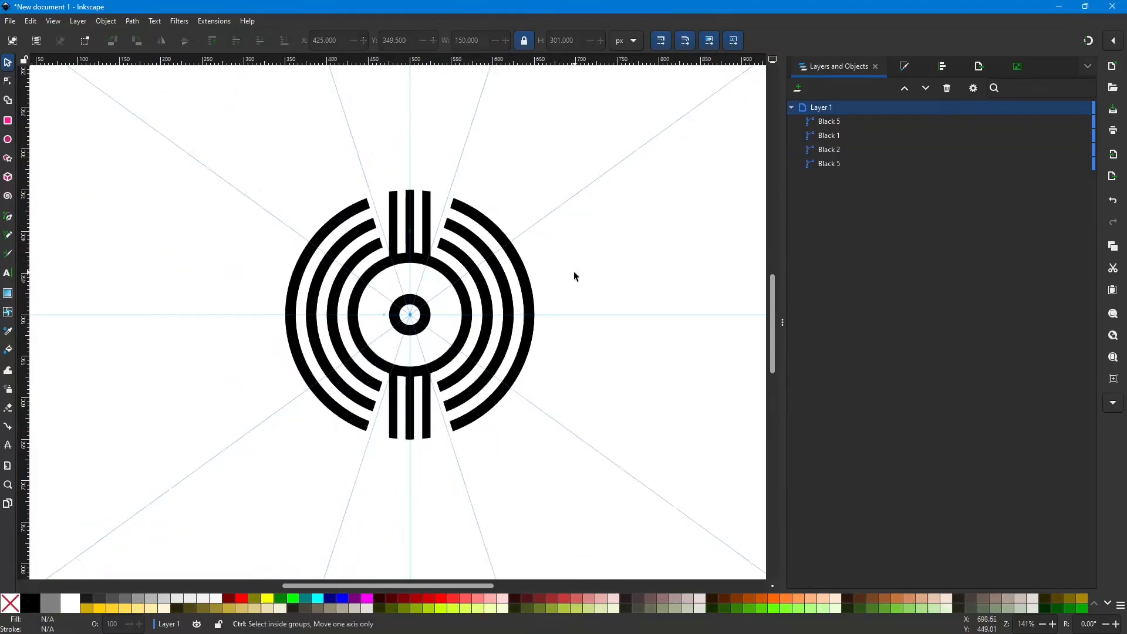
left_click_drag(417, 586, 439, 576)
scroll(459, 485, "down", 1)
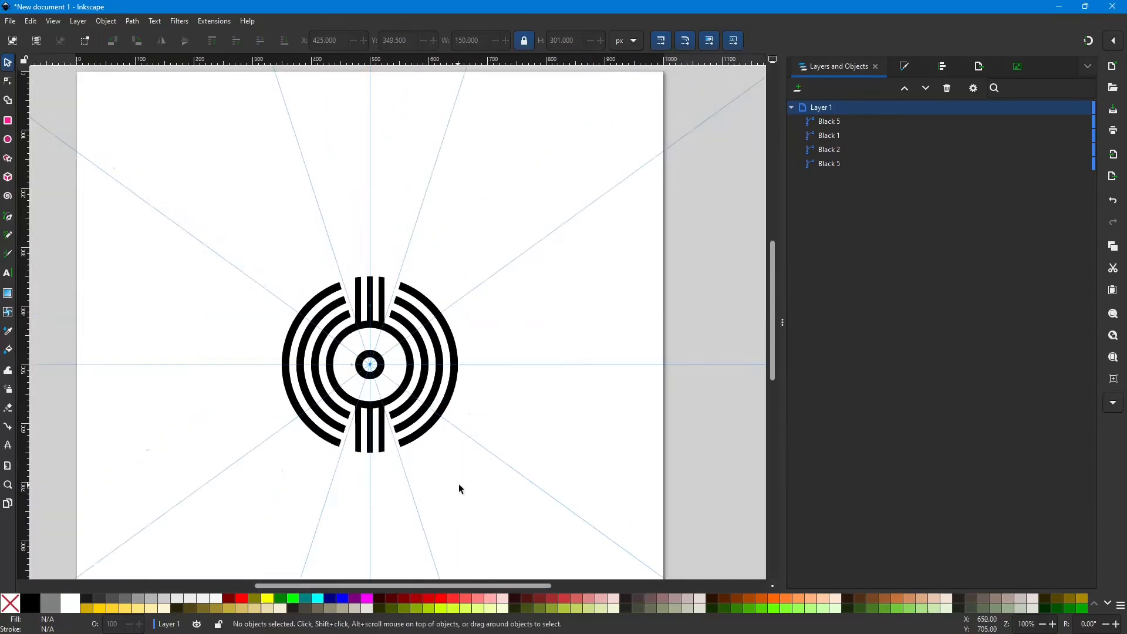
scroll(461, 484, "down", 2)
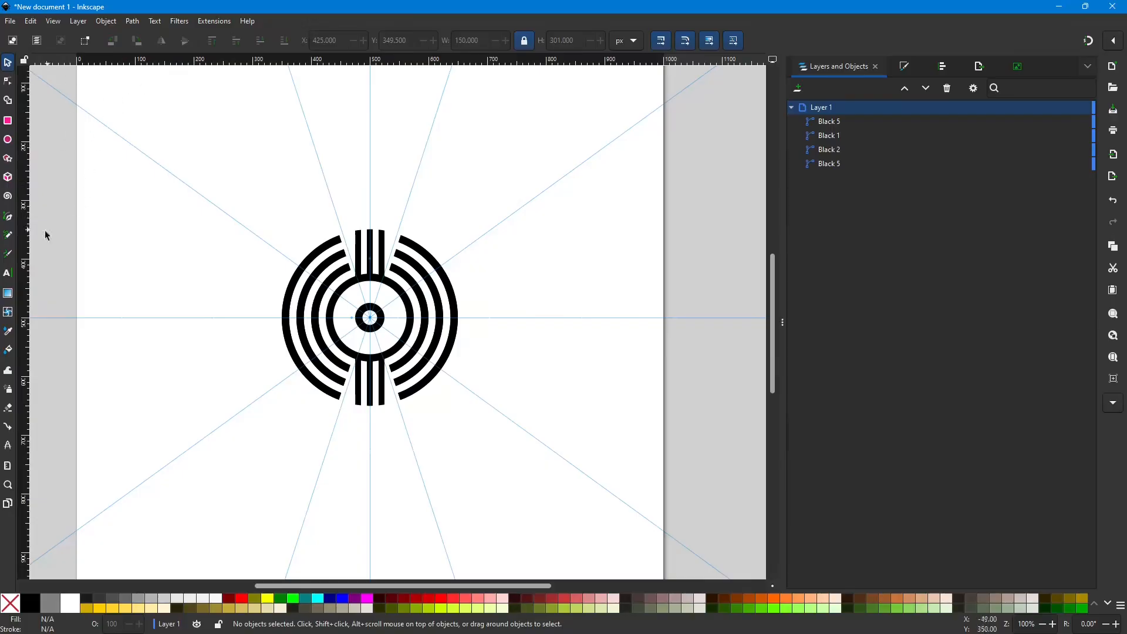
left_click(9, 273)
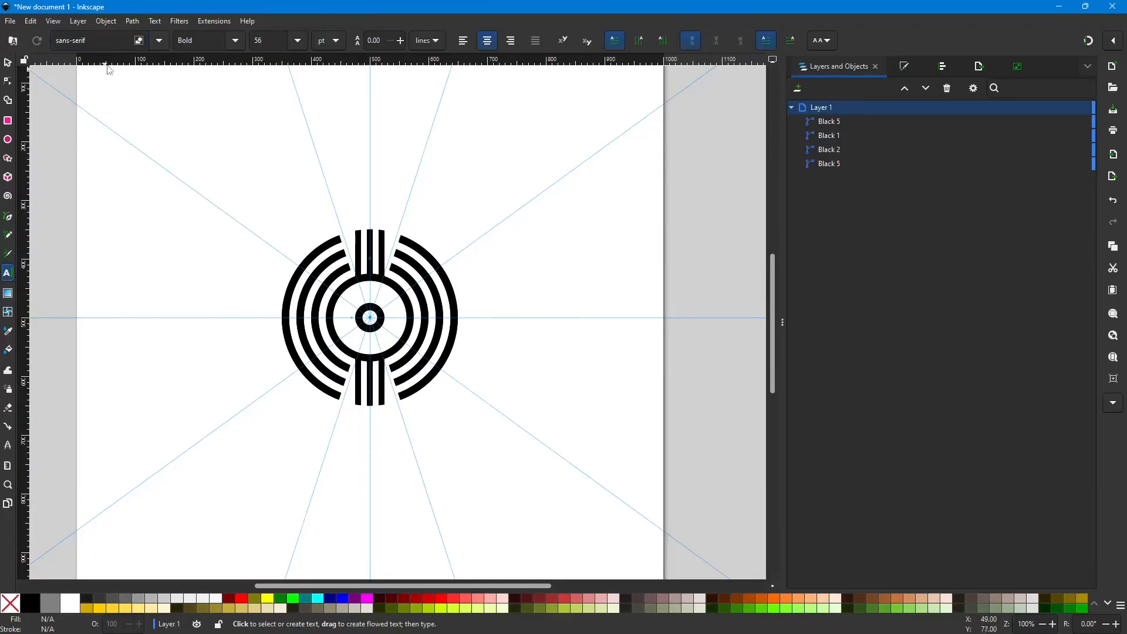
left_click(159, 40)
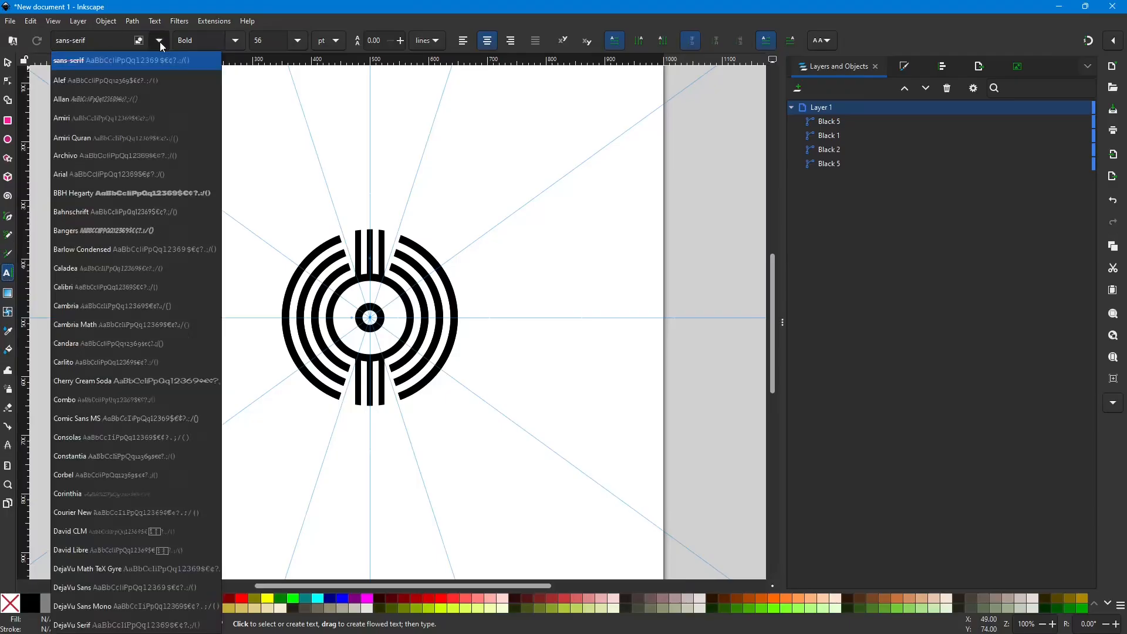
scroll(122, 82, "down", 10)
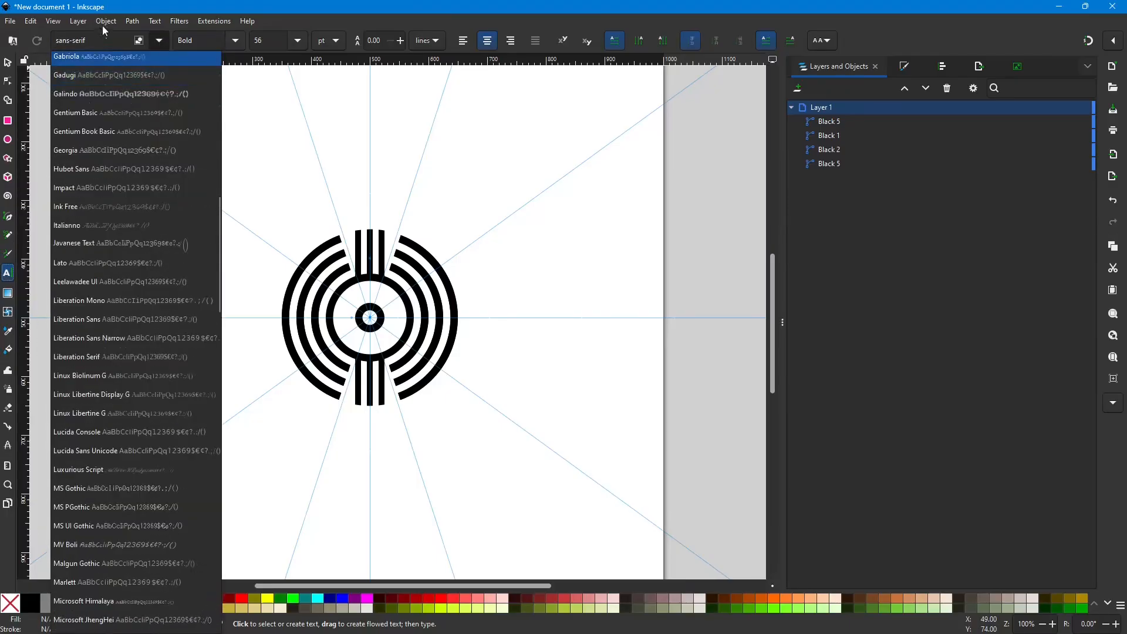
left_click(72, 41)
triple_click(110, 40)
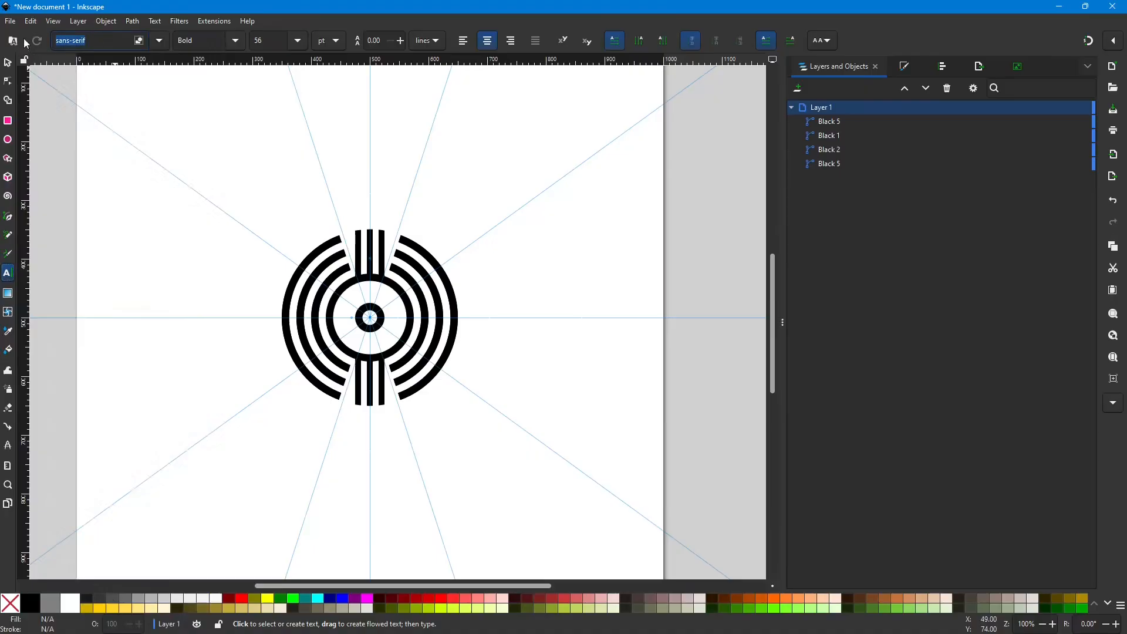
type("Orbitro")
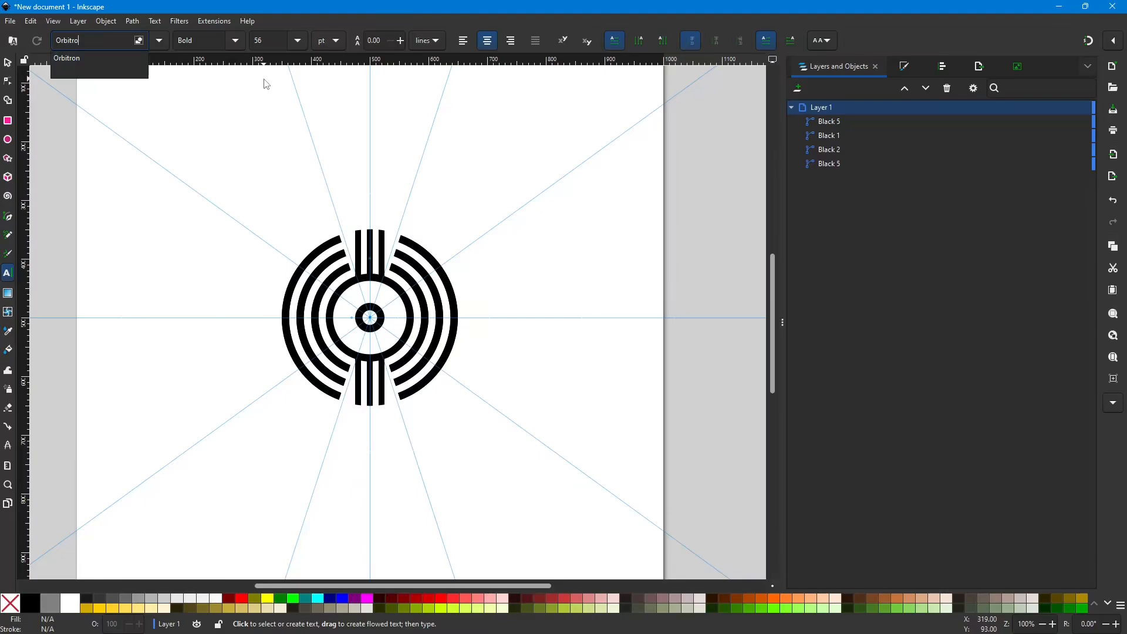
left_click(67, 61)
left_click(97, 40)
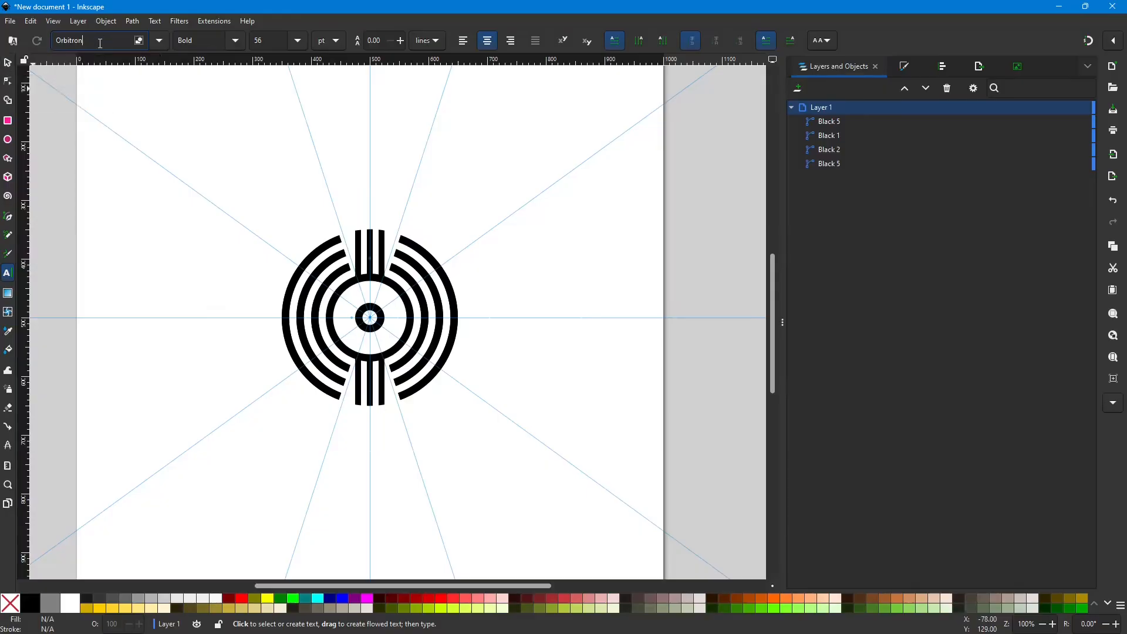
Step: Add the text AUDIOPHILE and place it just beneath the ring emblem
left_click(240, 495)
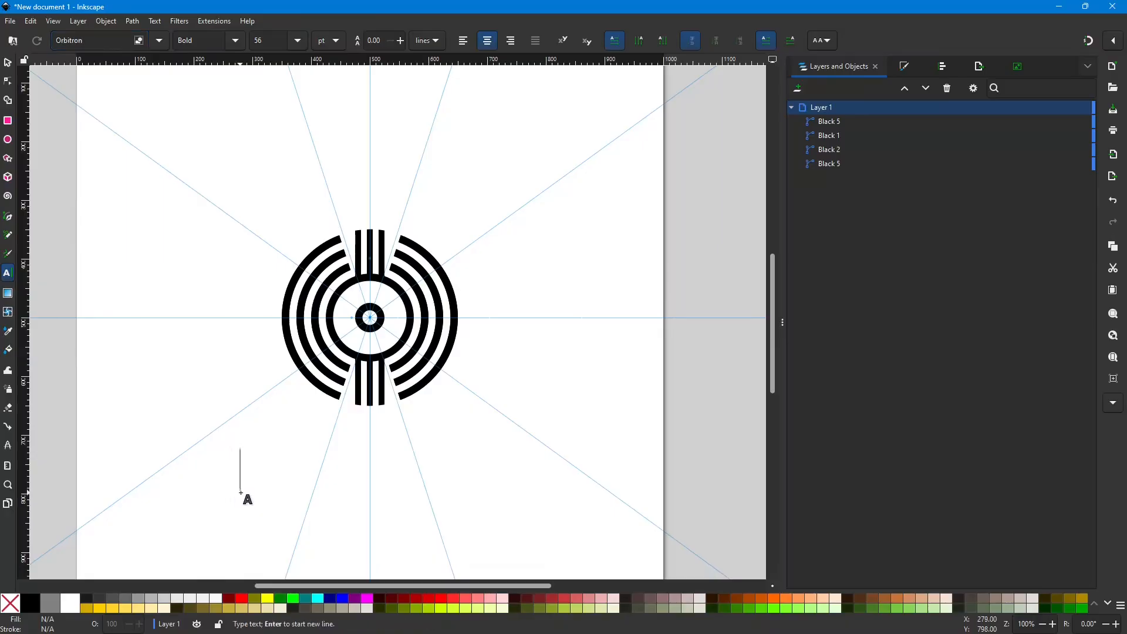
scroll(270, 494, "down", 4)
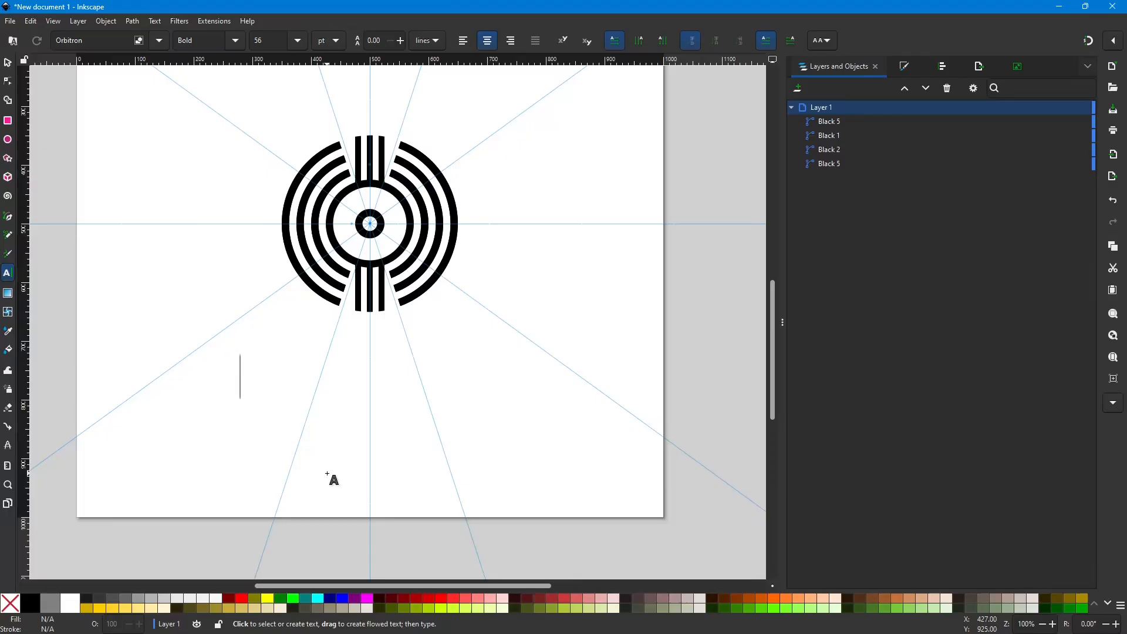
type("AUD")
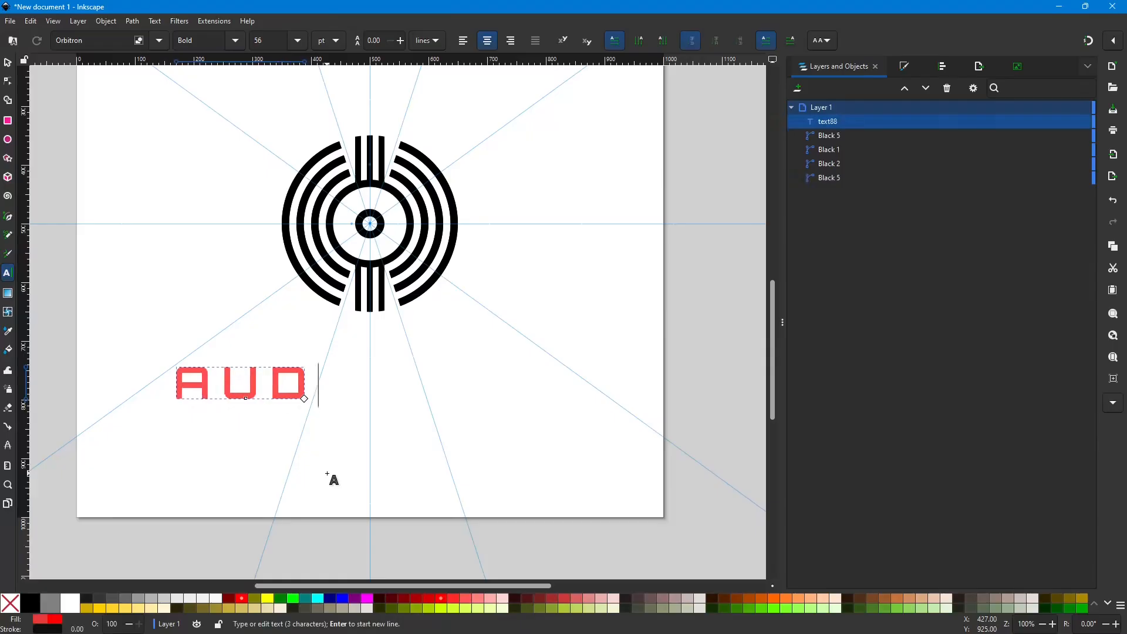
type("IOPHILE")
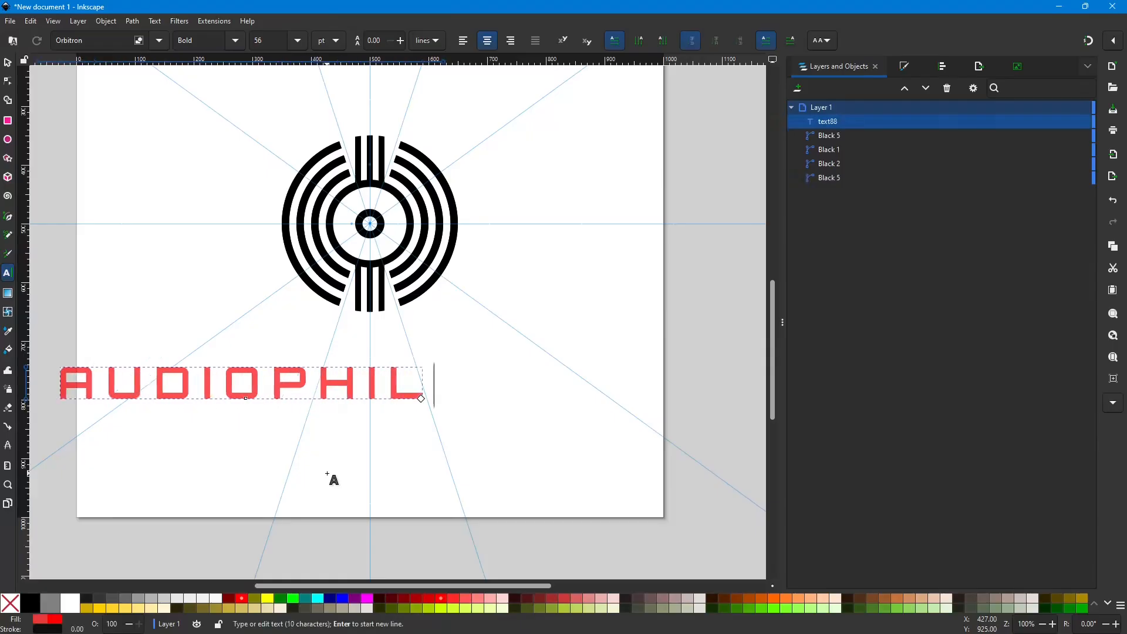
left_click(8, 65)
left_click_drag(231, 398, 375, 357)
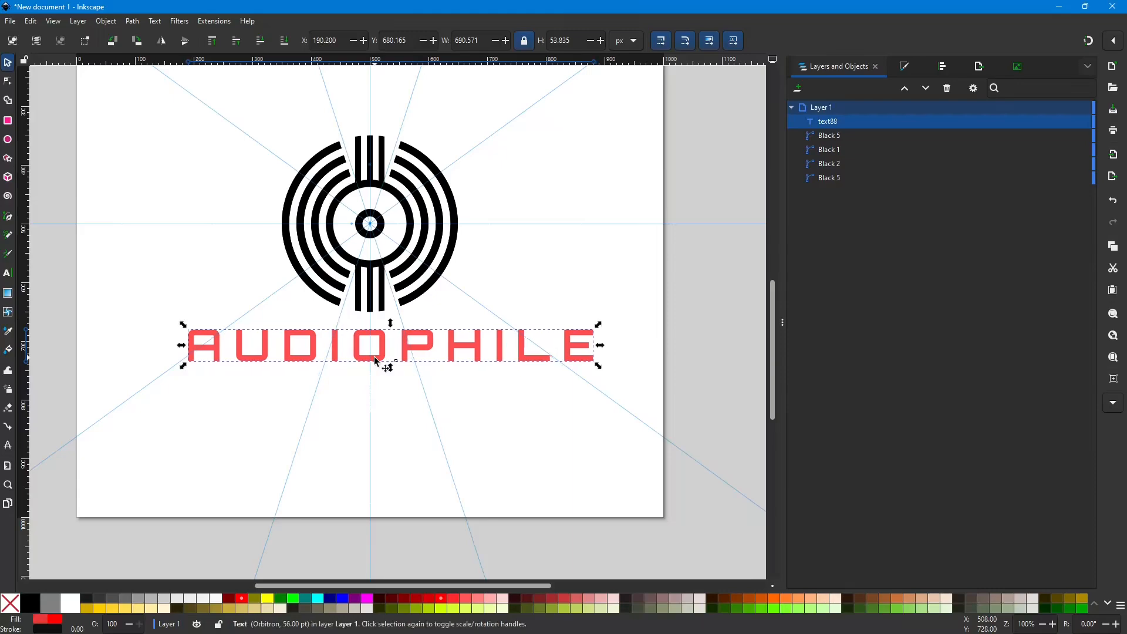
Step: Fill the AUDIOPHILE text with black and raise its fill alpha to 100
left_click(27, 605)
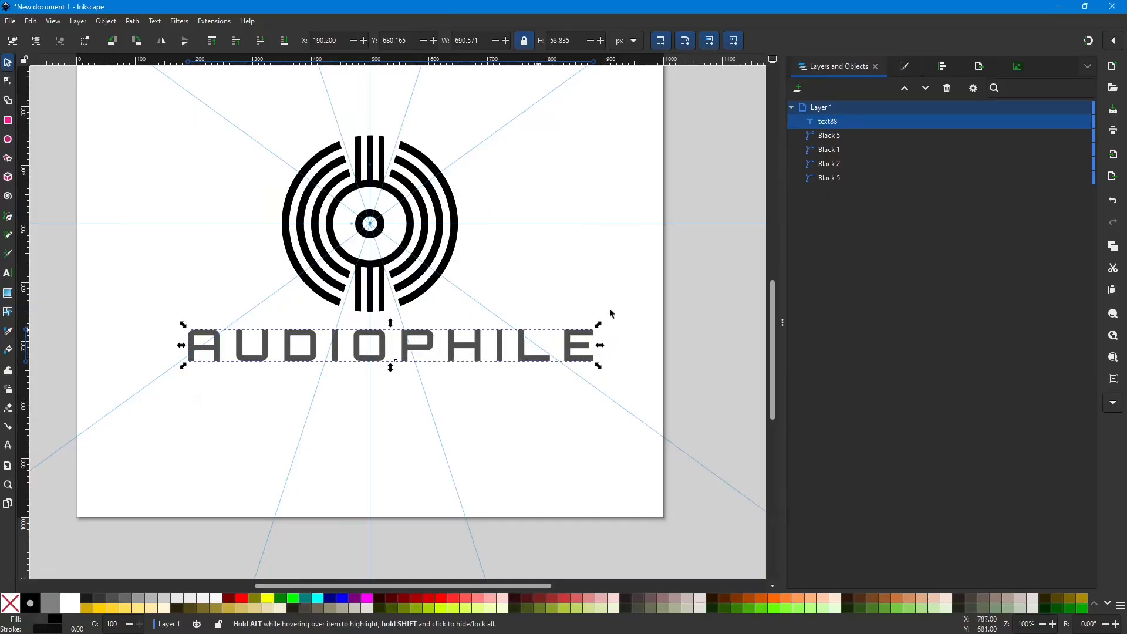
left_click(902, 67)
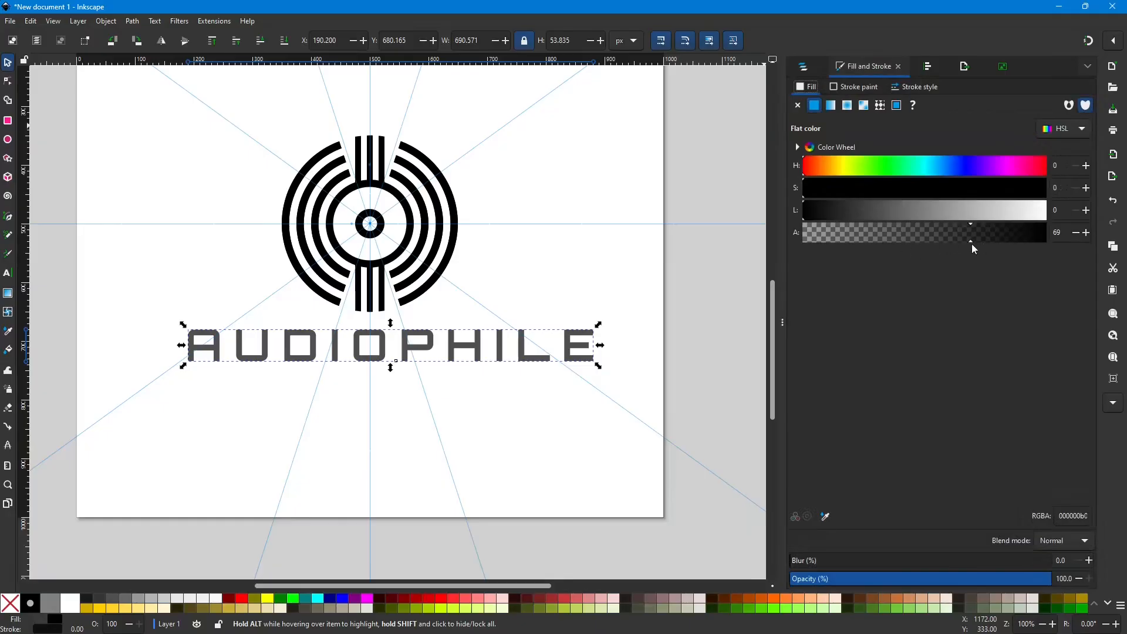
left_click_drag(971, 241, 1071, 243)
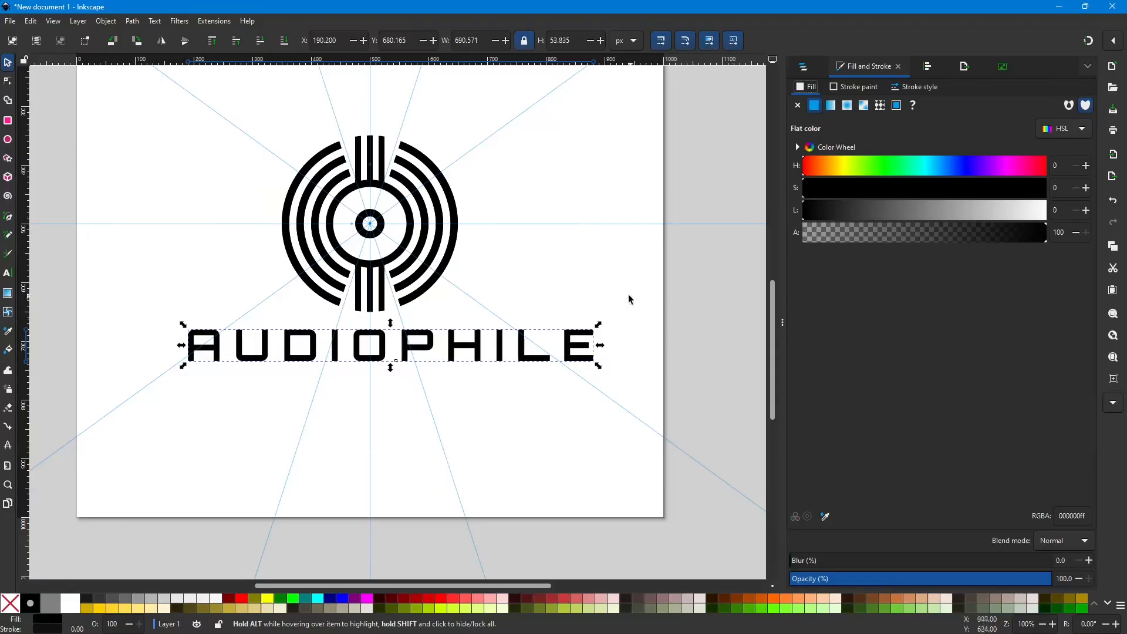
left_click(610, 261)
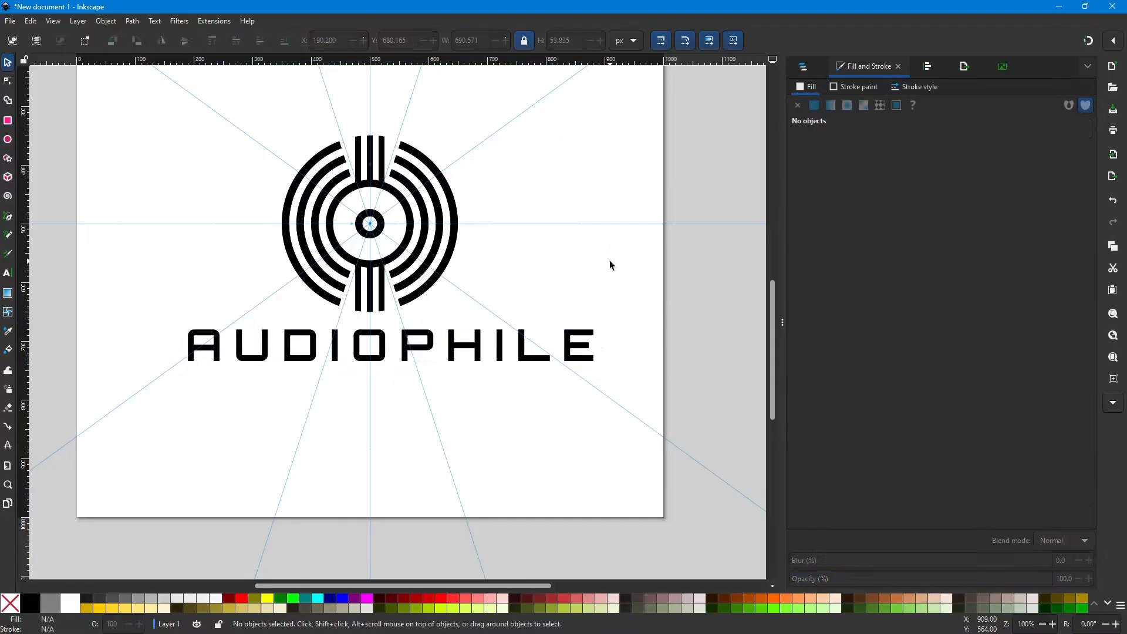
Step: Try the Normal font style on the AUDIOPHILE text, and return it to Bold
left_click(359, 358)
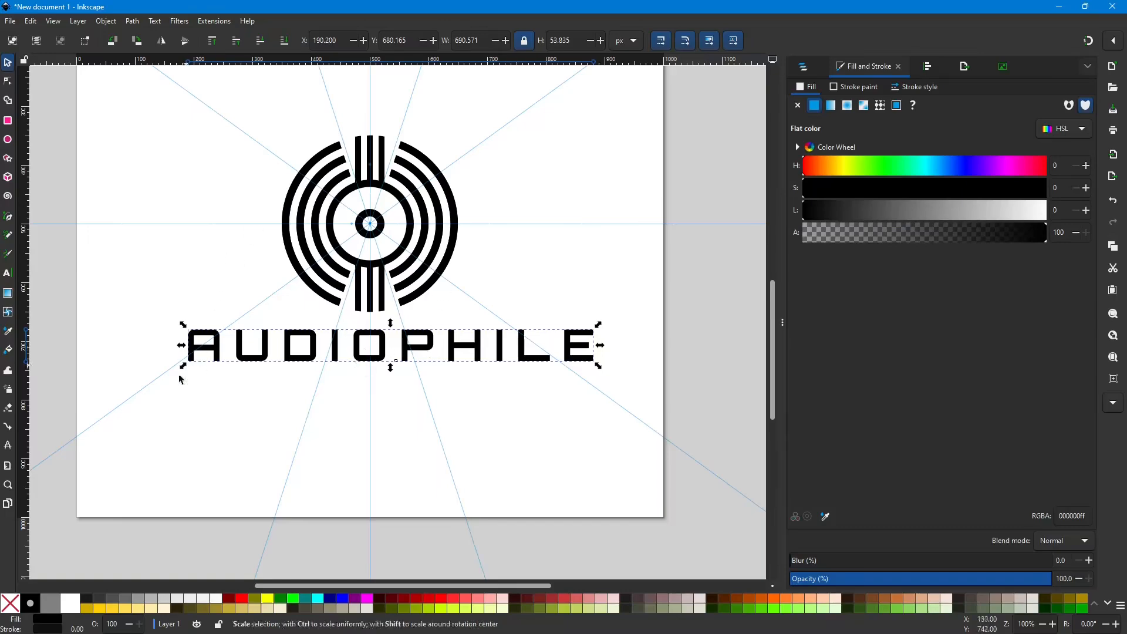
left_click(9, 275)
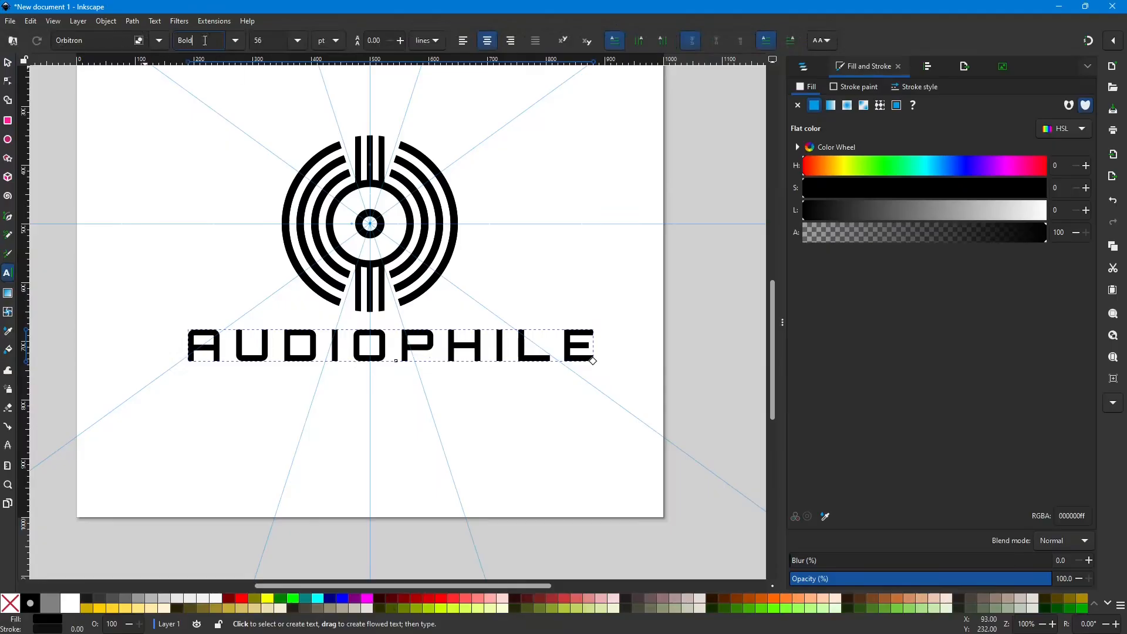
left_click(233, 43)
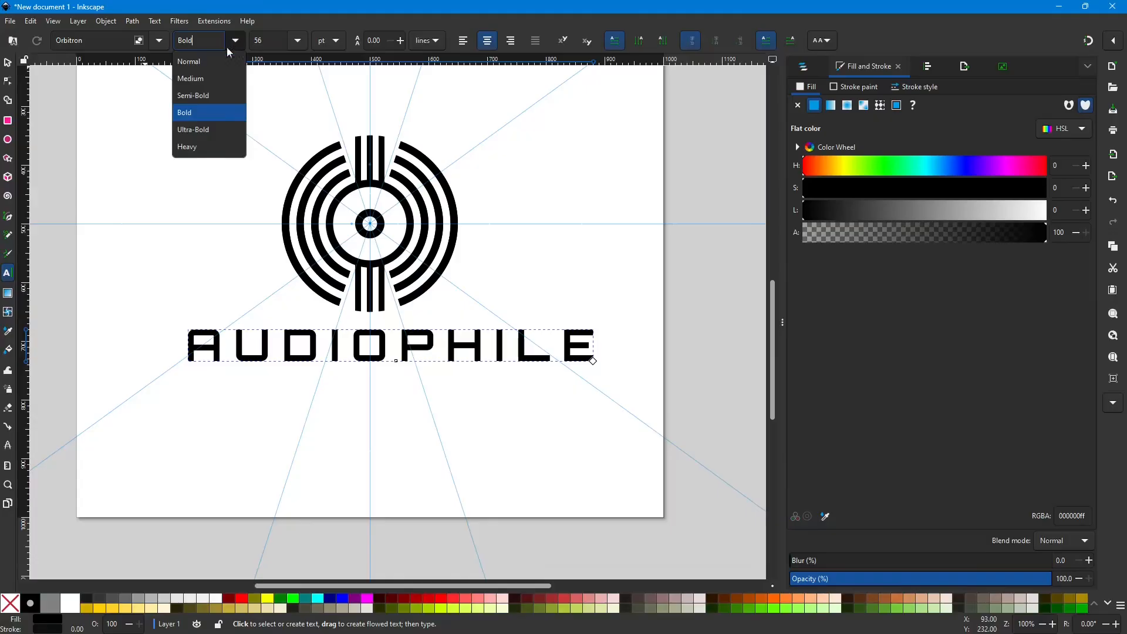
left_click(188, 62)
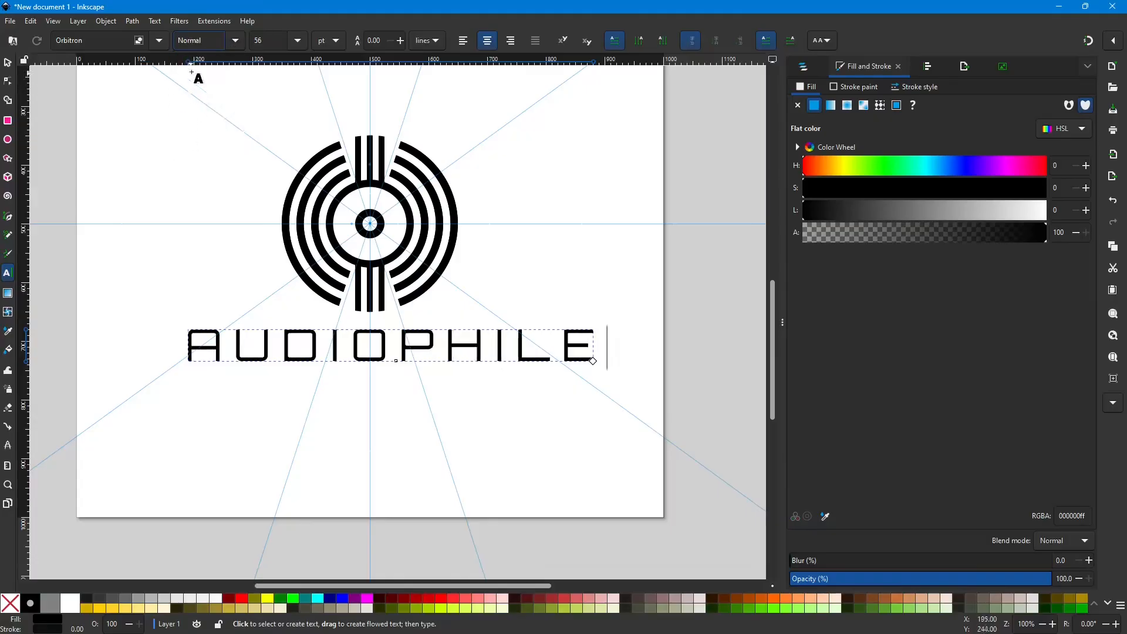
left_click(235, 41)
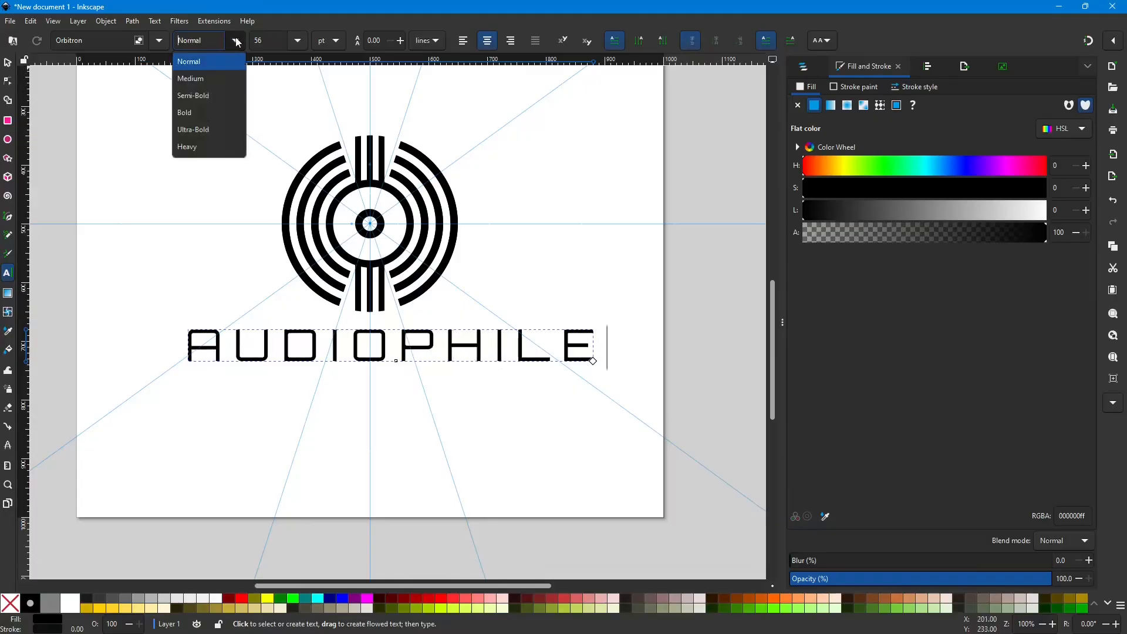
left_click(188, 117)
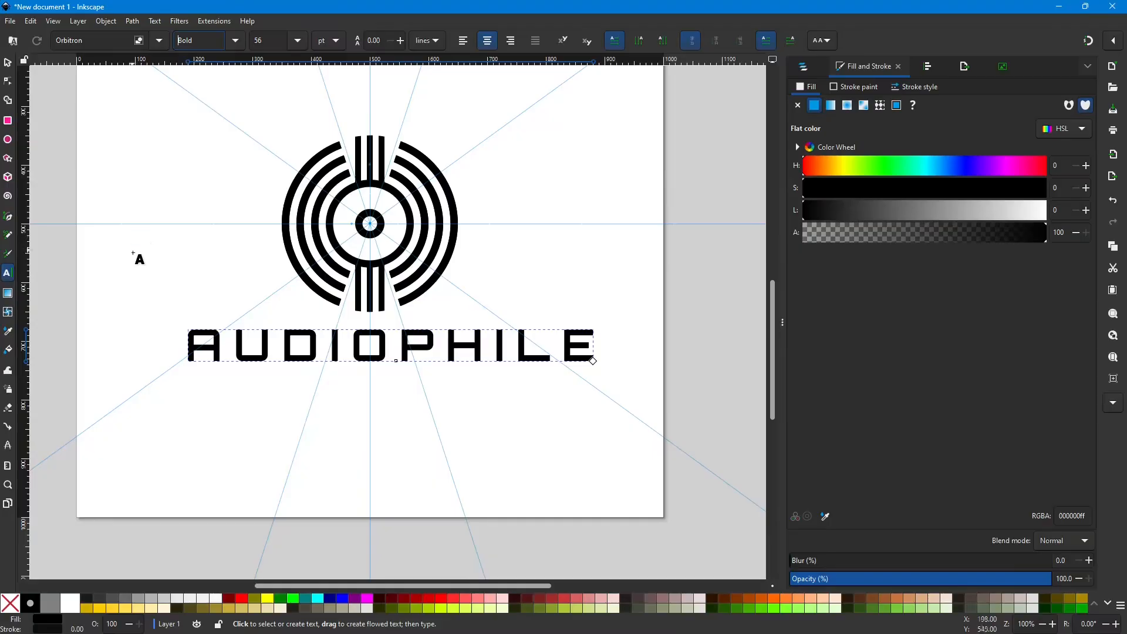
Step: Nudge the AUDIOPHILE text to about X 192.2 px and Y 682.2 px
left_click(8, 62)
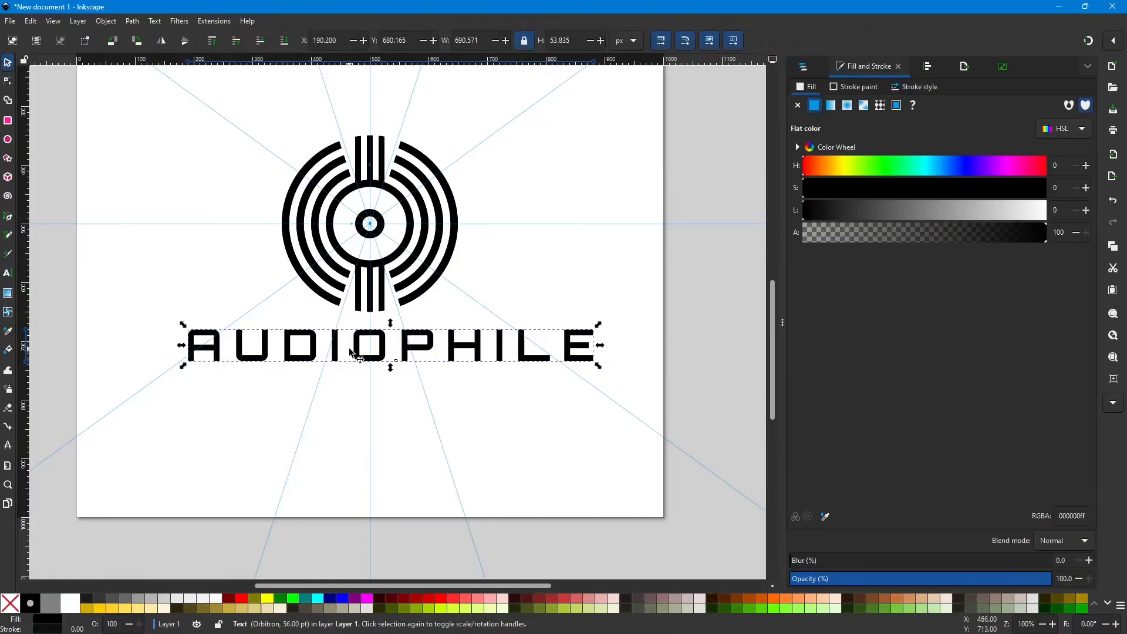
mouse_move(358, 354)
left_mouse_down()
mouse_move(363, 368)
mouse_move(361, 354)
left_mouse_up()
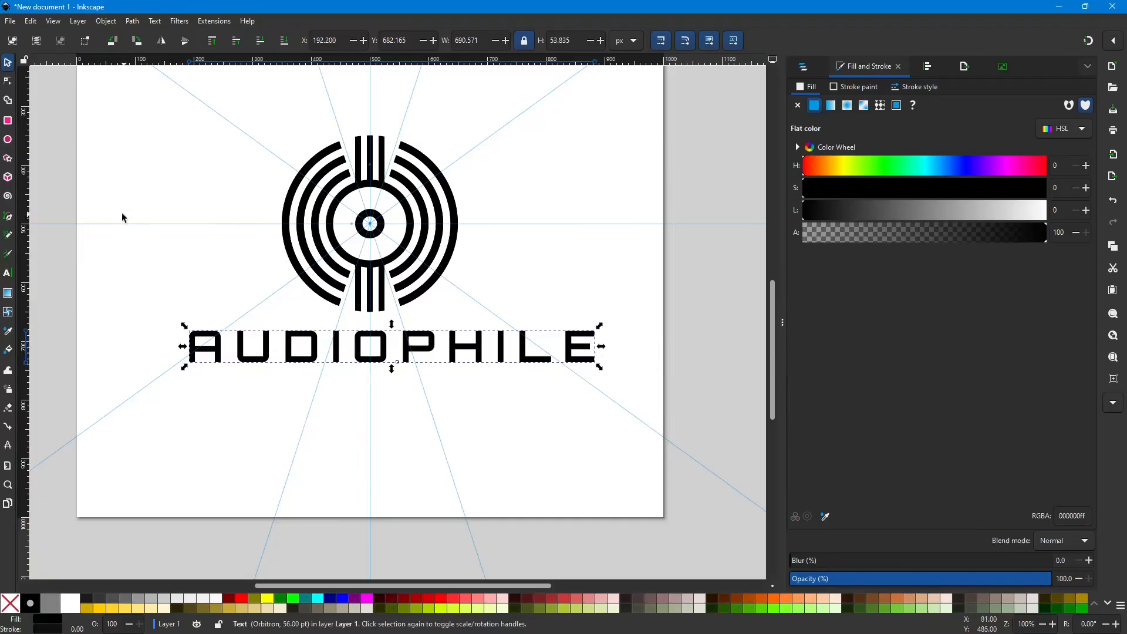
left_click(8, 275)
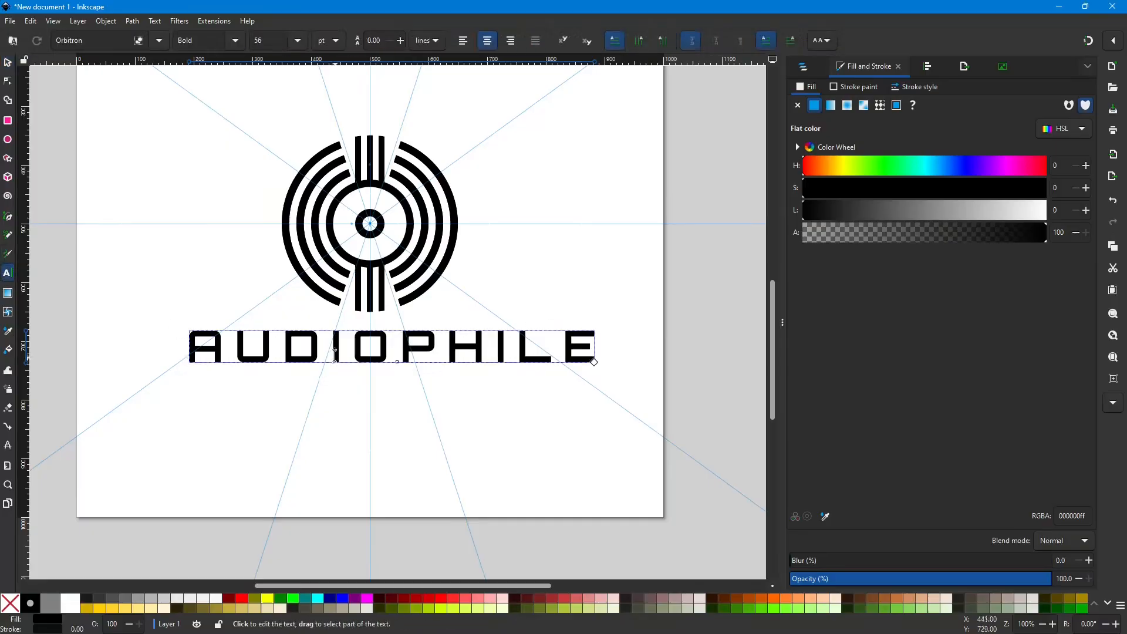
left_click_drag(358, 351, 516, 352)
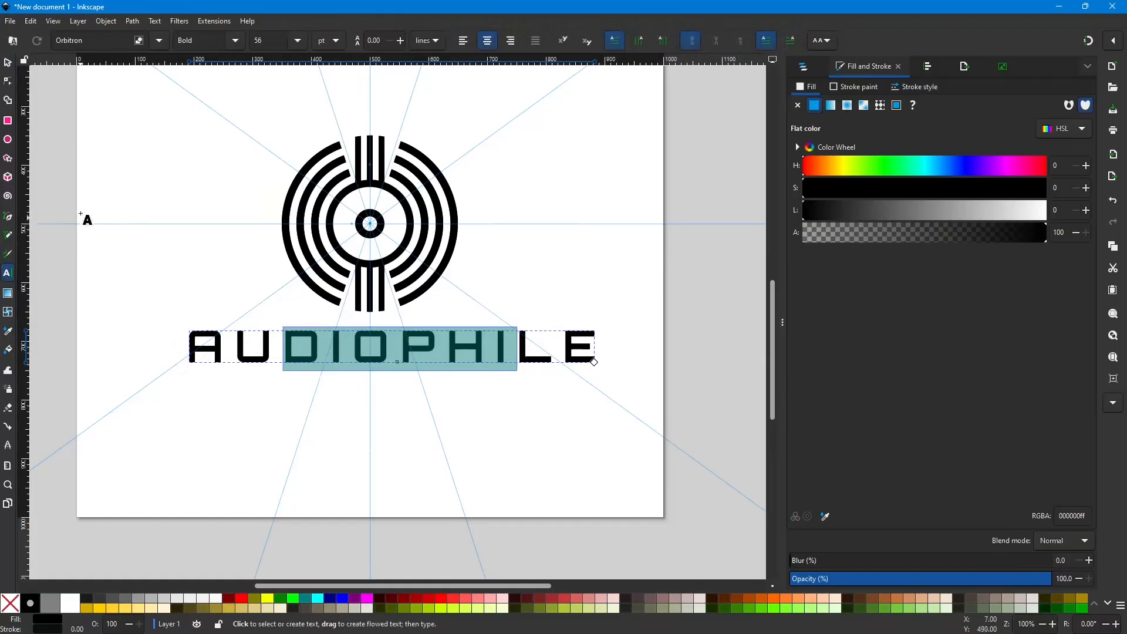
left_click(8, 62)
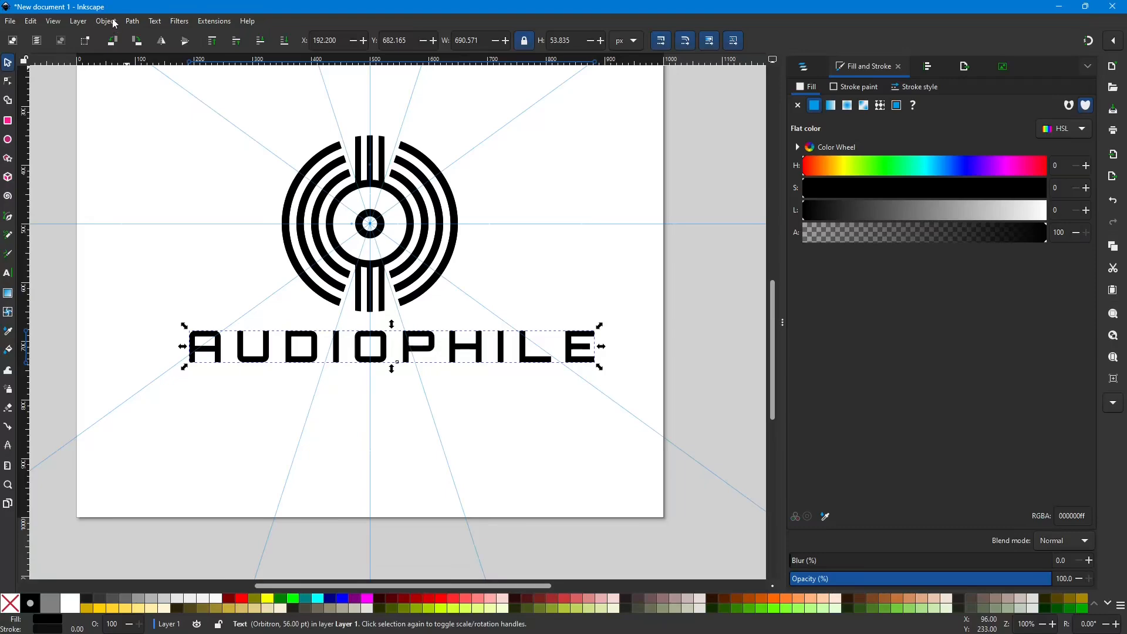
Step: Convert the AUDIOPHILE text to a path and show its nodes for editing
left_click(132, 23)
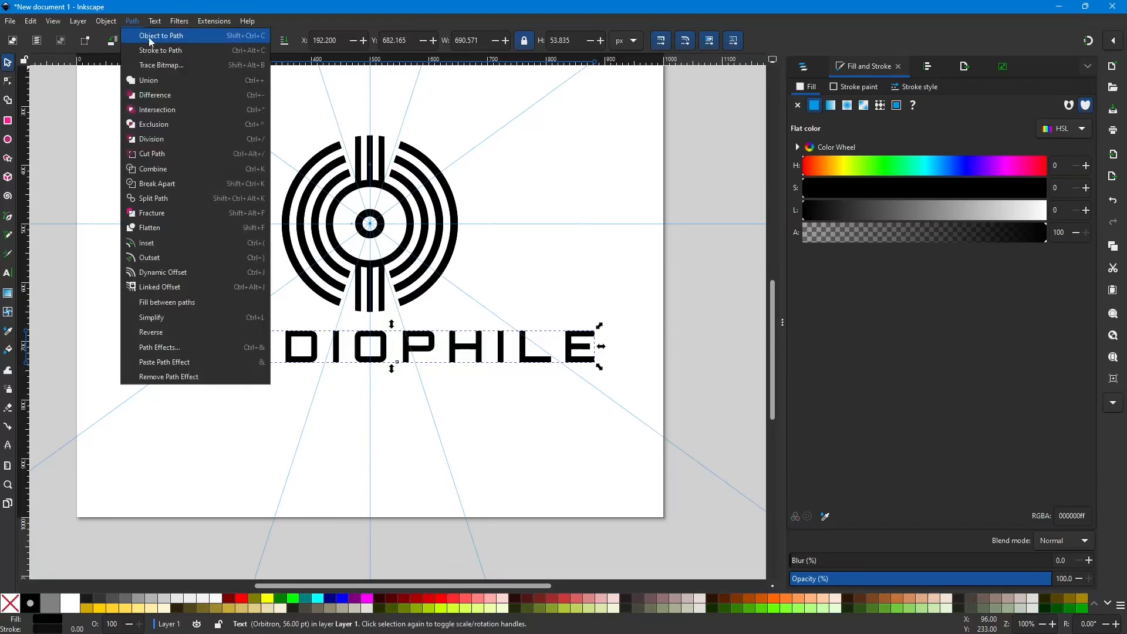
left_click(152, 37)
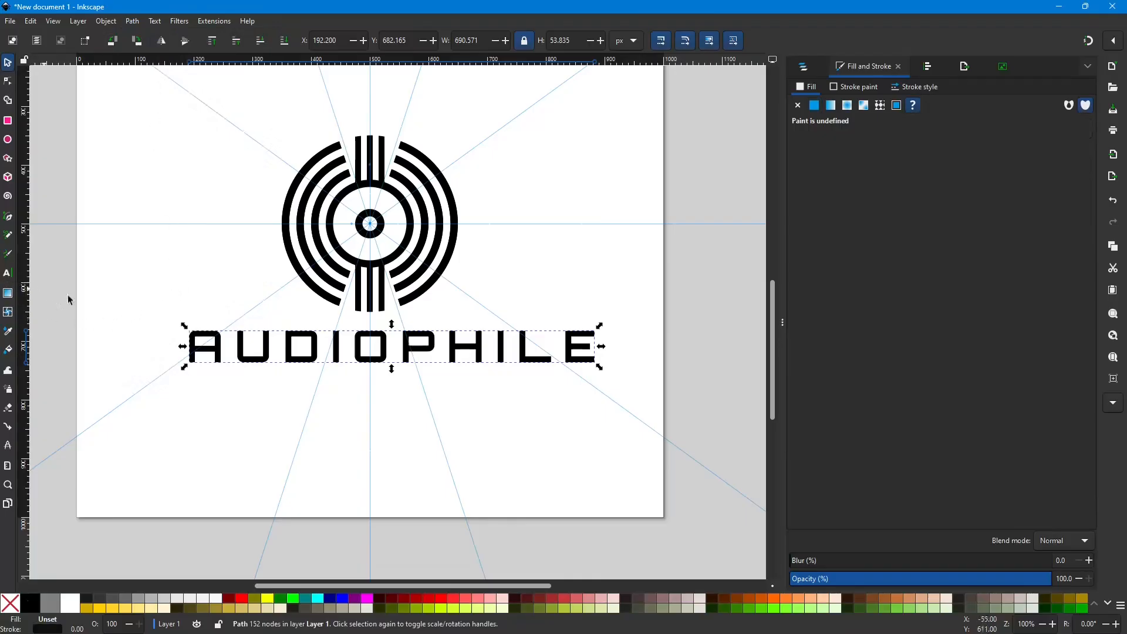
left_click(286, 350)
double_click(289, 350)
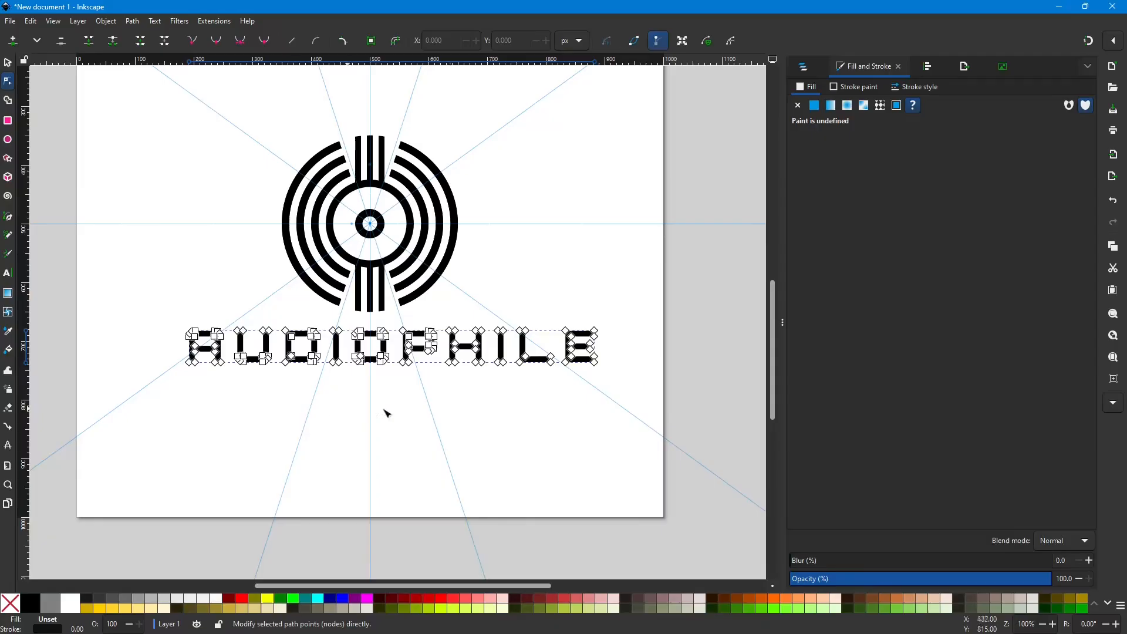
left_click(191, 402)
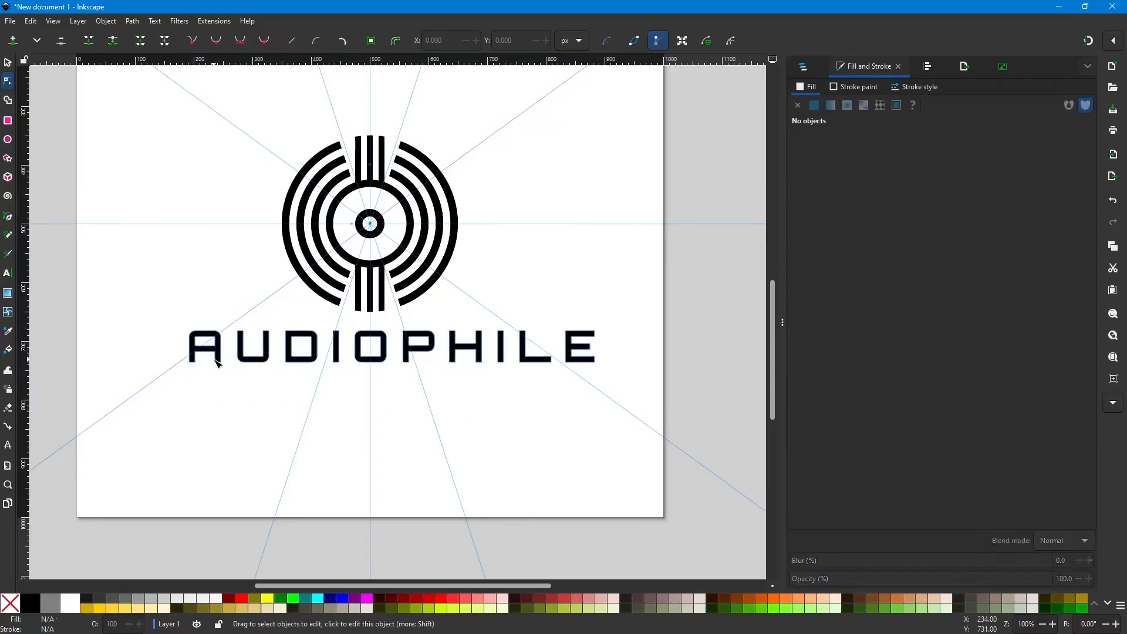
scroll(214, 359, "up", 2)
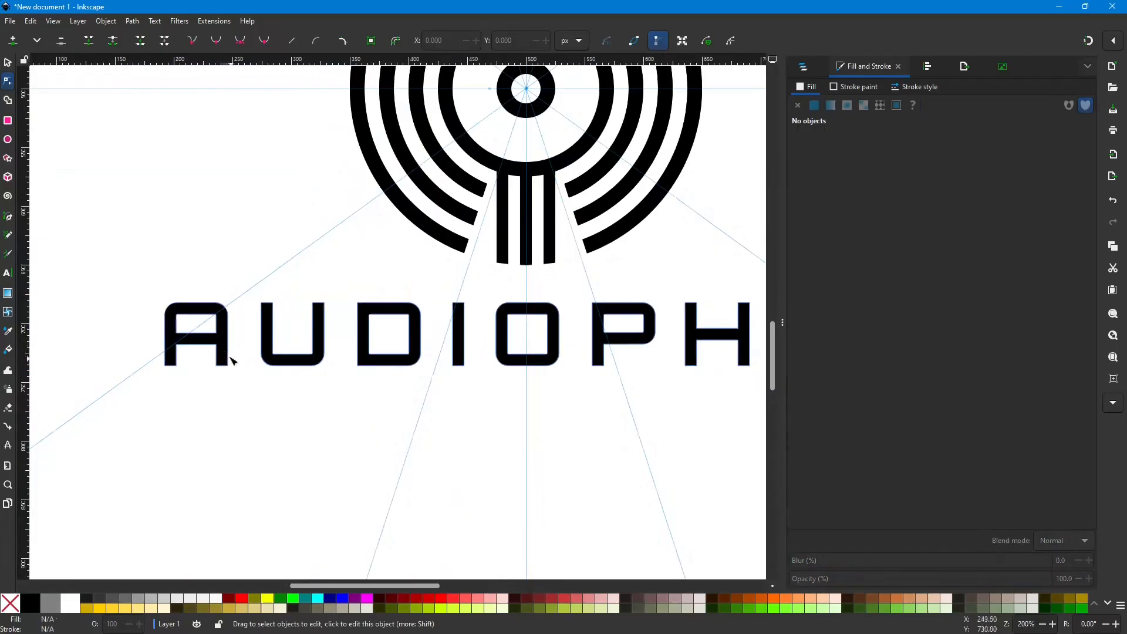
left_click(224, 354)
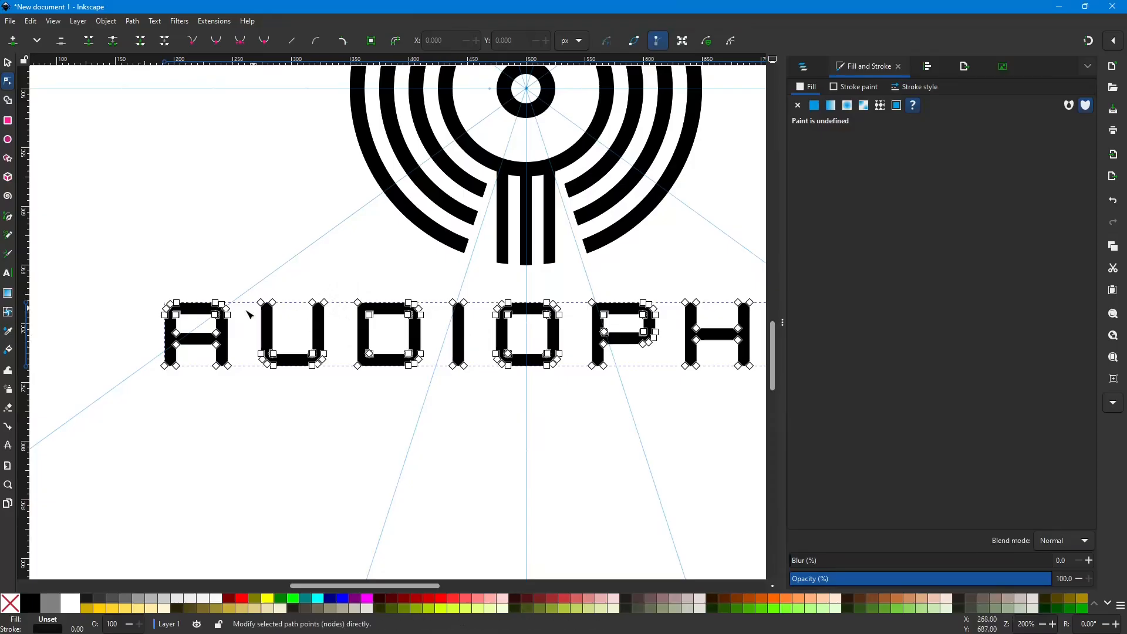
Step: Try to ungroup the AUDIOPHILE path and pop it out of a group
left_click_drag(380, 586, 410, 584)
scroll(413, 481, "down", 1)
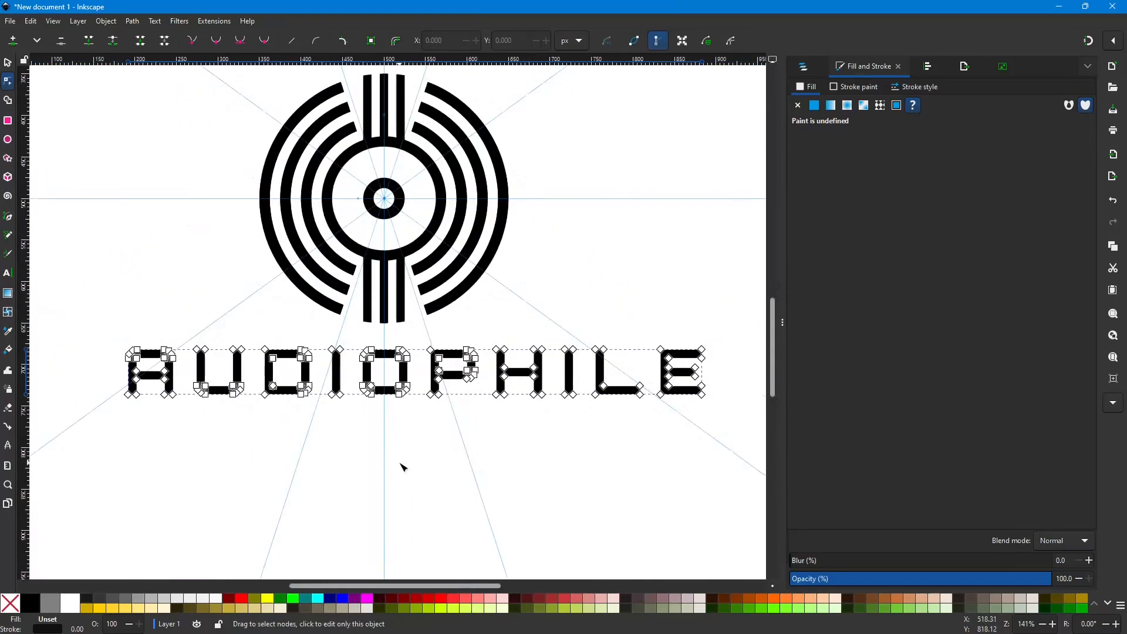
left_click(107, 22)
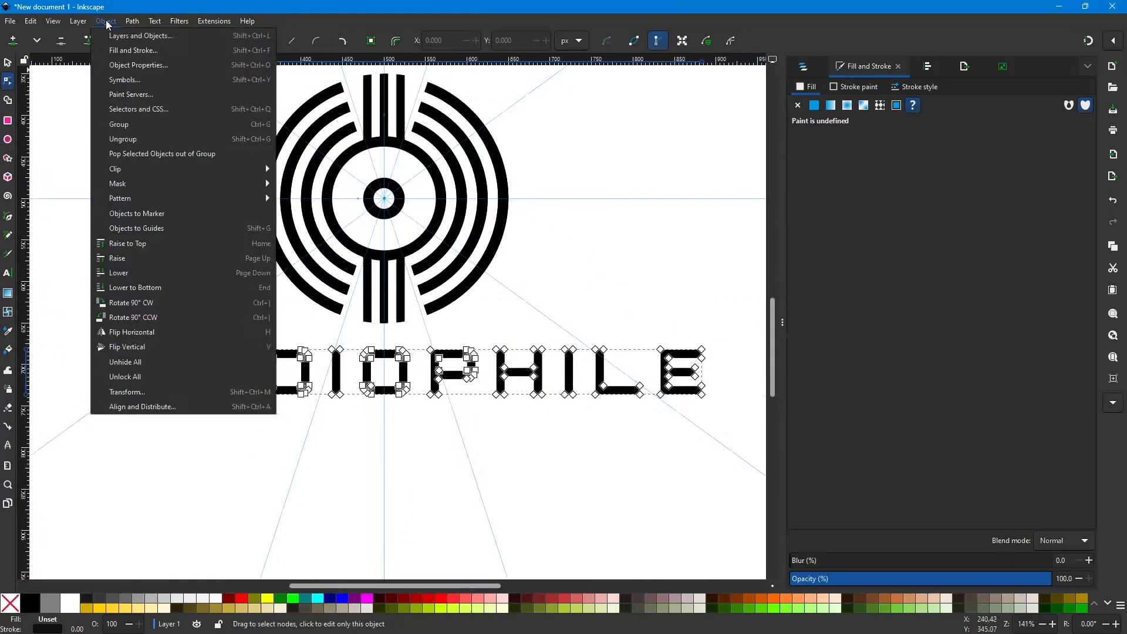
left_click(124, 139)
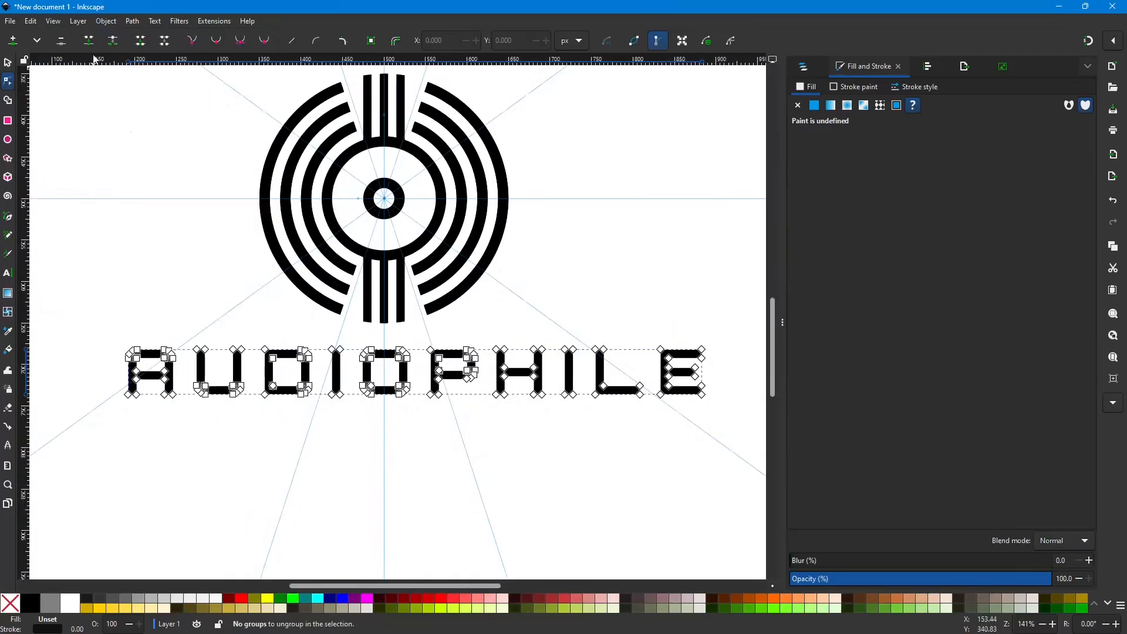
left_click(106, 22)
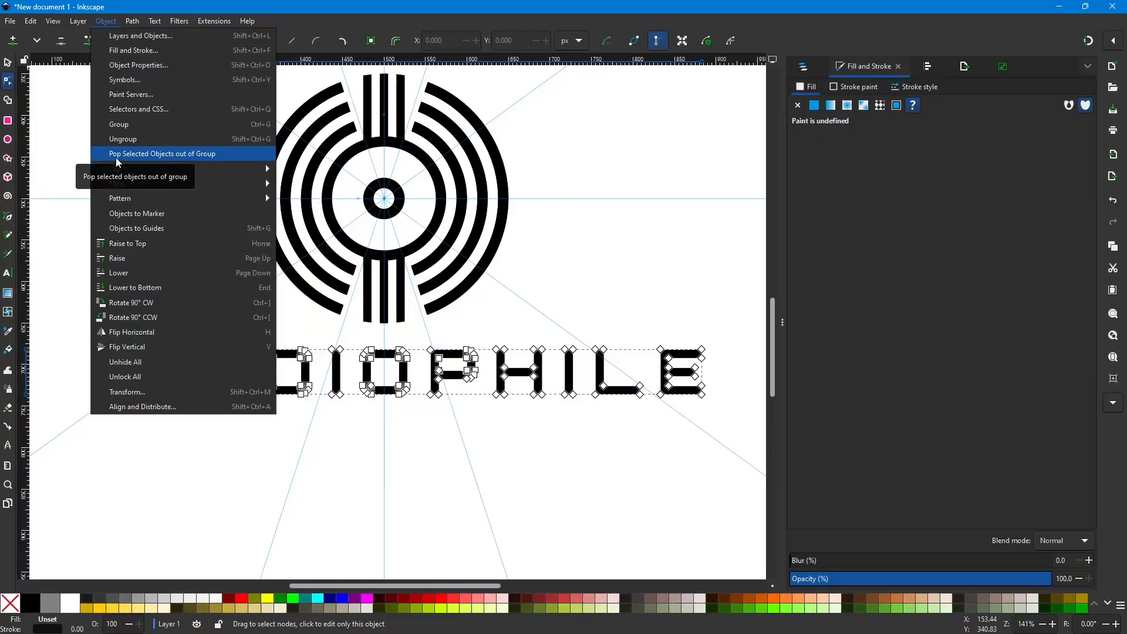
left_click(167, 155)
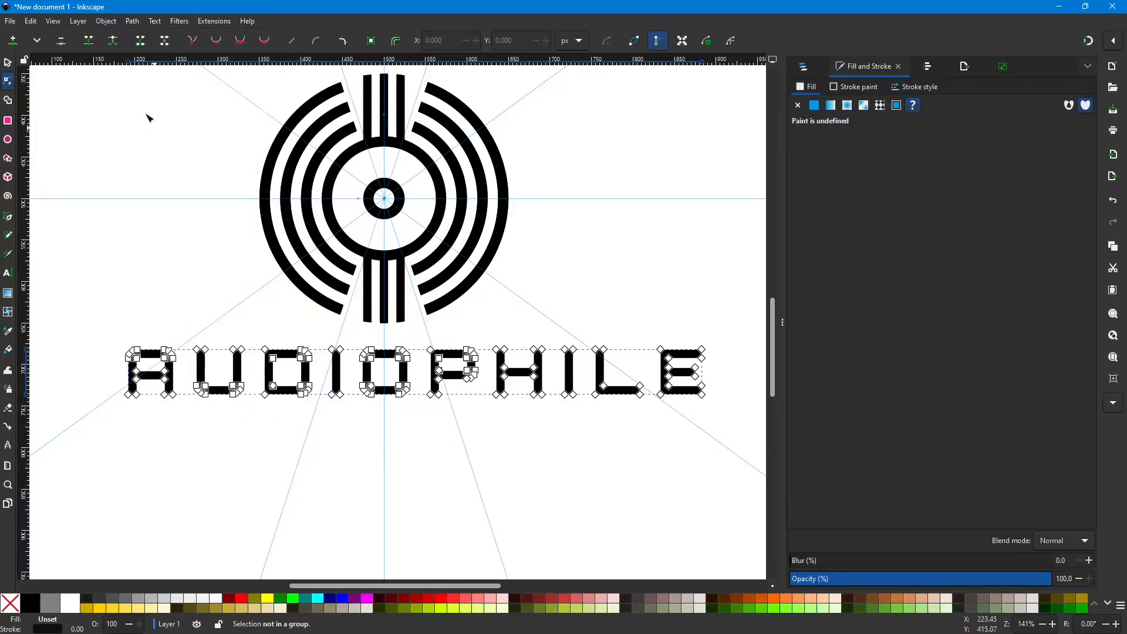
left_click(116, 23)
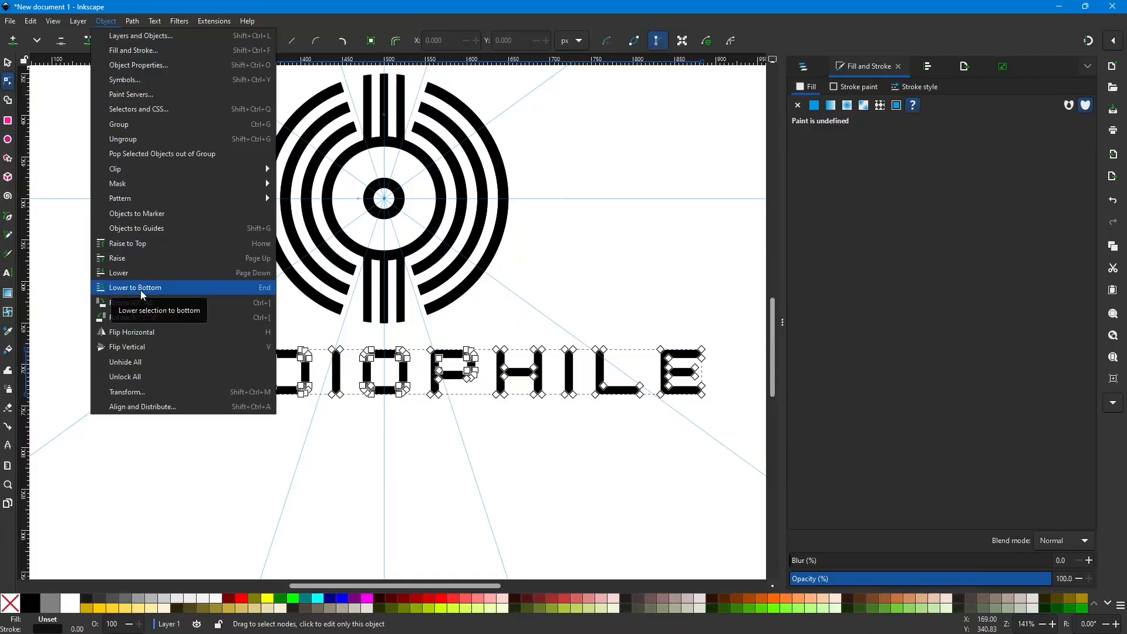
left_click(236, 482)
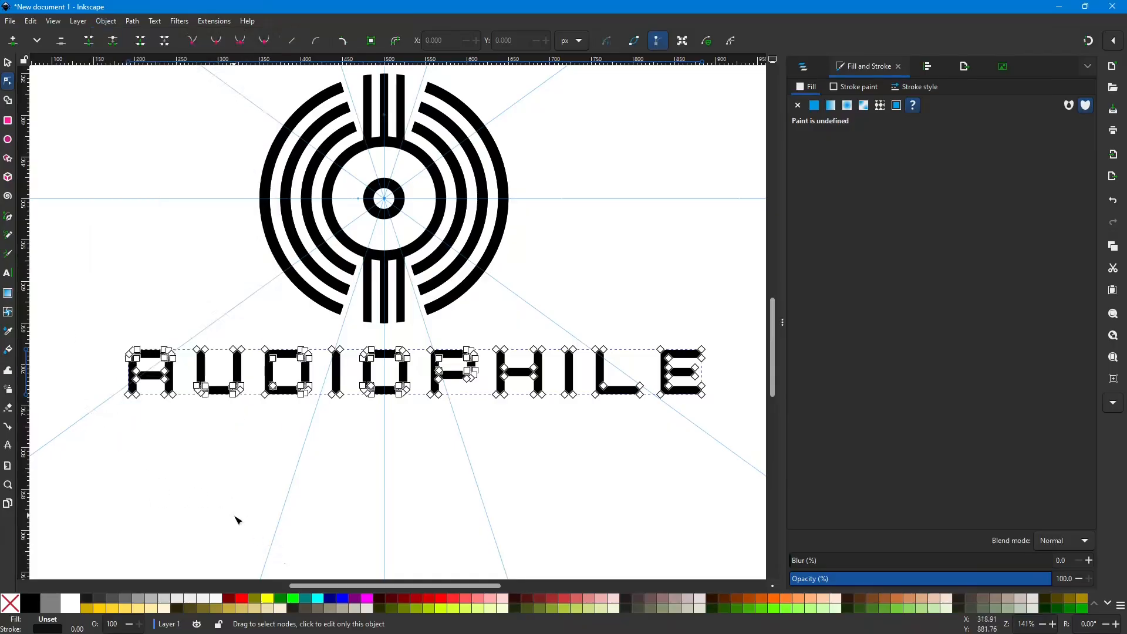
Step: Cut the letter A out of the lettering path and paste it centred above the emblem at about X 473 px, Y 232 px
scroll(234, 519, "down", 1)
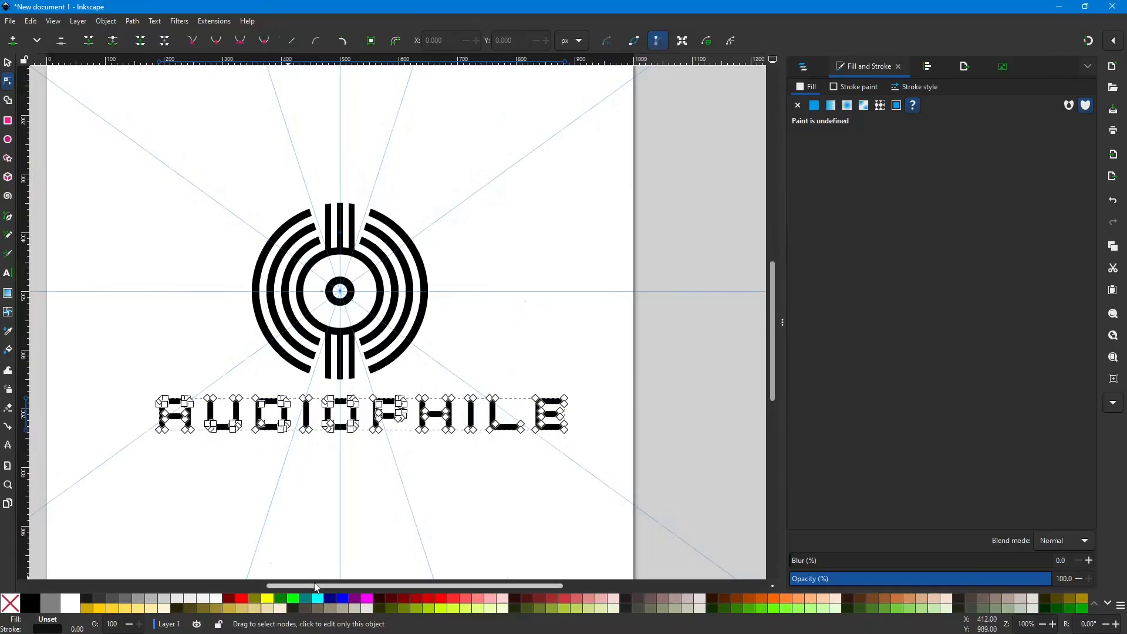
scroll(307, 586, "left", 2)
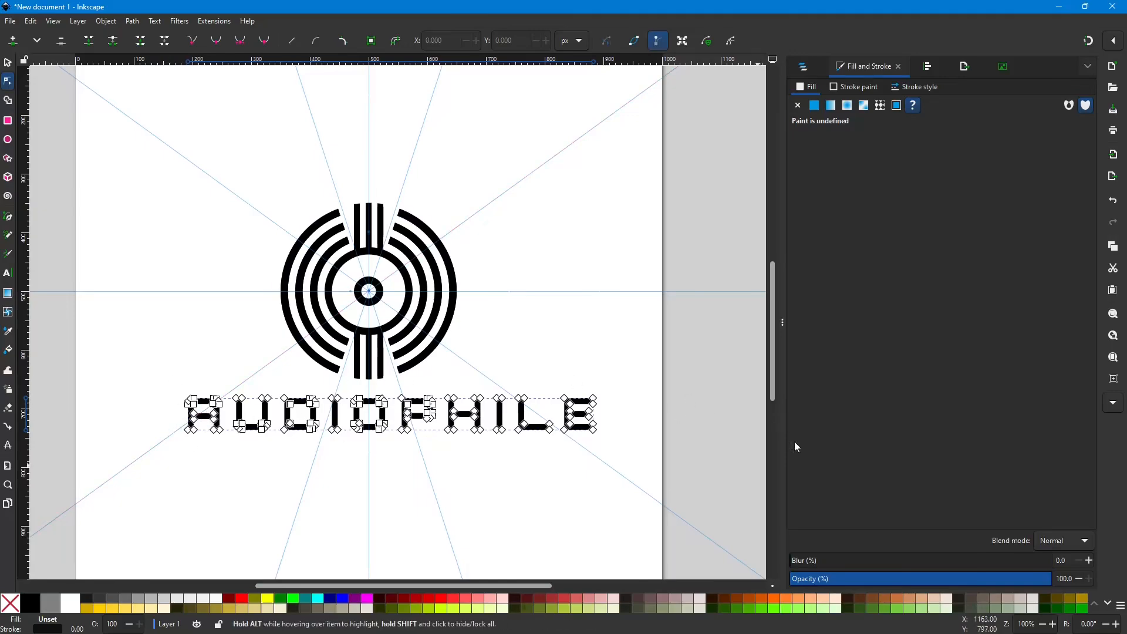
left_click_drag(164, 372, 233, 460)
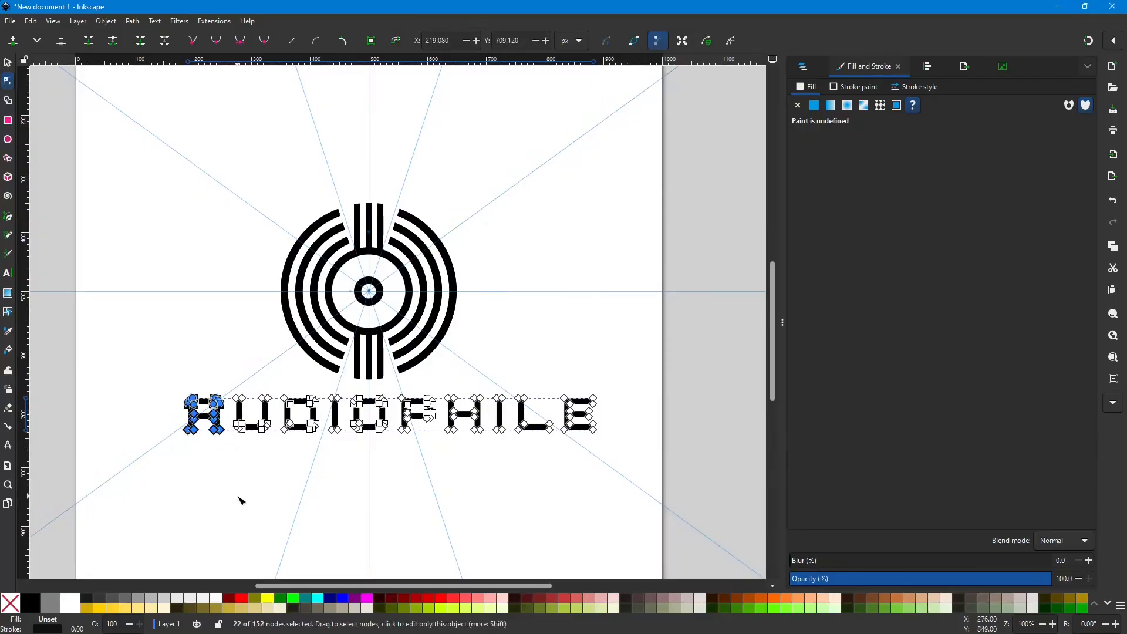
key("Delete")
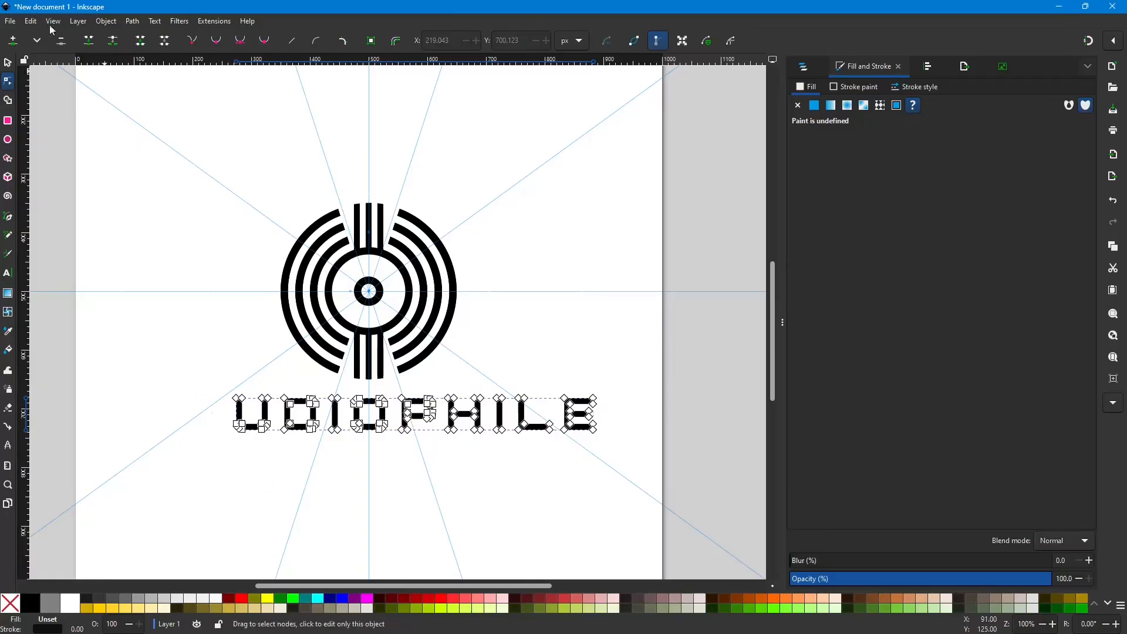
left_click(7, 62)
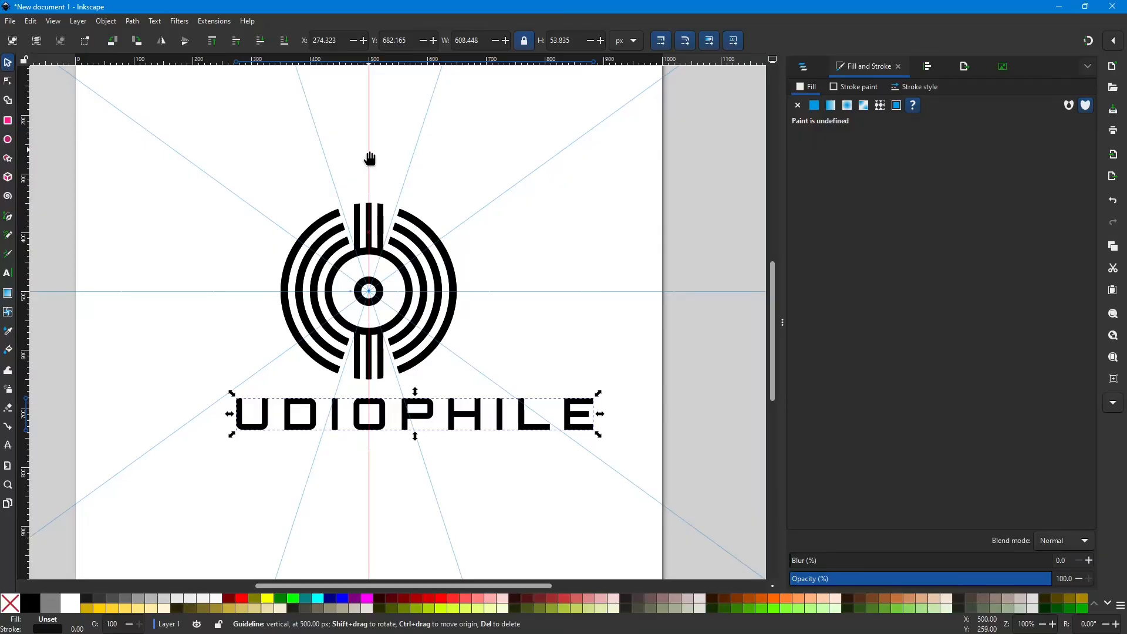
key("ctrl")
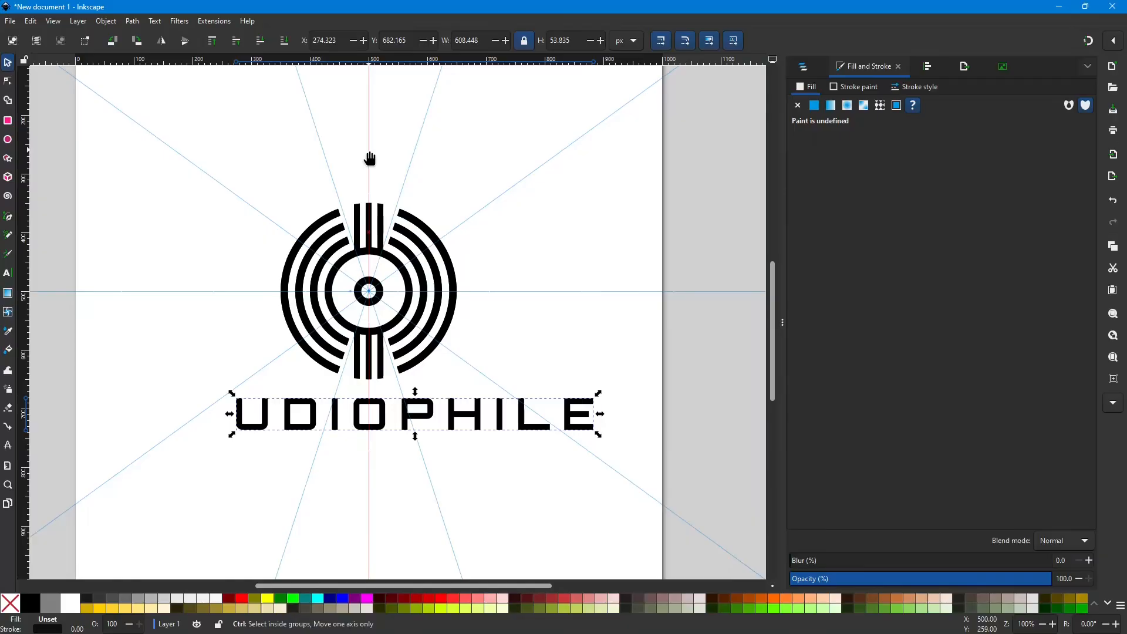
key("ctrl+v")
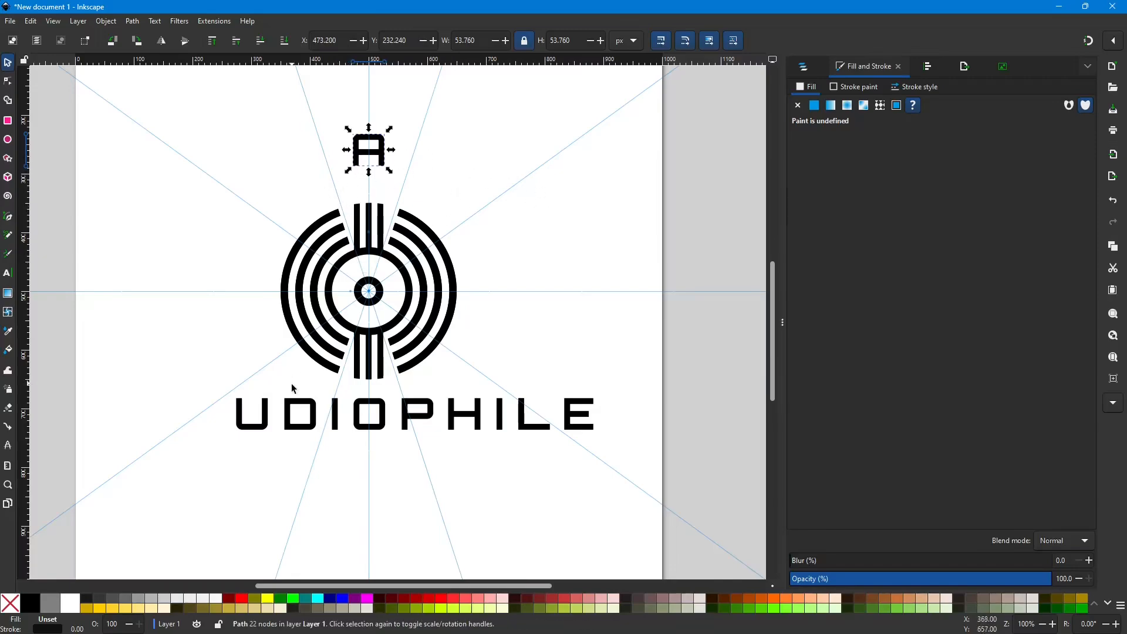
Step: Cut the letter U out of the lettering path and paste it at the emblem's upper right, about X 611 px, Y 296 px
left_click(266, 432)
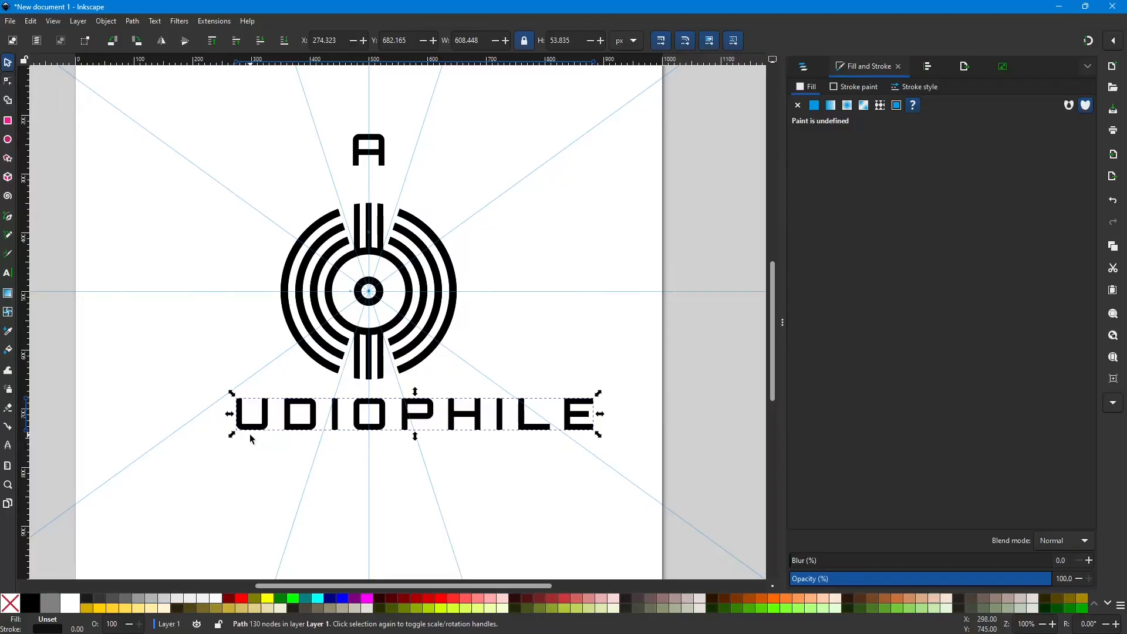
key("n")
left_click_drag(230, 389, 281, 458)
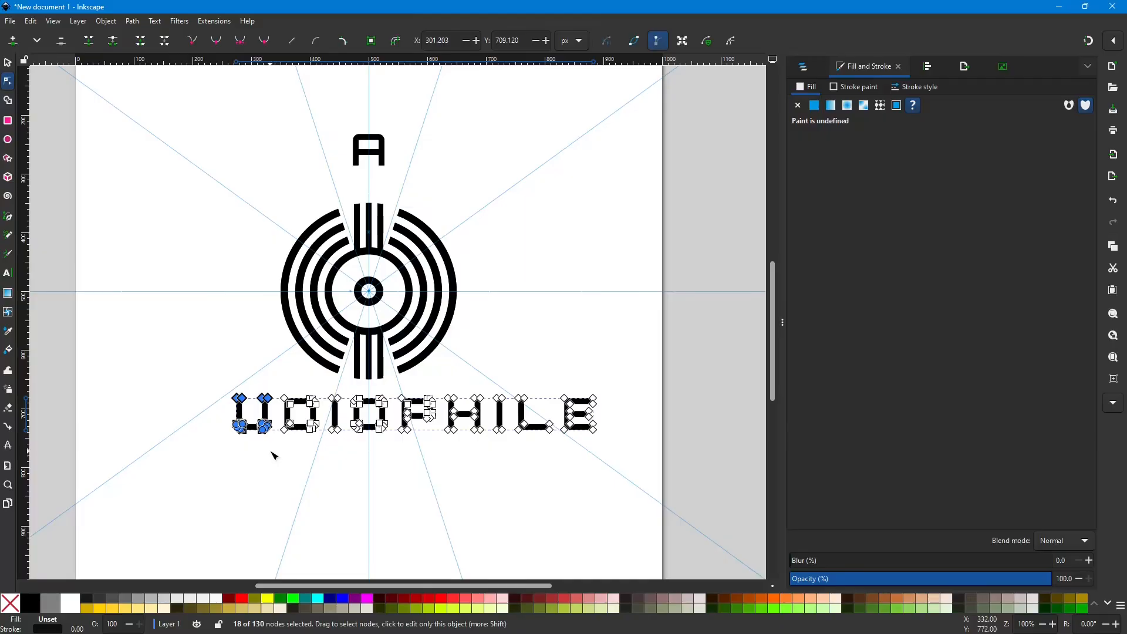
key("Delete")
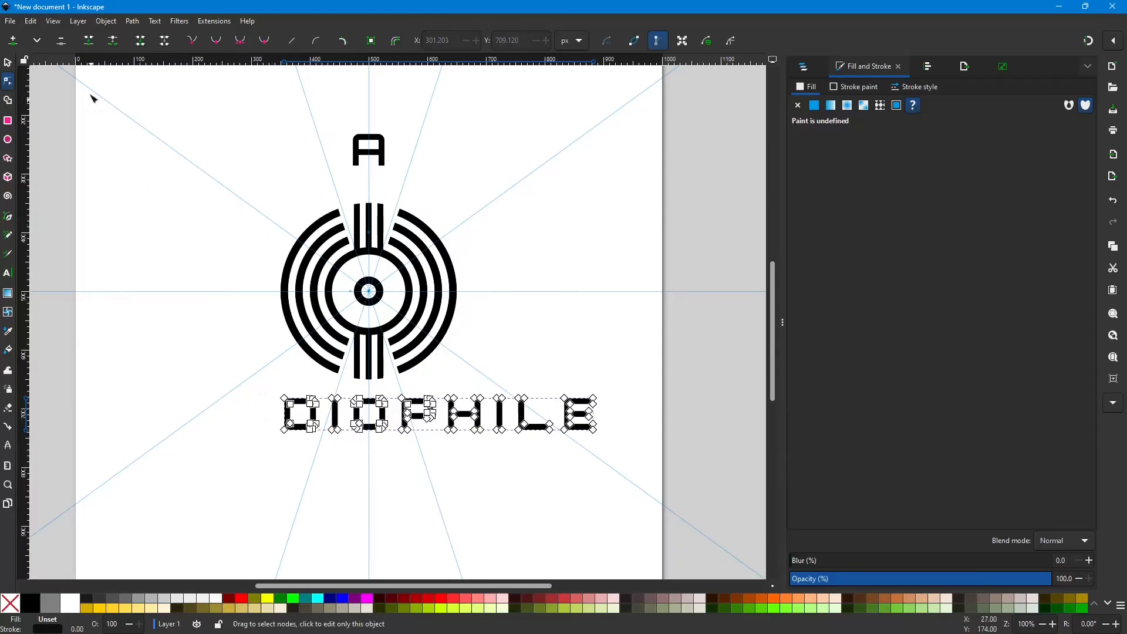
left_click(8, 64)
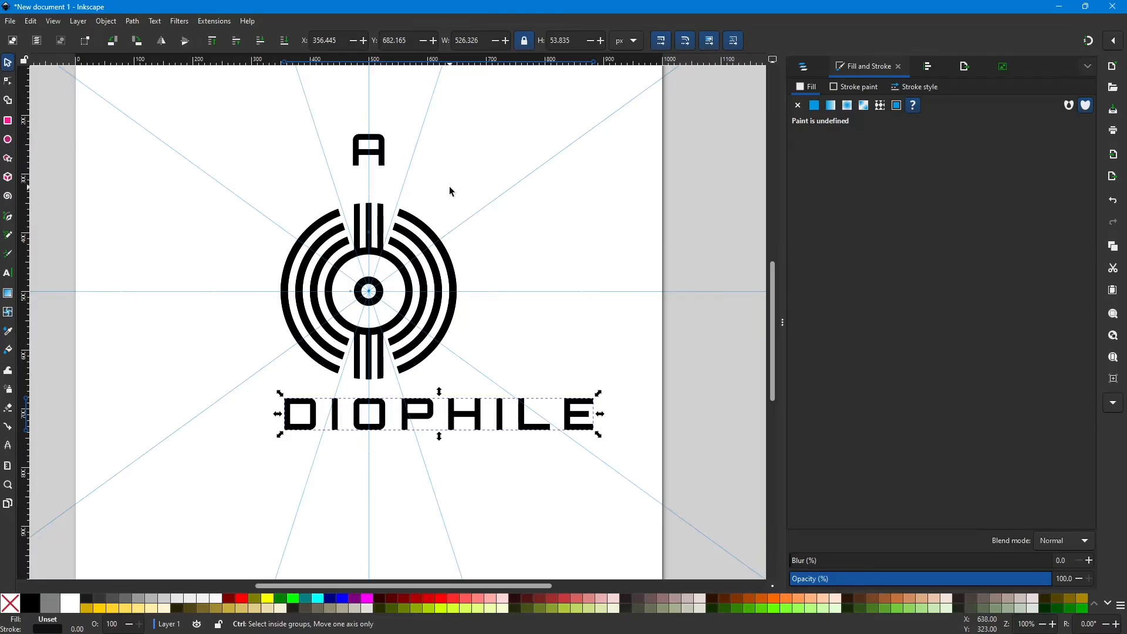
key("ctrl+v")
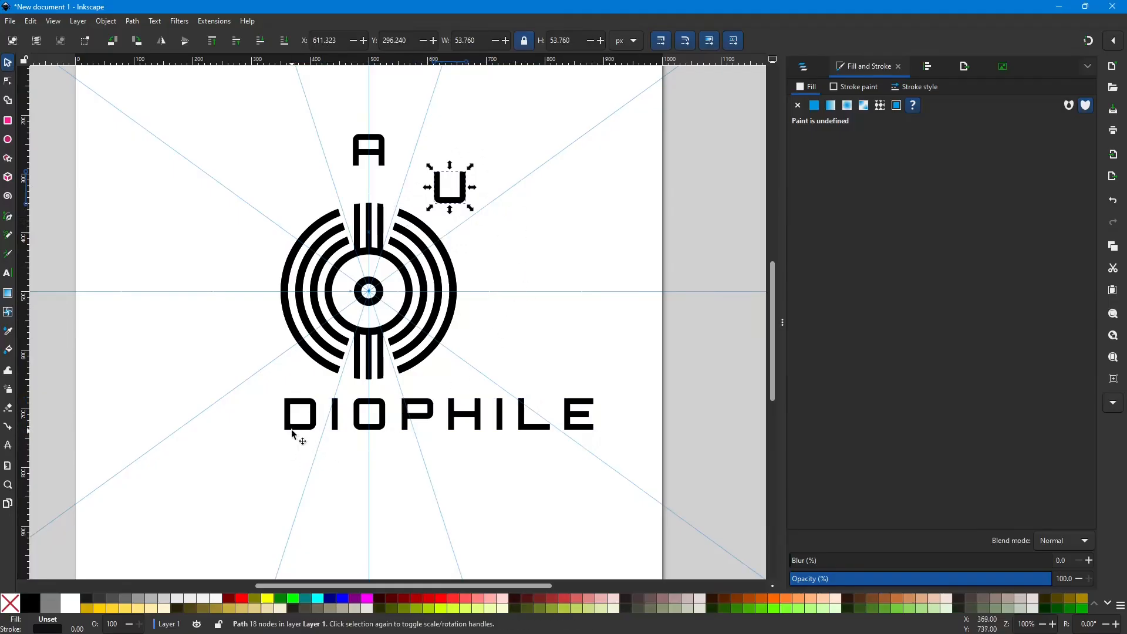
Step: Cut the letter D out of the lettering path and paste it just right of the emblem, about X 678 px, Y 421 px
key("n")
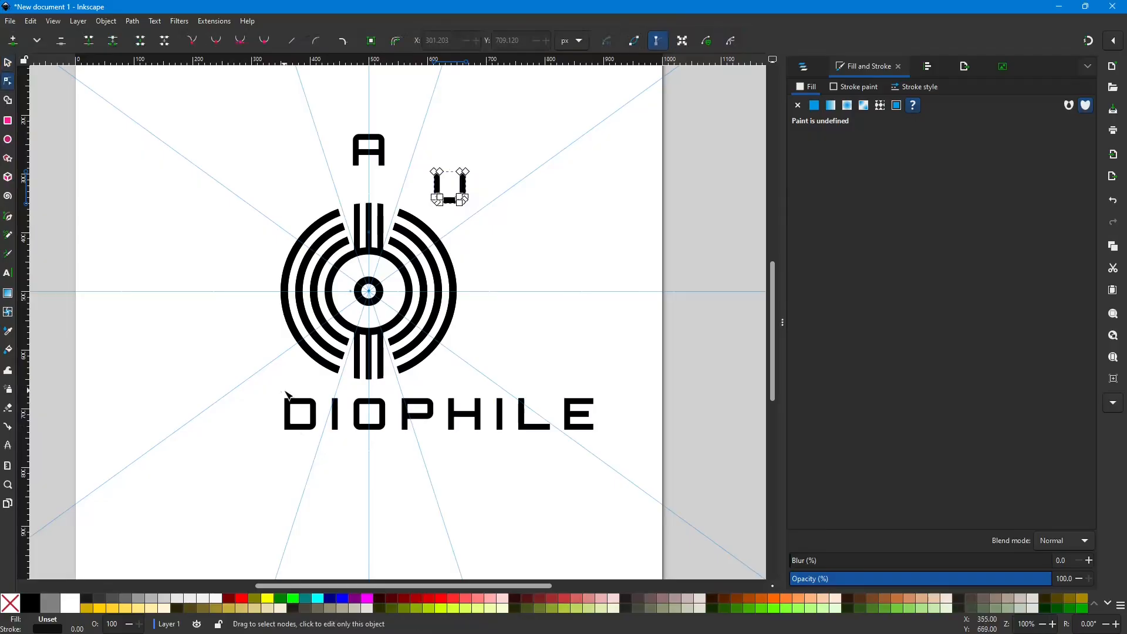
left_click(286, 413)
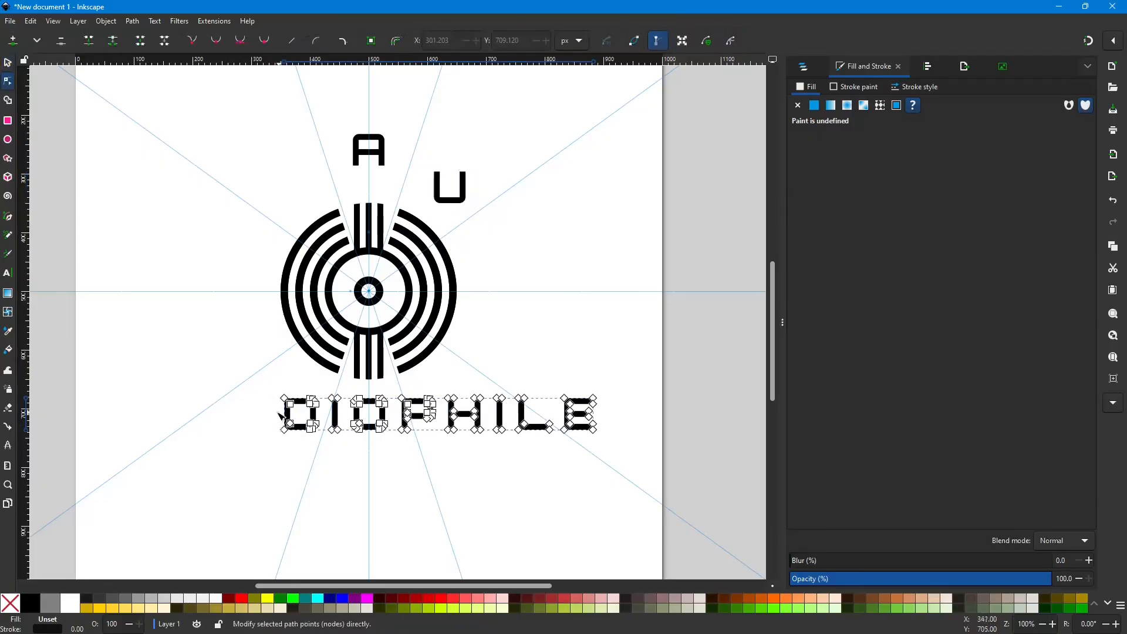
left_click_drag(266, 379, 327, 466)
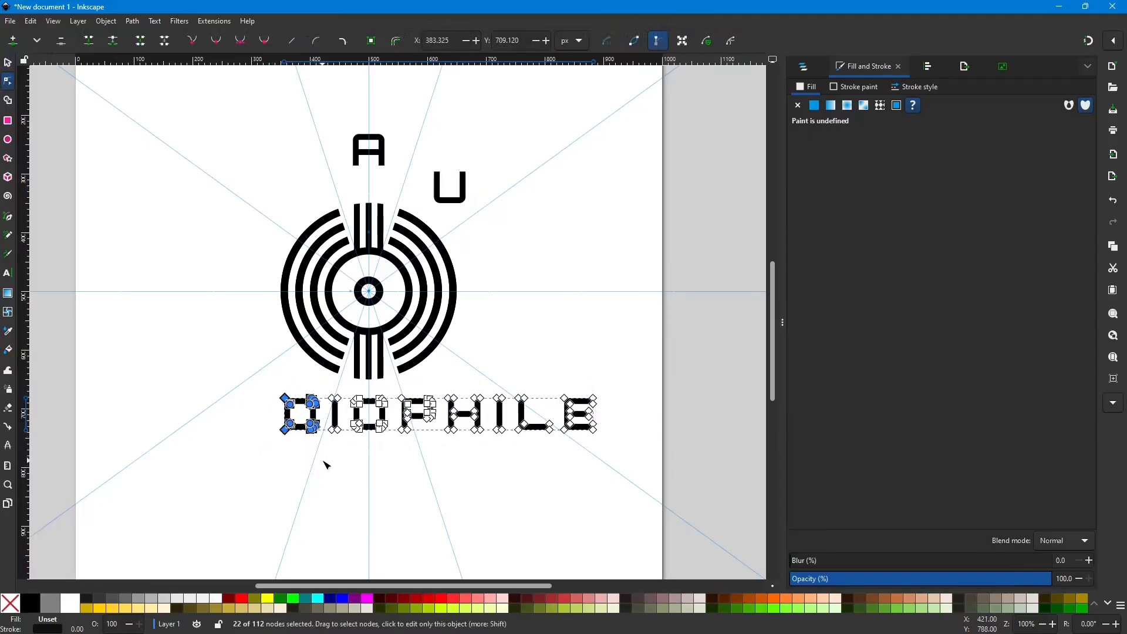
key("Delete")
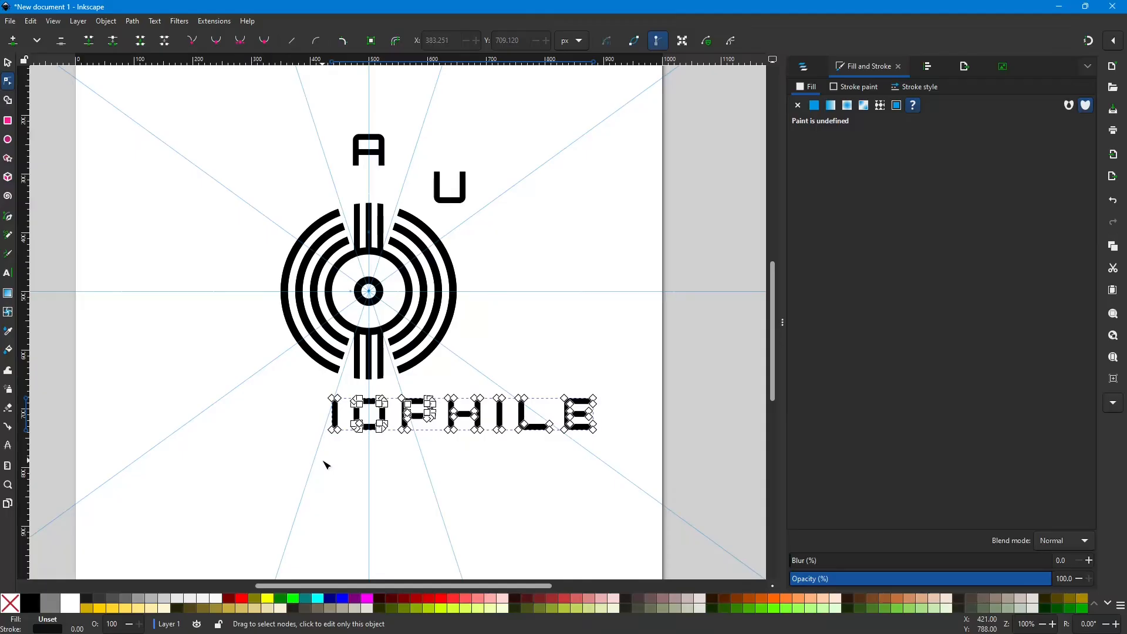
key("s")
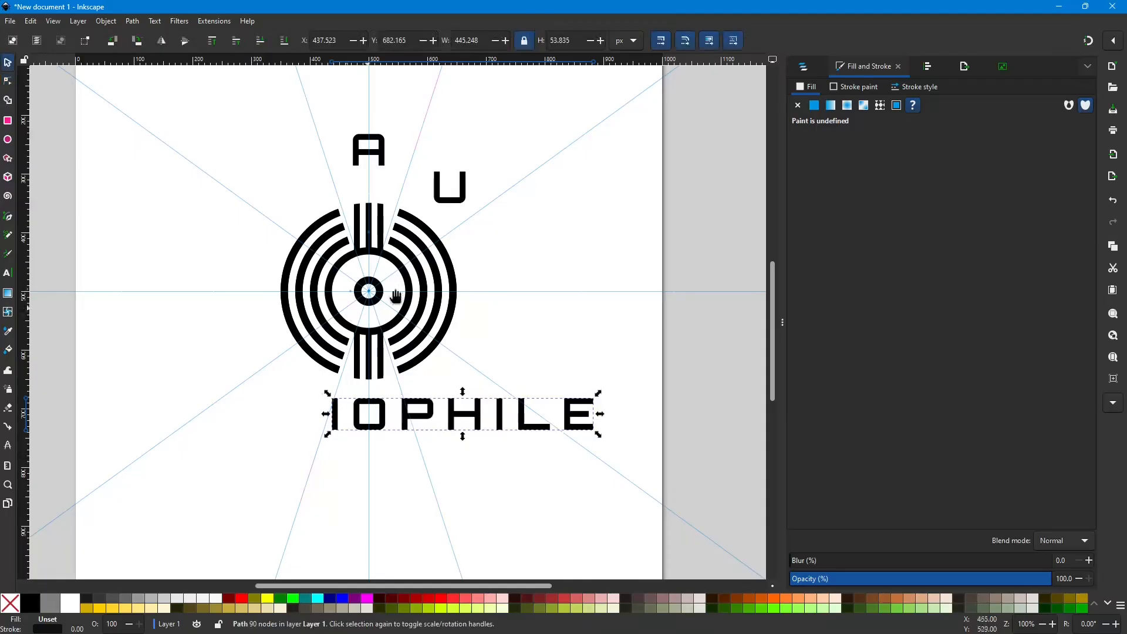
key("ctrl")
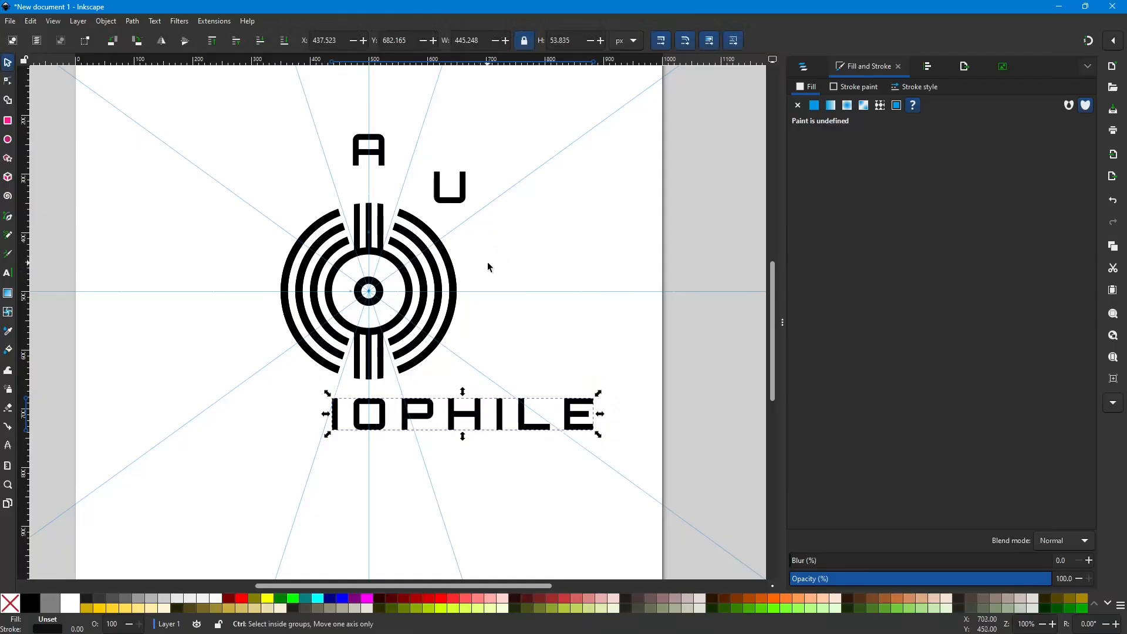
left_click(489, 262, "ctrl")
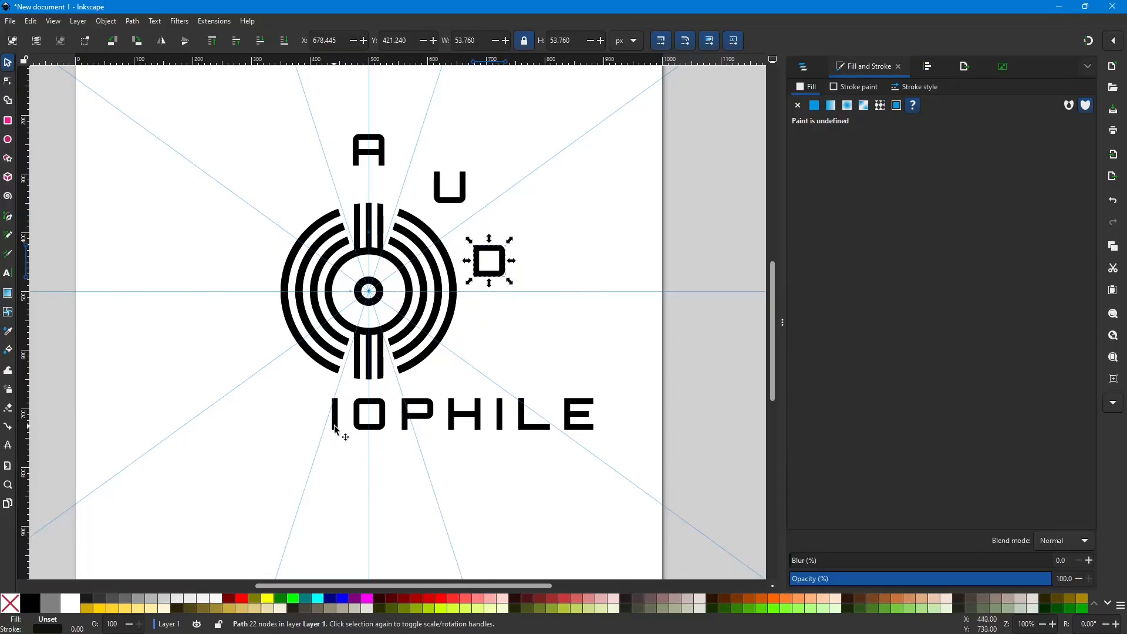
Step: Cut the first letter I out of the lettering path and paste it right of the emblem, below the D
key("n")
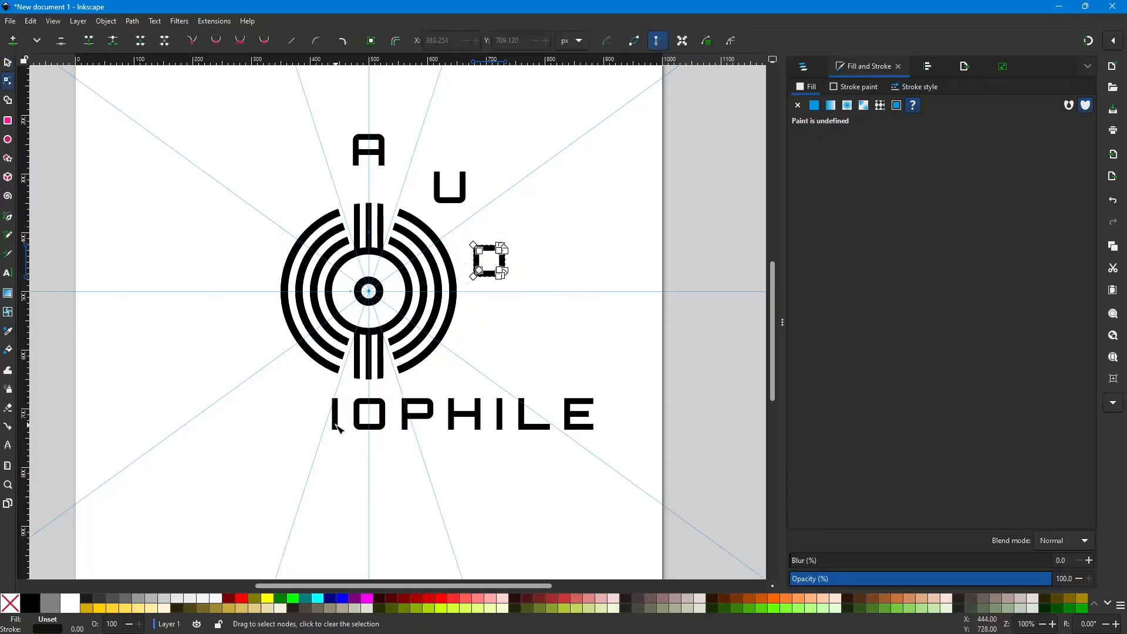
left_click(335, 425)
left_click_drag(317, 384, 350, 451)
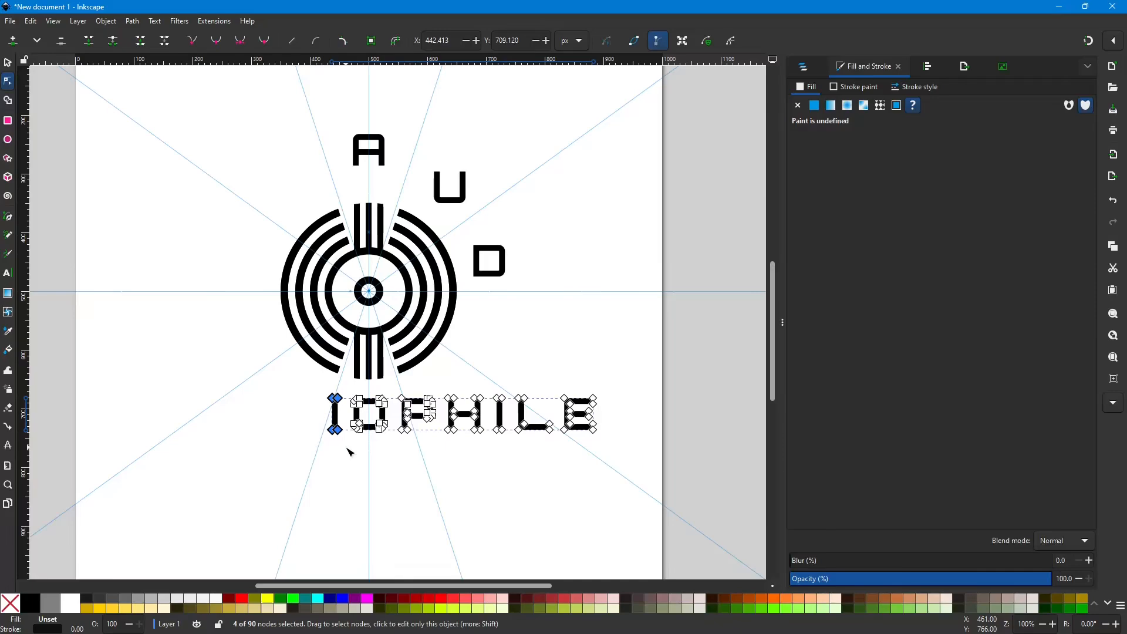
key("Delete")
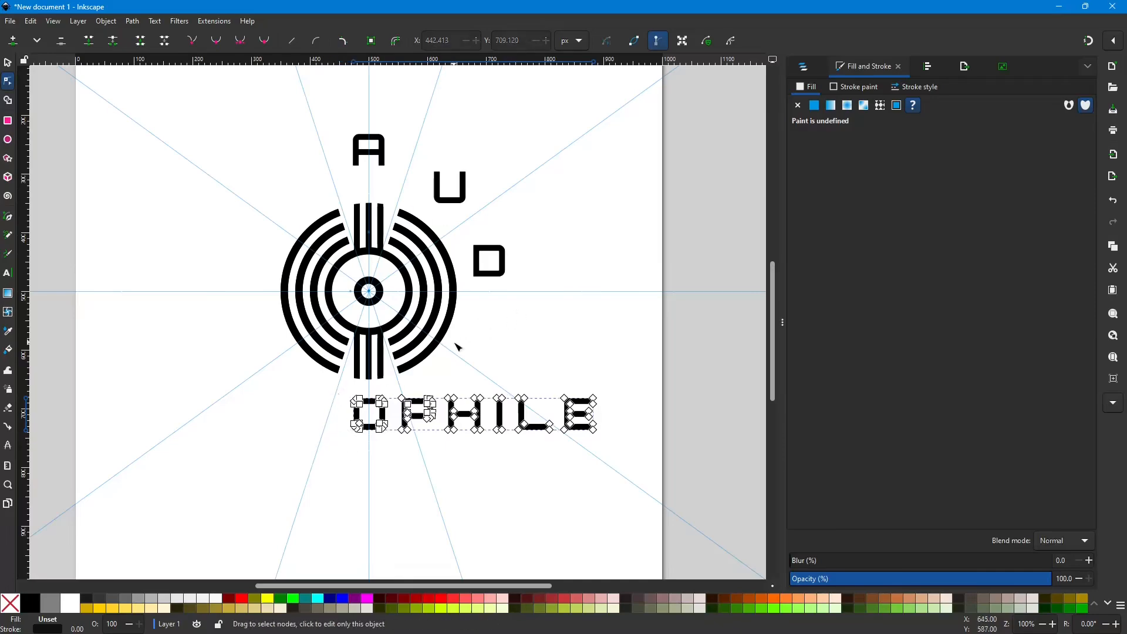
key("s")
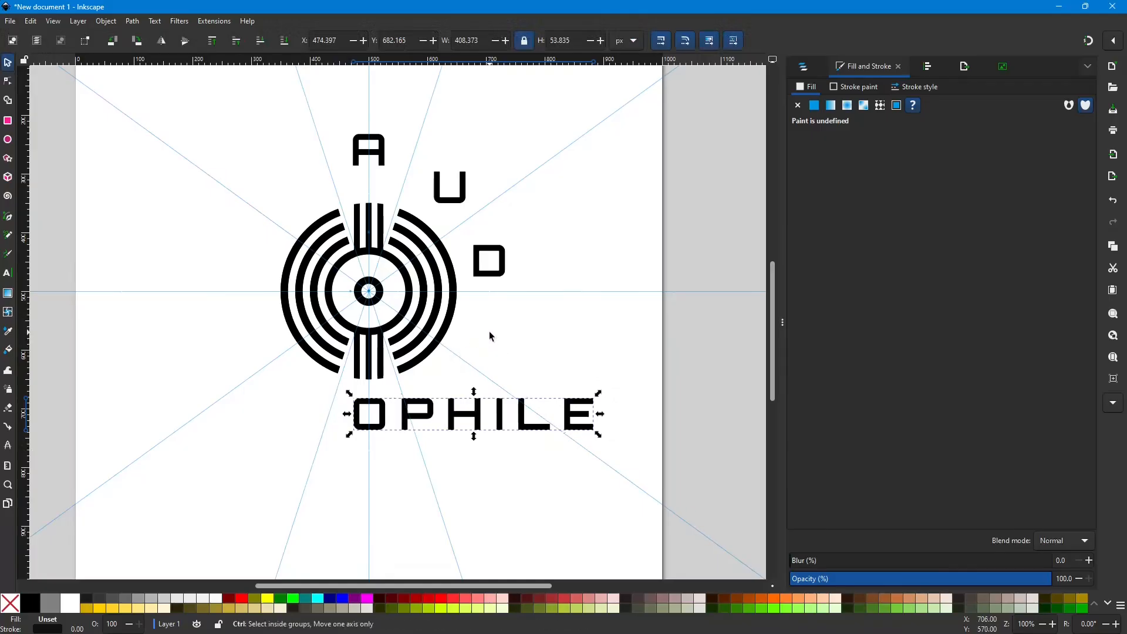
key("ctrl+v")
Step: Move the OPHILE lettering down to about X 315 px, Y 869 px, then cut out its O and paste it at the emblem's lower right
left_click_drag(456, 422, 363, 532)
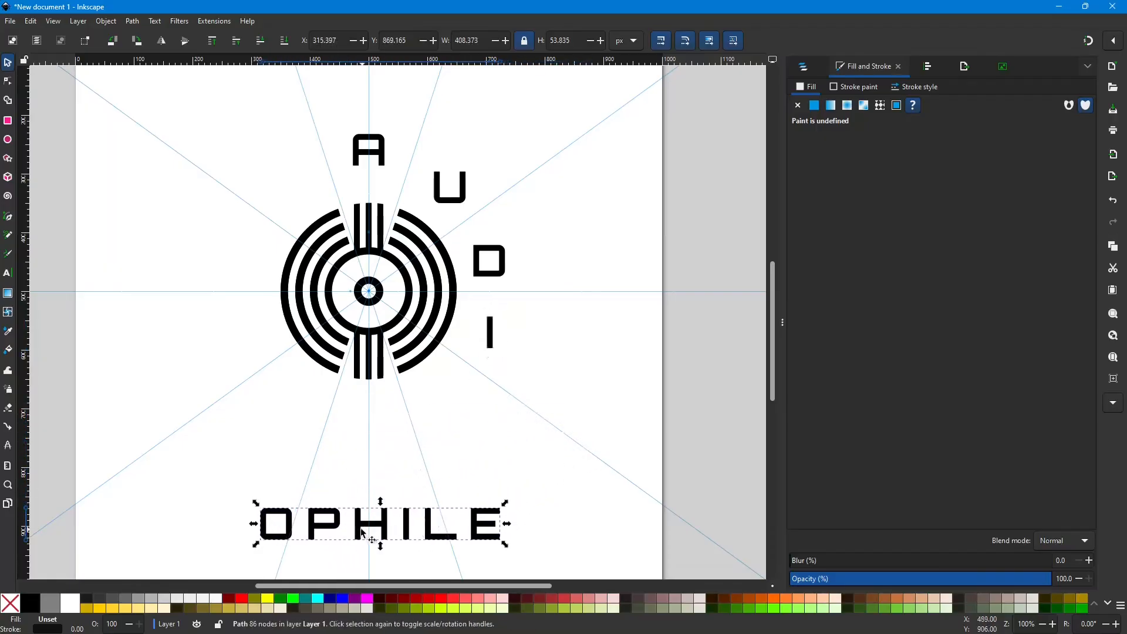
key("n")
left_click_drag(233, 482, 300, 566)
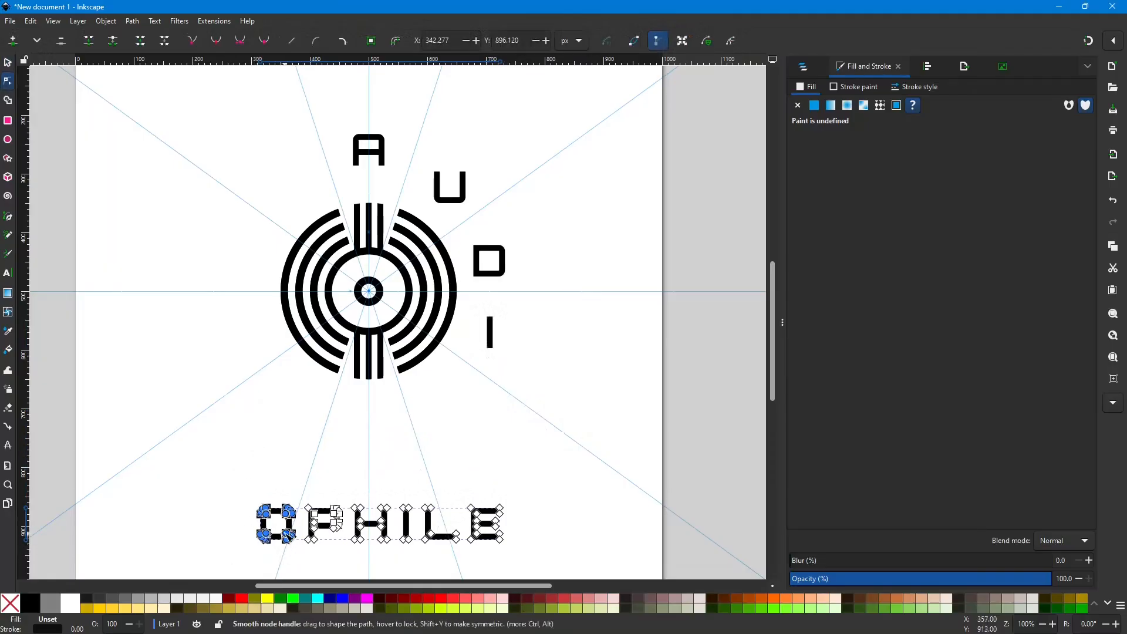
key("Delete")
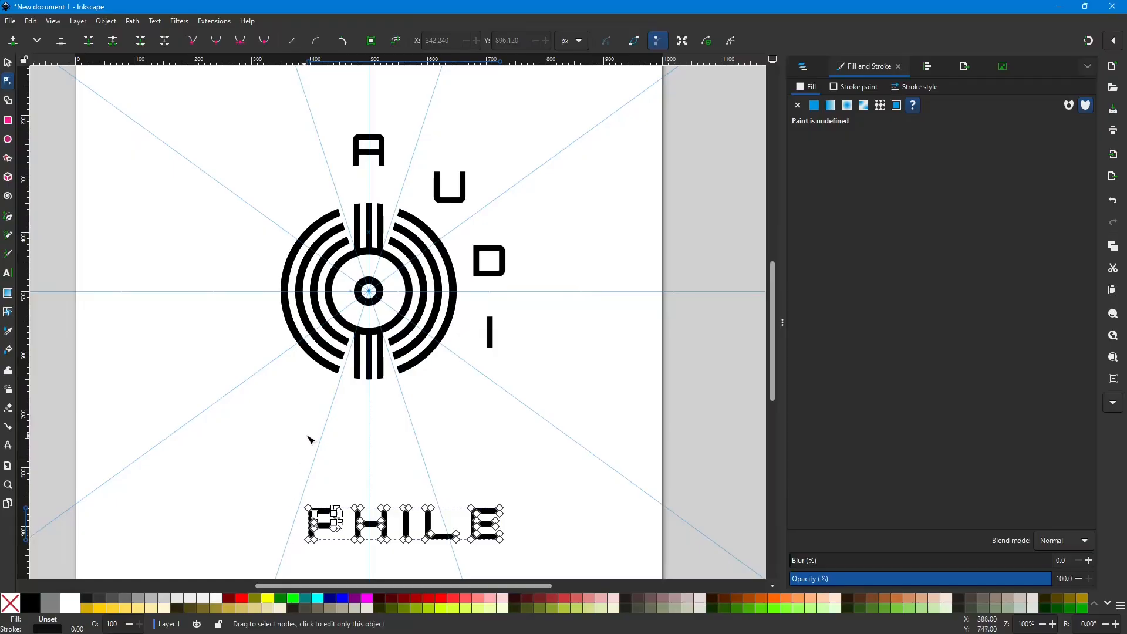
key("s")
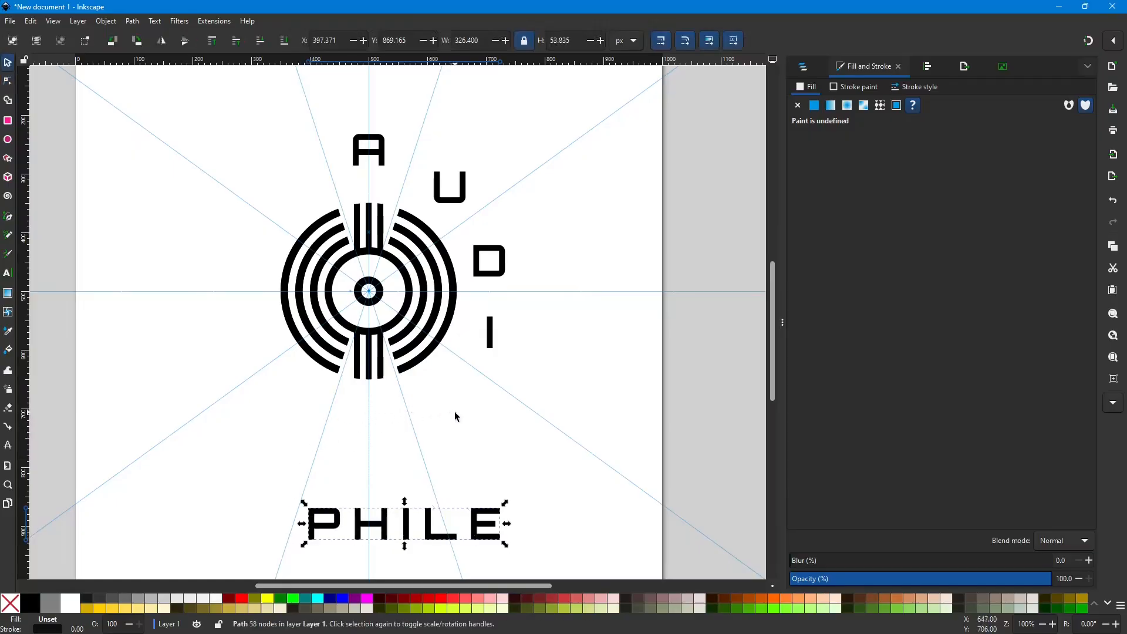
key("ctrl")
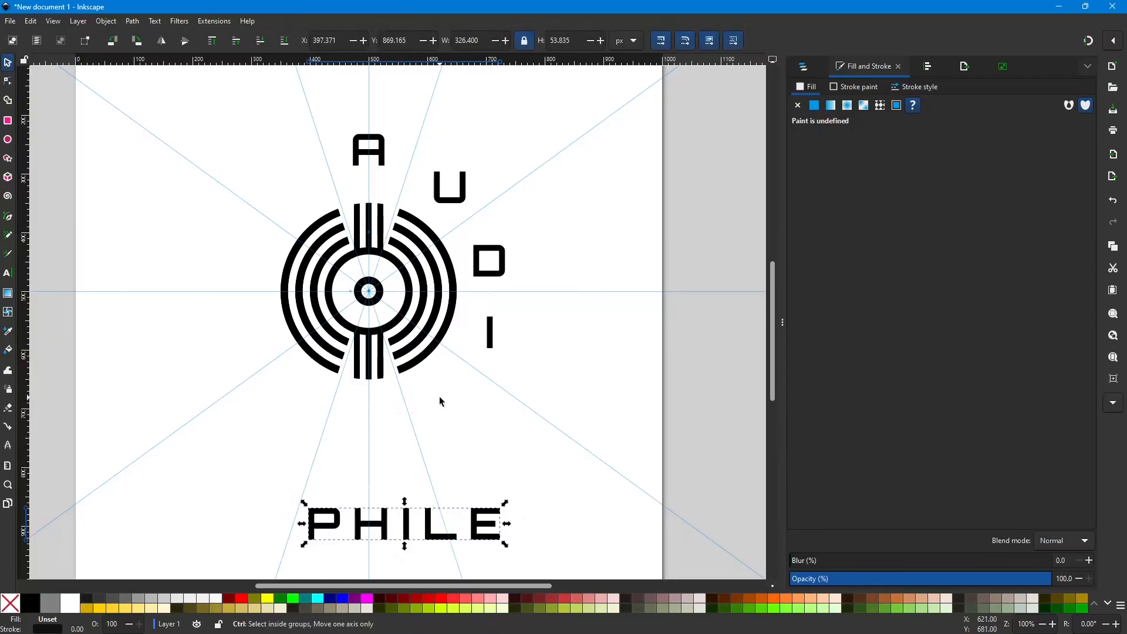
key("ctrl+v")
Step: Cut the letter P out of the lettering path and paste it centred below the emblem at about X 474 px, Y 738 px
left_click(339, 530)
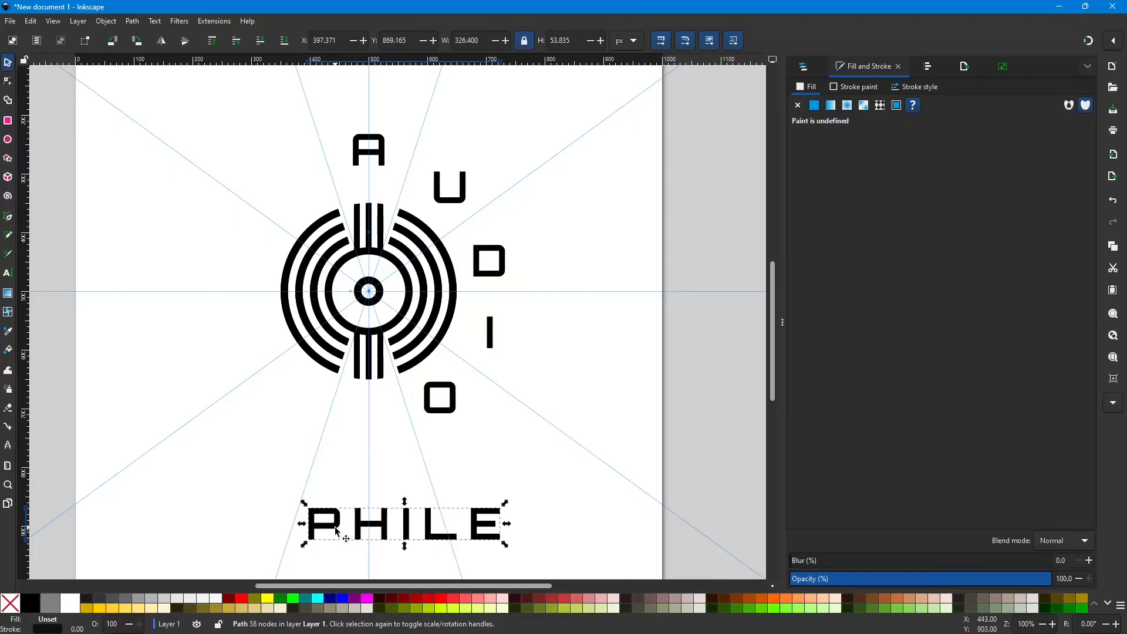
key("n")
left_click_drag(285, 487, 350, 555)
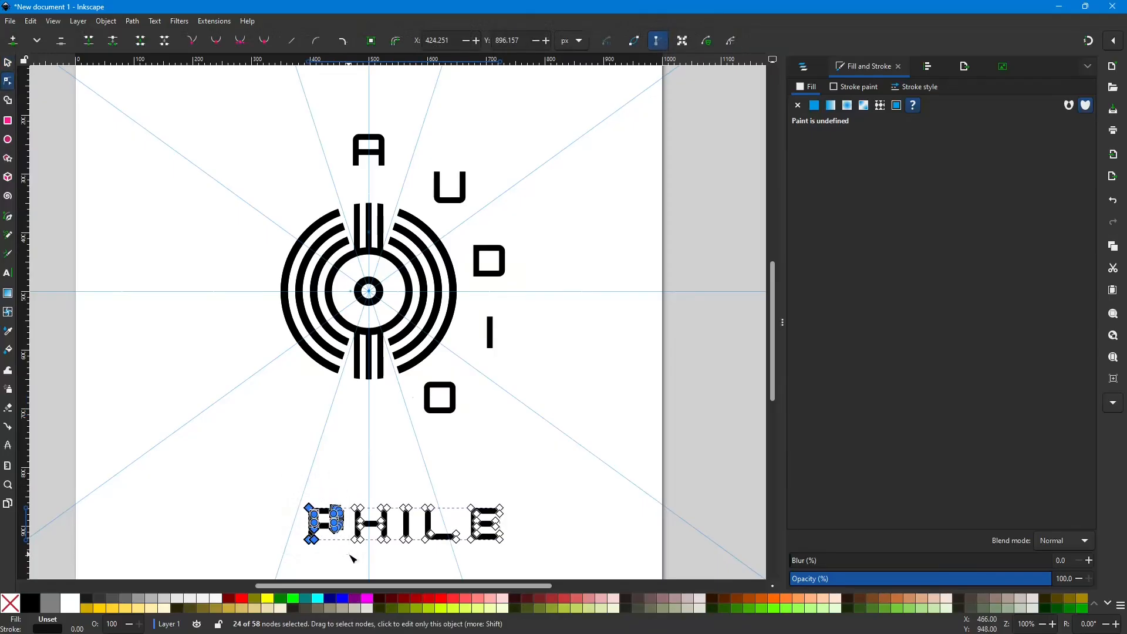
key("Delete")
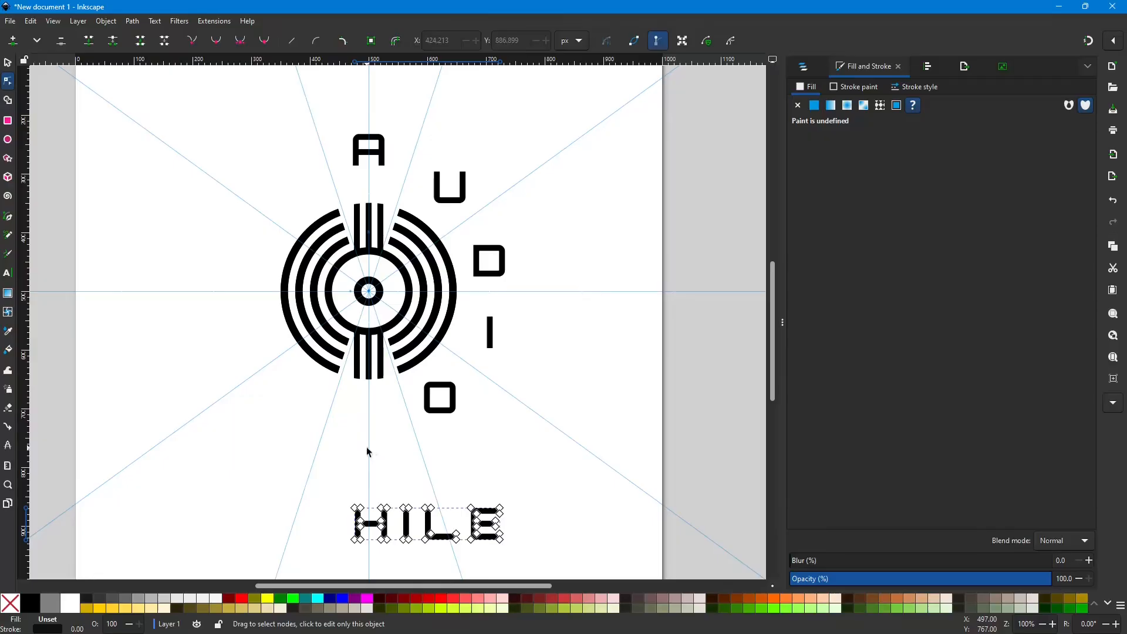
key("s")
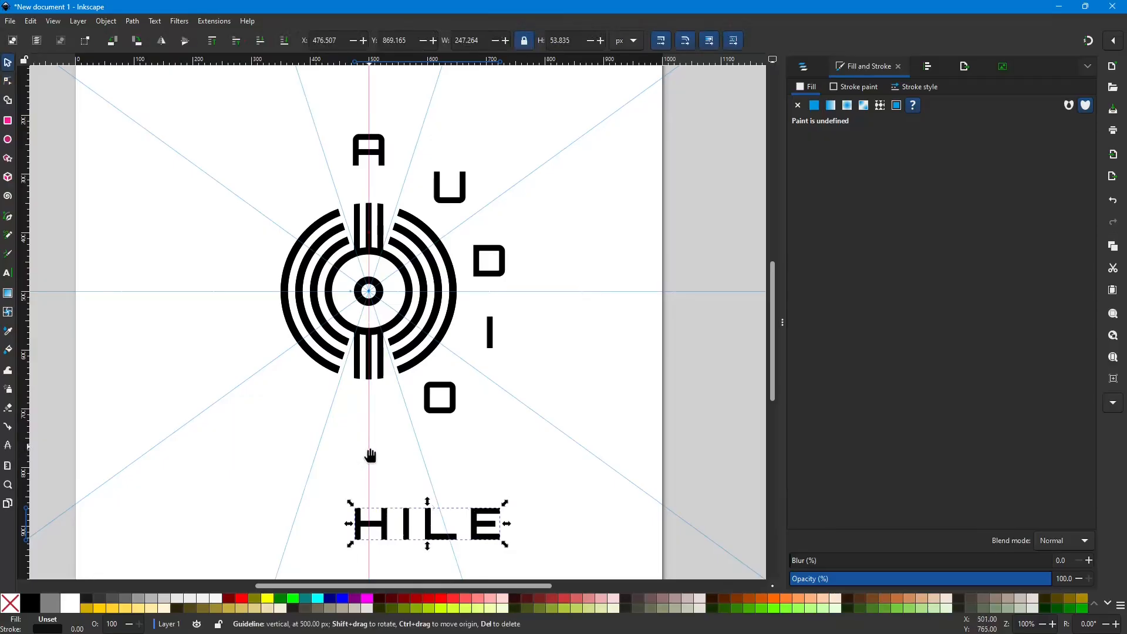
key("ctrl+v")
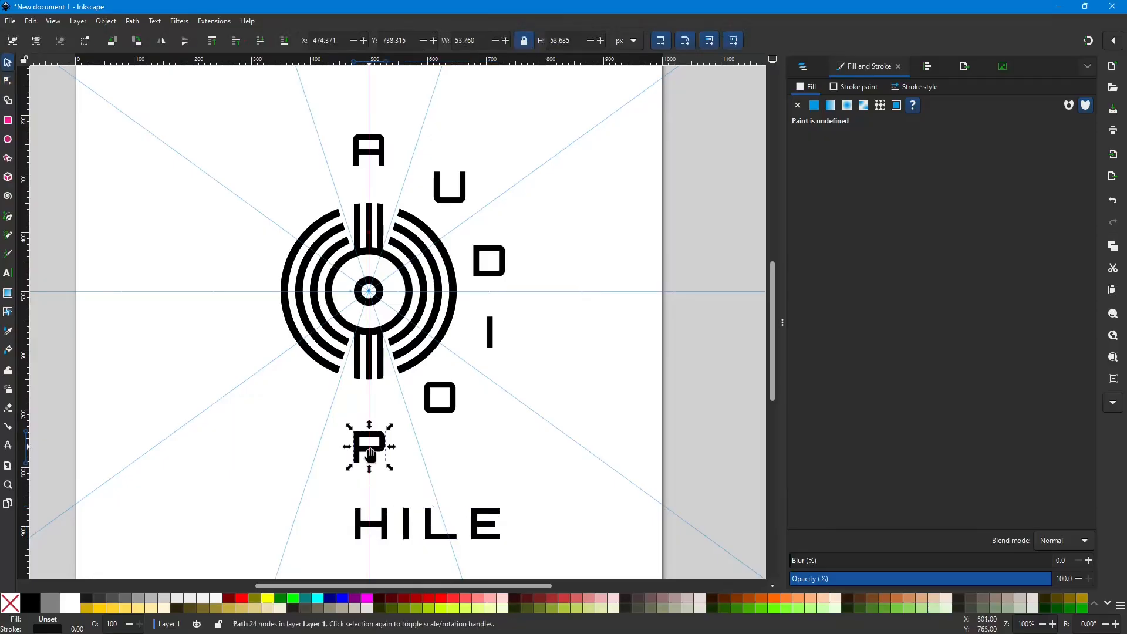
Step: Cut the letter H out of the lettering path and paste it at the emblem's lower left, about X 328 px, Y 690 px
left_click(361, 527)
key("n")
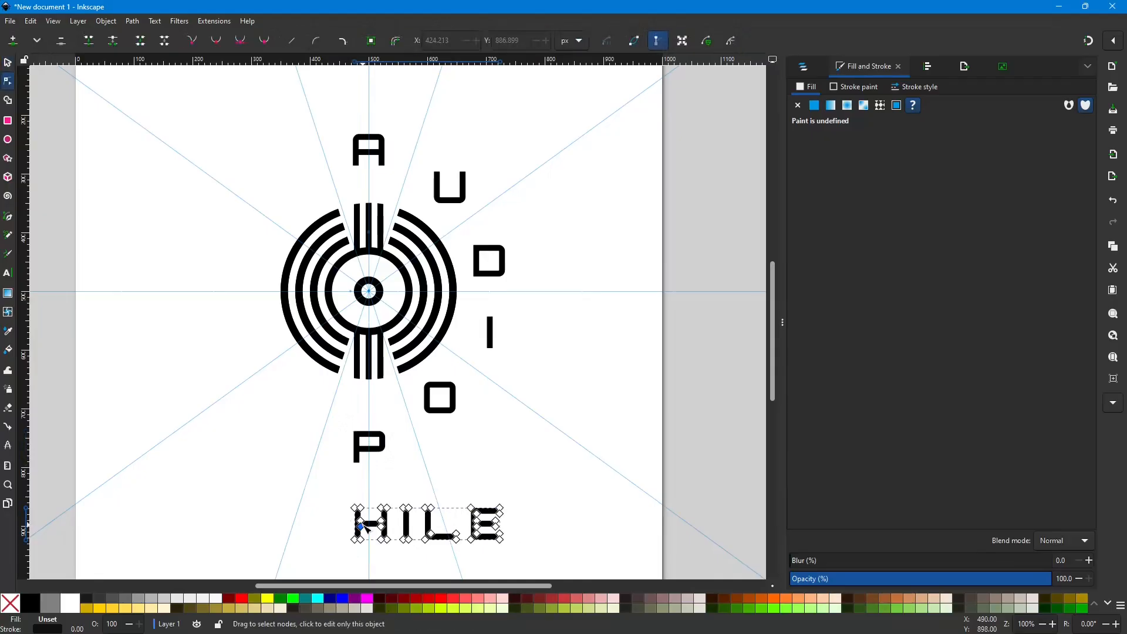
left_click_drag(340, 497, 396, 566)
key("Delete")
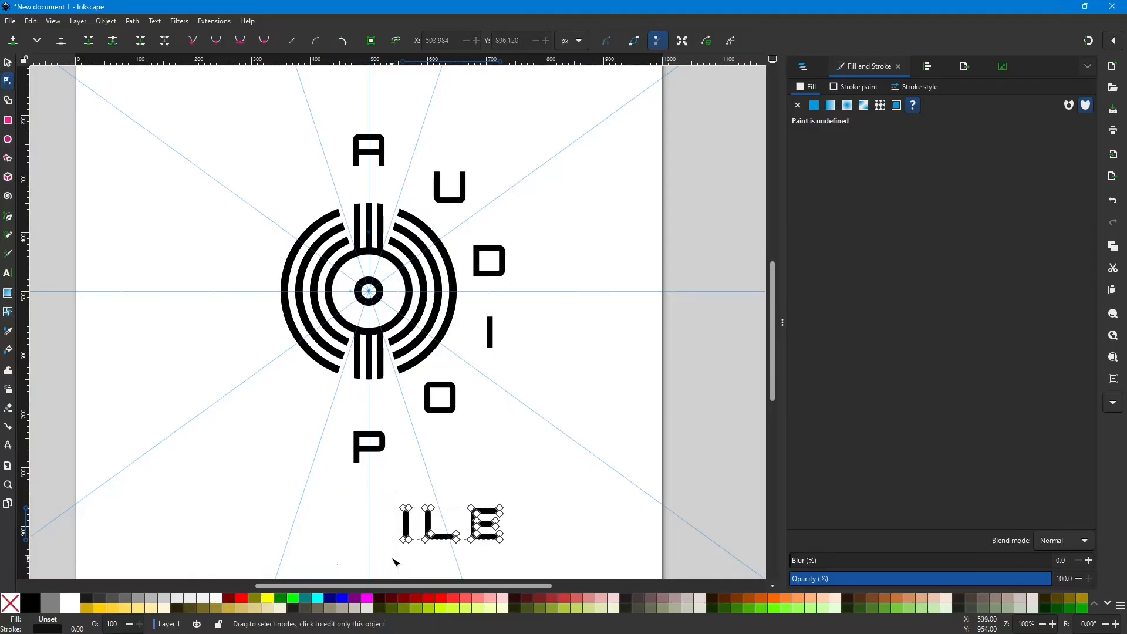
key("s")
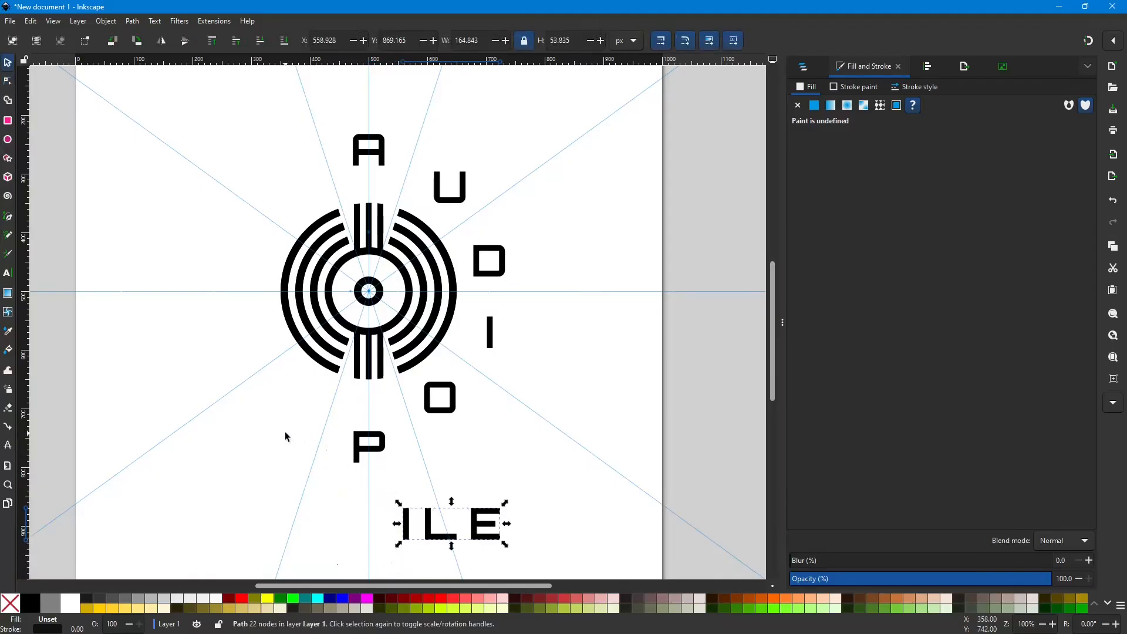
key("ctrl+v")
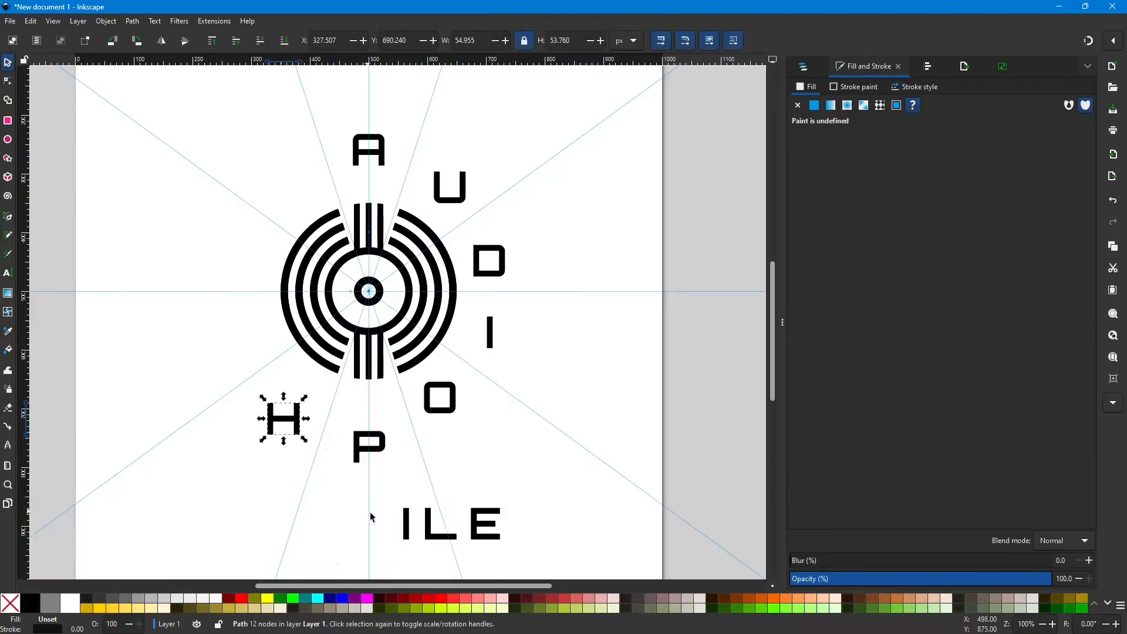
Step: Cut the second letter I out of the lettering path and paste it left of the emblem, about X 255 px, Y 559 px
key("n")
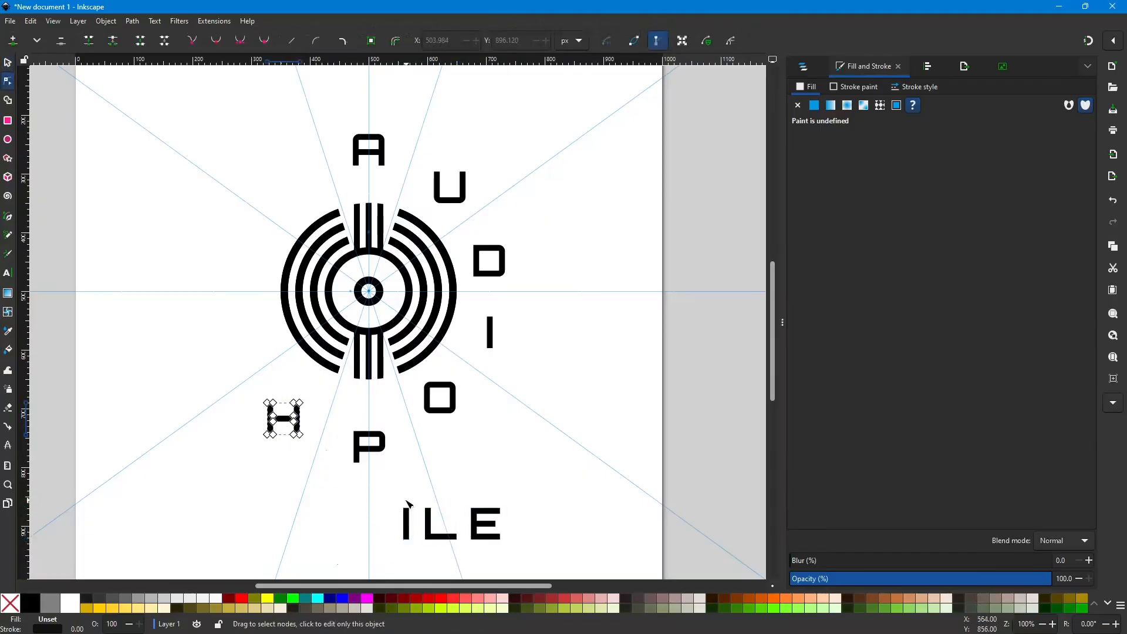
left_click(407, 527)
left_click_drag(368, 492, 420, 556)
key("Delete")
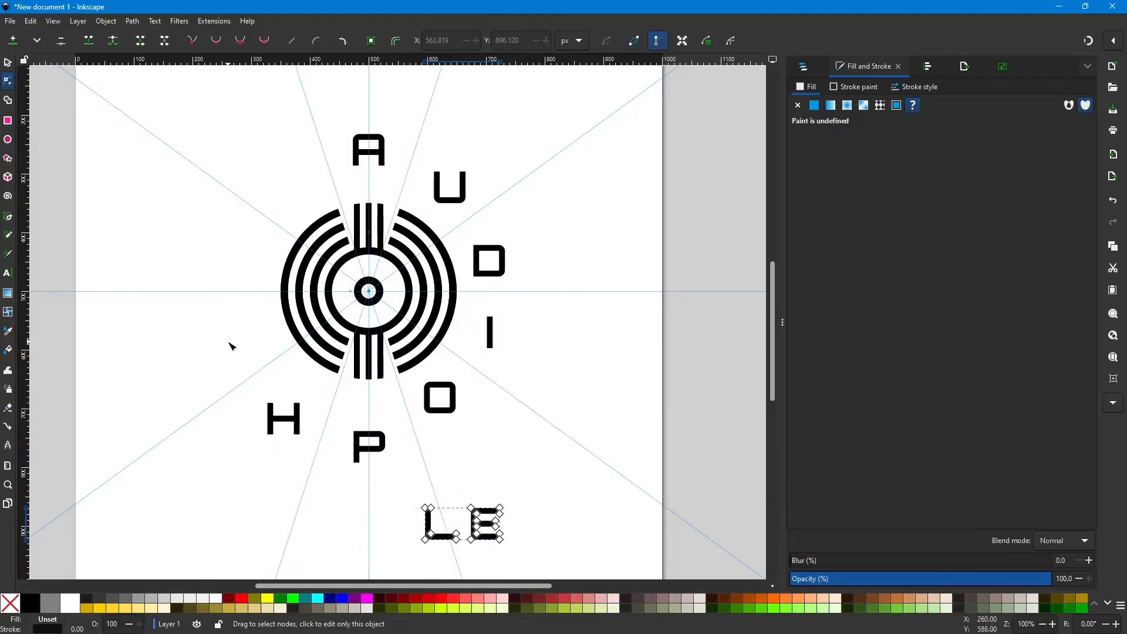
key("ctrl+v")
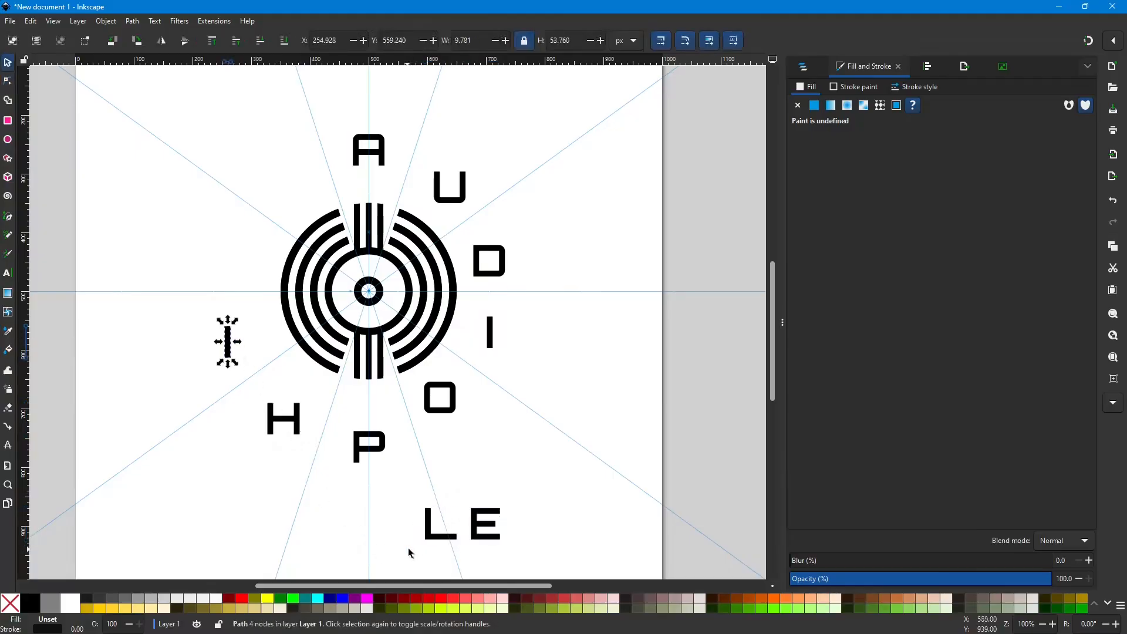
Step: Cut out the L and paste it at about X 234 px, Y 434 px, and move the remaining E to about X 335 px, Y 302 px
key("n")
left_click(430, 531)
left_click_drag(392, 485, 468, 566)
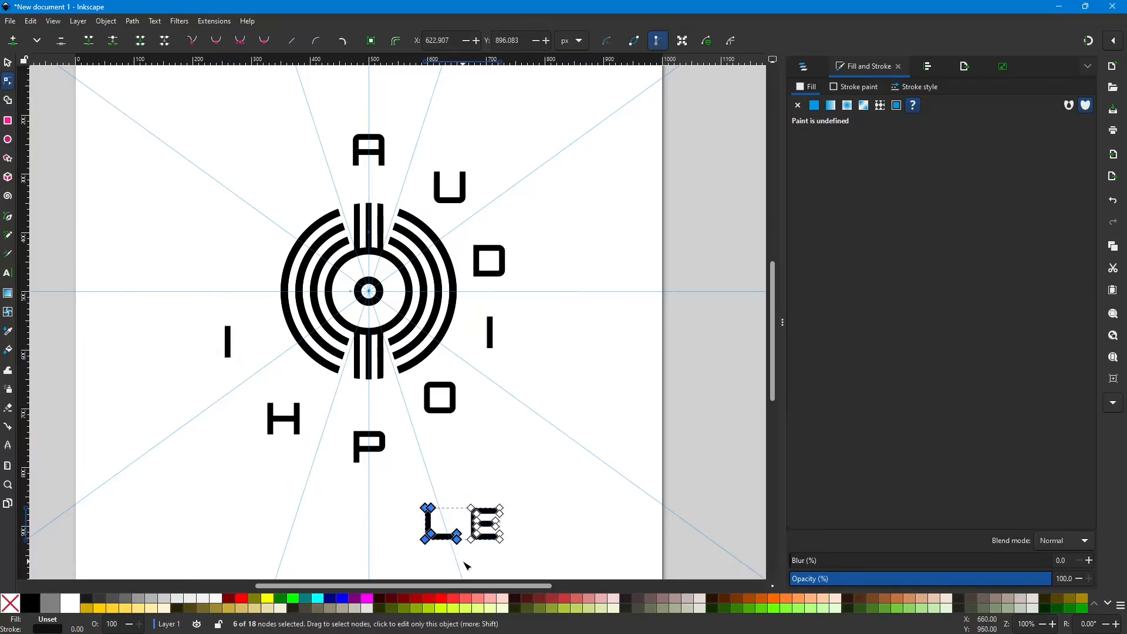
key("Delete")
key("s")
left_click(234, 246)
key("ctrl+v")
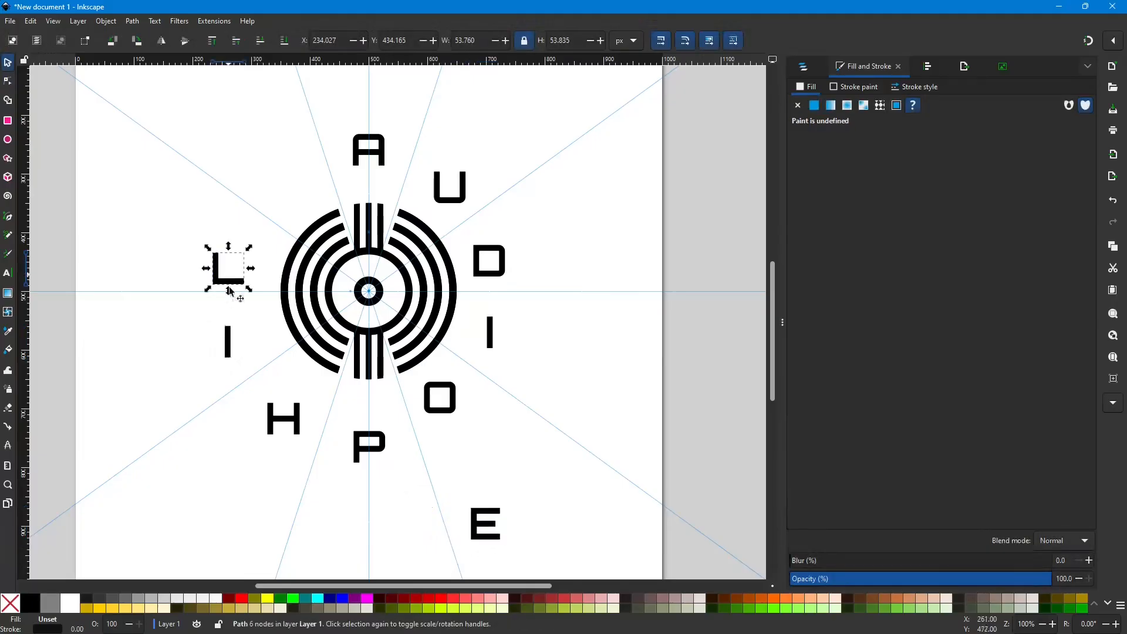
left_click(490, 536)
left_click_drag(491, 536, 282, 197)
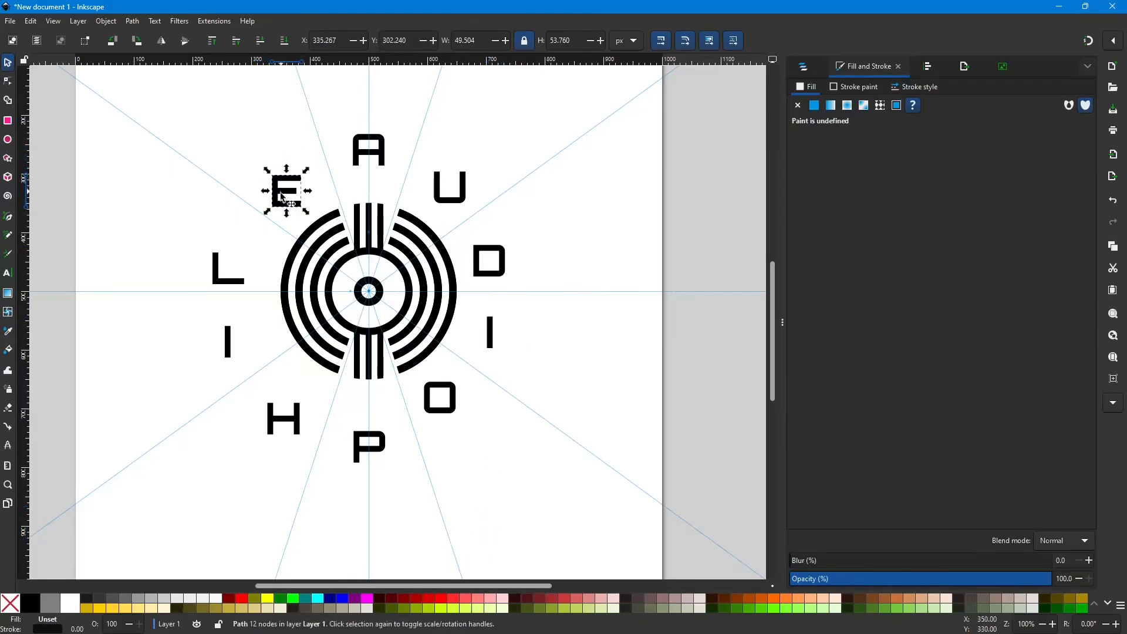
Step: Nudge the right-hand letters D, I and O into a more even ring and move the P up closer to the emblem
left_click_drag(491, 278, 493, 273)
left_click_drag(490, 344, 487, 345)
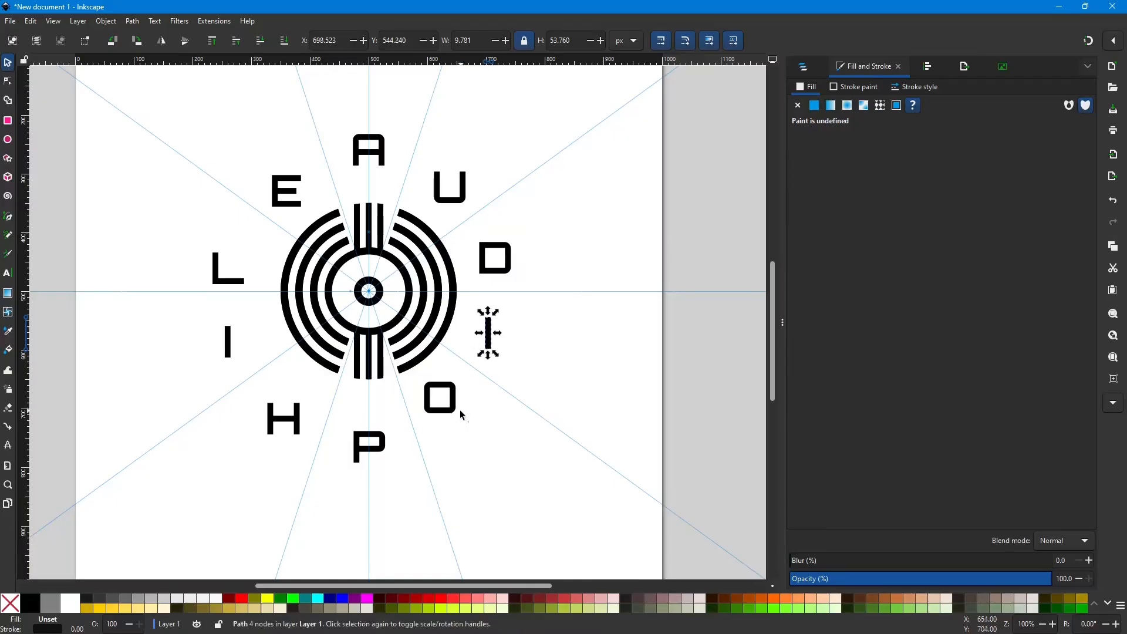
left_click_drag(457, 412, 461, 411)
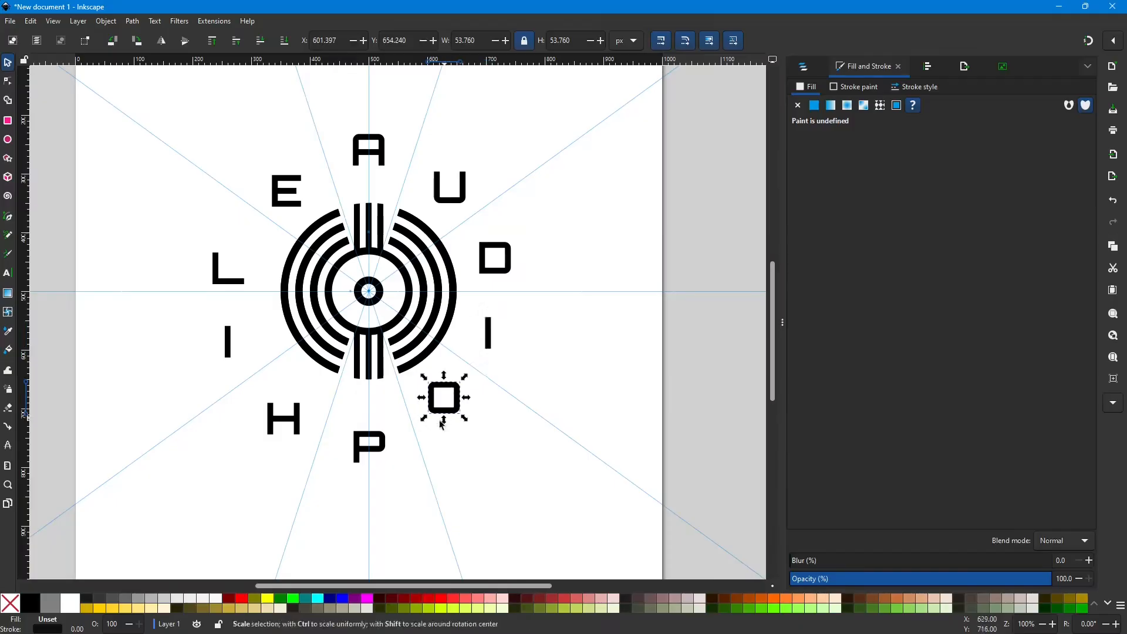
left_click_drag(382, 447, 382, 429)
Step: Move the H, left-hand I and L closer to the emblem, raise the E slightly and lower the A to about Y 247 px
left_click_drag(298, 426, 301, 410)
left_click_drag(306, 409, 303, 408)
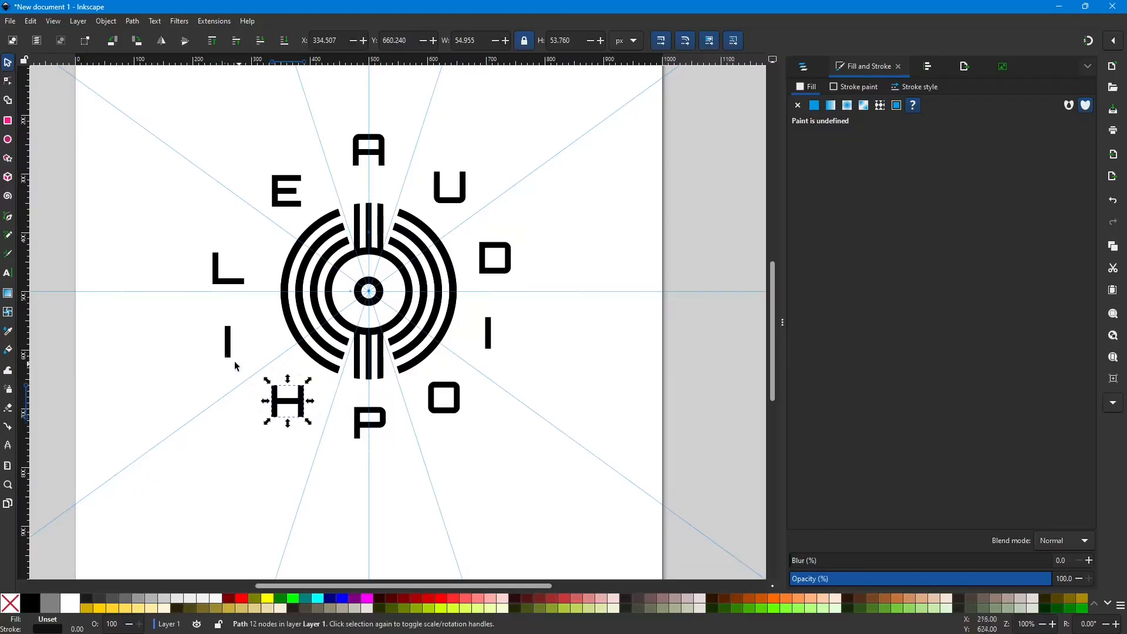
left_click_drag(230, 352, 241, 345)
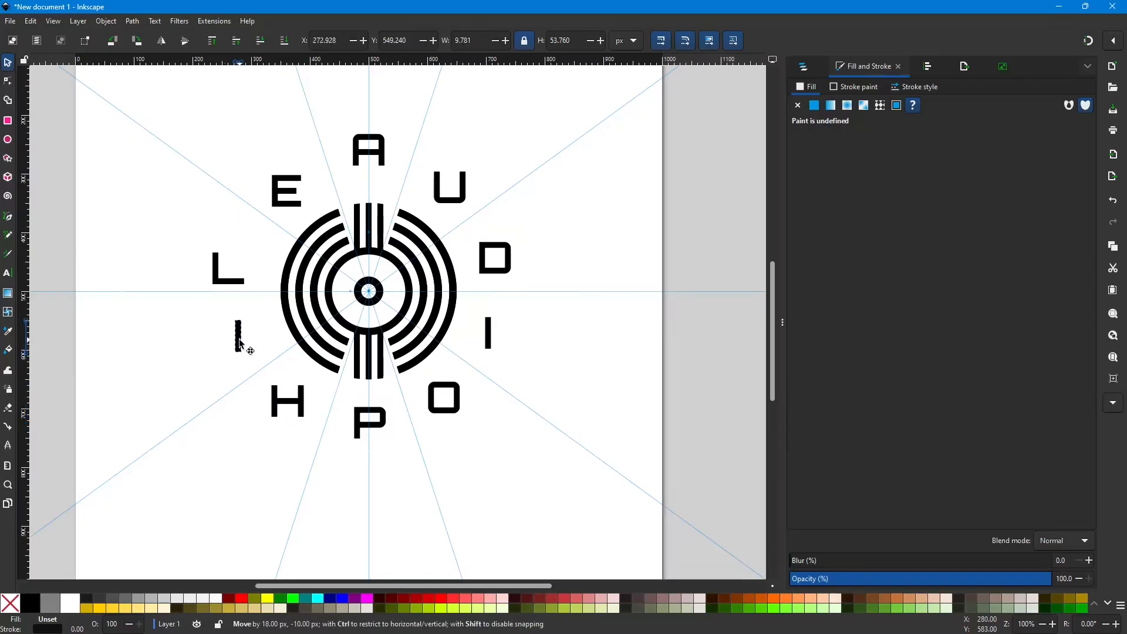
left_click_drag(240, 344, 242, 346)
left_click_drag(221, 279, 238, 268)
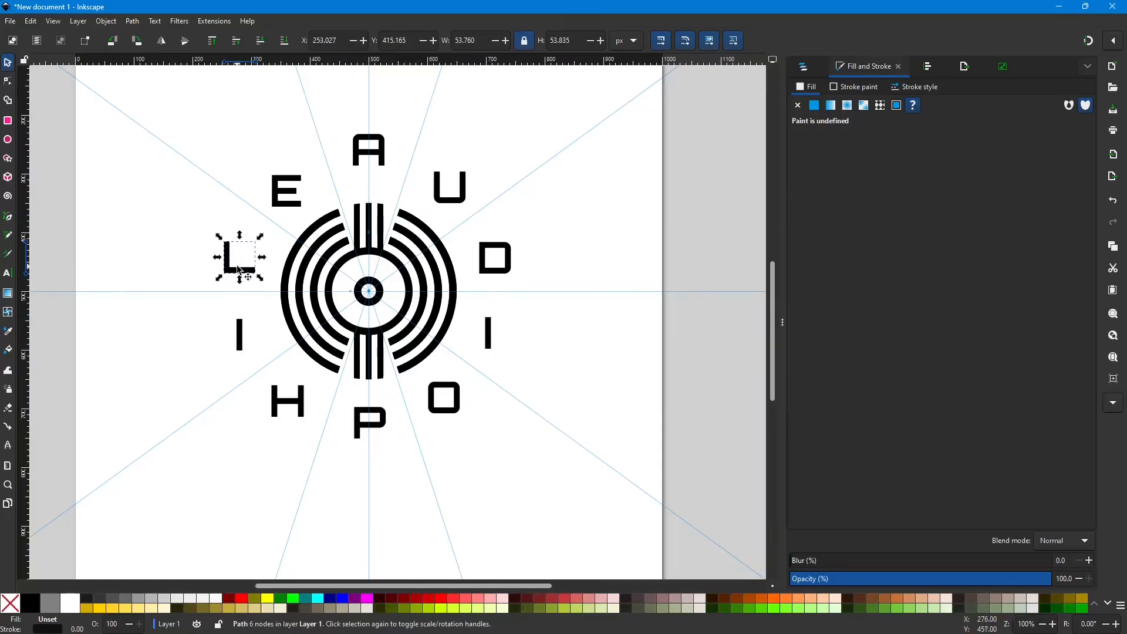
left_click_drag(284, 195, 284, 192)
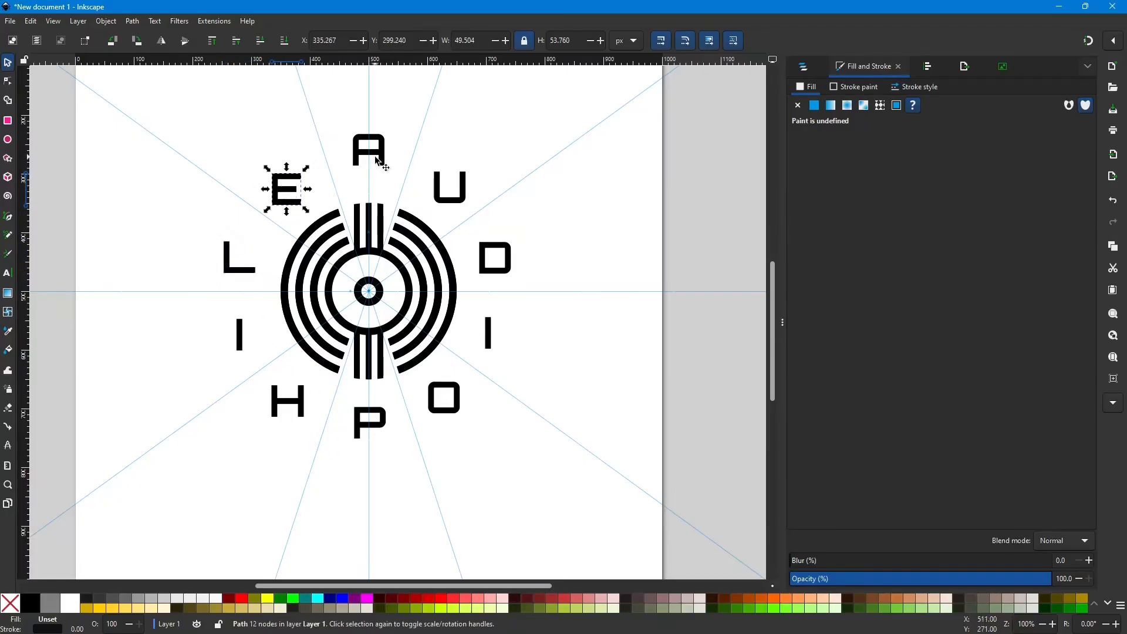
left_click_drag(378, 160, 380, 170)
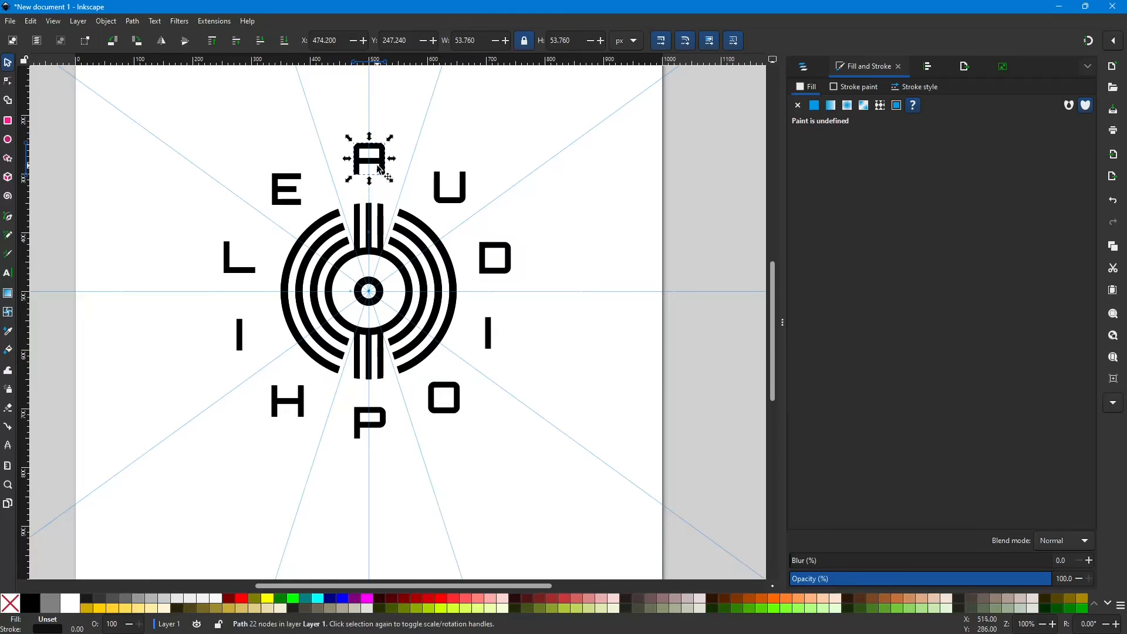
Step: Centre the letters A and P together on the vertical axis relative to the page
left_click(928, 64)
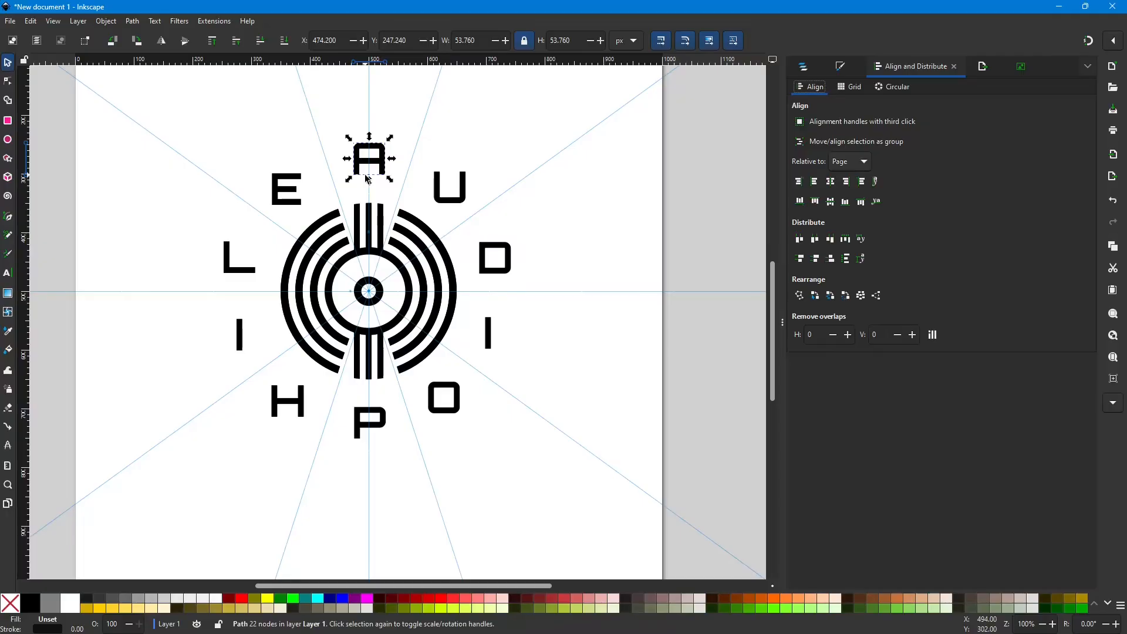
left_click(386, 427, "shift")
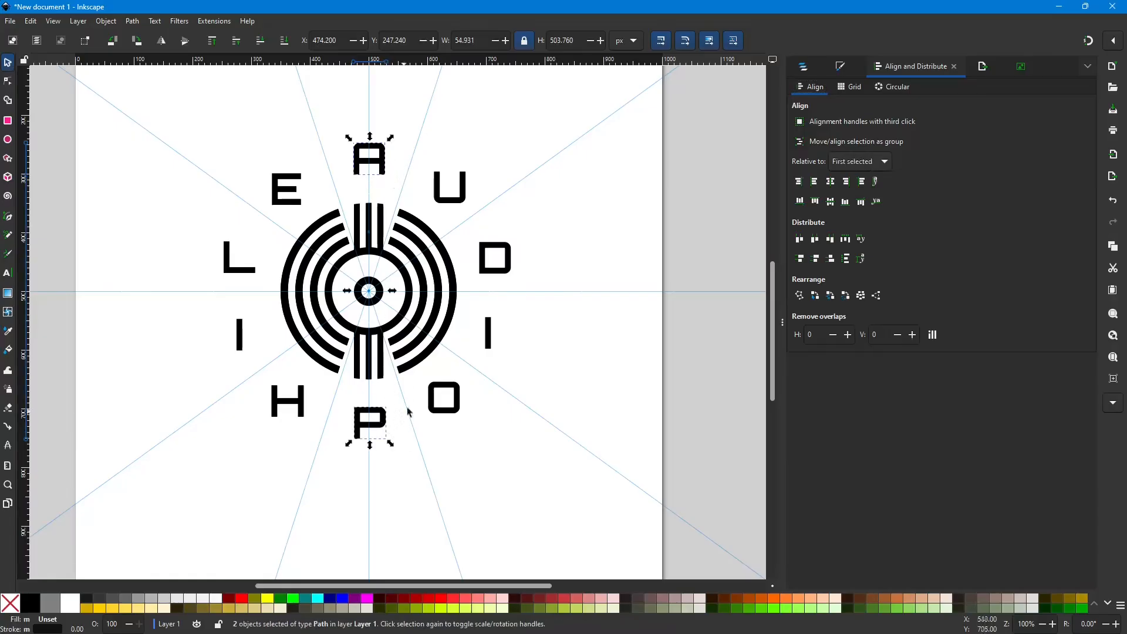
left_click(885, 162)
left_click(849, 216)
left_click(830, 184)
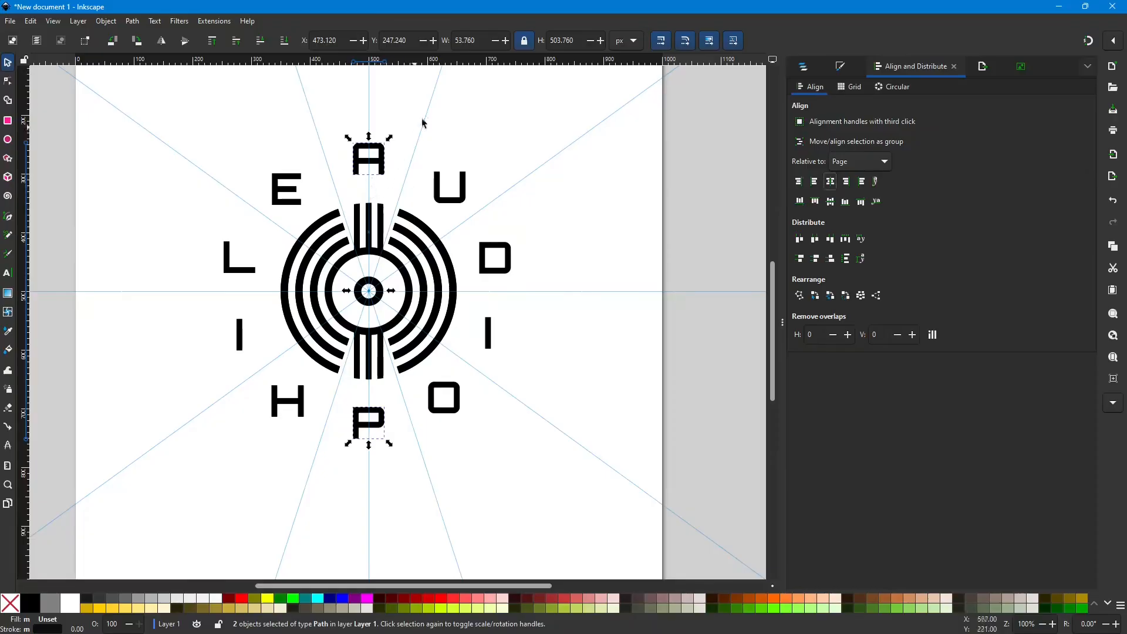
left_click_drag(512, 61, 552, 12)
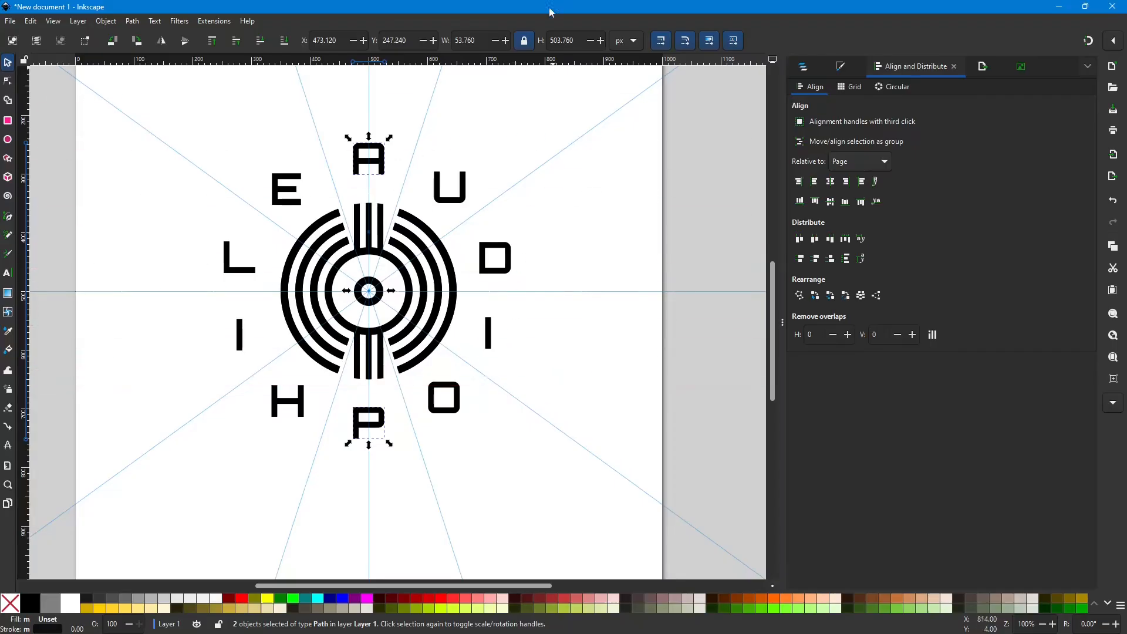
Step: Move the A down to about Y 256 px and the P up to about Y 694 px, closer to the emblem
left_click(397, 149)
left_click_drag(384, 168, 389, 184)
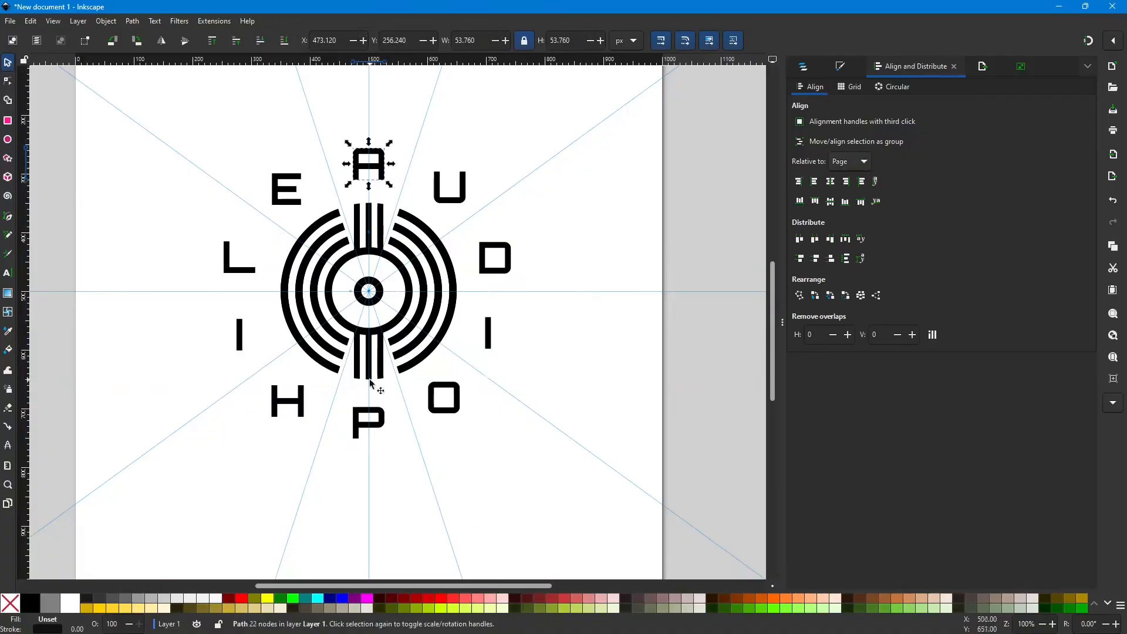
left_click_drag(379, 409, 382, 408)
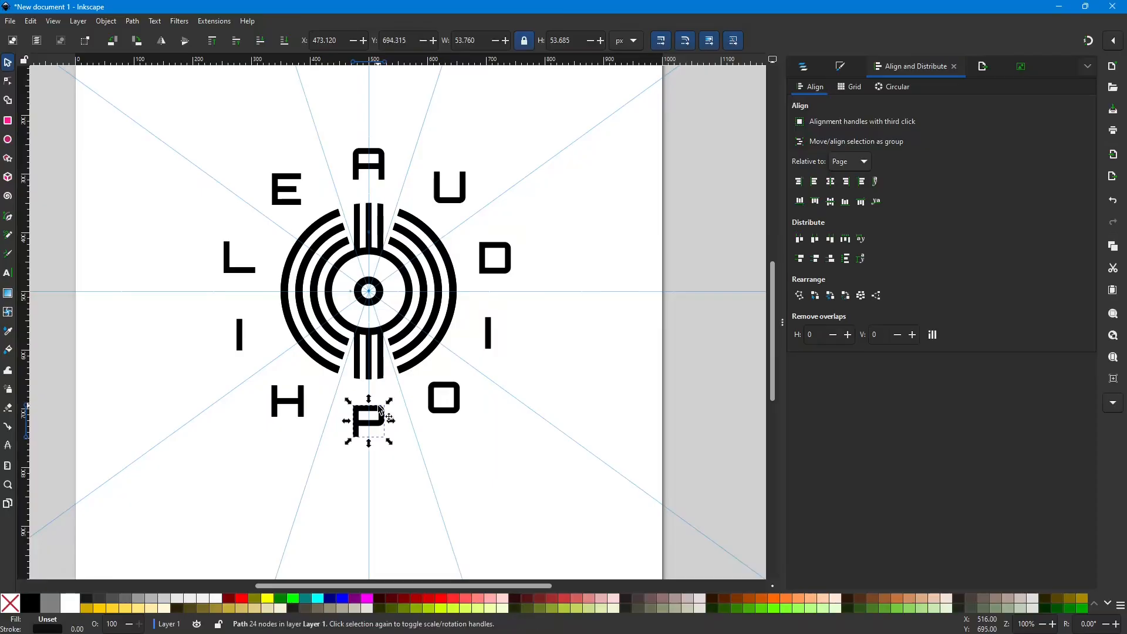
left_click(382, 165, "shift")
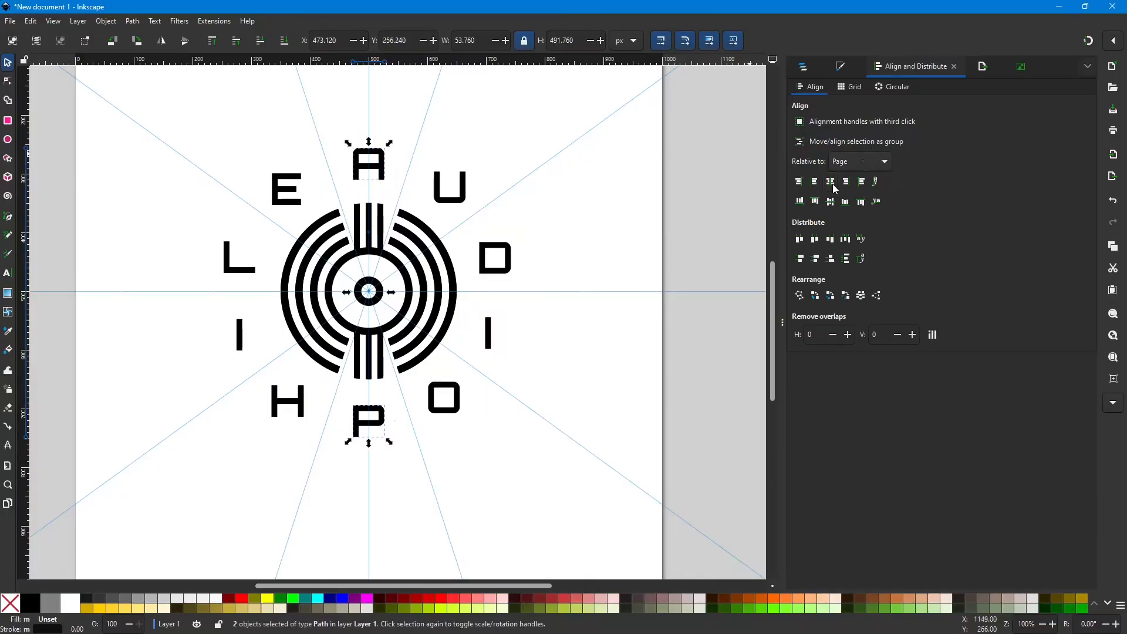
left_click(502, 148)
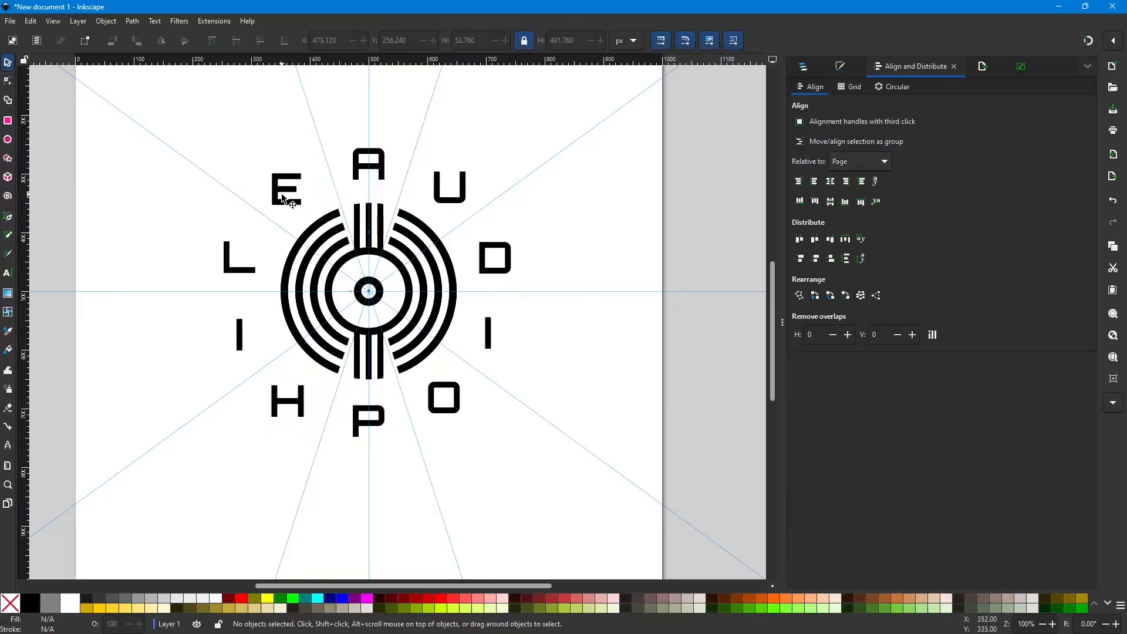
Step: Move the E to about X 347 px, Y 302 px, and set alignment relative to the first selected object
left_click_drag(284, 200, 293, 200)
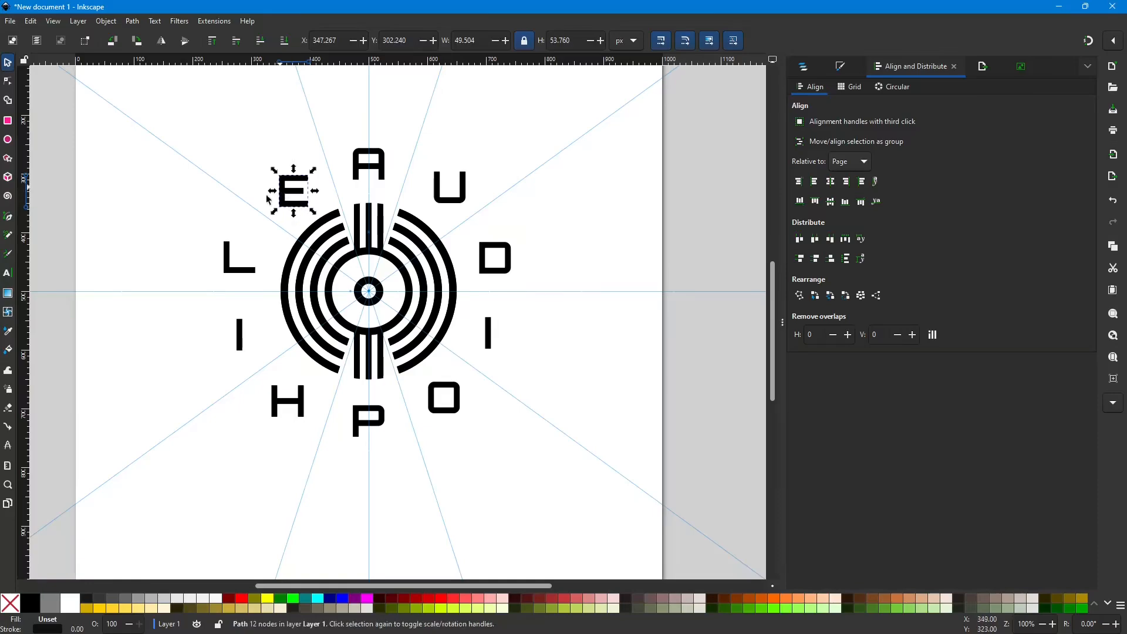
left_click(870, 163)
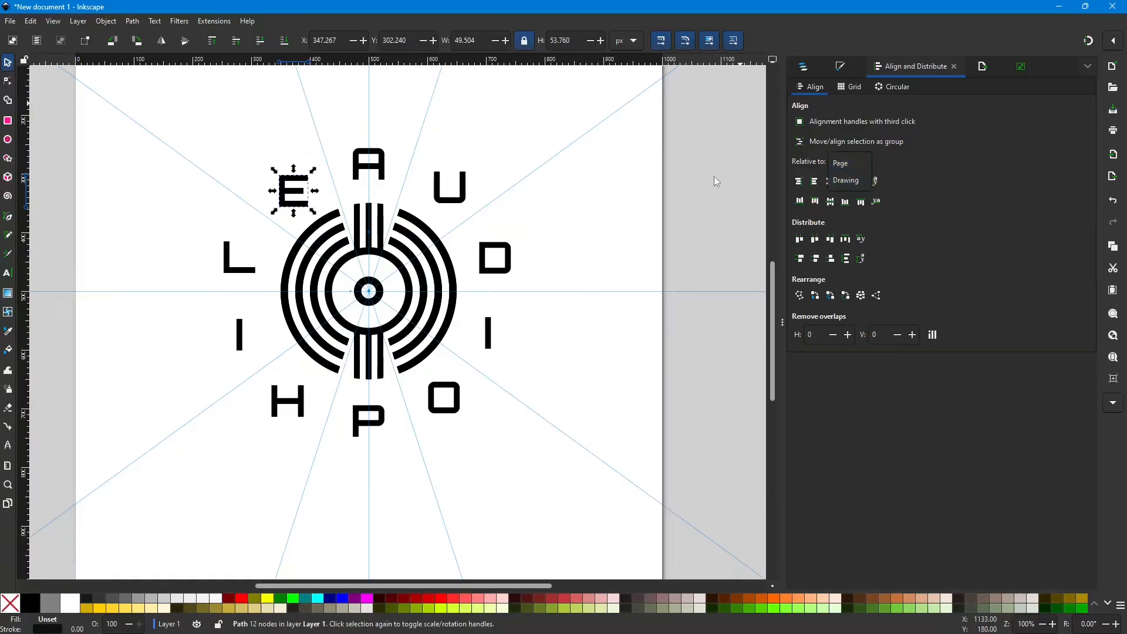
left_click(610, 182)
left_click(624, 174)
left_click(886, 164)
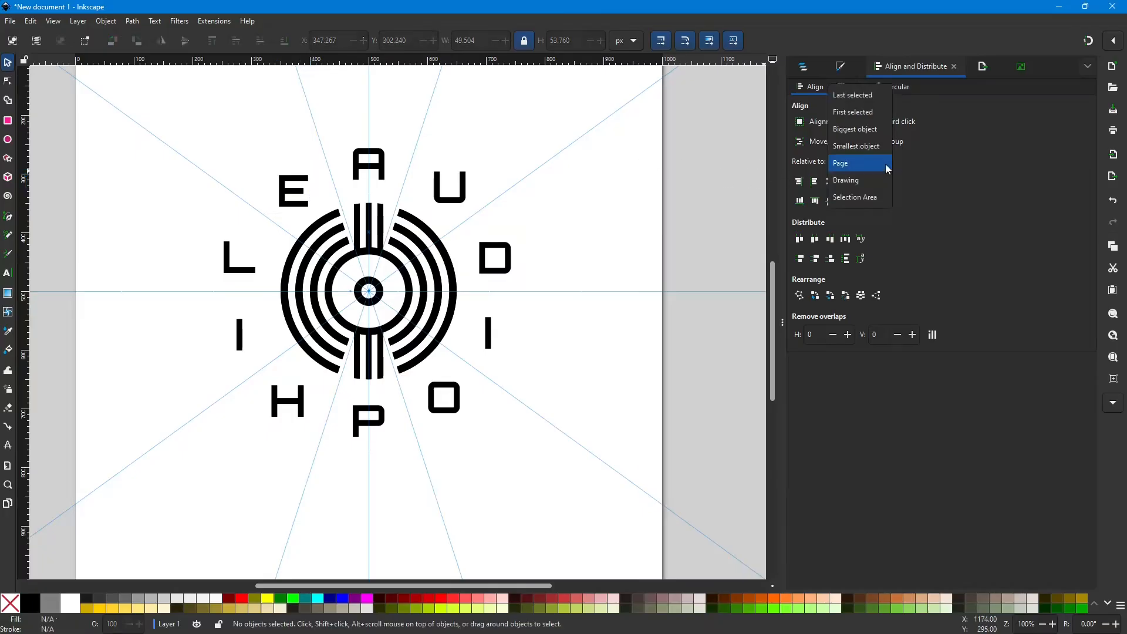
left_click(856, 112)
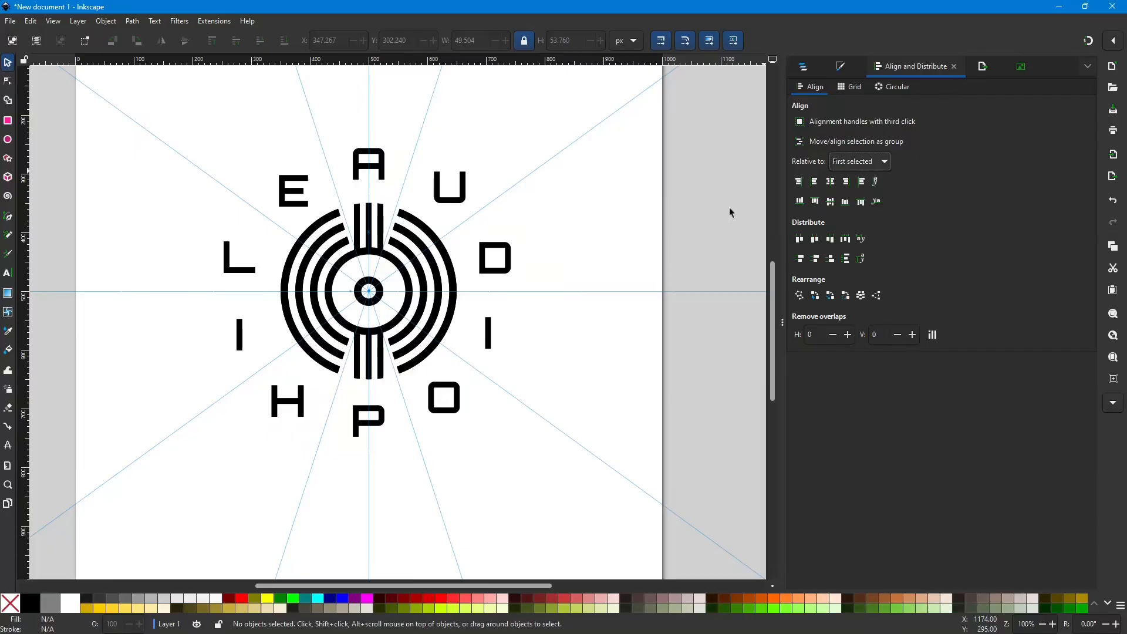
Step: Center the U on the E's horizontal axis, using the E as the reference
left_click(292, 197)
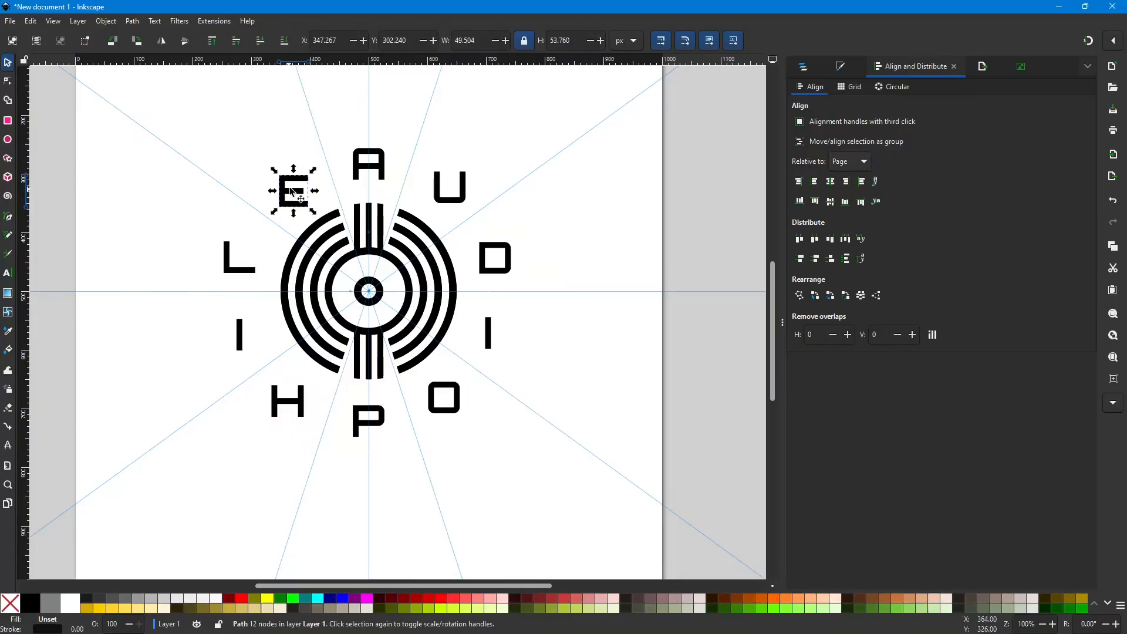
left_click(442, 201, "shift")
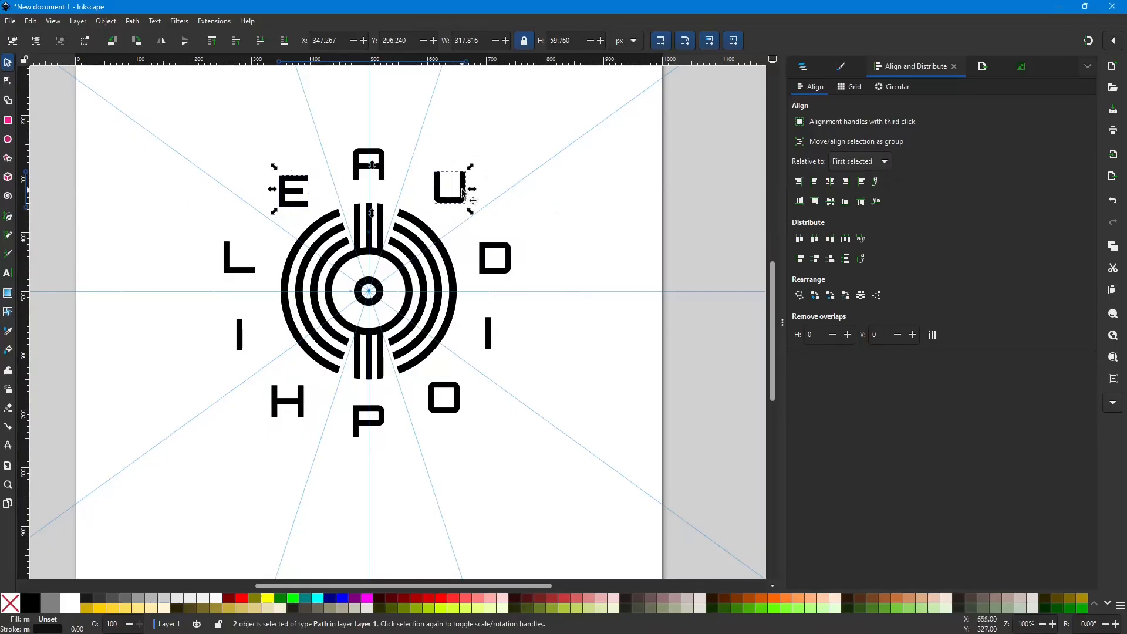
left_click(831, 203)
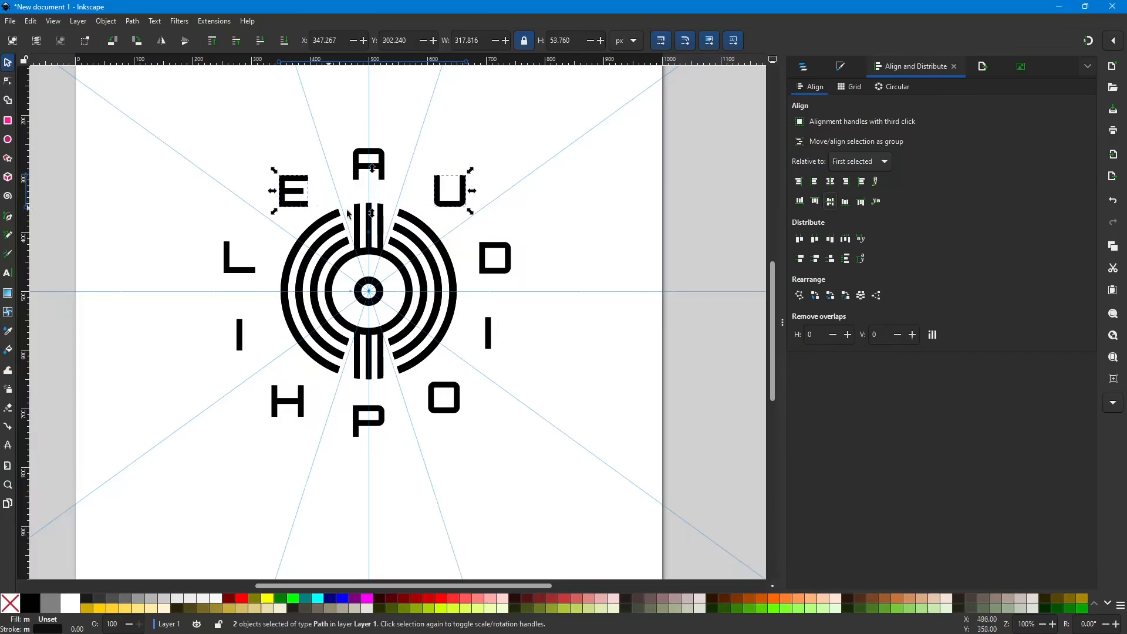
left_click(539, 199)
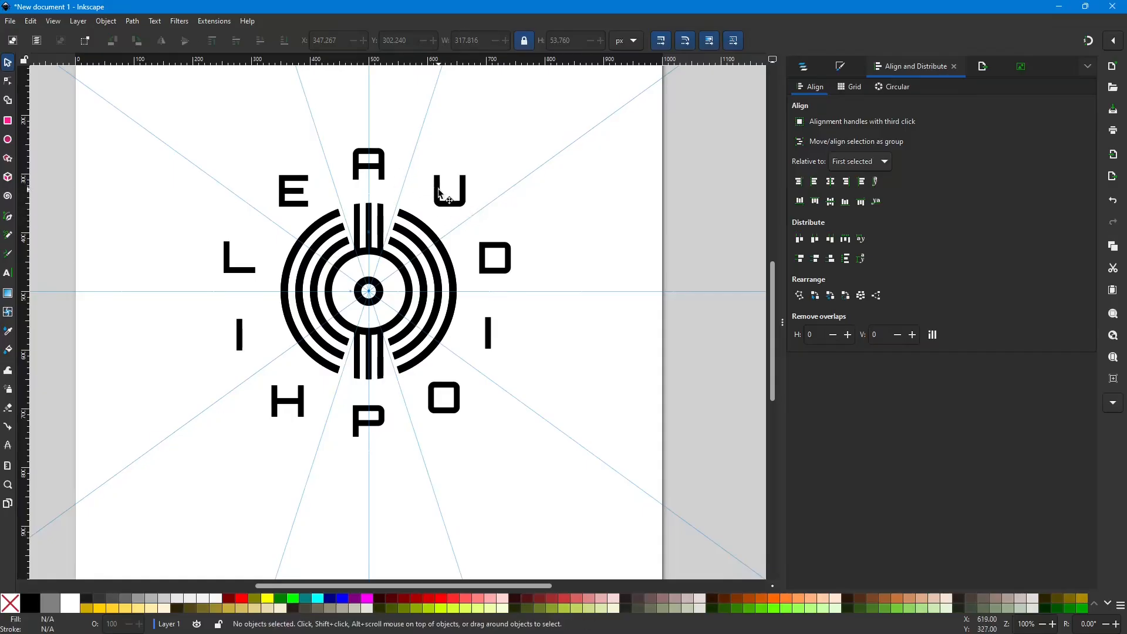
Step: Move the U to about X 601 px, the D to about X 683 px, and the L to about X 268 px, Y 418 px
left_click_drag(440, 193, 432, 192)
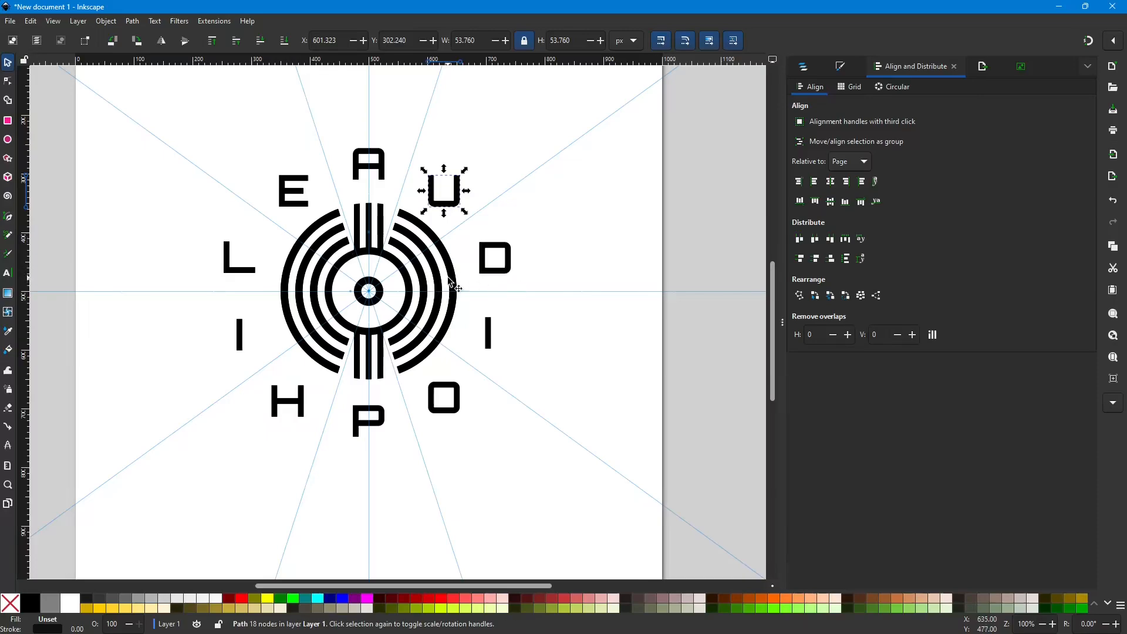
left_click_drag(481, 273, 480, 274)
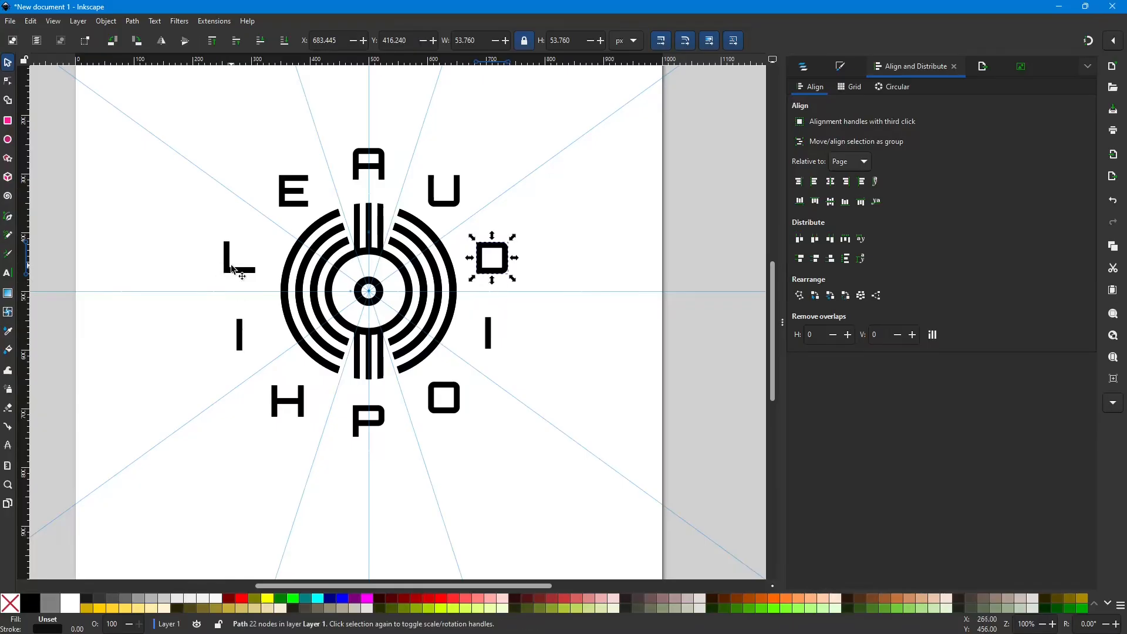
left_click_drag(232, 268, 244, 271)
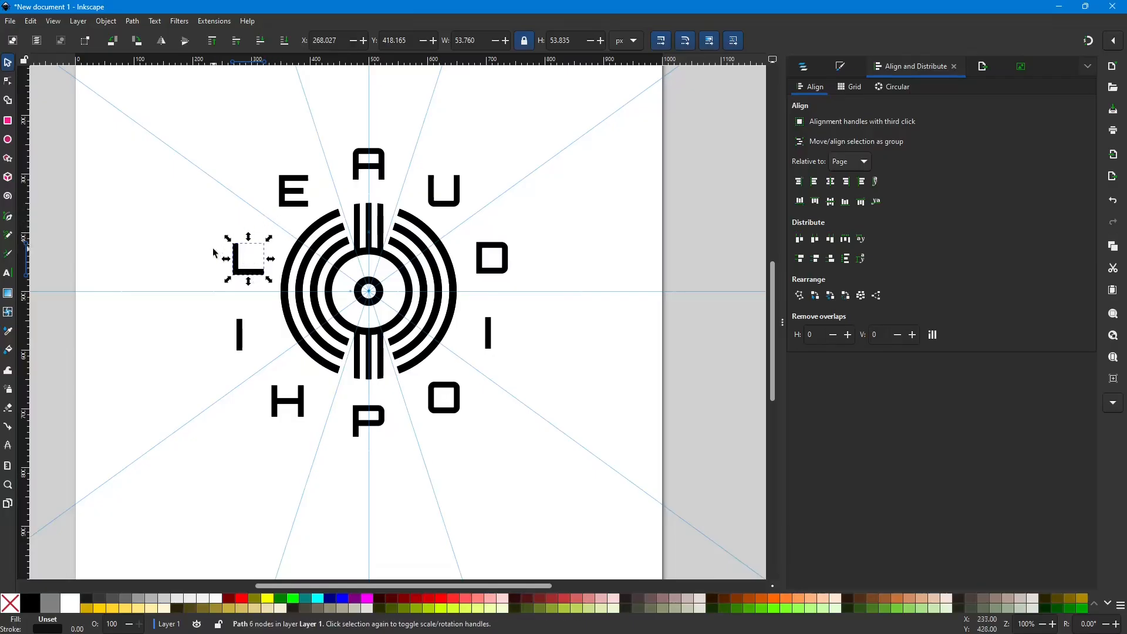
Step: Center the L on the D's horizontal axis, using the D as the reference
left_click(480, 273)
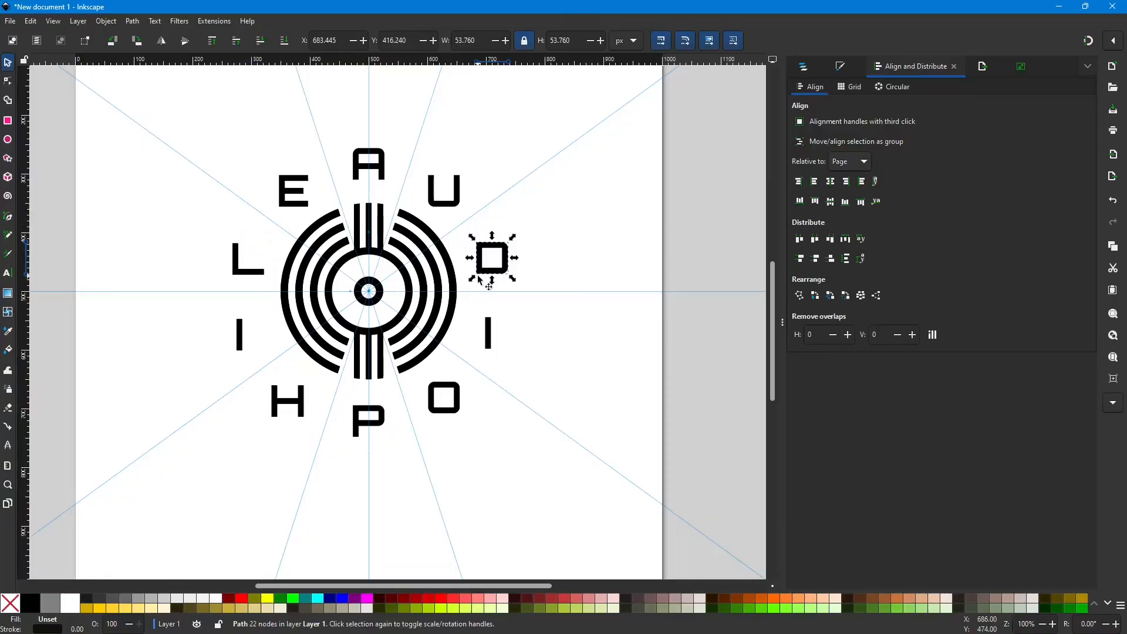
left_click(241, 274, "shift")
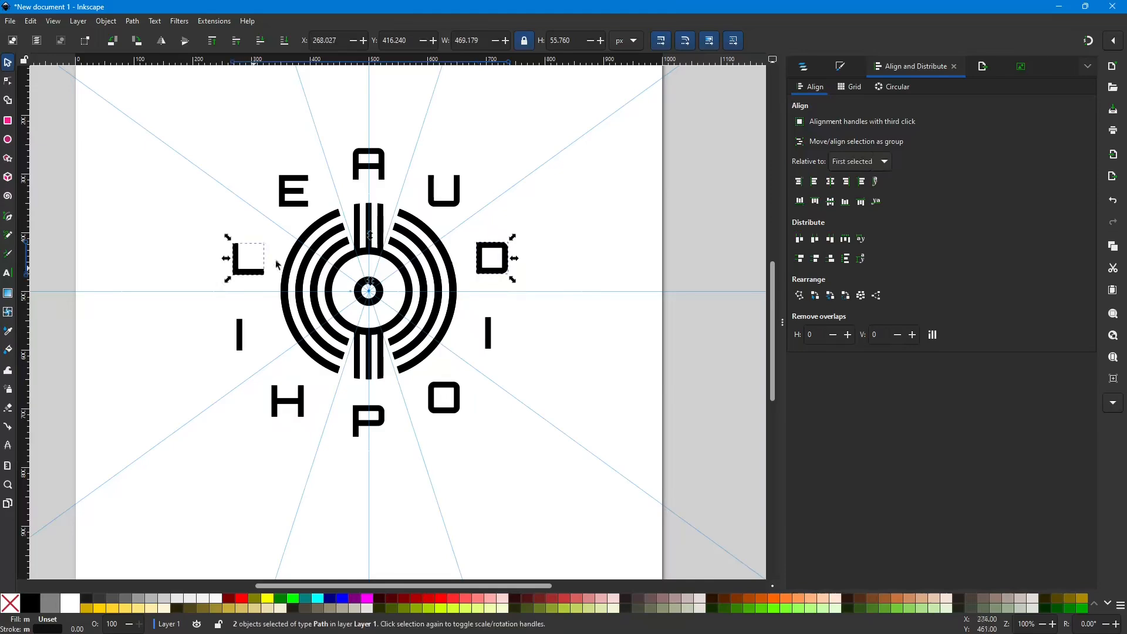
left_click(831, 206)
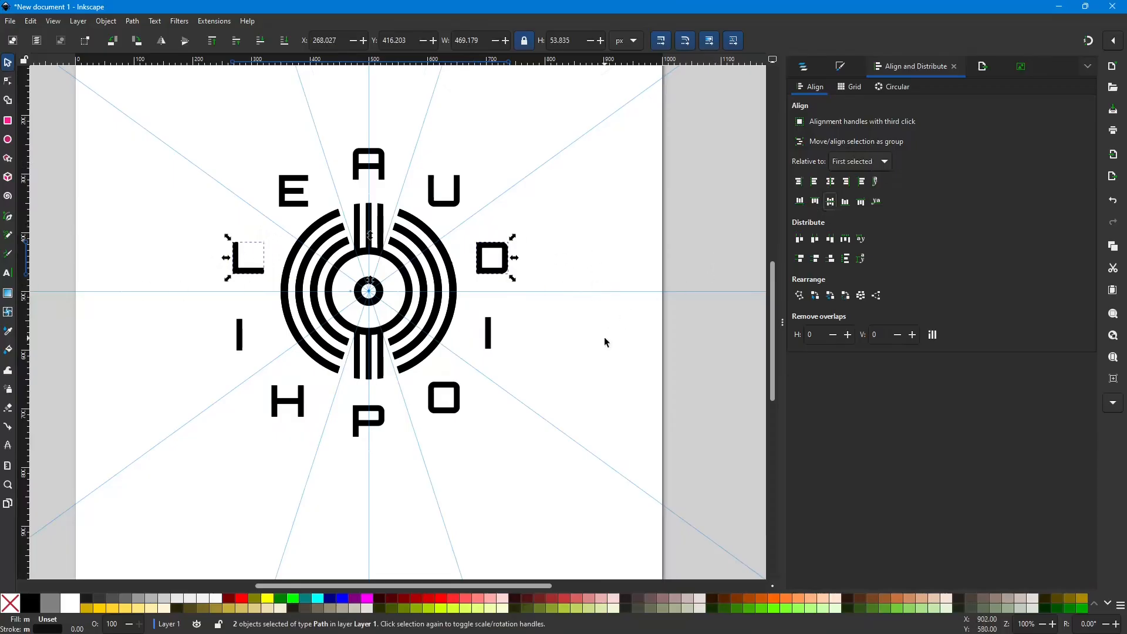
Step: Move the left-hand I to about X 294 px, Y 540 px, and the right-hand I to about X 688 px, Y 537 px
scroll(604, 337, "down", 2)
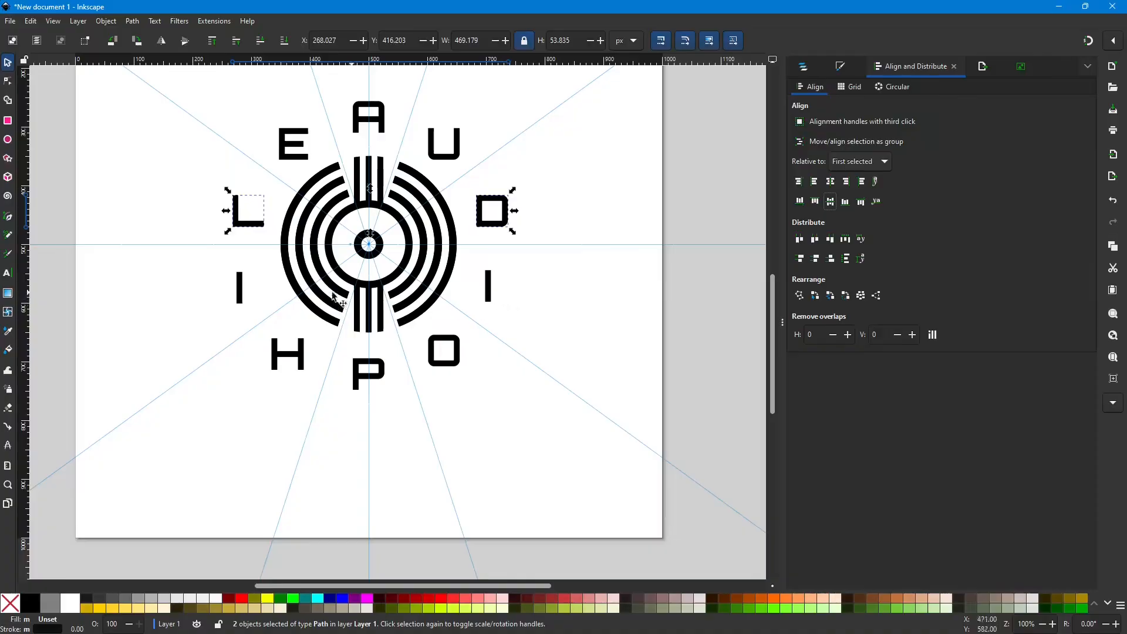
left_click_drag(243, 291, 256, 296)
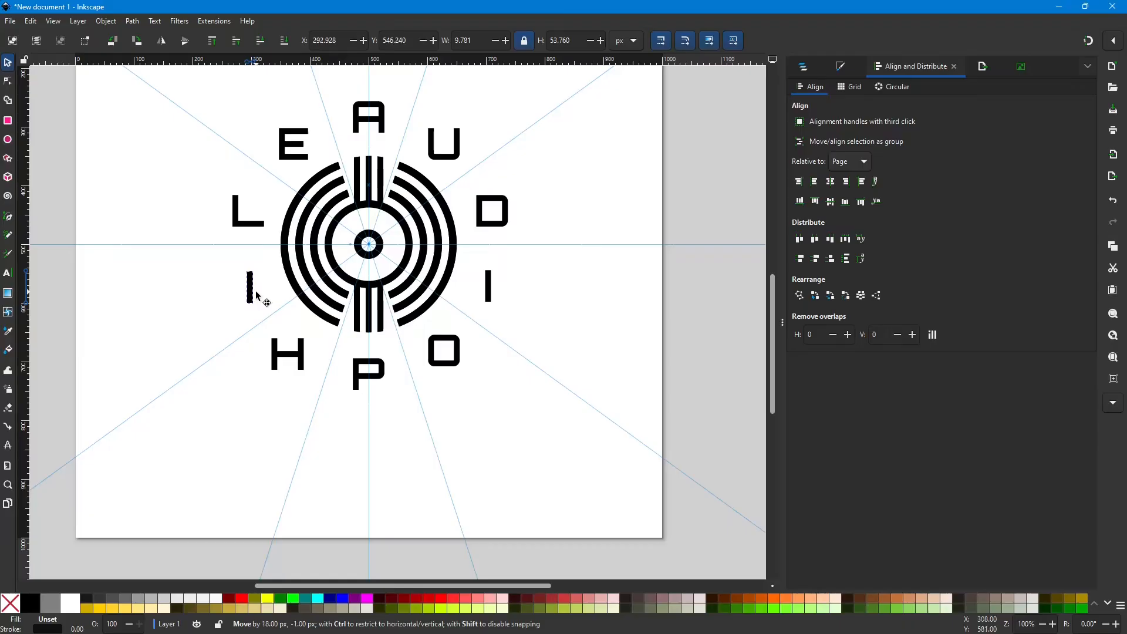
left_click_drag(257, 294, 257, 293)
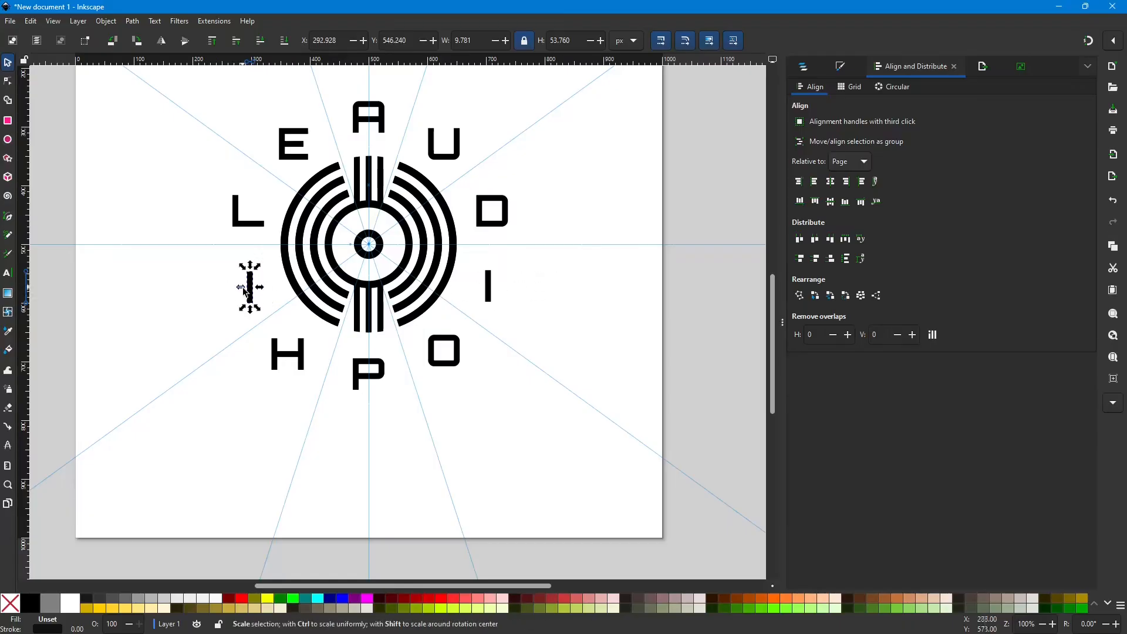
left_click_drag(249, 293, 251, 289)
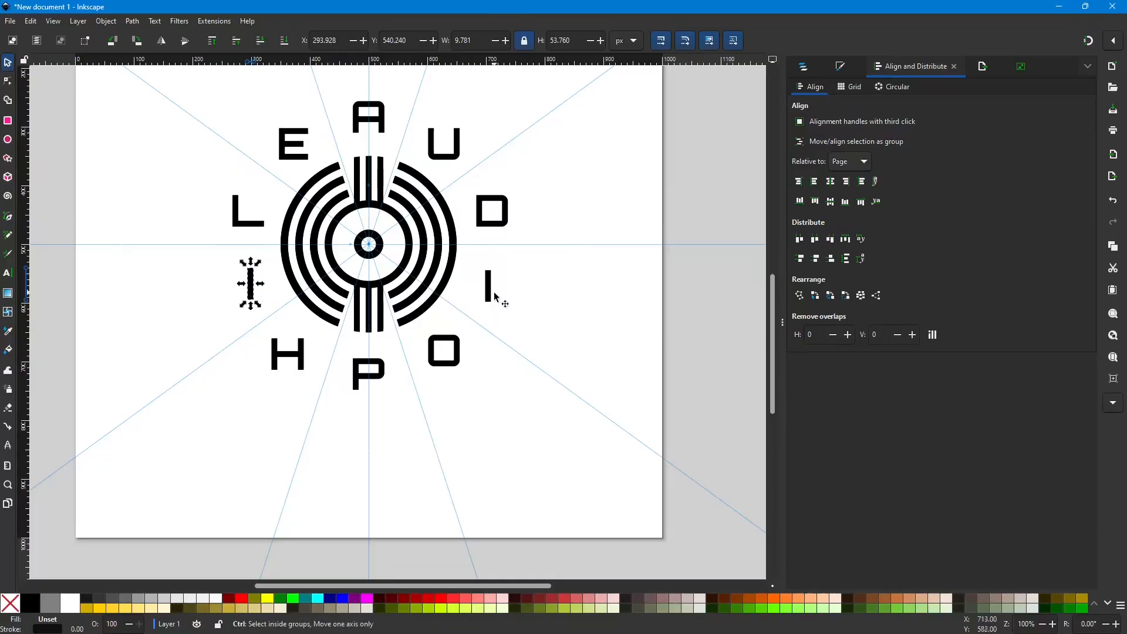
left_click_drag(486, 292, 481, 290)
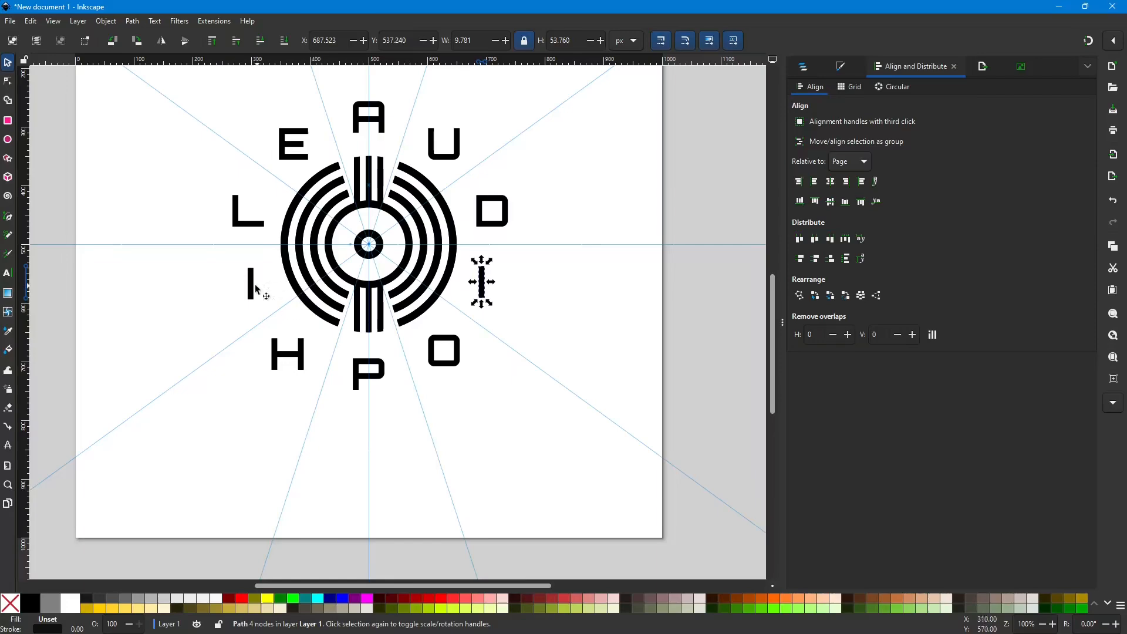
Step: Center the right-hand I on the left-hand I's horizontal axis, using the left-hand I as the reference
left_click(254, 289)
left_click(480, 291, "shift")
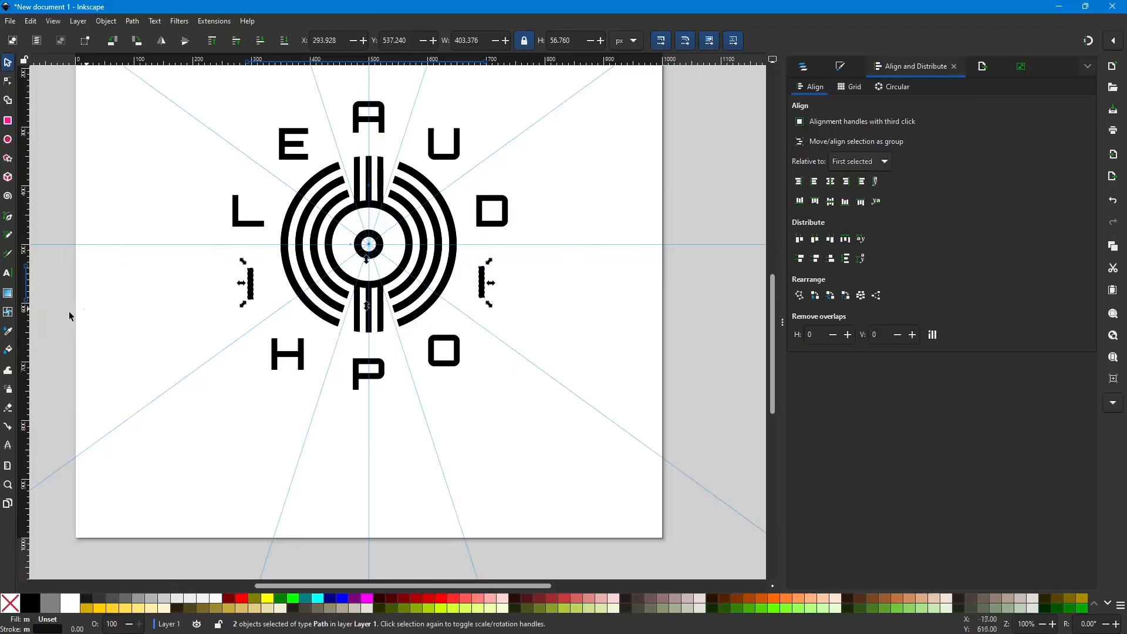
left_click(832, 204)
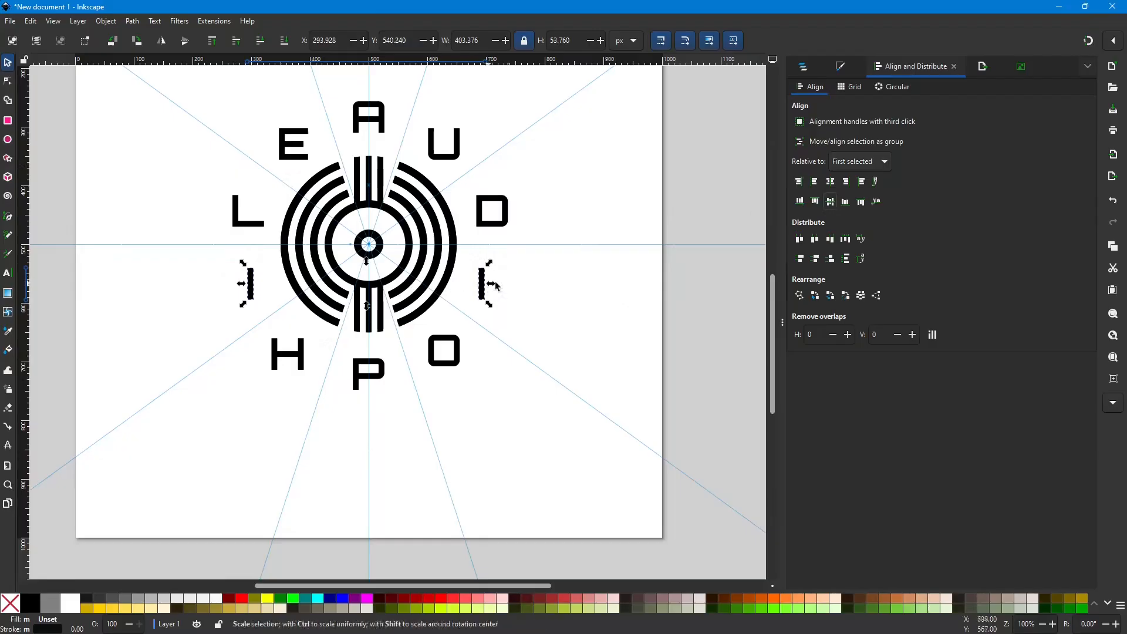
left_click(534, 284)
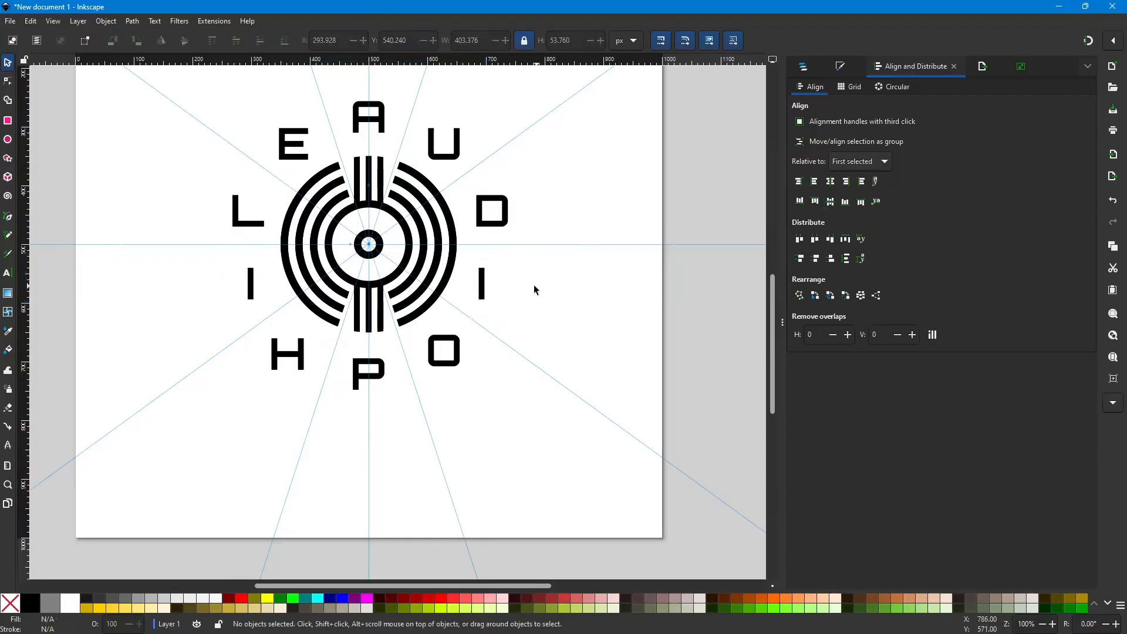
Step: Center the right-hand I beneath the D and the left-hand I beneath the L on their vertical axes
left_click(482, 288)
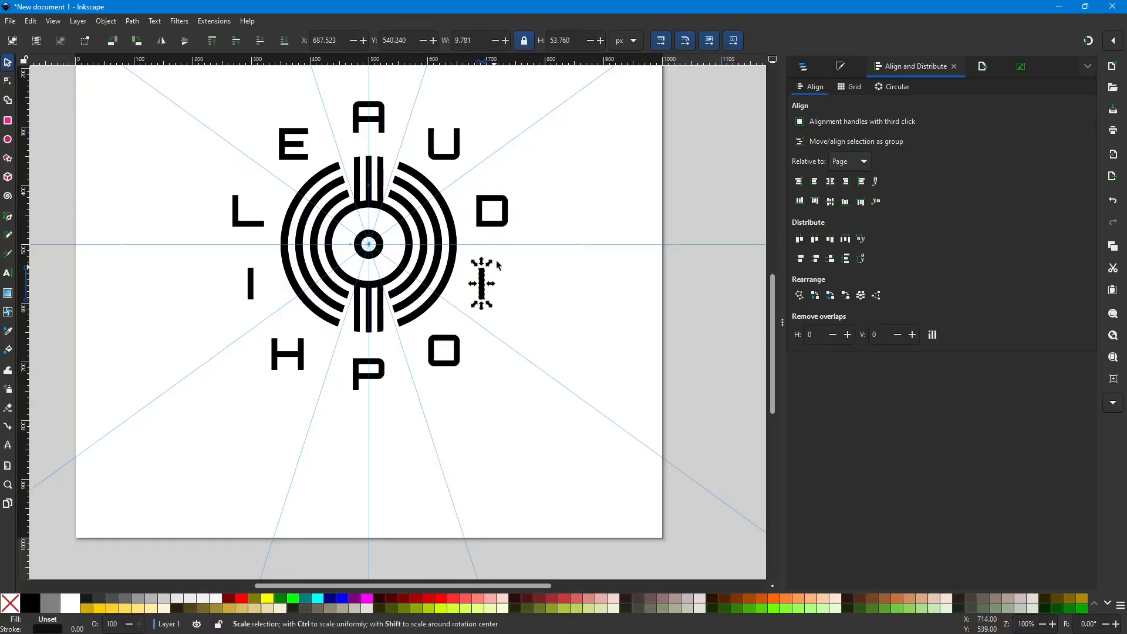
left_click(492, 215)
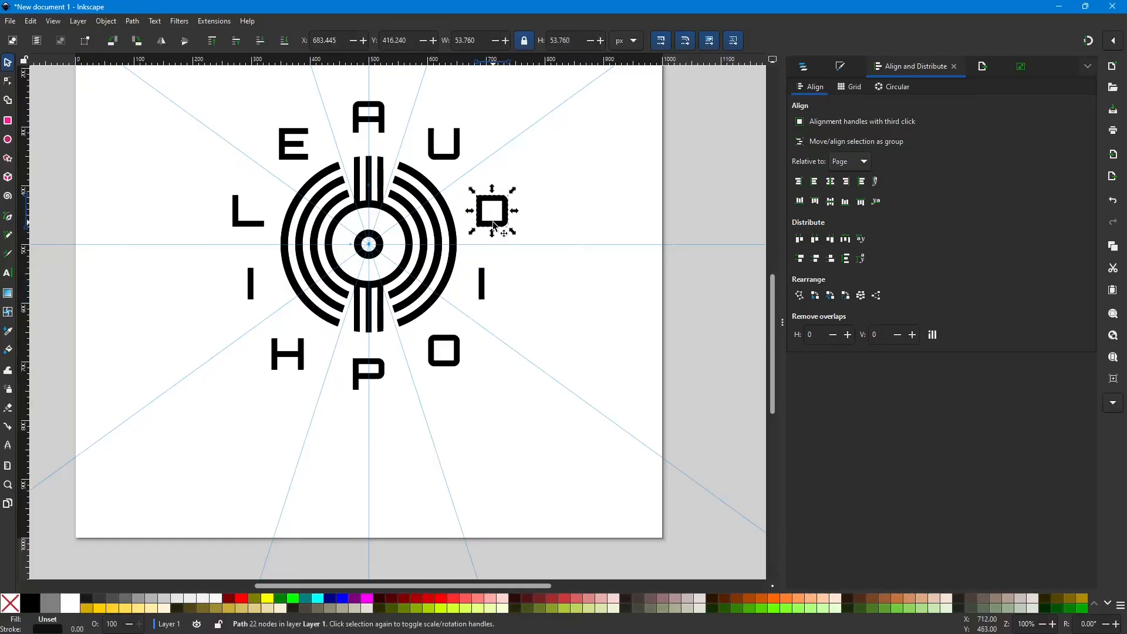
left_click(485, 284, "shift")
left_click(831, 183)
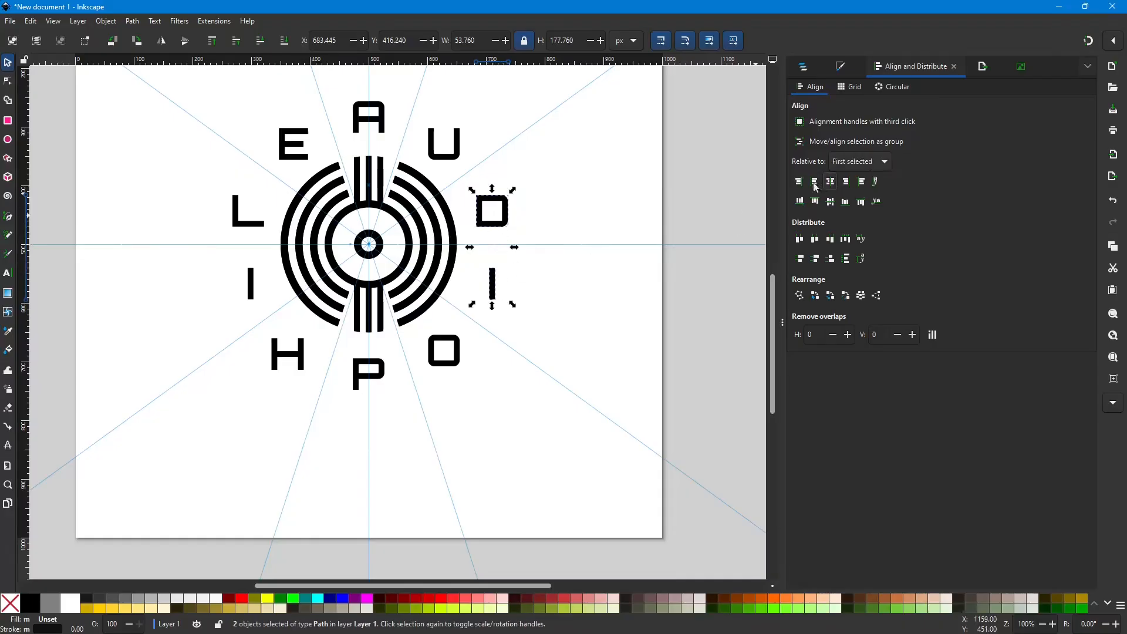
left_click(251, 223)
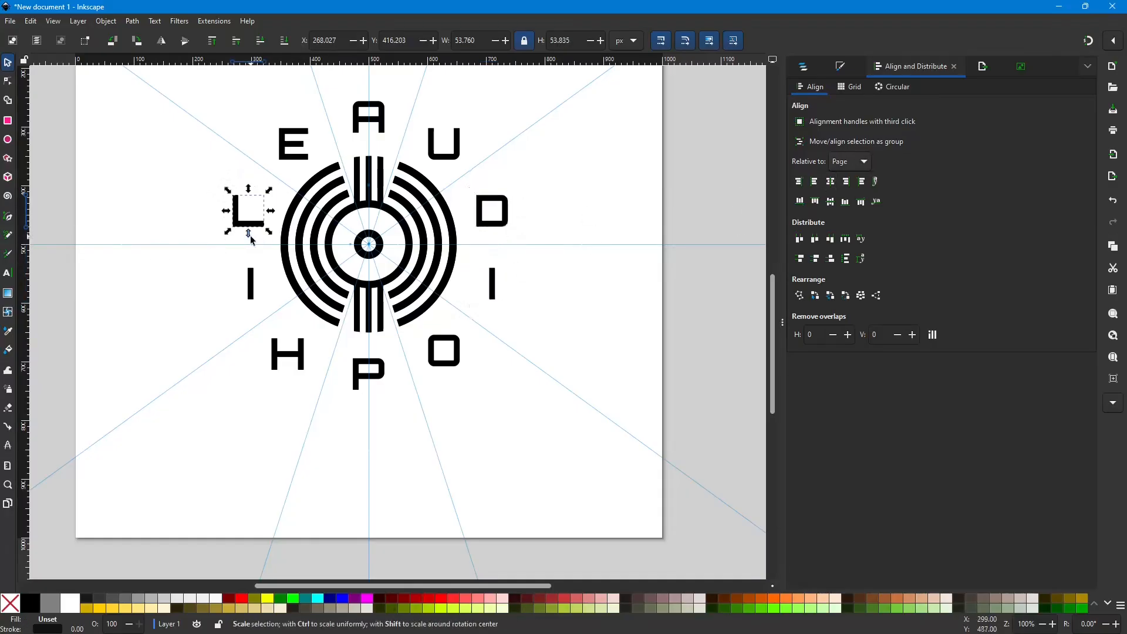
left_click(251, 286, "shift")
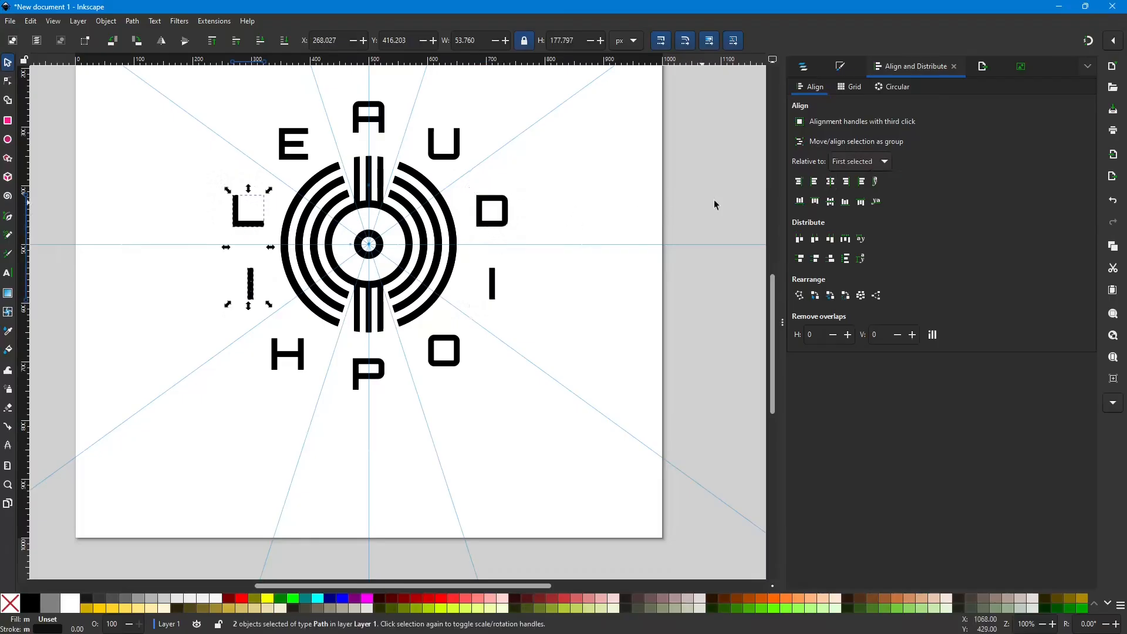
left_click(831, 183)
Step: Center the H beneath the E and the O beneath the U, using the upper letters as references
left_click(299, 153)
left_click(287, 352, "shift")
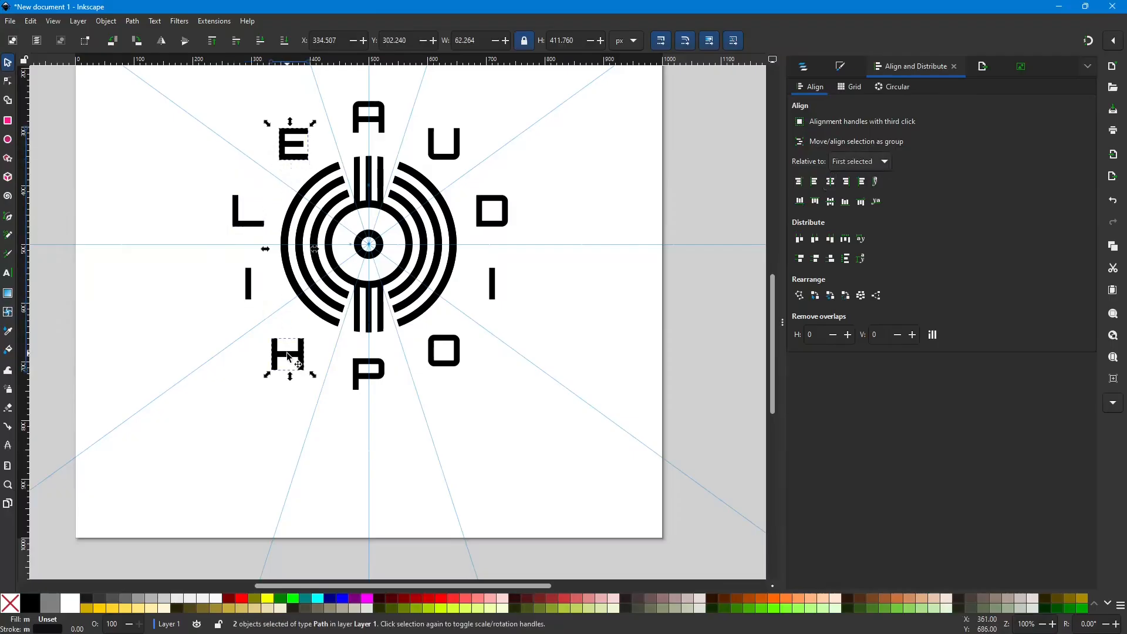
left_click(831, 184)
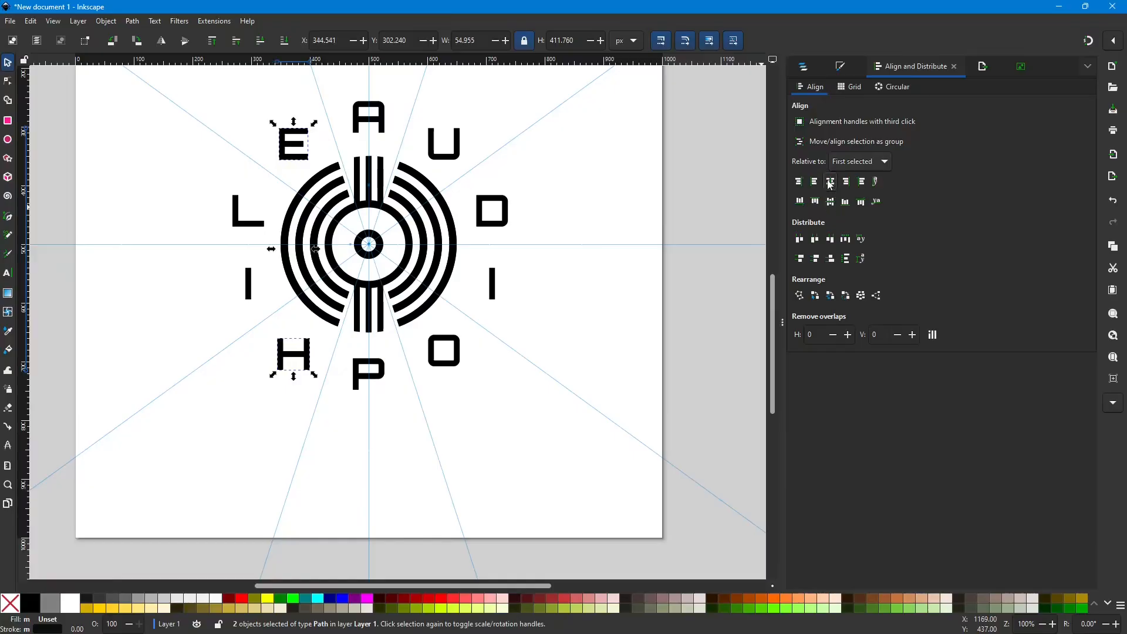
left_click(439, 351)
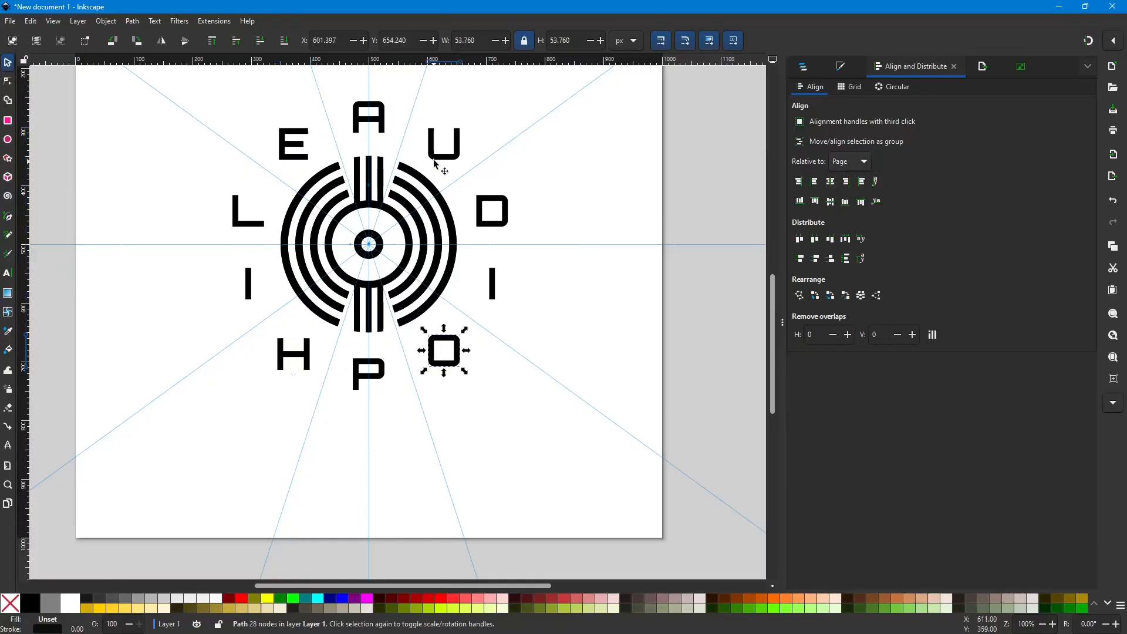
left_click(439, 157)
left_click(451, 341, "shift")
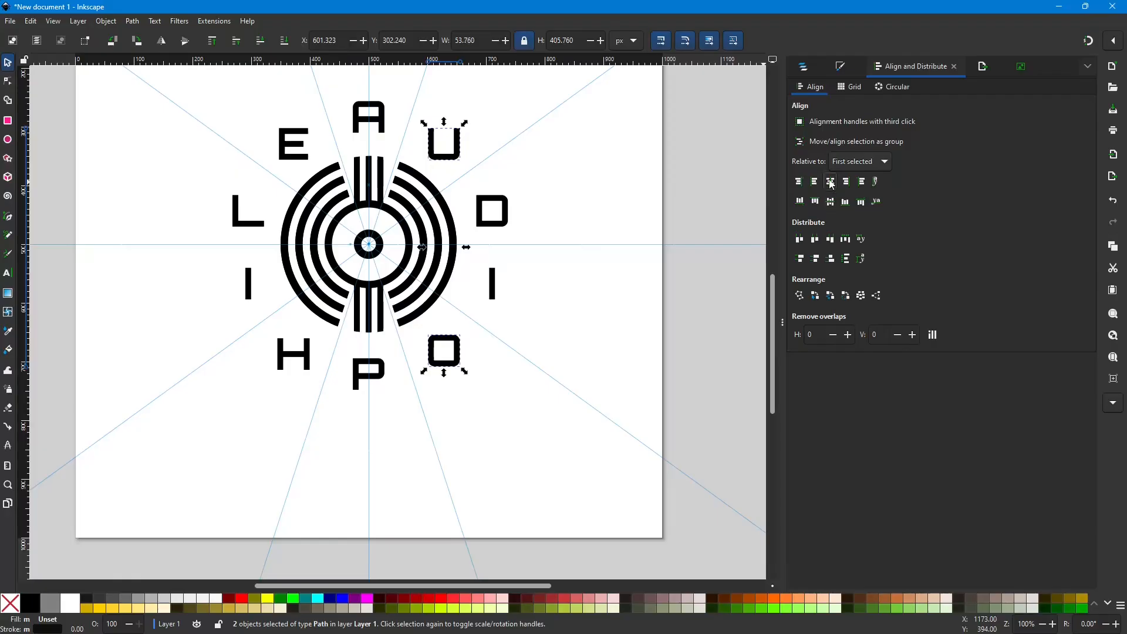
Step: Center the H on the O's horizontal axis, using the O as the reference
left_click(293, 355)
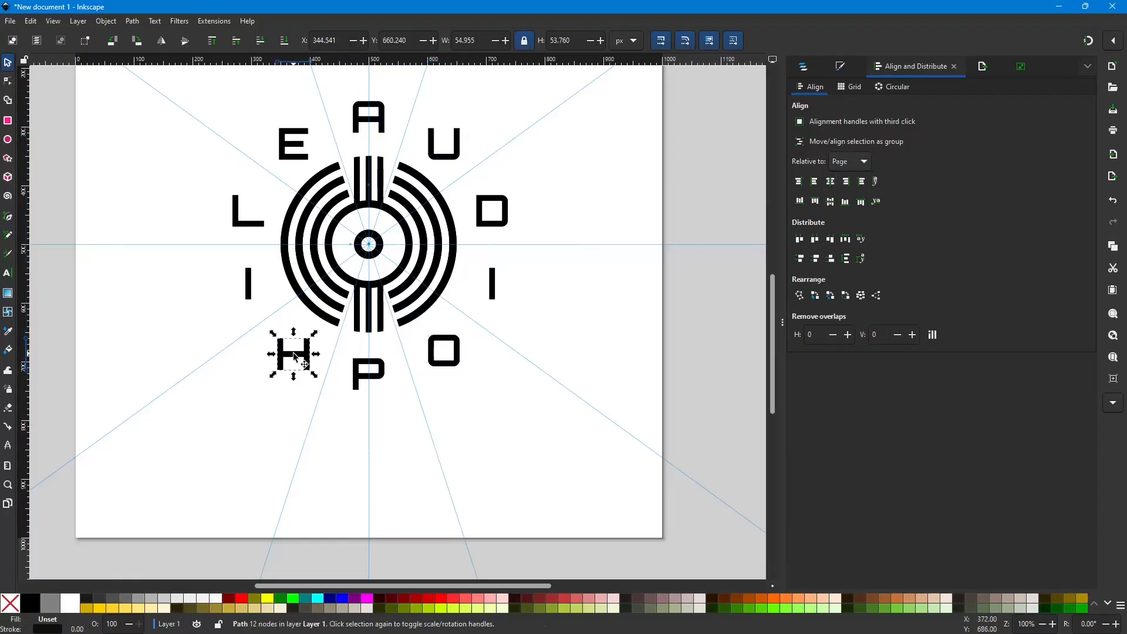
left_click(439, 361)
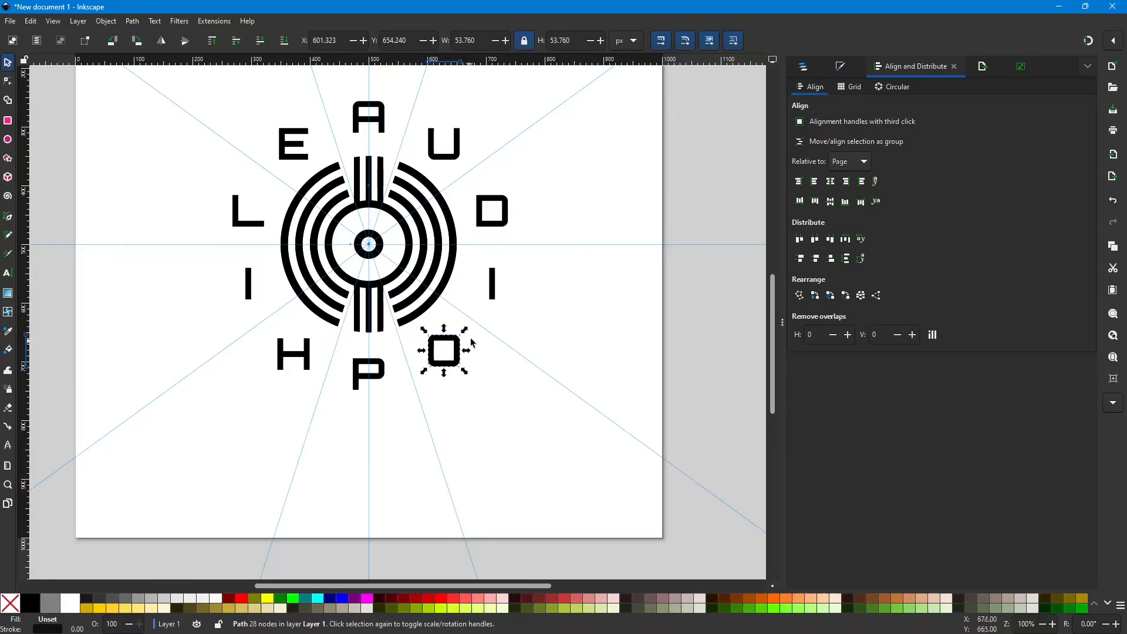
left_click(308, 357, "shift")
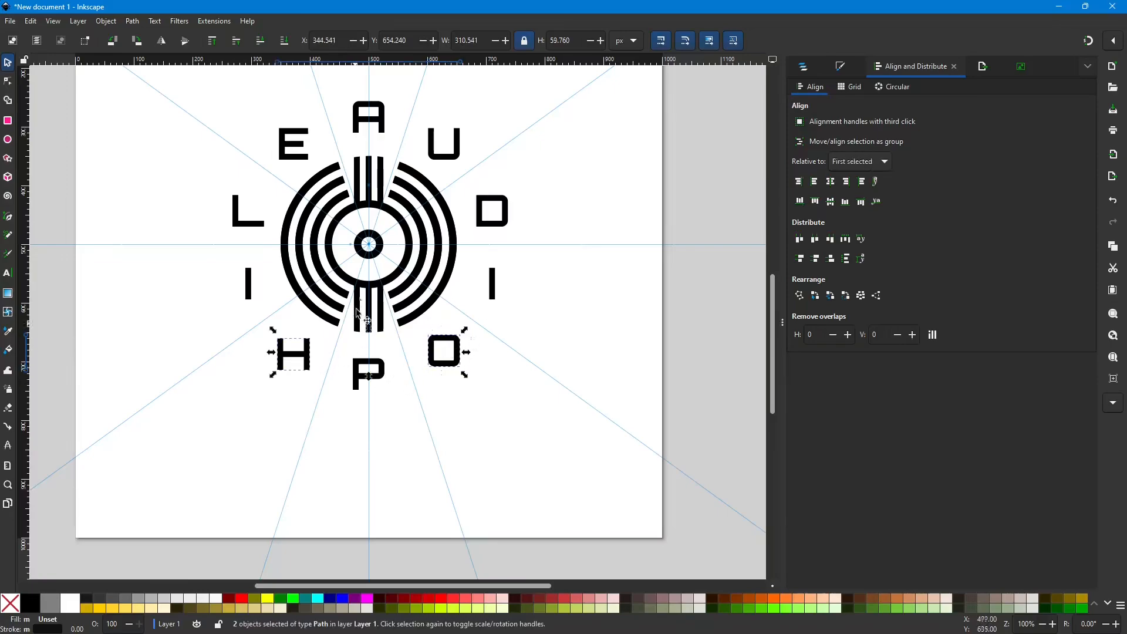
left_click(833, 203)
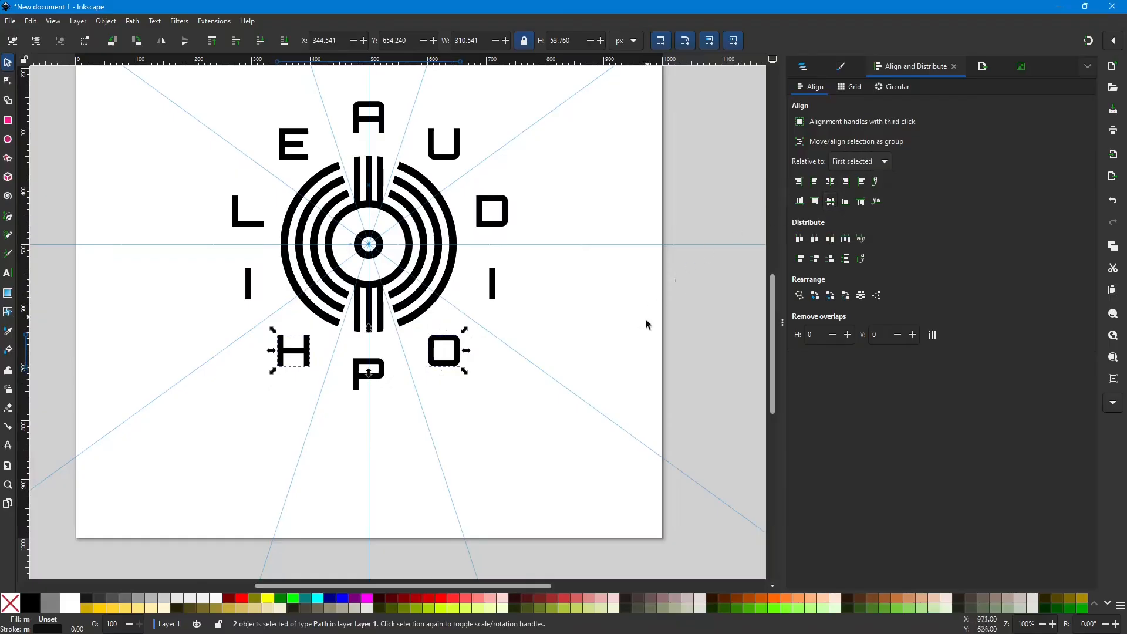
left_click(622, 333)
Step: Group the entire logo, including the ring emblem and all the surrounding letters
scroll(594, 395, "up", 4)
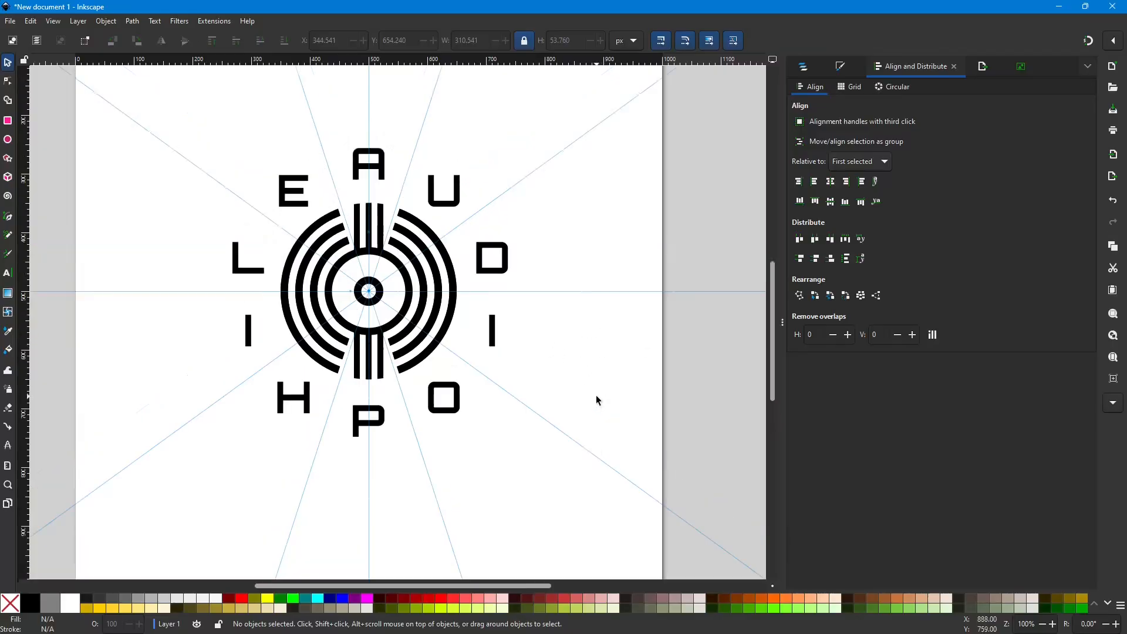
scroll(594, 394, "down", 1, "ctrl")
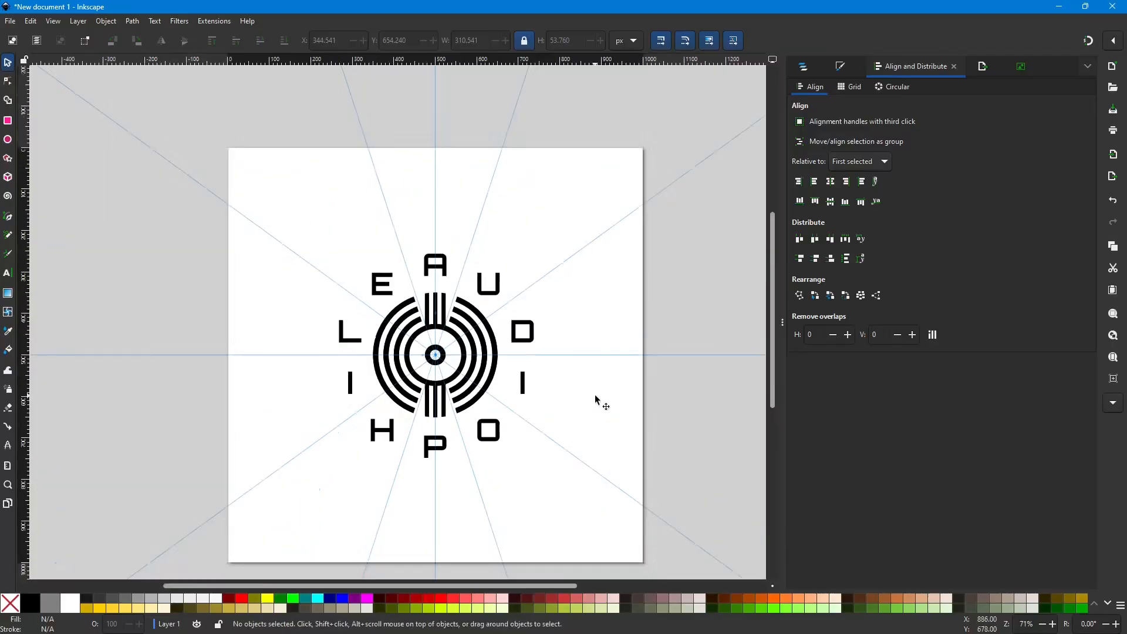
left_click_drag(278, 201, 632, 525)
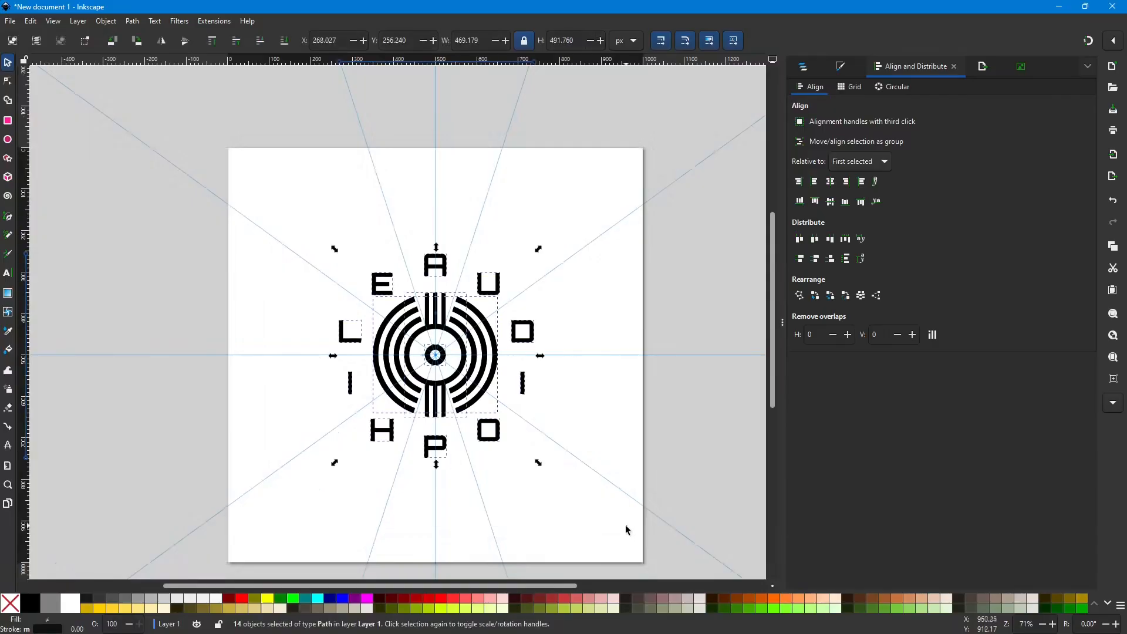
key("ctrl")
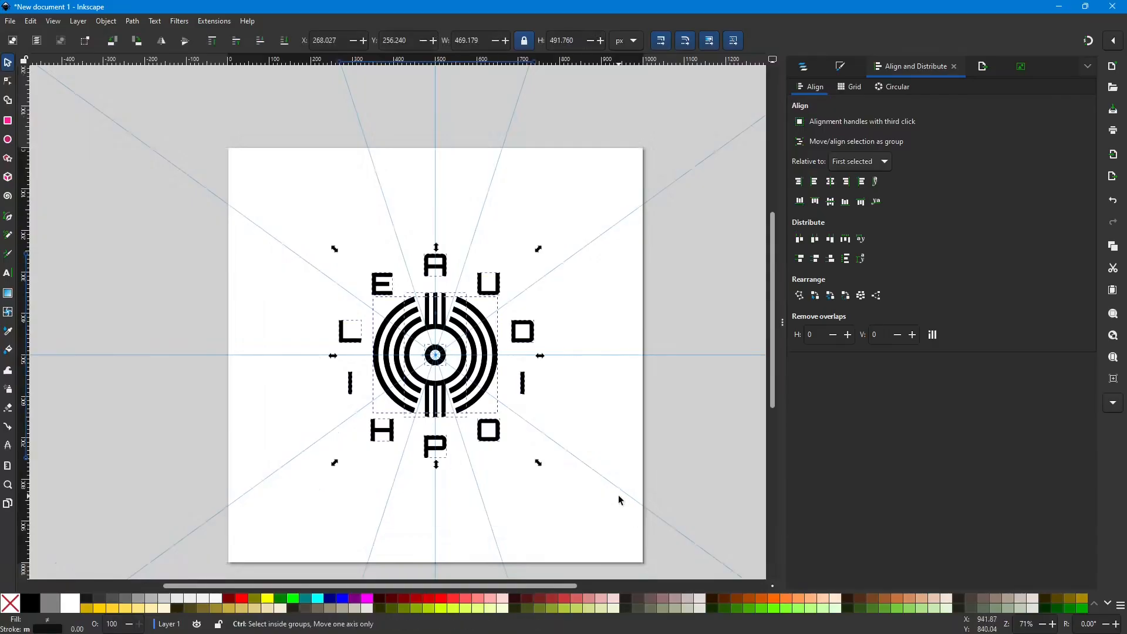
key("ctrl")
key("ctrl+g")
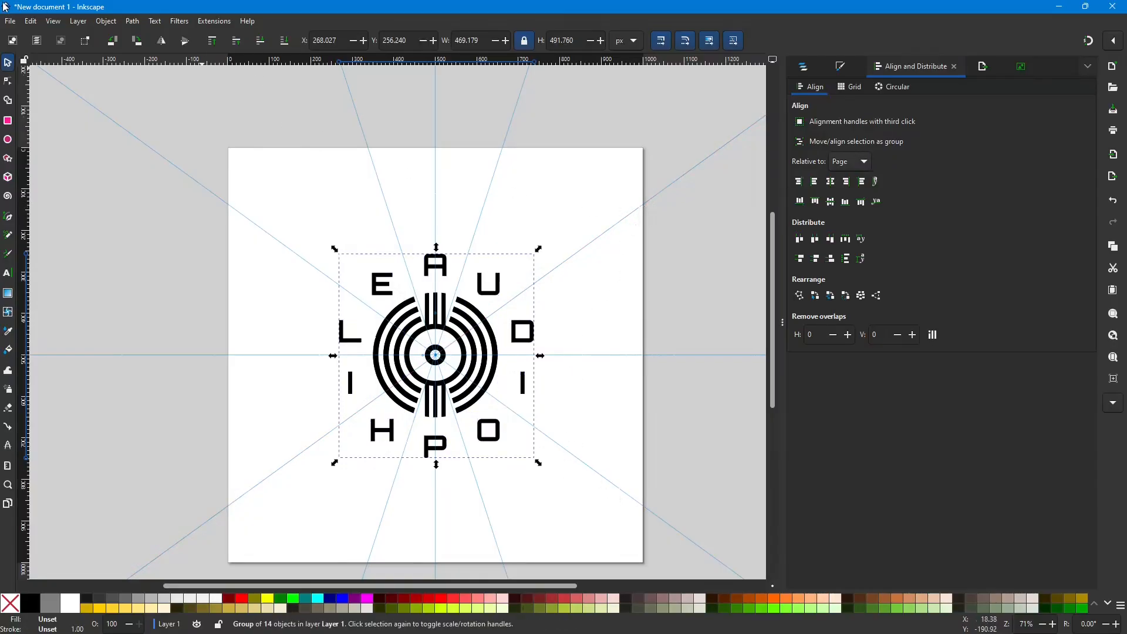
Step: Delete all guides from the document
left_click(103, 22)
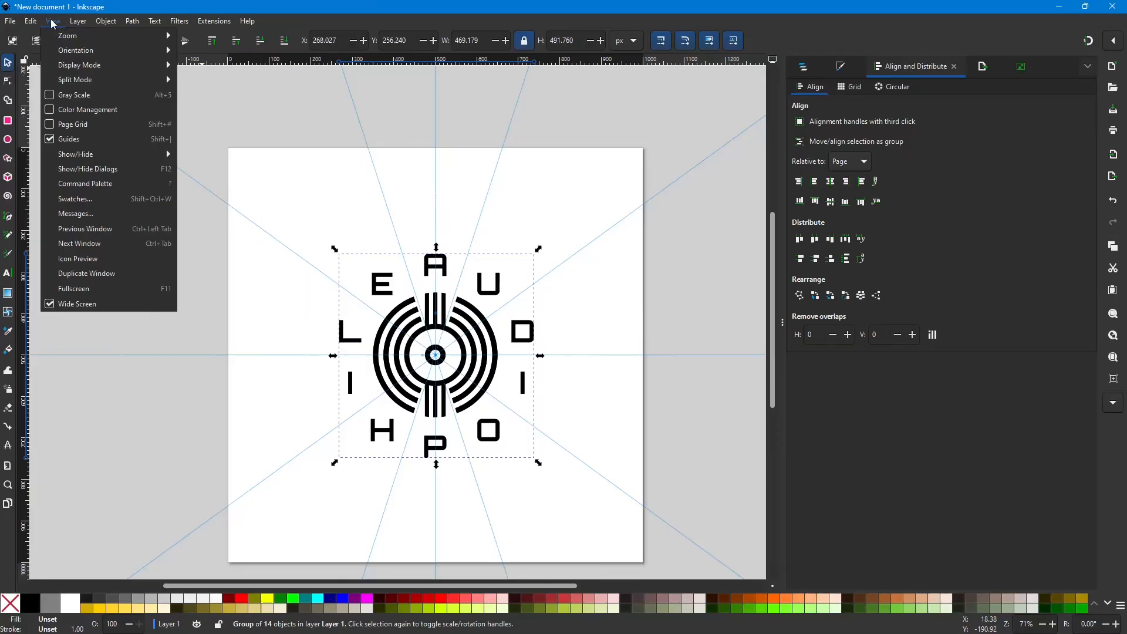
left_click(53, 22)
left_click(31, 21)
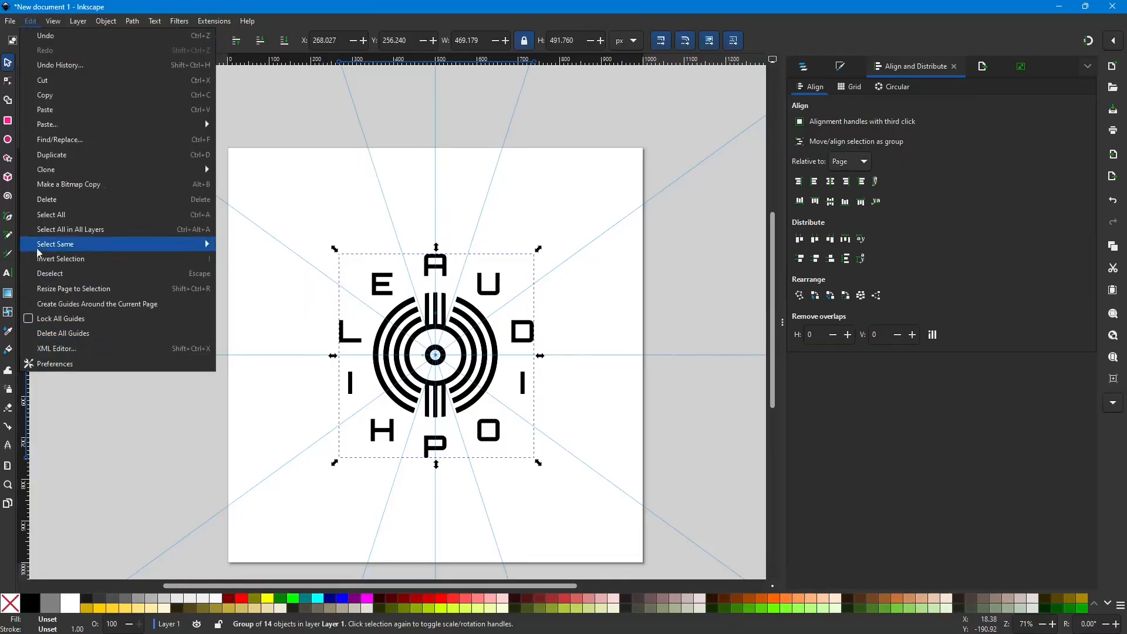
left_click(49, 333)
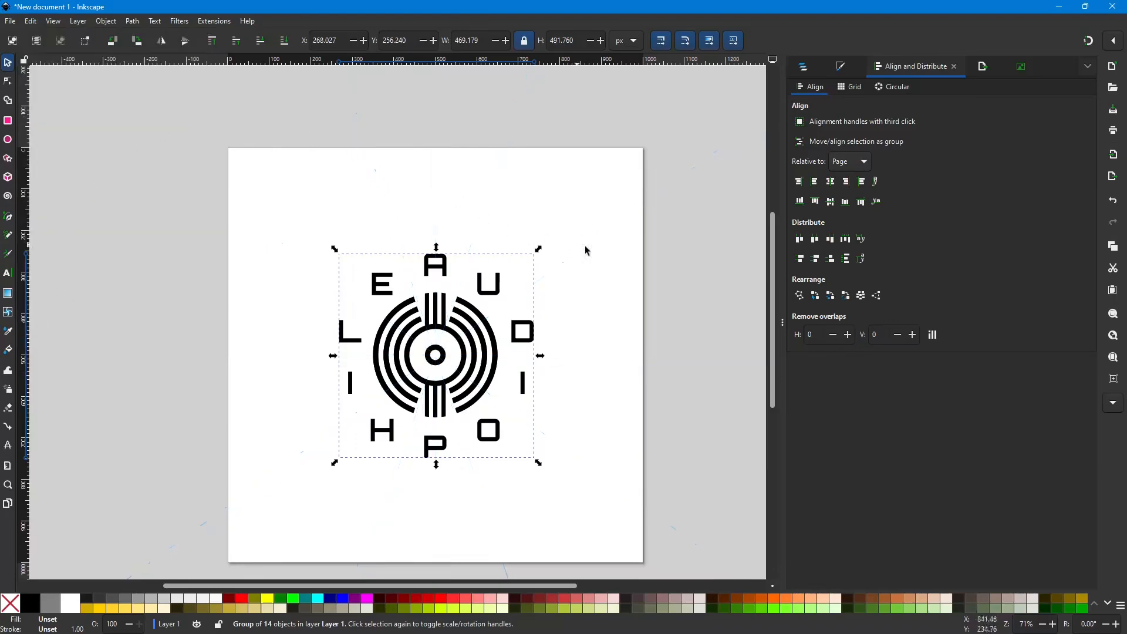
Step: Enlarge the grouped logo proportionally about its center to about 744 px wide and 779 px high
left_click_drag(538, 249, 594, 189)
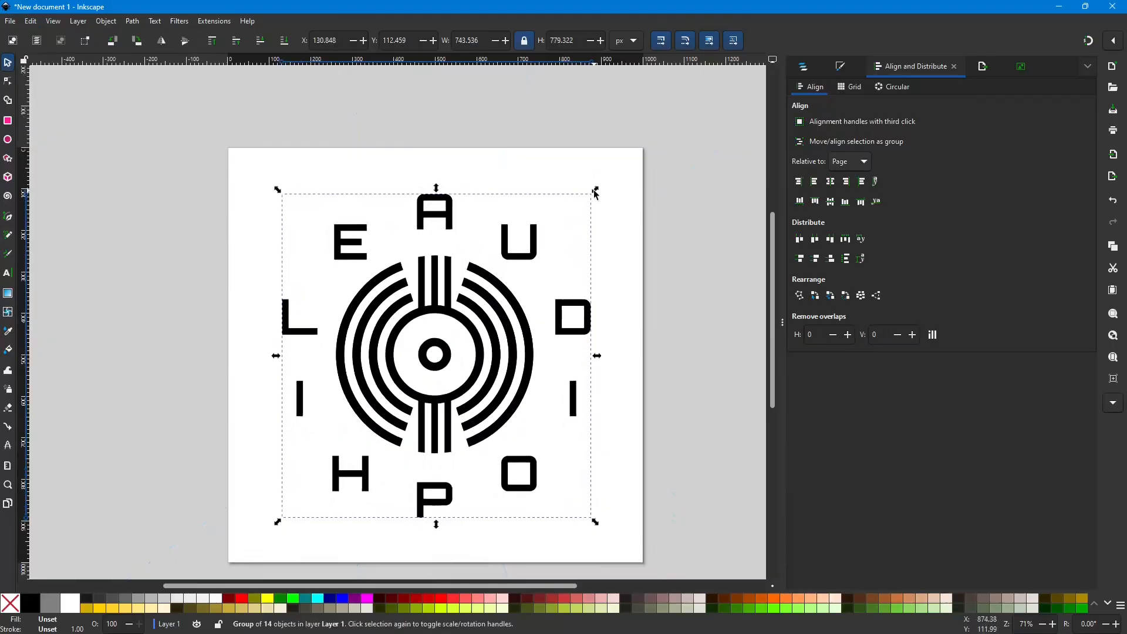
left_click_drag(531, 586, 562, 585)
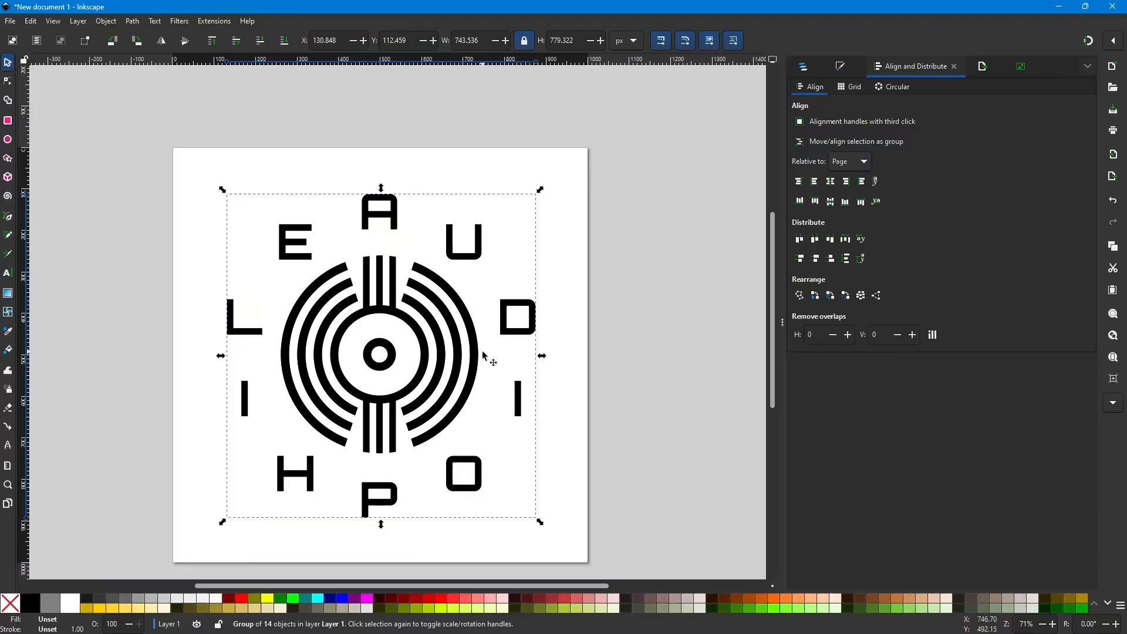
Step: Examine the outer ring's edge at high magnification and the whole logo at reduced size
scroll(482, 351, "up", 1)
scroll(485, 355, "up", 9)
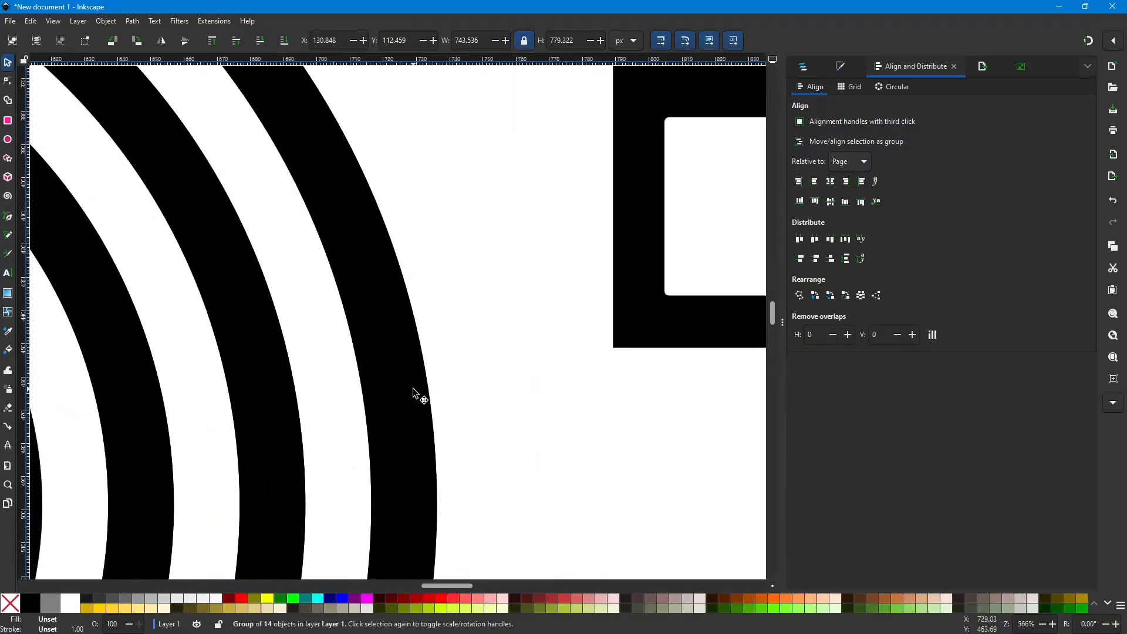
scroll(416, 399, "up", 8)
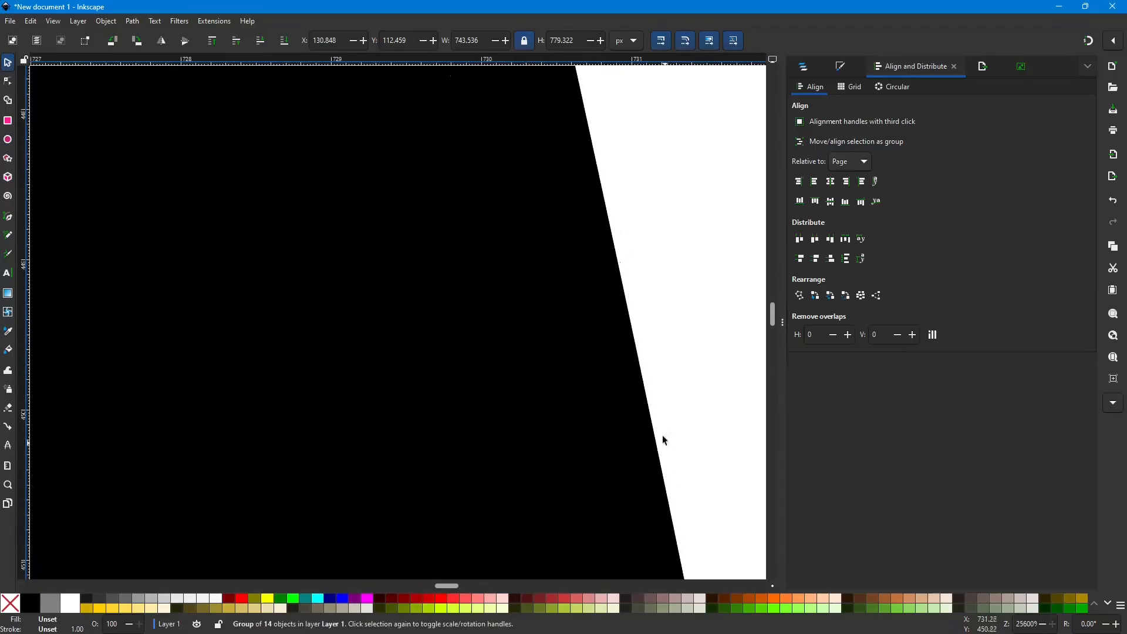
scroll(645, 365, "down", 20)
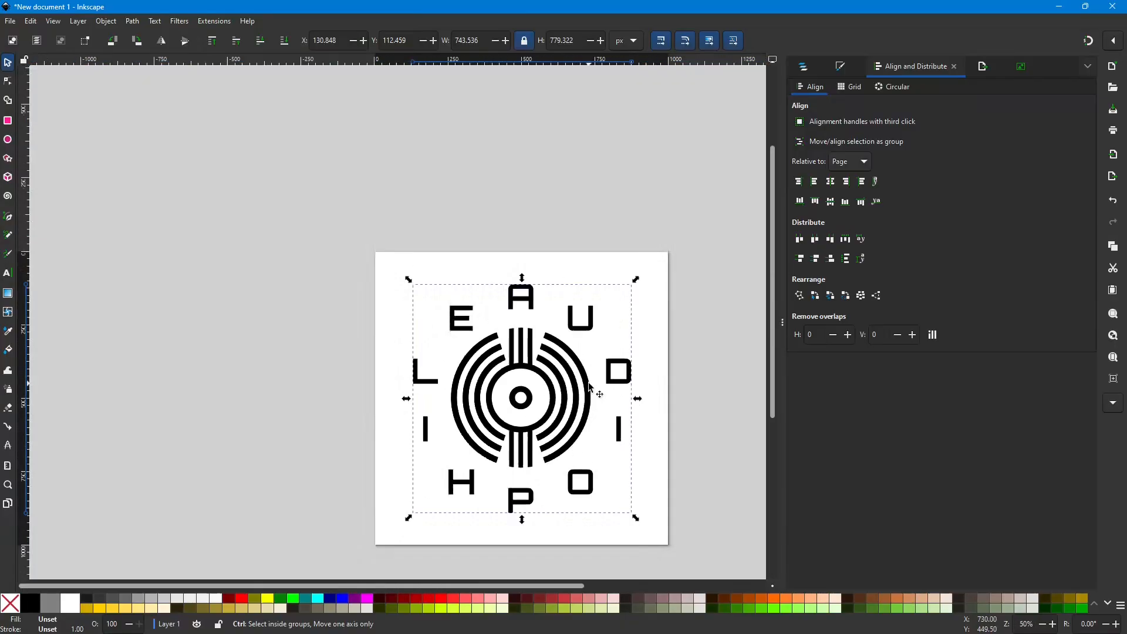
scroll(591, 388, "up", 2)
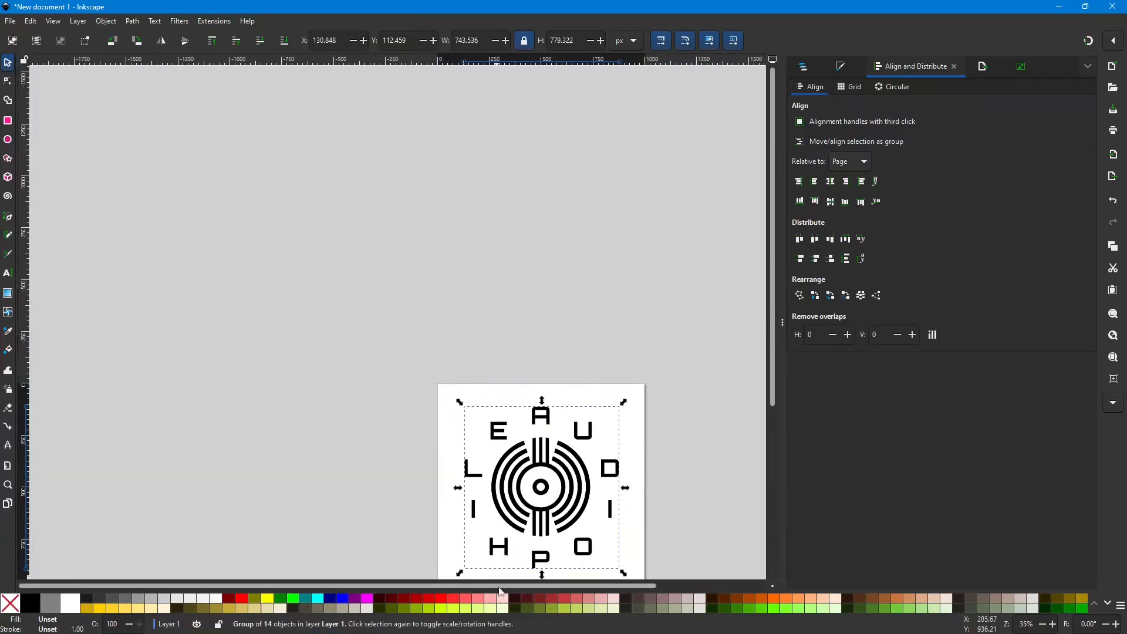
left_click_drag(504, 585, 664, 554)
scroll(709, 442, "down", 6)
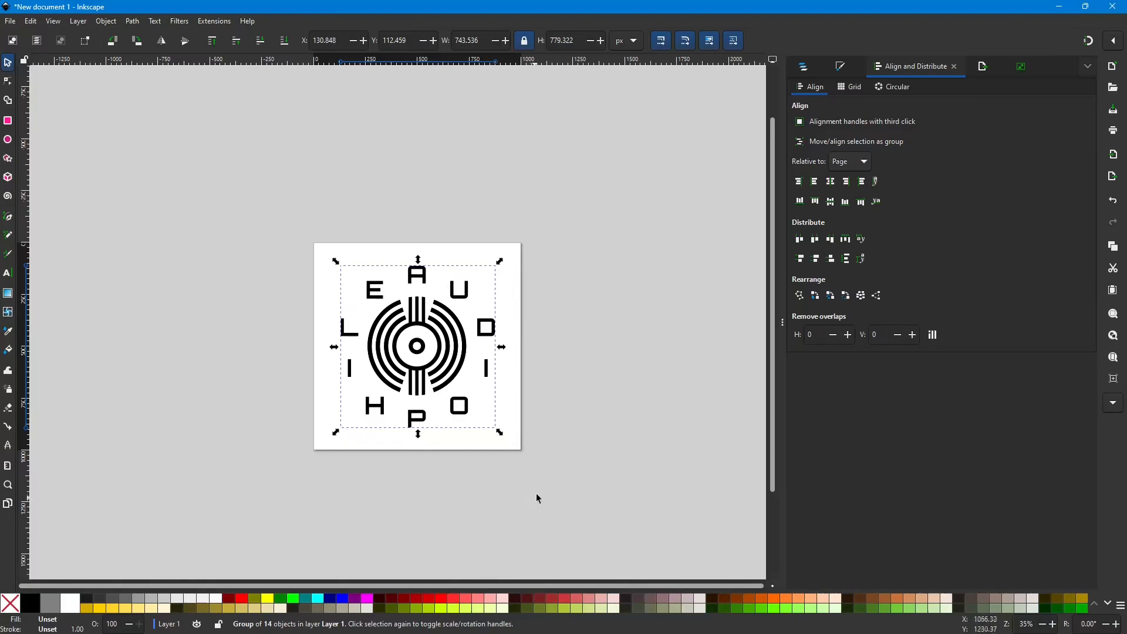
scroll(575, 460, "down", 2)
scroll(575, 460, "right", 4)
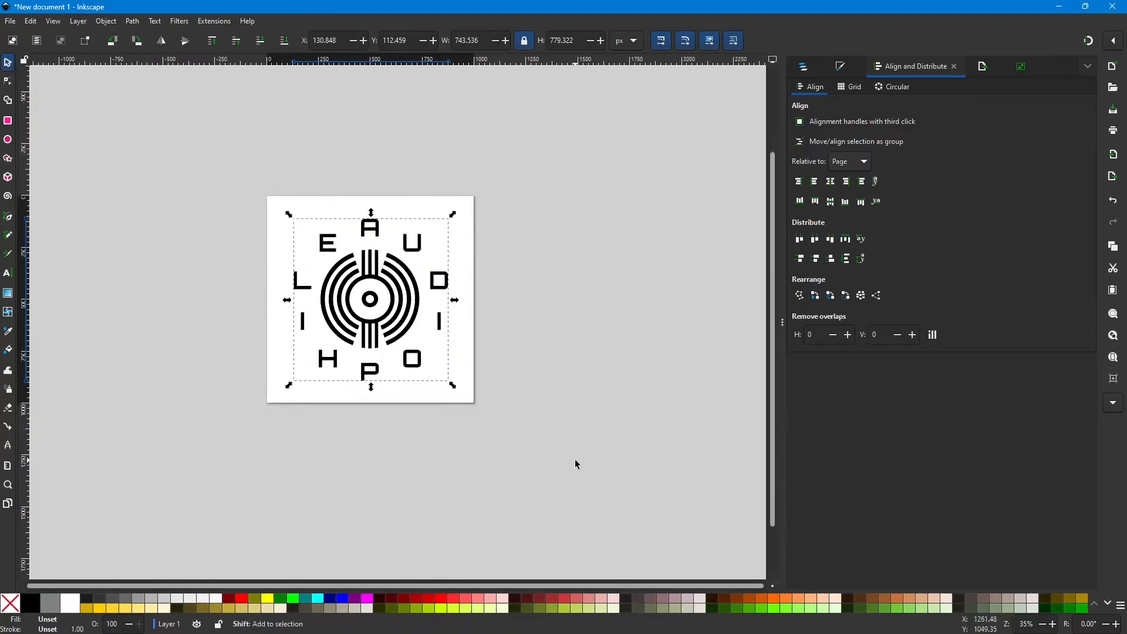
scroll(576, 464, "left", 2)
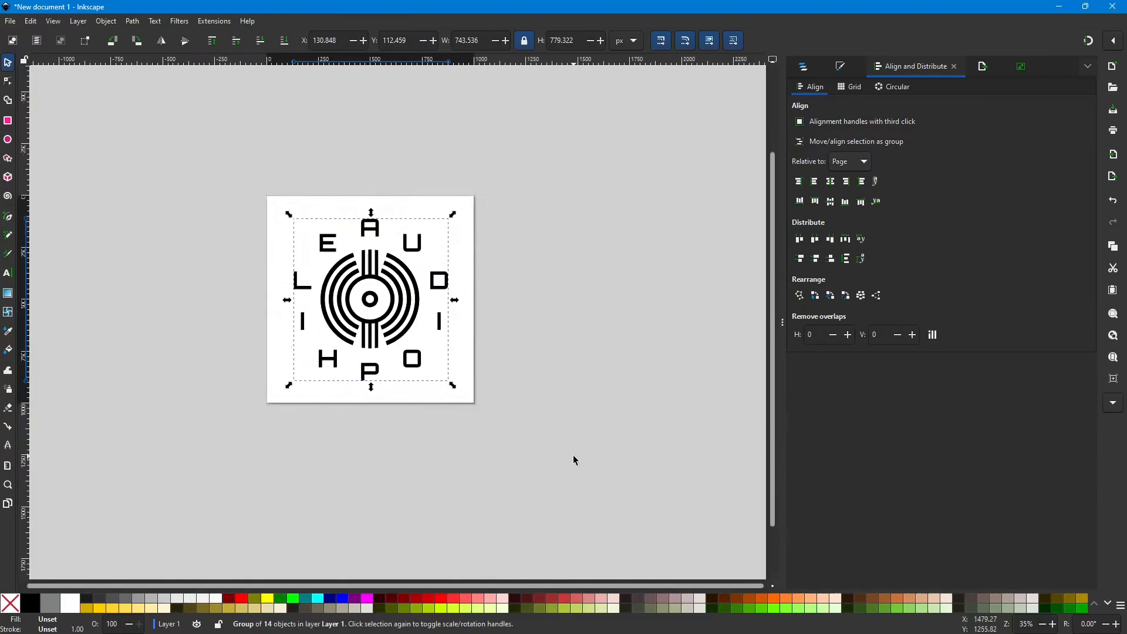
scroll(574, 460, "up", 2)
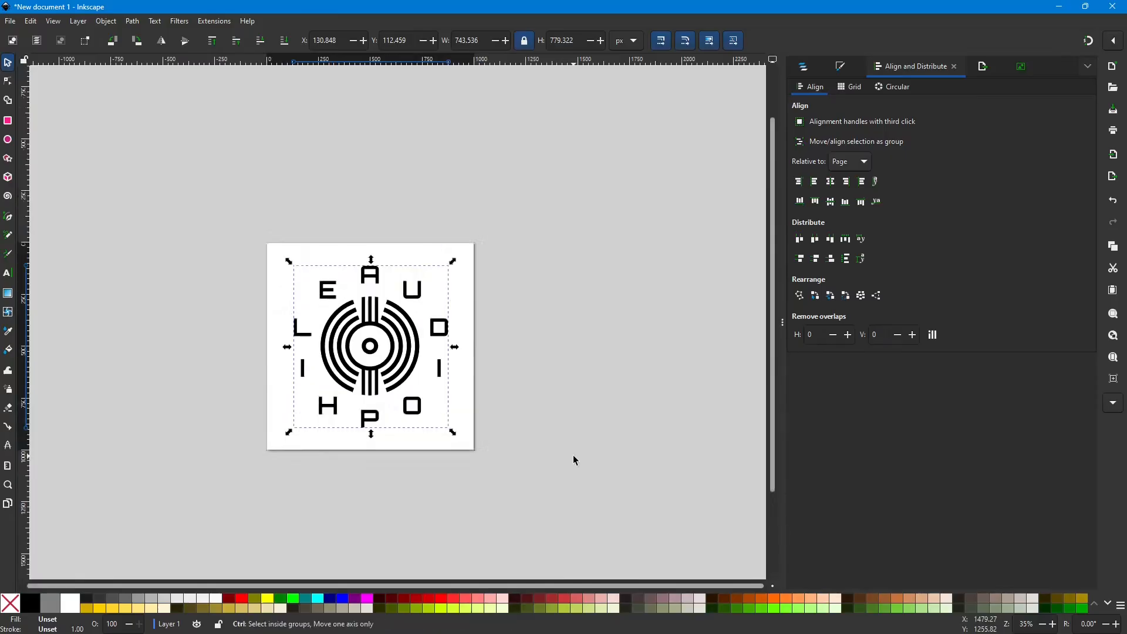
scroll(573, 456, "up", 1, "ctrl")
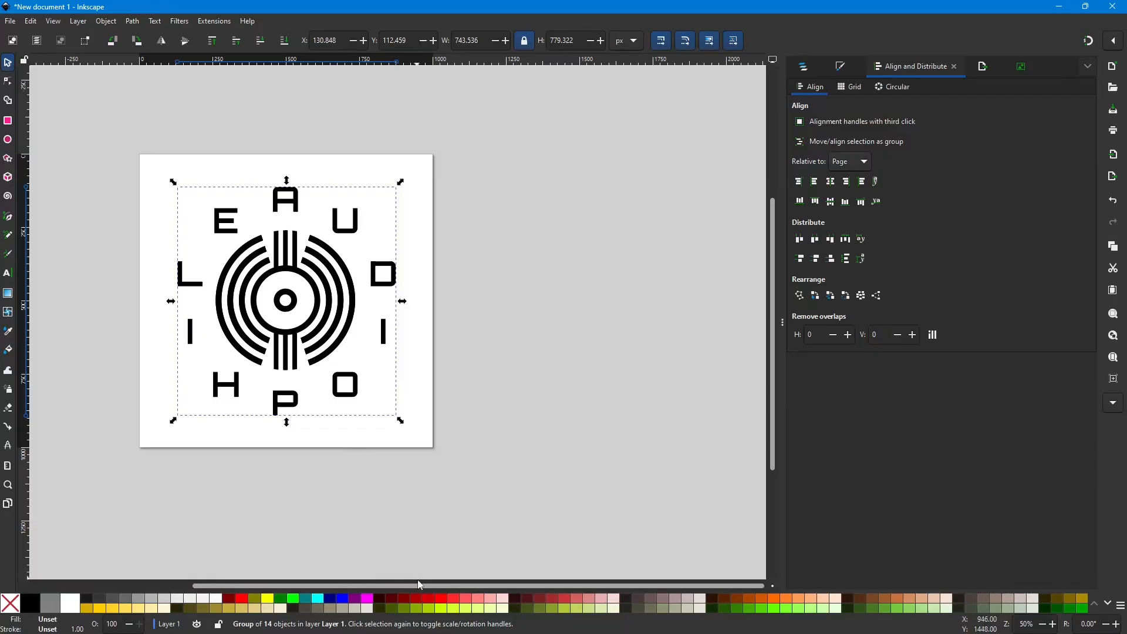
left_click_drag(428, 586, 351, 586)
scroll(582, 465, "up", 2)
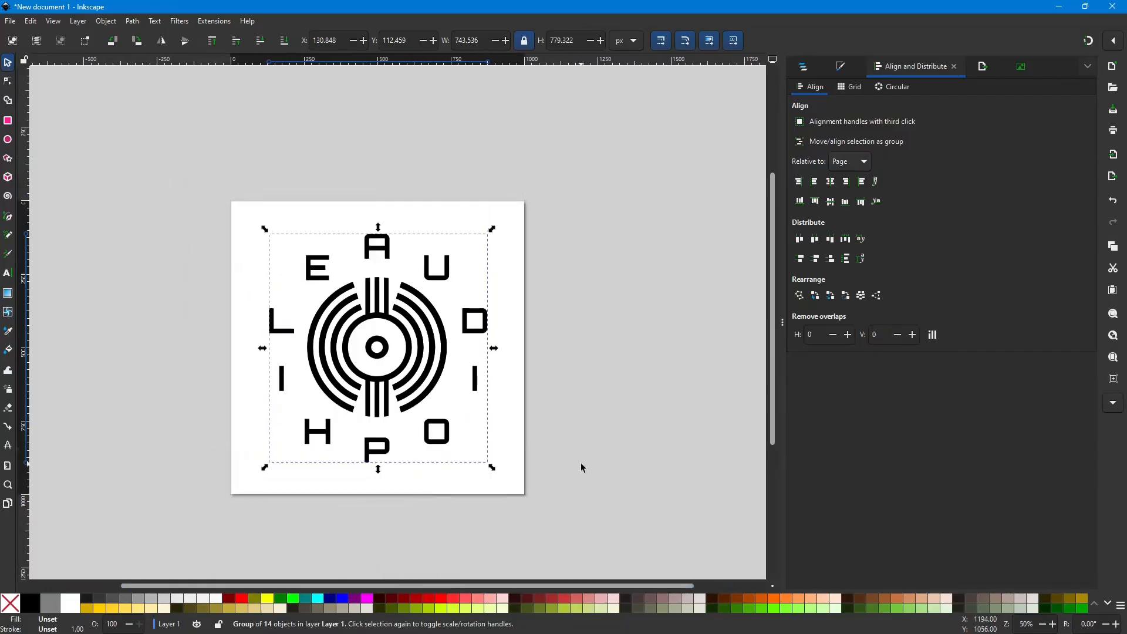